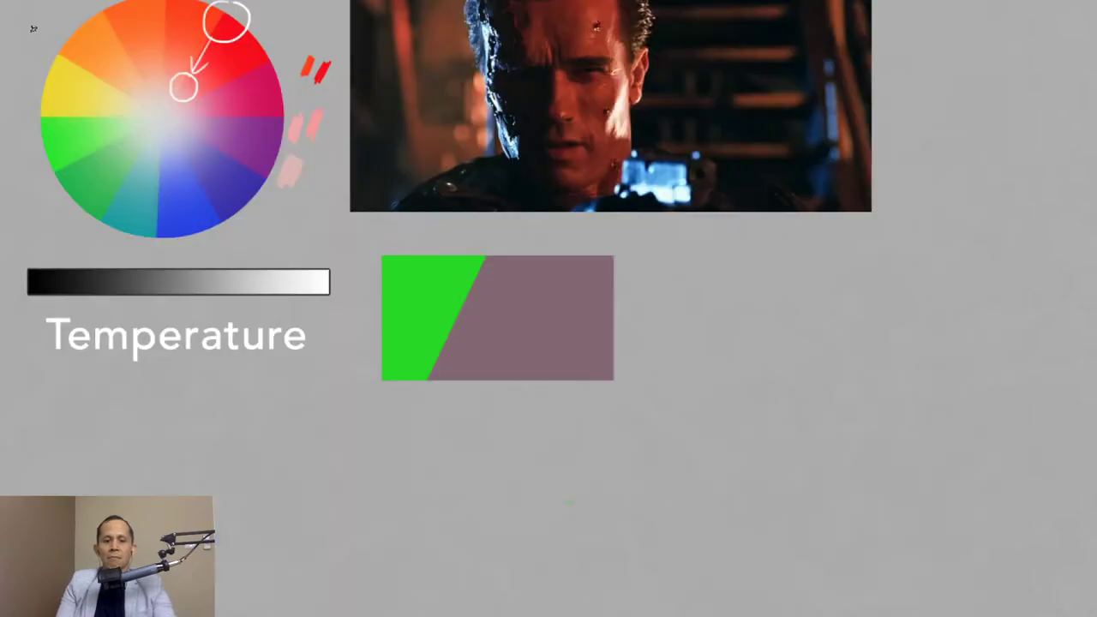
Leave the full-screen artwork view and switch to the browser window showing the drawwithchris.com/subscribe page.
{"action": "key", "text": "f"}
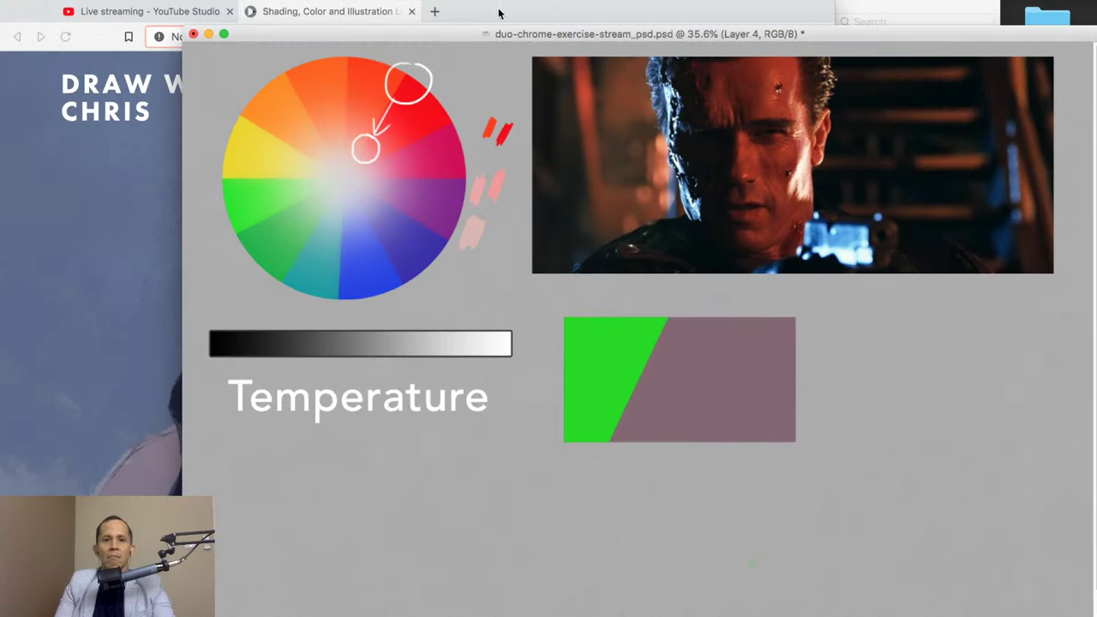
{"action": "left_click", "coordinate": [190, 3]}
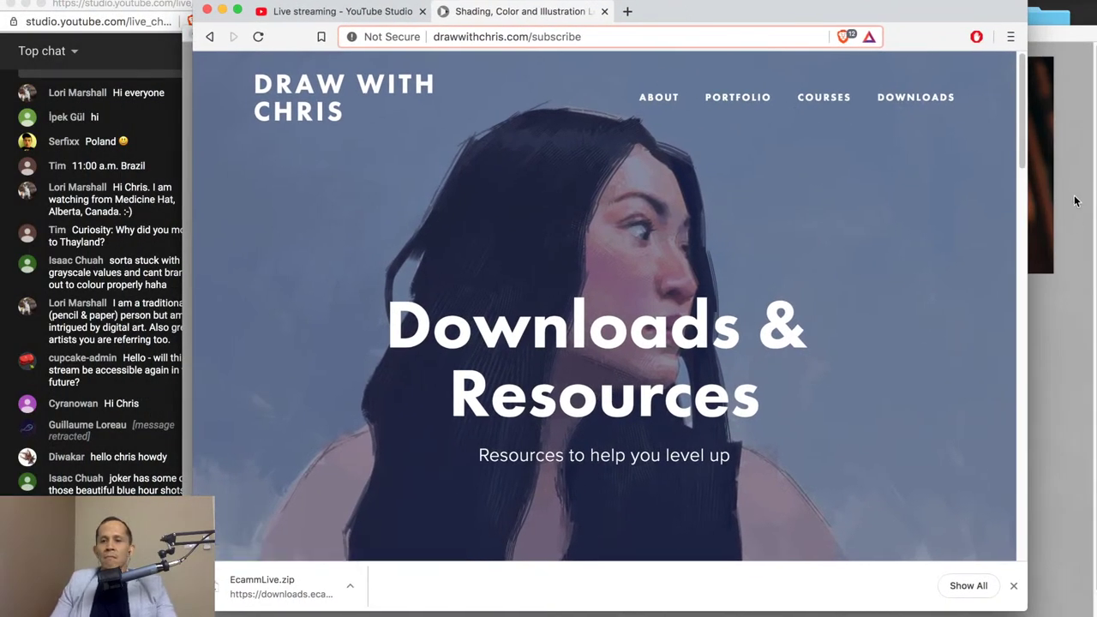
{"action": "left_click", "coordinate": [1076, 202]}
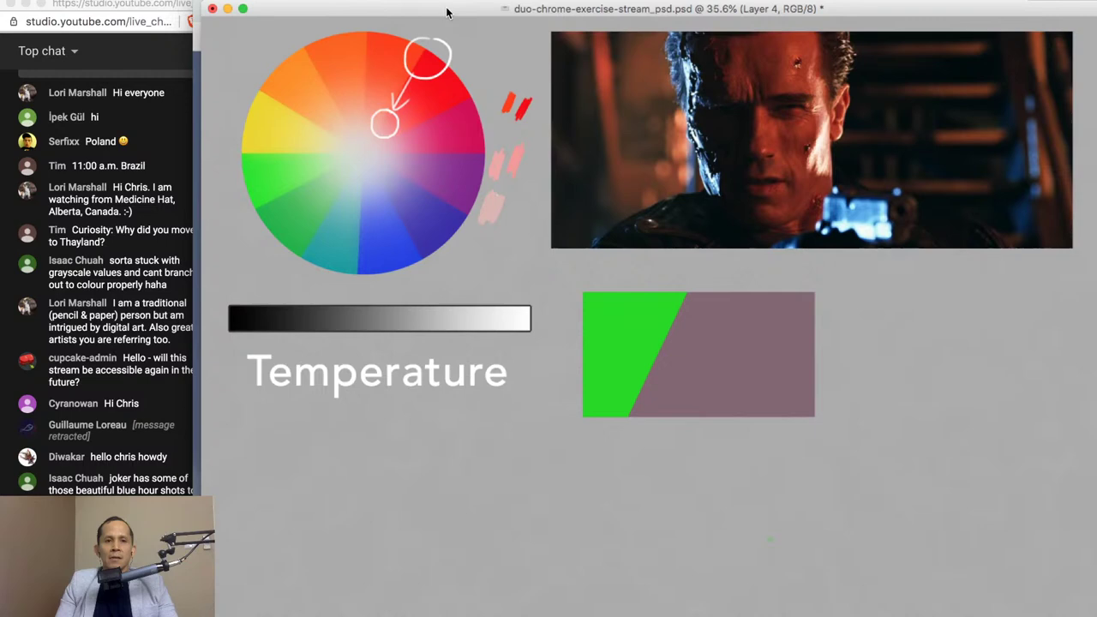
{"action": "key", "text": "super+Tab"}
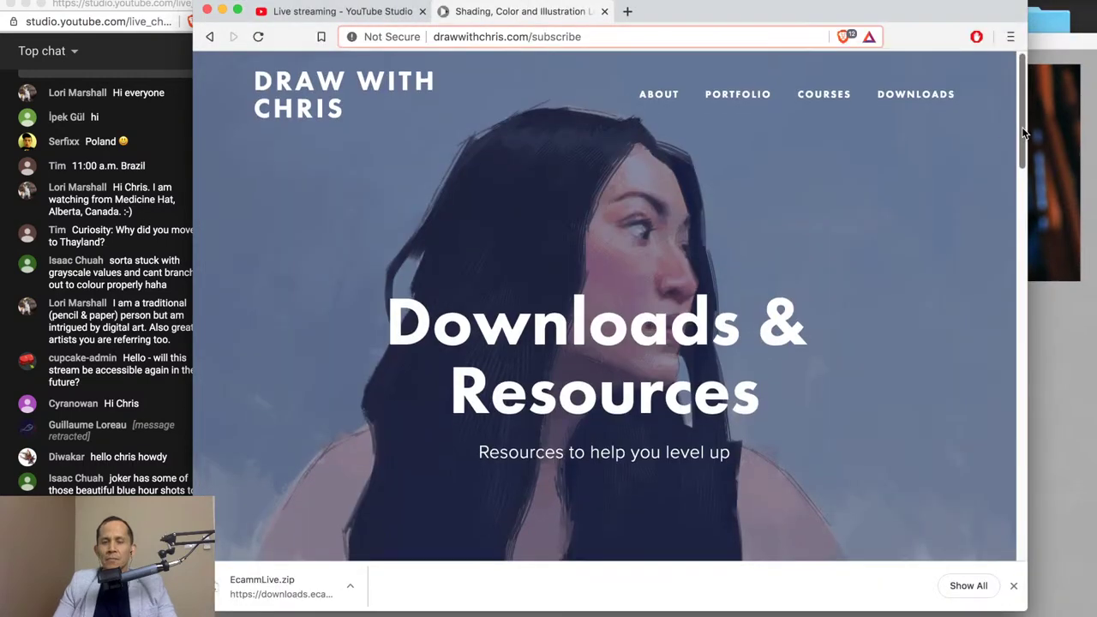
Look through the Downloads & Resources page as far as the Featured Download section and return to the page heading.
{"action": "scroll", "coordinate": [1020, 127], "scroll_direction": "down", "scroll_amount": 1}
{"action": "scroll", "coordinate": [1021, 120], "scroll_direction": "up", "scroll_amount": 1}
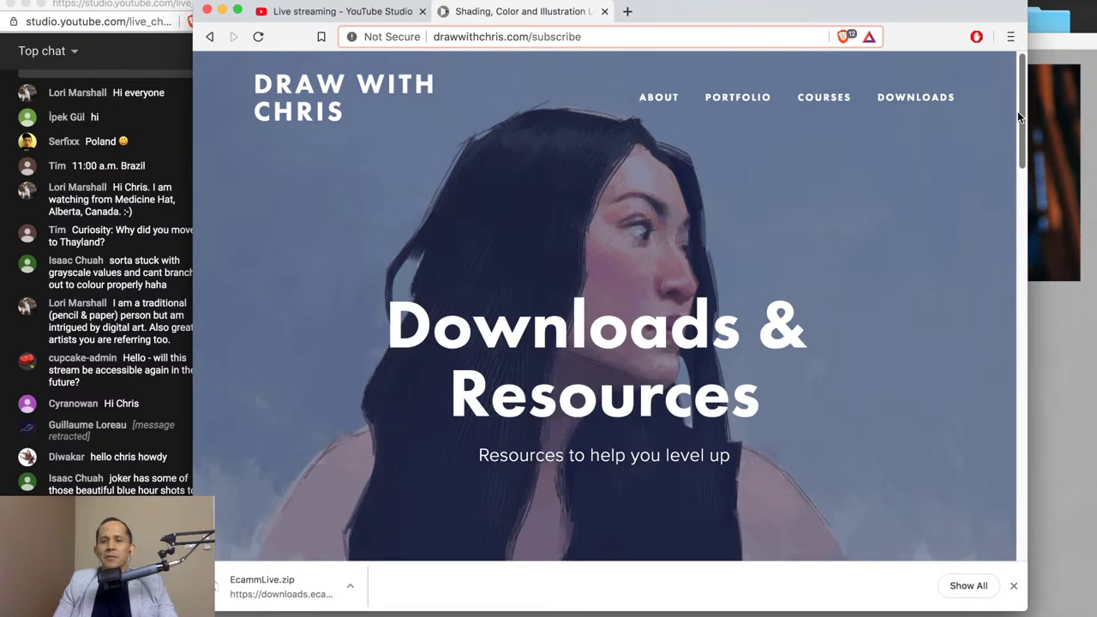
{"action": "left_click_drag", "start_coordinate": [1020, 118], "coordinate": [1016, 76]}
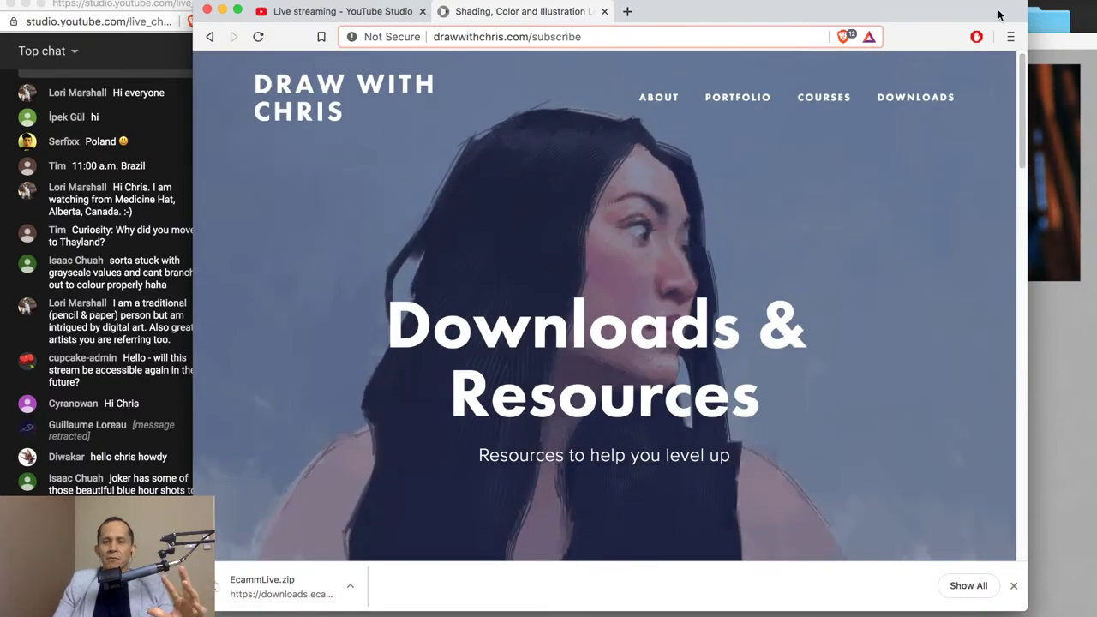
{"action": "mouse_move", "coordinate": [1025, 148]}
{"action": "left_mouse_down"}
{"action": "mouse_move", "coordinate": [1011, 228]}
{"action": "mouse_move", "coordinate": [1009, 137]}
{"action": "left_mouse_up"}
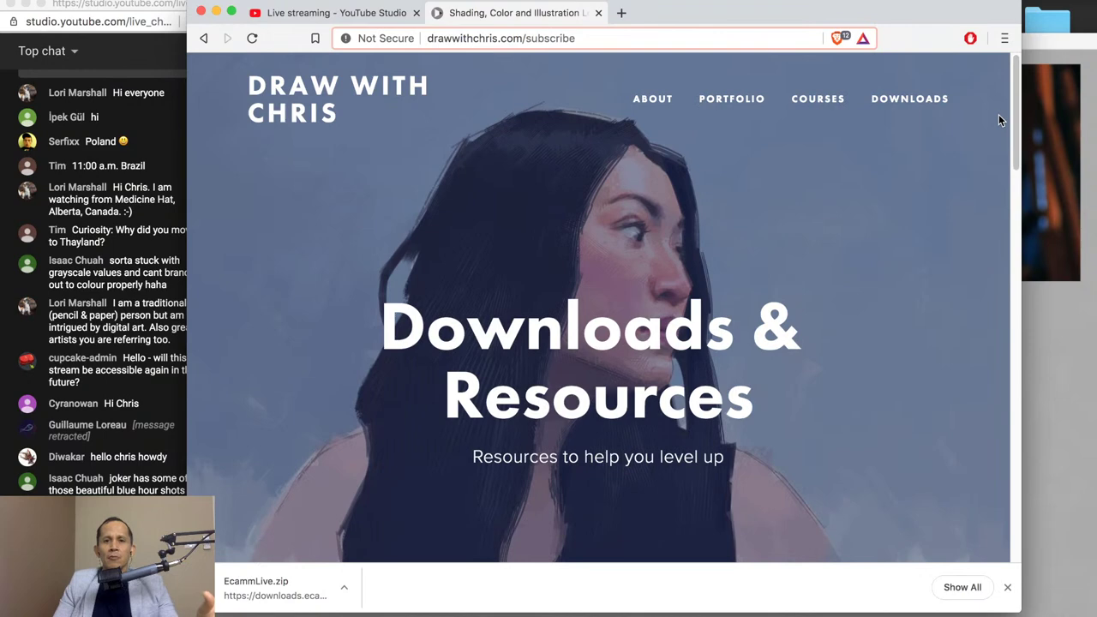
{"action": "left_click_drag", "start_coordinate": [1009, 138], "coordinate": [977, 97]}
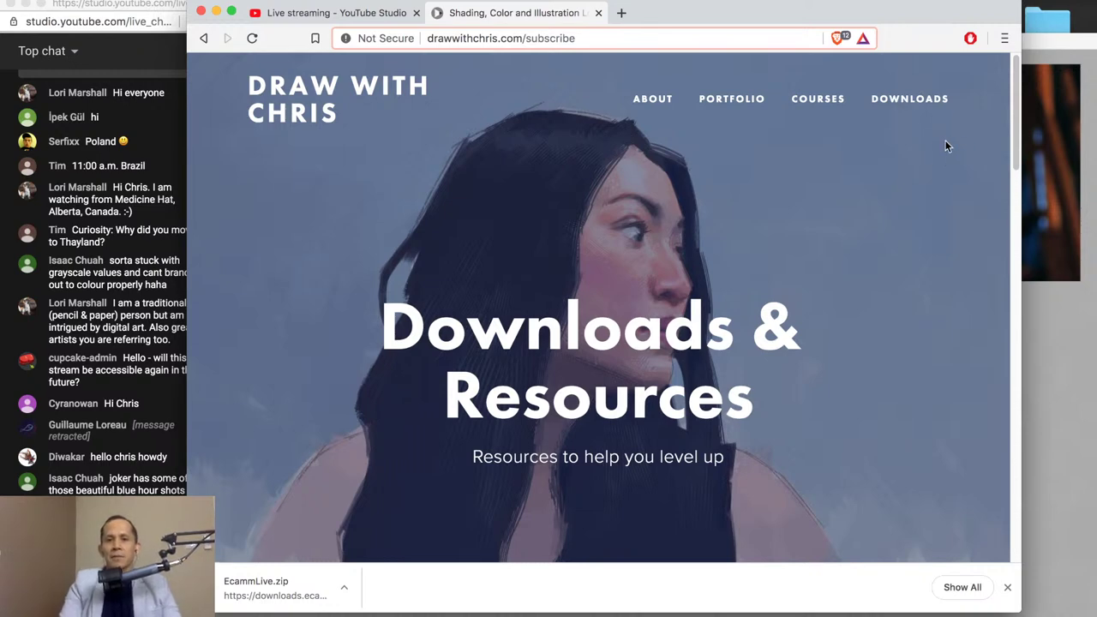
{"action": "scroll", "coordinate": [943, 142], "scroll_direction": "down", "scroll_amount": 8}
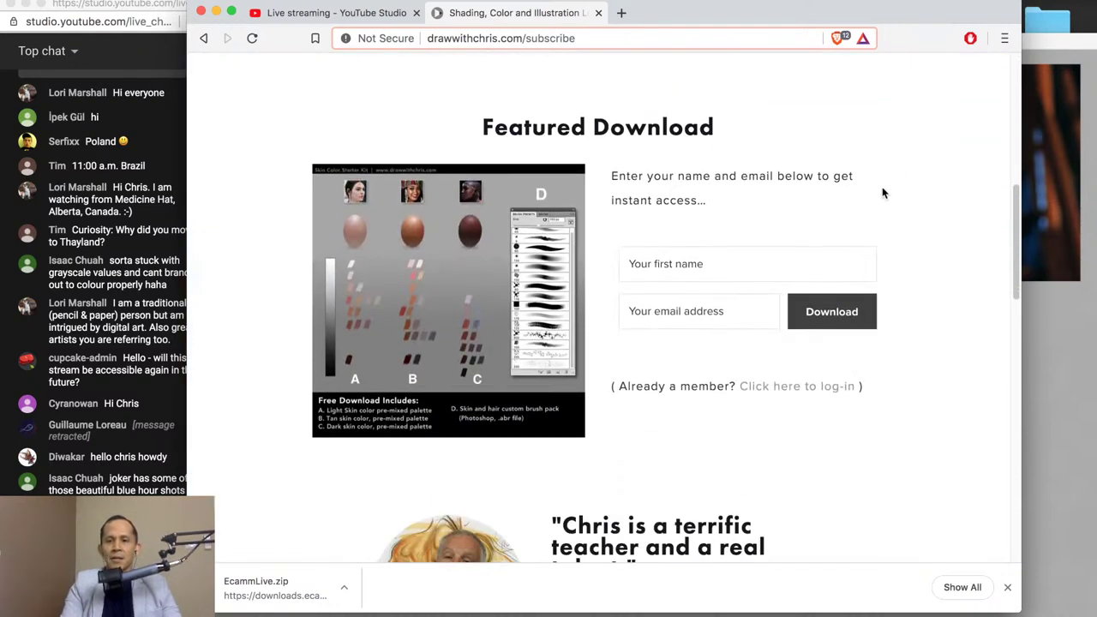
{"action": "scroll", "coordinate": [881, 190], "scroll_direction": "down", "scroll_amount": 2}
{"action": "scroll", "coordinate": [881, 190], "scroll_direction": "up", "scroll_amount": 4}
{"action": "scroll", "coordinate": [881, 190], "scroll_direction": "up", "scroll_amount": 4}
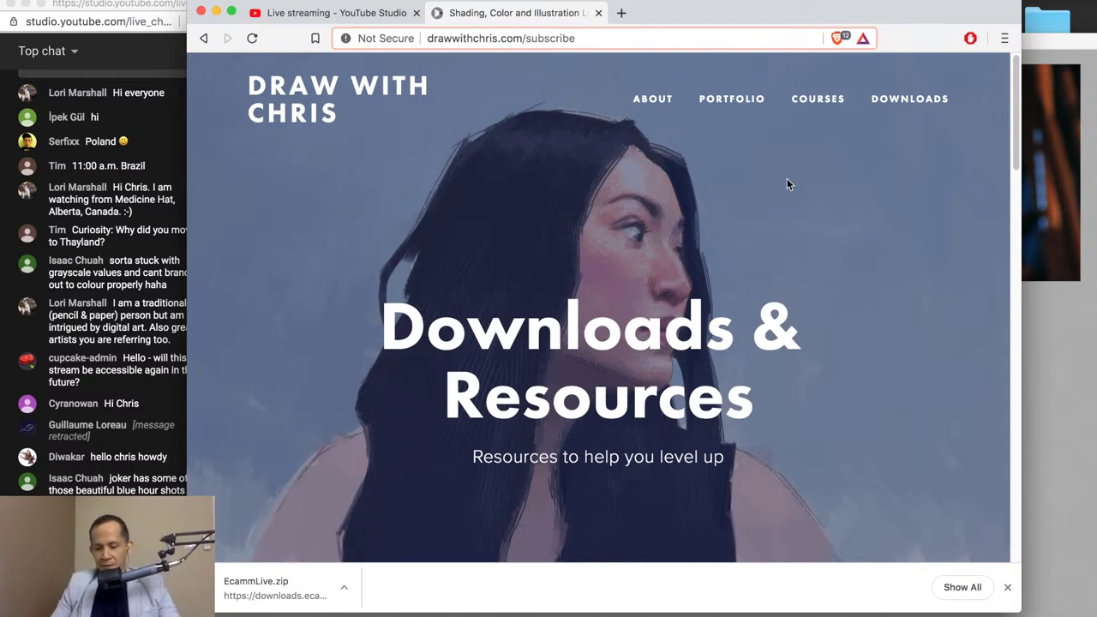
{"action": "left_click", "coordinate": [1038, 66]}
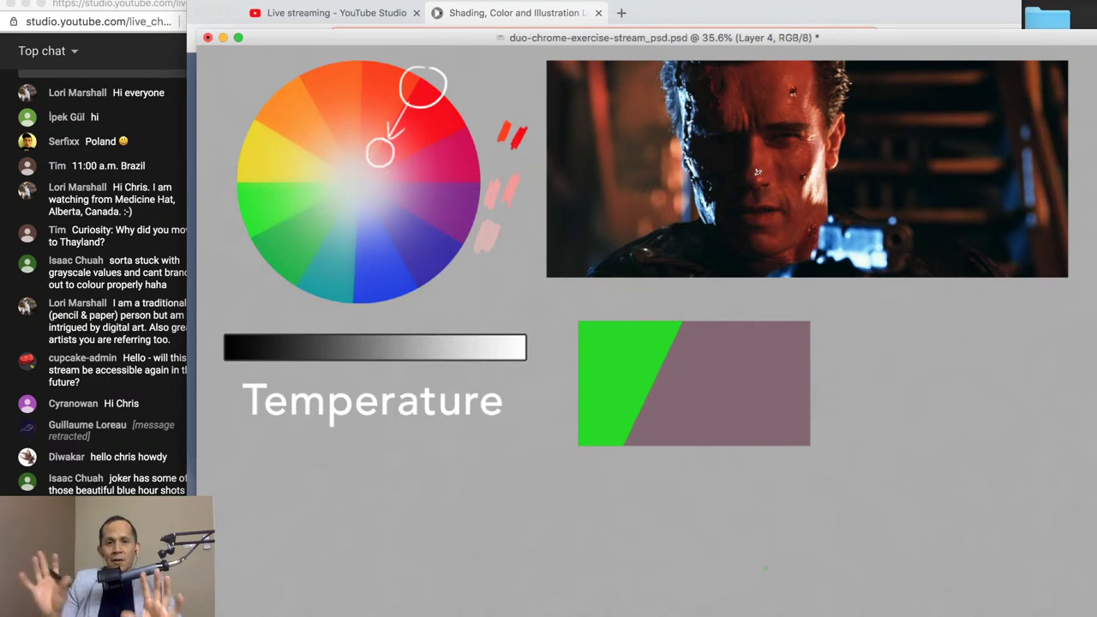
{"action": "left_click", "coordinate": [701, 24]}
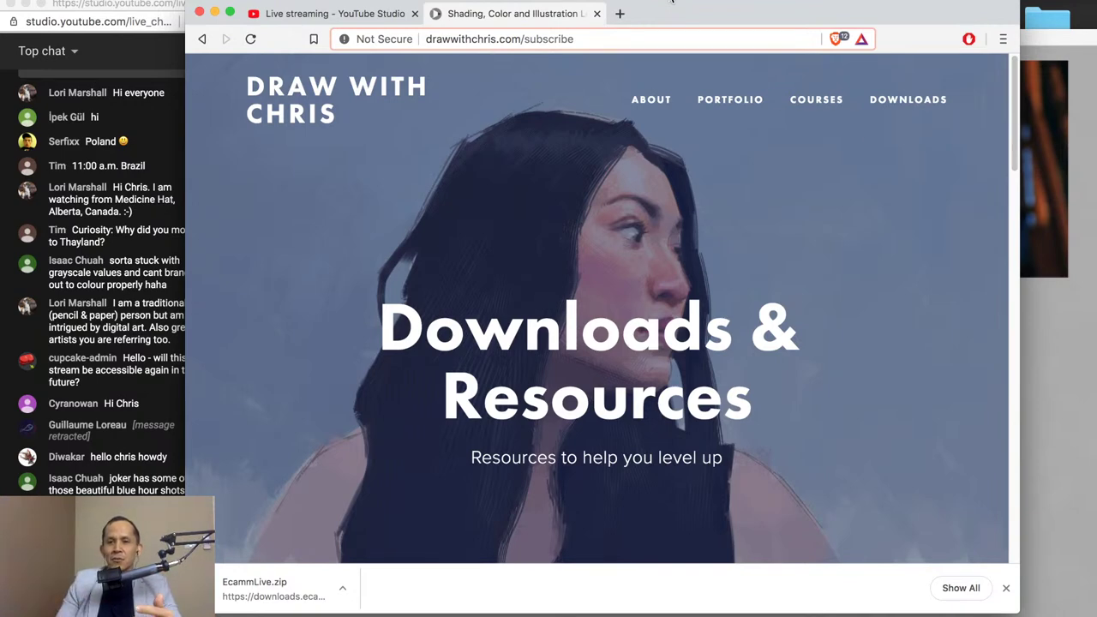
{"action": "left_click", "coordinate": [1028, 36]}
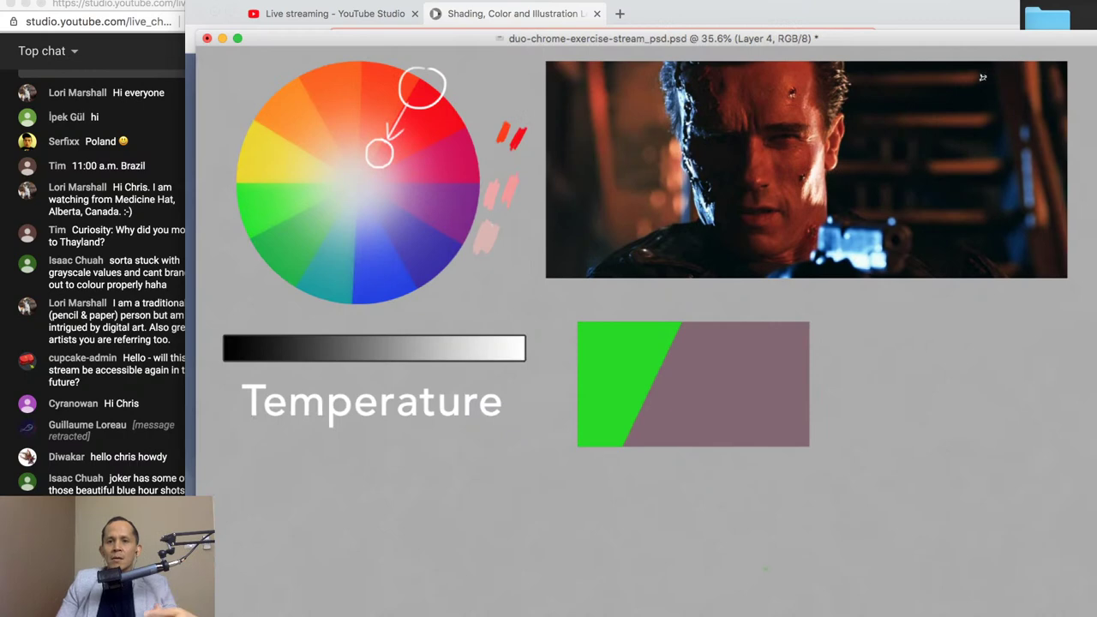
{"action": "left_click", "coordinate": [759, 18]}
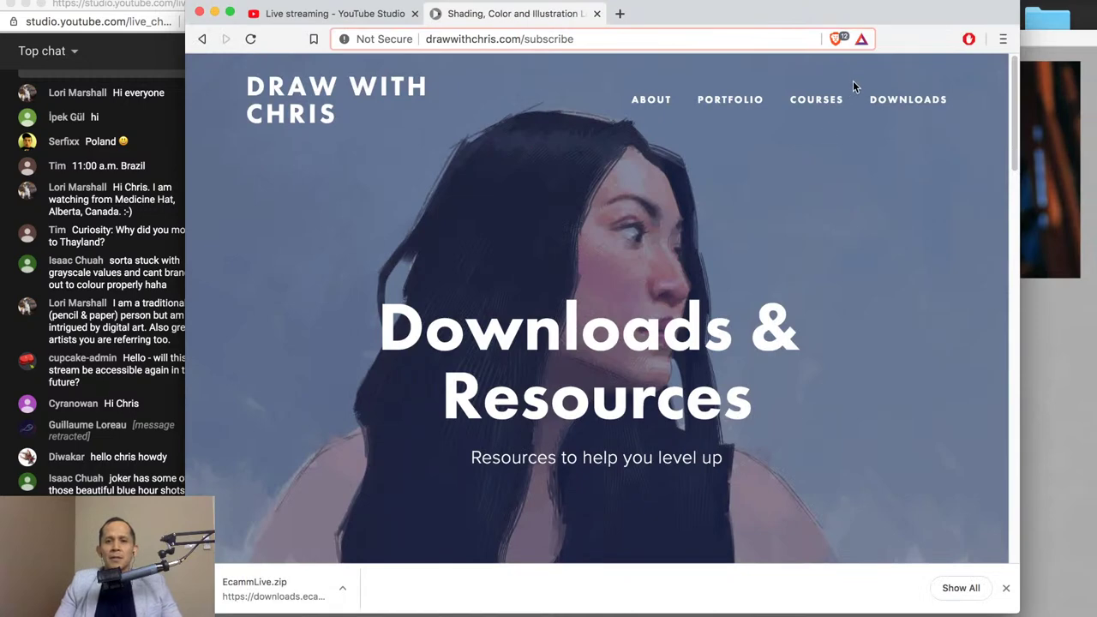
Bring the YouTube Studio live chat window forward and read through the viewers' messages.
{"action": "left_click", "coordinate": [166, 152]}
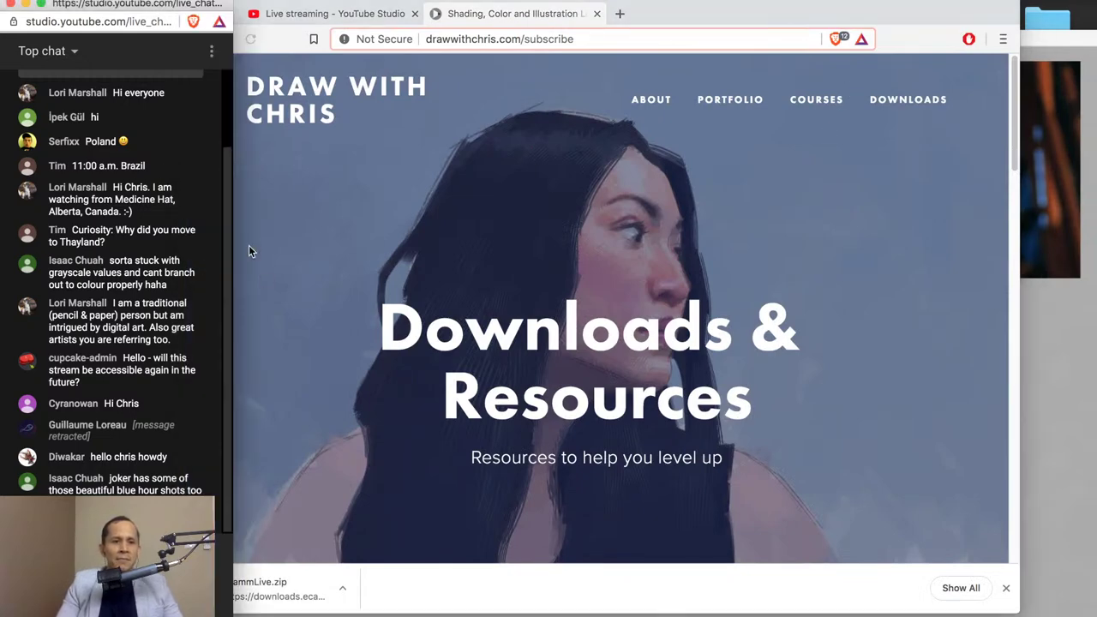
{"action": "scroll", "coordinate": [227, 240], "scroll_direction": "up", "scroll_amount": 3}
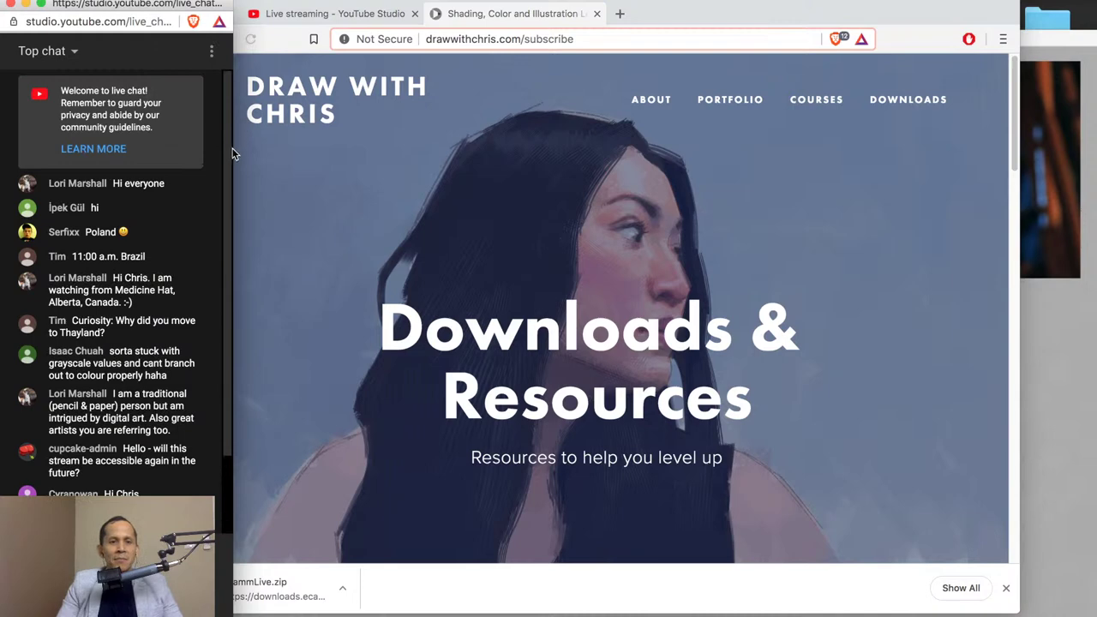
{"action": "left_click_drag", "start_coordinate": [226, 180], "coordinate": [228, 186]}
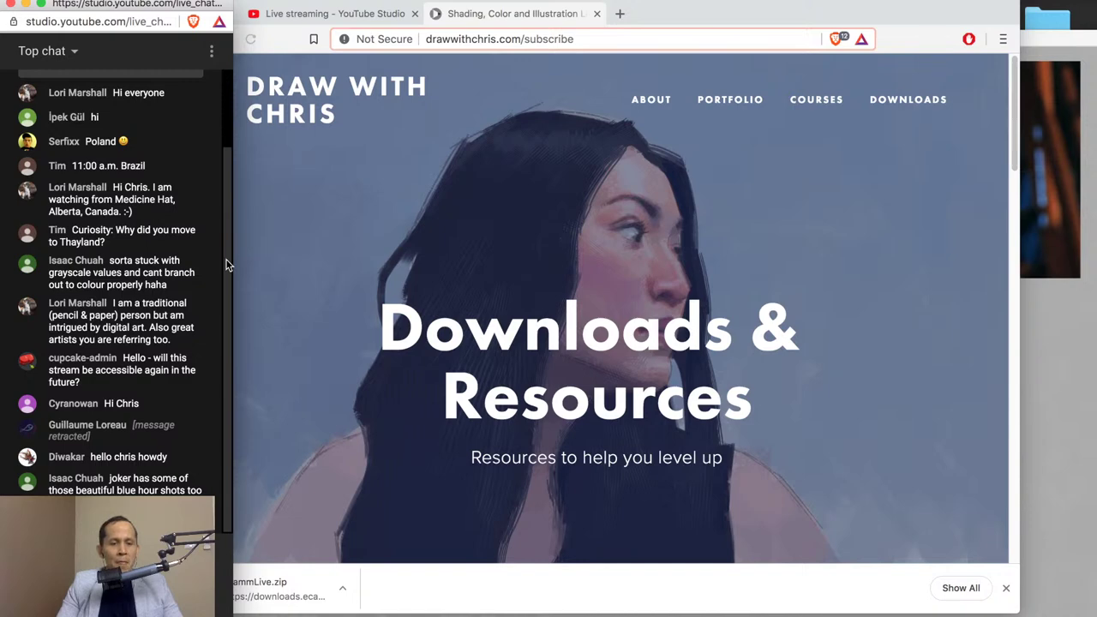
{"action": "left_click_drag", "start_coordinate": [228, 254], "coordinate": [229, 229]}
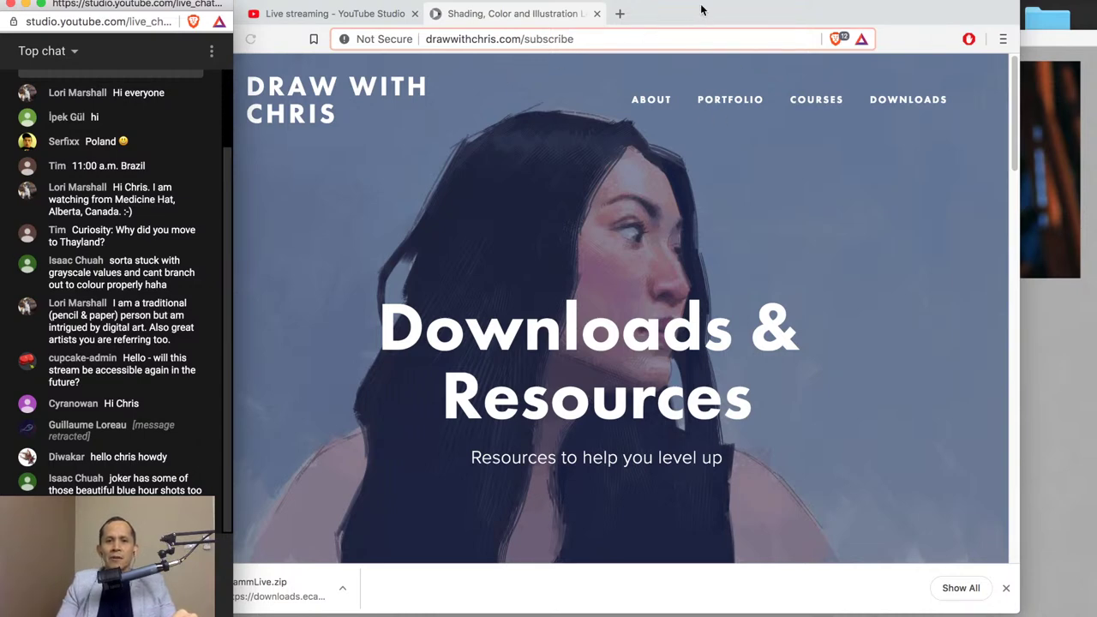
Rearrange the browser, artwork and chat windows and bring the outline_color-stream_6-16-20.rtf notes into view.
{"action": "left_click_drag", "start_coordinate": [704, 20], "coordinate": [735, 20]}
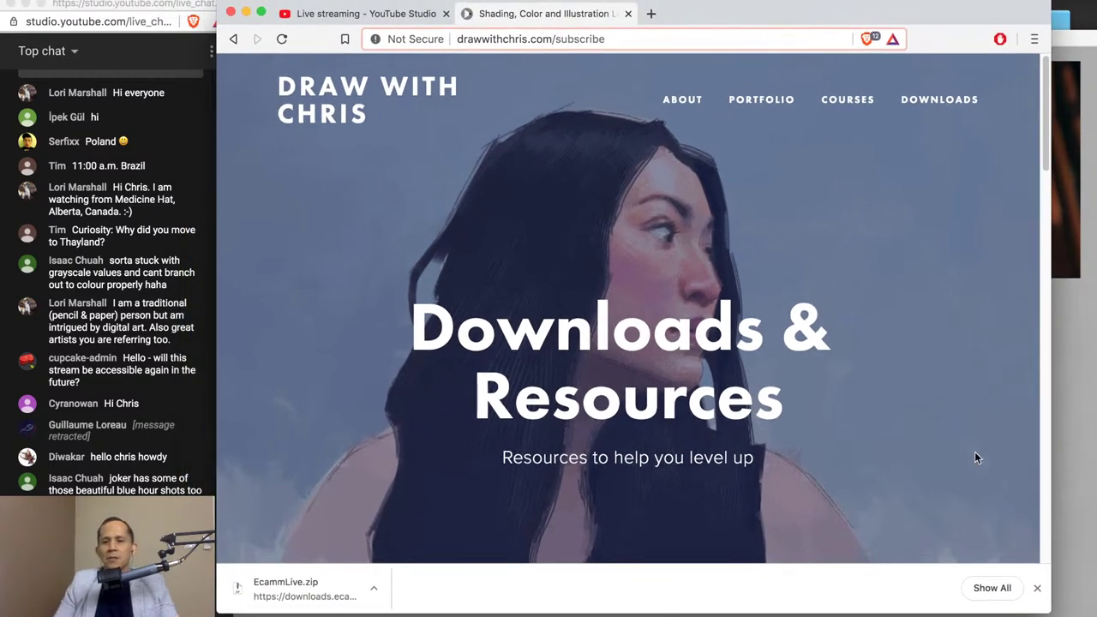
{"action": "left_click", "coordinate": [1063, 41]}
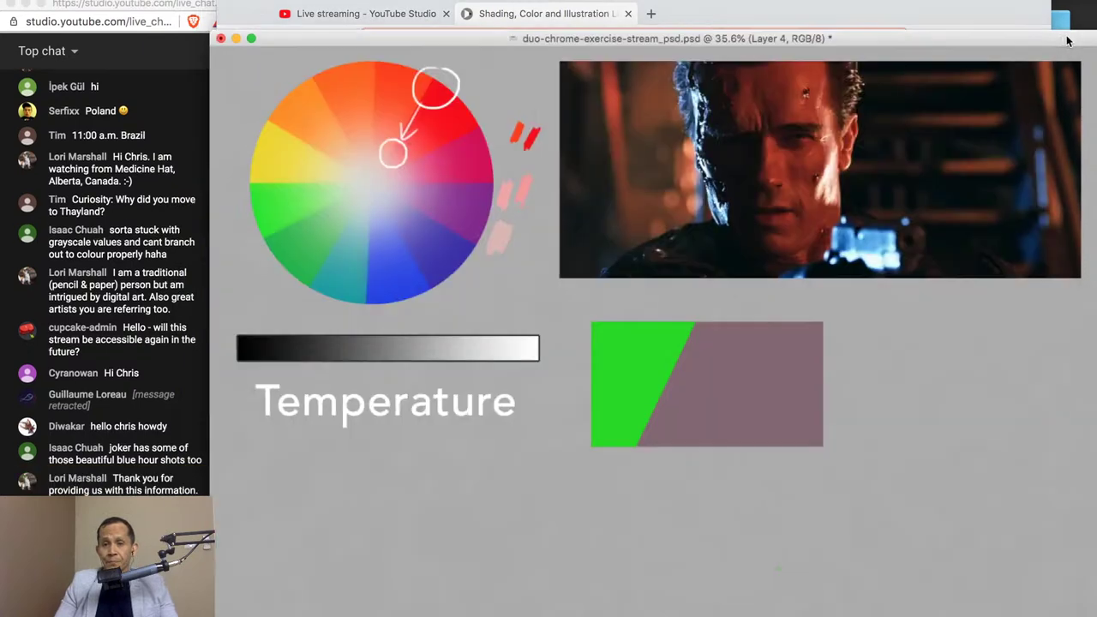
{"action": "double_click", "coordinate": [252, 5]}
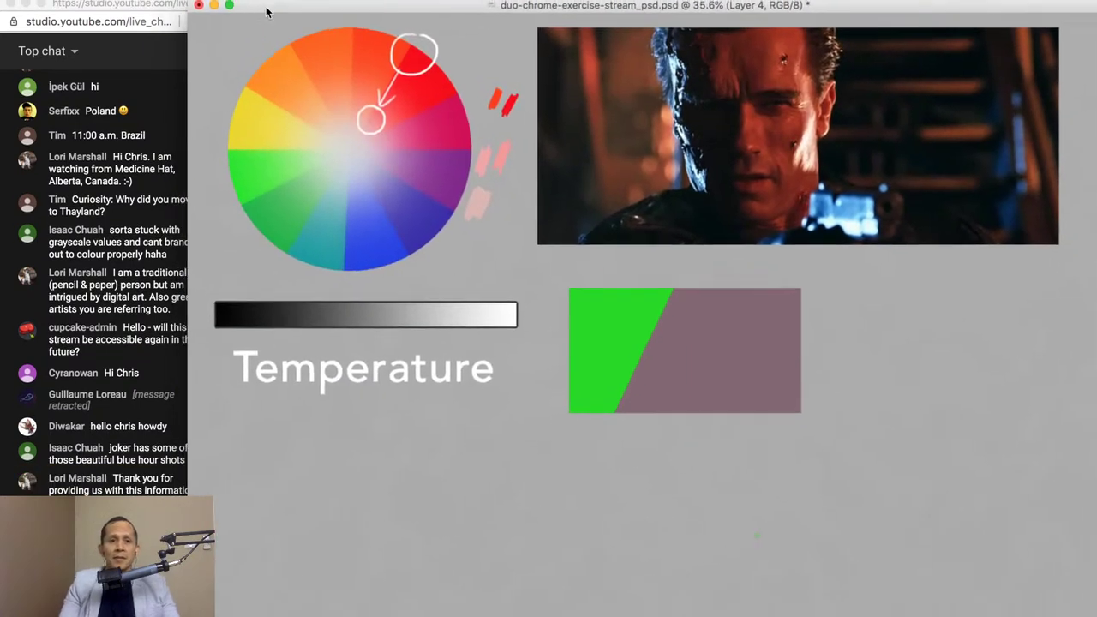
{"action": "left_click_drag", "start_coordinate": [178, 4], "coordinate": [163, 40]}
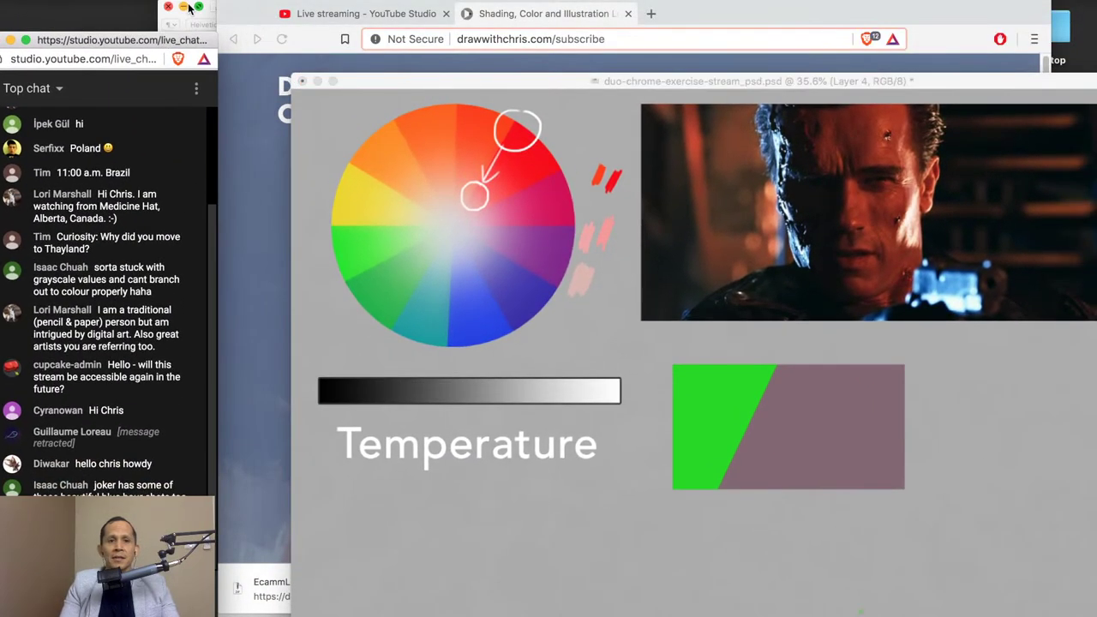
{"action": "left_click", "coordinate": [180, 17]}
{"action": "left_click_drag", "start_coordinate": [329, 9], "coordinate": [157, 5]}
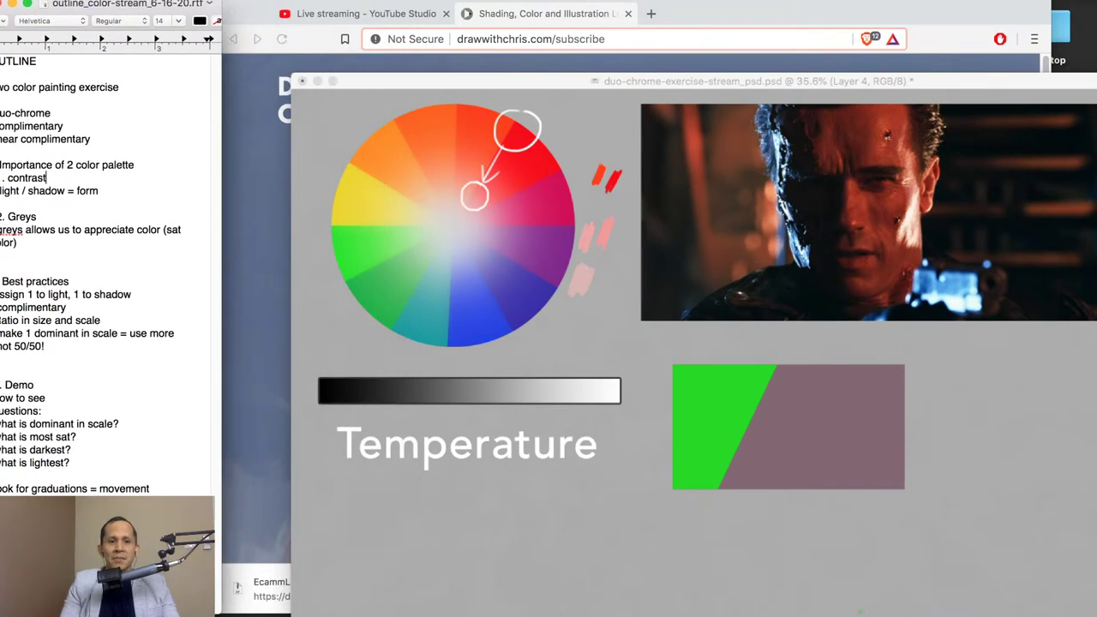
Return to the duo-chrome-exercise-stream_psd.psd artwork in Photoshop, display it full screen and show the Color and Layers panels.
{"action": "left_click_drag", "start_coordinate": [370, 77], "coordinate": [79, 1]}
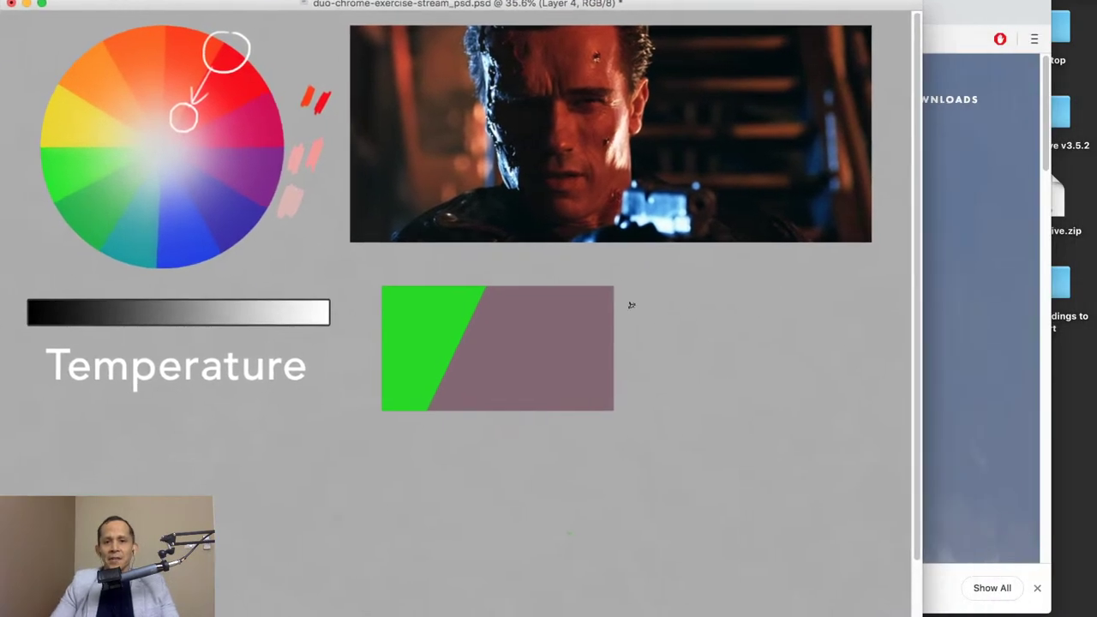
{"action": "left_click_drag", "start_coordinate": [922, 530], "coordinate": [1067, 530]}
{"action": "key", "text": "f"}
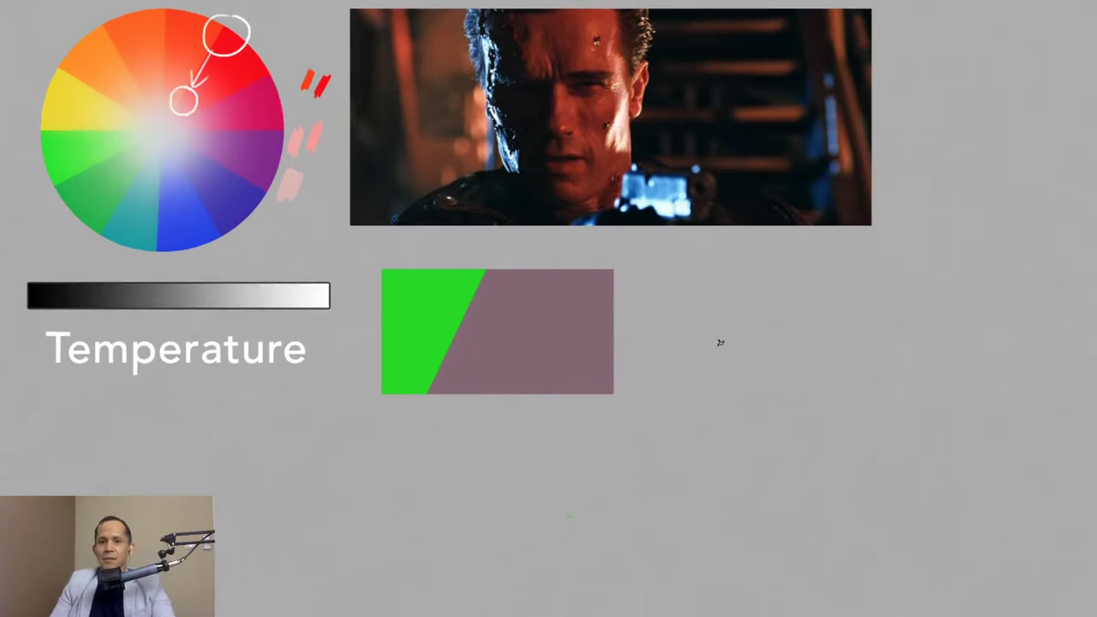
{"action": "key", "text": "Tab"}
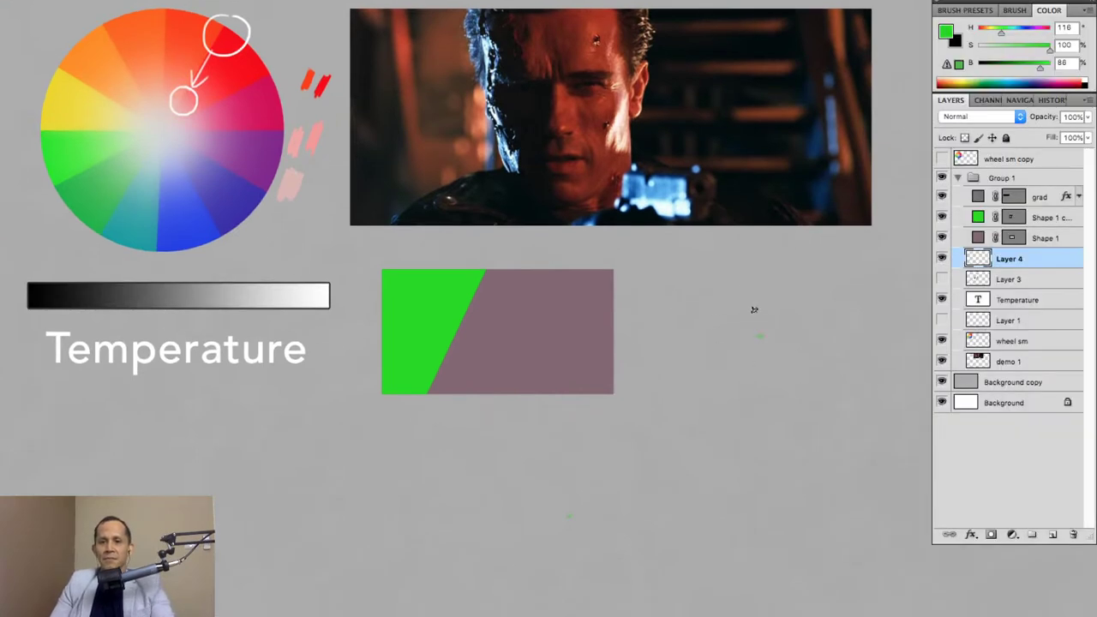
{"action": "key", "text": "Tab"}
{"action": "key", "text": "Tab"}
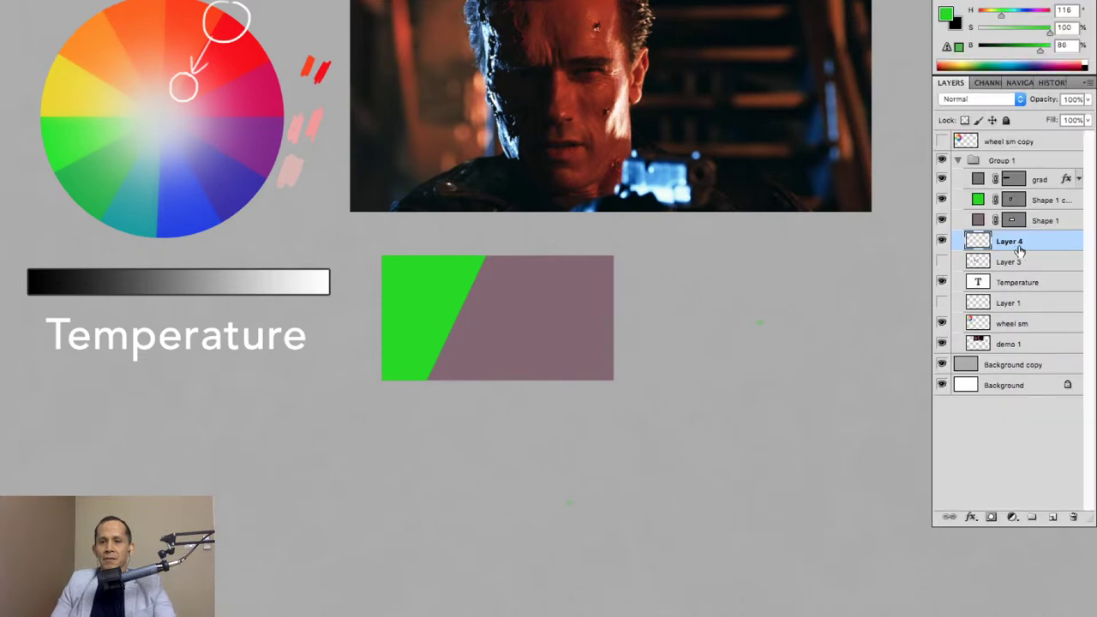
Hide Layer 4, the Temperature text, the grad layer and the green and mauve shape layers inside Group 1, and collapse the group.
{"action": "left_click", "coordinate": [957, 161]}
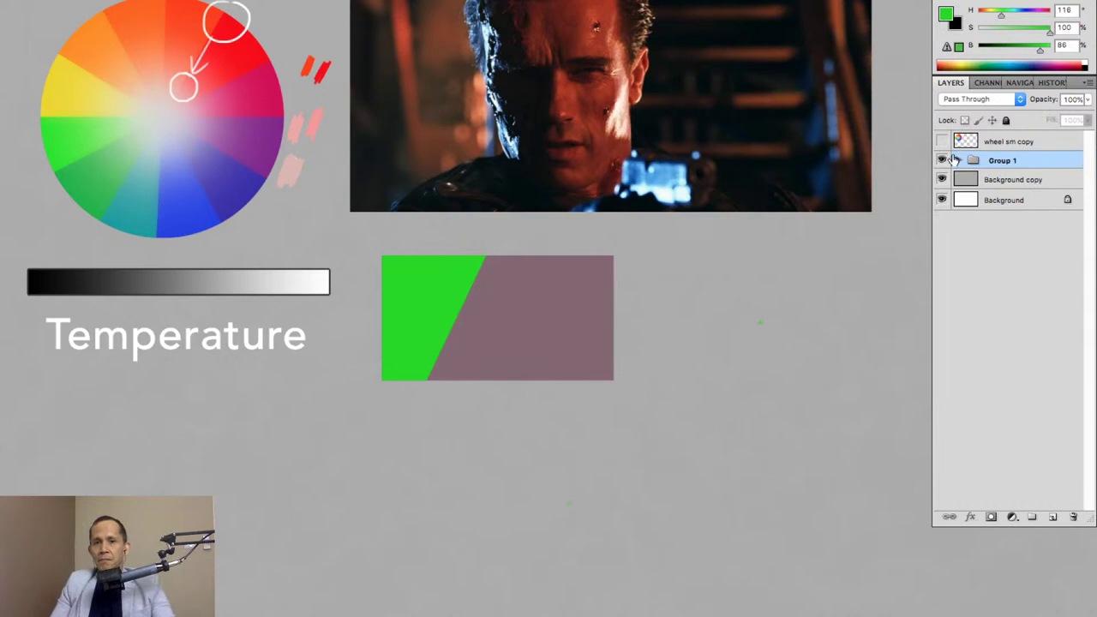
{"action": "left_click", "coordinate": [958, 160]}
{"action": "left_click_drag", "start_coordinate": [944, 254], "coordinate": [943, 239]}
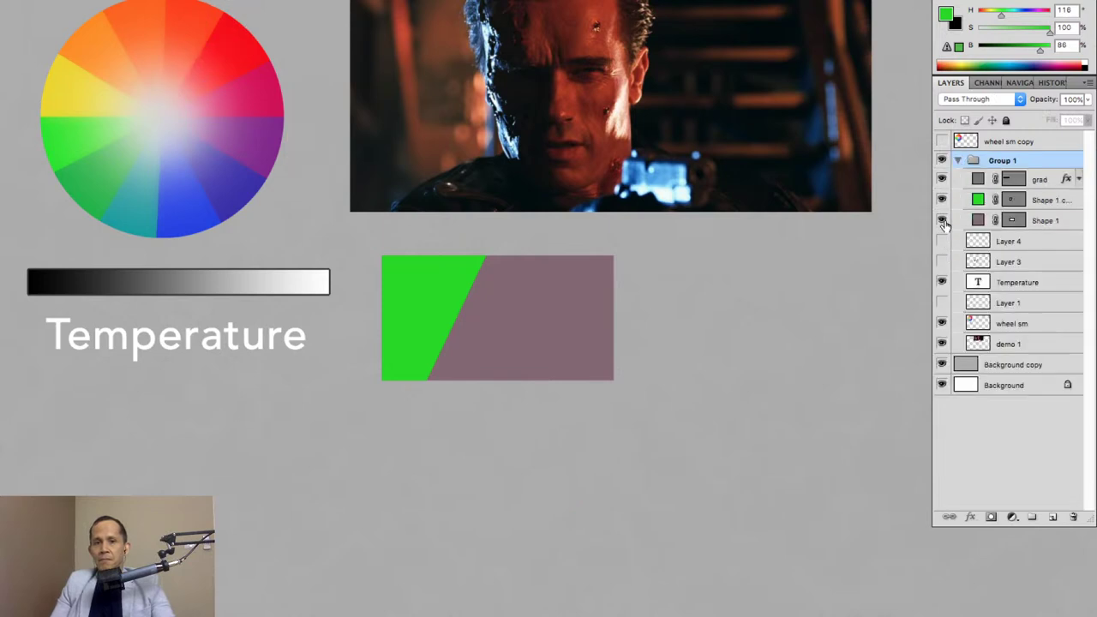
{"action": "left_click_drag", "start_coordinate": [958, 161], "coordinate": [957, 163]}
{"action": "left_click", "coordinate": [942, 282]}
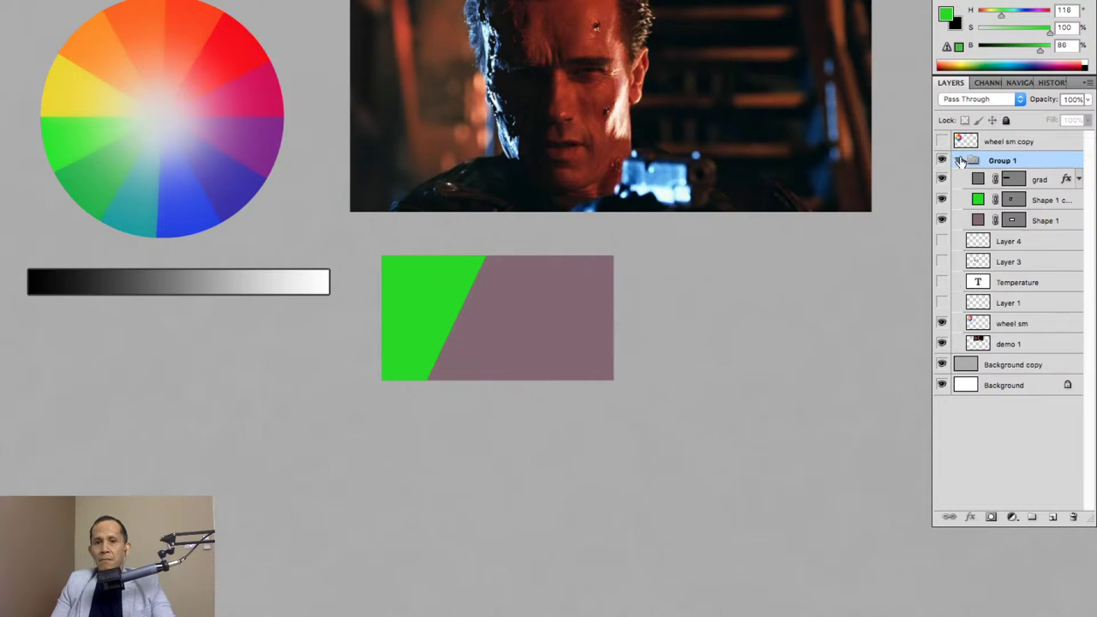
{"action": "left_click", "coordinate": [958, 161]}
{"action": "left_click", "coordinate": [958, 161]}
{"action": "left_click", "coordinate": [942, 185]}
{"action": "left_click", "coordinate": [958, 161]}
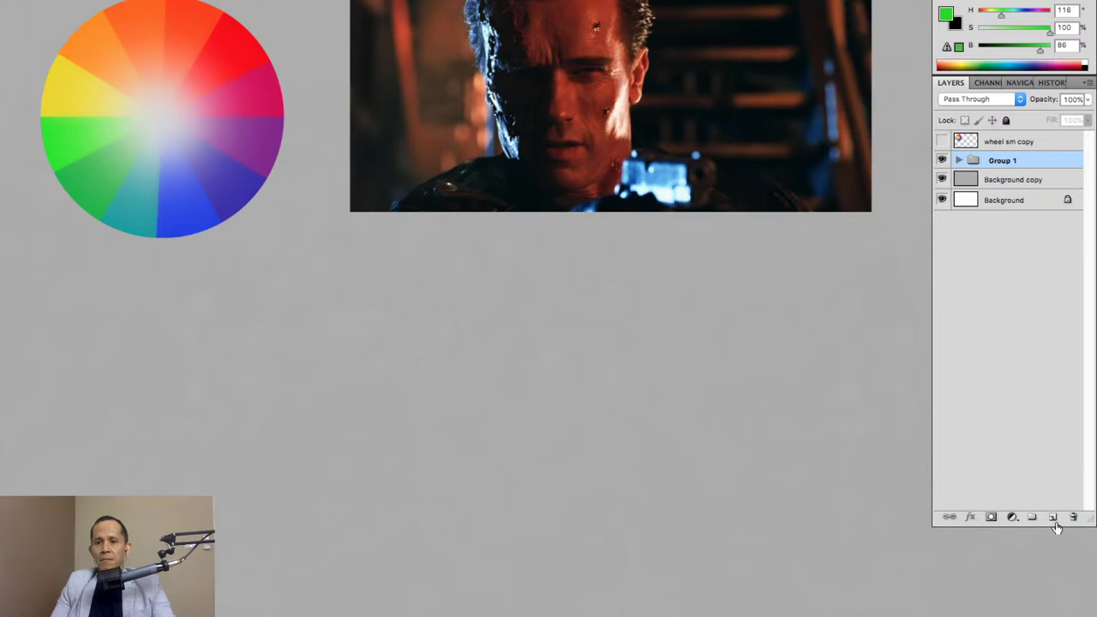
Make the grad layer in Group 1 visible again and create a new empty layer above the collapsed group.
{"action": "left_click", "coordinate": [958, 161]}
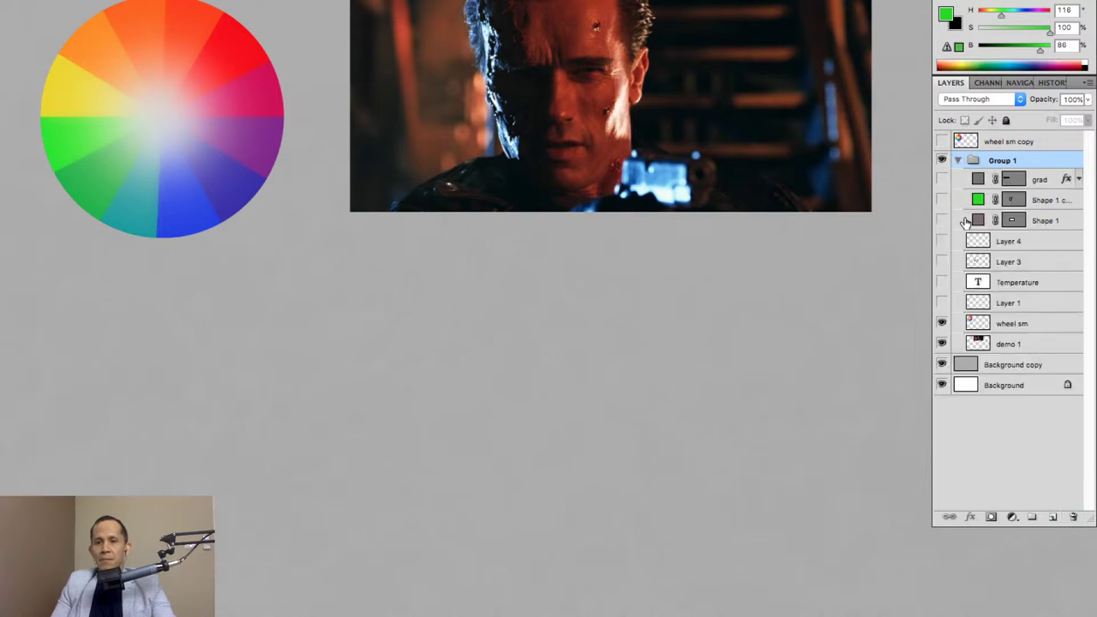
{"action": "left_click", "coordinate": [942, 179]}
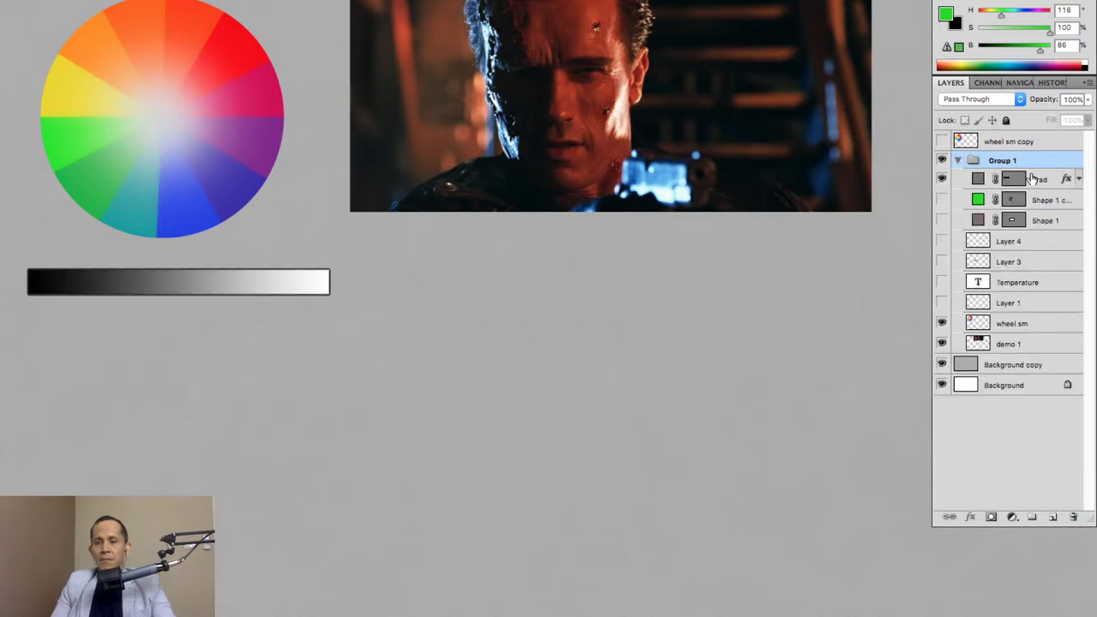
{"action": "left_click", "coordinate": [958, 160]}
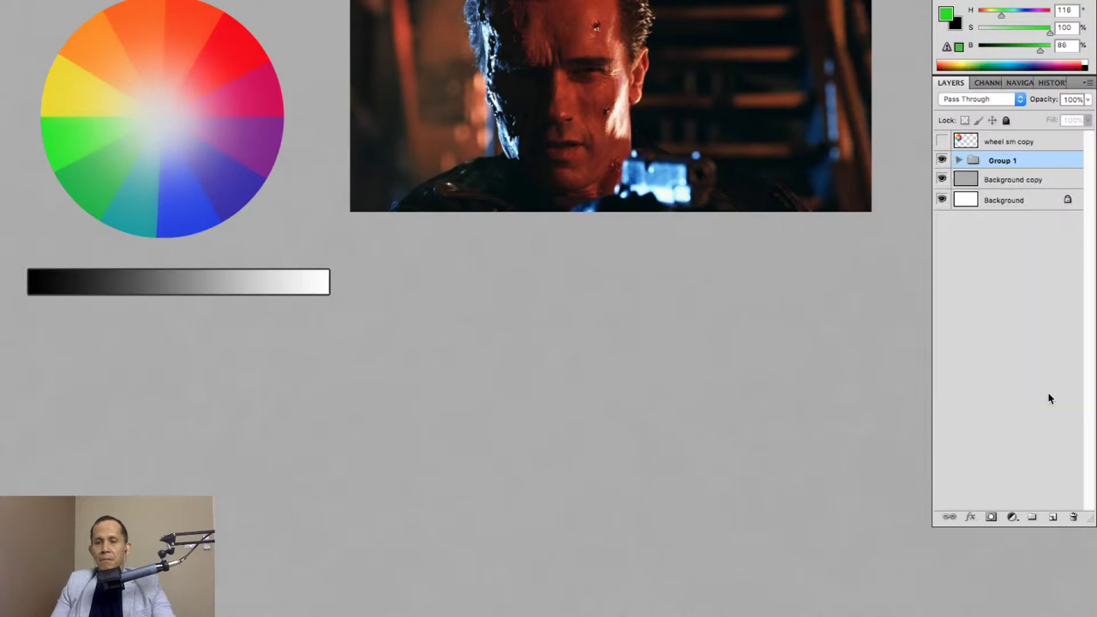
{"action": "left_click", "coordinate": [1032, 516]}
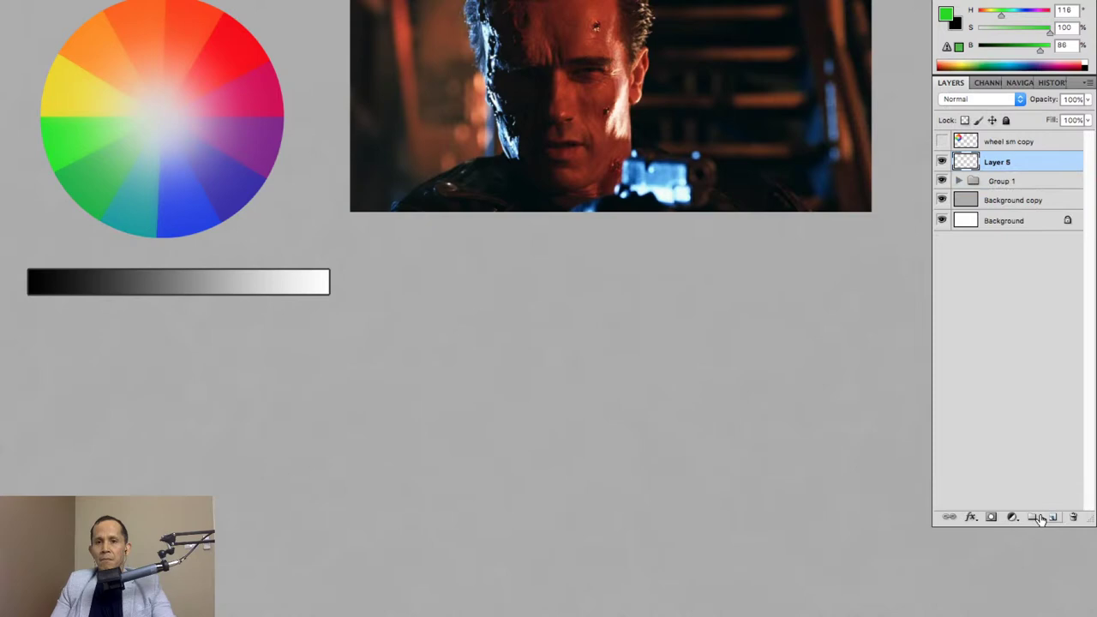
Choose the 9 px rough-edged brush preset and return to the color sliders.
{"action": "key", "text": "F5"}
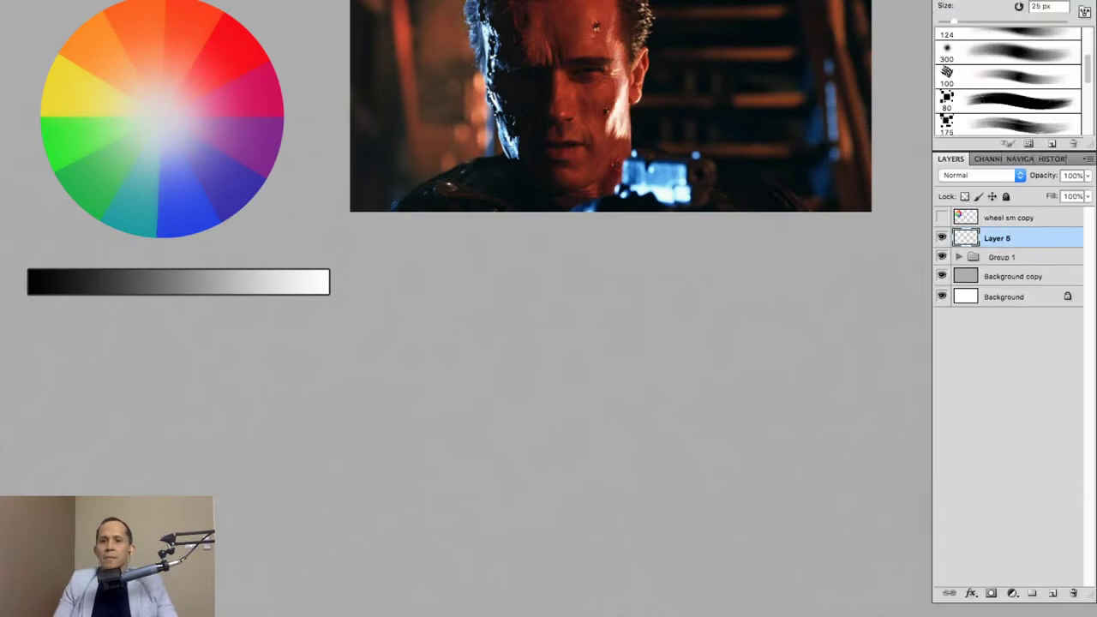
{"action": "left_click_drag", "start_coordinate": [1087, 75], "coordinate": [1086, 49]}
{"action": "left_click", "coordinate": [1041, 54]}
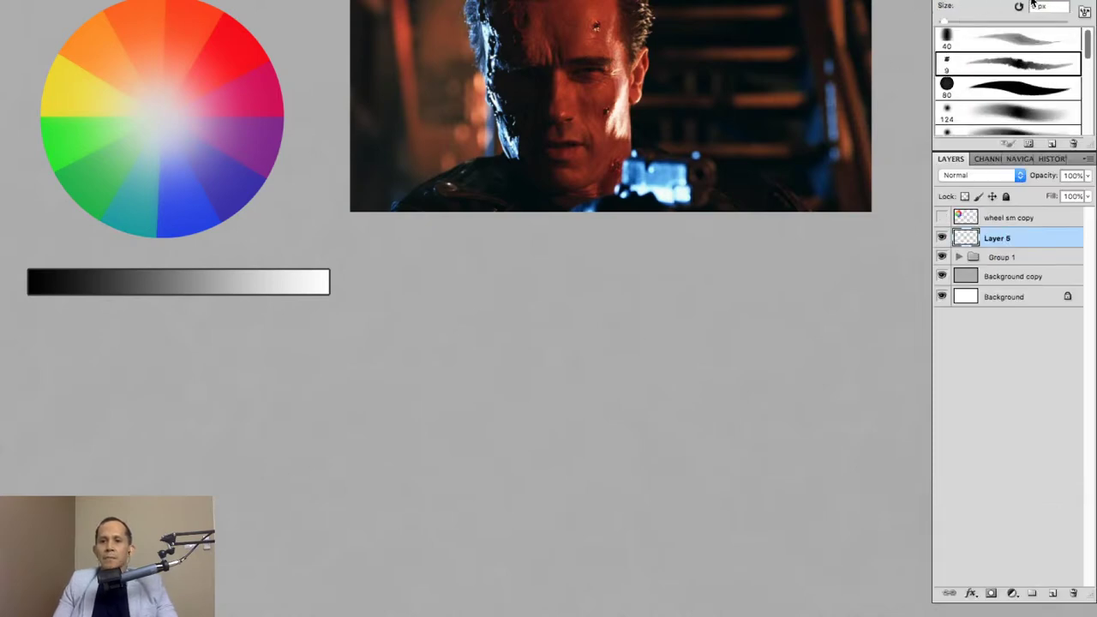
{"action": "key", "text": "F5"}
{"action": "key", "text": "F5"}
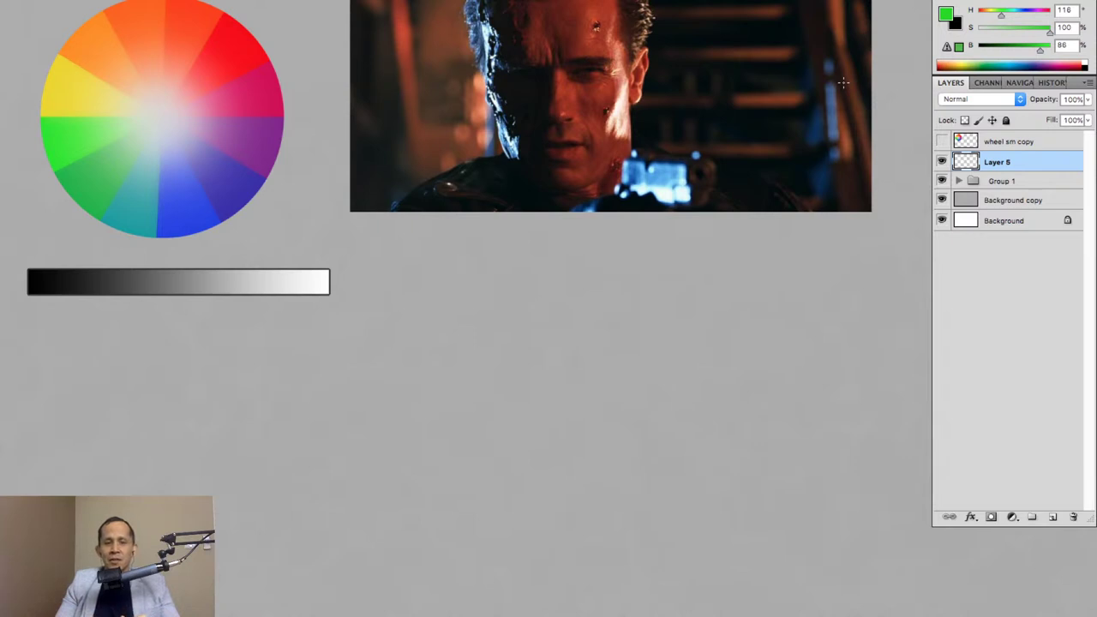
{"action": "left_click", "coordinate": [941, 162]}
{"action": "left_click", "coordinate": [942, 162]}
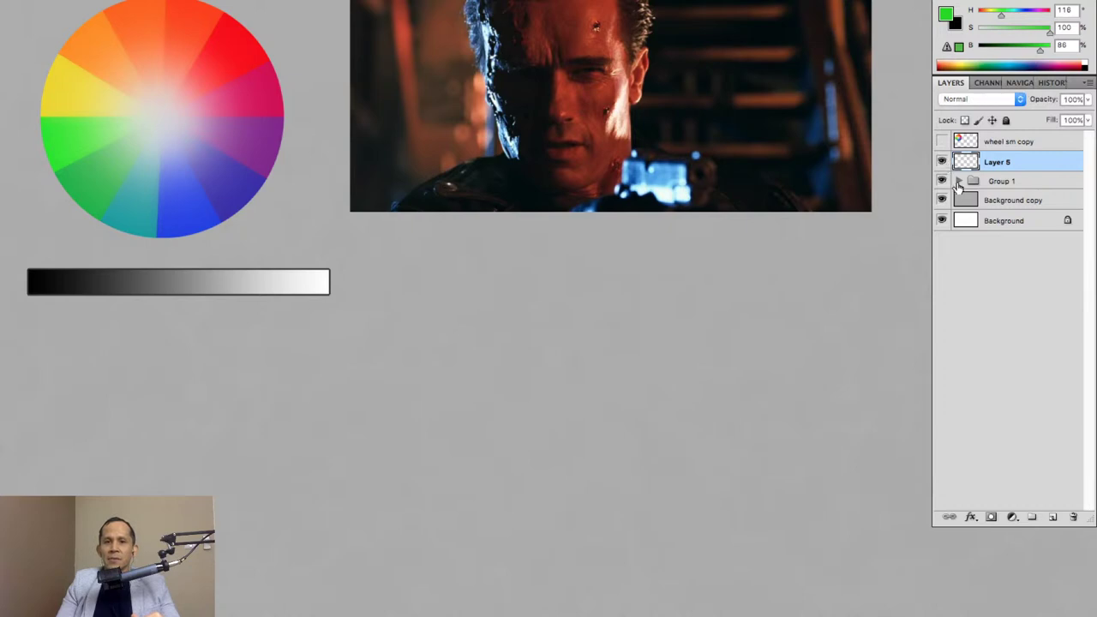
{"action": "left_click", "coordinate": [959, 182]}
{"action": "left_click", "coordinate": [959, 182]}
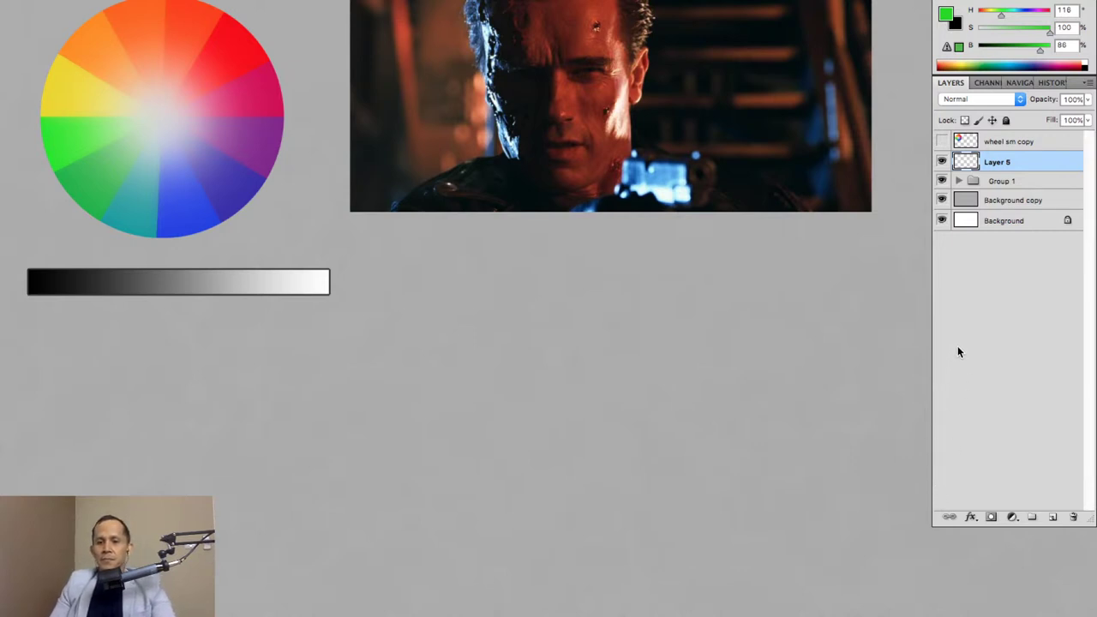
Select the 80 px hard round brush preset and add a new empty layer above Layer 5.
{"action": "left_click", "coordinate": [971, 2]}
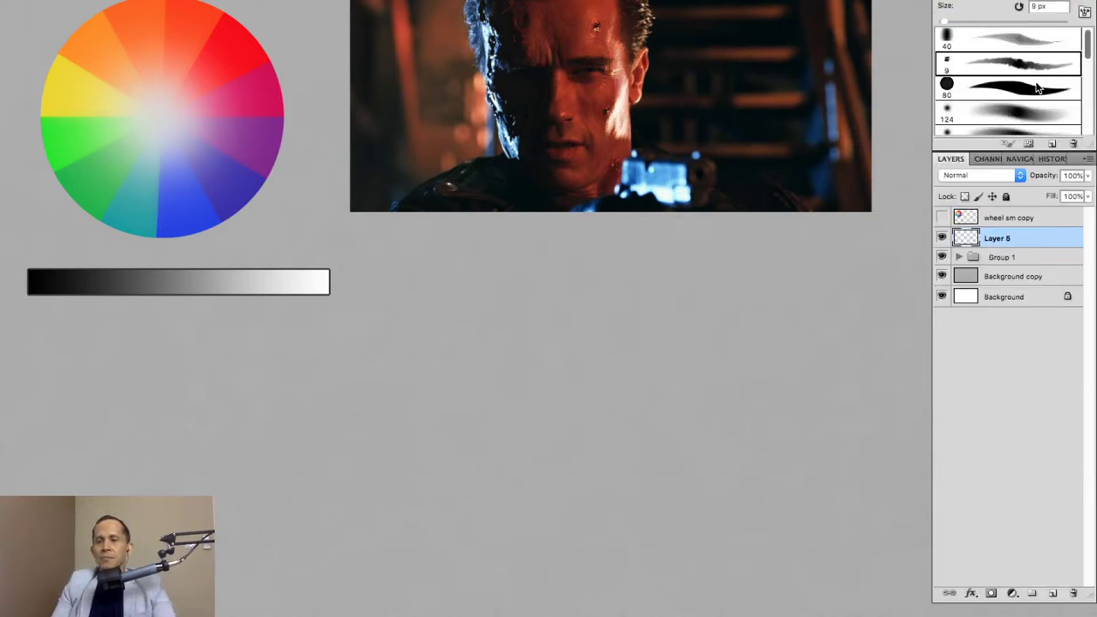
{"action": "left_click", "coordinate": [1054, 591]}
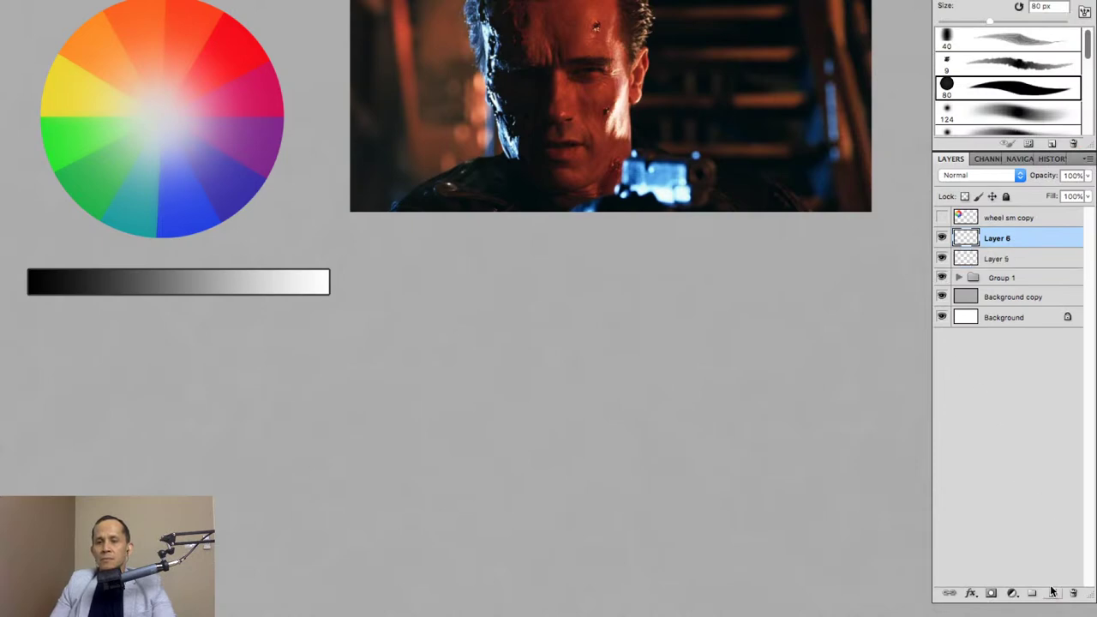
Switch to the color duochrome folder in Finder and clear its file selection.
{"action": "key", "text": "super+Tab"}
{"action": "key", "text": "super+Tab"}
{"action": "key", "text": "super+Tab"}
{"action": "key", "text": "super+Tab"}
{"action": "key", "text": "super+Tab"}
{"action": "key", "text": "super+Tab"}
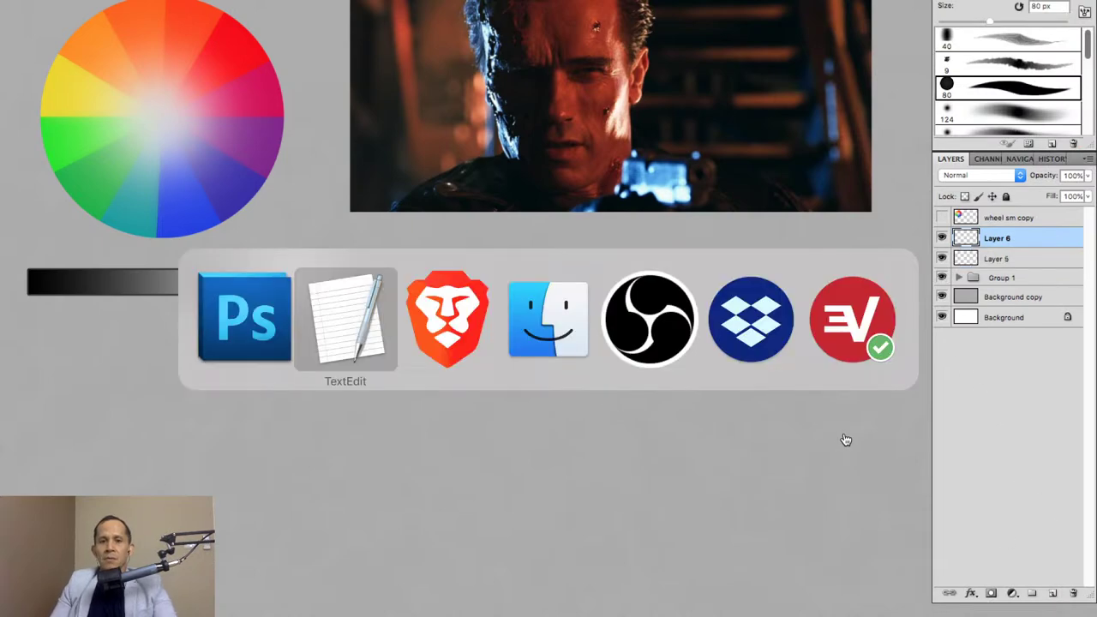
{"action": "key", "text": "super+Tab"}
{"action": "key", "text": "super+Tab"}
{"action": "key", "text": "super+Tab"}
{"action": "key", "text": "super+Tab"}
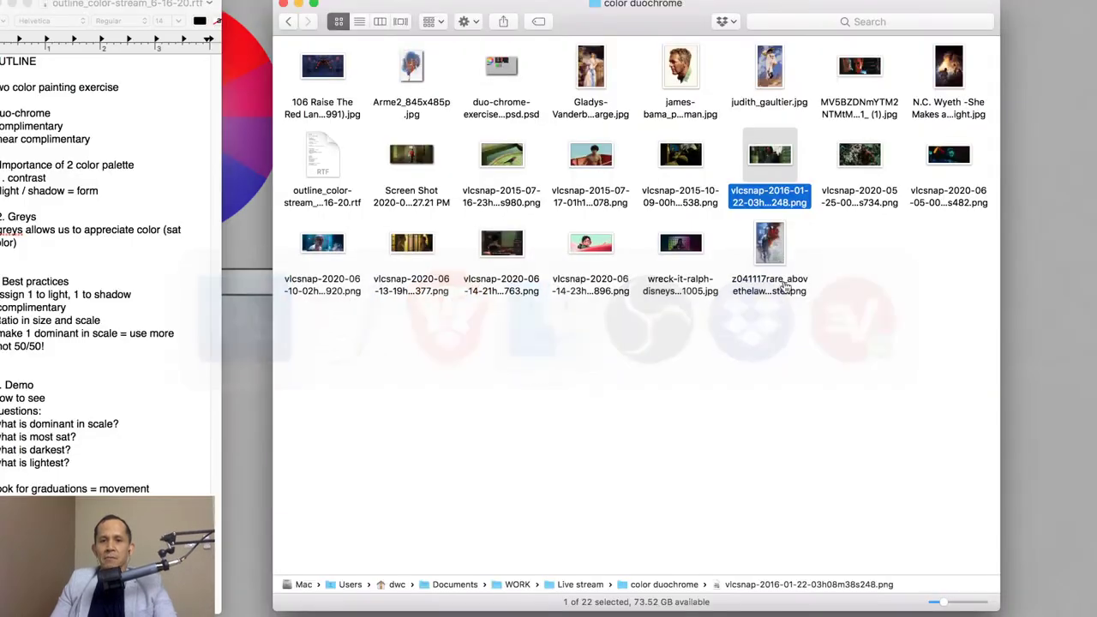
{"action": "left_click", "coordinate": [770, 365]}
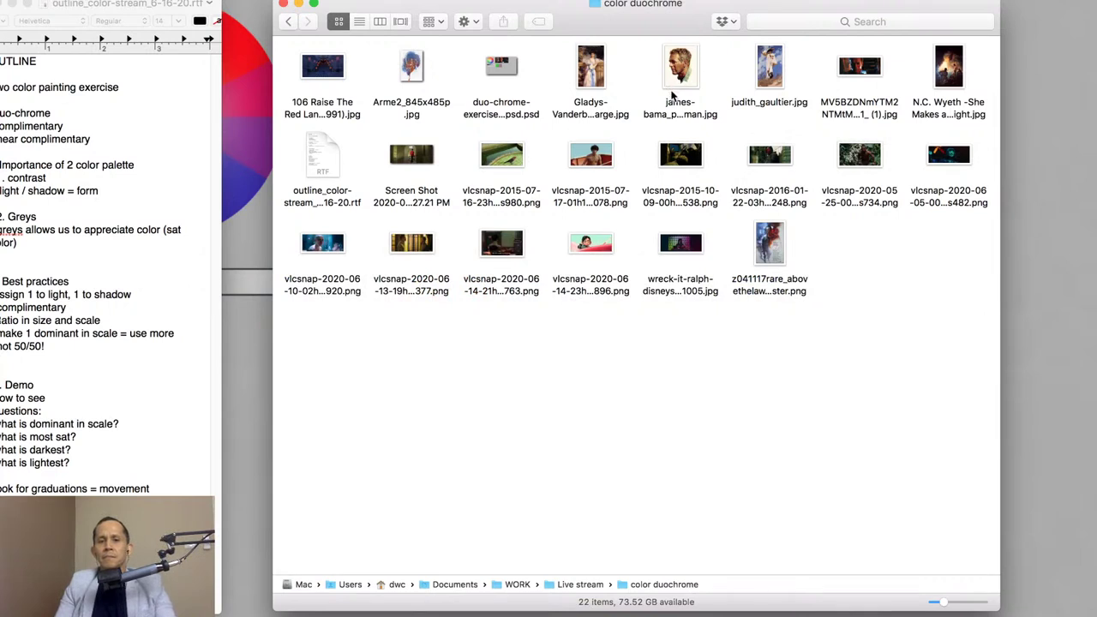
{"action": "left_click", "coordinate": [588, 246]}
{"action": "key", "text": "space"}
{"action": "key", "text": "space"}
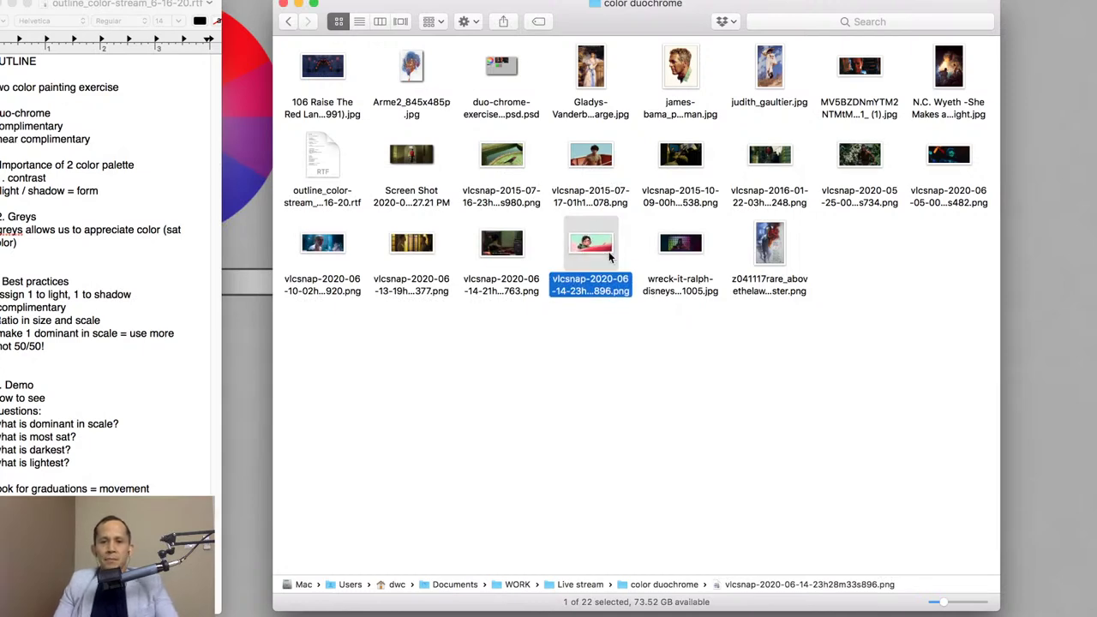
{"action": "left_click", "coordinate": [699, 245]}
{"action": "key", "text": "space"}
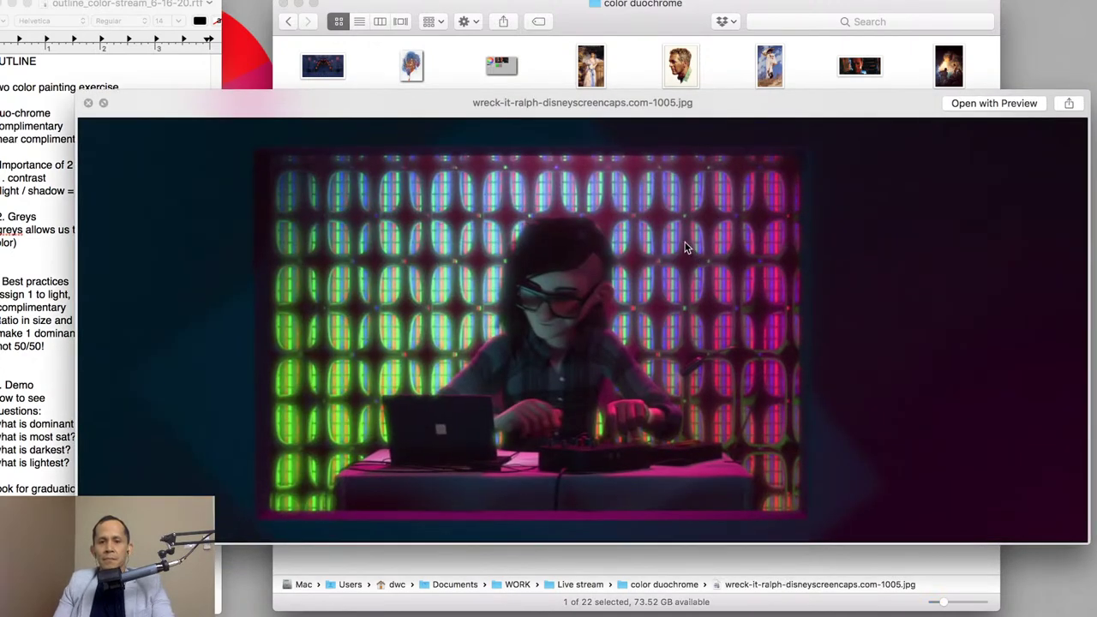
{"action": "key", "text": "space"}
{"action": "left_click", "coordinate": [592, 248]}
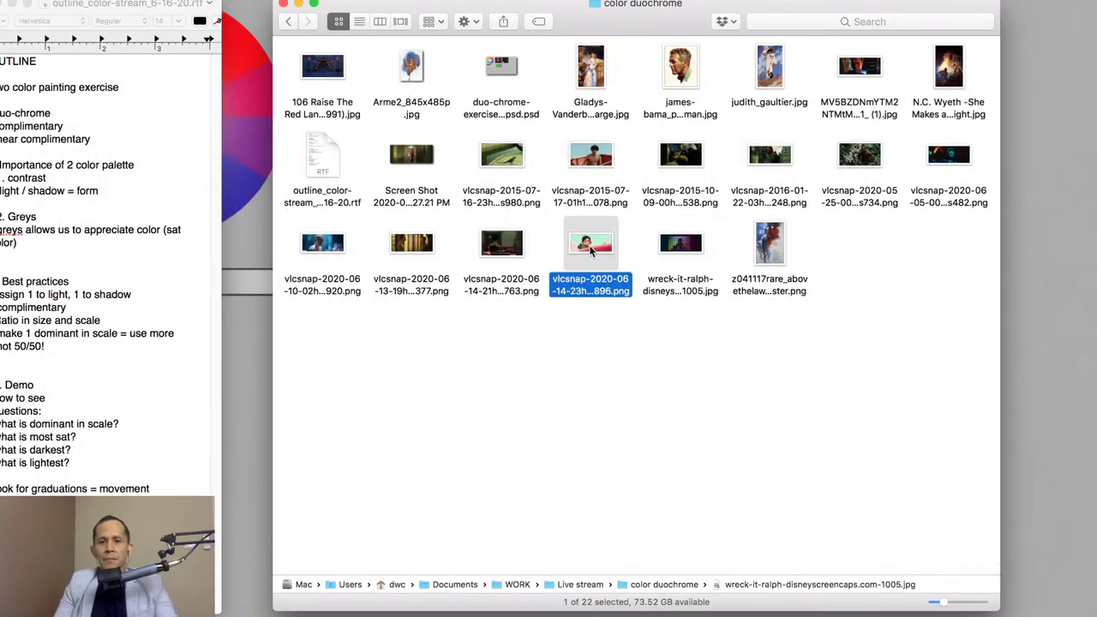
{"action": "left_click", "coordinate": [692, 246], "text": "super"}
{"action": "left_click_drag", "start_coordinate": [695, 259], "coordinate": [512, 612]}
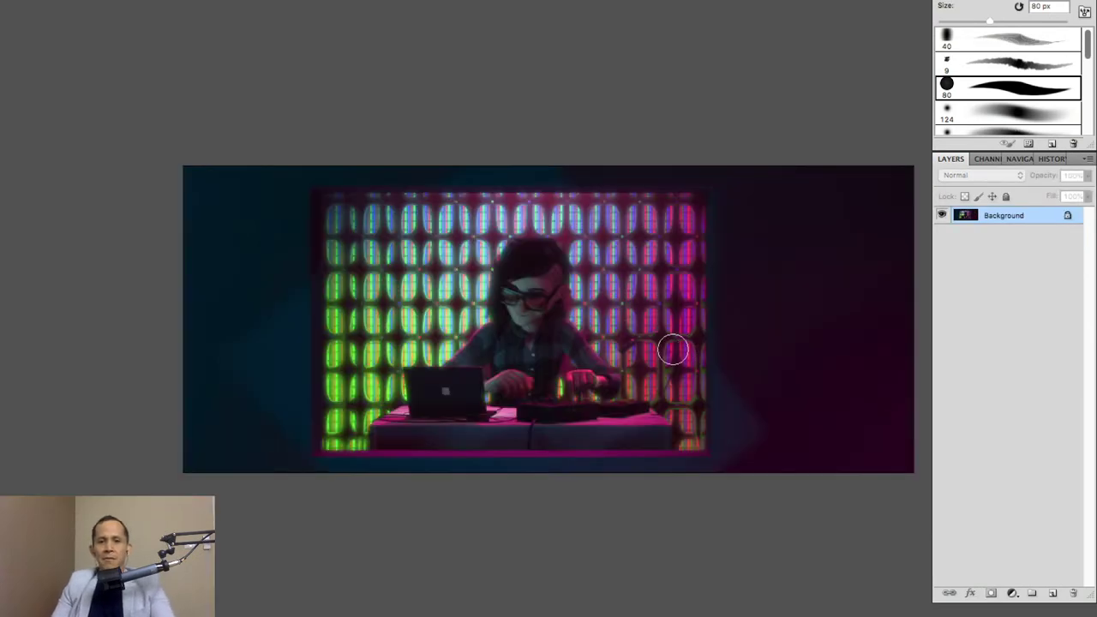
Copy the wreck-it-ralph DJ image into the duo-chrome exercise file and place it directly below the film still.
{"action": "key", "text": "f"}
{"action": "key", "text": "f"}
{"action": "key", "text": "f"}
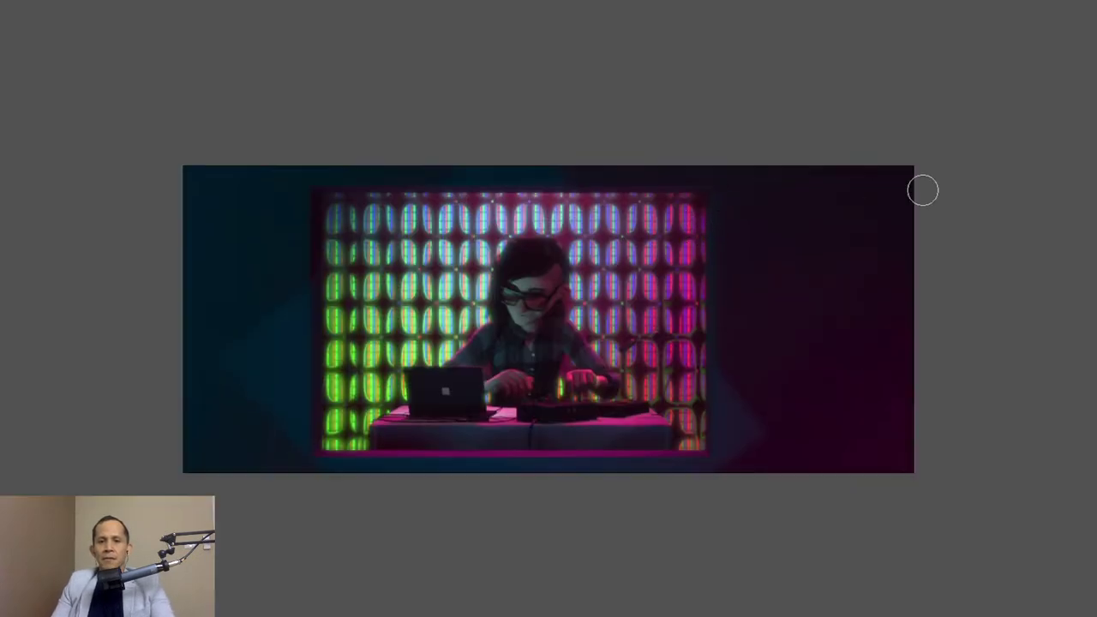
{"action": "key", "text": "f"}
{"action": "left_click_drag", "start_coordinate": [635, 21], "coordinate": [603, 402]}
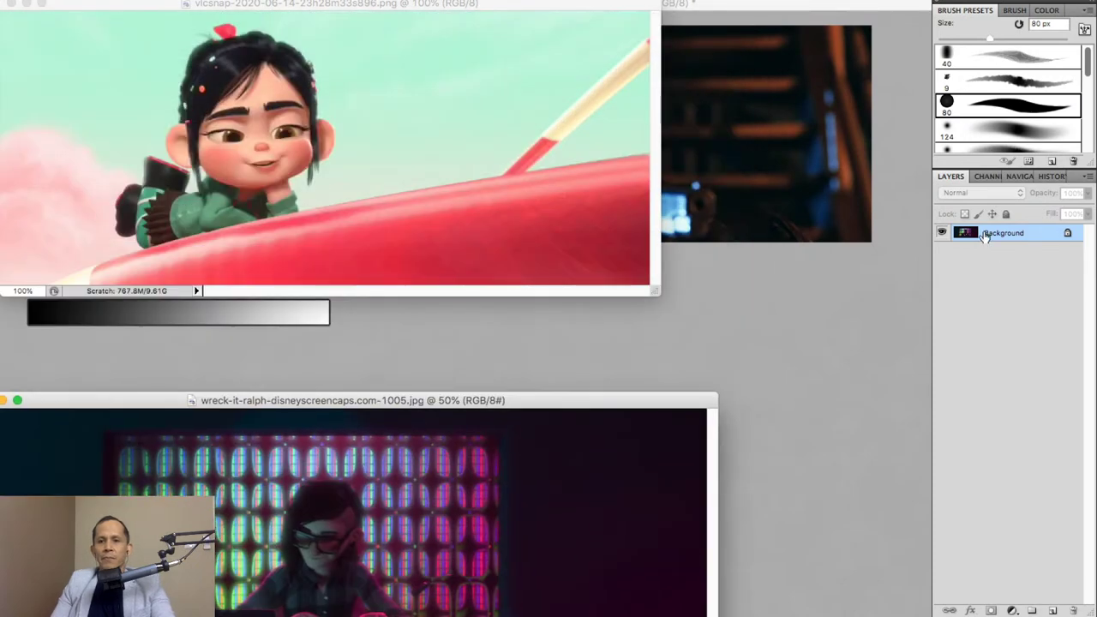
{"action": "left_click_drag", "start_coordinate": [985, 238], "coordinate": [727, 301]}
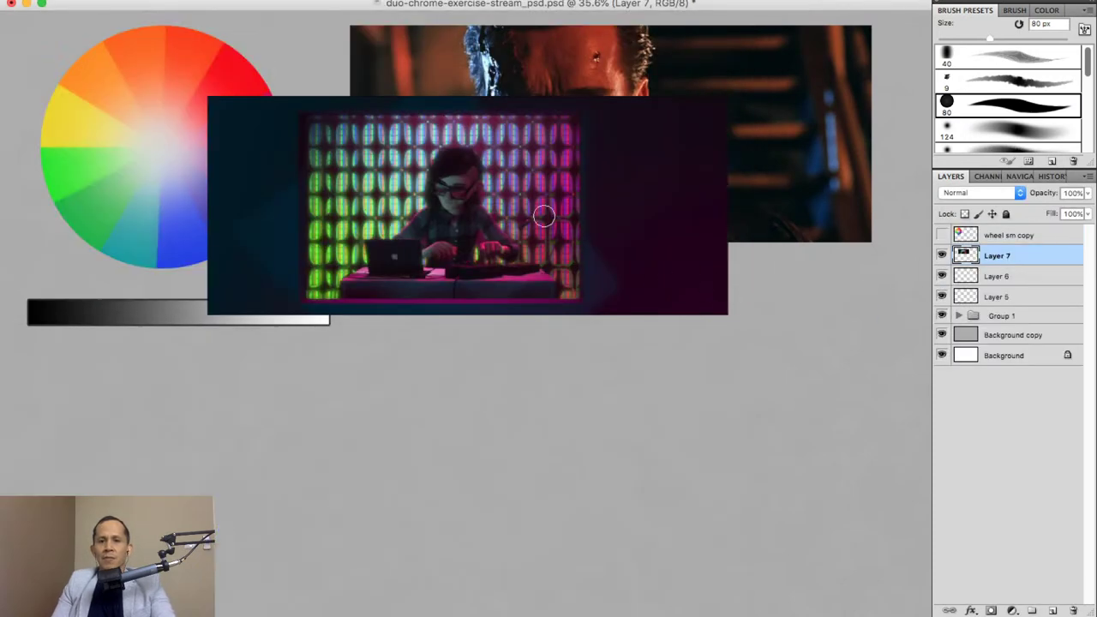
{"action": "left_click_drag", "start_coordinate": [562, 206], "coordinate": [695, 367]}
{"action": "key", "text": "super+Tab"}
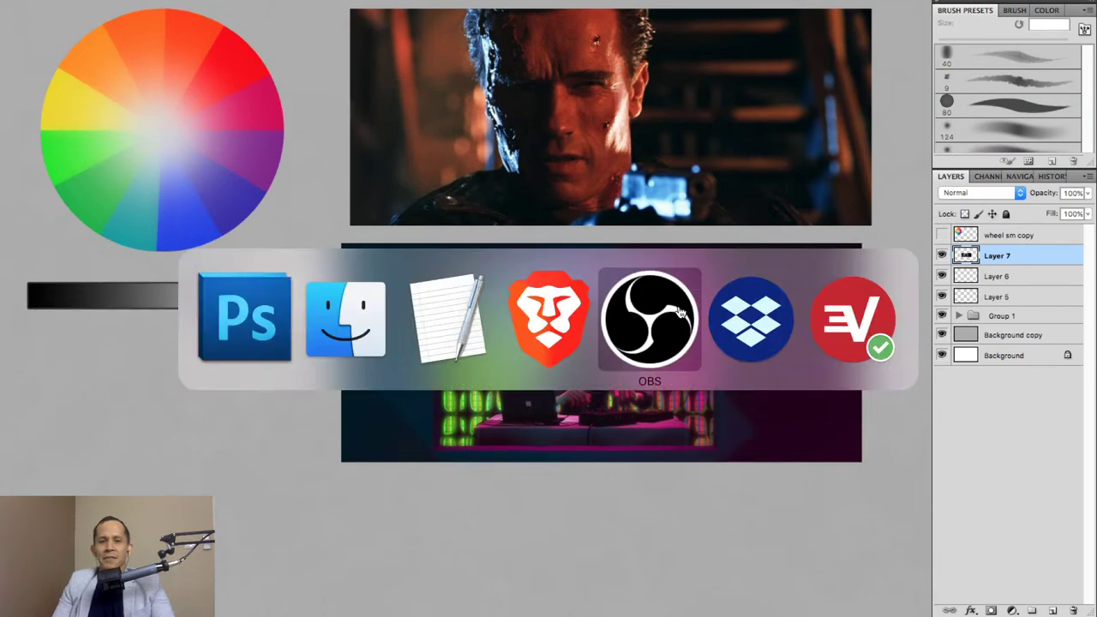
{"action": "key", "text": "super+Tab"}
{"action": "key", "text": "super+Tab"}
{"action": "key", "text": "super+Tab"}
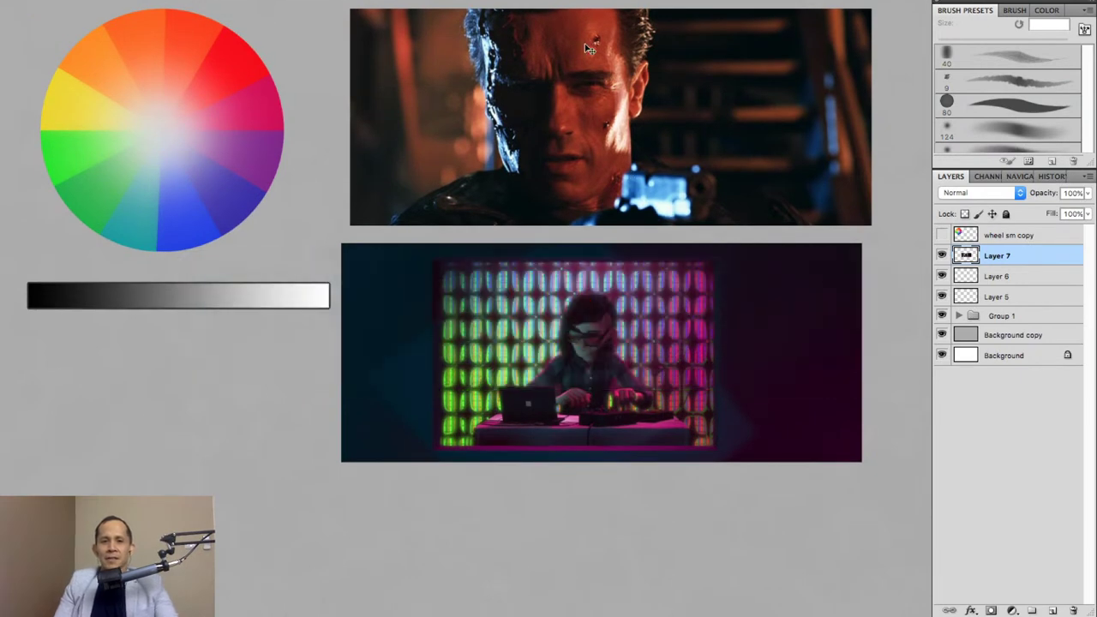
{"action": "key", "text": "super+Tab"}
{"action": "key", "text": "super+Tab"}
{"action": "key", "text": "super+Tab"}
{"action": "key", "text": "super+Tab"}
{"action": "key", "text": "super+Tab"}
{"action": "key", "text": "super+Tab"}
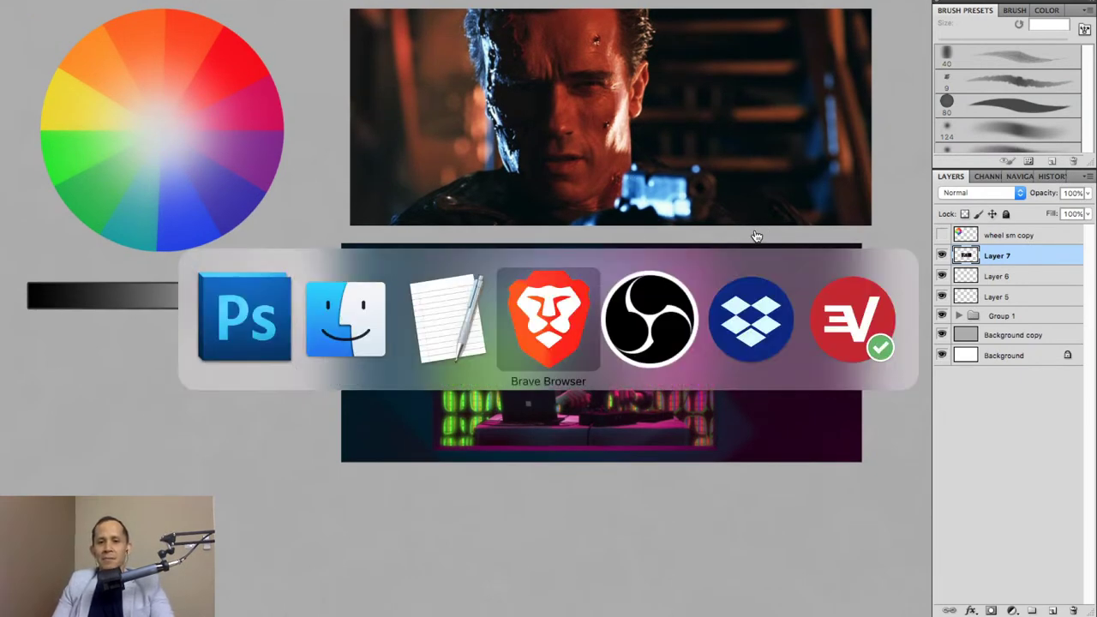
{"action": "key", "text": "super+Tab"}
{"action": "key", "text": "super+Tab"}
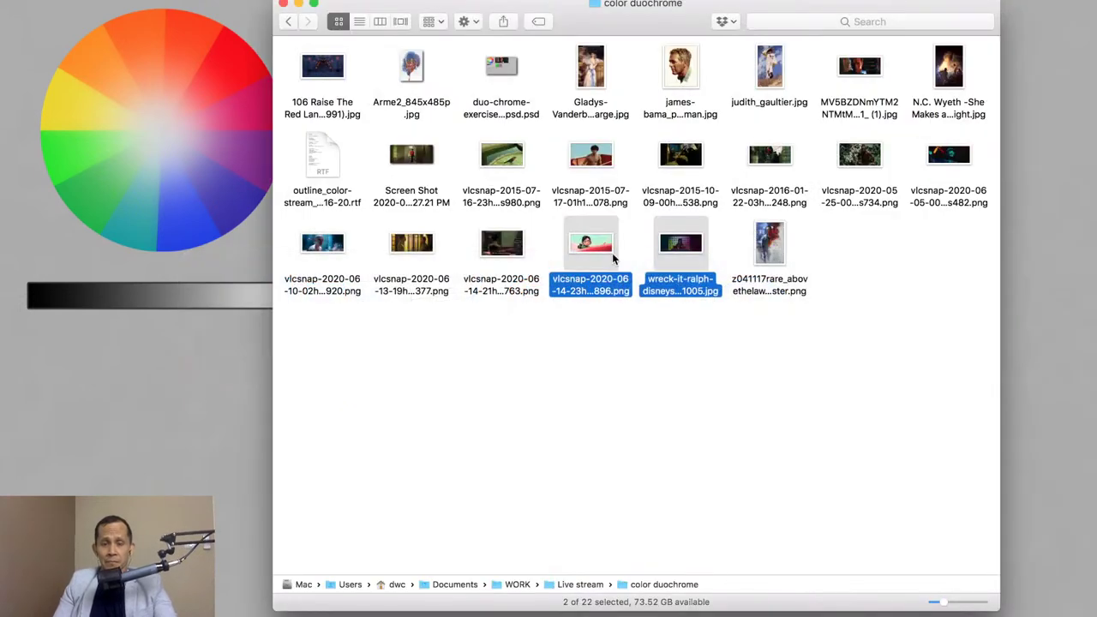
{"action": "left_click", "coordinate": [608, 355]}
{"action": "left_click", "coordinate": [591, 261]}
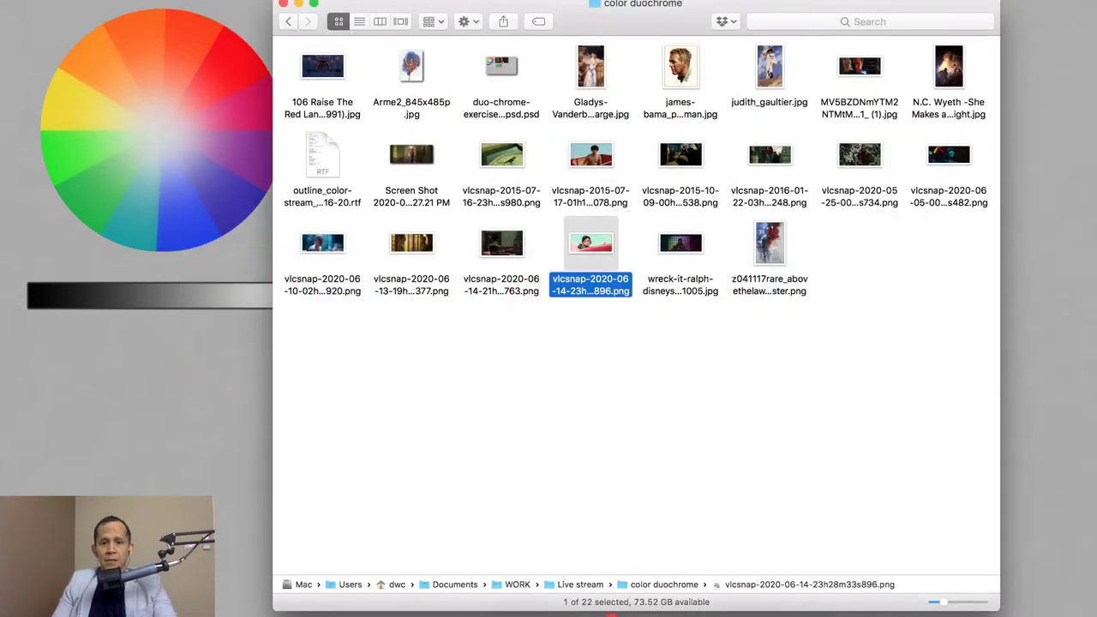
{"action": "left_click", "coordinate": [509, 612]}
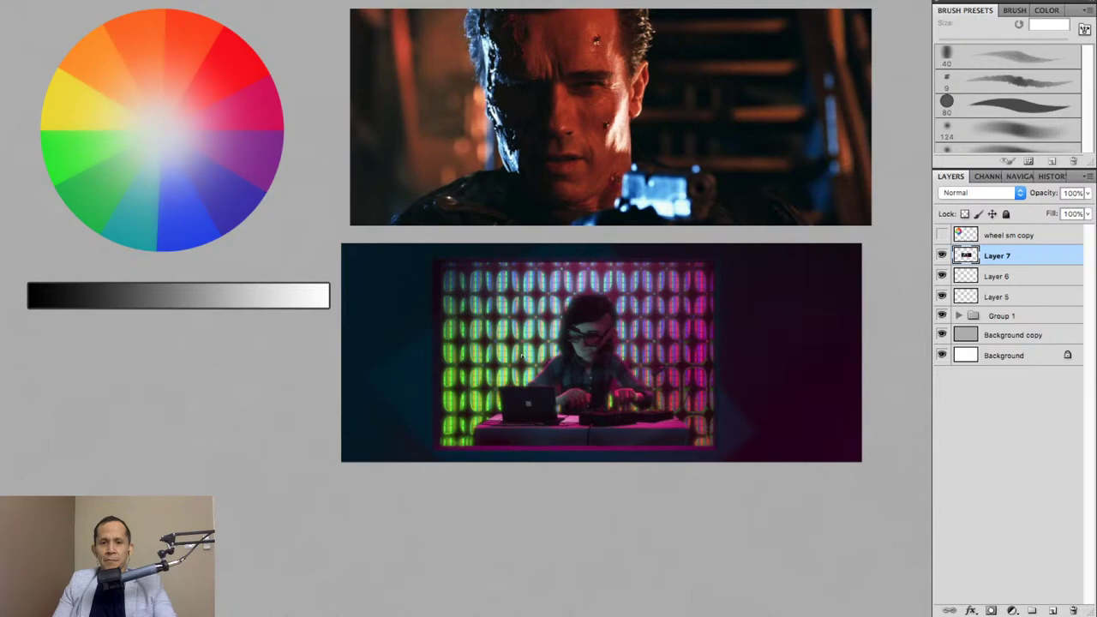
Copy the pink-and-mint vlcsnap image into the duo-chrome exercise file as a new layer above the DJ image.
{"action": "key", "text": "f"}
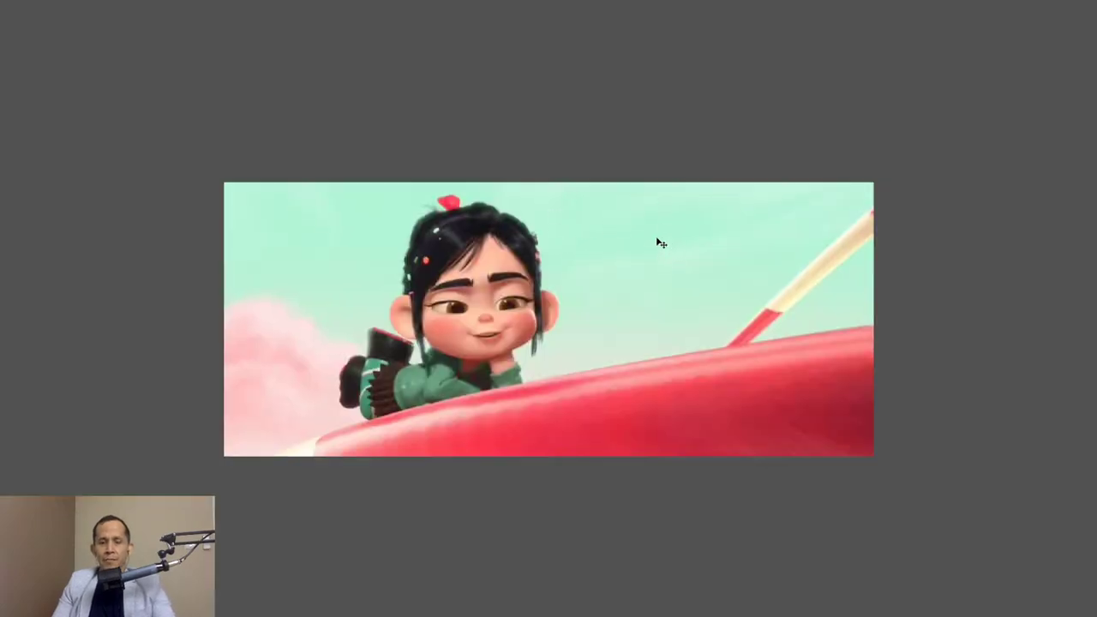
{"action": "key", "text": "f"}
{"action": "left_click_drag", "start_coordinate": [983, 234], "coordinate": [519, 299]}
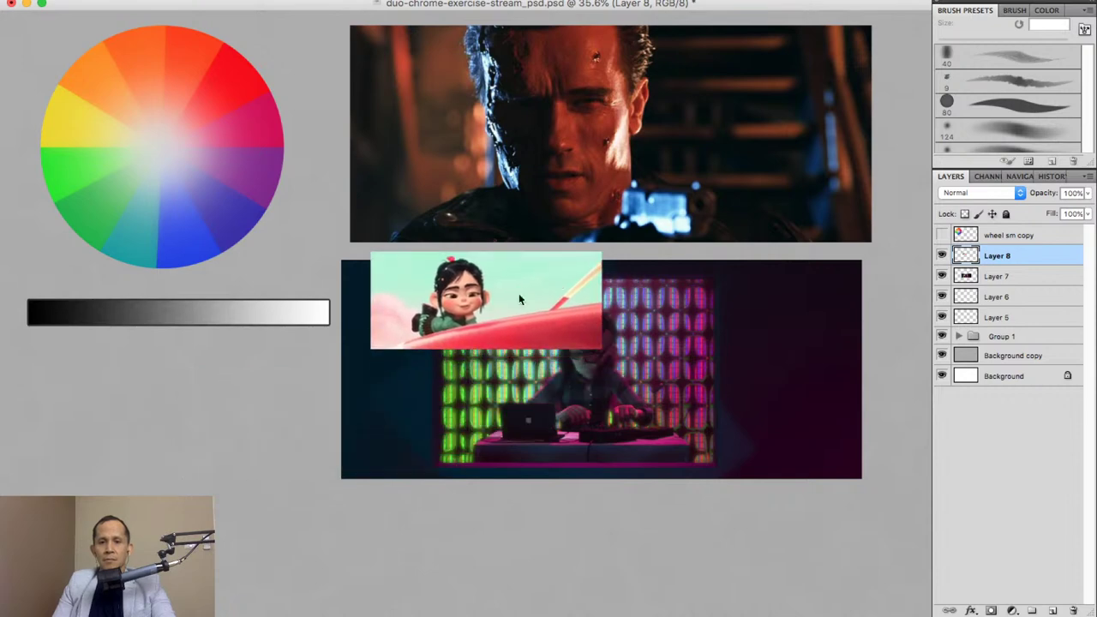
Hide the DJ image on Layer 7 and enlarge the pink-and-mint still proportionally to nearly the film still's width.
{"action": "left_click", "coordinate": [942, 276]}
{"action": "key", "text": "ctrl+t"}
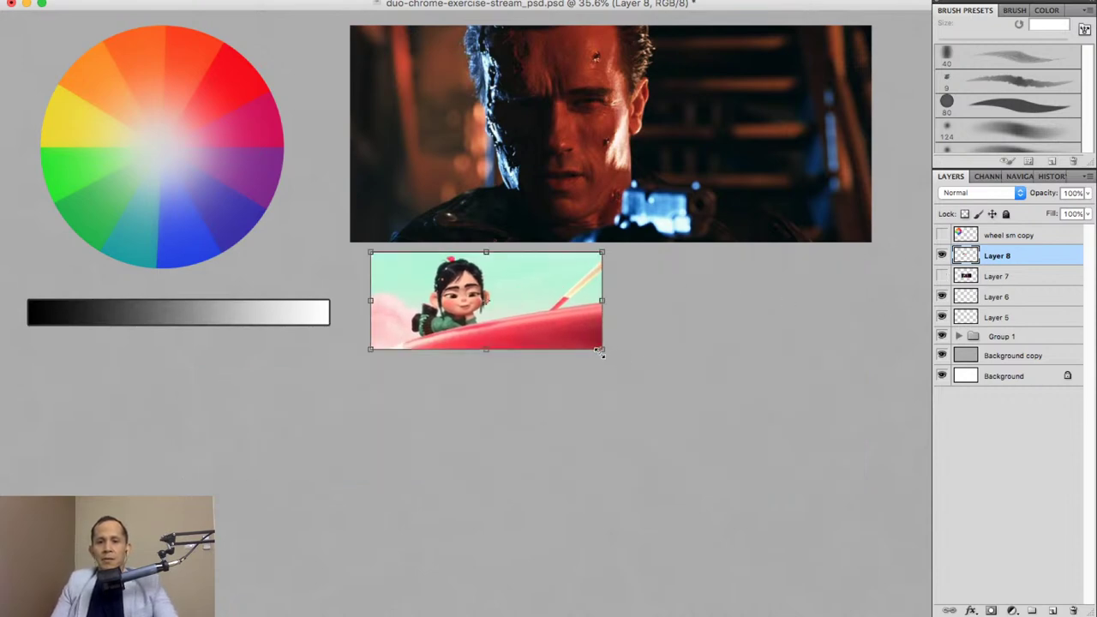
{"action": "left_click_drag", "start_coordinate": [601, 352], "coordinate": [755, 368]}
{"action": "key", "text": "Return"}
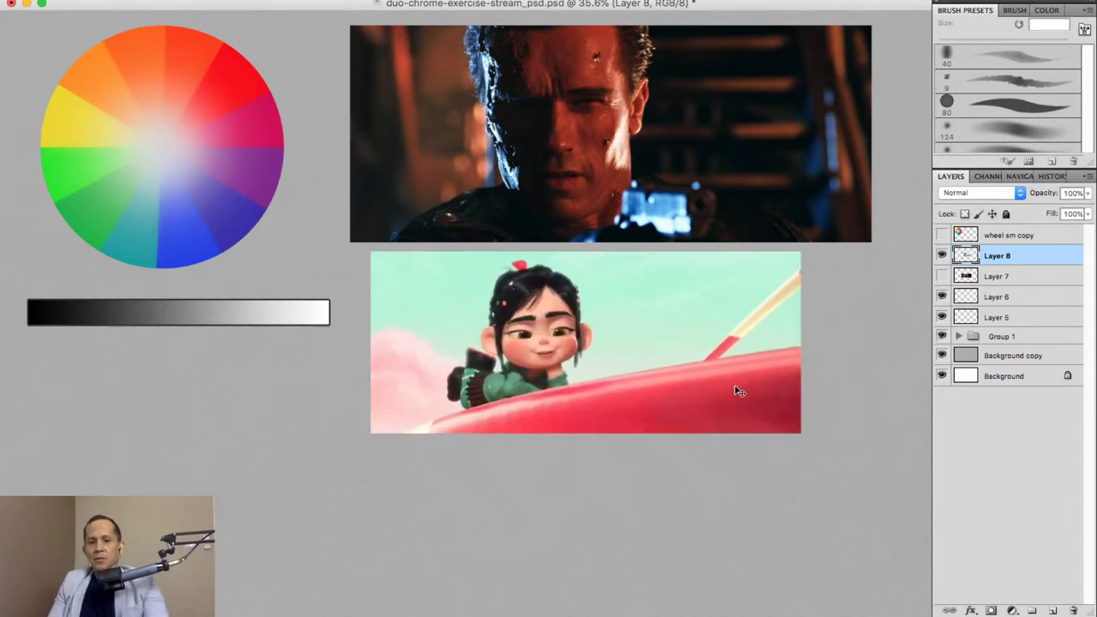
Activate the Brush tool, bring the outline_color-stream_6-16-20.rtf notes forward in TextEdit and minimize the color duochrome folder window.
{"action": "key", "text": "b"}
{"action": "key", "text": "super+Tab"}
{"action": "key", "text": "super+Tab"}
{"action": "key", "text": "super+Tab"}
{"action": "key", "text": "super+Tab"}
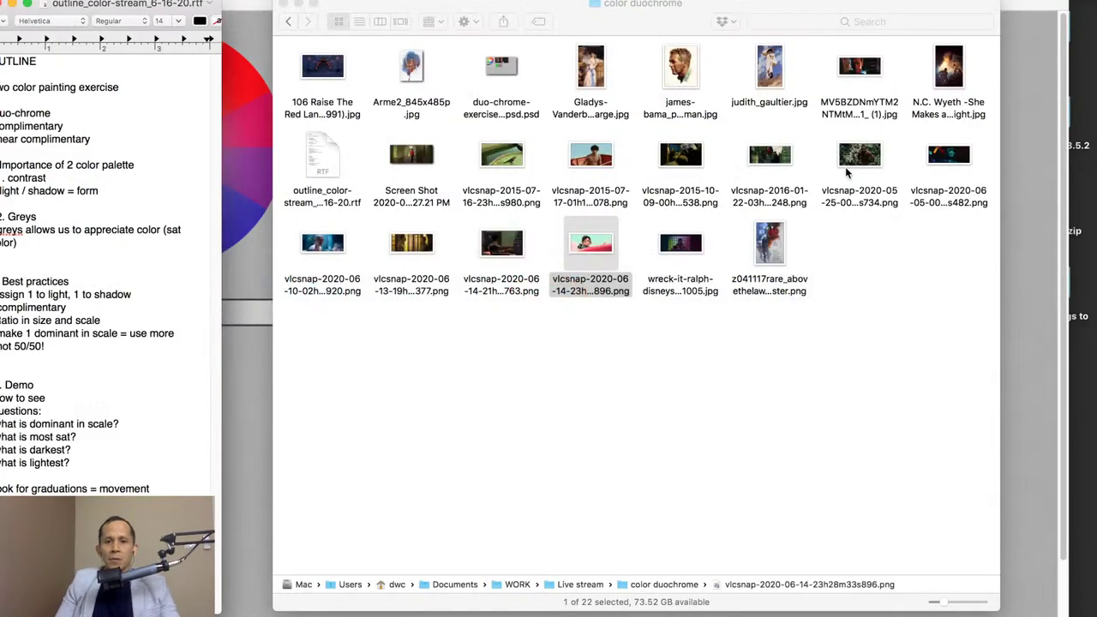
{"action": "left_click", "coordinate": [299, 4]}
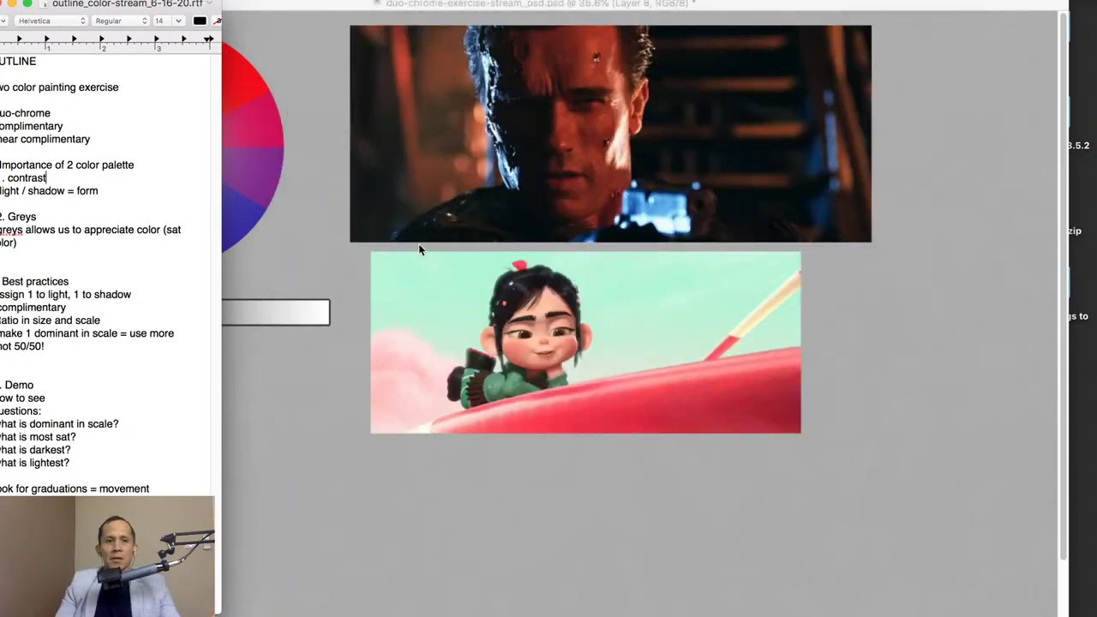
Move the outline notes window fully into view and widen it slightly so the long Greys line fits.
{"action": "mouse_move", "coordinate": [213, 5]}
{"action": "left_mouse_down"}
{"action": "mouse_move", "coordinate": [228, 5]}
{"action": "mouse_move", "coordinate": [216, 3]}
{"action": "left_mouse_up"}
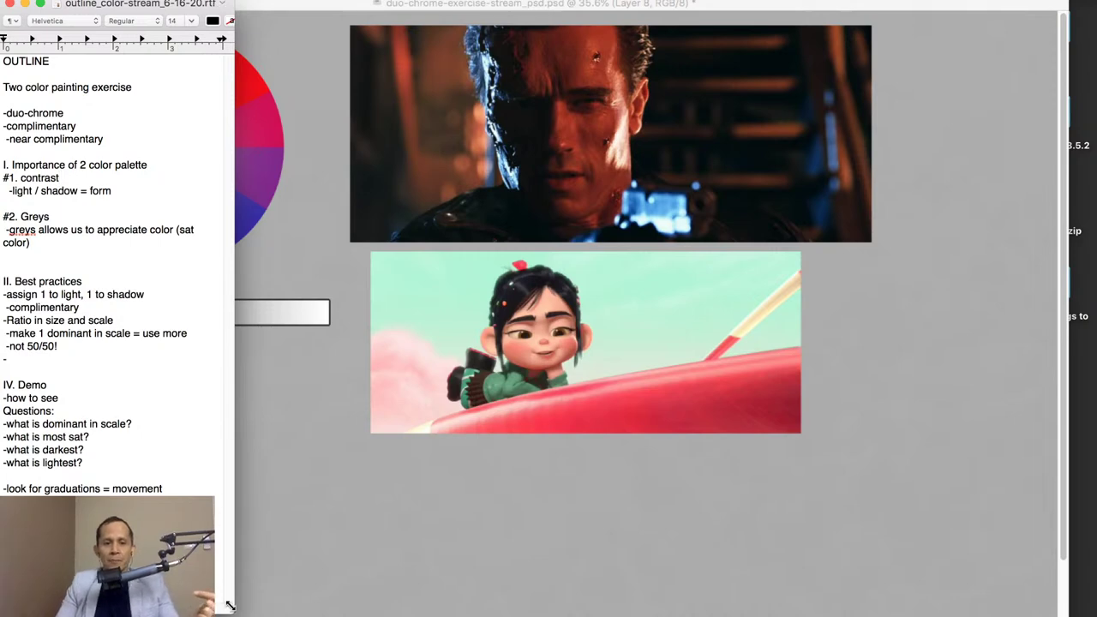
{"action": "mouse_move", "coordinate": [230, 605]}
{"action": "left_mouse_down"}
{"action": "mouse_move", "coordinate": [257, 607]}
{"action": "mouse_move", "coordinate": [247, 606]}
{"action": "left_mouse_up"}
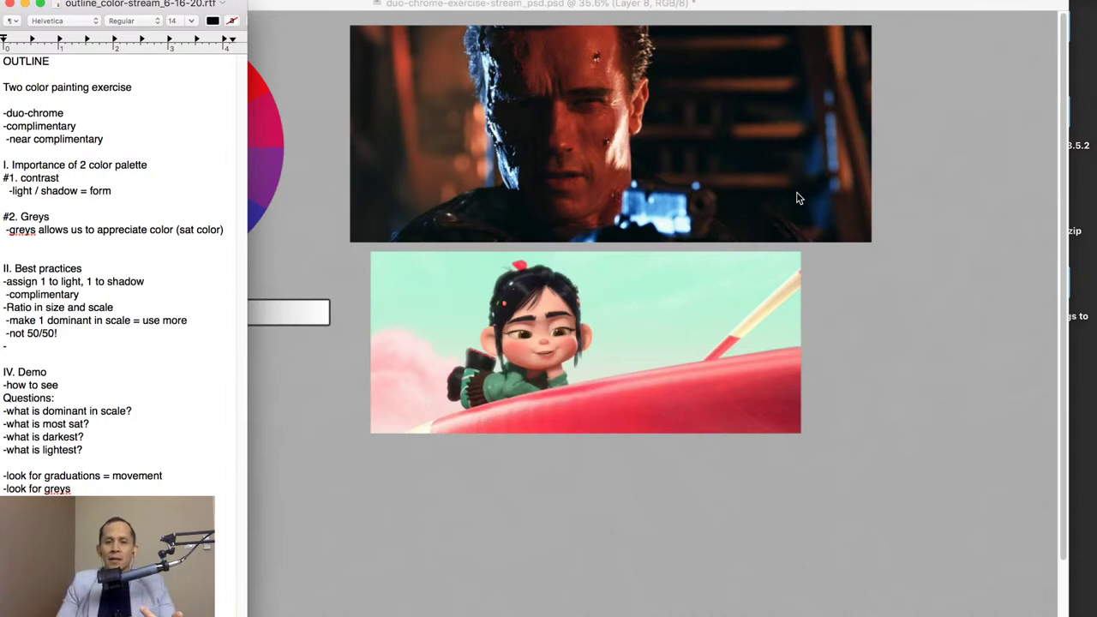
Return to the duo-chrome exercise artwork in Photoshop and reduce the brush size to 35 px.
{"action": "left_click", "coordinate": [751, 397]}
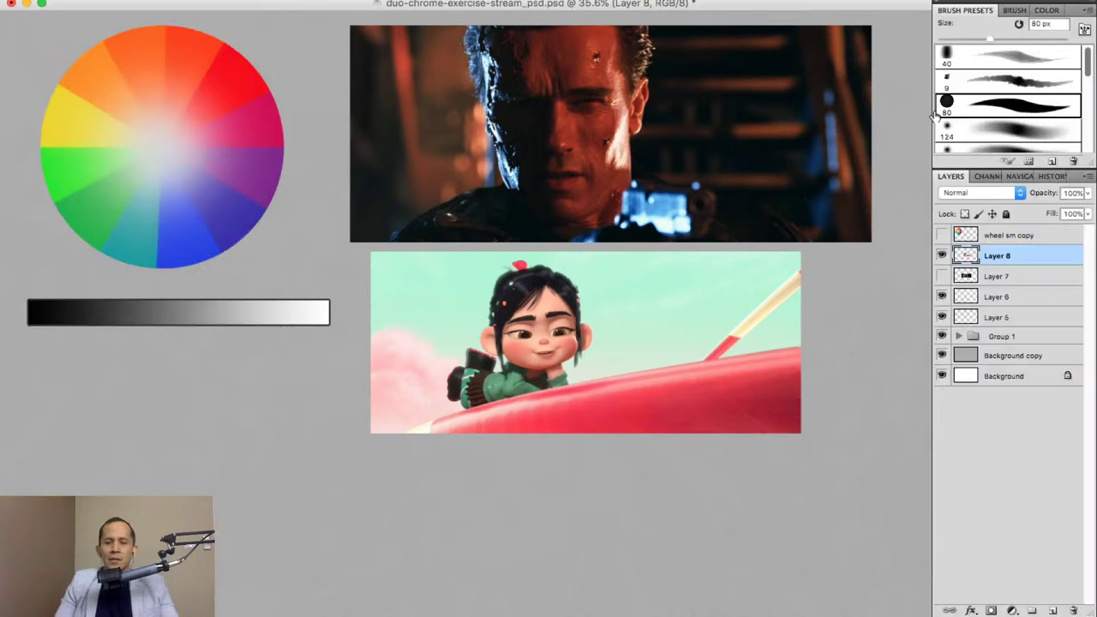
{"action": "key", "text": "bracketleft"}
{"action": "key", "text": "bracketleft"}
{"action": "key", "text": "bracketleft"}
{"action": "key", "text": "bracketleft"}
{"action": "key", "text": "bracketleft"}
{"action": "key", "text": "bracketleft"}
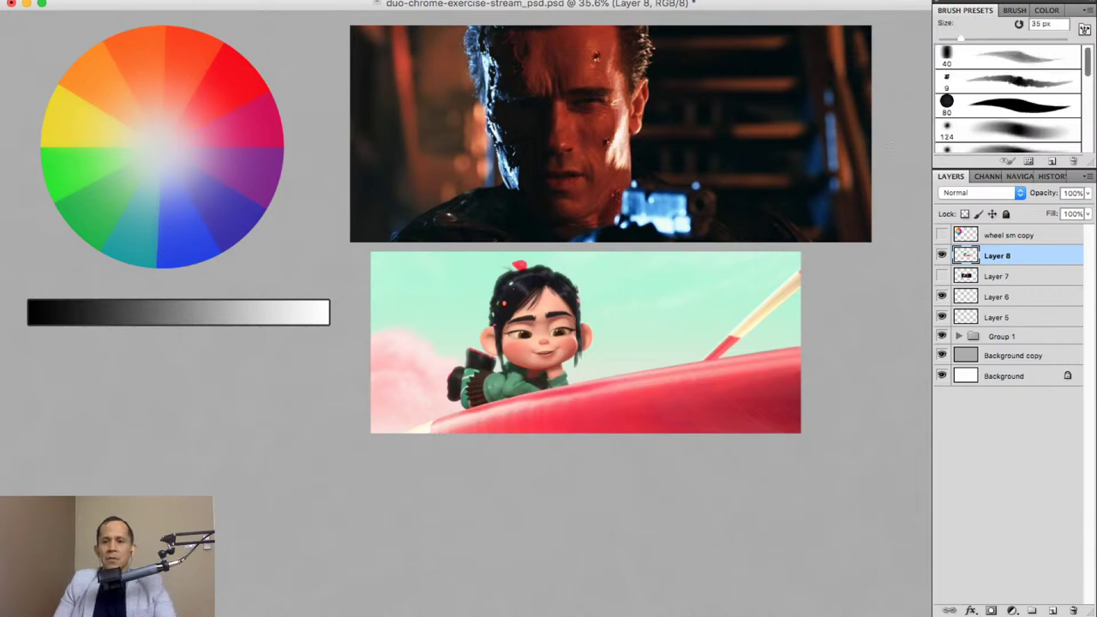
Reselect the 80 px hard round brush preset, add a new empty layer above Layer 8 and shrink the brush to 20 px.
{"action": "left_click", "coordinate": [1004, 106]}
{"action": "left_click", "coordinate": [1052, 610]}
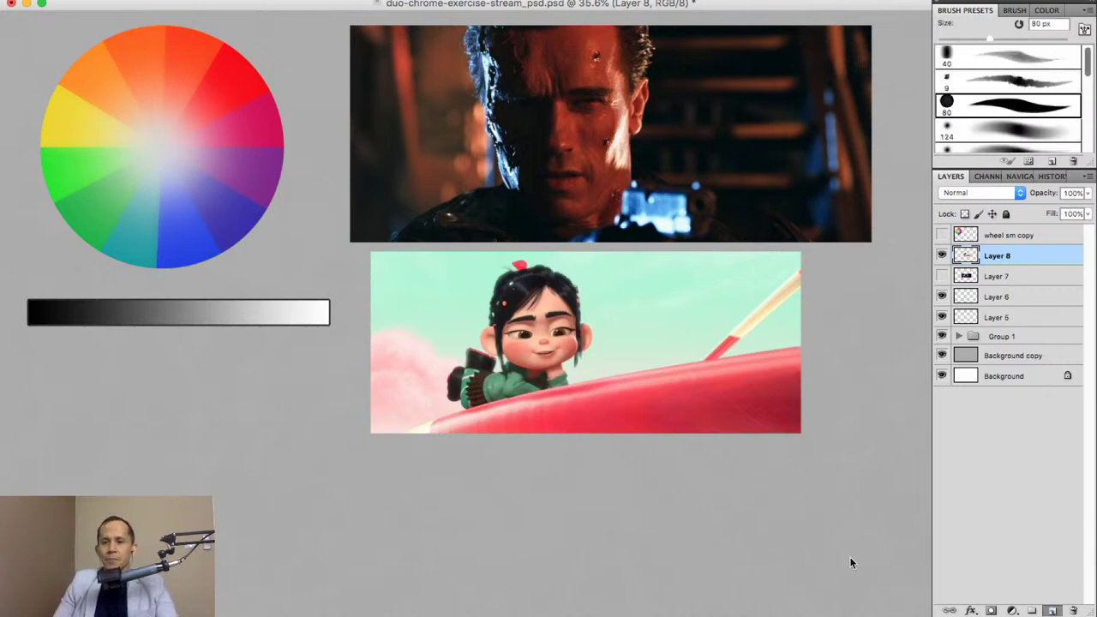
{"action": "key", "text": "bracketleft"}
{"action": "key", "text": "bracketleft"}
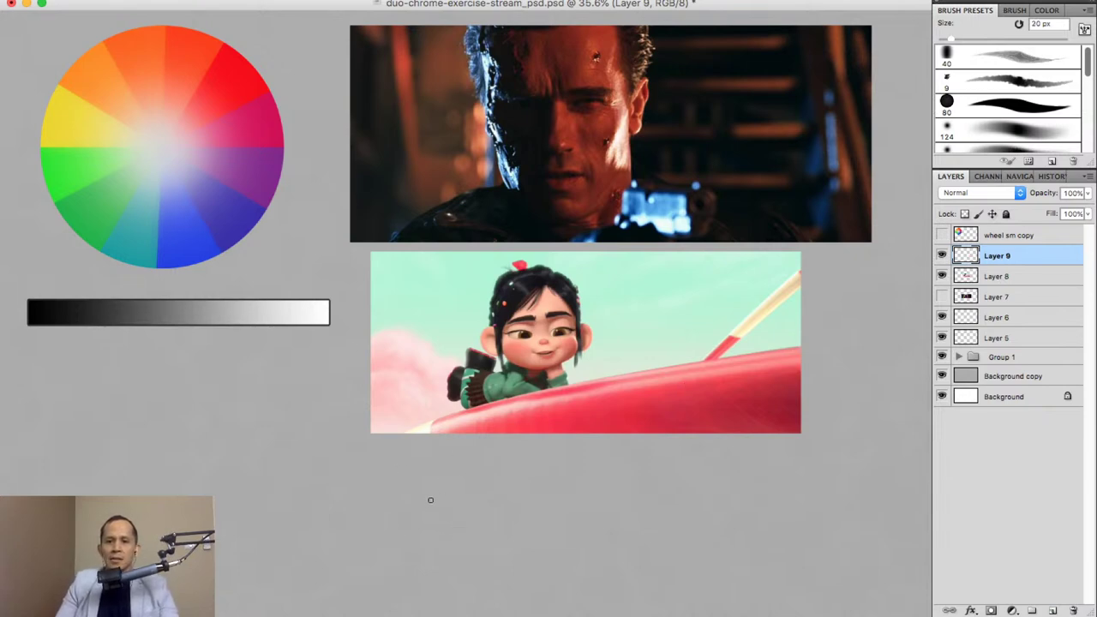
Undo the green test stroke, show the color sliders and sample a light red from the color wheel's red wedge.
{"action": "left_click_drag", "start_coordinate": [417, 504], "coordinate": [415, 520]}
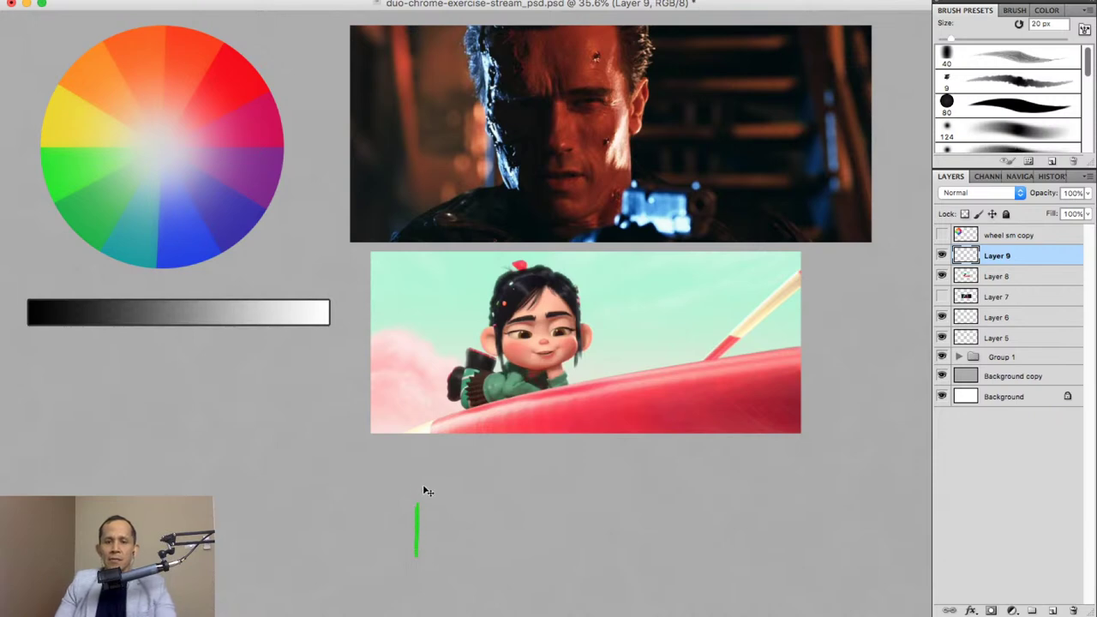
{"action": "key", "text": "super+z"}
{"action": "left_click", "coordinate": [1047, 10]}
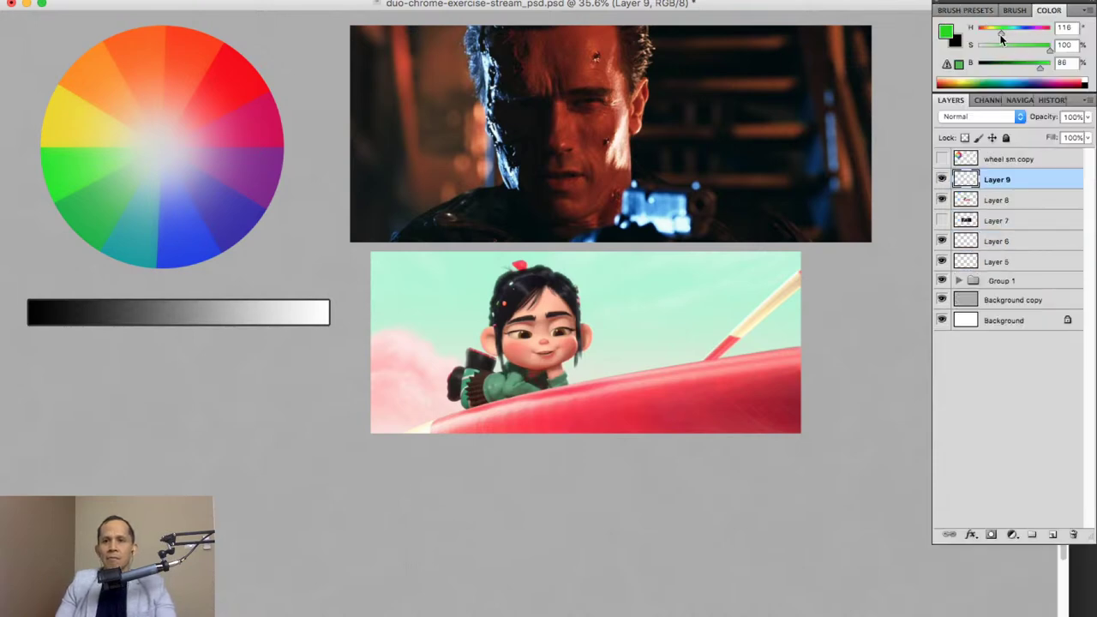
{"action": "key", "text": "x"}
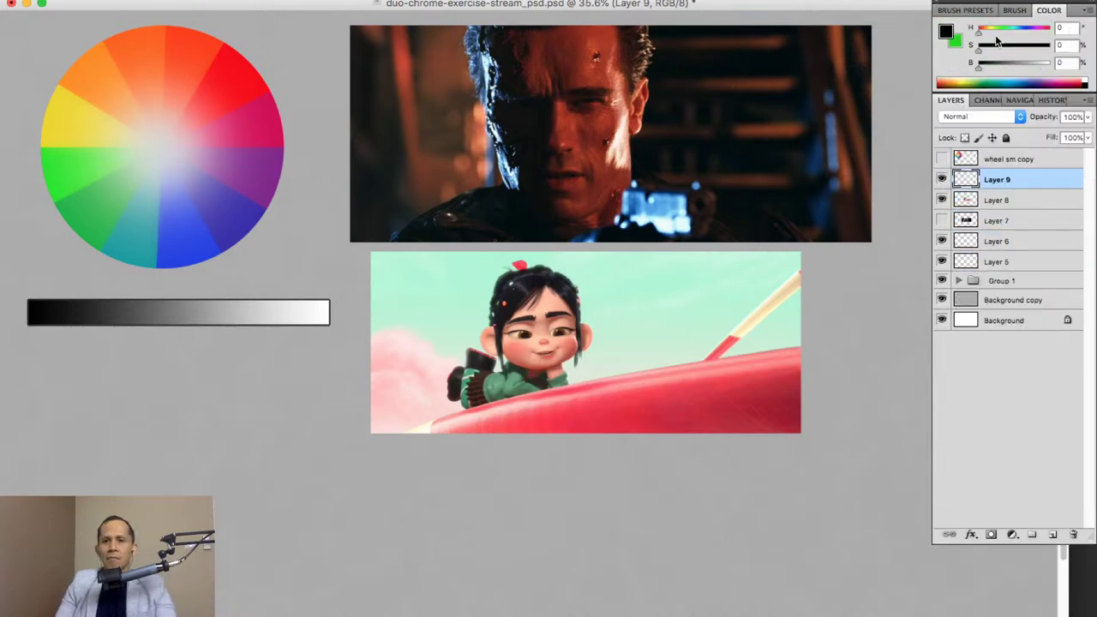
{"action": "left_click", "coordinate": [206, 105]}
Outline and fill a light red ground shape on Layer 9 below the pink-and-green film still, echoing its sloping red form.
{"action": "mouse_move", "coordinate": [389, 491]}
{"action": "left_mouse_down"}
{"action": "mouse_move", "coordinate": [390, 547]}
{"action": "mouse_move", "coordinate": [388, 500]}
{"action": "mouse_move", "coordinate": [434, 527]}
{"action": "mouse_move", "coordinate": [755, 512]}
{"action": "mouse_move", "coordinate": [757, 564]}
{"action": "left_mouse_up"}
{"action": "mouse_move", "coordinate": [390, 555]}
{"action": "left_mouse_down"}
{"action": "mouse_move", "coordinate": [710, 576]}
{"action": "mouse_move", "coordinate": [761, 561]}
{"action": "left_mouse_up"}
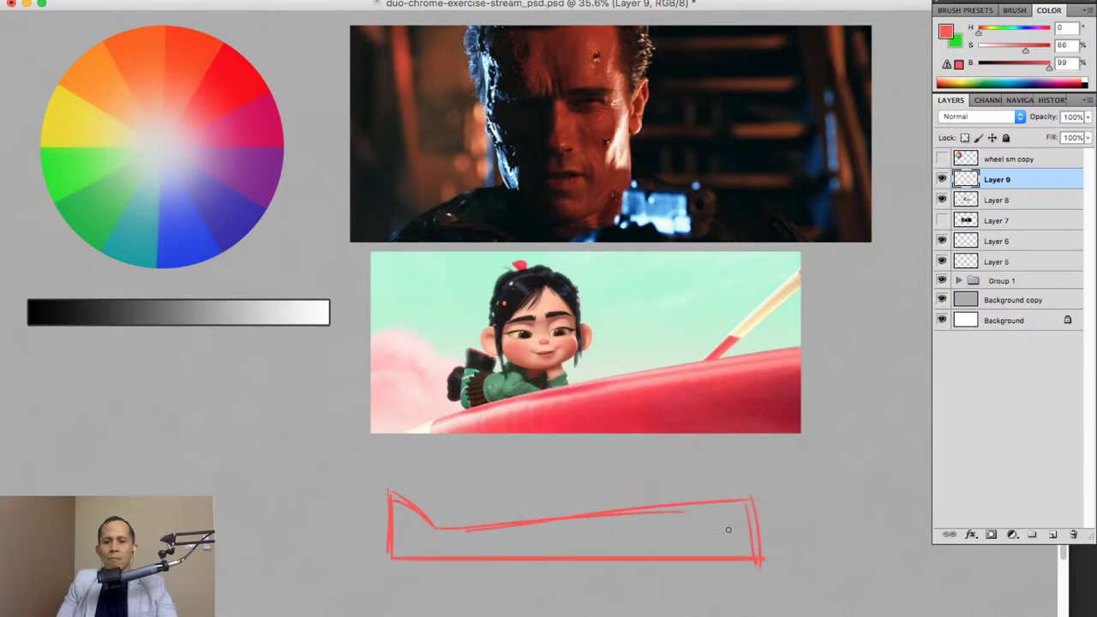
{"action": "left_click_drag", "start_coordinate": [748, 499], "coordinate": [754, 487]}
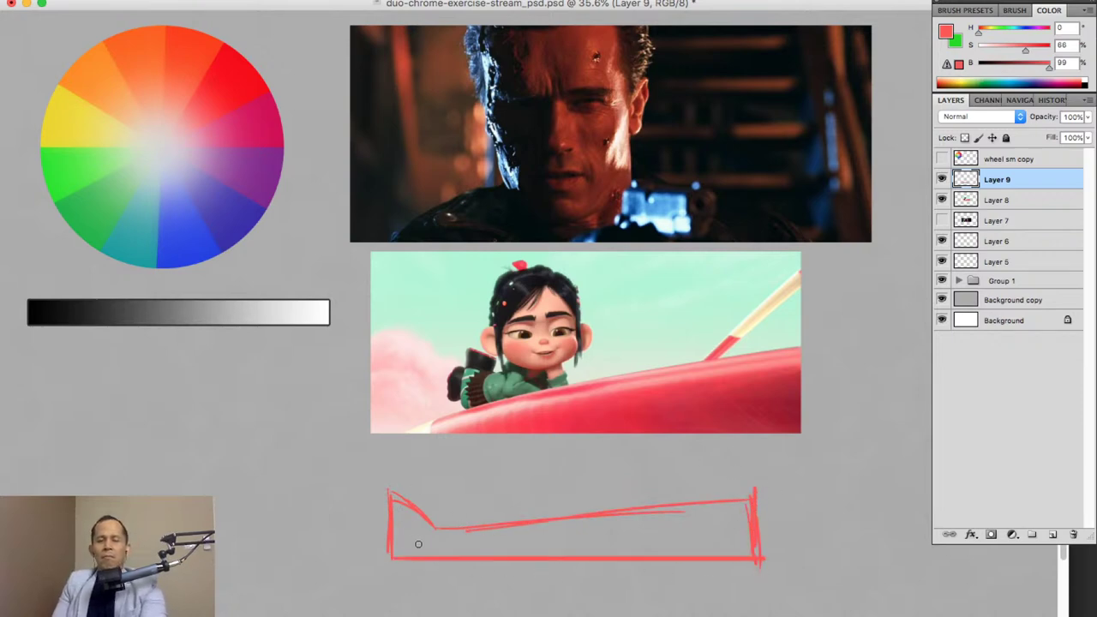
{"action": "mouse_move", "coordinate": [432, 547]}
{"action": "left_mouse_down"}
{"action": "mouse_move", "coordinate": [412, 522]}
{"action": "mouse_move", "coordinate": [397, 547]}
{"action": "mouse_move", "coordinate": [390, 510]}
{"action": "mouse_move", "coordinate": [416, 554]}
{"action": "mouse_move", "coordinate": [426, 512]}
{"action": "mouse_move", "coordinate": [427, 545]}
{"action": "mouse_move", "coordinate": [501, 550]}
{"action": "mouse_move", "coordinate": [623, 523]}
{"action": "mouse_move", "coordinate": [518, 532]}
{"action": "mouse_move", "coordinate": [711, 508]}
{"action": "mouse_move", "coordinate": [653, 508]}
{"action": "mouse_move", "coordinate": [616, 531]}
{"action": "mouse_move", "coordinate": [648, 541]}
{"action": "mouse_move", "coordinate": [554, 550]}
{"action": "mouse_move", "coordinate": [715, 537]}
{"action": "mouse_move", "coordinate": [699, 540]}
{"action": "mouse_move", "coordinate": [717, 519]}
{"action": "mouse_move", "coordinate": [719, 552]}
{"action": "mouse_move", "coordinate": [737, 547]}
{"action": "mouse_move", "coordinate": [742, 495]}
{"action": "mouse_move", "coordinate": [754, 542]}
{"action": "left_mouse_up"}
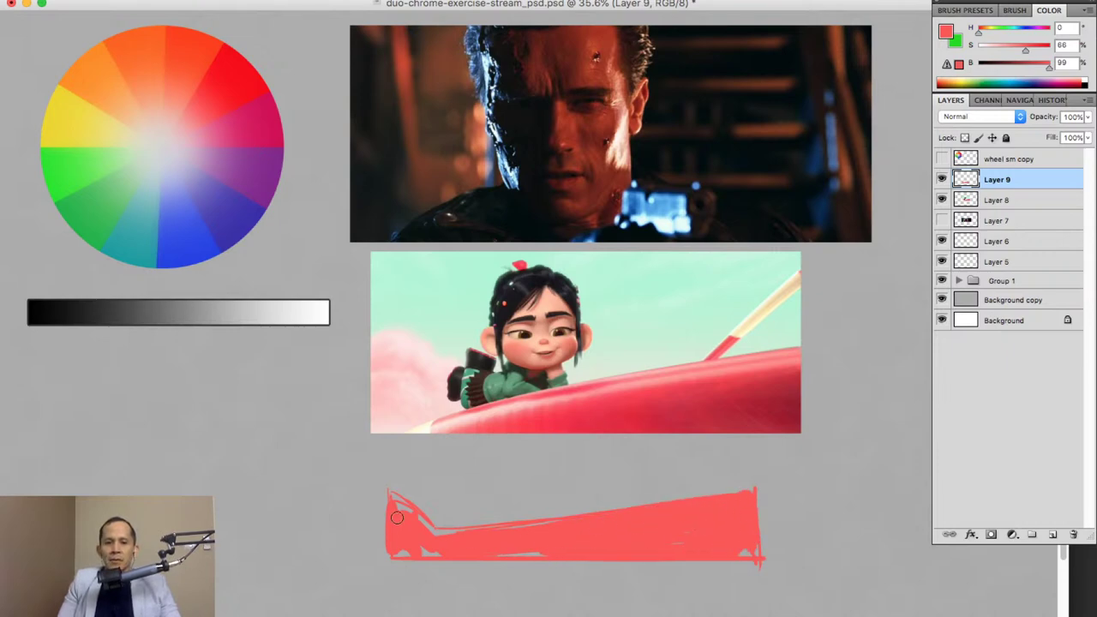
{"action": "mouse_move", "coordinate": [397, 517]}
{"action": "left_mouse_down"}
{"action": "mouse_move", "coordinate": [439, 533]}
{"action": "mouse_move", "coordinate": [419, 545]}
{"action": "left_mouse_up"}
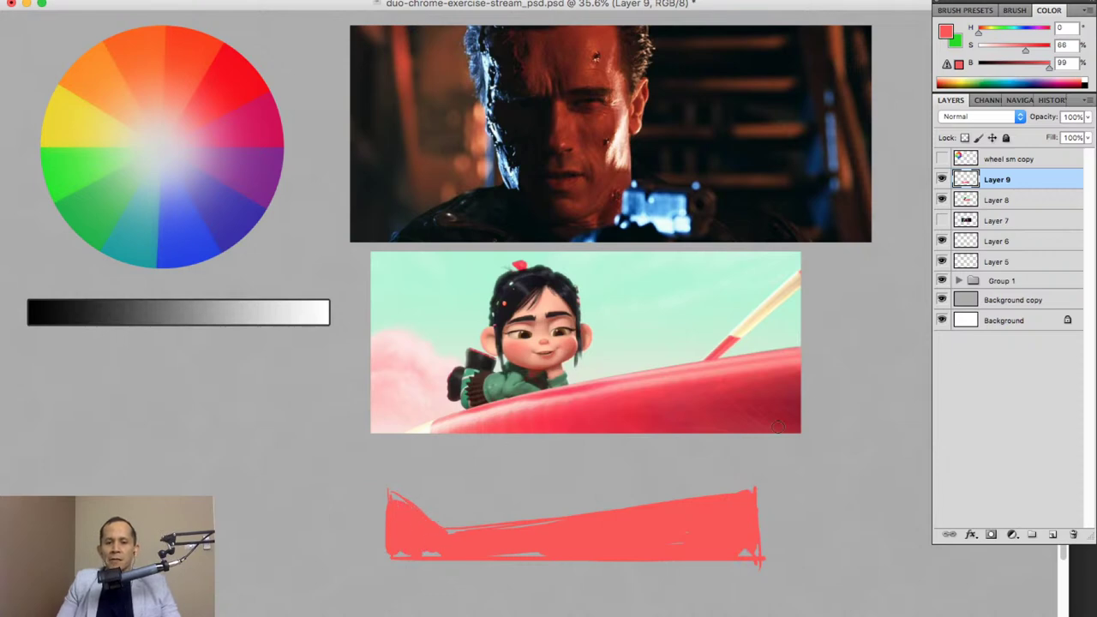
Scale the red ground shape down to about 60% of its size with Free Transform.
{"action": "key", "text": "ctrl+t"}
{"action": "mouse_move", "coordinate": [761, 564]}
{"action": "left_mouse_down"}
{"action": "mouse_move", "coordinate": [611, 523]}
{"action": "mouse_move", "coordinate": [681, 519]}
{"action": "left_mouse_up"}
{"action": "key", "text": "Return"}
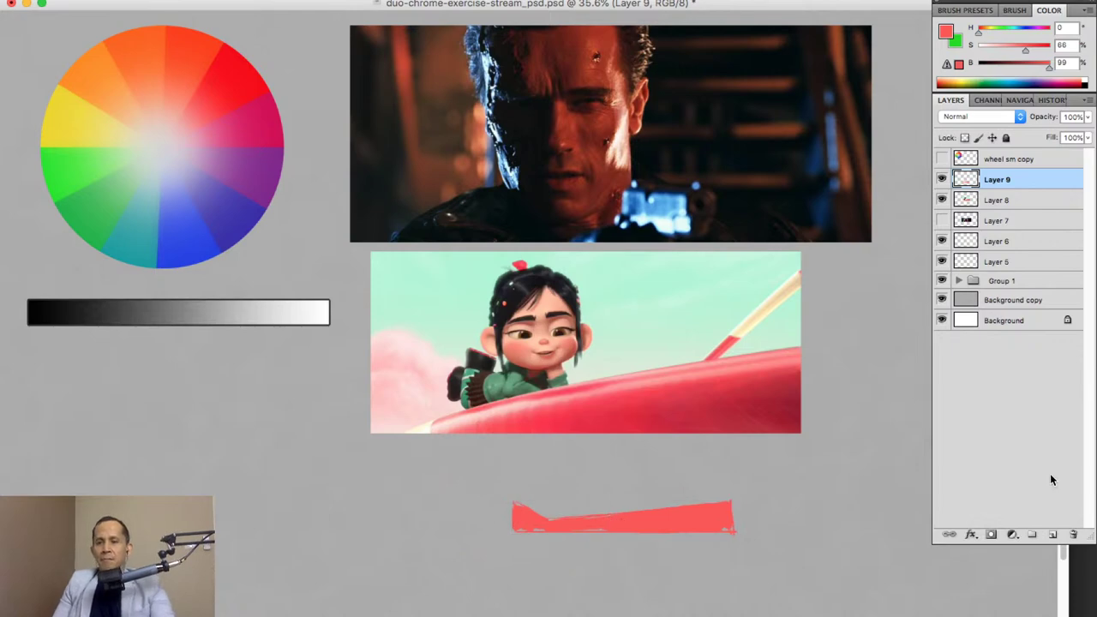
Add a new layer beneath Layer 9 and paint a solid green rectangle above and behind the red shape.
{"action": "left_click", "coordinate": [1052, 534]}
{"action": "left_click_drag", "start_coordinate": [995, 179], "coordinate": [996, 203]}
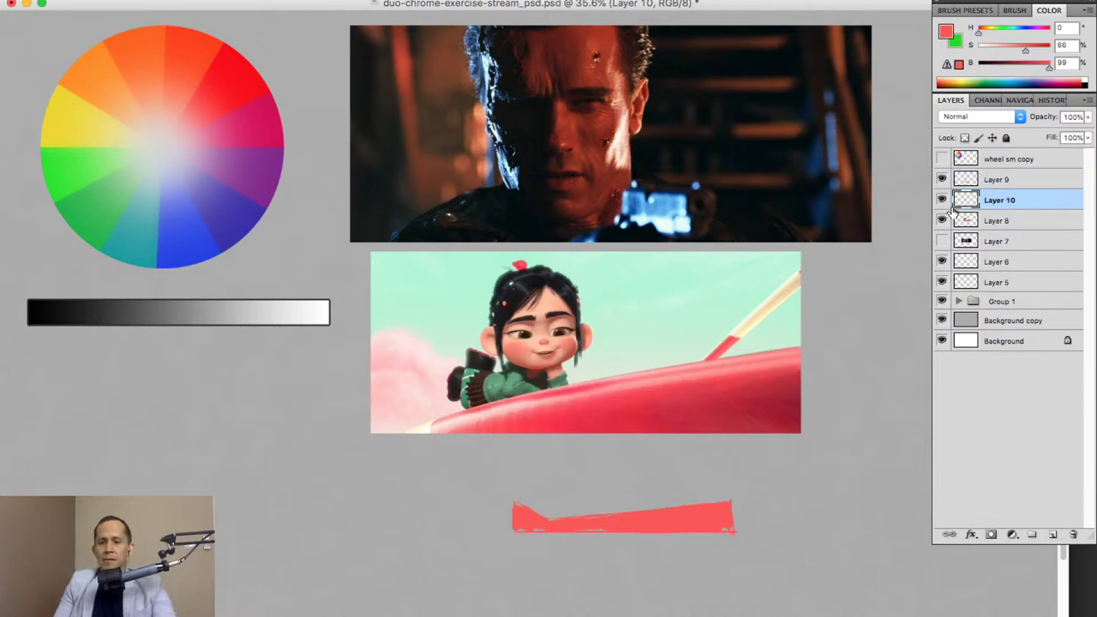
{"action": "key", "text": "x"}
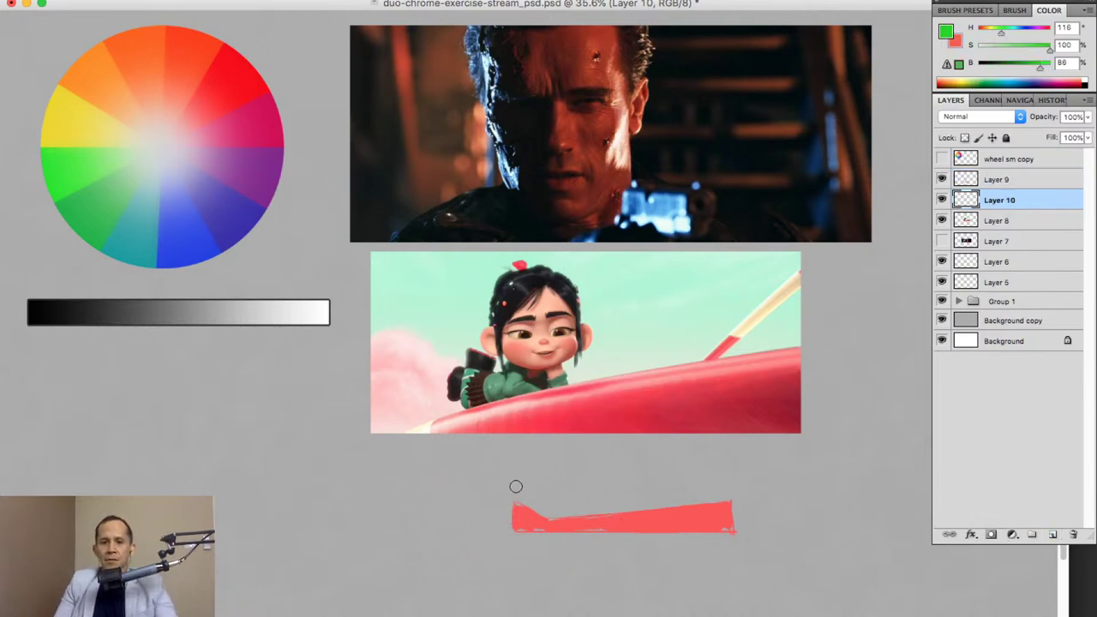
{"action": "mouse_move", "coordinate": [512, 507]}
{"action": "left_mouse_down"}
{"action": "mouse_move", "coordinate": [512, 478]}
{"action": "mouse_move", "coordinate": [732, 463]}
{"action": "mouse_move", "coordinate": [741, 478]}
{"action": "left_mouse_up"}
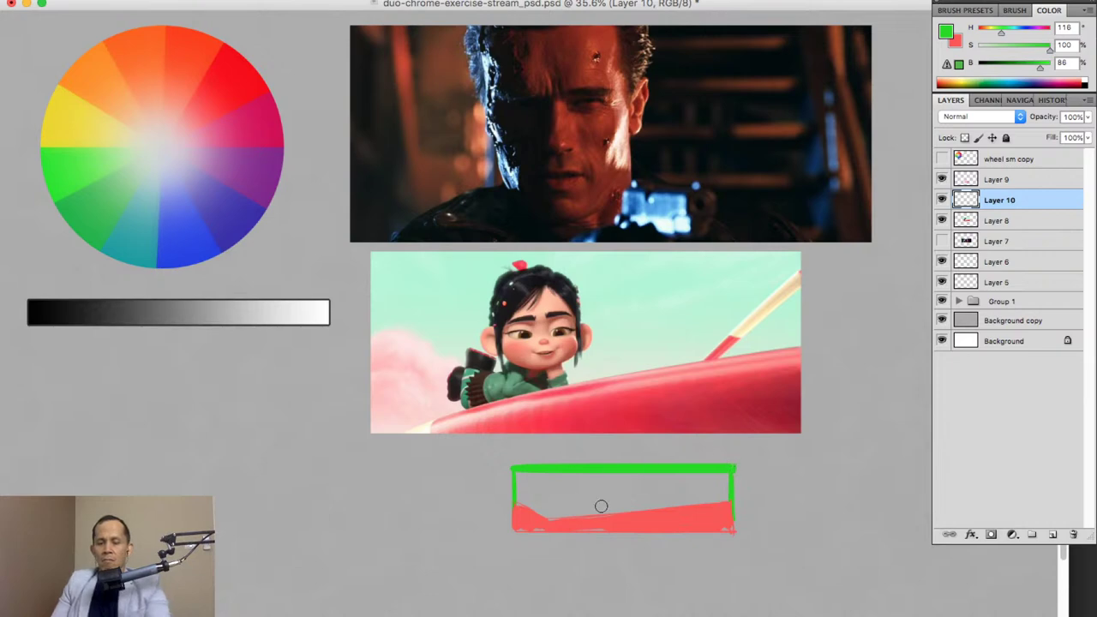
{"action": "left_click_drag", "start_coordinate": [665, 482], "coordinate": [564, 508]}
{"action": "mouse_move", "coordinate": [619, 483]}
{"action": "left_mouse_down"}
{"action": "mouse_move", "coordinate": [531, 478]}
{"action": "mouse_move", "coordinate": [523, 498]}
{"action": "mouse_move", "coordinate": [604, 503]}
{"action": "mouse_move", "coordinate": [571, 516]}
{"action": "mouse_move", "coordinate": [699, 481]}
{"action": "mouse_move", "coordinate": [669, 473]}
{"action": "mouse_move", "coordinate": [722, 480]}
{"action": "left_mouse_up"}
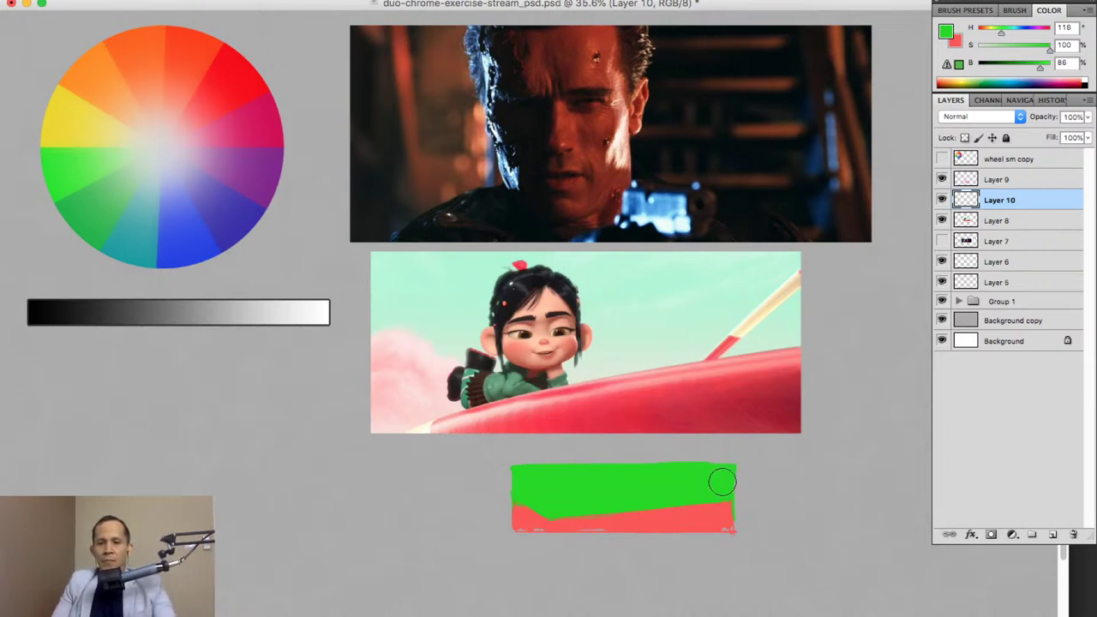
Turn the green rectangle pale mint with Hue/Saturation, using a hue shift of +31, lower saturation and higher lightness.
{"action": "key", "text": "super+u"}
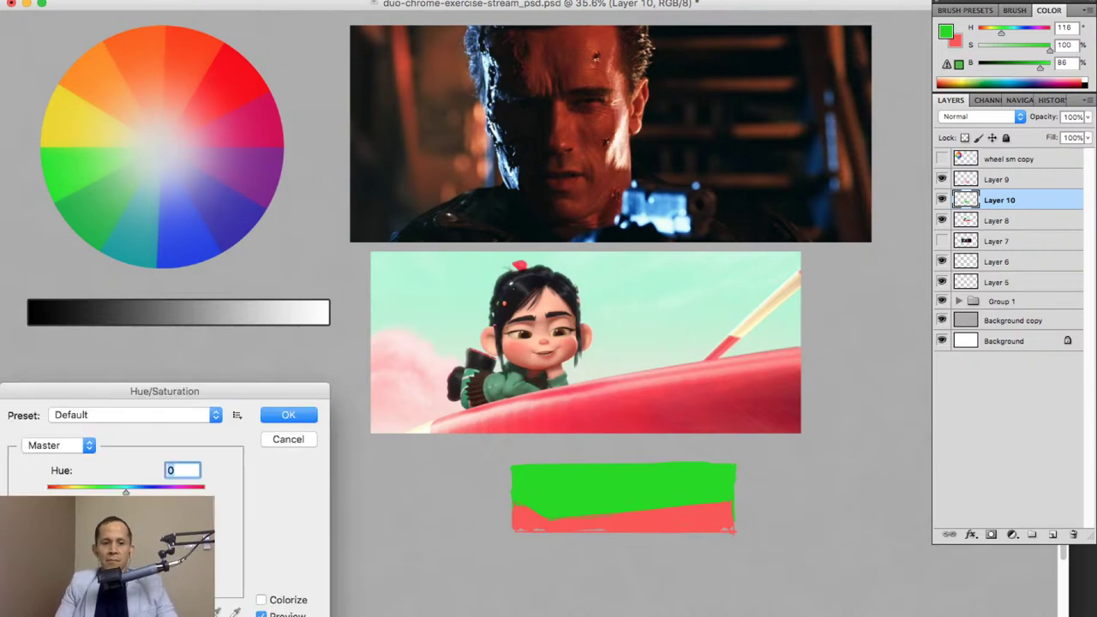
{"action": "key", "text": "Tab"}
{"action": "key", "text": "shift+Up"}
{"action": "key", "text": "shift+Down"}
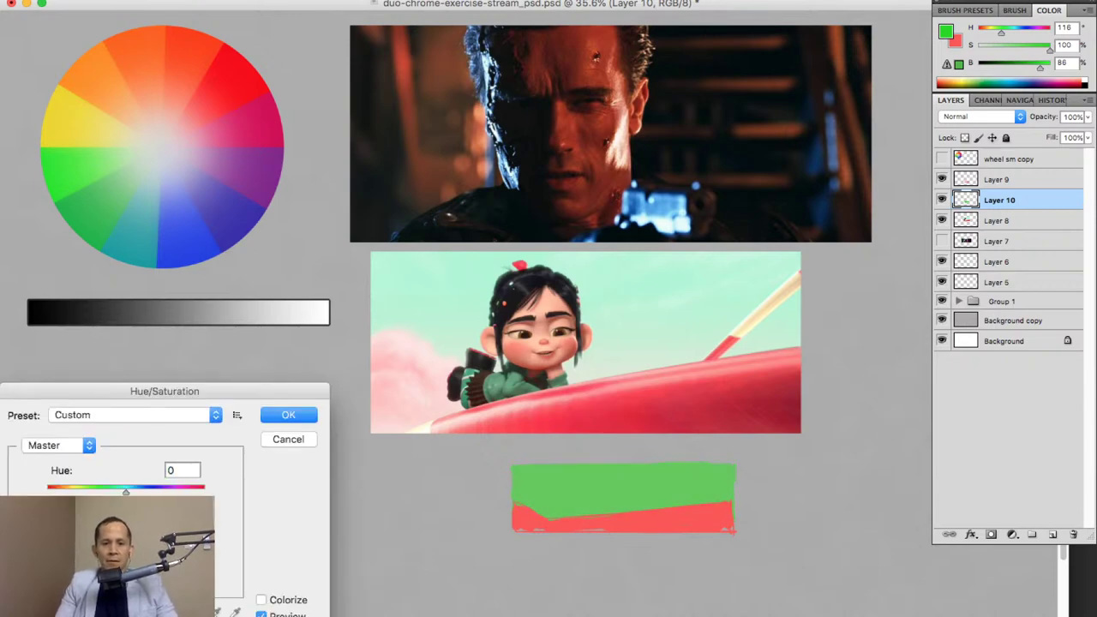
{"action": "mouse_move", "coordinate": [126, 492]}
{"action": "left_mouse_down"}
{"action": "mouse_move", "coordinate": [111, 492]}
{"action": "mouse_move", "coordinate": [126, 493]}
{"action": "left_mouse_up"}
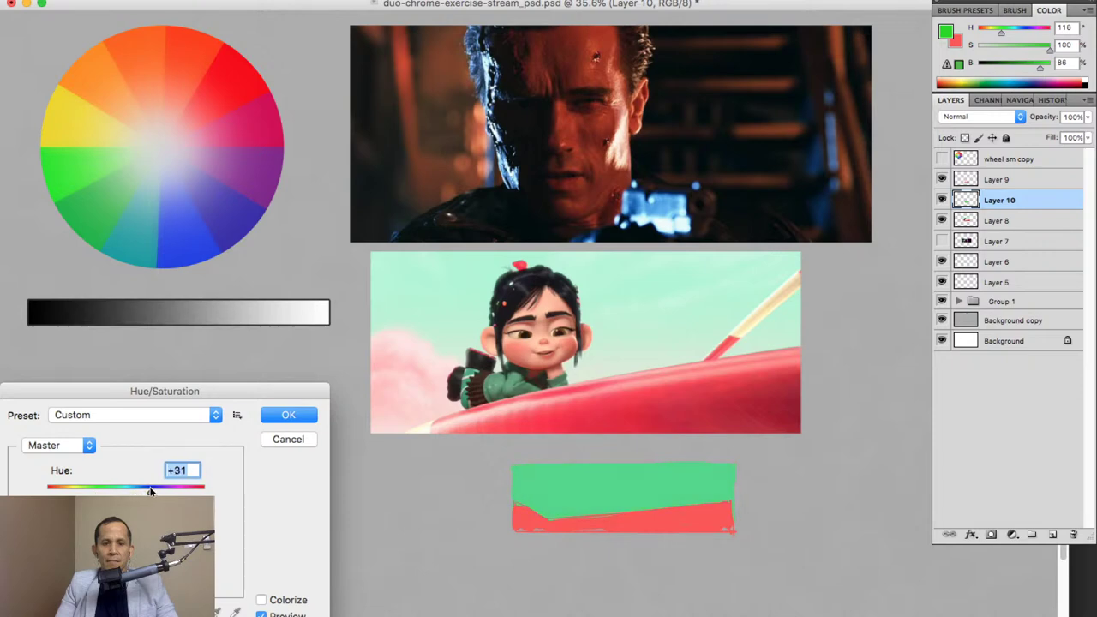
{"action": "key", "text": "Tab"}
{"action": "key", "text": "Tab"}
{"action": "key", "text": "shift+Up"}
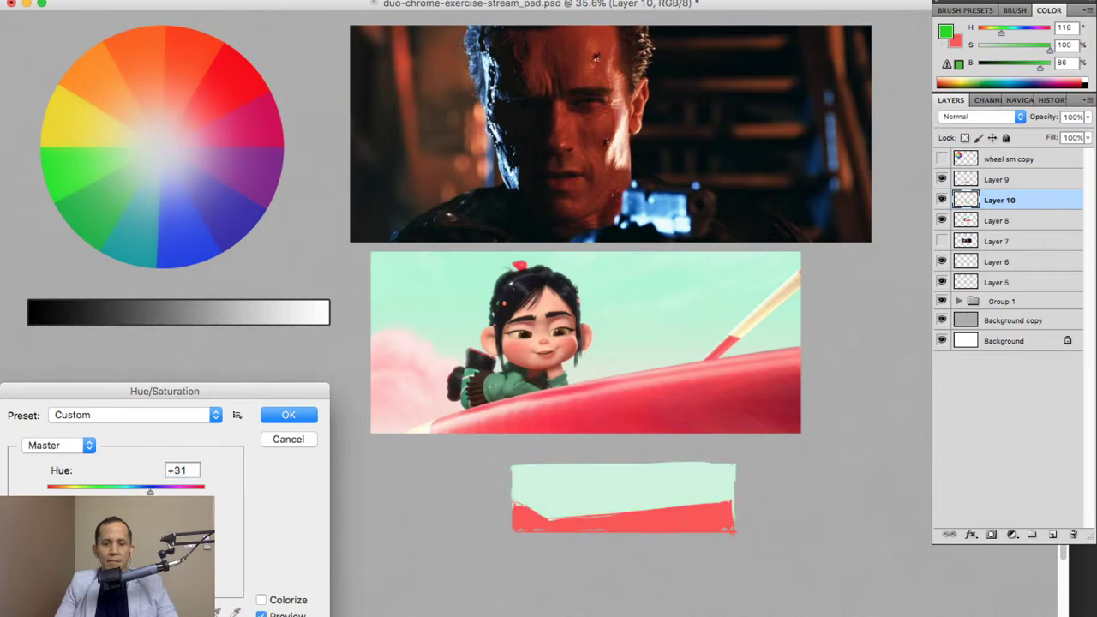
{"action": "left_click", "coordinate": [282, 415]}
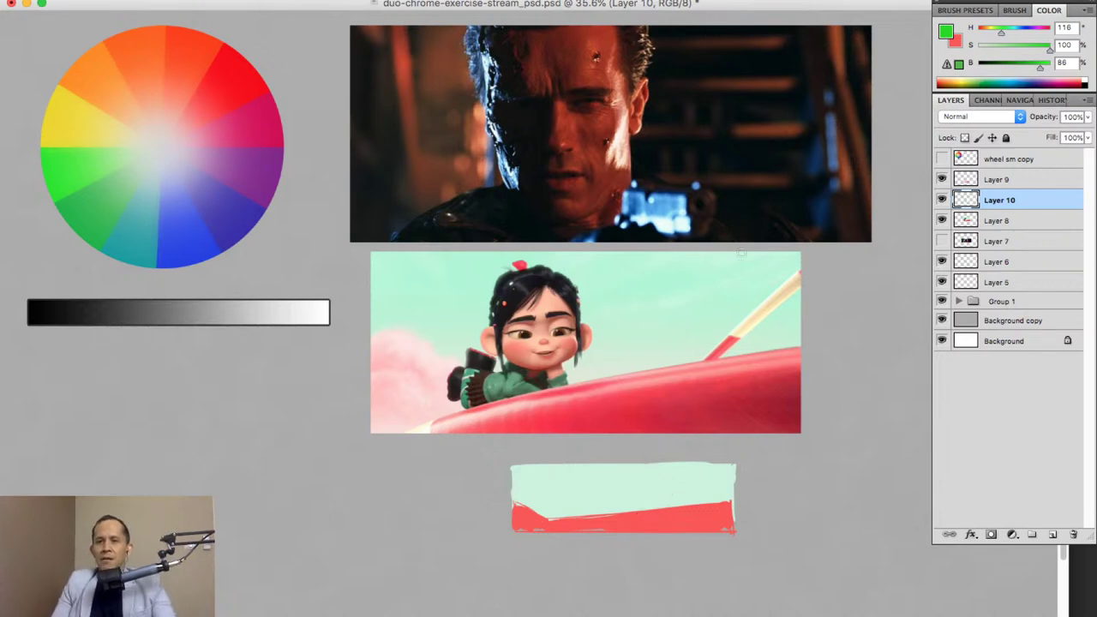
Add a layer above Layer 10 and paint the figure's green body on the red ground using H 142, S 79, B 63.
{"action": "left_click", "coordinate": [1052, 534]}
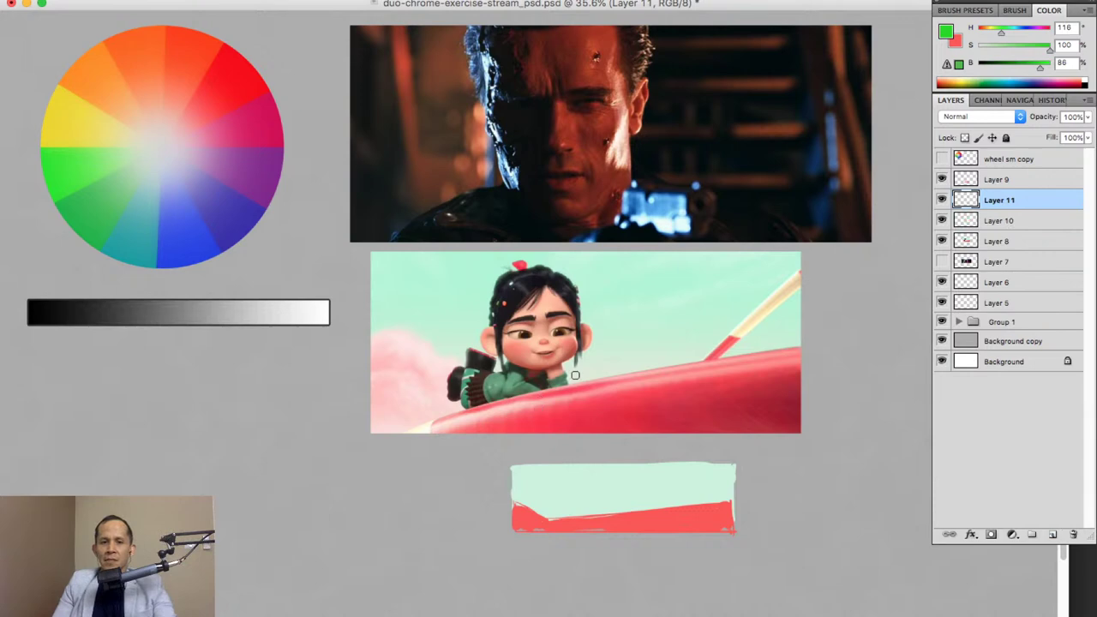
{"action": "left_click", "coordinate": [943, 158]}
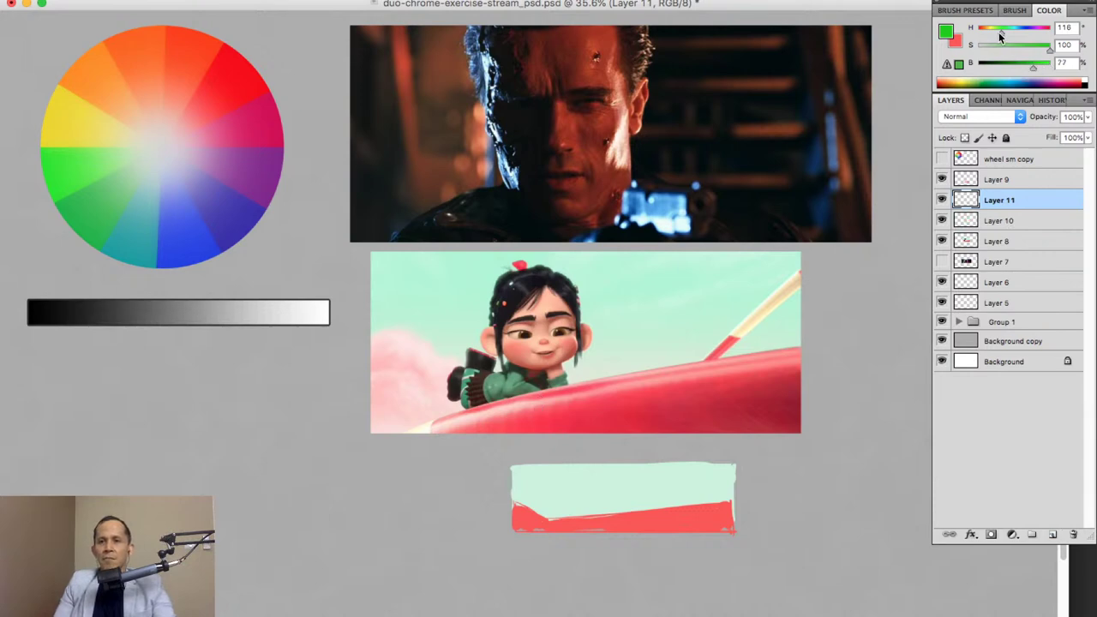
{"action": "left_click_drag", "start_coordinate": [1001, 35], "coordinate": [1022, 64]}
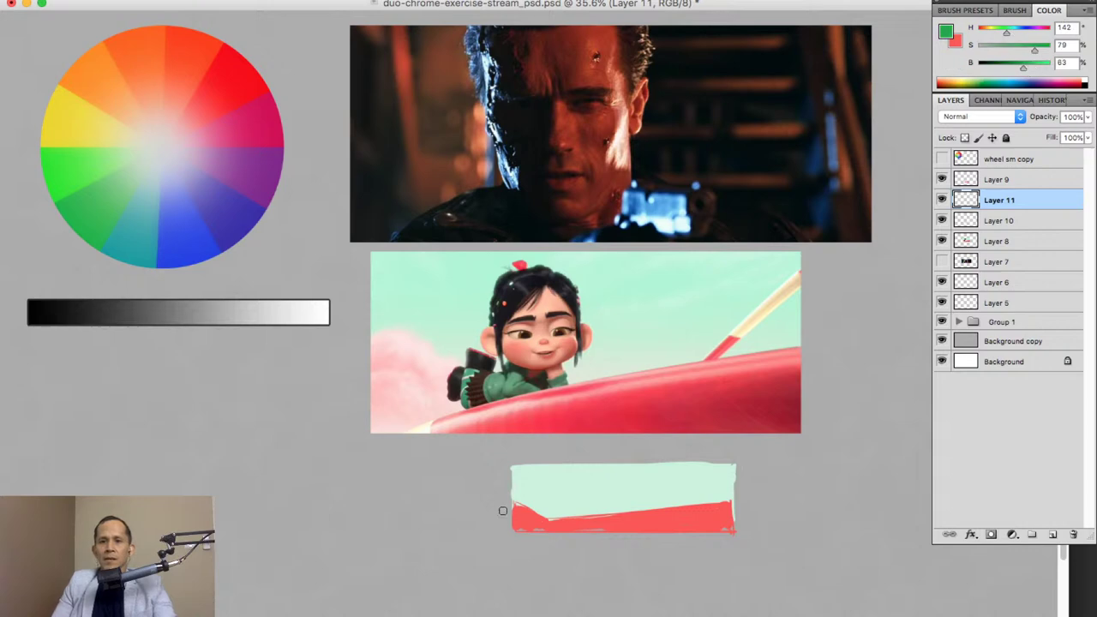
{"action": "mouse_move", "coordinate": [588, 505]}
{"action": "left_mouse_down"}
{"action": "mouse_move", "coordinate": [604, 511]}
{"action": "mouse_move", "coordinate": [571, 511]}
{"action": "mouse_move", "coordinate": [594, 508]}
{"action": "mouse_move", "coordinate": [589, 499]}
{"action": "left_mouse_up"}
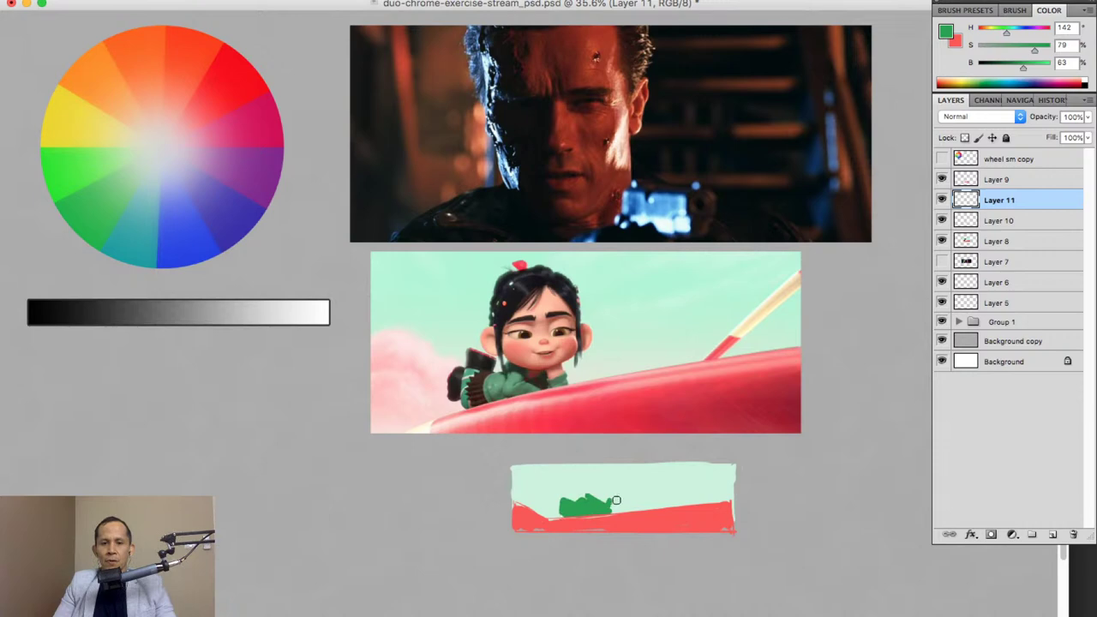
Paint the figure's round pink head on a new layer, using the red at saturation 43, and lighten it with Hue/Saturation.
{"action": "key", "text": "x"}
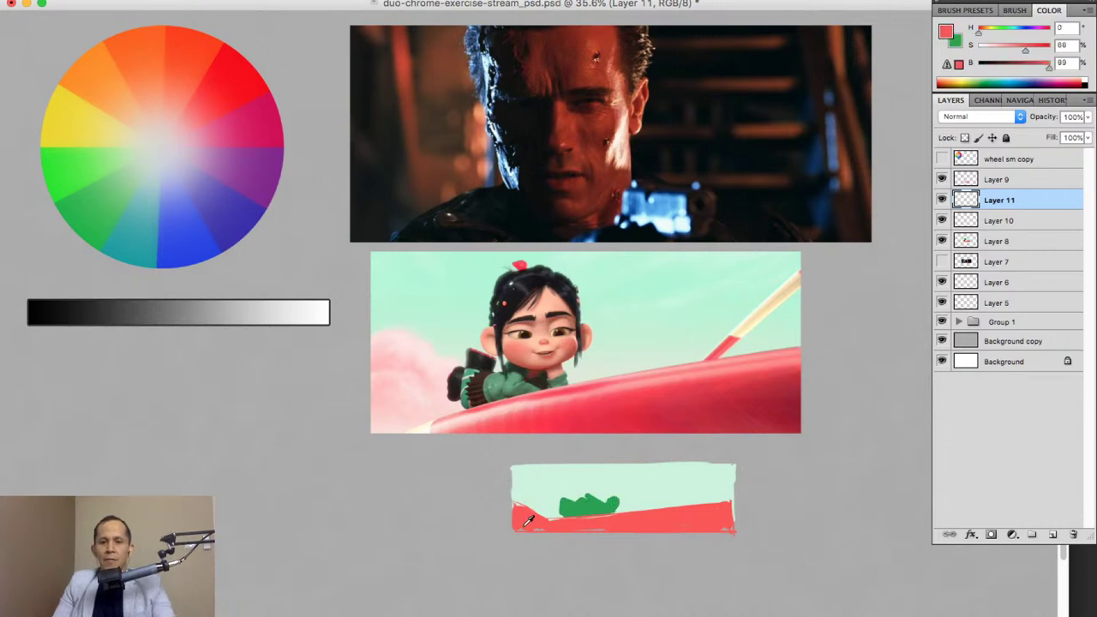
{"action": "left_click_drag", "start_coordinate": [1025, 45], "coordinate": [1008, 45]}
{"action": "mouse_move", "coordinate": [594, 474]}
{"action": "left_mouse_down"}
{"action": "mouse_move", "coordinate": [601, 492]}
{"action": "mouse_move", "coordinate": [592, 485]}
{"action": "mouse_move", "coordinate": [609, 487]}
{"action": "mouse_move", "coordinate": [587, 483]}
{"action": "mouse_move", "coordinate": [610, 495]}
{"action": "mouse_move", "coordinate": [609, 485]}
{"action": "left_mouse_up"}
{"action": "key", "text": "ctrl+z"}
{"action": "left_click", "coordinate": [1053, 534]}
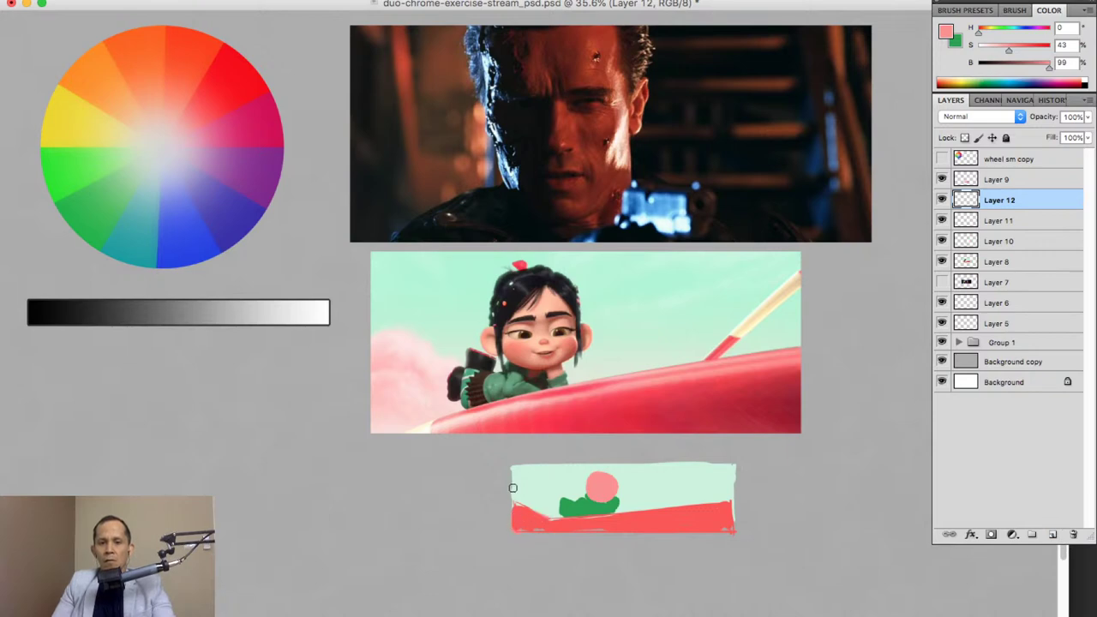
{"action": "key", "text": "ctrl+u"}
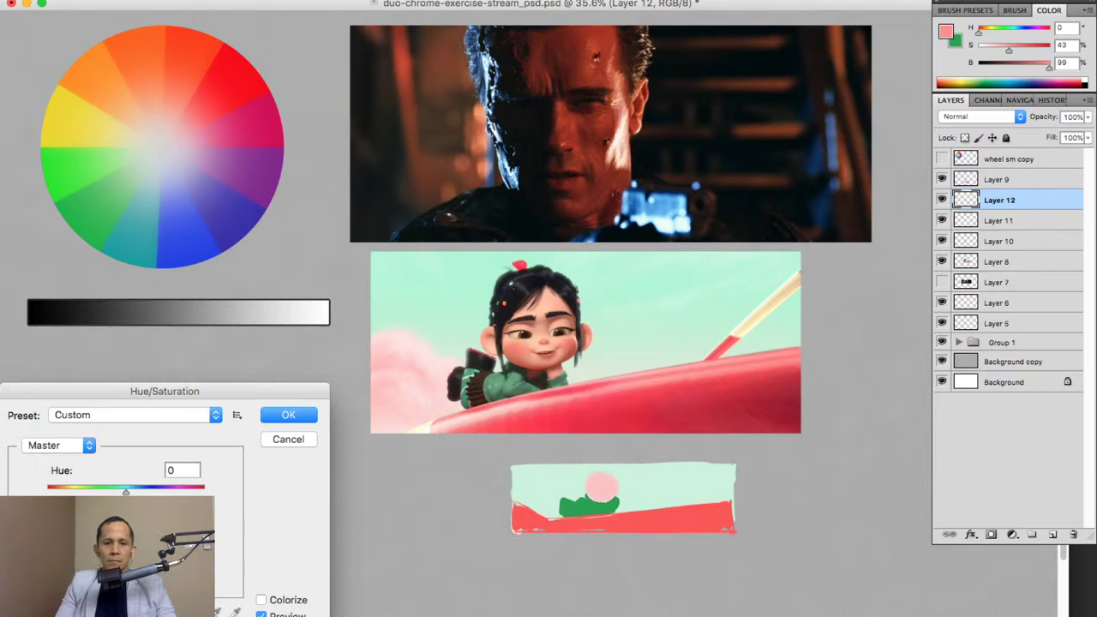
{"action": "left_click", "coordinate": [288, 415]}
Move Layer 12 above Layer 9, paint a pink patch in the ground's left corner and lighten the layer's pink with Hue/Saturation.
{"action": "left_click_drag", "start_coordinate": [994, 203], "coordinate": [1007, 156]}
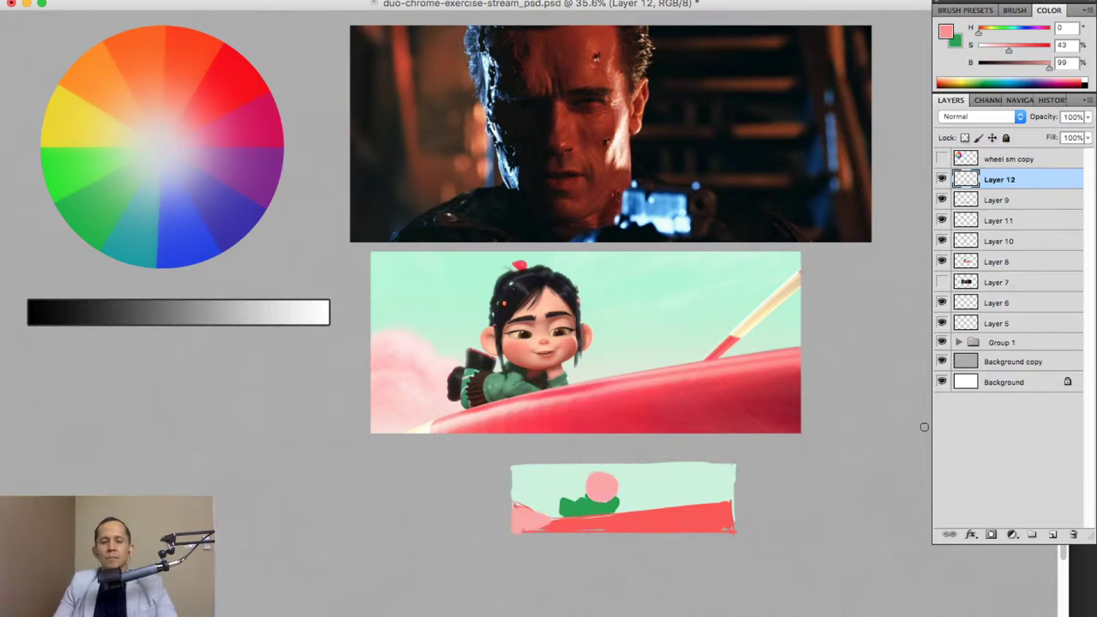
{"action": "key", "text": "super+u"}
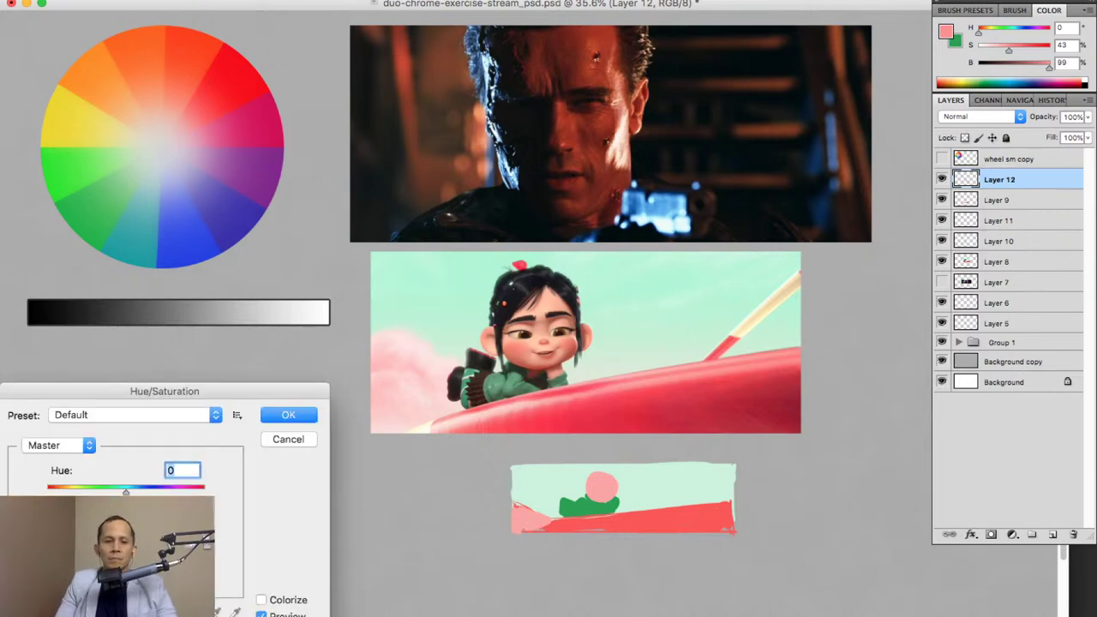
{"action": "left_click", "coordinate": [307, 418]}
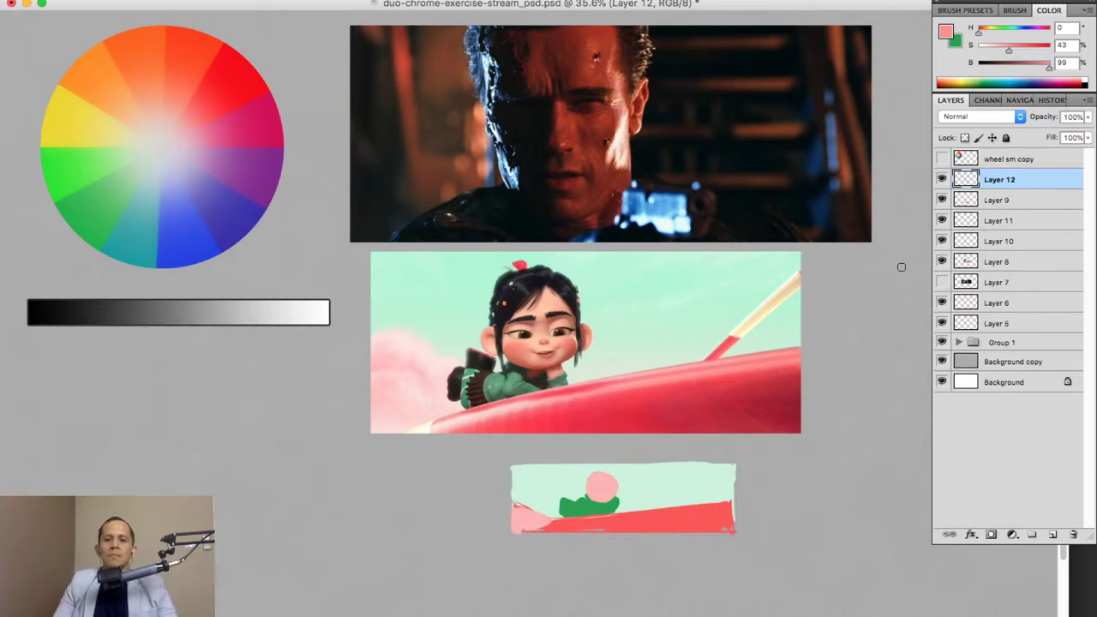
Check Layer 11 by toggling its visibility, and mute the green body's color with Hue/Saturation.
{"action": "left_click", "coordinate": [942, 220]}
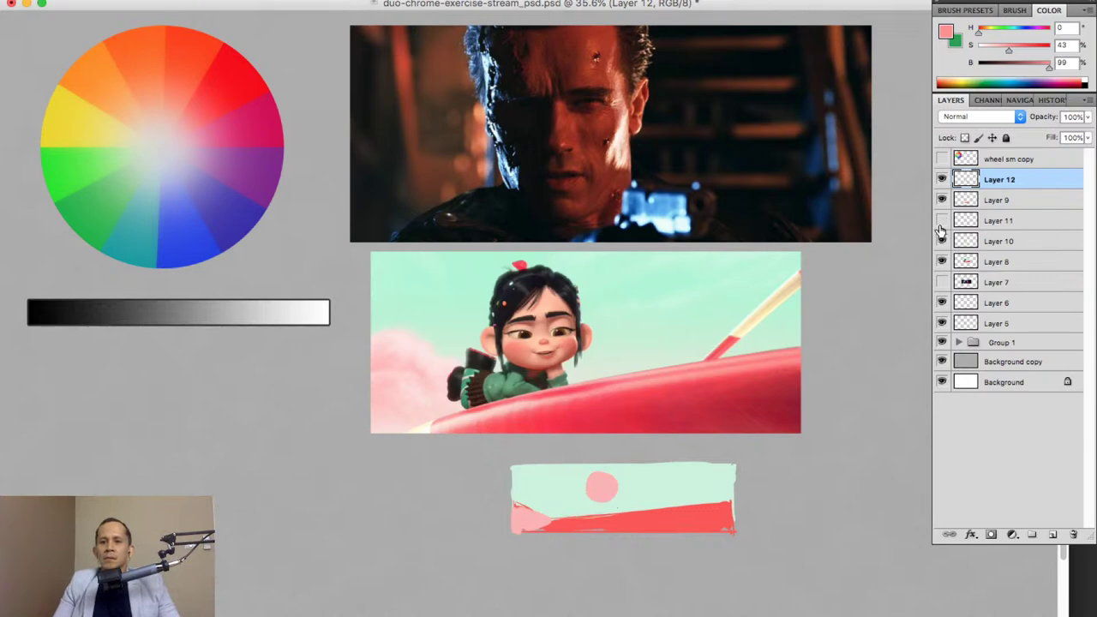
{"action": "left_click", "coordinate": [942, 220]}
{"action": "left_click", "coordinate": [964, 224]}
{"action": "key", "text": "super+u"}
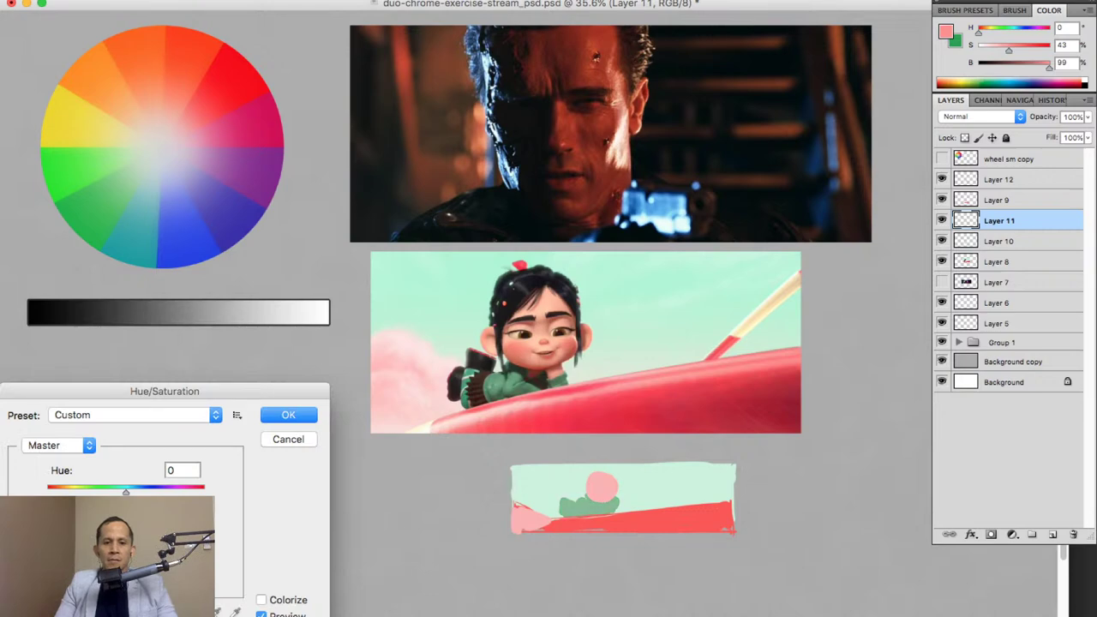
{"action": "left_click", "coordinate": [289, 415]}
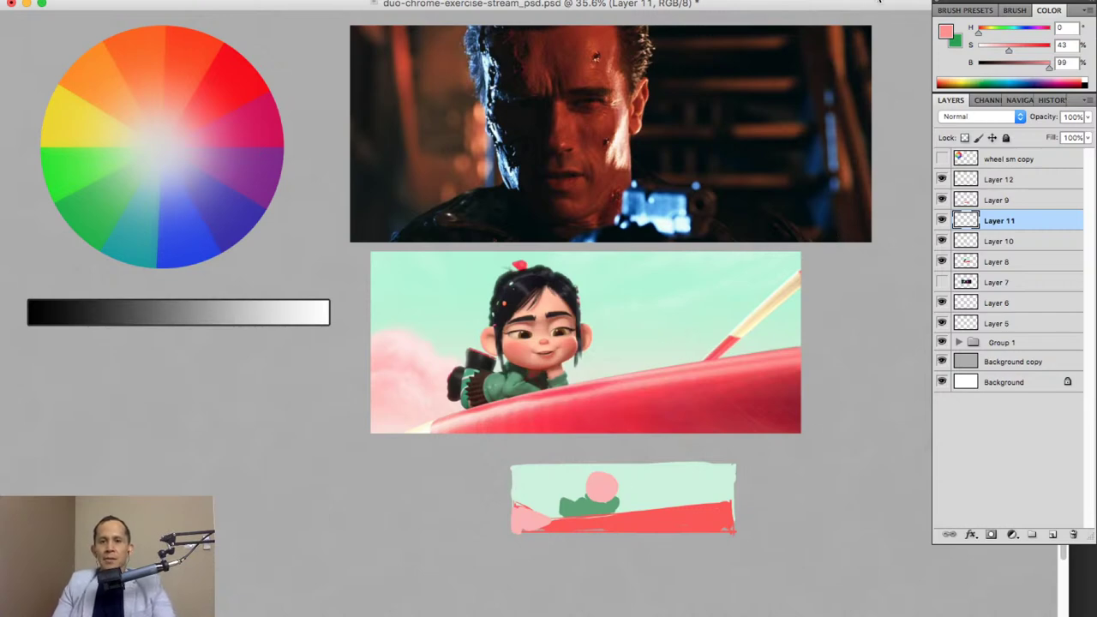
Shift the artwork window aside to consult the outline notes in TextEdit, and return to the duo-chrome exercise in Photoshop.
{"action": "left_click_drag", "start_coordinate": [878, 2], "coordinate": [759, 3]}
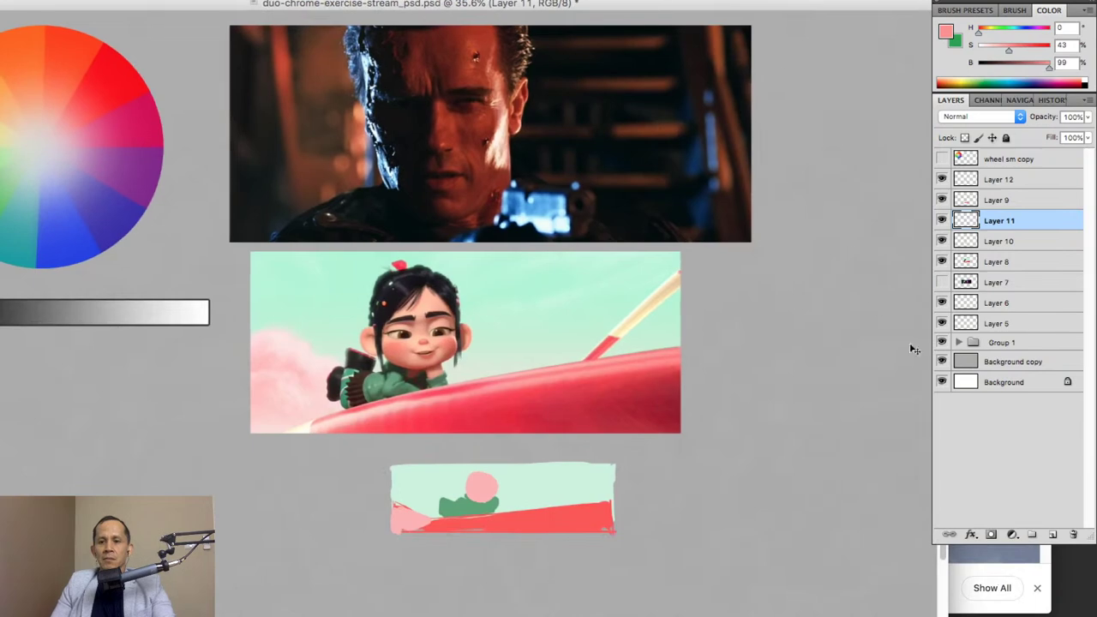
{"action": "key", "text": "super+Tab"}
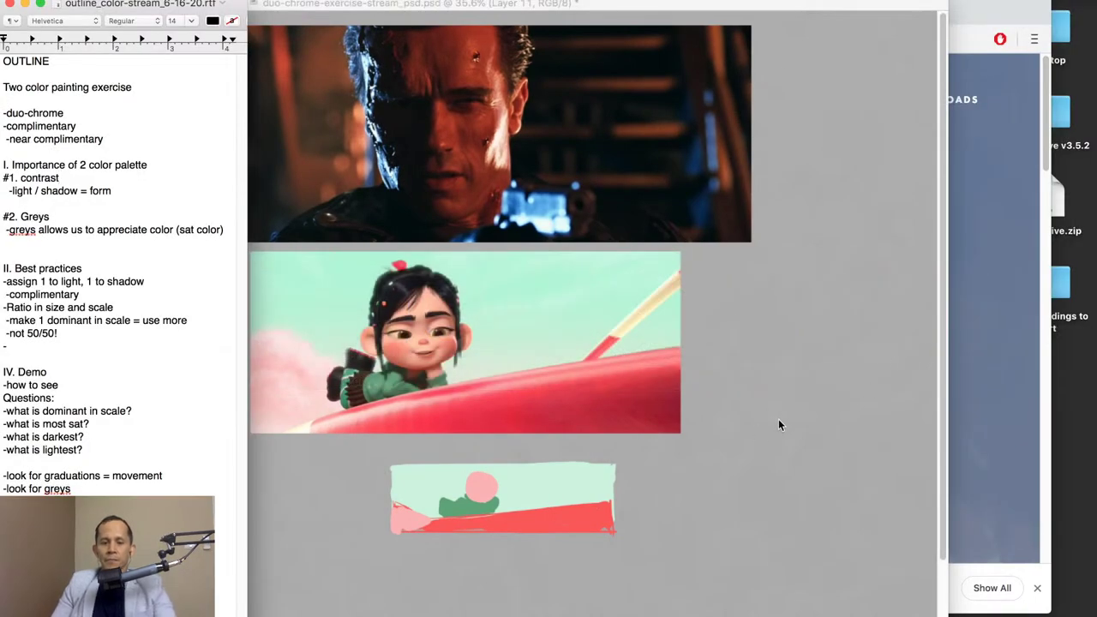
{"action": "key", "text": "super+Tab"}
{"action": "key", "text": "super+Tab"}
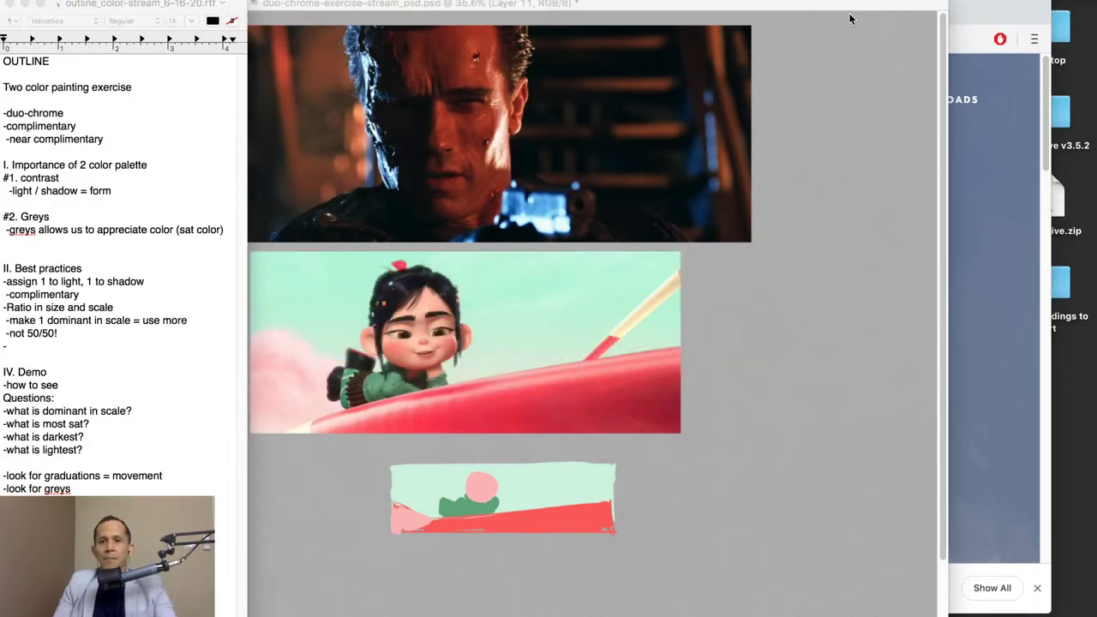
{"action": "left_click", "coordinate": [850, 1]}
{"action": "left_click", "coordinate": [751, 6]}
{"action": "left_click", "coordinate": [751, 6]}
{"action": "key", "text": "super+Tab"}
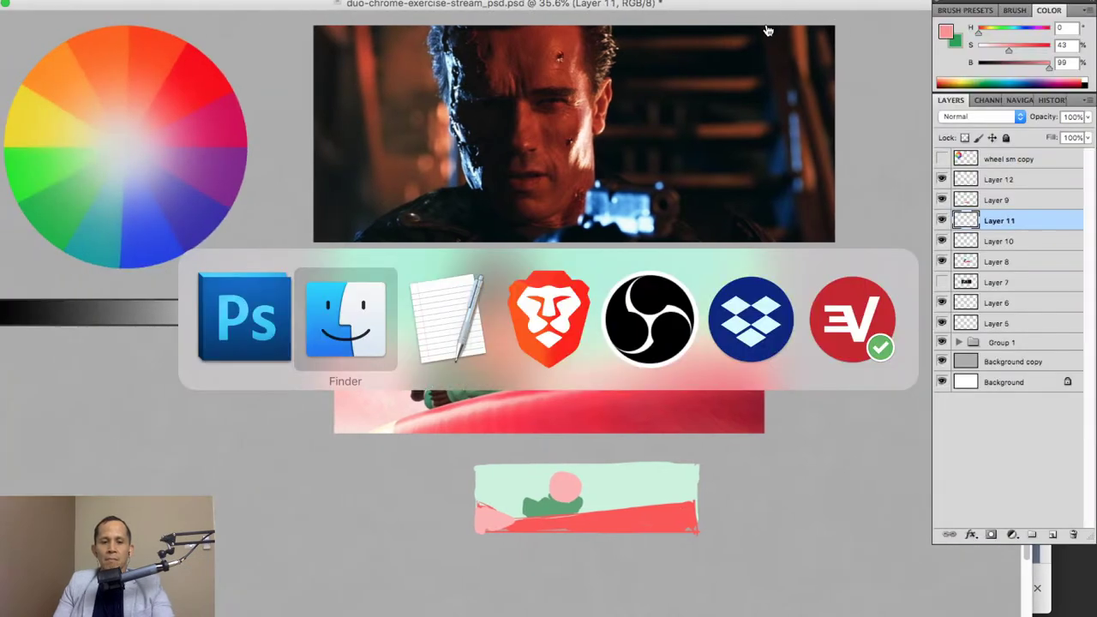
{"action": "key", "text": "super+Tab"}
{"action": "key", "text": "super+Tab"}
{"action": "key", "text": "super+Tab"}
{"action": "key", "text": "super+Tab"}
{"action": "key", "text": "super+Tab"}
{"action": "key", "text": "super+Tab"}
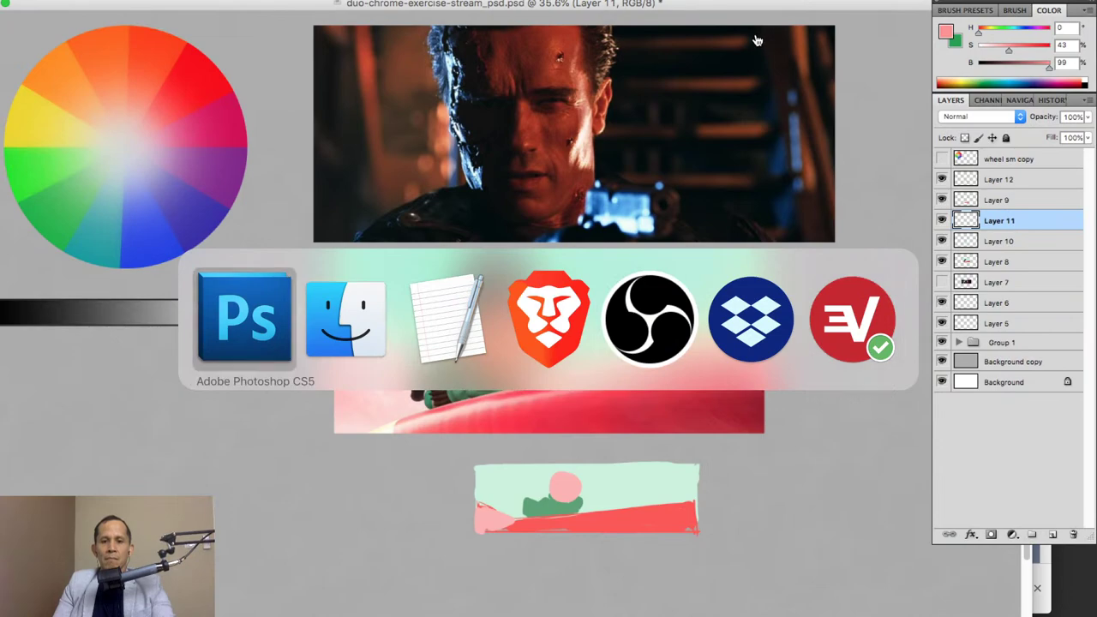
Open the color duochrome folder in Finder and examine the painting N.C. Wyeth -She Makes a Grand Light.jpg in a quick preview.
{"action": "key", "text": "super+Tab"}
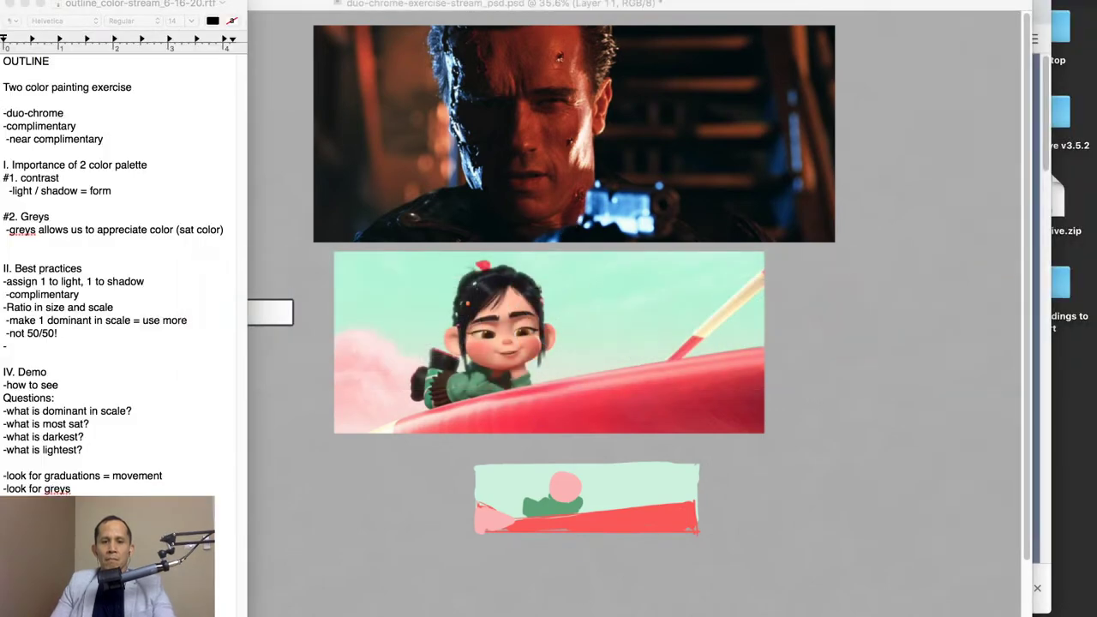
{"action": "left_click", "coordinate": [745, 607]}
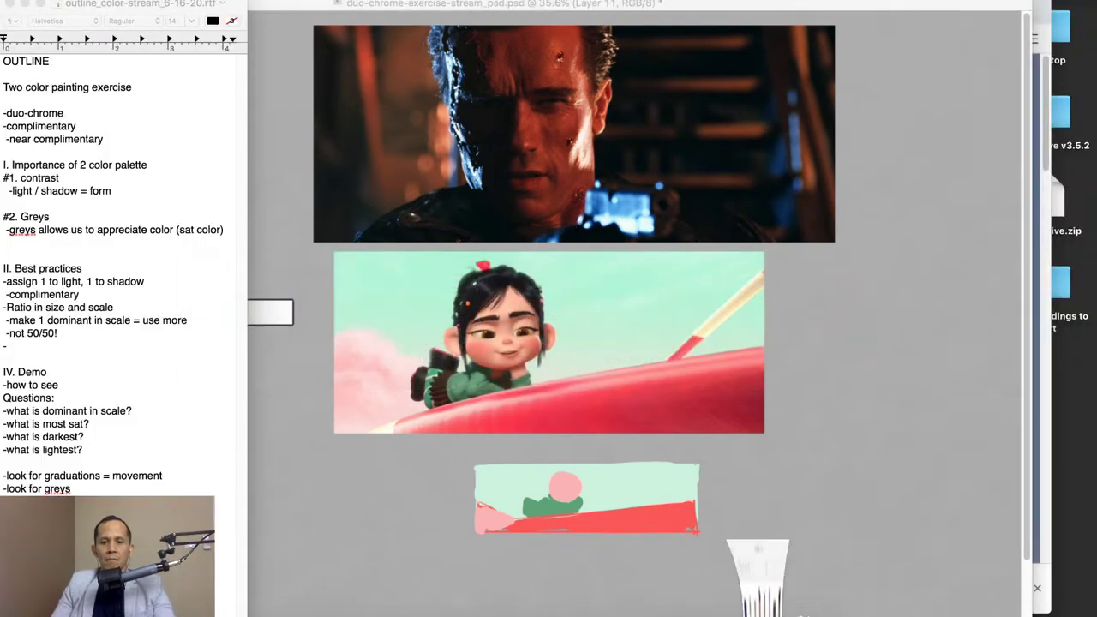
{"action": "left_click", "coordinate": [886, 336]}
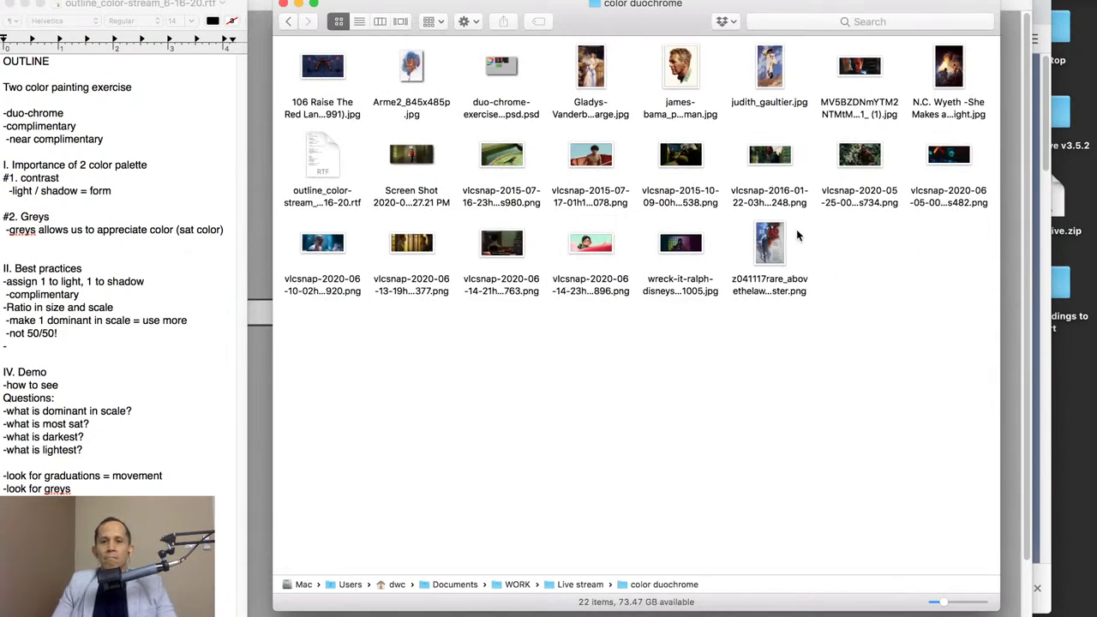
{"action": "left_click", "coordinate": [953, 96]}
{"action": "key", "text": "space"}
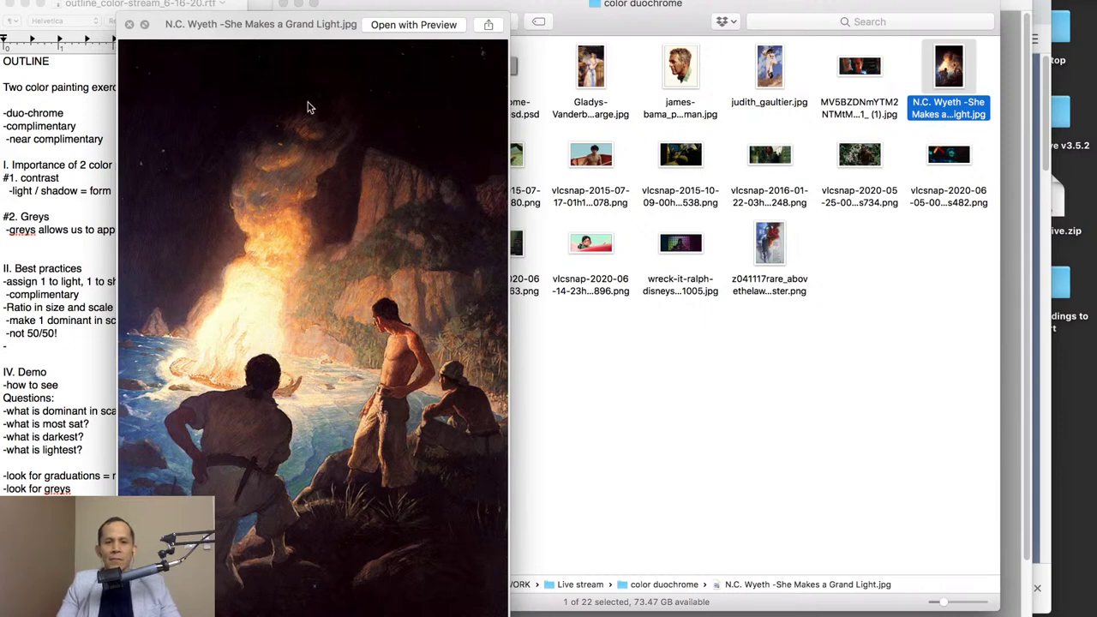
{"action": "left_click_drag", "start_coordinate": [356, 32], "coordinate": [506, 66]}
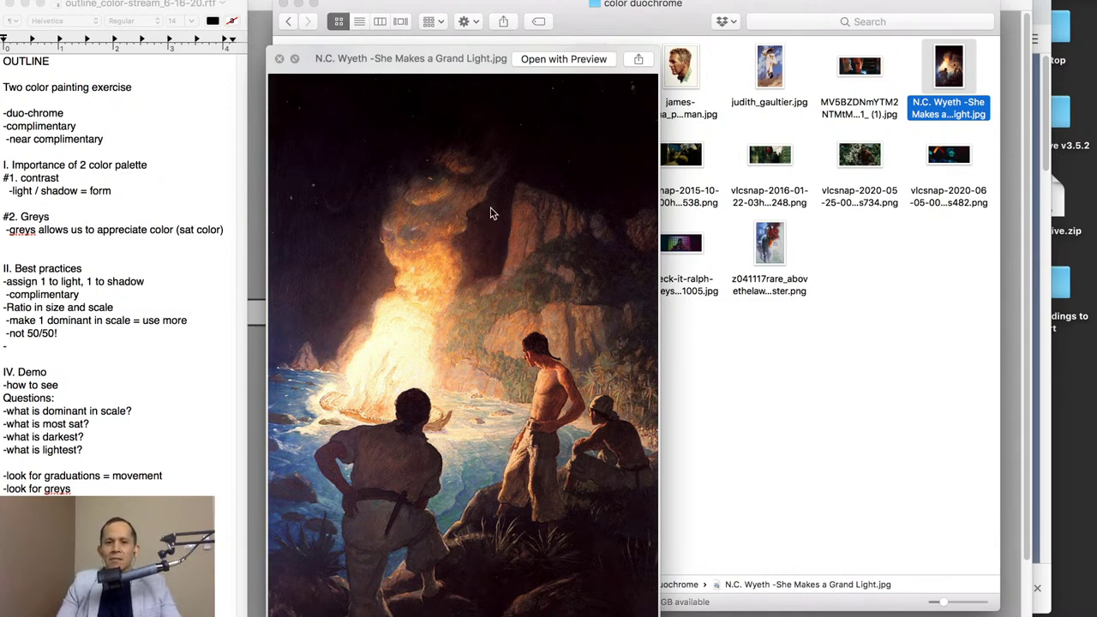
{"action": "left_click_drag", "start_coordinate": [624, 89], "coordinate": [550, 30]}
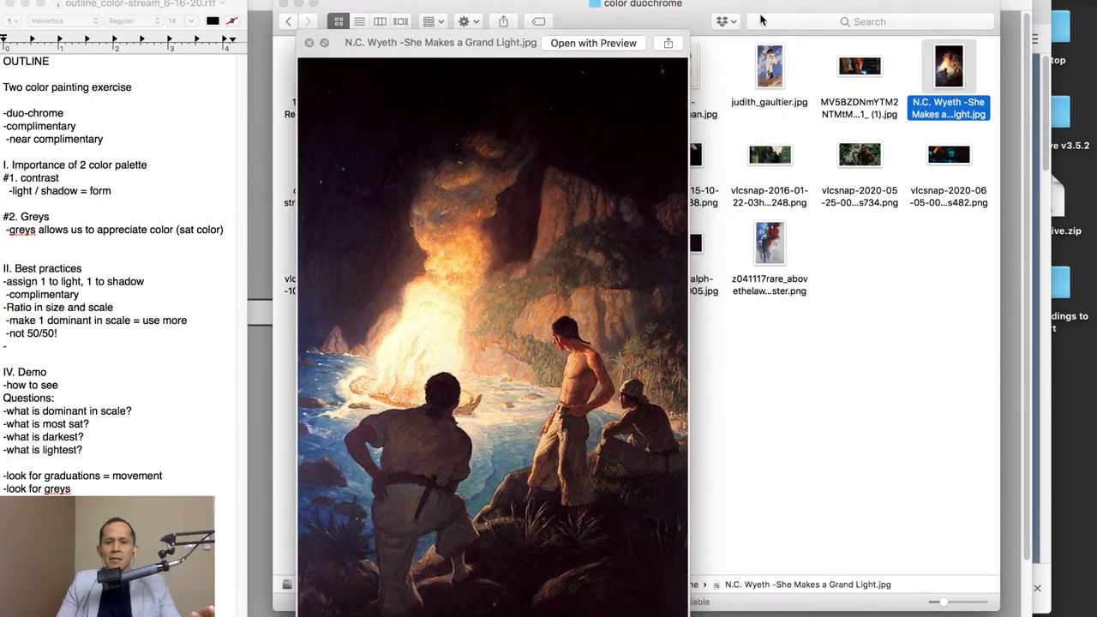
{"action": "key", "text": "space"}
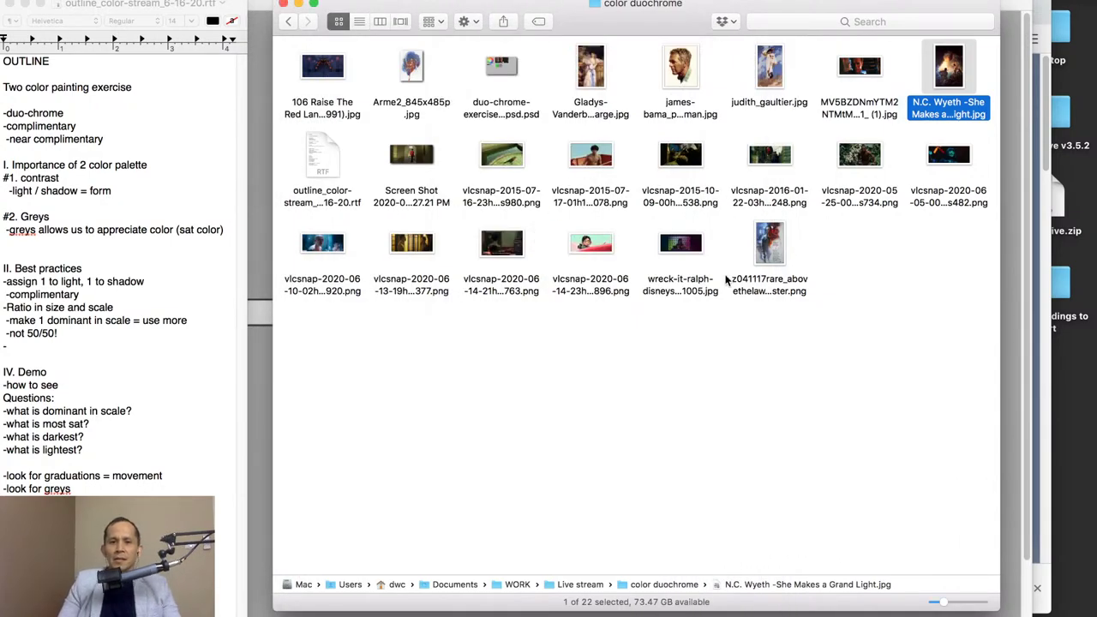
Preview z041117rare_abovethelaw_poster.png from the color duochrome folder and examine its blue and red color areas.
{"action": "left_click", "coordinate": [735, 422]}
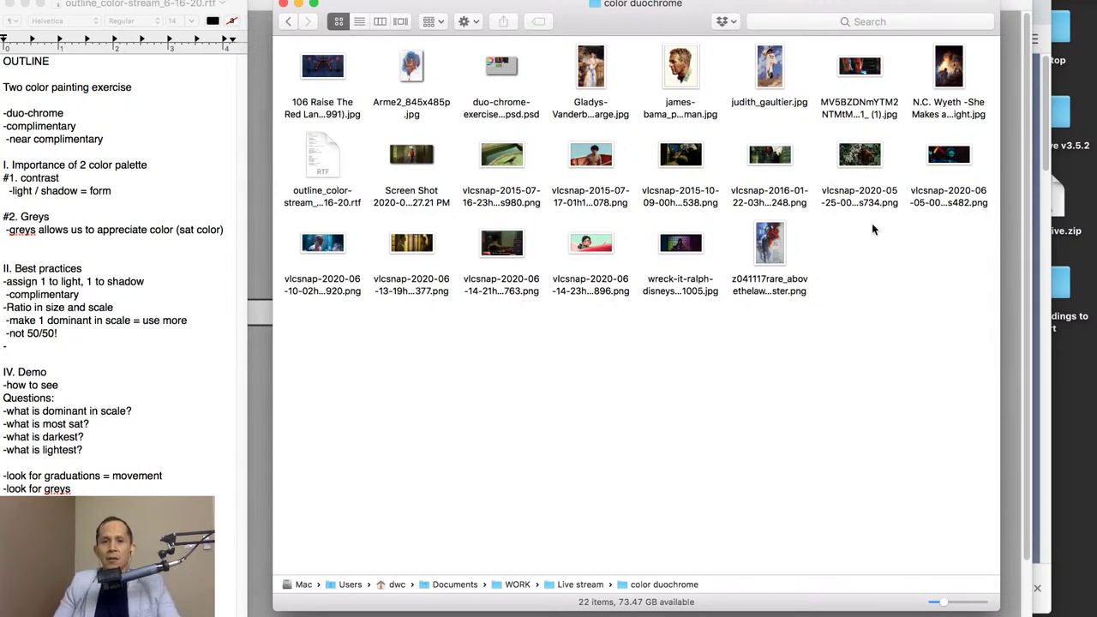
{"action": "left_click", "coordinate": [787, 240]}
{"action": "key", "text": "space"}
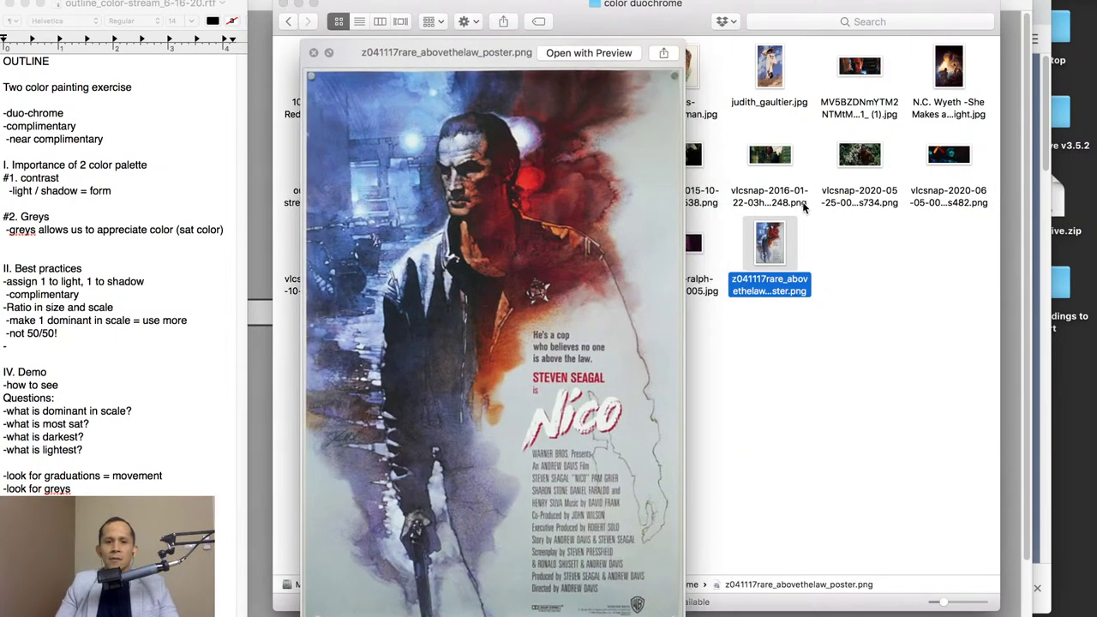
{"action": "left_click_drag", "start_coordinate": [563, 47], "coordinate": [602, 3]}
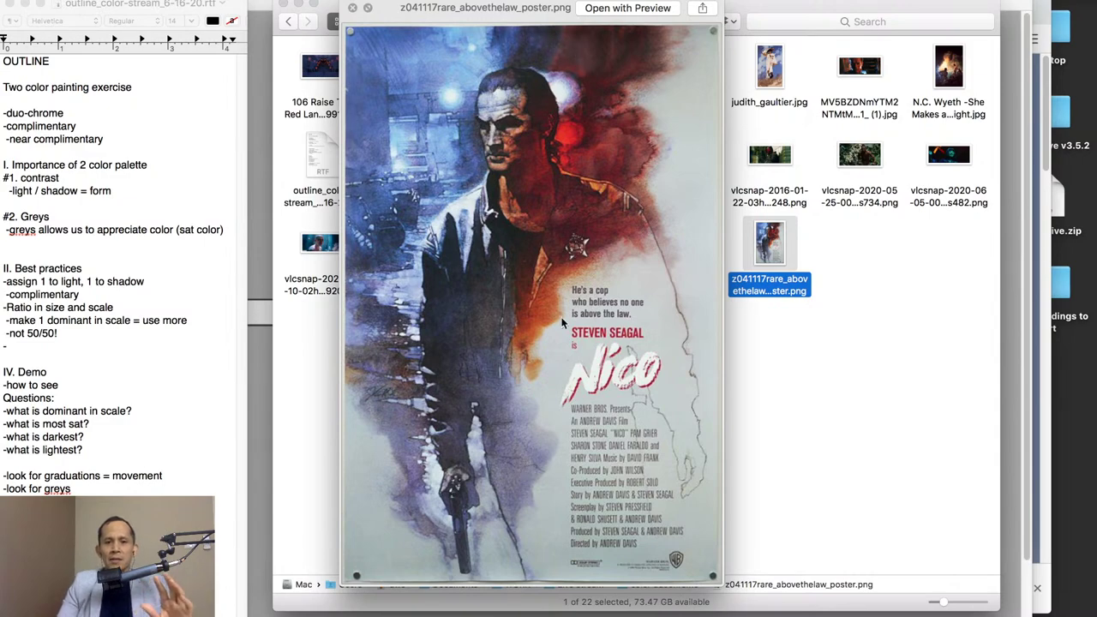
{"action": "key", "text": "space"}
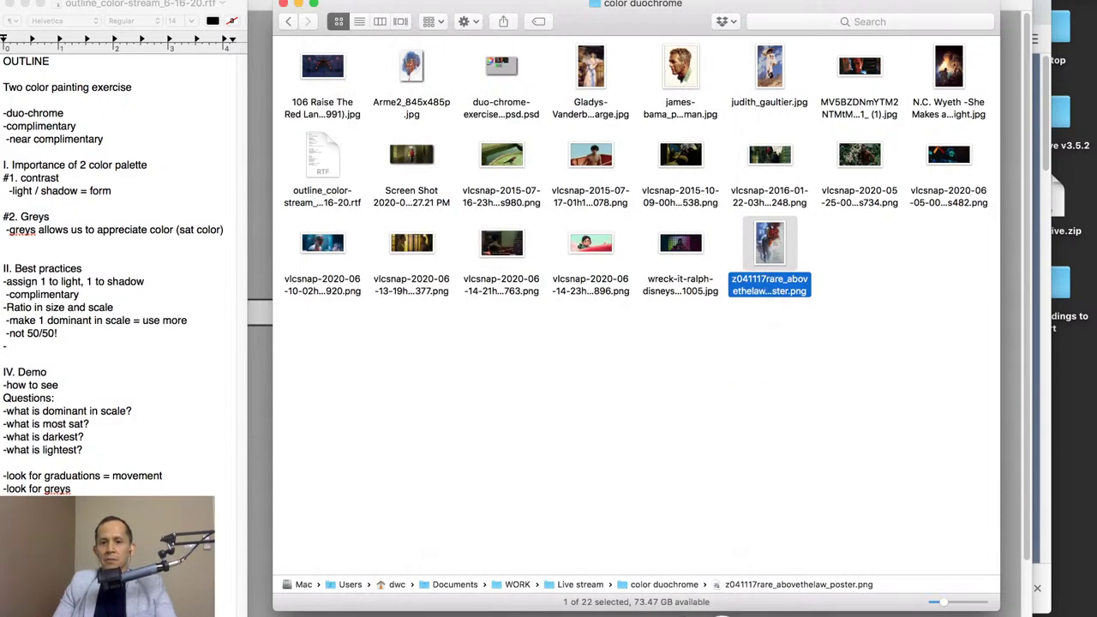
Open the abovethelaw poster in Photoshop, display it full screen, add two new layers, and set the paint color to white.
{"action": "mouse_move", "coordinate": [514, 613]}
{"action": "left_click_drag", "start_coordinate": [514, 613], "coordinate": [514, 613]}
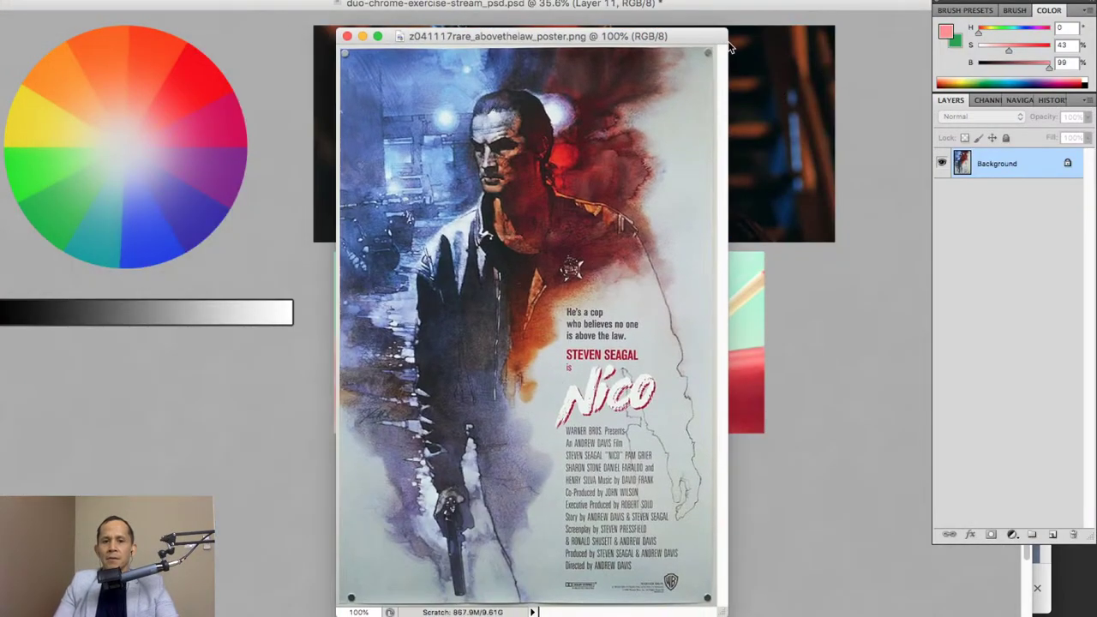
{"action": "left_click", "coordinate": [1052, 534]}
{"action": "key", "text": "super+0"}
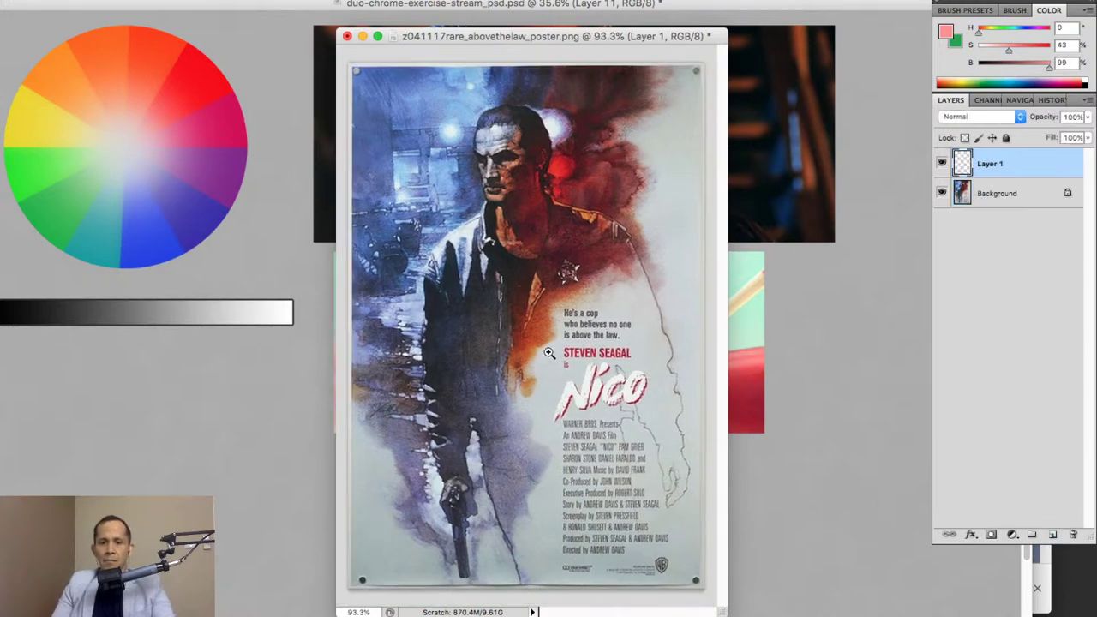
{"action": "key", "text": "f"}
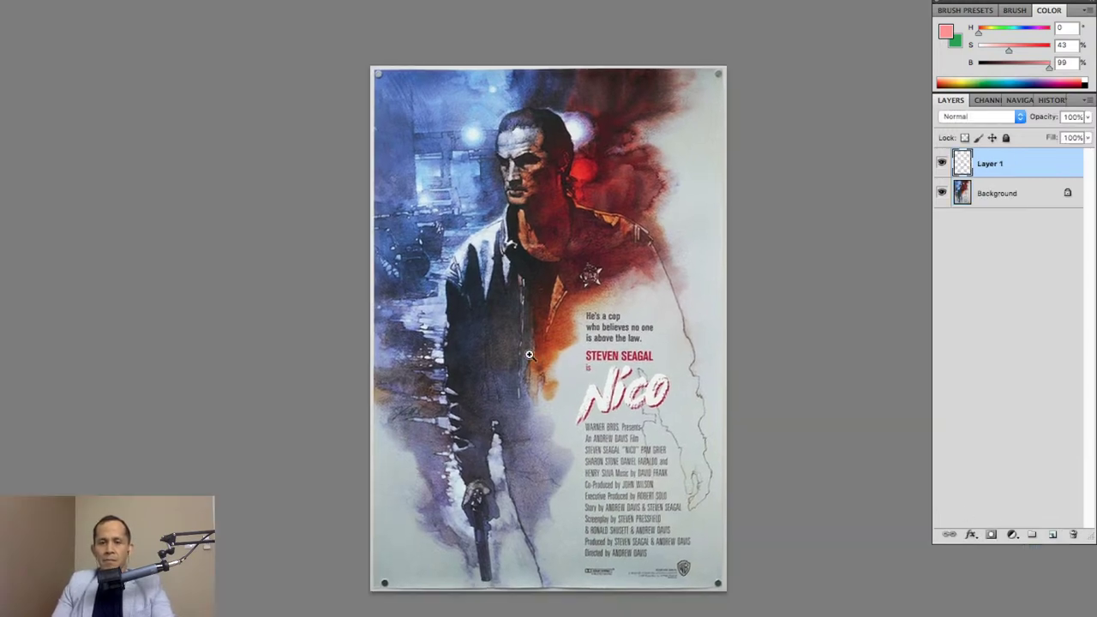
{"action": "left_click_drag", "start_coordinate": [1008, 49], "coordinate": [978, 49]}
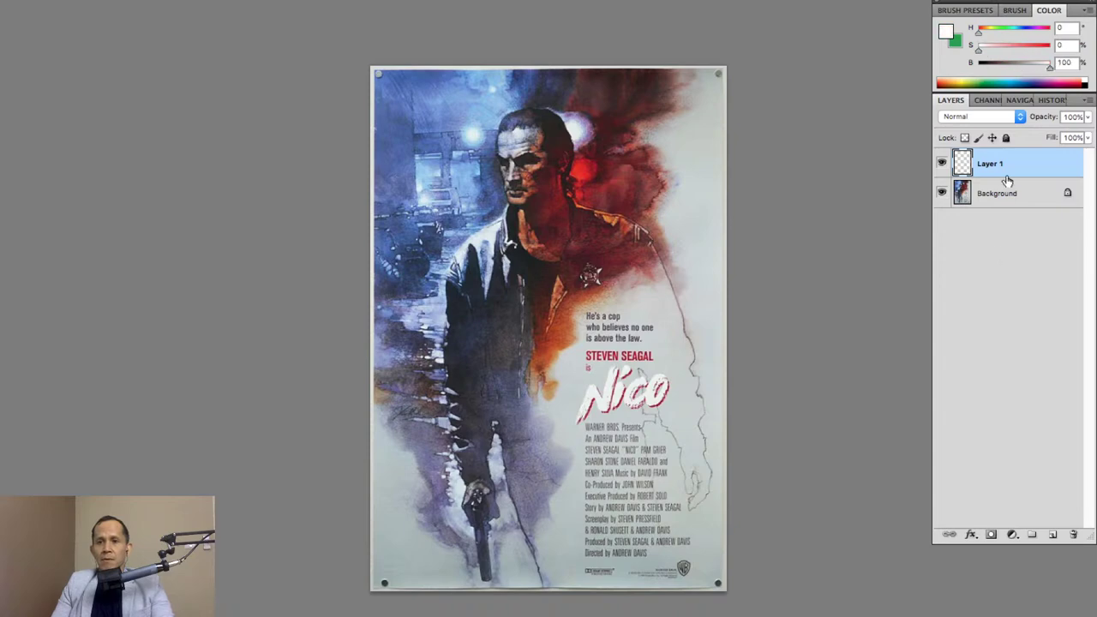
{"action": "left_click", "coordinate": [1053, 534]}
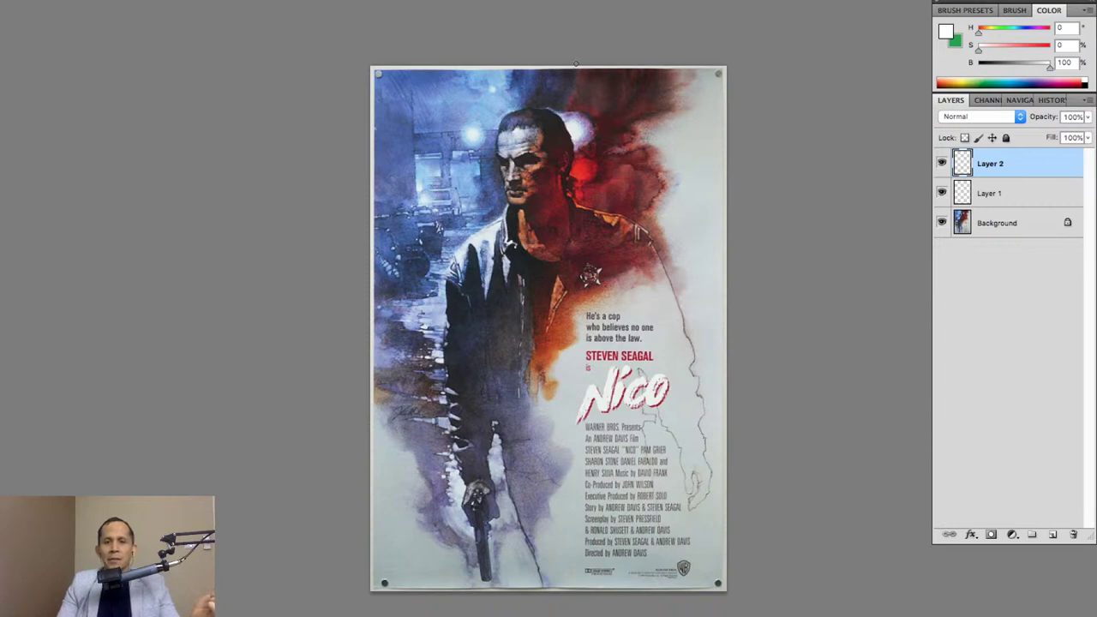
Outline the poster's blue area in white on Layer 2, and mark its color gradations with circles, arrows and curved lines.
{"action": "mouse_move", "coordinate": [576, 63]}
{"action": "left_mouse_down"}
{"action": "mouse_move", "coordinate": [560, 112]}
{"action": "mouse_move", "coordinate": [531, 114]}
{"action": "mouse_move", "coordinate": [542, 133]}
{"action": "mouse_move", "coordinate": [524, 163]}
{"action": "mouse_move", "coordinate": [536, 154]}
{"action": "mouse_move", "coordinate": [509, 180]}
{"action": "mouse_move", "coordinate": [514, 244]}
{"action": "mouse_move", "coordinate": [551, 270]}
{"action": "mouse_move", "coordinate": [523, 369]}
{"action": "mouse_move", "coordinate": [533, 414]}
{"action": "mouse_move", "coordinate": [561, 454]}
{"action": "mouse_move", "coordinate": [557, 505]}
{"action": "mouse_move", "coordinate": [497, 579]}
{"action": "mouse_move", "coordinate": [455, 562]}
{"action": "mouse_move", "coordinate": [422, 513]}
{"action": "mouse_move", "coordinate": [406, 432]}
{"action": "mouse_move", "coordinate": [373, 404]}
{"action": "mouse_move", "coordinate": [375, 67]}
{"action": "left_mouse_up"}
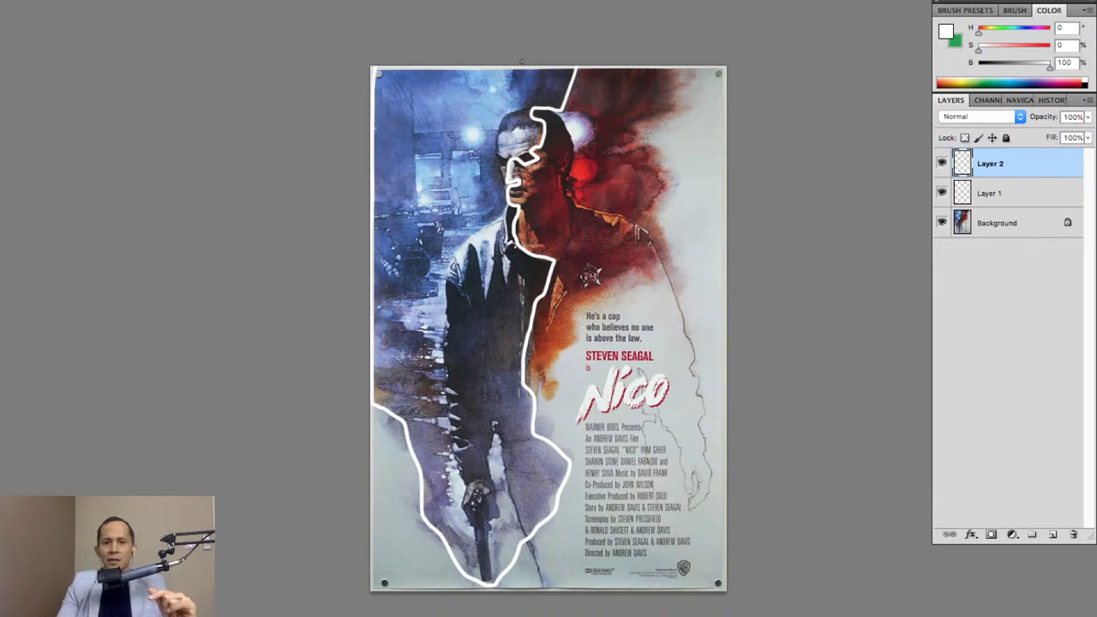
{"action": "mouse_move", "coordinate": [506, 69]}
{"action": "left_mouse_down"}
{"action": "mouse_move", "coordinate": [519, 178]}
{"action": "mouse_move", "coordinate": [557, 76]}
{"action": "left_mouse_up"}
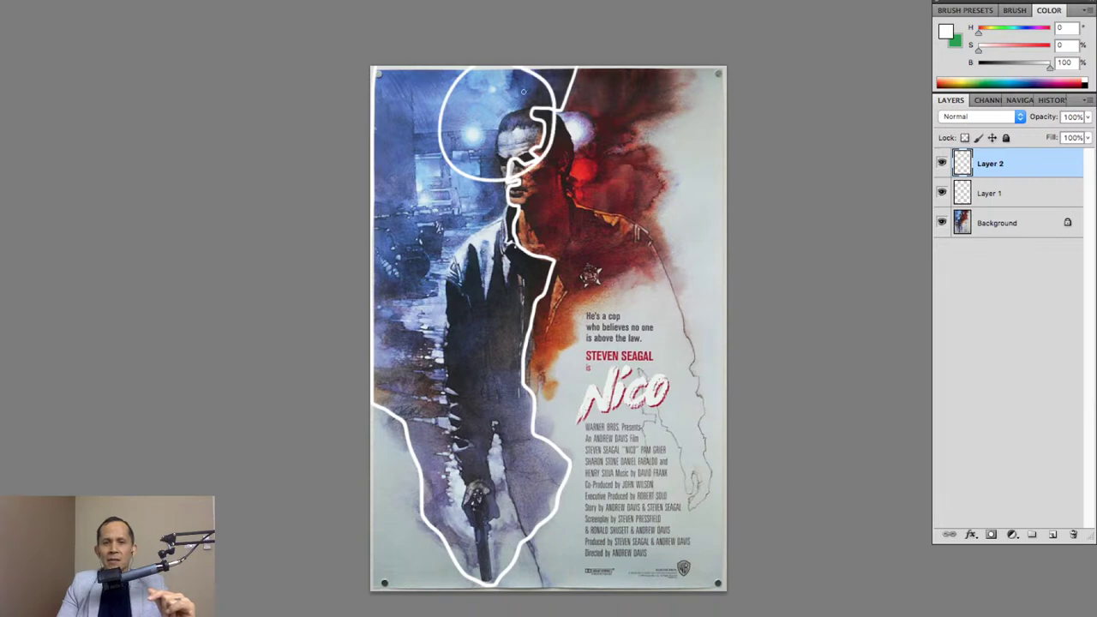
{"action": "mouse_move", "coordinate": [485, 106]}
{"action": "left_mouse_down"}
{"action": "mouse_move", "coordinate": [417, 121]}
{"action": "mouse_move", "coordinate": [436, 127]}
{"action": "left_mouse_up"}
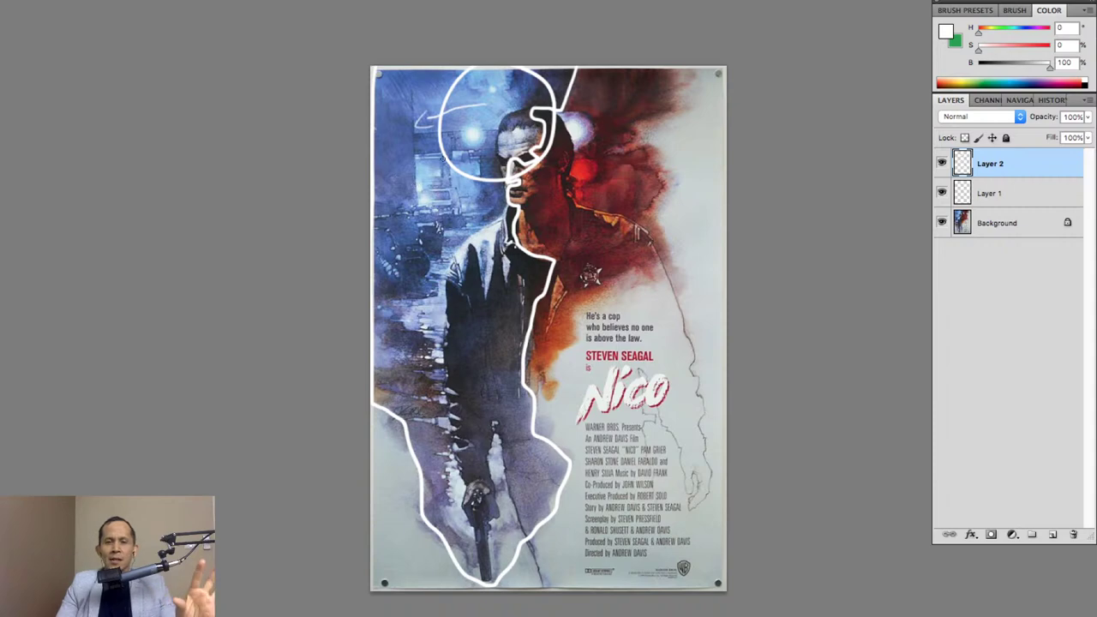
{"action": "mouse_move", "coordinate": [393, 241]}
{"action": "left_mouse_down"}
{"action": "mouse_move", "coordinate": [431, 379]}
{"action": "mouse_move", "coordinate": [420, 434]}
{"action": "mouse_move", "coordinate": [375, 408]}
{"action": "left_mouse_up"}
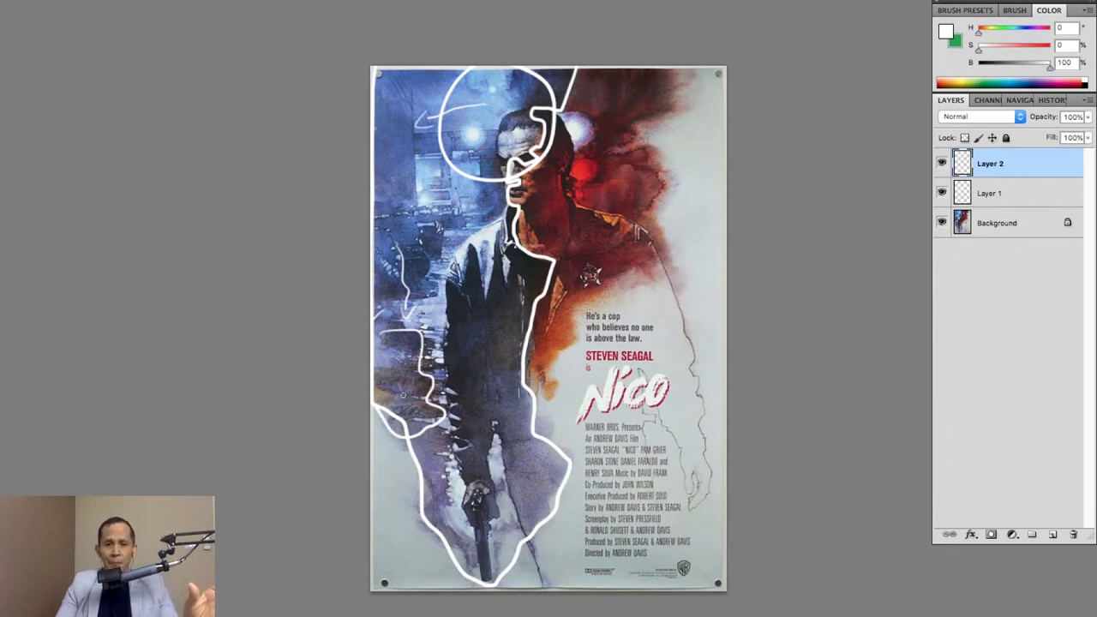
{"action": "left_click_drag", "start_coordinate": [414, 406], "coordinate": [439, 497]}
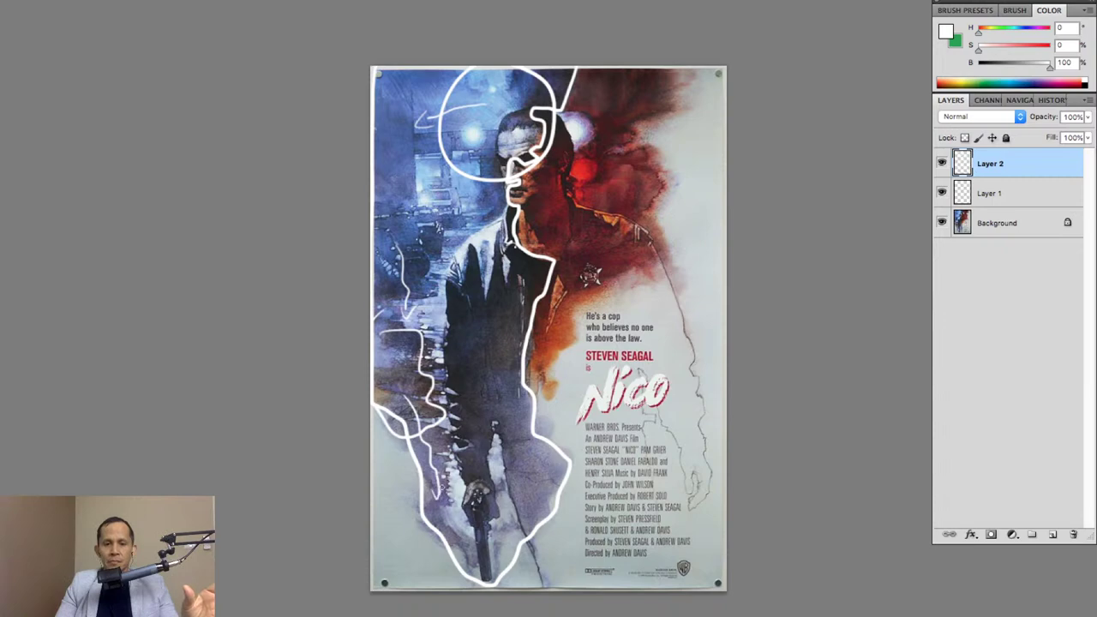
{"action": "mouse_move", "coordinate": [422, 130]}
{"action": "left_mouse_down"}
{"action": "mouse_move", "coordinate": [393, 180]}
{"action": "mouse_move", "coordinate": [404, 305]}
{"action": "left_mouse_up"}
{"action": "mouse_move", "coordinate": [444, 511]}
{"action": "left_mouse_down"}
{"action": "mouse_move", "coordinate": [518, 496]}
{"action": "mouse_move", "coordinate": [526, 504]}
{"action": "left_mouse_up"}
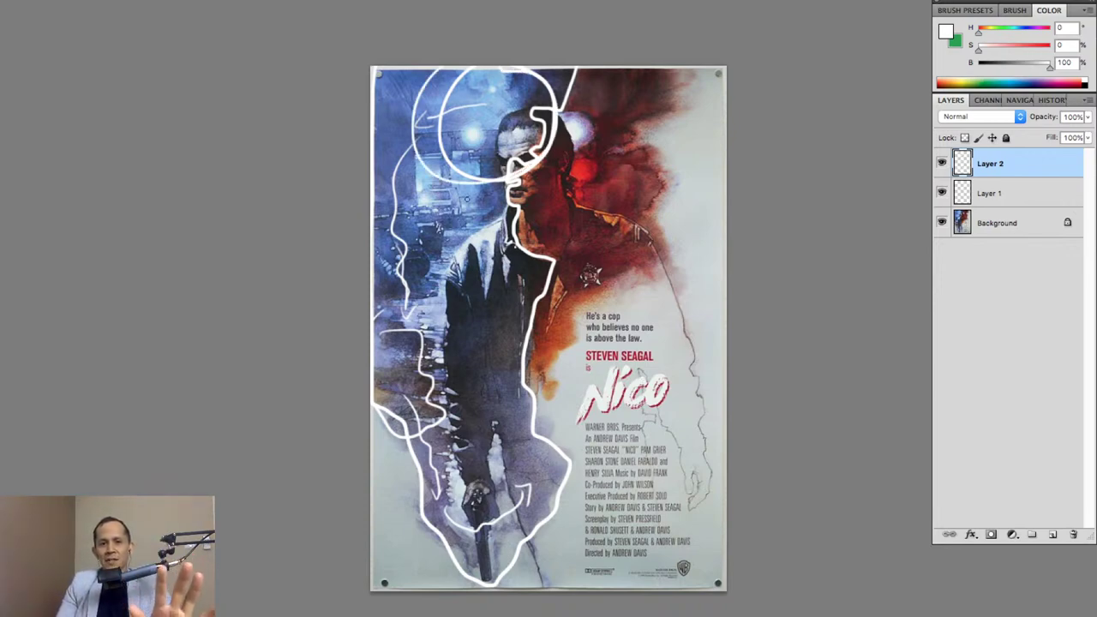
{"action": "mouse_move", "coordinate": [450, 441]}
{"action": "left_mouse_down"}
{"action": "mouse_move", "coordinate": [557, 433]}
{"action": "mouse_move", "coordinate": [470, 559]}
{"action": "left_mouse_up"}
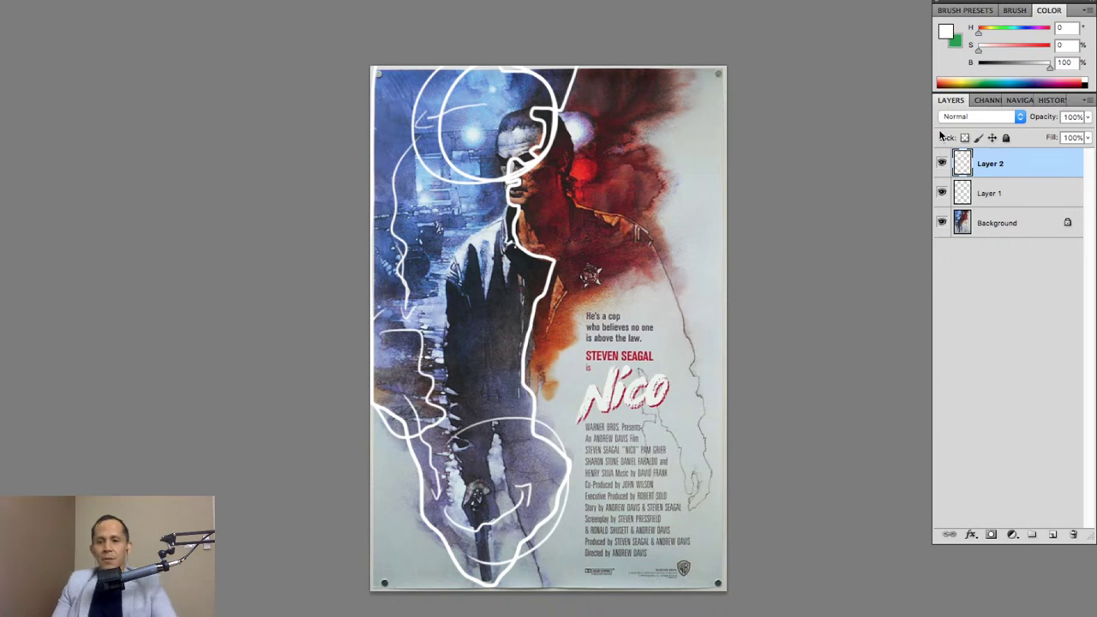
Hide Layer 2's blue-area markings and add a new layer above Layer 1.
{"action": "left_click", "coordinate": [942, 163]}
{"action": "left_click", "coordinate": [941, 164]}
{"action": "left_click", "coordinate": [942, 163]}
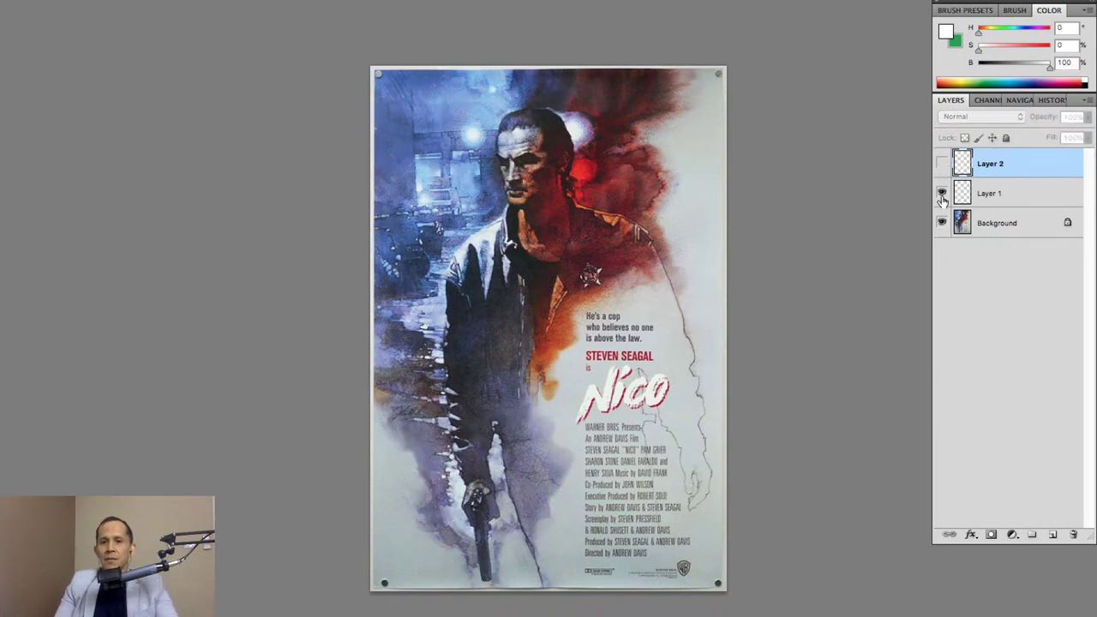
{"action": "left_click", "coordinate": [1045, 193]}
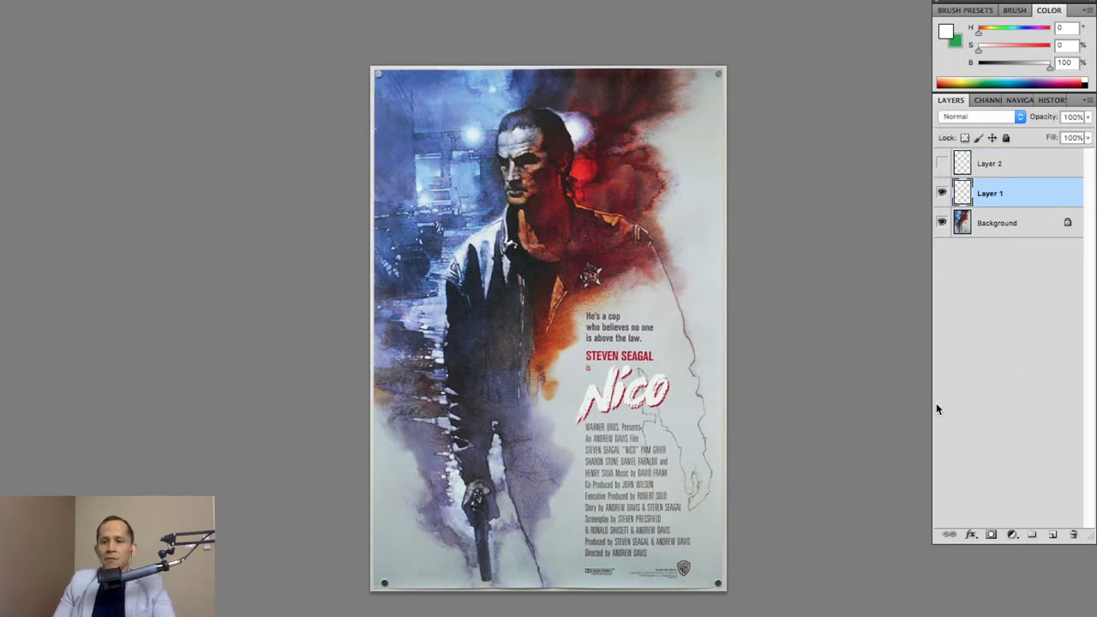
{"action": "left_click", "coordinate": [1052, 535]}
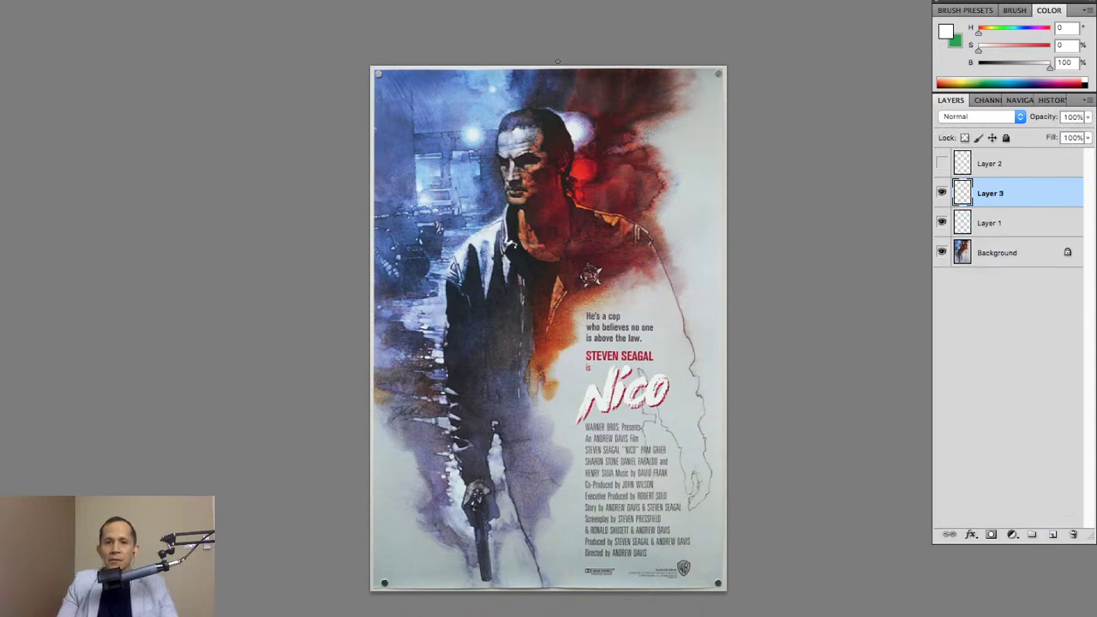
Outline the poster's red area in white on Layer 3, circle five spots from the dark red down to the orange, and connect them with a line.
{"action": "mouse_move", "coordinate": [560, 66]}
{"action": "left_mouse_down"}
{"action": "mouse_move", "coordinate": [521, 185]}
{"action": "mouse_move", "coordinate": [529, 403]}
{"action": "mouse_move", "coordinate": [564, 346]}
{"action": "mouse_move", "coordinate": [650, 258]}
{"action": "mouse_move", "coordinate": [663, 163]}
{"action": "mouse_move", "coordinate": [637, 152]}
{"action": "mouse_move", "coordinate": [673, 103]}
{"action": "mouse_move", "coordinate": [686, 66]}
{"action": "left_mouse_up"}
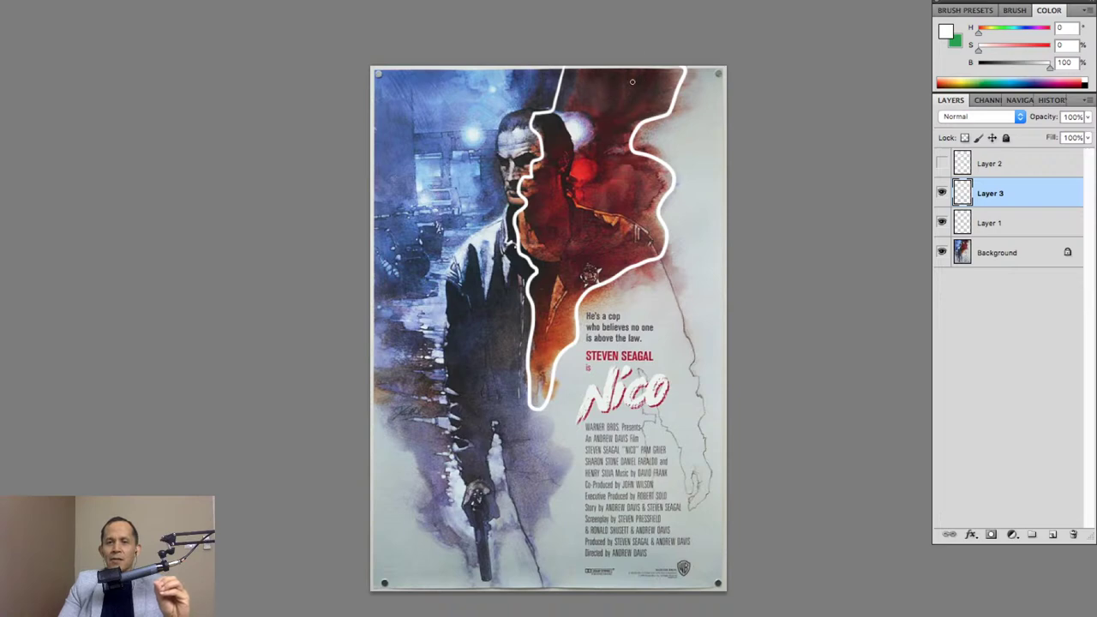
{"action": "mouse_move", "coordinate": [632, 86]}
{"action": "left_mouse_down"}
{"action": "mouse_move", "coordinate": [615, 124]}
{"action": "mouse_move", "coordinate": [633, 94]}
{"action": "left_mouse_up"}
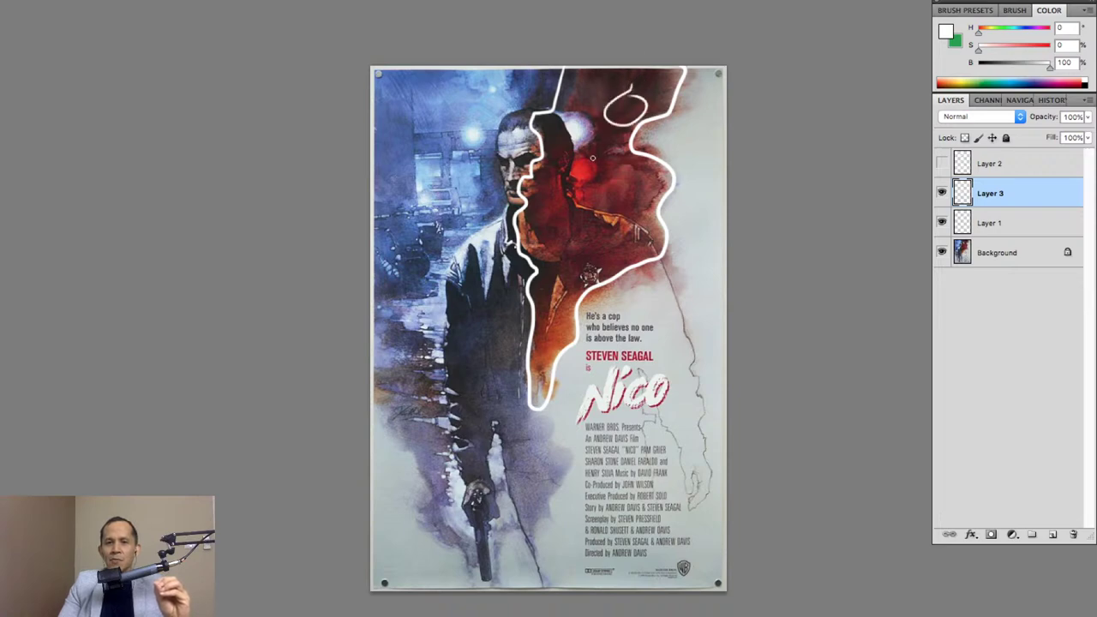
{"action": "left_click_drag", "start_coordinate": [592, 157], "coordinate": [592, 159]}
{"action": "mouse_move", "coordinate": [540, 221]}
{"action": "left_mouse_down"}
{"action": "mouse_move", "coordinate": [575, 230]}
{"action": "mouse_move", "coordinate": [561, 203]}
{"action": "left_mouse_up"}
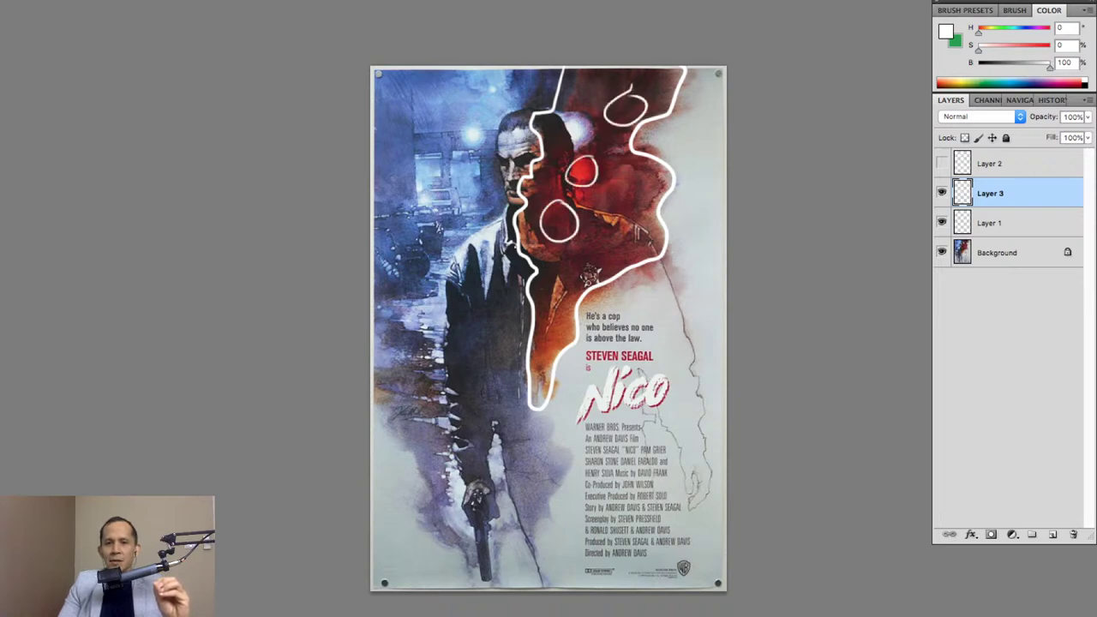
{"action": "left_click_drag", "start_coordinate": [548, 262], "coordinate": [553, 264]}
{"action": "left_click_drag", "start_coordinate": [555, 343], "coordinate": [558, 344]}
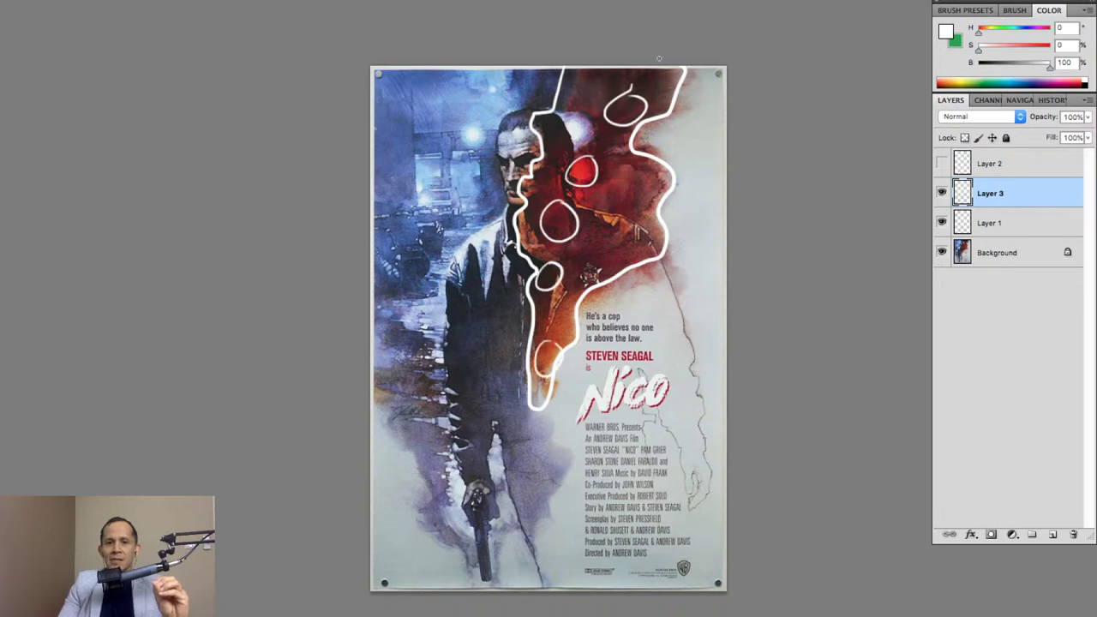
{"action": "mouse_move", "coordinate": [649, 81]}
{"action": "left_mouse_down"}
{"action": "mouse_move", "coordinate": [572, 193]}
{"action": "mouse_move", "coordinate": [539, 348]}
{"action": "mouse_move", "coordinate": [567, 324]}
{"action": "left_mouse_up"}
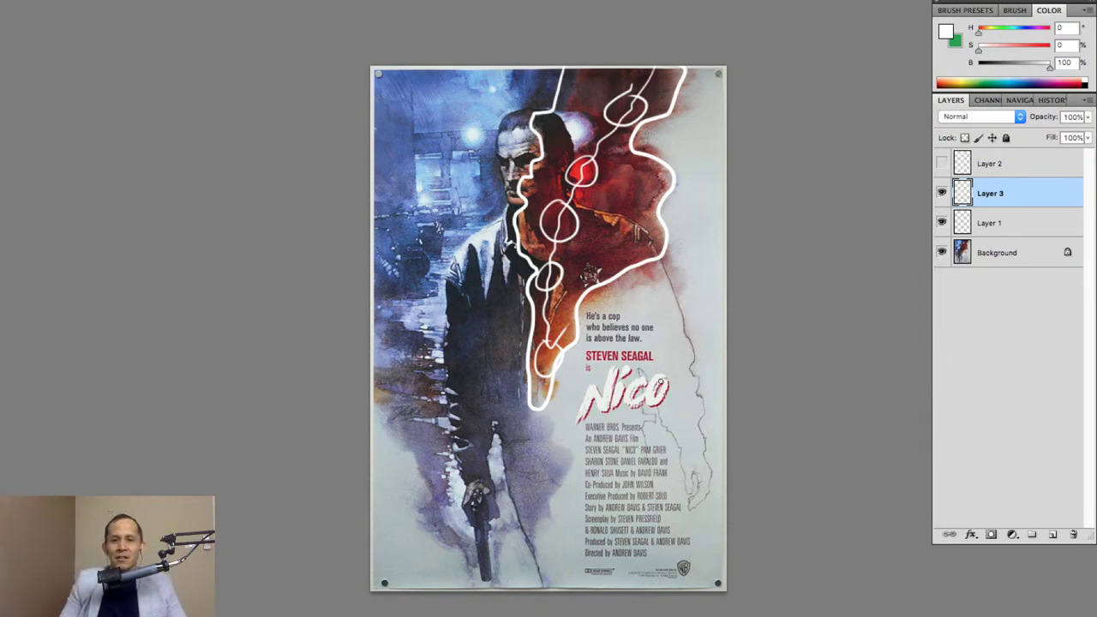
Check the poster without Layer 3's markings, show them again, and return to the duo-chrome exercise and the outline notes in TextEdit.
{"action": "left_click", "coordinate": [942, 193]}
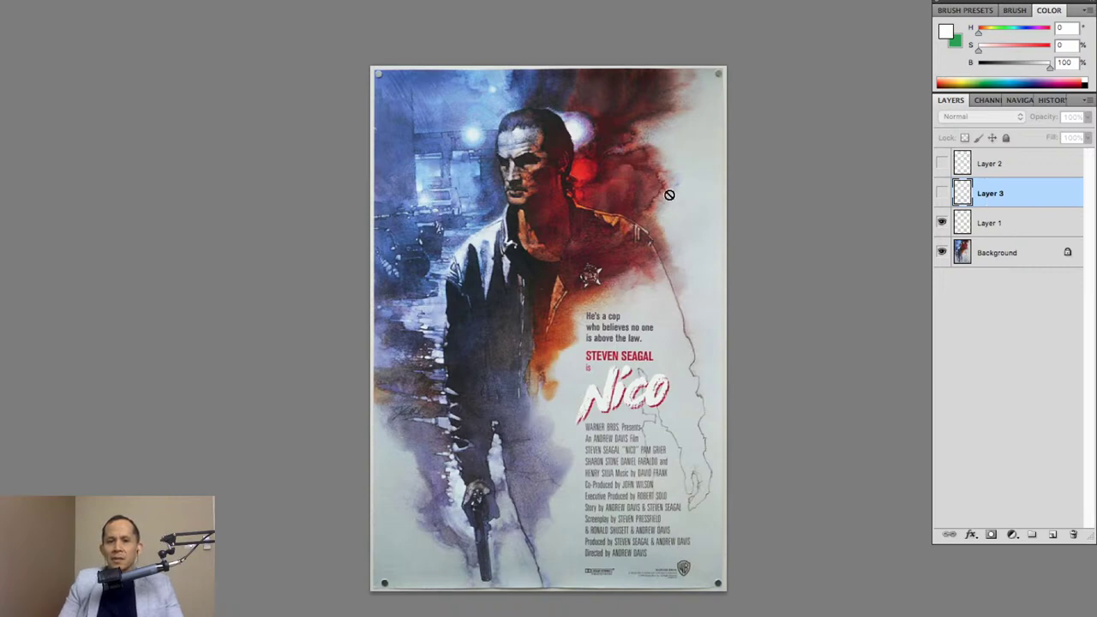
{"action": "left_click", "coordinate": [941, 193]}
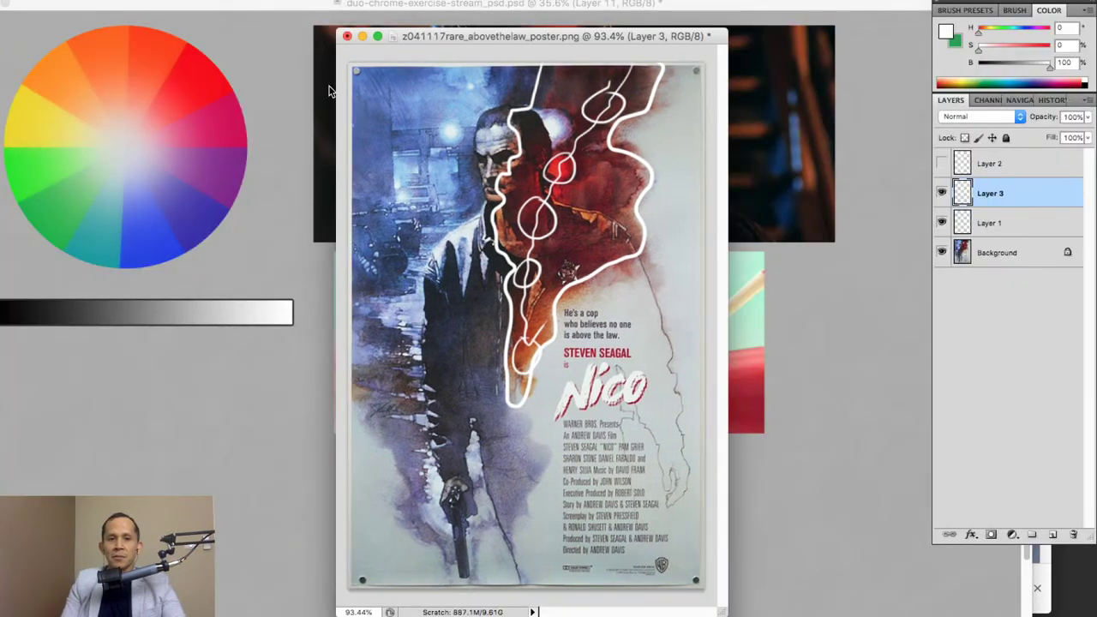
{"action": "double_click", "coordinate": [431, 5]}
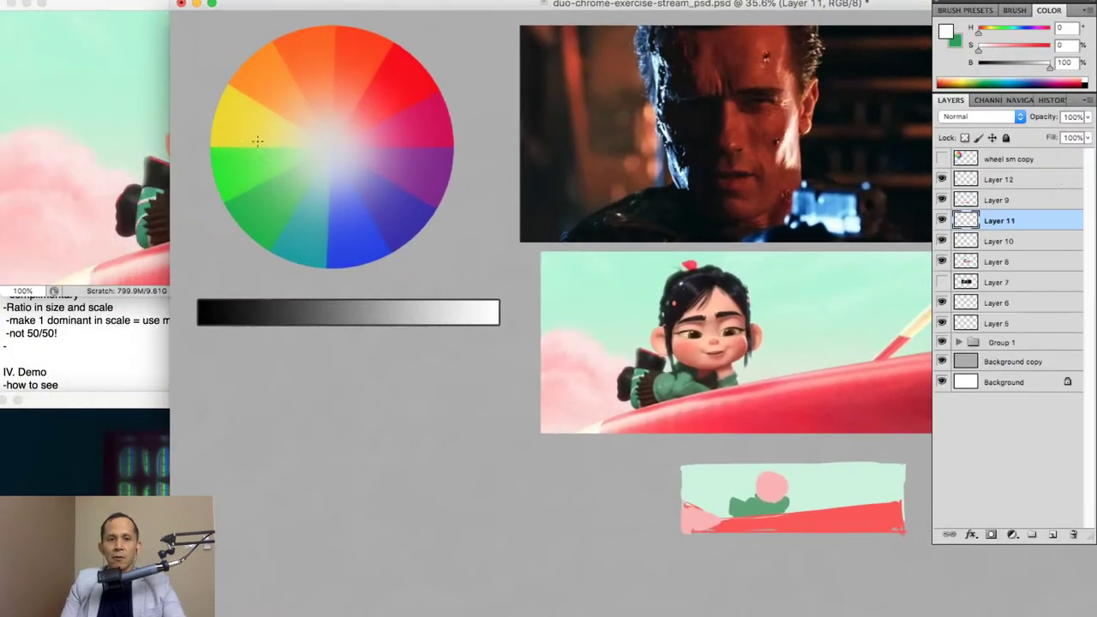
{"action": "left_click", "coordinate": [96, 364]}
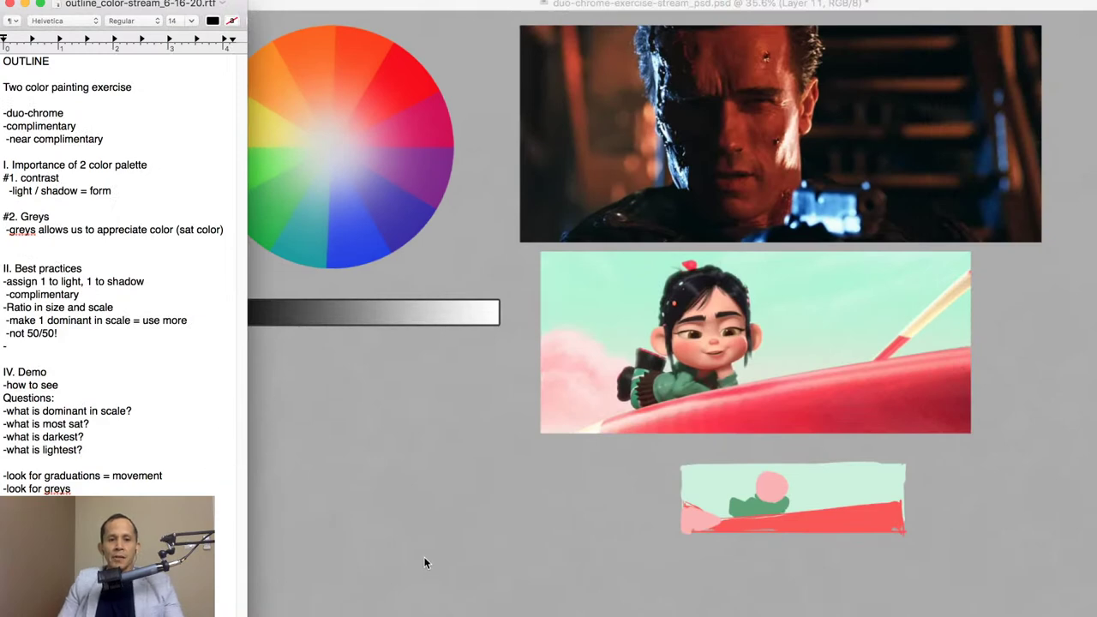
Switch back to Photoshop, bring the Nico poster to the front, and hide its Layer 3 and Layer 1 markings.
{"action": "left_click", "coordinate": [919, 5]}
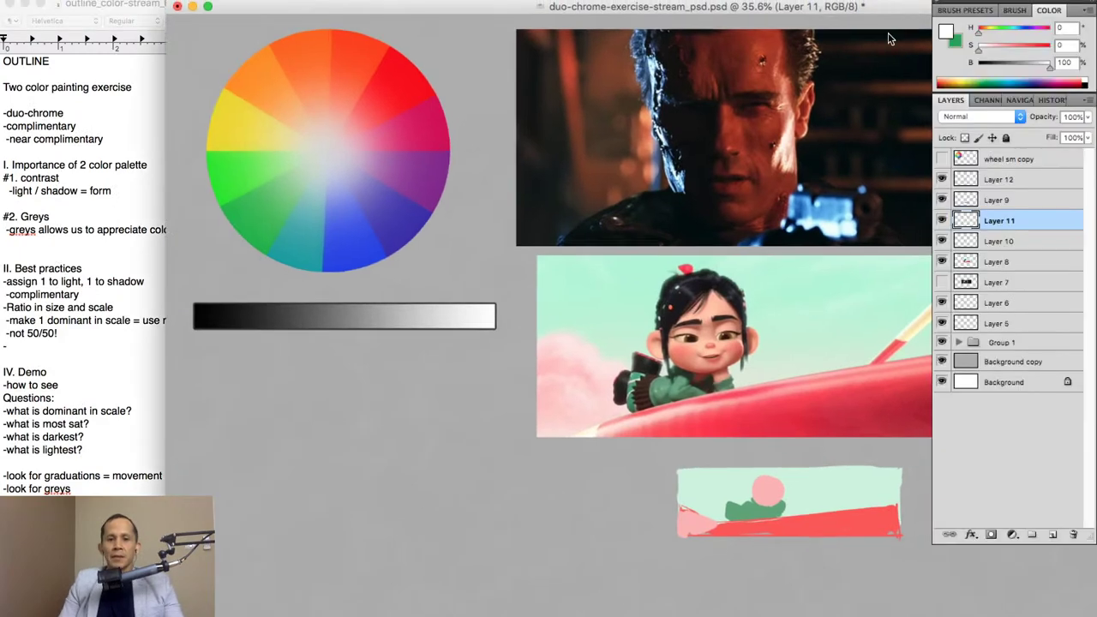
{"action": "left_click_drag", "start_coordinate": [919, 4], "coordinate": [834, 128]}
{"action": "left_click", "coordinate": [677, 36]}
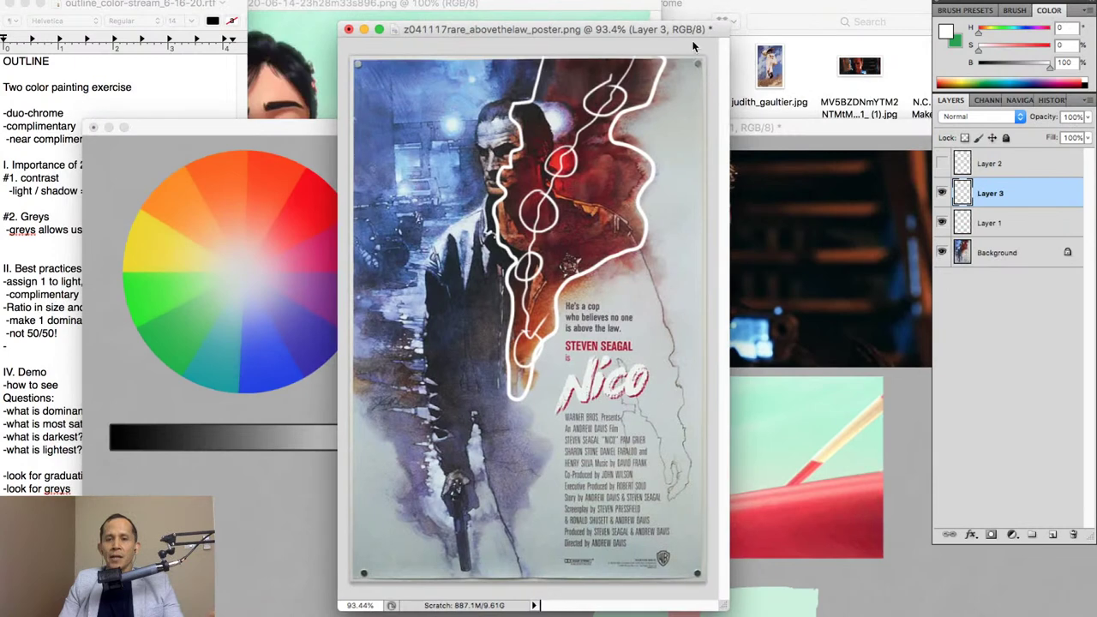
{"action": "left_click", "coordinate": [942, 193]}
{"action": "left_click", "coordinate": [941, 222]}
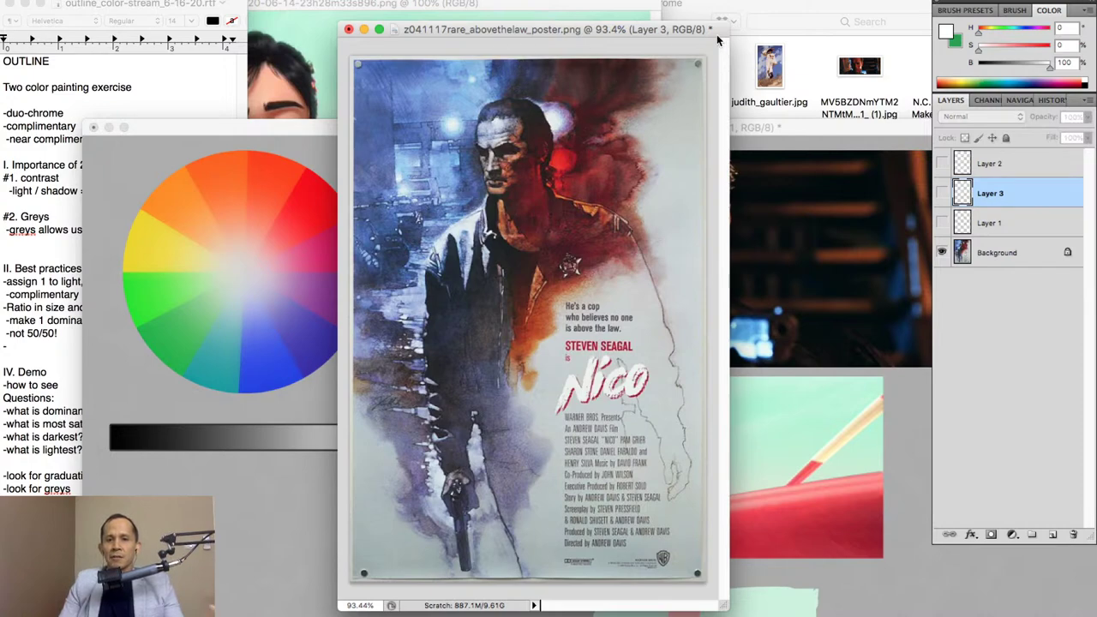
Switch to Finder and preview Gladys-Vanderbilt-large.jpg from the color duochrome folder.
{"action": "left_click", "coordinate": [806, 47]}
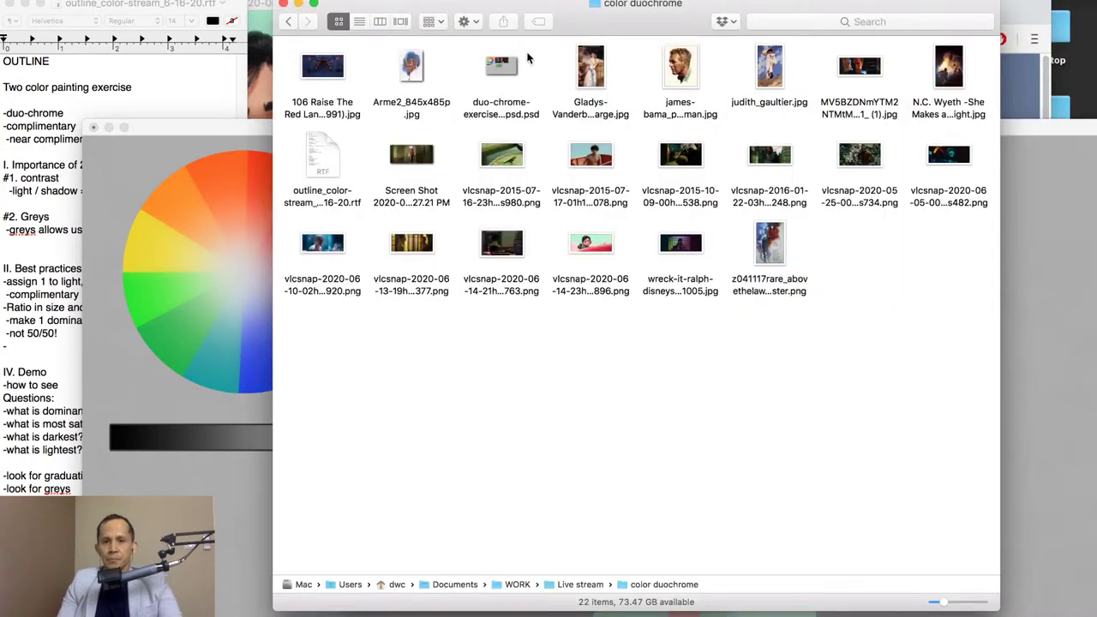
{"action": "left_click", "coordinate": [597, 77]}
{"action": "key", "text": "space"}
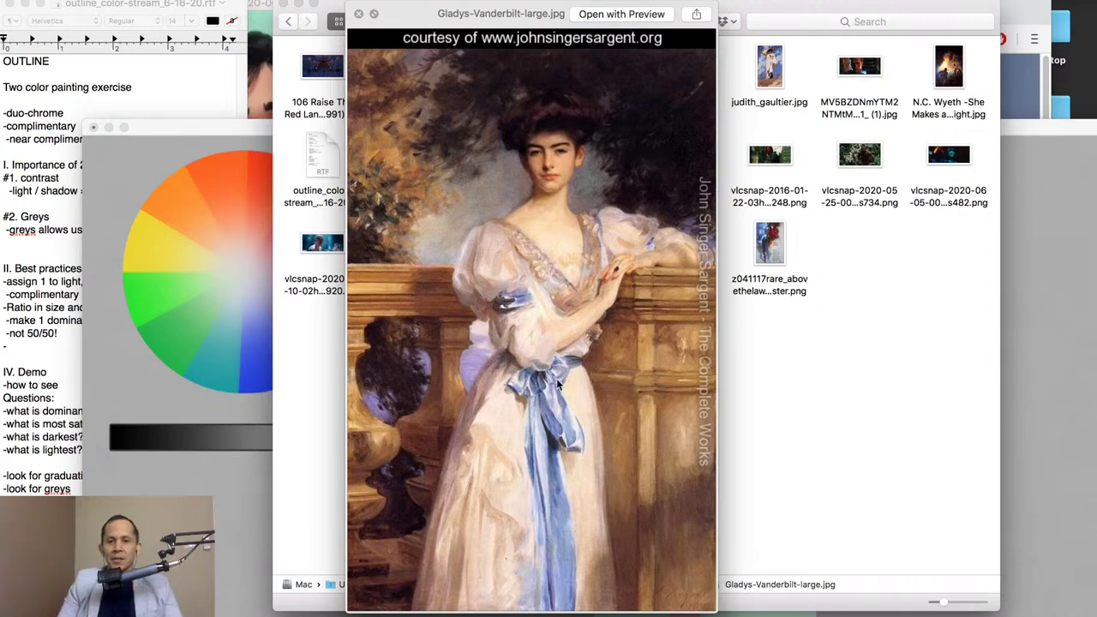
{"action": "key", "text": "space"}
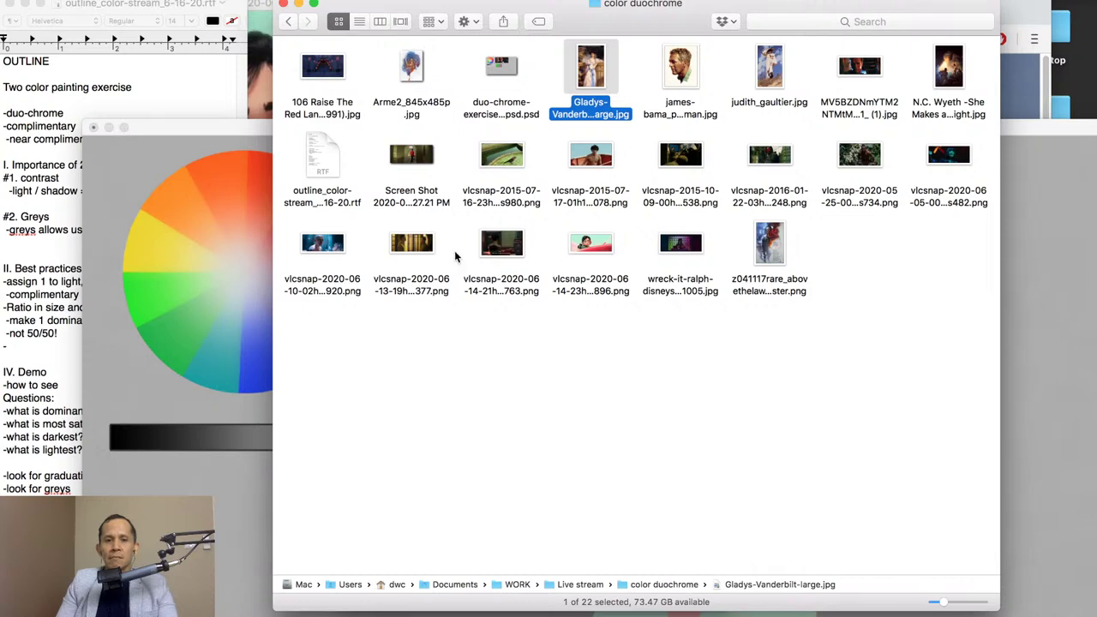
Preview the dark green office film still and the photo of the red bird on the lily pad.
{"action": "left_click", "coordinate": [498, 249]}
{"action": "key", "text": "space"}
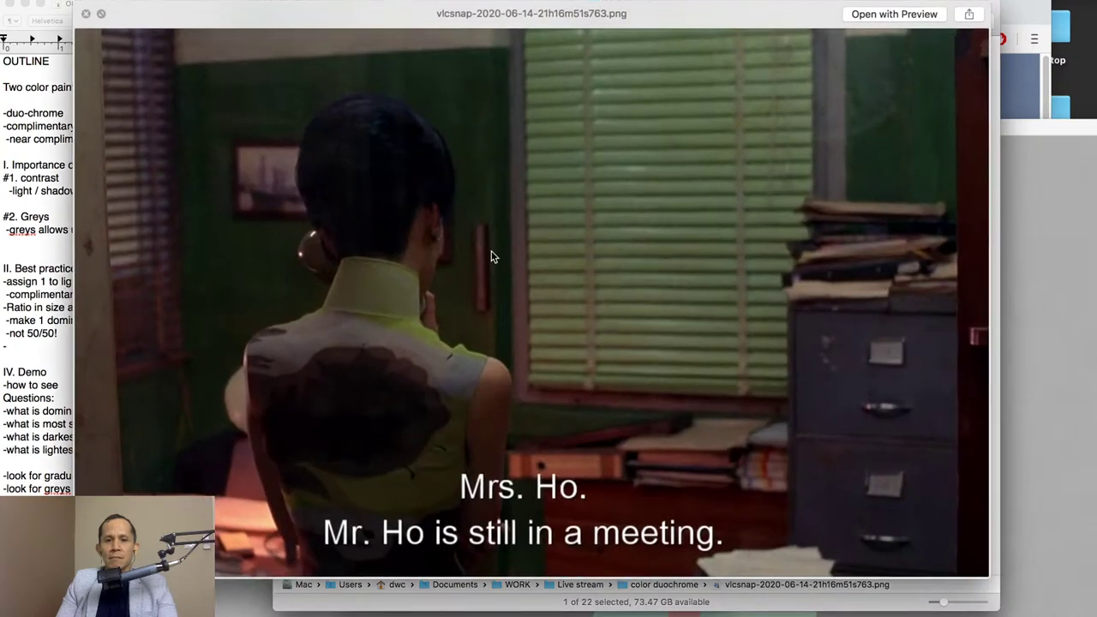
{"action": "key", "text": "space"}
{"action": "left_click", "coordinate": [334, 74]}
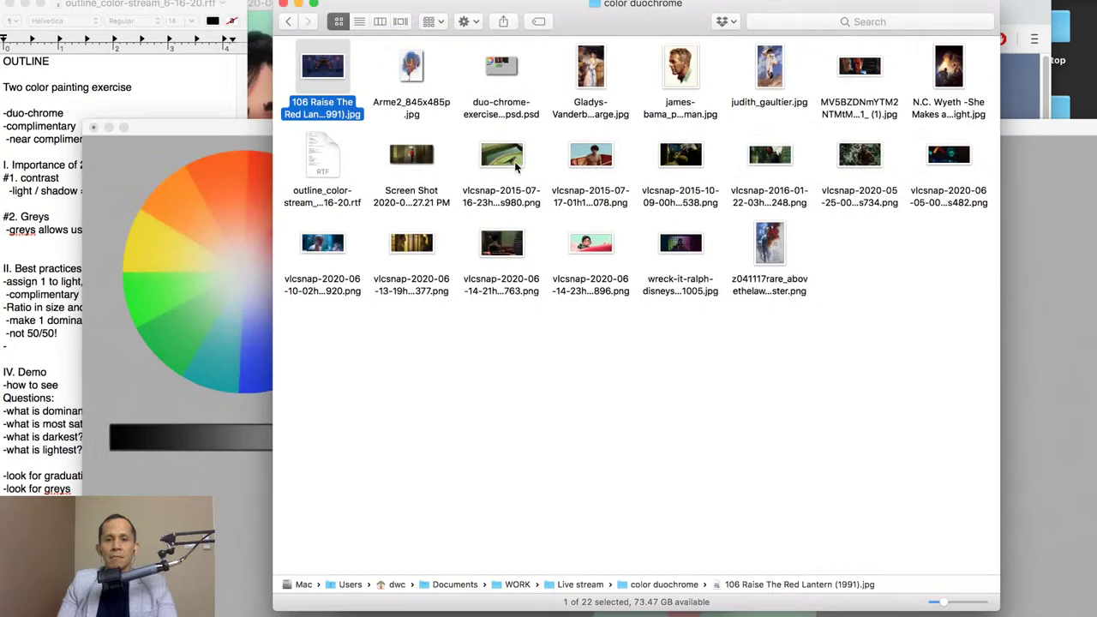
{"action": "left_click", "coordinate": [511, 170]}
{"action": "key", "text": "space"}
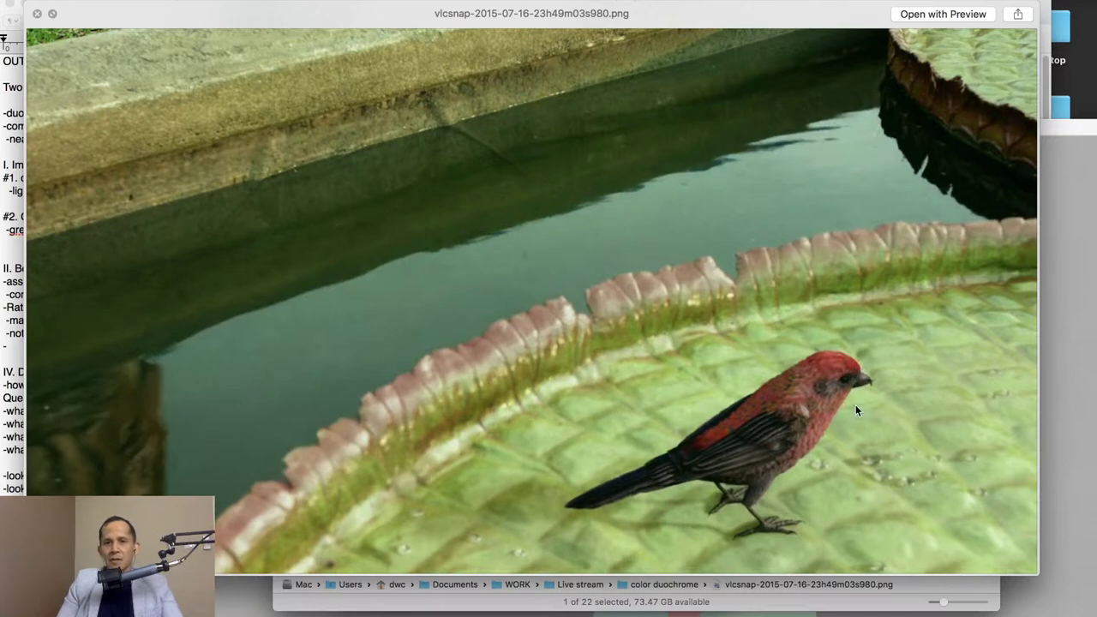
{"action": "key", "text": "space"}
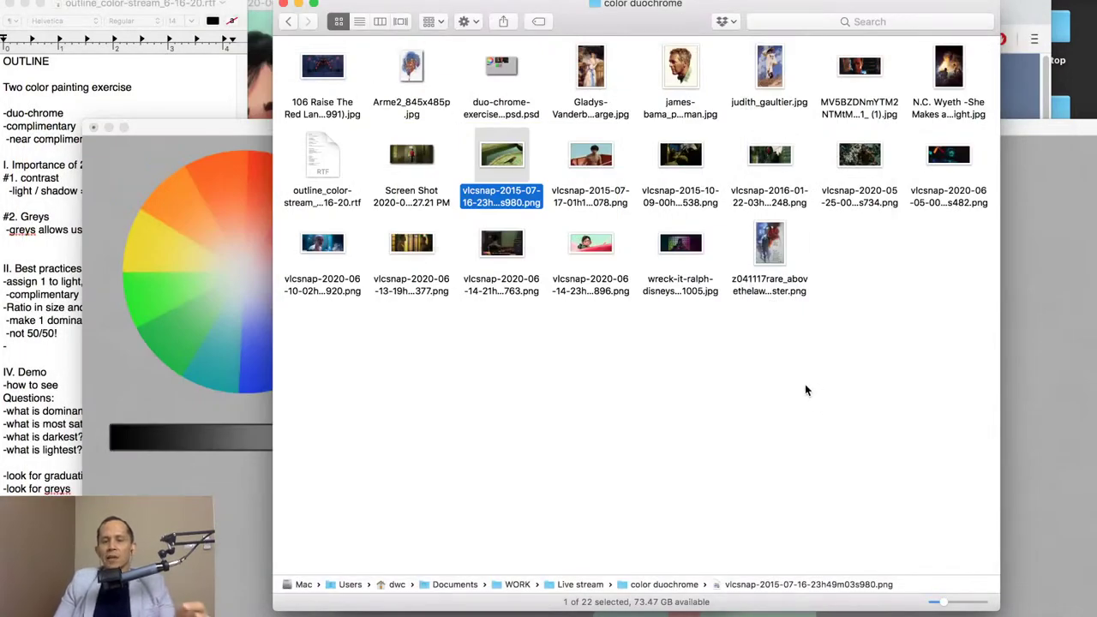
Return to the duo-chrome exercise in Photoshop and hide Layers 5, 6 and 8 to 12.
{"action": "left_click", "coordinate": [1036, 117]}
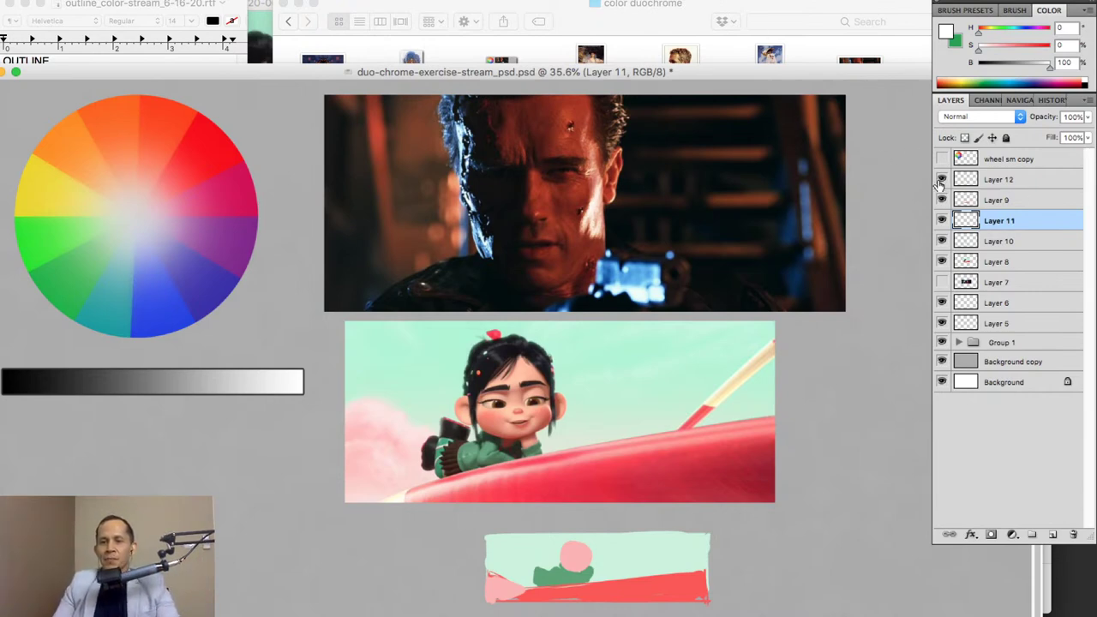
{"action": "left_click_drag", "start_coordinate": [744, 71], "coordinate": [834, 11]}
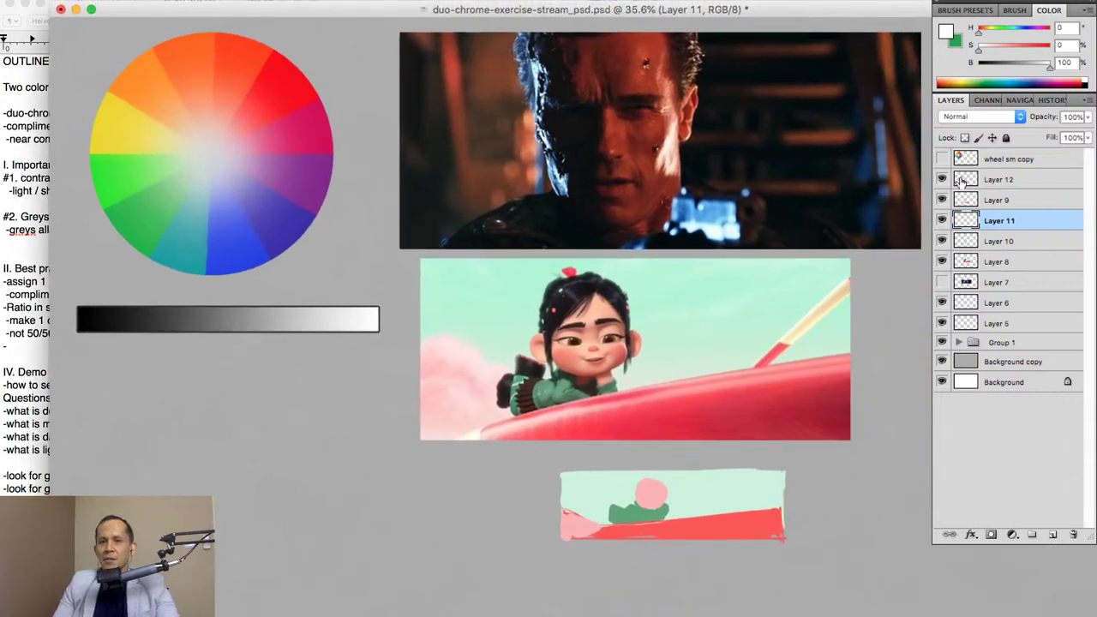
{"action": "left_click_drag", "start_coordinate": [942, 220], "coordinate": [943, 323]}
{"action": "left_click", "coordinate": [942, 179]}
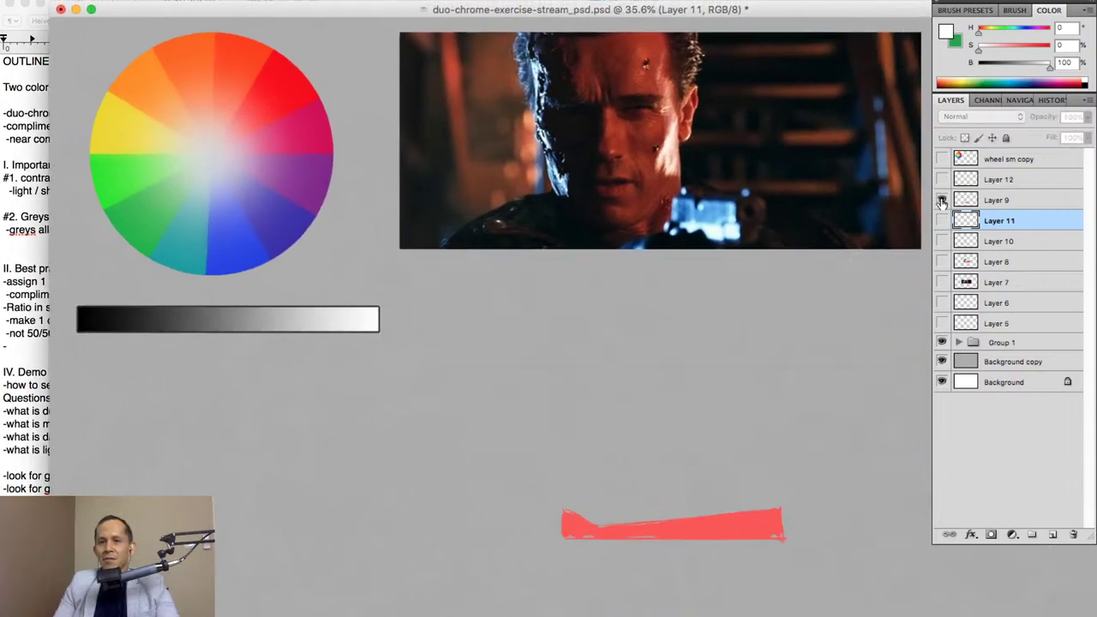
{"action": "left_click", "coordinate": [942, 200]}
Above Layer 12, draw a white rectangle shape beneath the Terminator still, matching its size, and nudge it into alignment with the still.
{"action": "left_click", "coordinate": [1032, 182]}
{"action": "left_click", "coordinate": [1053, 534]}
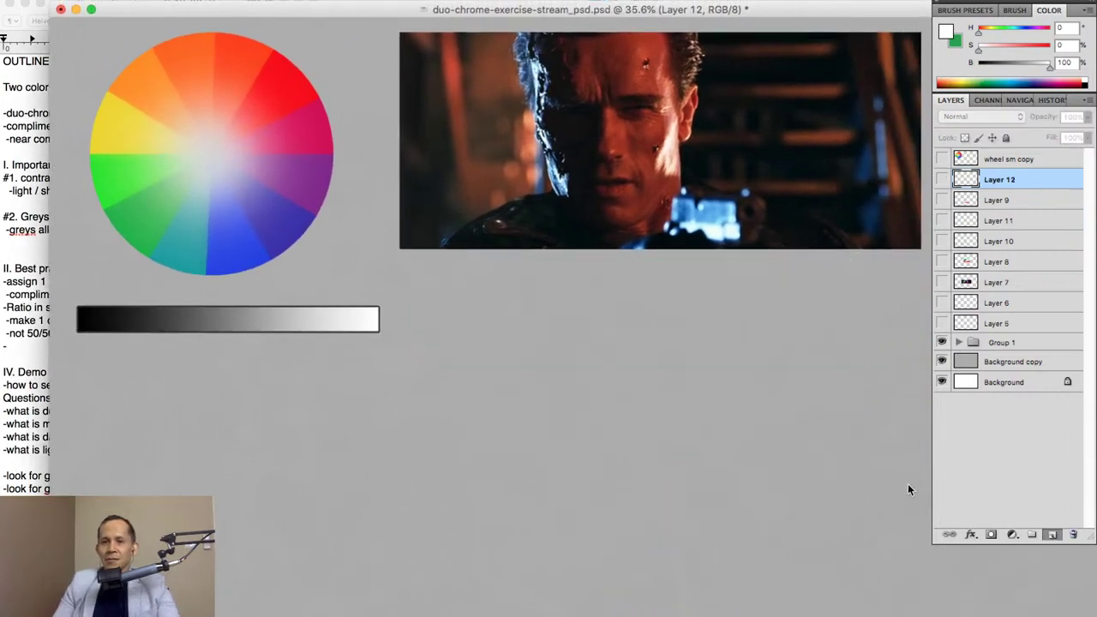
{"action": "left_click_drag", "start_coordinate": [797, 9], "coordinate": [762, 19]}
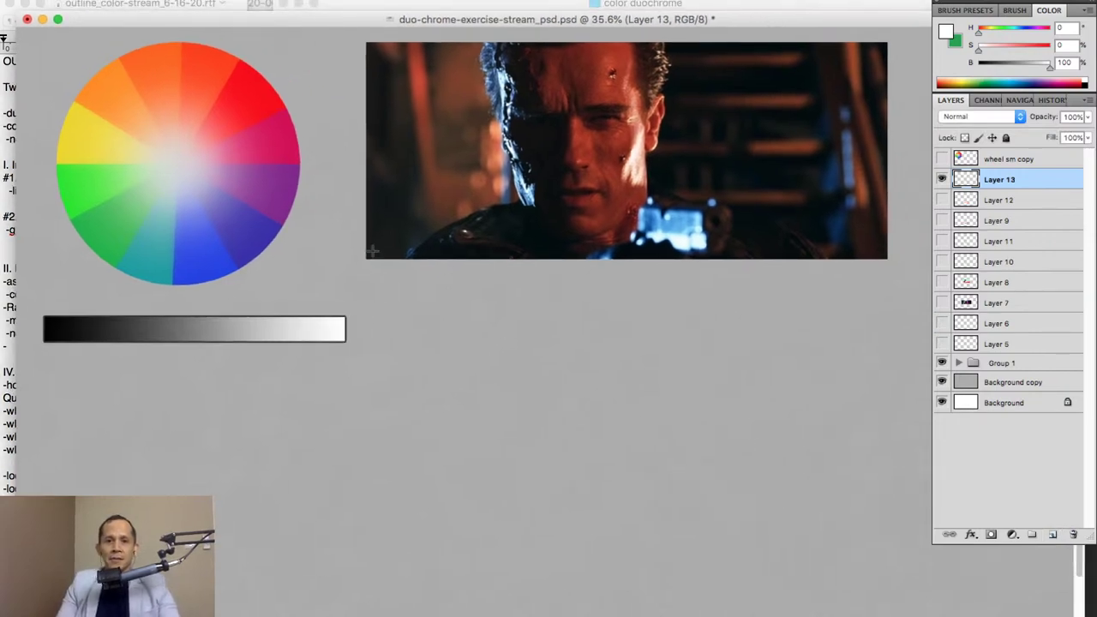
{"action": "left_click_drag", "start_coordinate": [370, 276], "coordinate": [893, 492]}
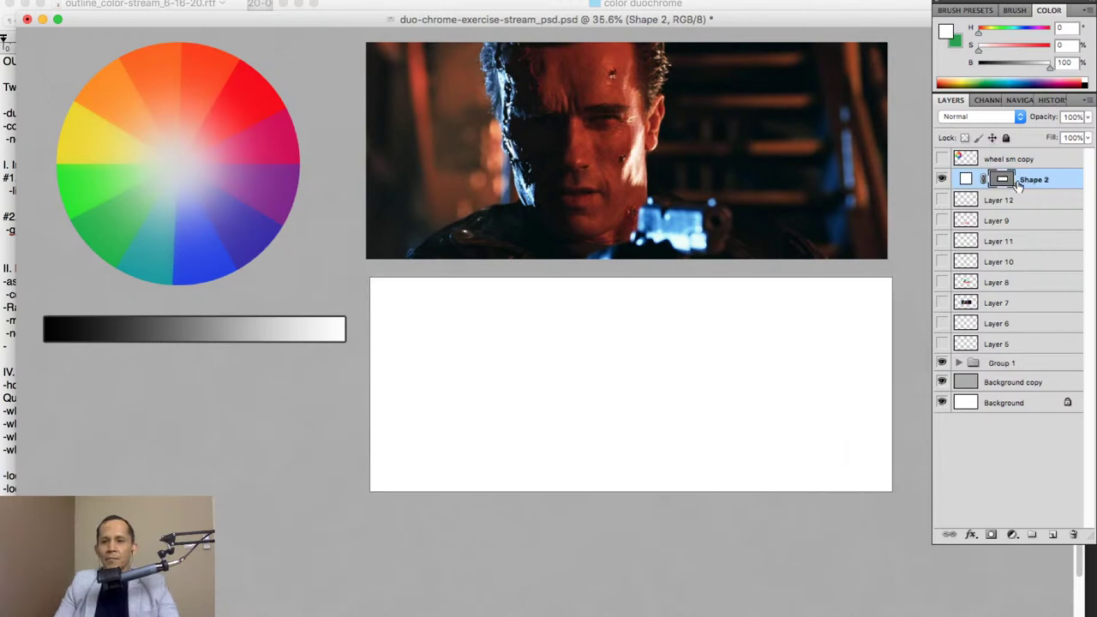
{"action": "key", "text": "v"}
{"action": "key", "text": "Left"}
{"action": "key", "text": "Left"}
{"action": "key", "text": "Left"}
{"action": "key", "text": "Left"}
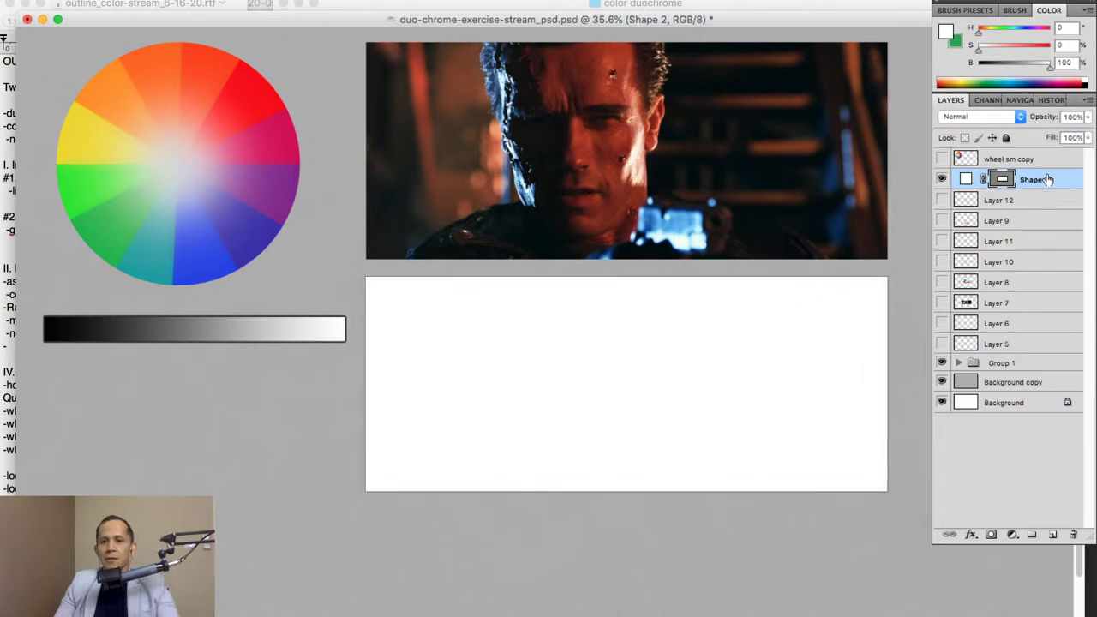
Duplicate the Shape 2 layer and set the copy's fill to 0%.
{"action": "left_click_drag", "start_coordinate": [1048, 180], "coordinate": [1053, 533]}
{"action": "left_click_drag", "start_coordinate": [1086, 137], "coordinate": [1035, 154]}
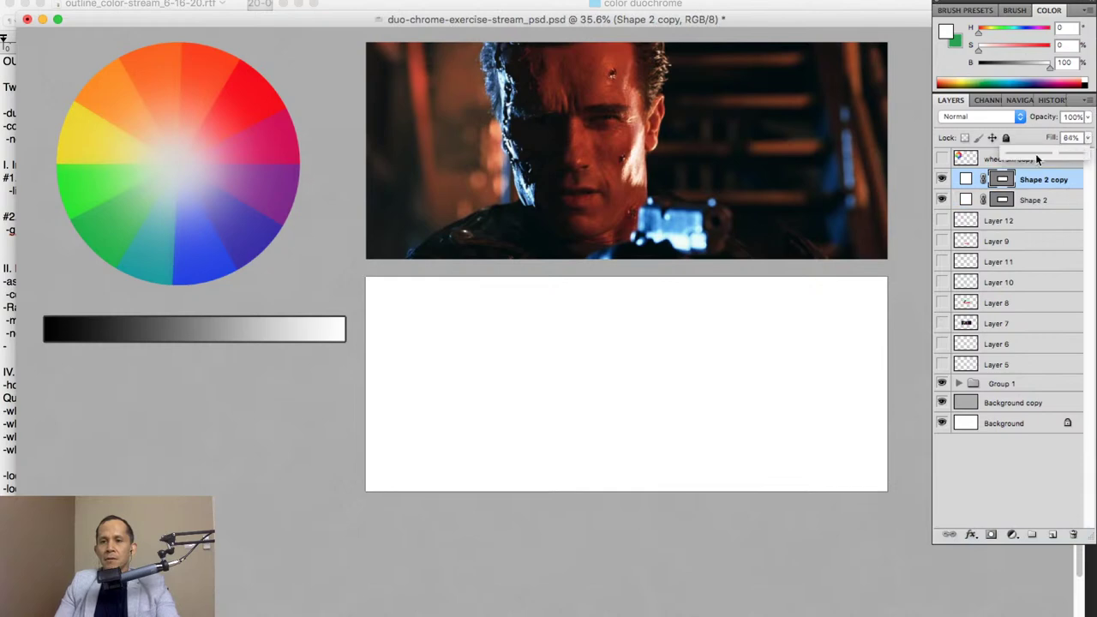
Give the Shape 2 copy an 18 px black stroke positioned inside, and enlarge the frame slightly beyond the white rectangle.
{"action": "left_click", "coordinate": [972, 537]}
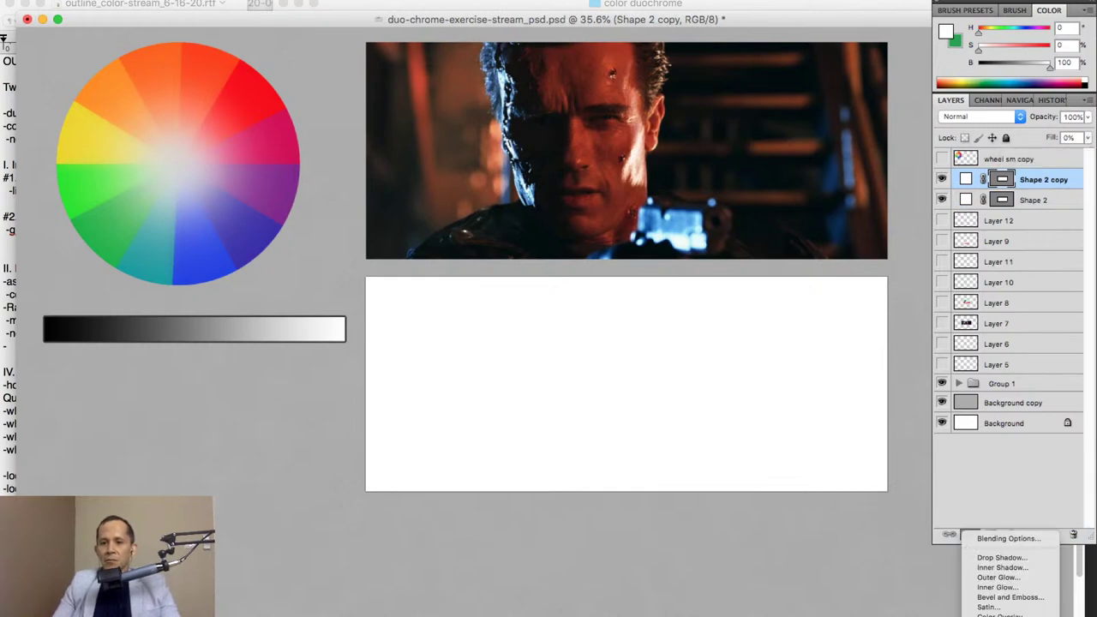
{"action": "left_click", "coordinate": [988, 613]}
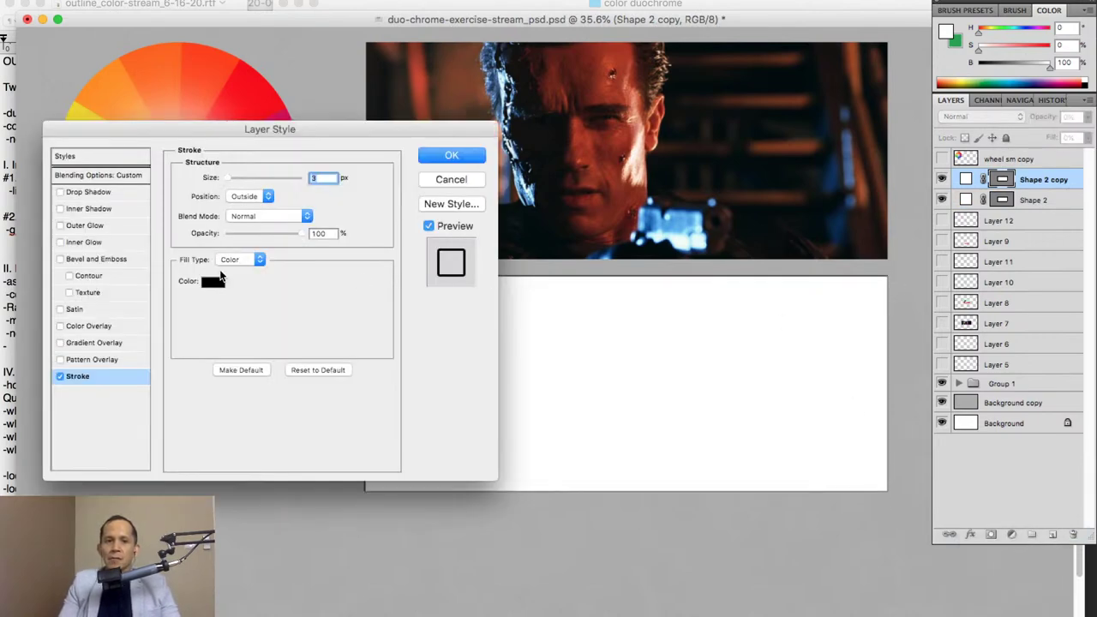
{"action": "left_click", "coordinate": [214, 284]}
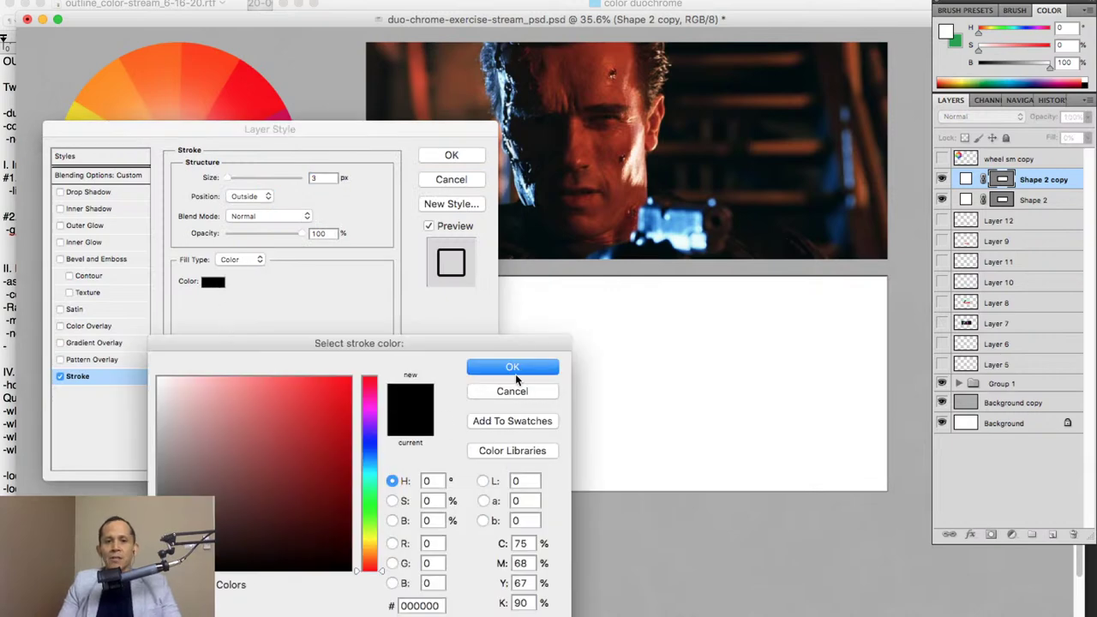
{"action": "key", "text": "Return"}
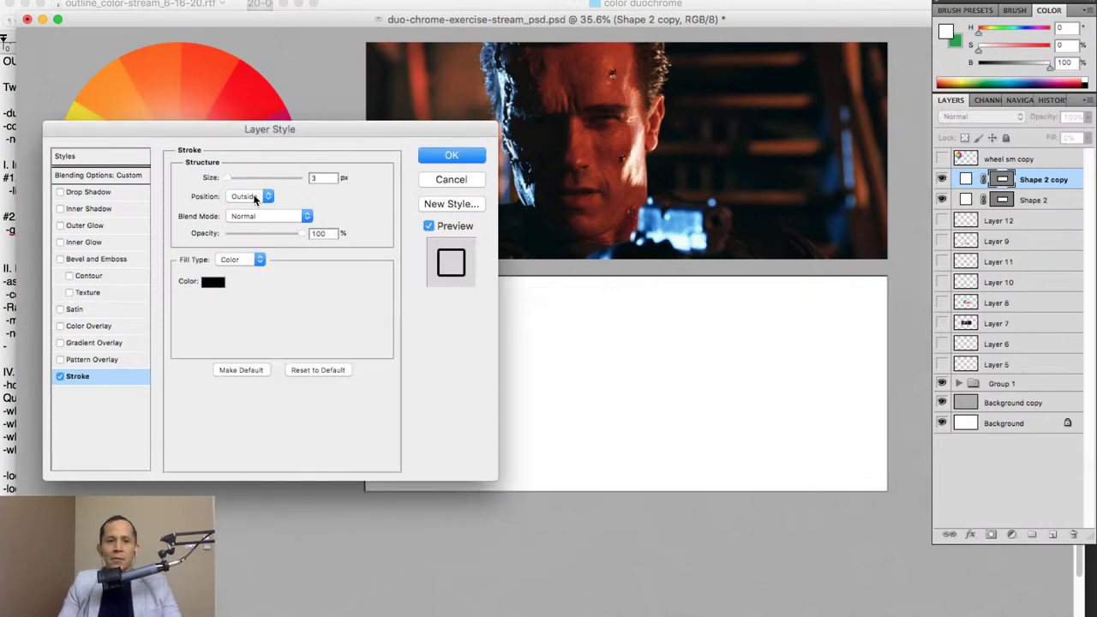
{"action": "left_click", "coordinate": [256, 197]}
{"action": "left_click", "coordinate": [241, 206]}
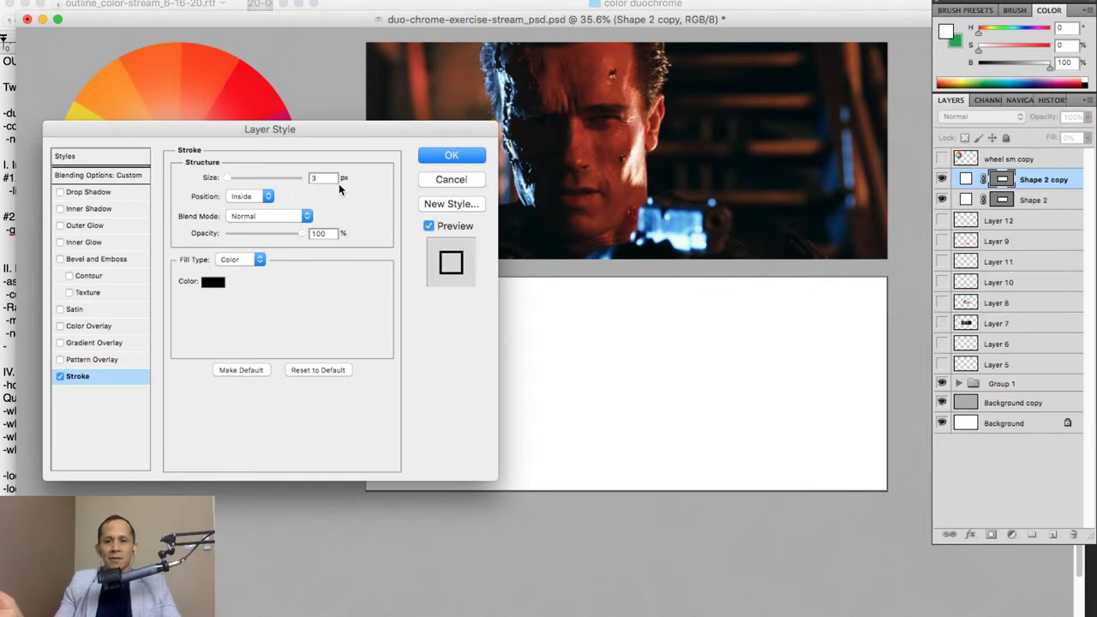
{"action": "left_click_drag", "start_coordinate": [231, 177], "coordinate": [237, 177]}
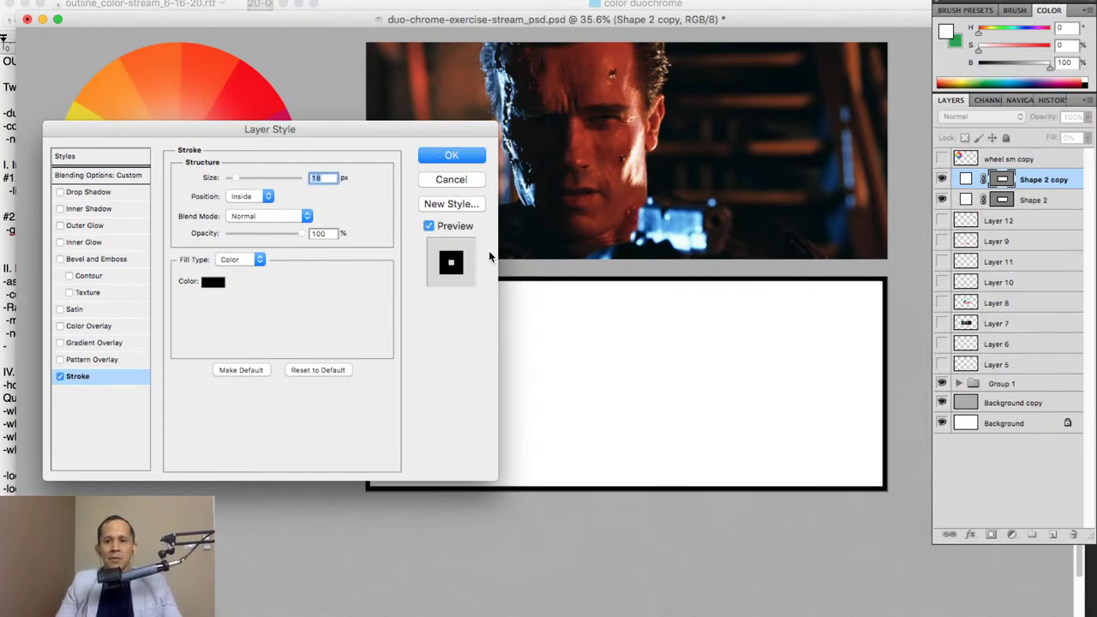
{"action": "left_click", "coordinate": [470, 159]}
{"action": "key", "text": "super+t"}
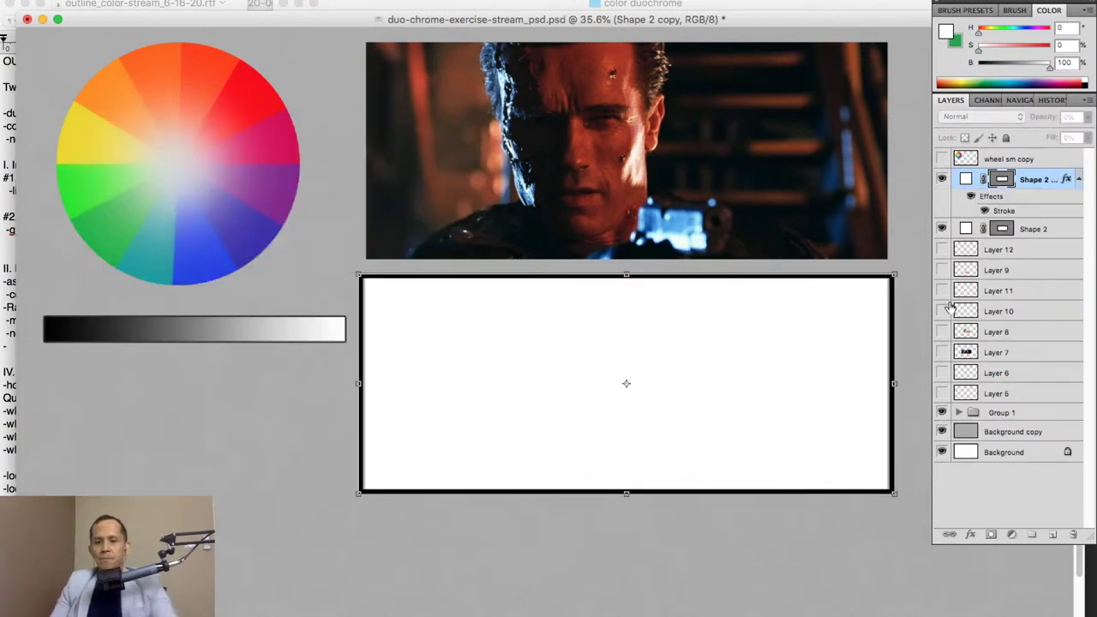
{"action": "key", "text": "Return"}
Recolor the Shape 2 rectangle with the gray sampled from the canvas background.
{"action": "double_click", "coordinate": [966, 230]}
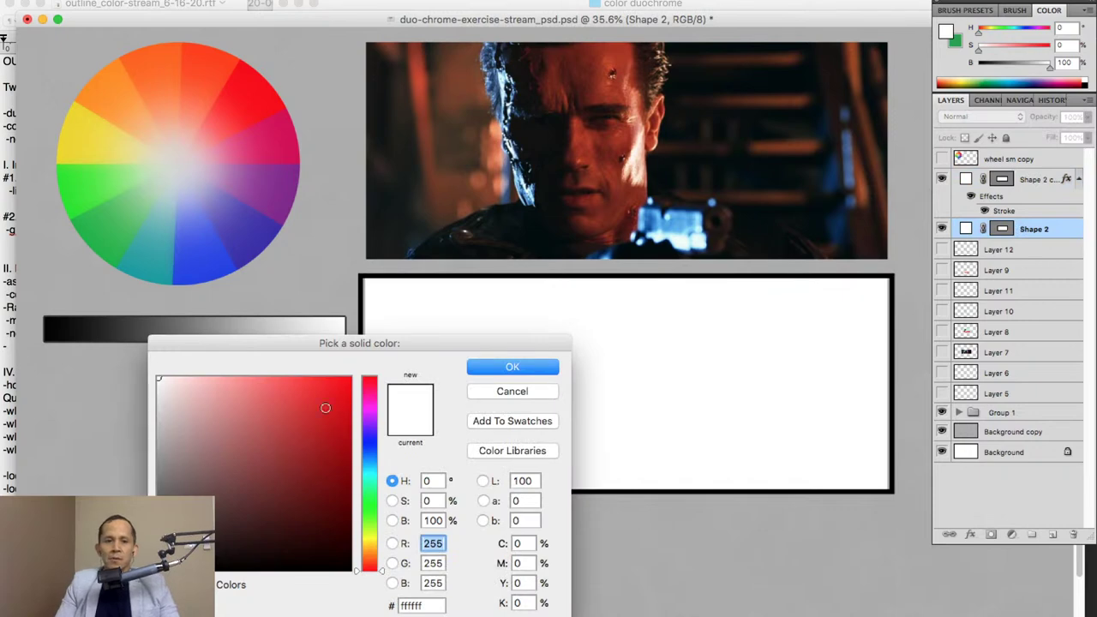
{"action": "left_click", "coordinate": [692, 537]}
{"action": "key", "text": "Return"}
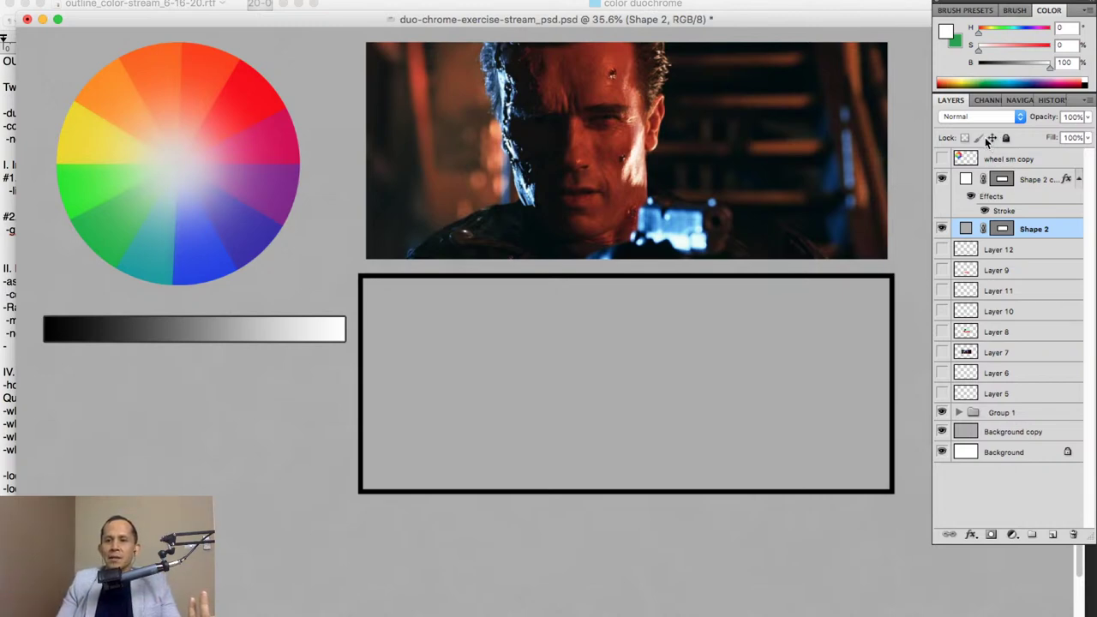
Add a new layer above the frame and set the foreground color to black by lowering brightness to 0%.
{"action": "left_click", "coordinate": [1031, 186]}
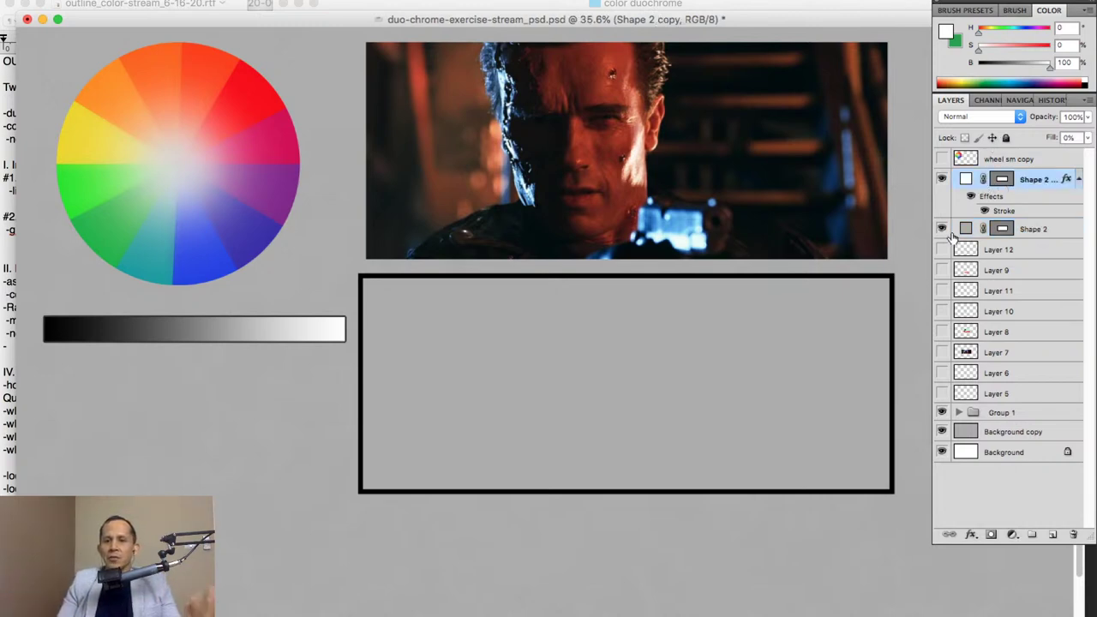
{"action": "left_click", "coordinate": [1052, 534]}
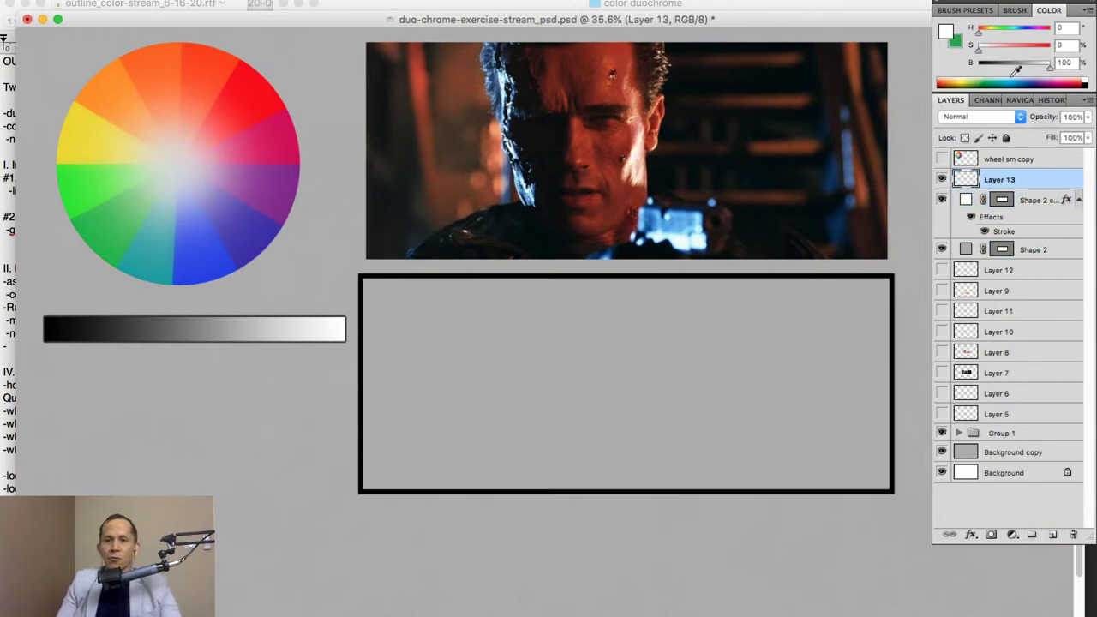
{"action": "left_click_drag", "start_coordinate": [1023, 67], "coordinate": [975, 66]}
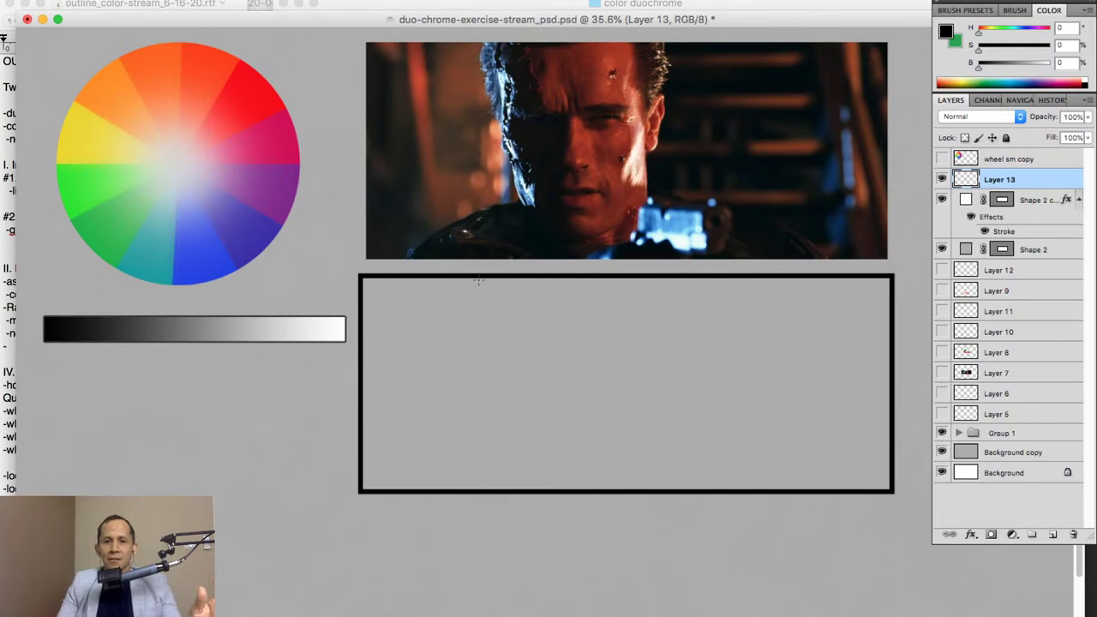
Sketch the two sides of the man's face inside the frame with thin black strokes on Layer 13.
{"action": "left_click_drag", "start_coordinate": [480, 285], "coordinate": [496, 389]}
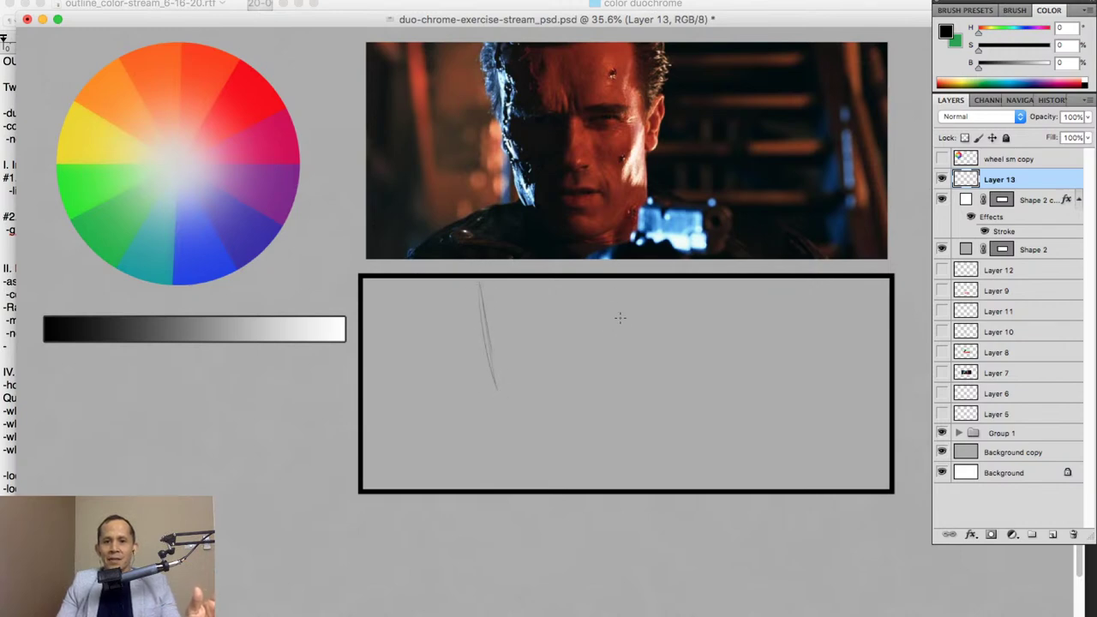
{"action": "left_click_drag", "start_coordinate": [624, 296], "coordinate": [627, 375]}
{"action": "left_click_drag", "start_coordinate": [623, 316], "coordinate": [627, 393]}
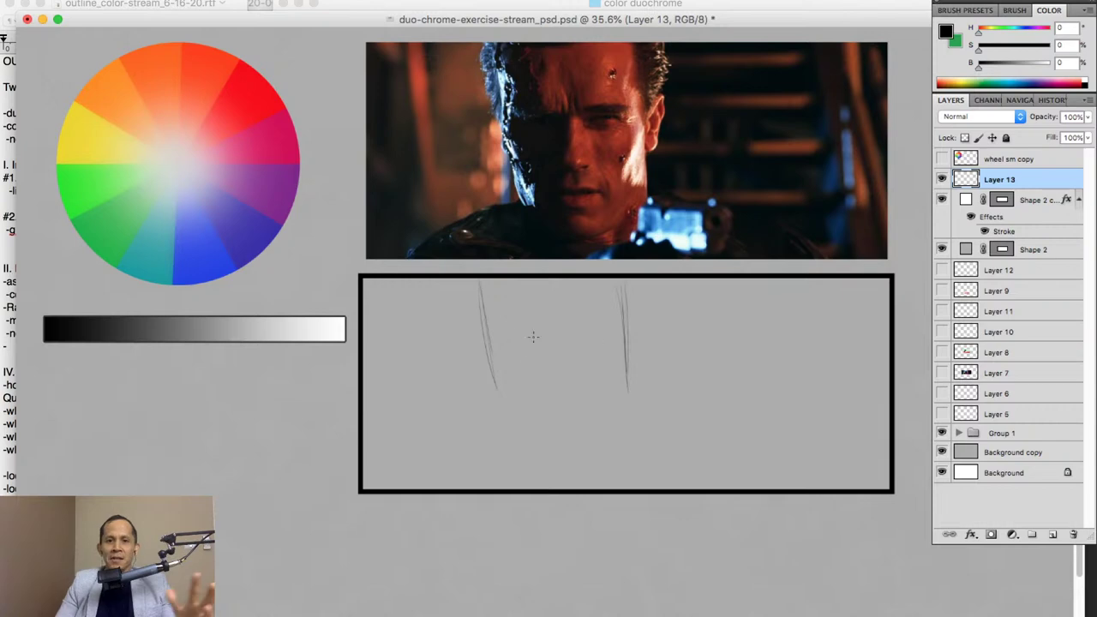
{"action": "left_click_drag", "start_coordinate": [480, 305], "coordinate": [504, 415]}
{"action": "left_click_drag", "start_coordinate": [482, 360], "coordinate": [492, 399]}
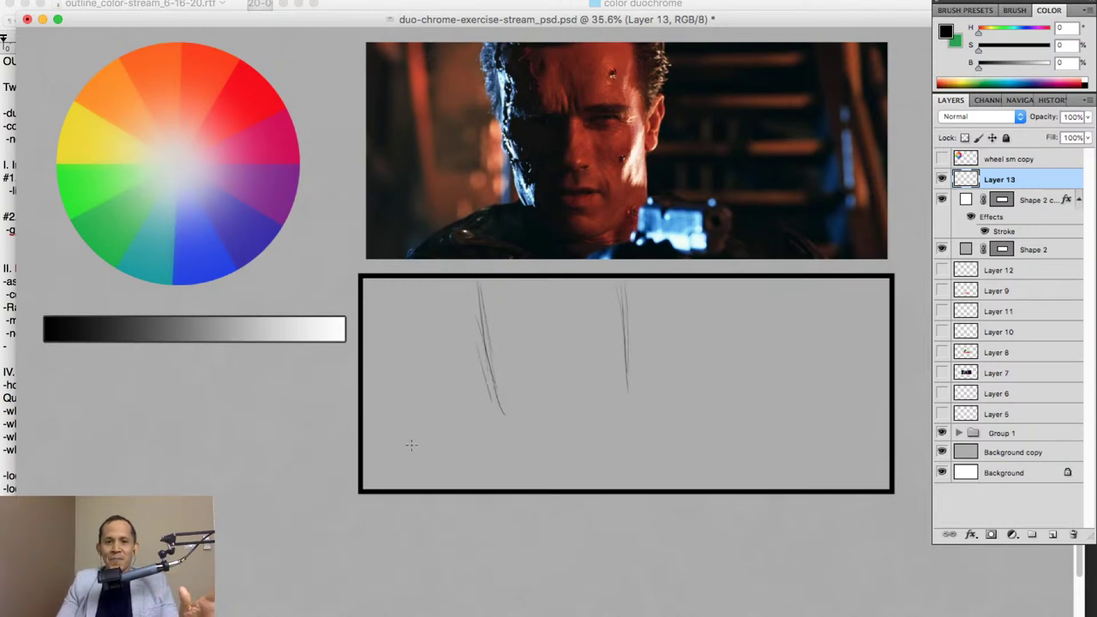
Sketch the man's sloping shoulders and the blocky outline of the pistol and gripping hand beside his neck on Layer 13.
{"action": "mouse_move", "coordinate": [411, 444]}
{"action": "left_mouse_down"}
{"action": "mouse_move", "coordinate": [380, 502]}
{"action": "mouse_move", "coordinate": [451, 426]}
{"action": "mouse_move", "coordinate": [501, 413]}
{"action": "left_mouse_up"}
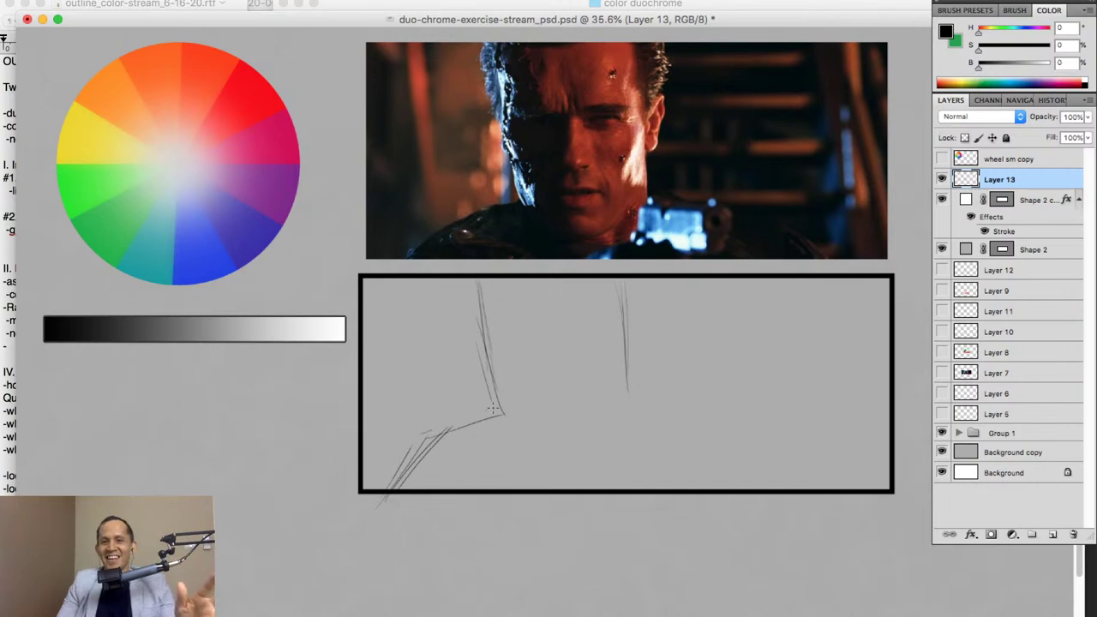
{"action": "left_click_drag", "start_coordinate": [432, 429], "coordinate": [484, 415]}
{"action": "left_click_drag", "start_coordinate": [622, 396], "coordinate": [620, 442]}
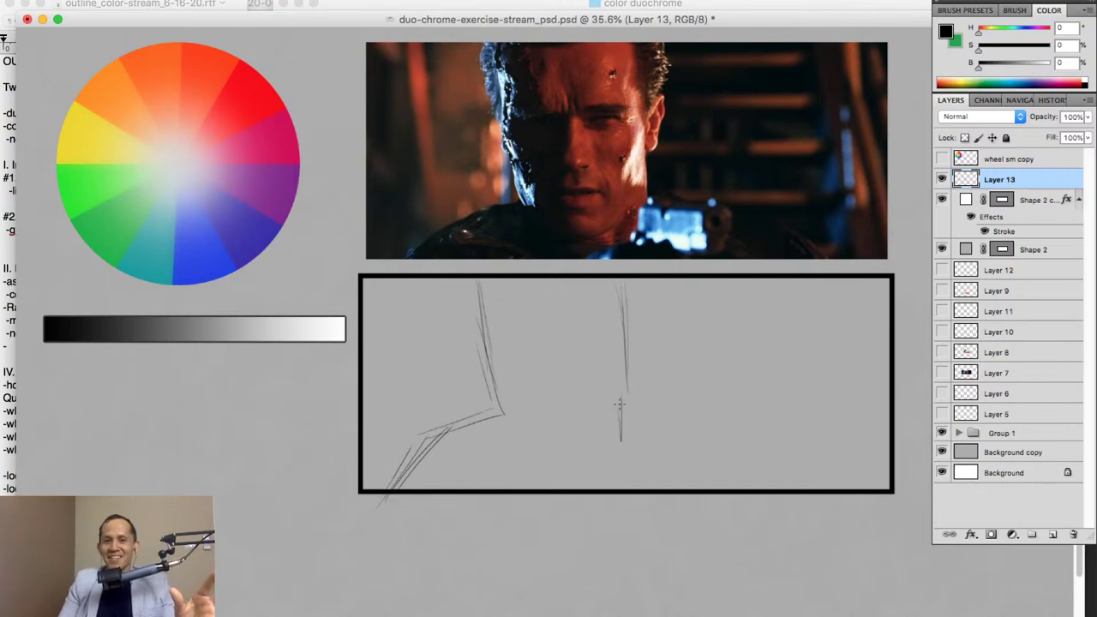
{"action": "mouse_move", "coordinate": [675, 420]}
{"action": "left_mouse_down"}
{"action": "mouse_move", "coordinate": [619, 415]}
{"action": "mouse_move", "coordinate": [614, 466]}
{"action": "mouse_move", "coordinate": [594, 480]}
{"action": "mouse_move", "coordinate": [612, 454]}
{"action": "left_mouse_up"}
{"action": "left_click_drag", "start_coordinate": [597, 477], "coordinate": [649, 456]}
{"action": "mouse_move", "coordinate": [684, 424]}
{"action": "left_mouse_down"}
{"action": "mouse_move", "coordinate": [665, 426]}
{"action": "mouse_move", "coordinate": [718, 418]}
{"action": "mouse_move", "coordinate": [708, 473]}
{"action": "left_mouse_up"}
{"action": "mouse_move", "coordinate": [685, 424]}
{"action": "left_mouse_down"}
{"action": "mouse_move", "coordinate": [690, 475]}
{"action": "mouse_move", "coordinate": [674, 475]}
{"action": "mouse_move", "coordinate": [775, 445]}
{"action": "mouse_move", "coordinate": [829, 487]}
{"action": "left_mouse_up"}
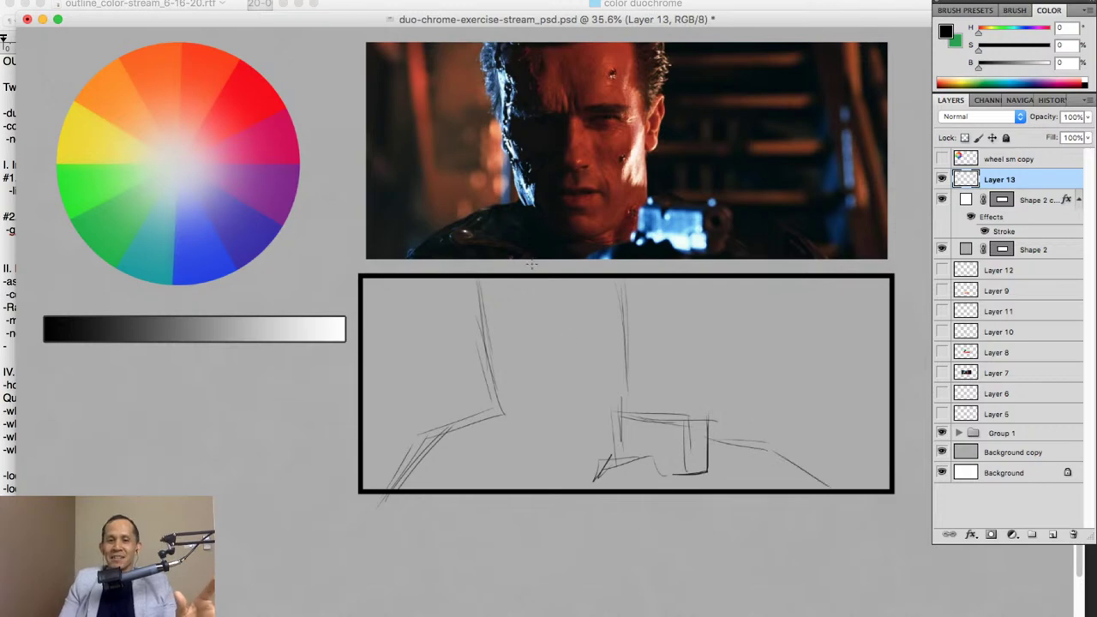
Add both ears and a horizontal eye line to the head, and extend the hand contours under the pistol.
{"action": "left_click_drag", "start_coordinate": [634, 319], "coordinate": [642, 362]}
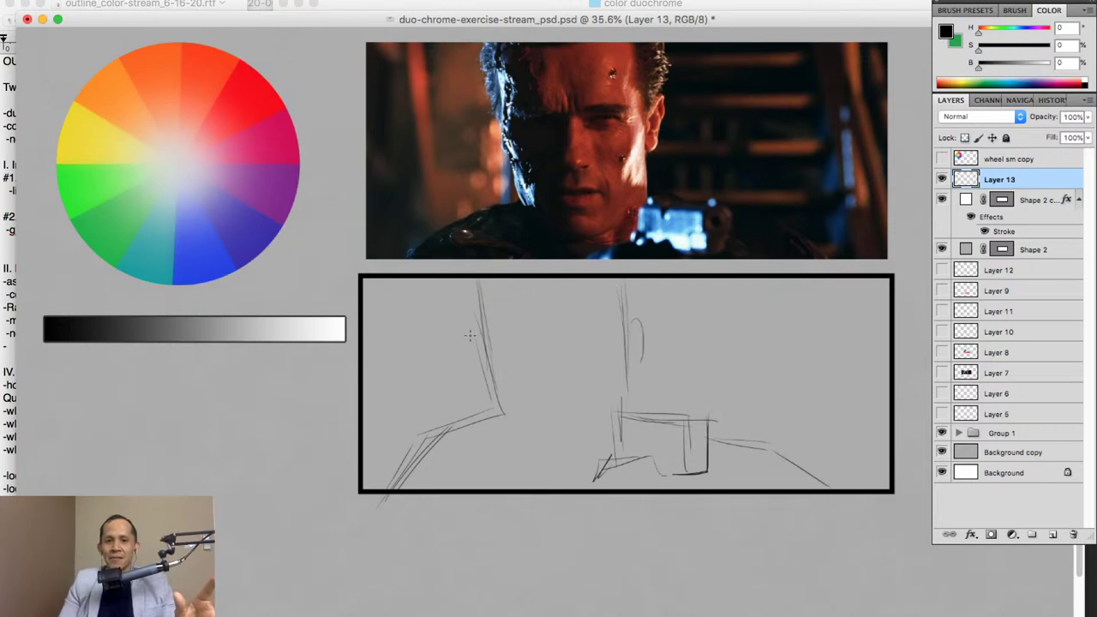
{"action": "mouse_move", "coordinate": [469, 335]}
{"action": "left_mouse_down"}
{"action": "mouse_move", "coordinate": [479, 360]}
{"action": "mouse_move", "coordinate": [631, 333]}
{"action": "mouse_move", "coordinate": [624, 410]}
{"action": "left_mouse_up"}
{"action": "left_click_drag", "start_coordinate": [633, 321], "coordinate": [638, 360]}
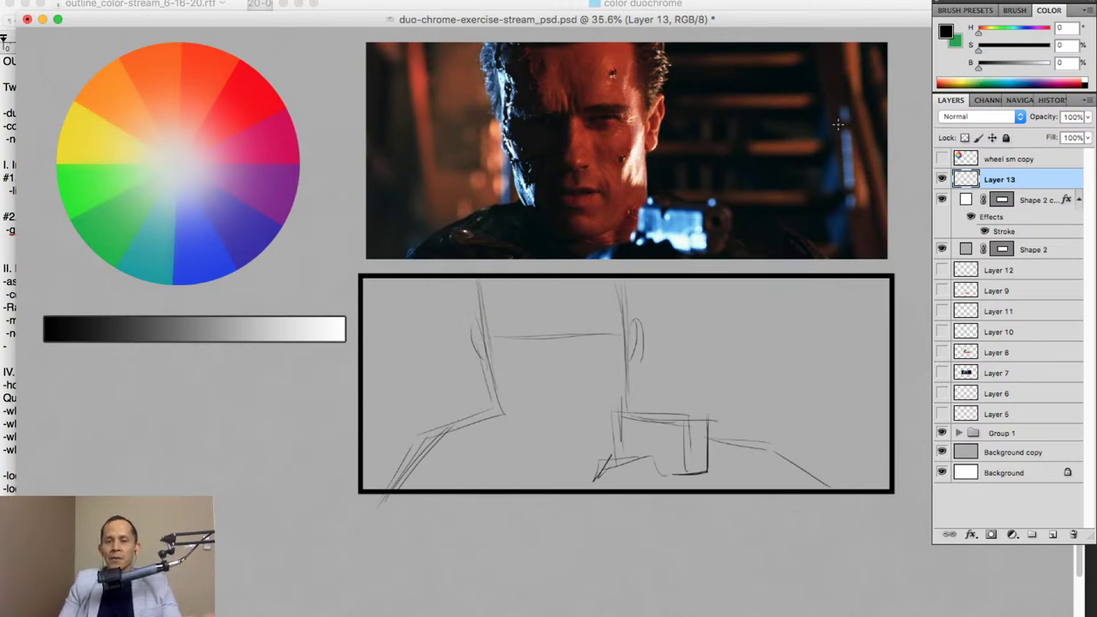
{"action": "mouse_move", "coordinate": [617, 465]}
{"action": "left_mouse_down"}
{"action": "mouse_move", "coordinate": [586, 495]}
{"action": "mouse_move", "coordinate": [621, 420]}
{"action": "left_mouse_up"}
{"action": "mouse_move", "coordinate": [699, 416]}
{"action": "left_mouse_down"}
{"action": "mouse_move", "coordinate": [623, 410]}
{"action": "mouse_move", "coordinate": [711, 425]}
{"action": "mouse_move", "coordinate": [707, 455]}
{"action": "mouse_move", "coordinate": [707, 420]}
{"action": "mouse_move", "coordinate": [678, 497]}
{"action": "left_mouse_up"}
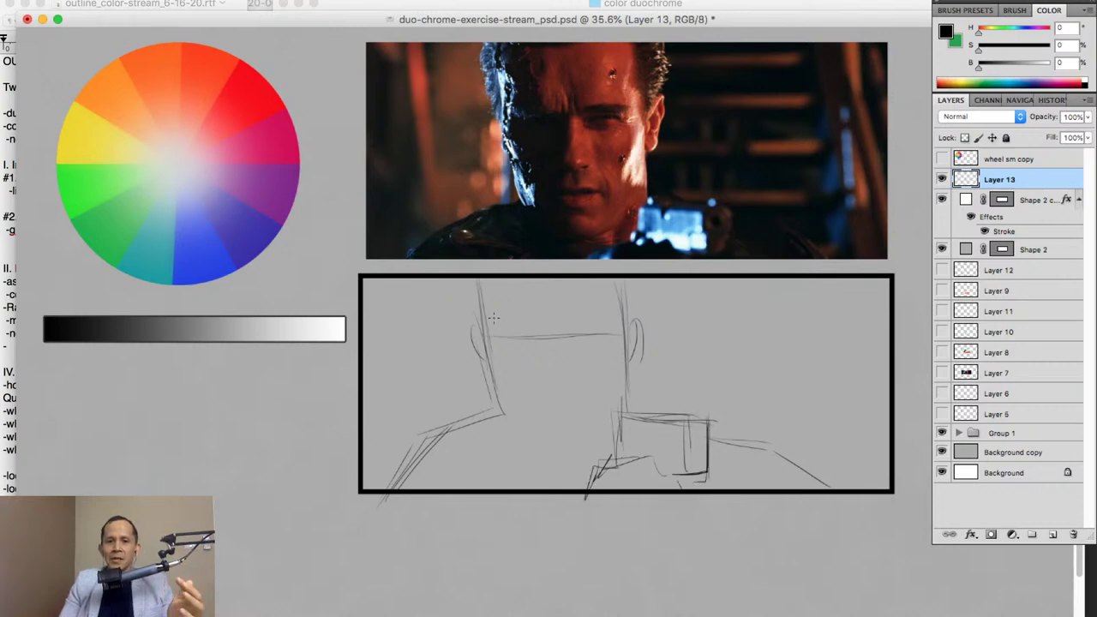
Sketch the vertical center line of the face, the brow and eyes, nose, mouth and the start of the chin.
{"action": "left_click_drag", "start_coordinate": [542, 284], "coordinate": [563, 437]}
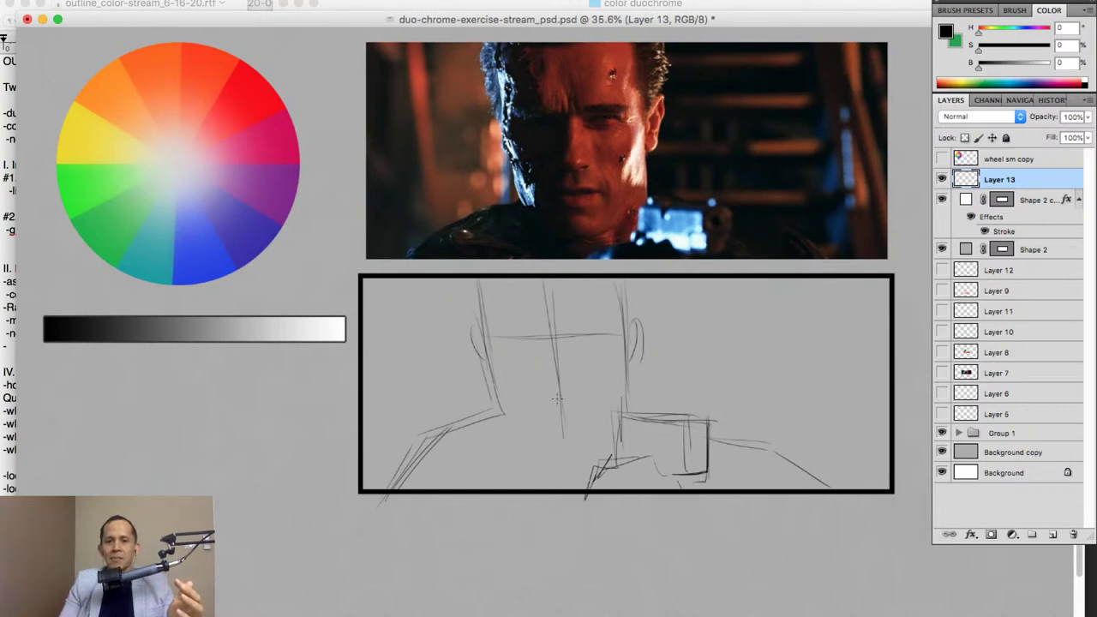
{"action": "left_click_drag", "start_coordinate": [497, 338], "coordinate": [592, 335]}
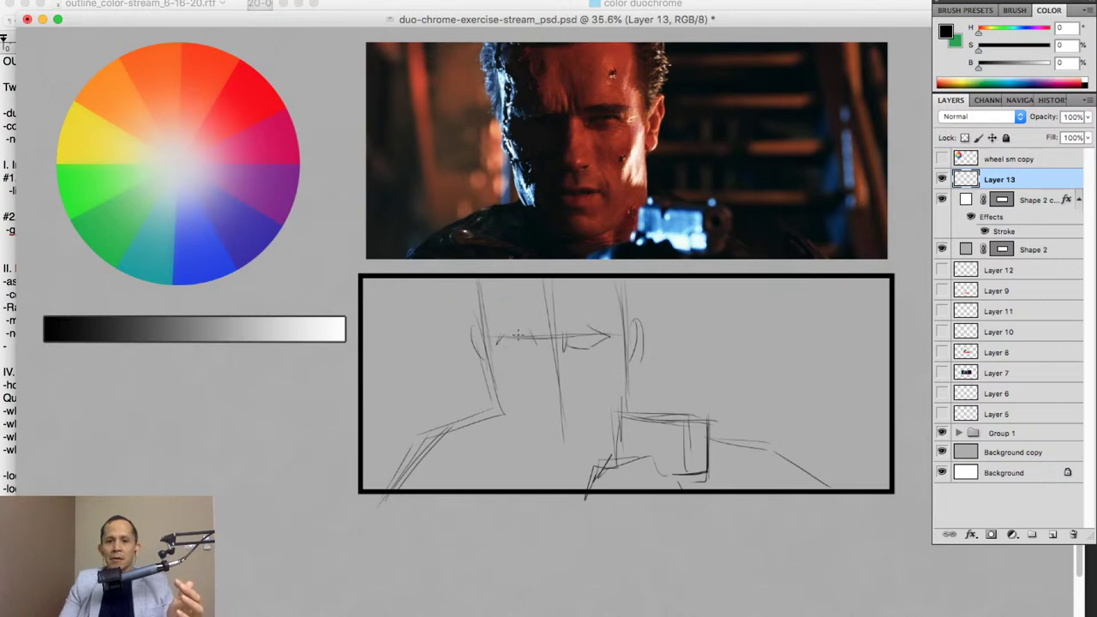
{"action": "left_click_drag", "start_coordinate": [496, 344], "coordinate": [548, 352]}
{"action": "left_click_drag", "start_coordinate": [546, 389], "coordinate": [544, 317]}
{"action": "left_click_drag", "start_coordinate": [563, 384], "coordinate": [551, 402]}
{"action": "left_click_drag", "start_coordinate": [514, 432], "coordinate": [557, 460]}
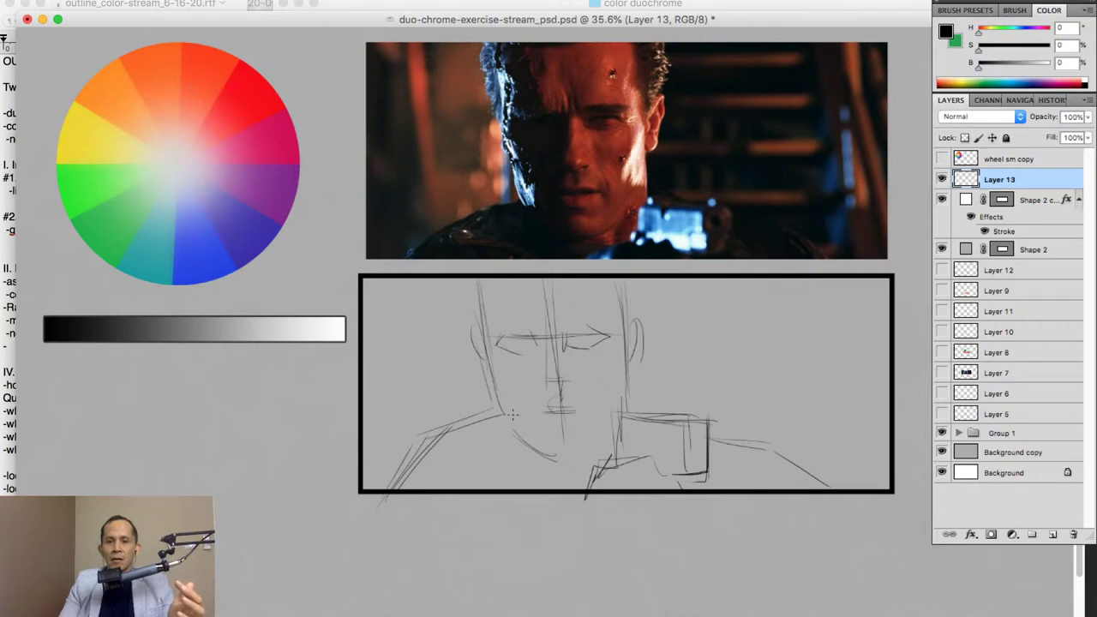
Sketch the hair and hairline, firm up the jaw and cheek contours, and add jacket folds on the shoulder.
{"action": "mouse_move", "coordinate": [483, 319]}
{"action": "left_mouse_down"}
{"action": "mouse_move", "coordinate": [482, 277]}
{"action": "mouse_move", "coordinate": [467, 291]}
{"action": "left_mouse_up"}
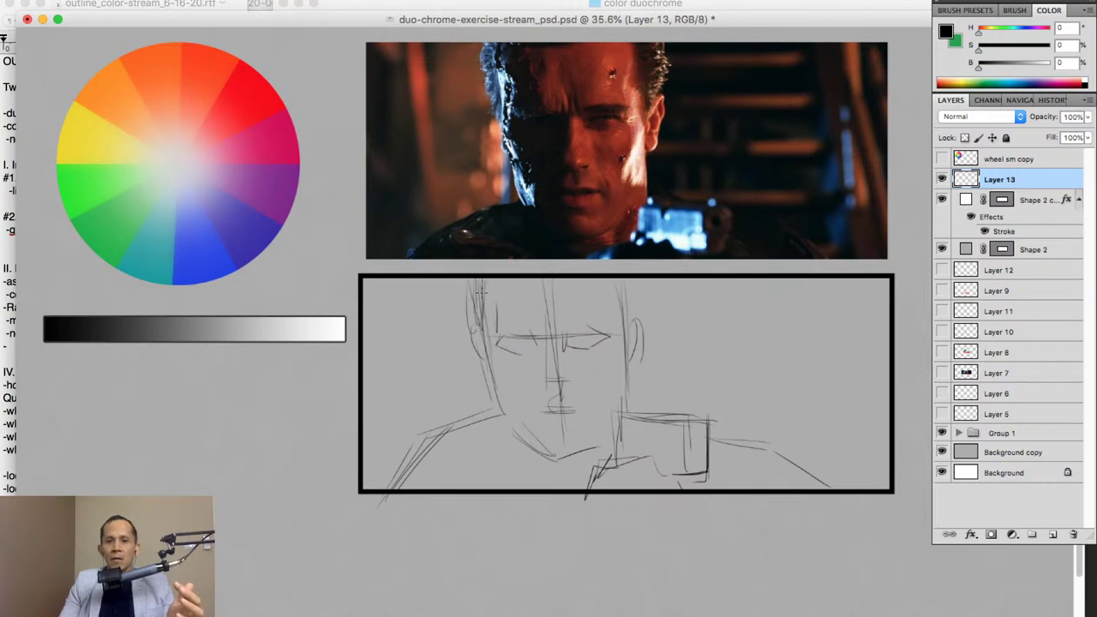
{"action": "left_click_drag", "start_coordinate": [509, 294], "coordinate": [558, 289]}
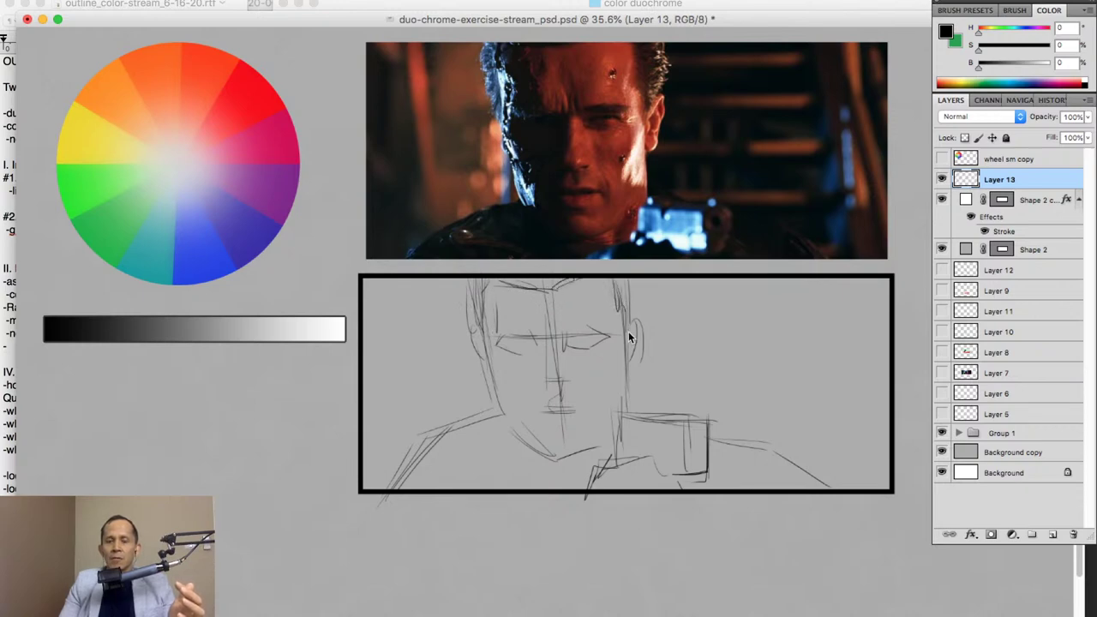
{"action": "left_click_drag", "start_coordinate": [630, 283], "coordinate": [632, 326]}
{"action": "left_click_drag", "start_coordinate": [511, 424], "coordinate": [552, 462]}
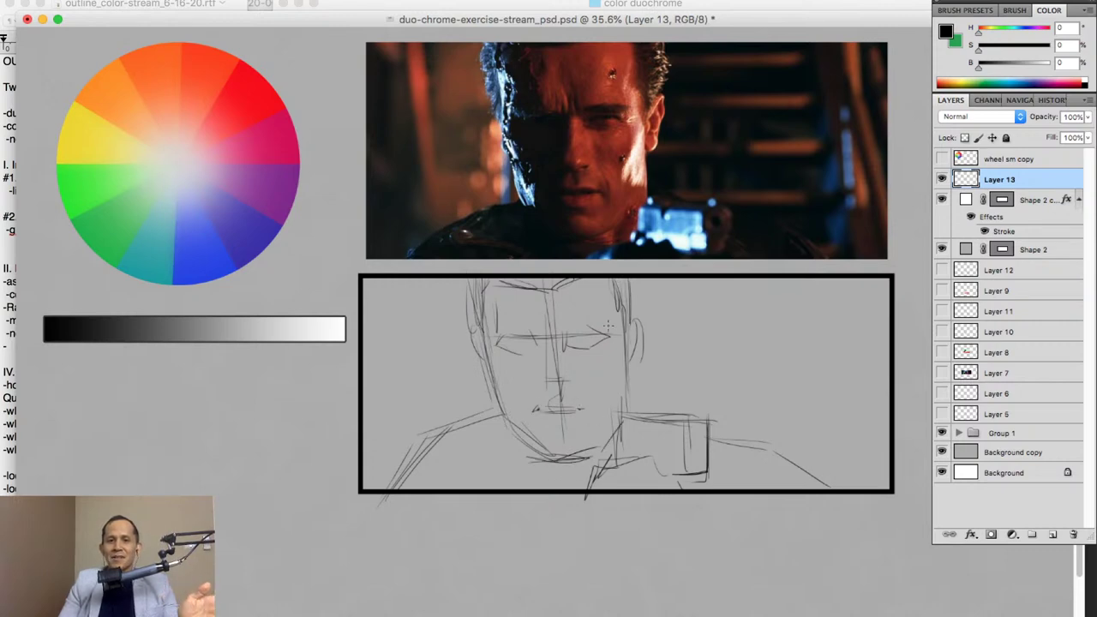
{"action": "left_click_drag", "start_coordinate": [494, 360], "coordinate": [540, 446]}
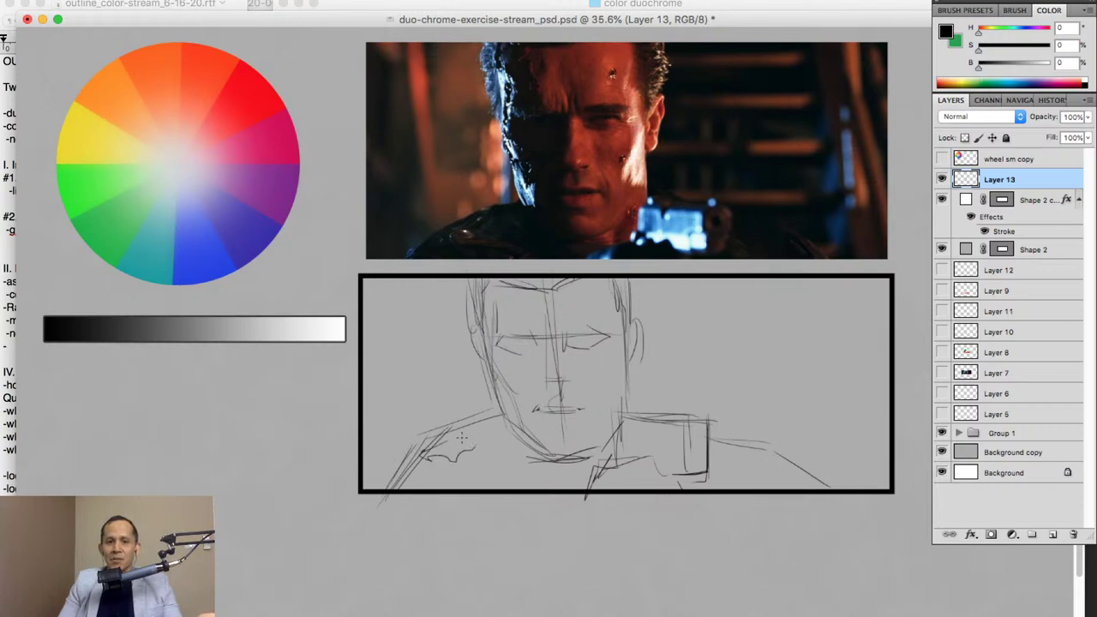
{"action": "left_click_drag", "start_coordinate": [461, 438], "coordinate": [518, 443]}
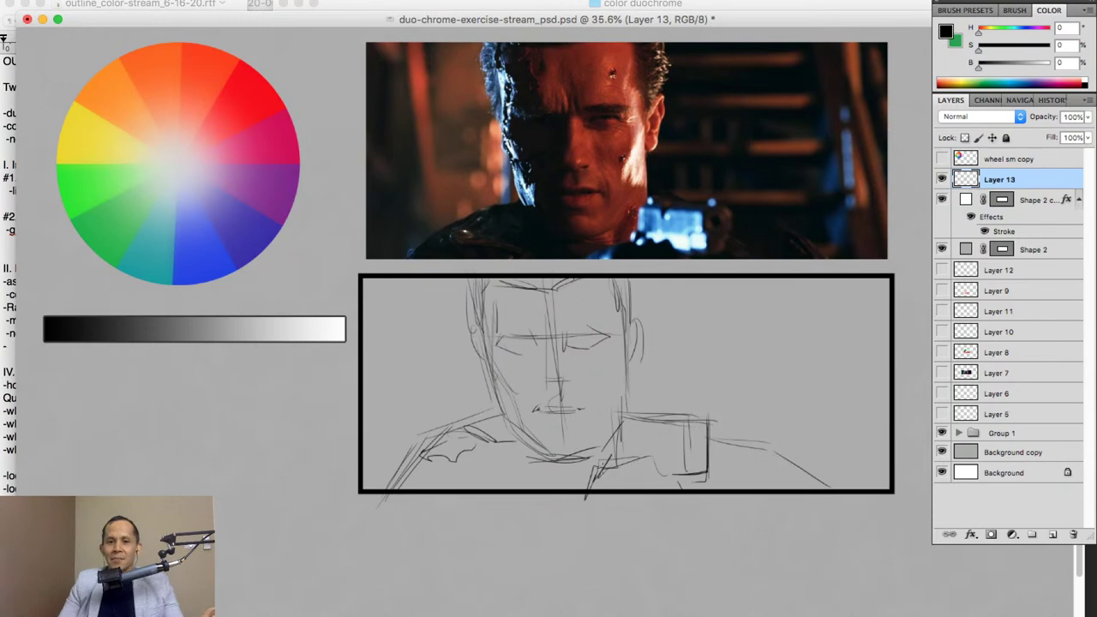
Detail the pistol with its muzzle, sights, slide lines and lower frame, and refine the hand gripping it.
{"action": "mouse_move", "coordinate": [610, 461]}
{"action": "left_mouse_down"}
{"action": "mouse_move", "coordinate": [655, 456]}
{"action": "mouse_move", "coordinate": [650, 465]}
{"action": "left_mouse_up"}
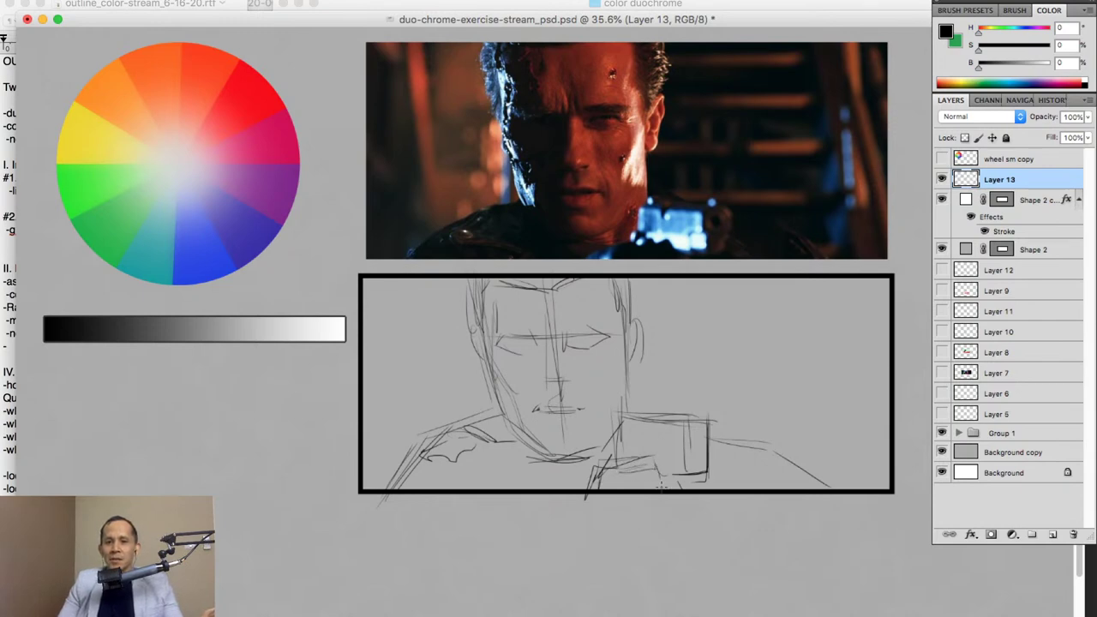
{"action": "mouse_move", "coordinate": [634, 408]}
{"action": "left_mouse_down"}
{"action": "mouse_move", "coordinate": [621, 424]}
{"action": "mouse_move", "coordinate": [650, 428]}
{"action": "left_mouse_up"}
{"action": "left_click_drag", "start_coordinate": [627, 425], "coordinate": [623, 455]}
{"action": "left_click_drag", "start_coordinate": [689, 446], "coordinate": [626, 453]}
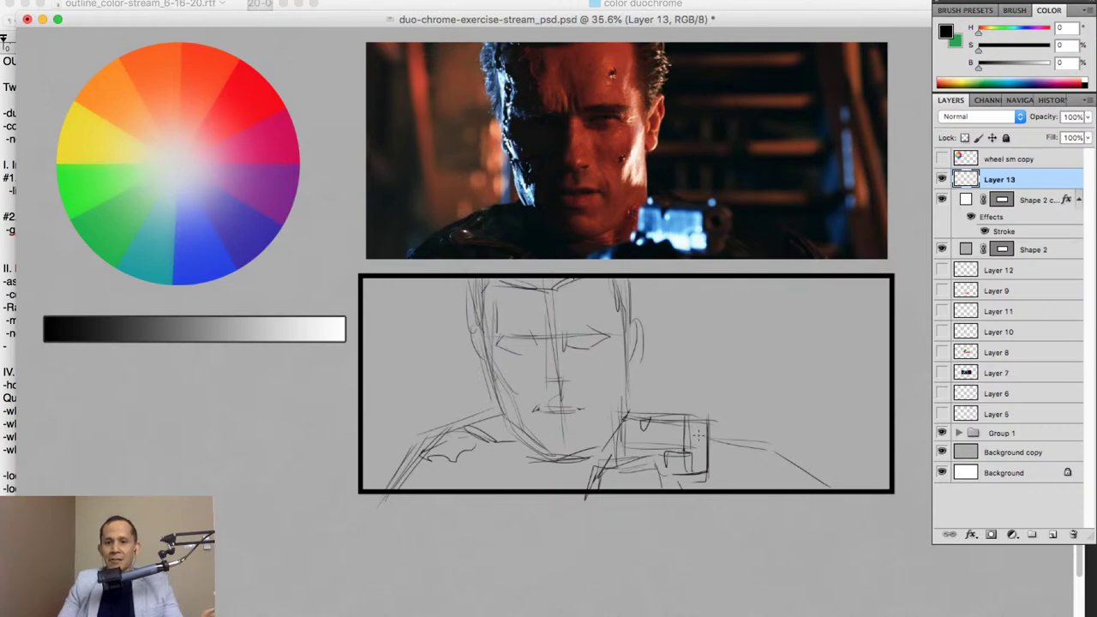
{"action": "left_click_drag", "start_coordinate": [689, 416], "coordinate": [710, 420]}
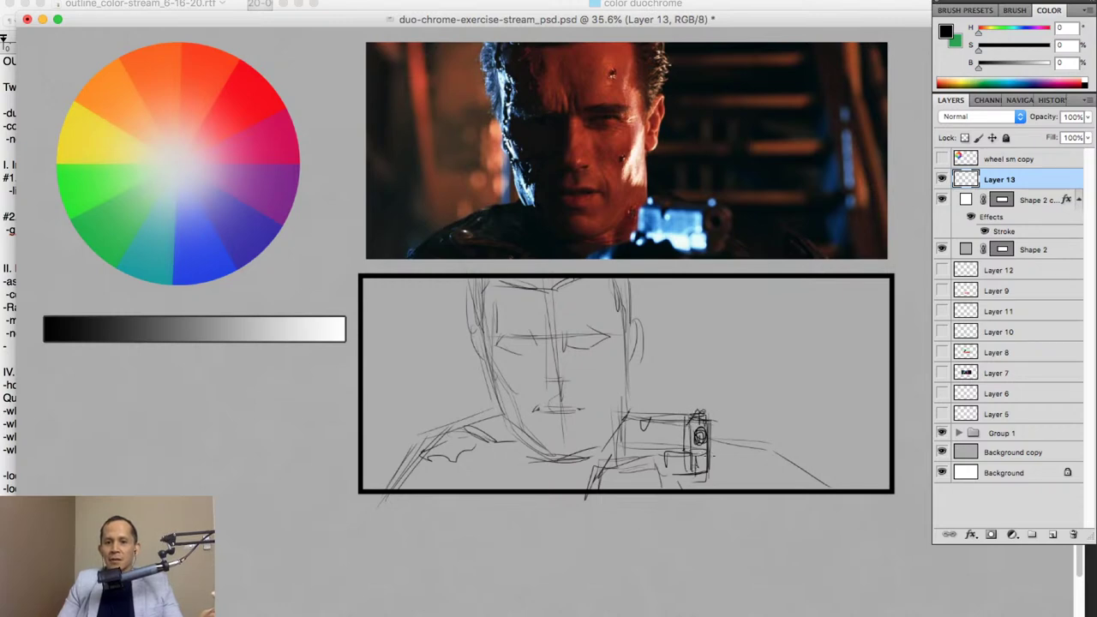
{"action": "left_click_drag", "start_coordinate": [691, 468], "coordinate": [657, 472]}
{"action": "left_click_drag", "start_coordinate": [690, 417], "coordinate": [635, 416]}
{"action": "left_click_drag", "start_coordinate": [648, 423], "coordinate": [614, 415]}
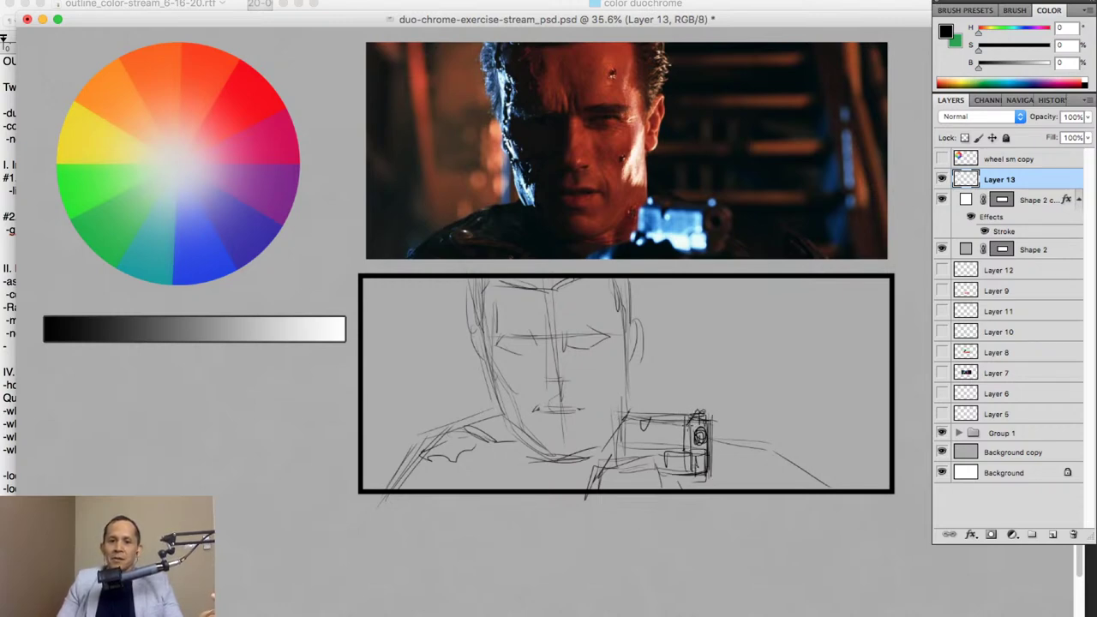
{"action": "left_click_drag", "start_coordinate": [696, 427], "coordinate": [694, 435]}
{"action": "left_click_drag", "start_coordinate": [684, 429], "coordinate": [629, 429]}
Reinforce the shoulder line beyond the pistol, and darken the inner eye corner and the side of the nose.
{"action": "left_click_drag", "start_coordinate": [806, 465], "coordinate": [776, 452]}
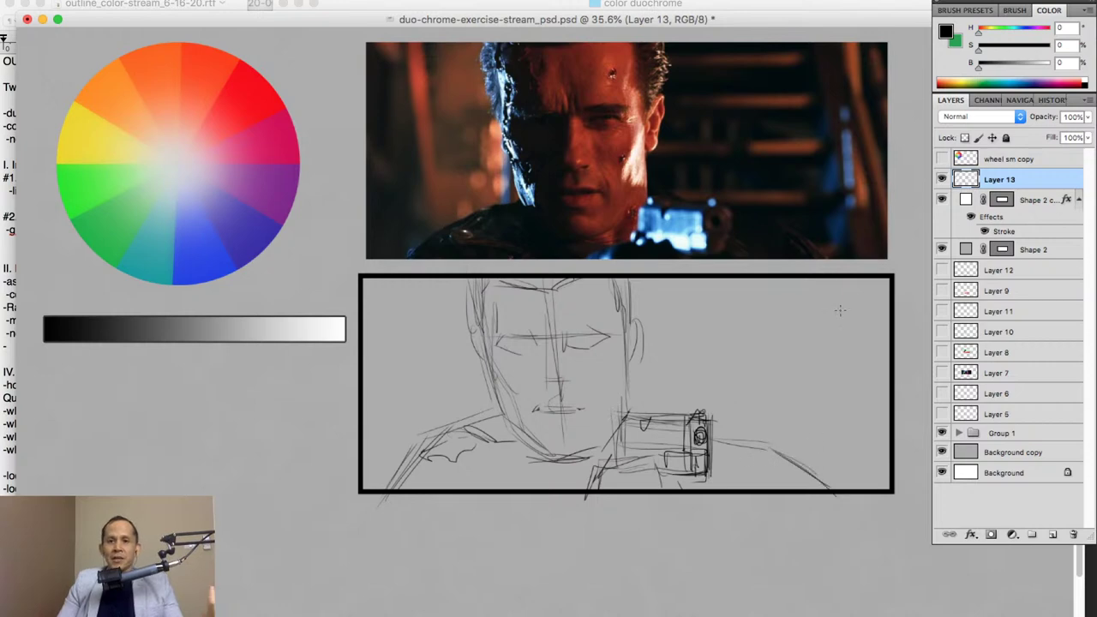
{"action": "mouse_move", "coordinate": [572, 337]}
{"action": "left_mouse_down"}
{"action": "mouse_move", "coordinate": [562, 349]}
{"action": "mouse_move", "coordinate": [584, 351]}
{"action": "left_mouse_up"}
{"action": "left_click_drag", "start_coordinate": [549, 384], "coordinate": [548, 334]}
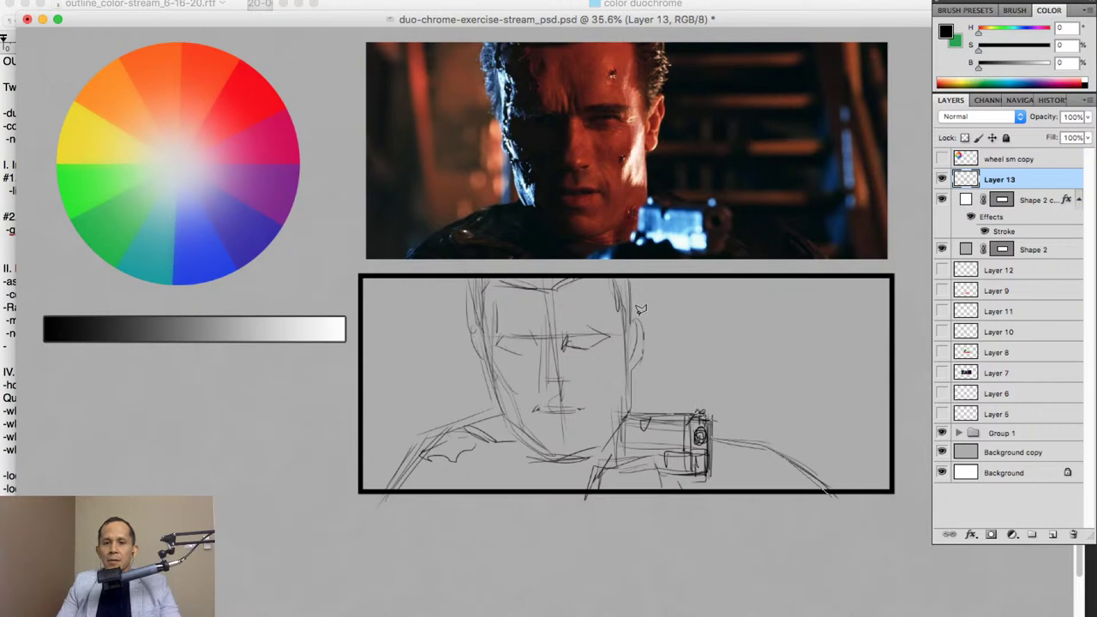
Select the figure's whole silhouette with the lasso and fill it with black on a new layer.
{"action": "left_click_drag", "start_coordinate": [631, 271], "coordinate": [472, 274]}
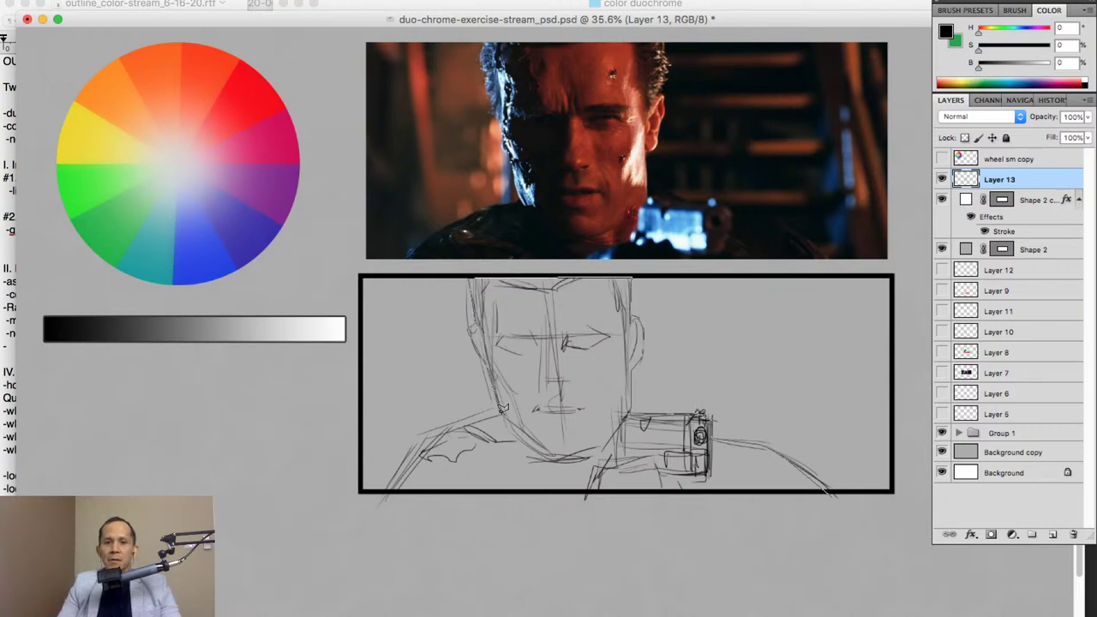
{"action": "left_click_drag", "start_coordinate": [383, 490], "coordinate": [833, 494]}
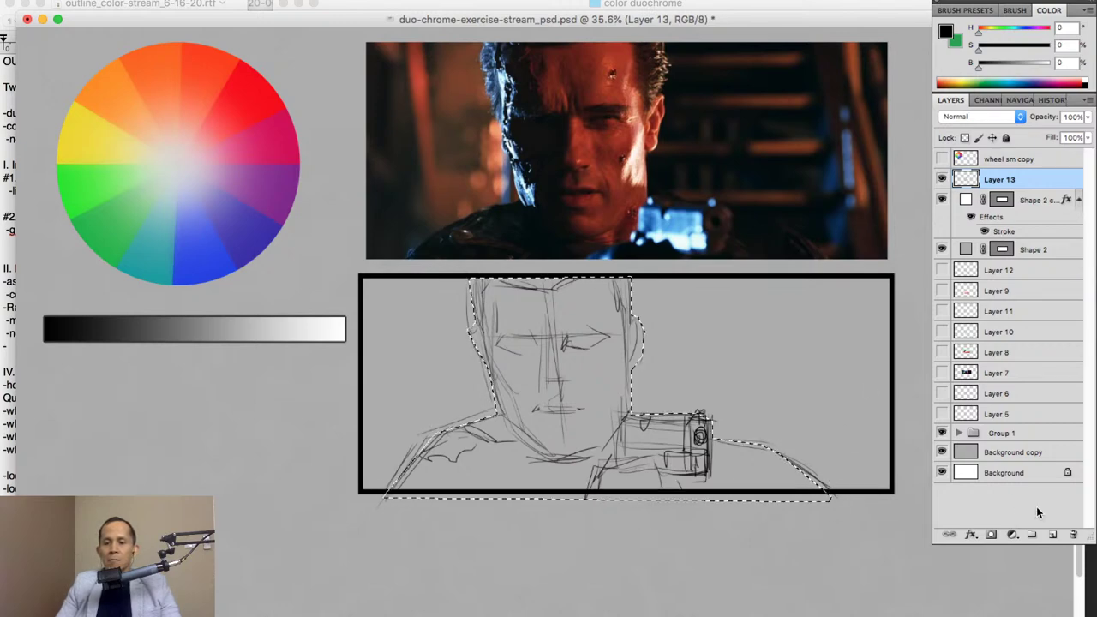
{"action": "left_click", "coordinate": [1051, 534]}
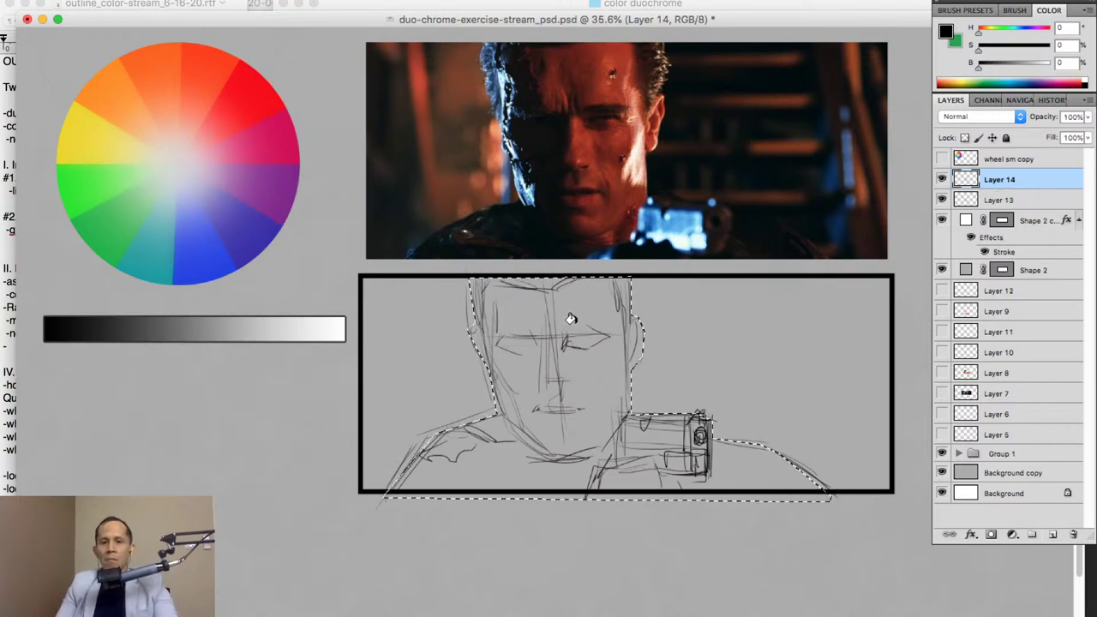
{"action": "key", "text": "alt+BackSpace"}
Lighten the black silhouette to a mid gray with Hue/Saturation, and deselect it.
{"action": "key", "text": "super+u"}
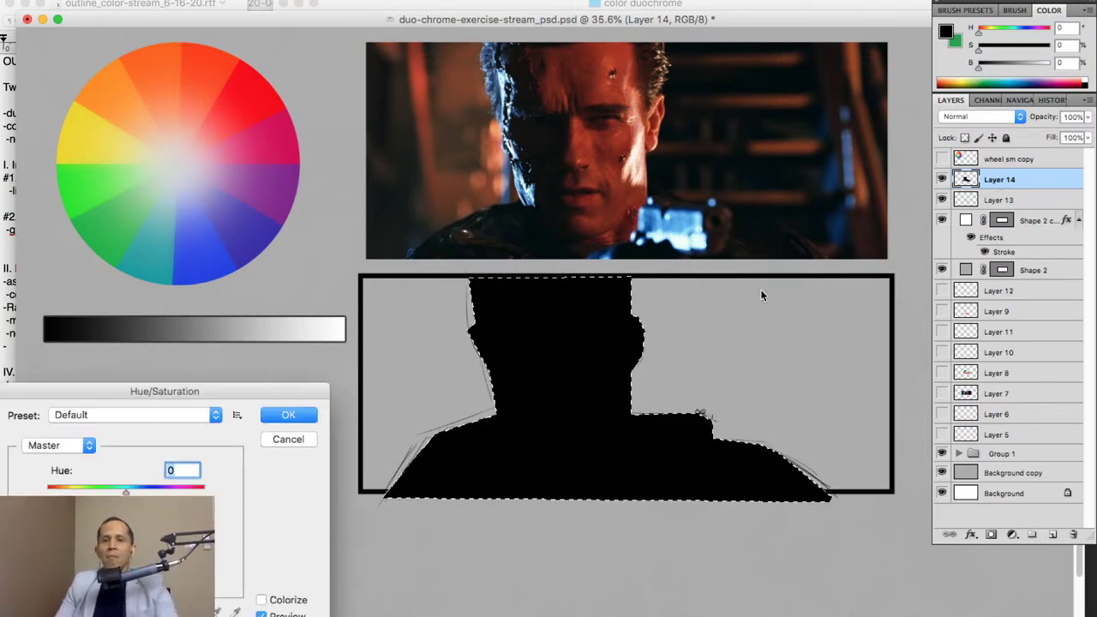
{"action": "key", "text": "Tab"}
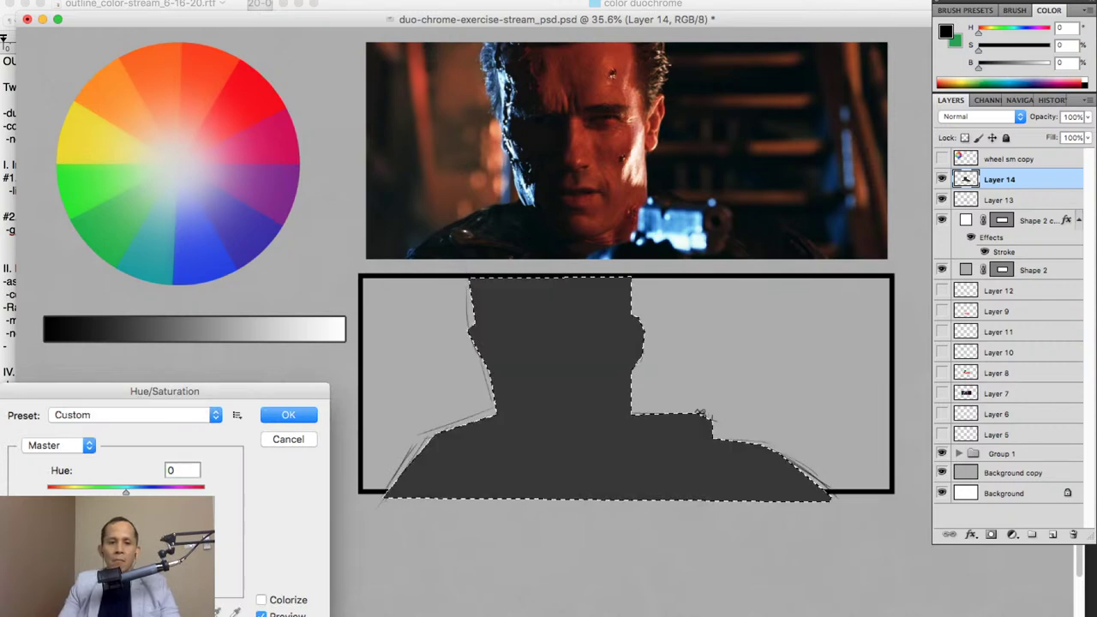
{"action": "left_click_drag", "start_coordinate": [126, 554], "coordinate": [158, 554]}
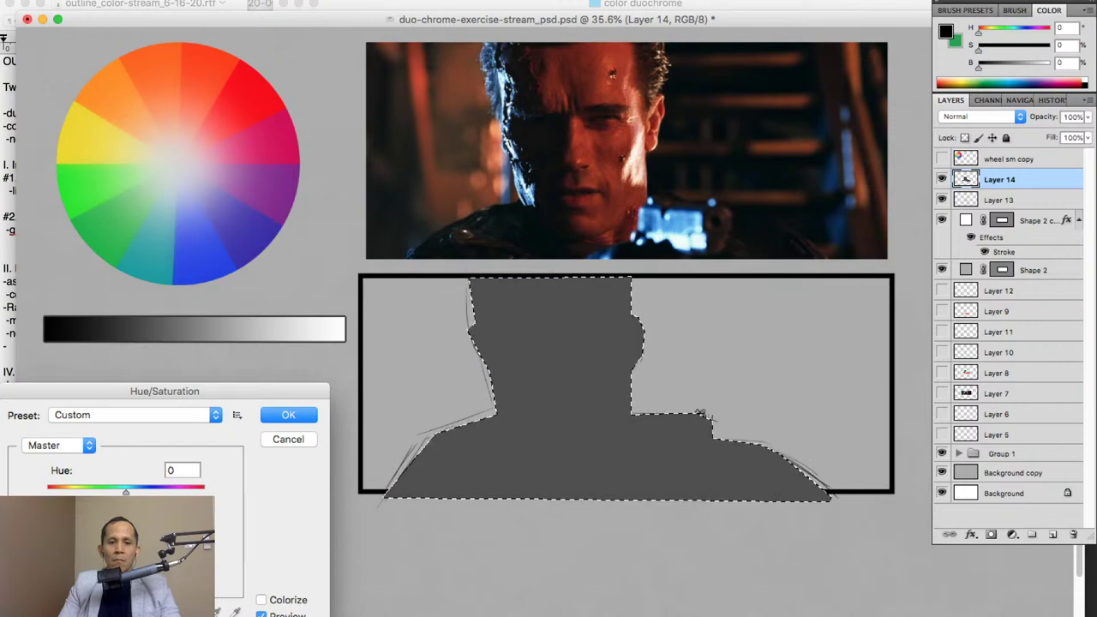
{"action": "left_click", "coordinate": [289, 416]}
{"action": "key", "text": "super+d"}
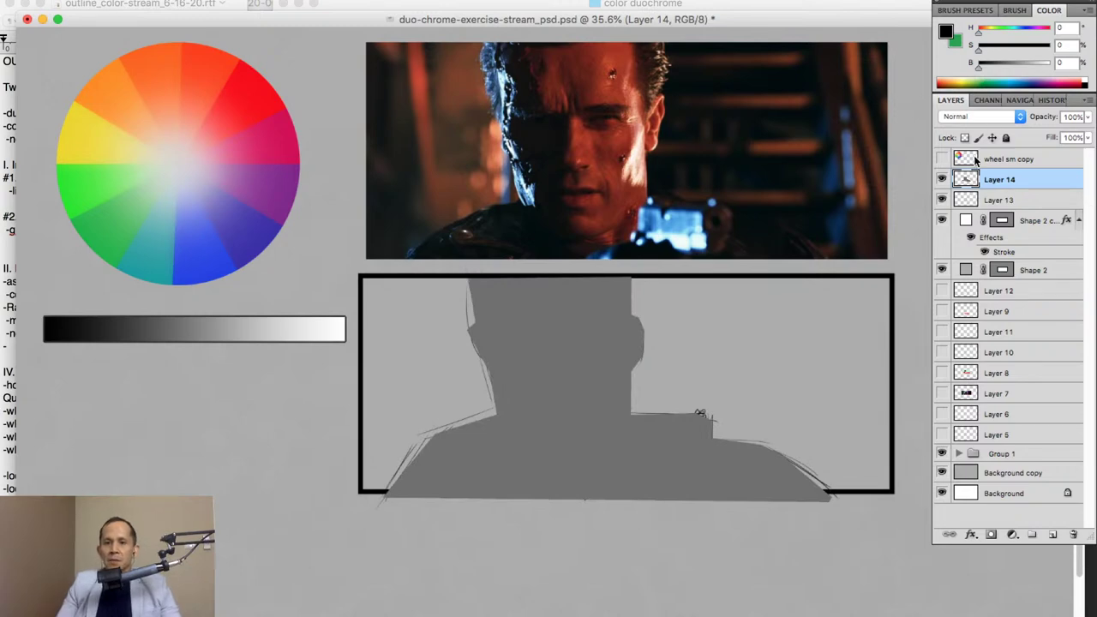
Colorize the silhouette on Layer 14 to a muted brown using Hue/Saturation with a hue of 24 and low saturation.
{"action": "key", "text": "super+u"}
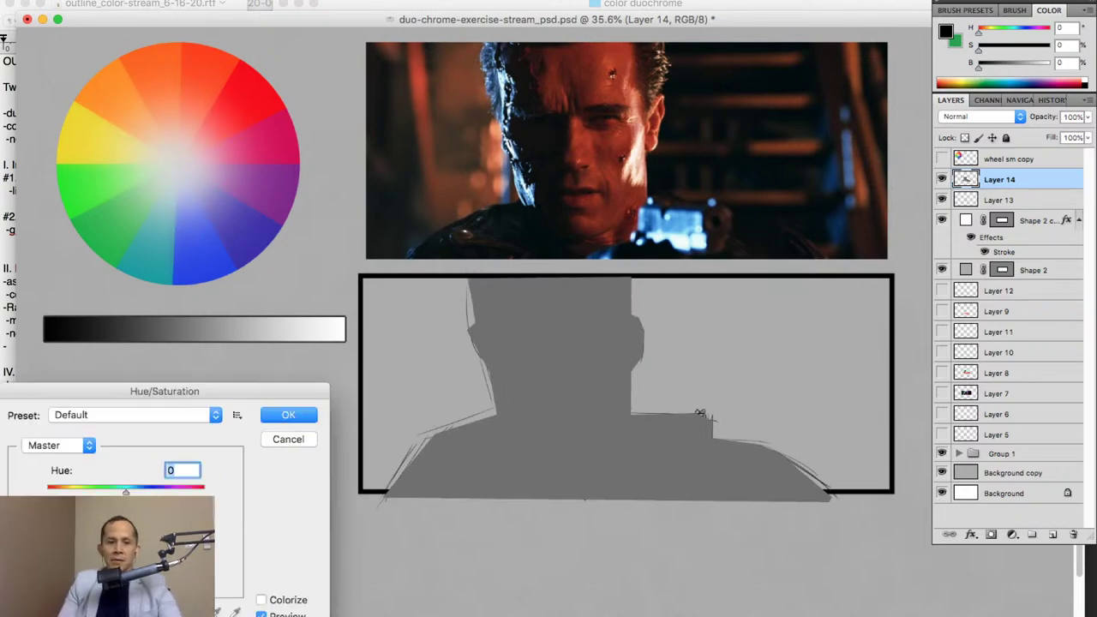
{"action": "left_click", "coordinate": [262, 599]}
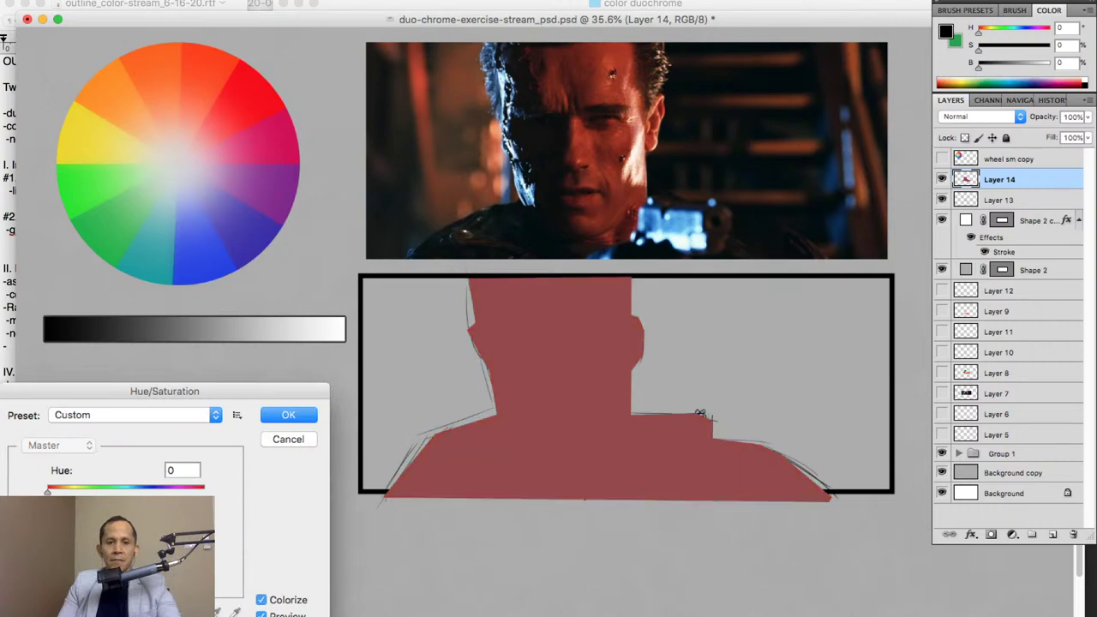
{"action": "left_click_drag", "start_coordinate": [47, 492], "coordinate": [63, 492]}
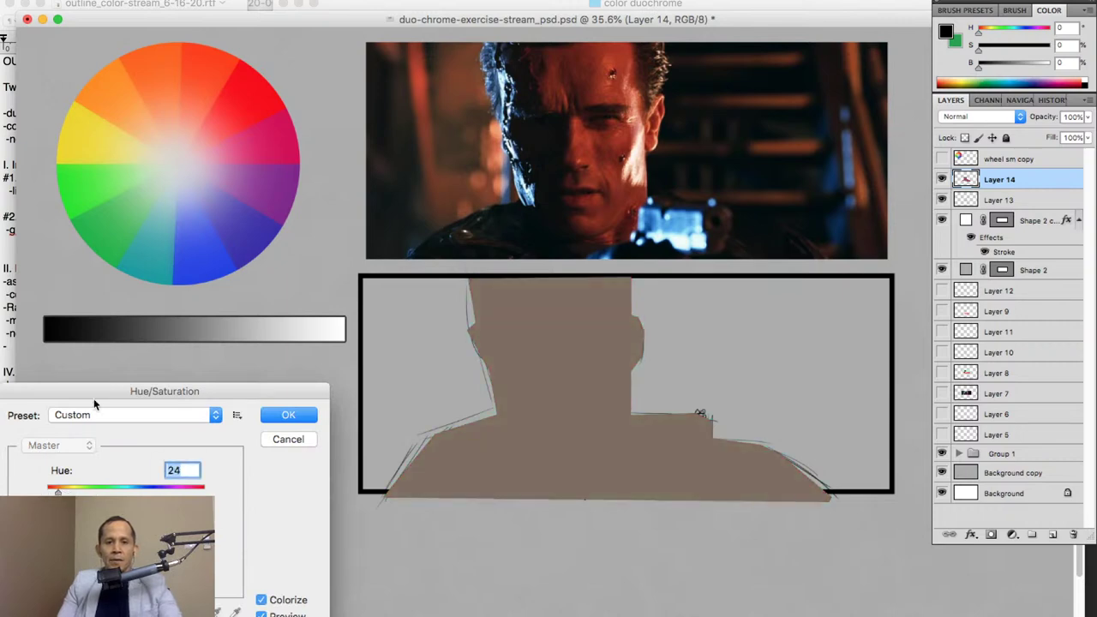
{"action": "key", "text": "Return"}
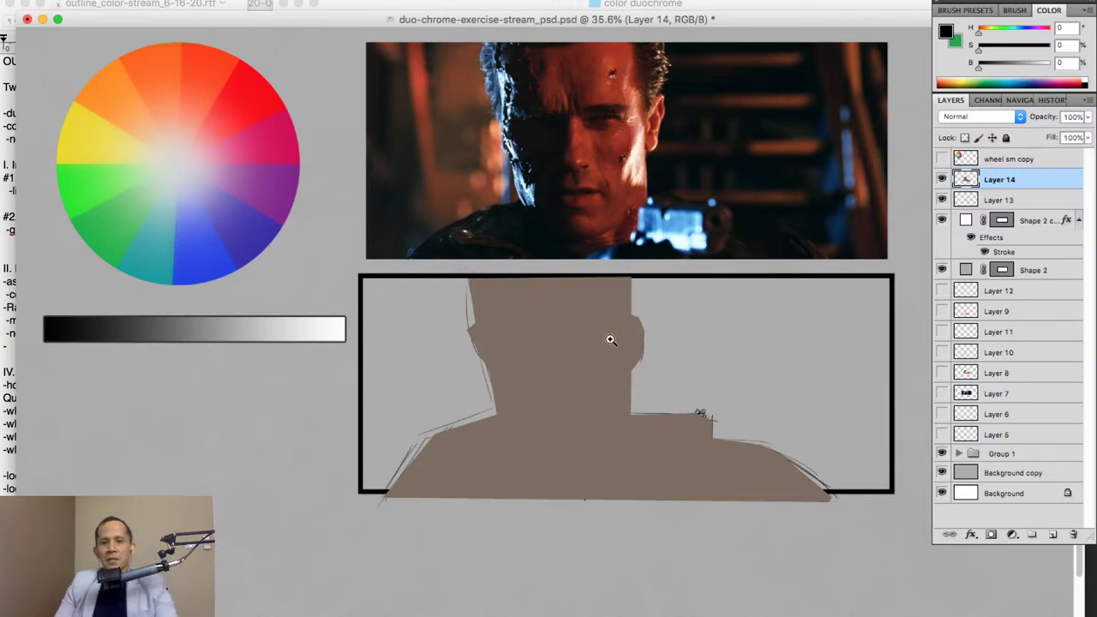
Place the Layer 13 line sketch above the Layer 14 silhouette, and hide the black frame layer Shape 2 copy.
{"action": "key", "text": "f"}
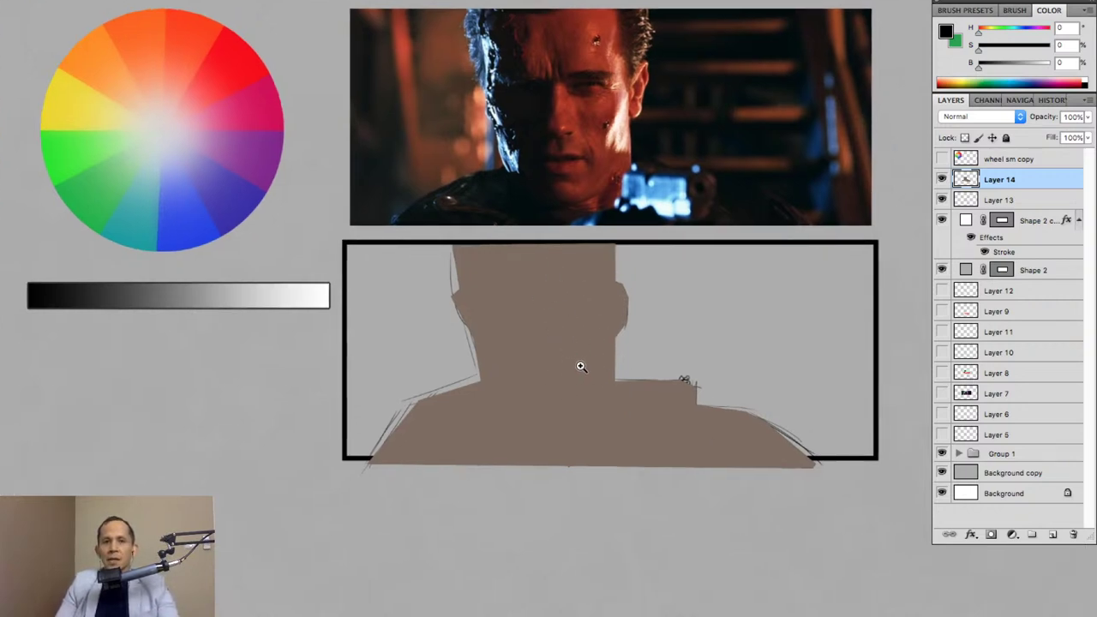
{"action": "left_click_drag", "start_coordinate": [578, 367], "coordinate": [638, 333]}
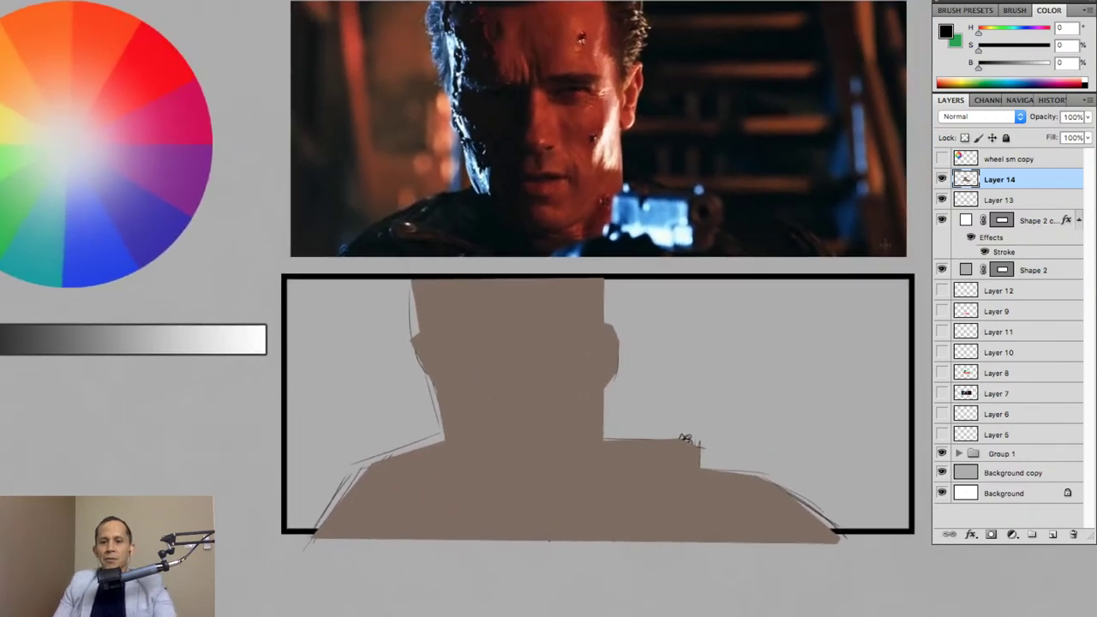
{"action": "mouse_move", "coordinate": [1000, 200]}
{"action": "left_mouse_down"}
{"action": "mouse_move", "coordinate": [1007, 187]}
{"action": "mouse_move", "coordinate": [984, 178]}
{"action": "mouse_move", "coordinate": [977, 189]}
{"action": "mouse_move", "coordinate": [1001, 192]}
{"action": "left_mouse_up"}
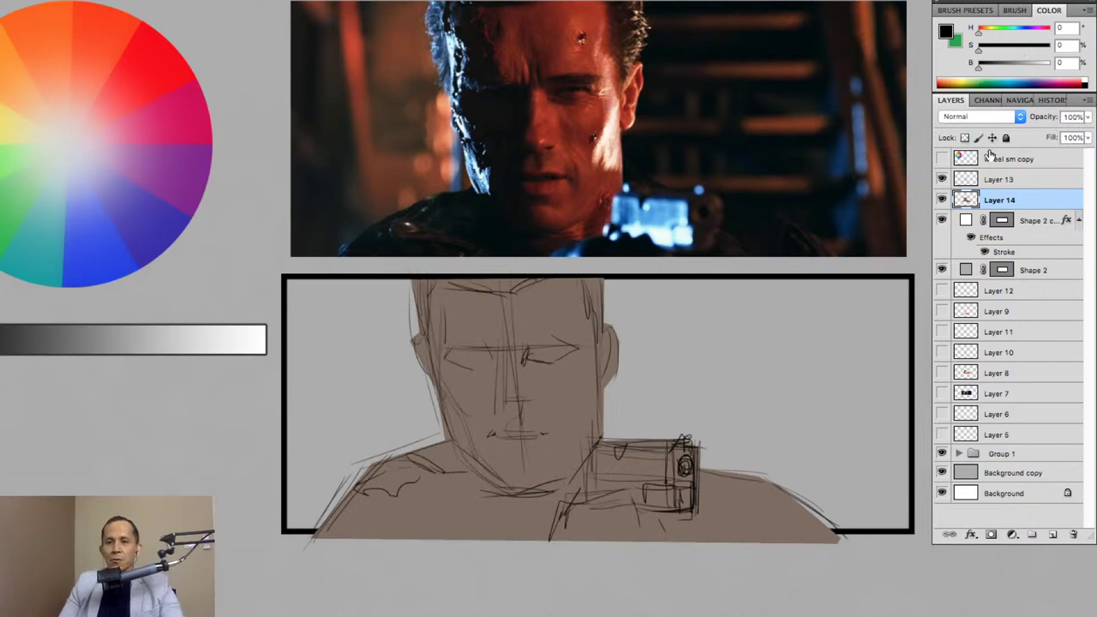
{"action": "left_click", "coordinate": [943, 221]}
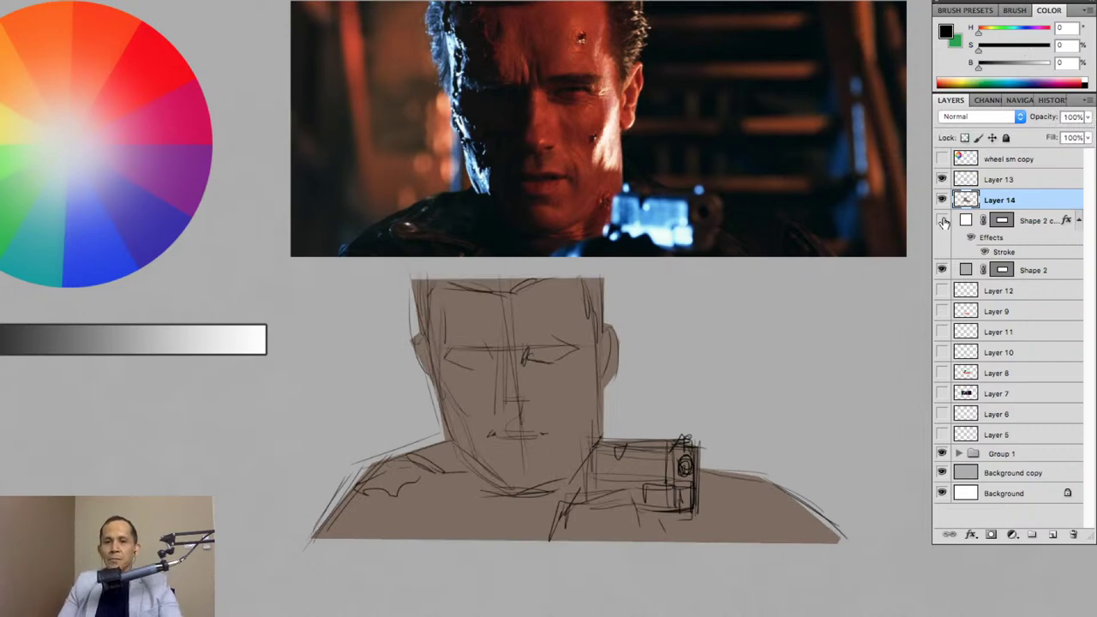
Show the black frame layer Shape 2 copy, place it above the line sketch, and mask Layer 14 to the frame's outline.
{"action": "left_click", "coordinate": [943, 221]}
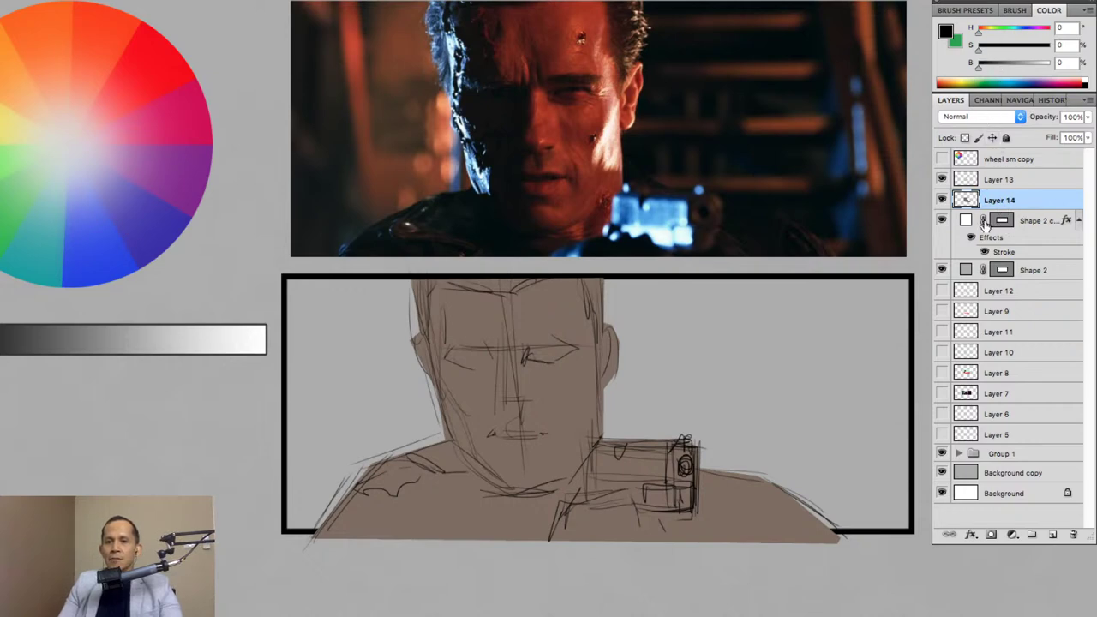
{"action": "left_click", "coordinate": [1002, 270], "text": "ctrl"}
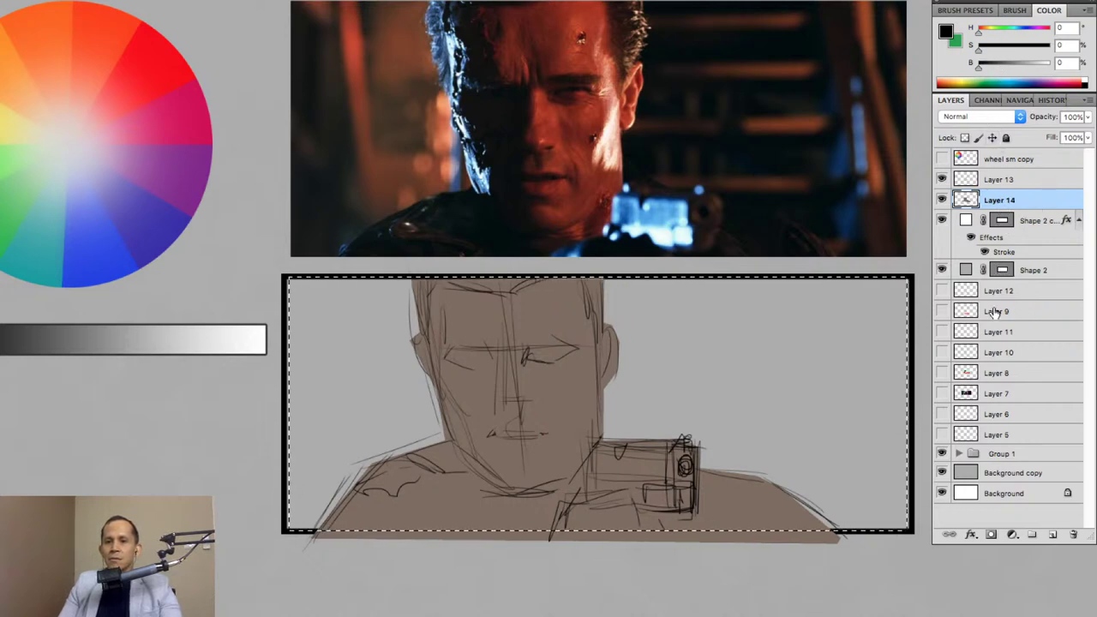
{"action": "left_click", "coordinate": [1001, 221], "text": "ctrl"}
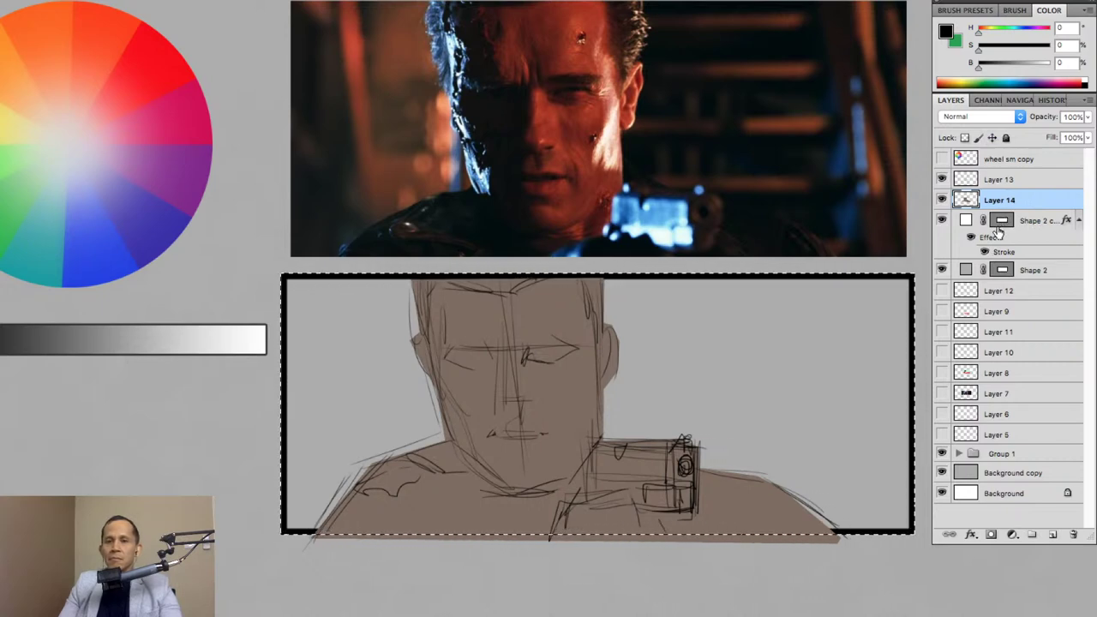
{"action": "left_click_drag", "start_coordinate": [997, 232], "coordinate": [1024, 187]}
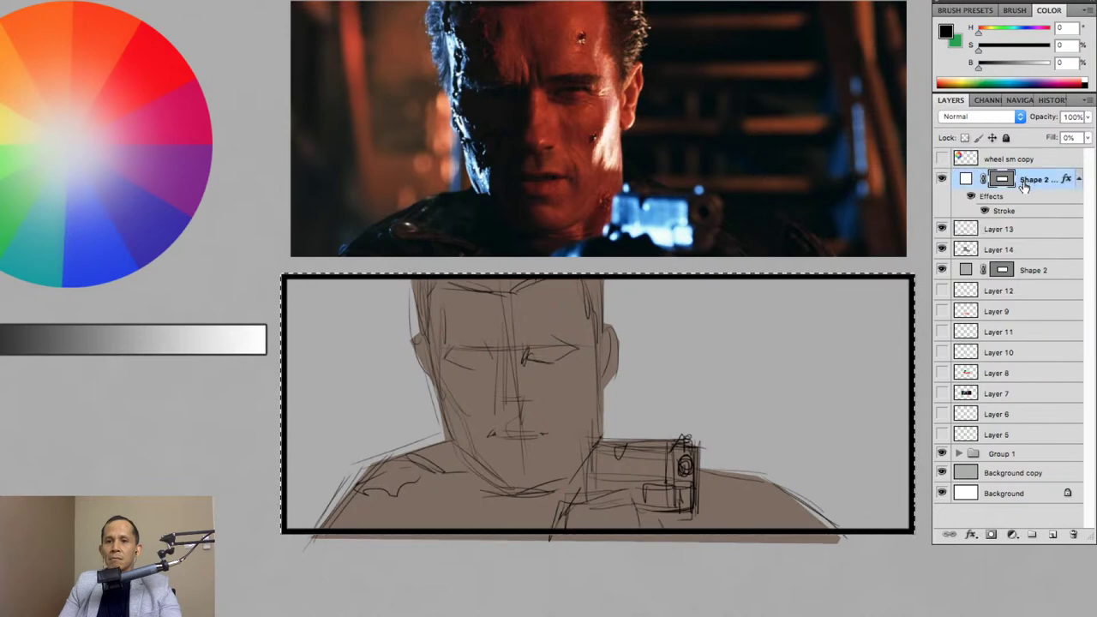
{"action": "mouse_move", "coordinate": [1019, 252]}
{"action": "left_mouse_down"}
{"action": "mouse_move", "coordinate": [1010, 305]}
{"action": "mouse_move", "coordinate": [1018, 249]}
{"action": "left_mouse_up"}
{"action": "left_click", "coordinate": [990, 534]}
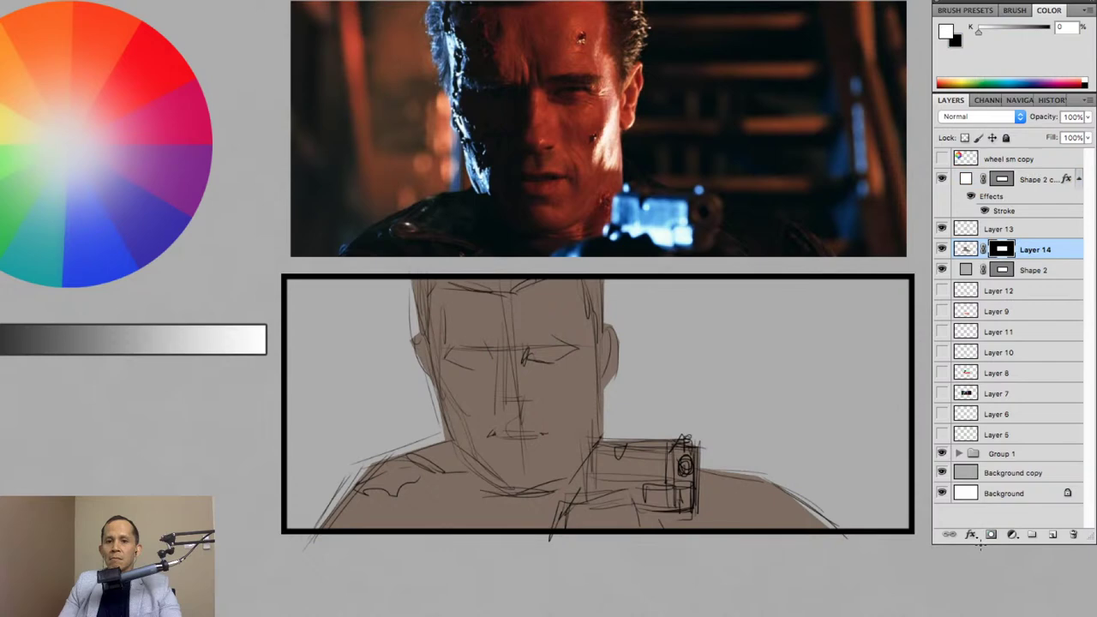
Rename the line sketch layer, Layer 13, to "drawing" and lower its opacity so the lines look faint.
{"action": "double_click", "coordinate": [998, 228]}
{"action": "type", "text": "drawing"}
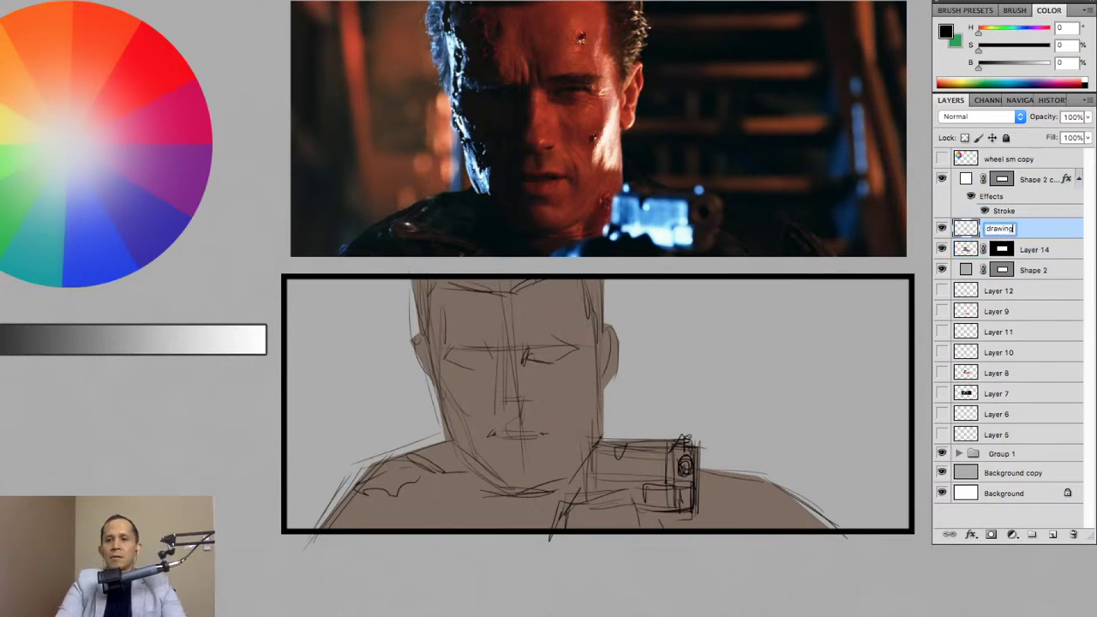
{"action": "left_click_drag", "start_coordinate": [1088, 117], "coordinate": [1031, 135]}
Add an empty layer above Layer 14, and duplicate Layer 14 so only the copy shows beneath the line drawing.
{"action": "left_click", "coordinate": [1039, 250]}
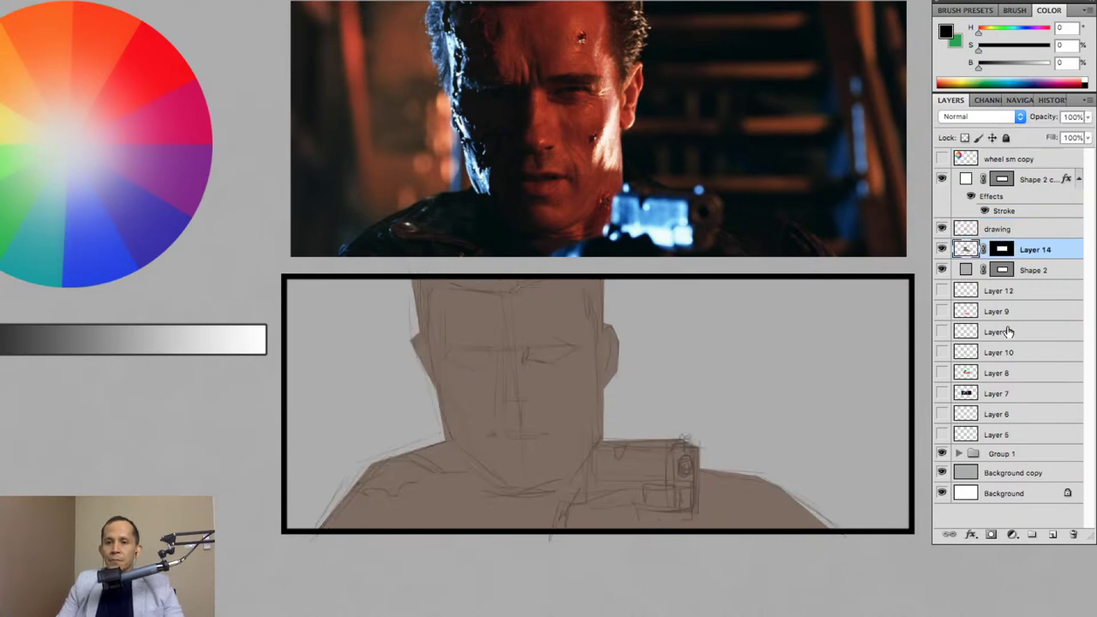
{"action": "left_click", "coordinate": [1052, 534]}
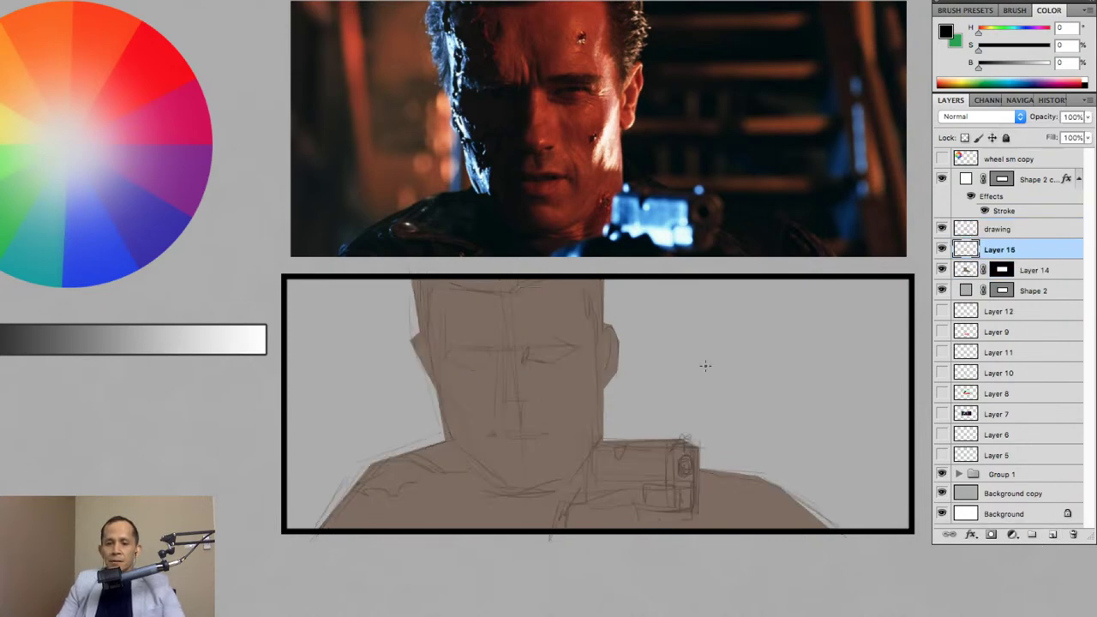
{"action": "left_click", "coordinate": [975, 269]}
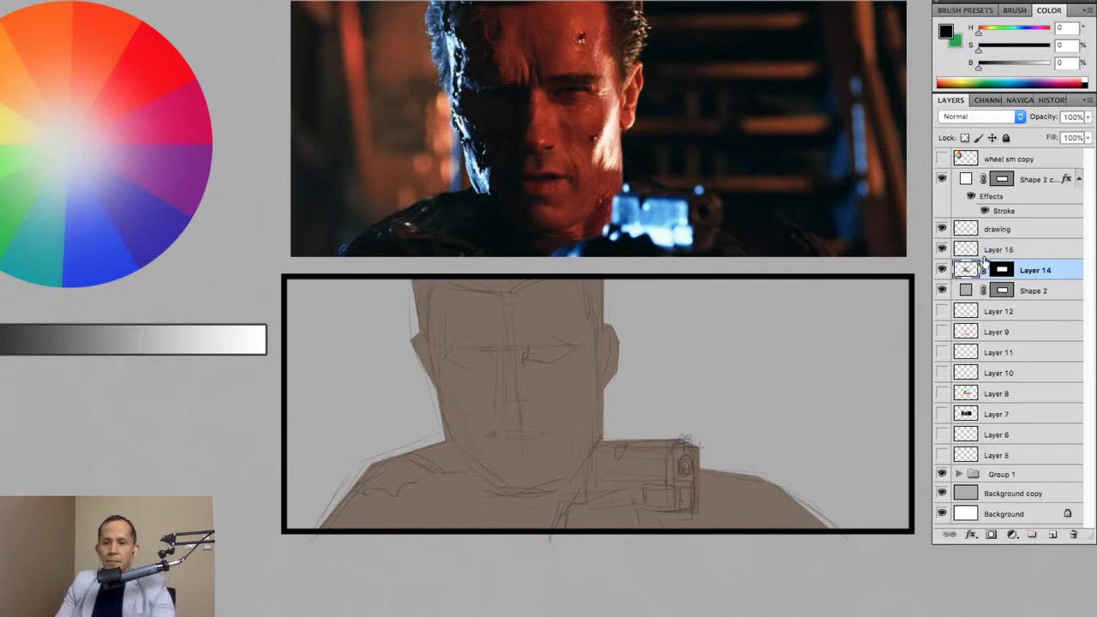
{"action": "key", "text": "ctrl+j"}
{"action": "left_click_drag", "start_coordinate": [942, 229], "coordinate": [939, 291]}
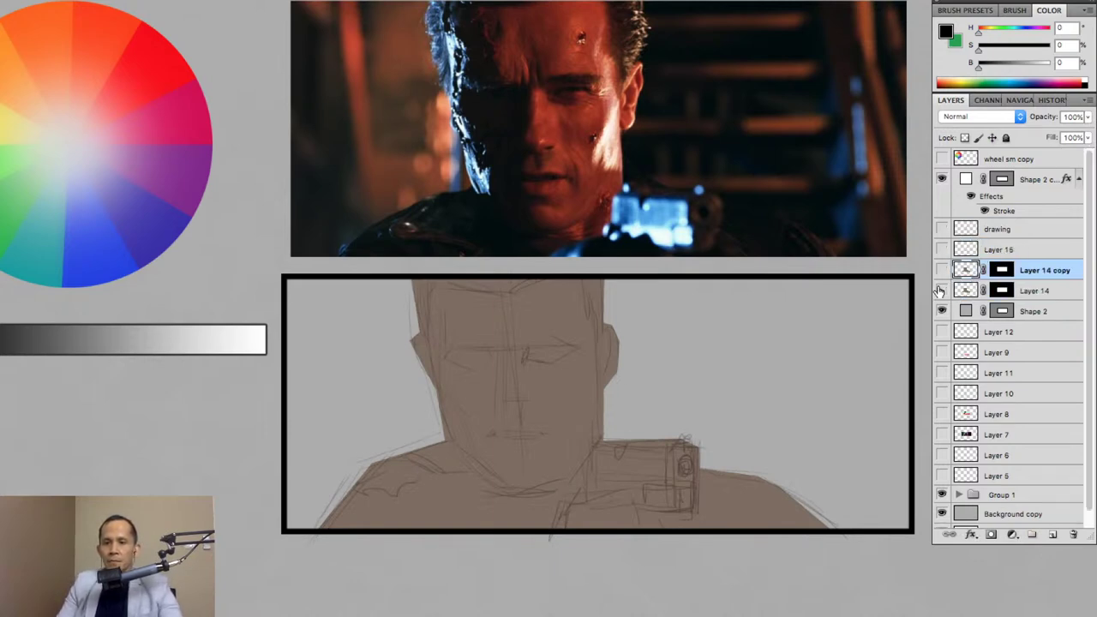
{"action": "left_click", "coordinate": [942, 270]}
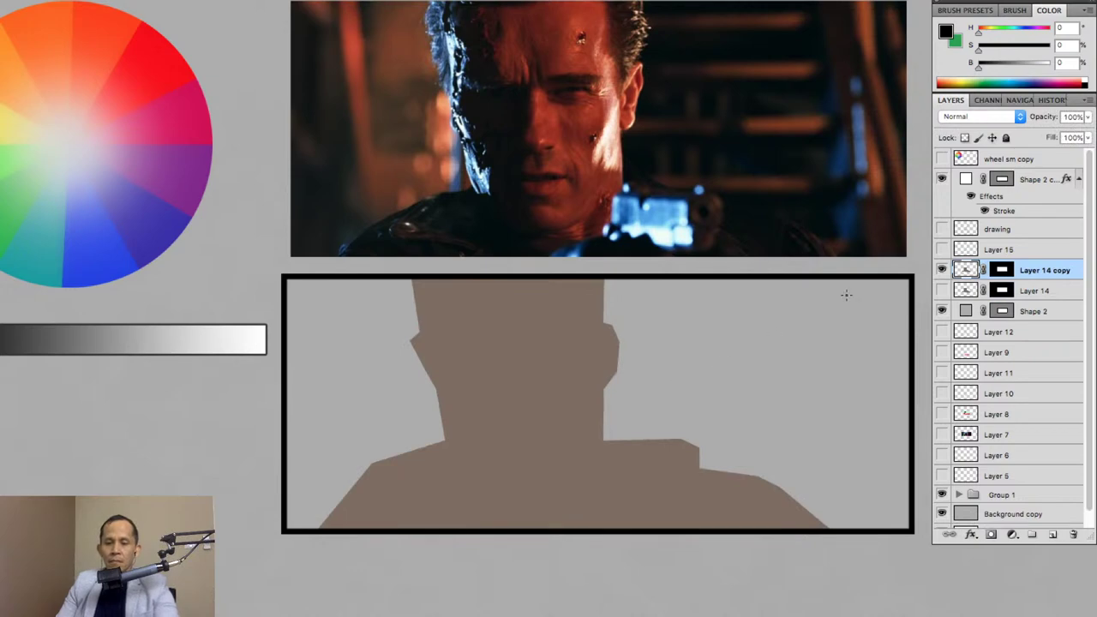
{"action": "left_click", "coordinate": [942, 229]}
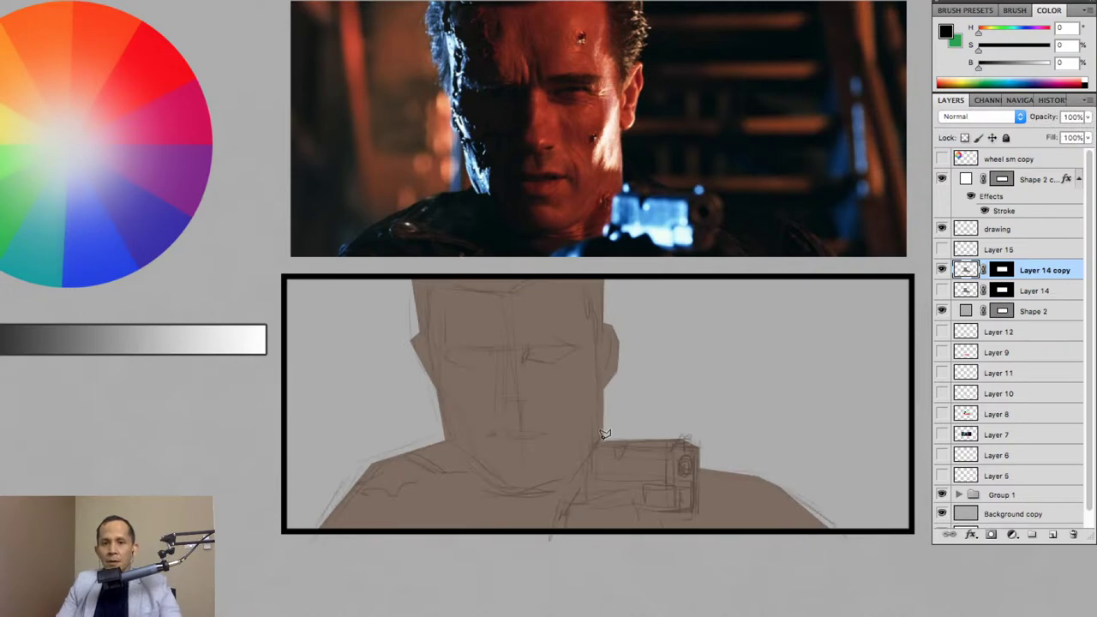
Lasso the gun and hand on Layer 14 copy, erase the rest of the silhouette around them, and deselect.
{"action": "left_click", "coordinate": [567, 496]}
{"action": "left_click", "coordinate": [548, 543]}
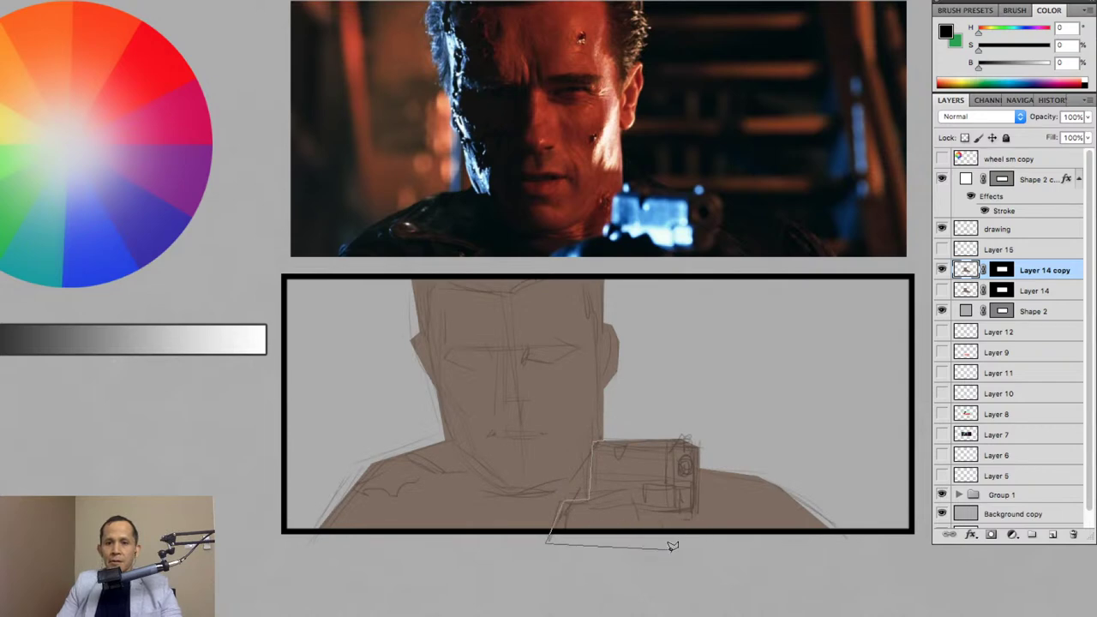
{"action": "left_click", "coordinate": [675, 538]}
{"action": "left_click", "coordinate": [665, 520]}
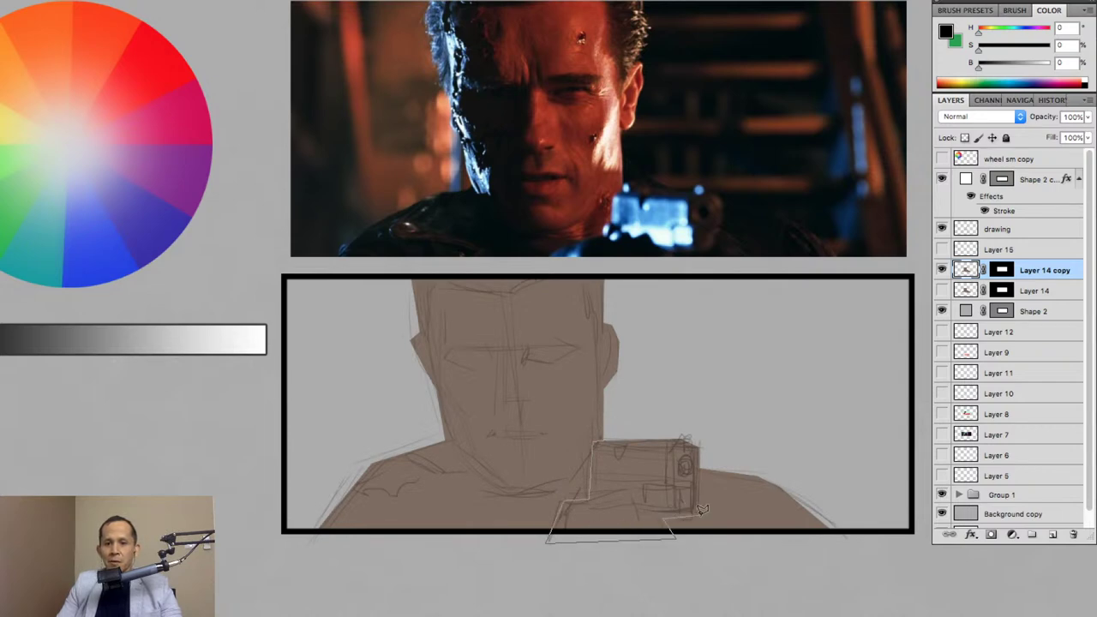
{"action": "left_click", "coordinate": [694, 517]}
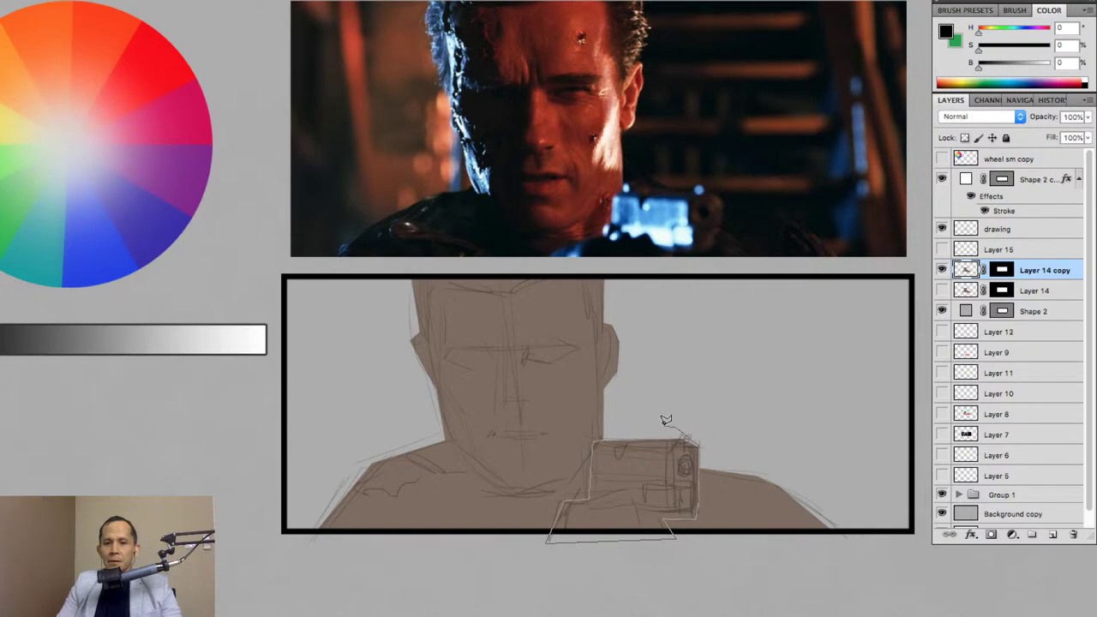
{"action": "left_click_drag", "start_coordinate": [666, 420], "coordinate": [595, 441]}
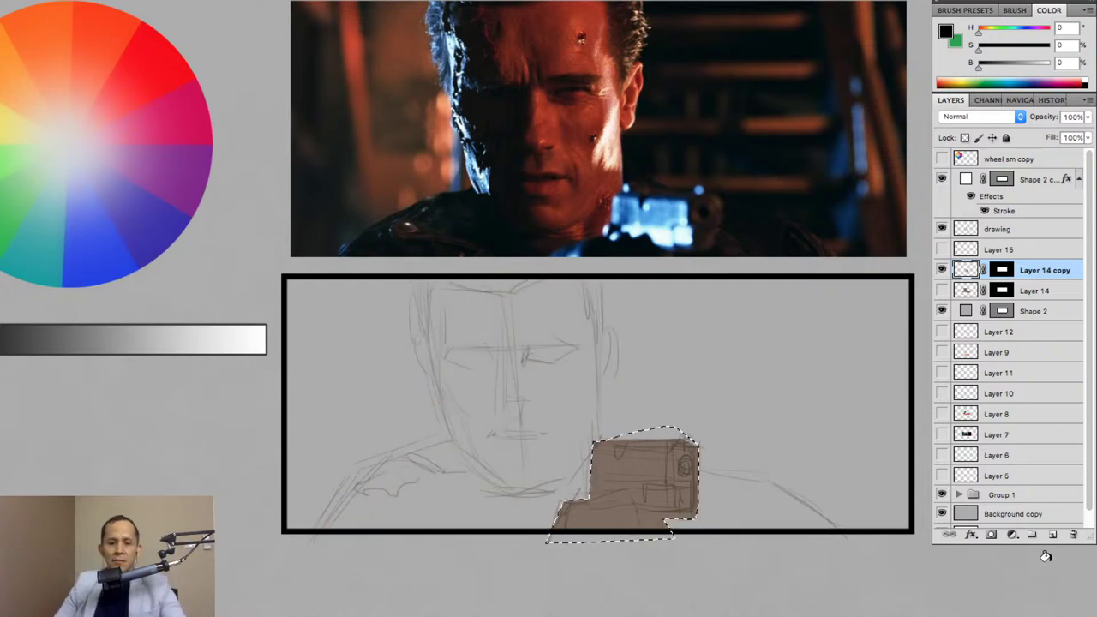
{"action": "key", "text": "ctrl+d"}
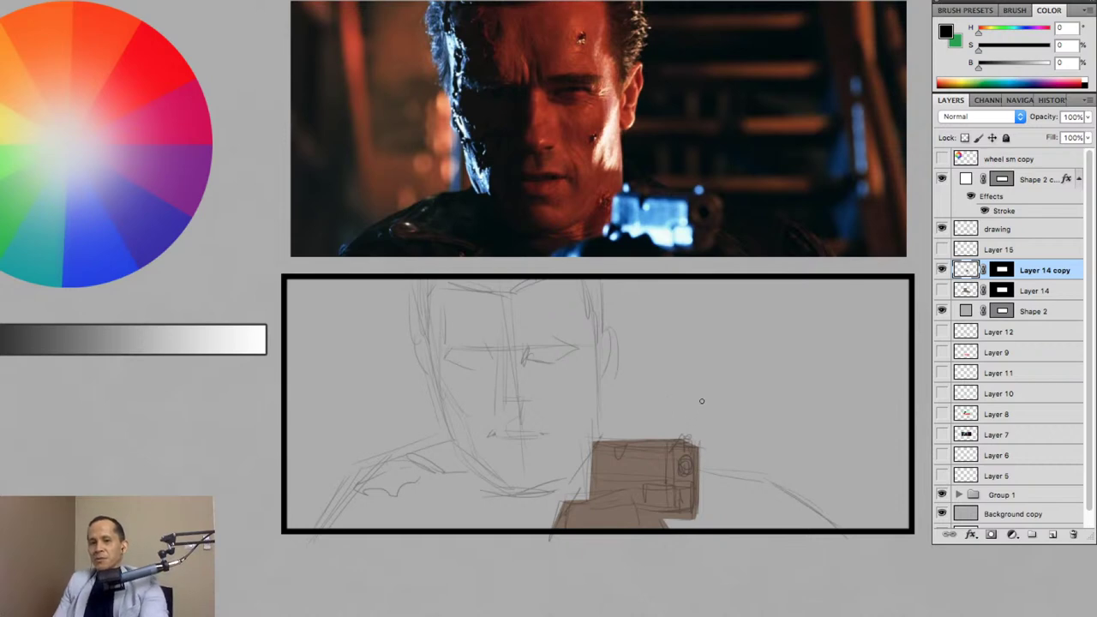
Refine the edges of the gun-and-hand shape with a larger brush in the sampled brown, and show Layer 14 beneath it.
{"action": "key", "text": "bracketright"}
{"action": "key", "text": "bracketright"}
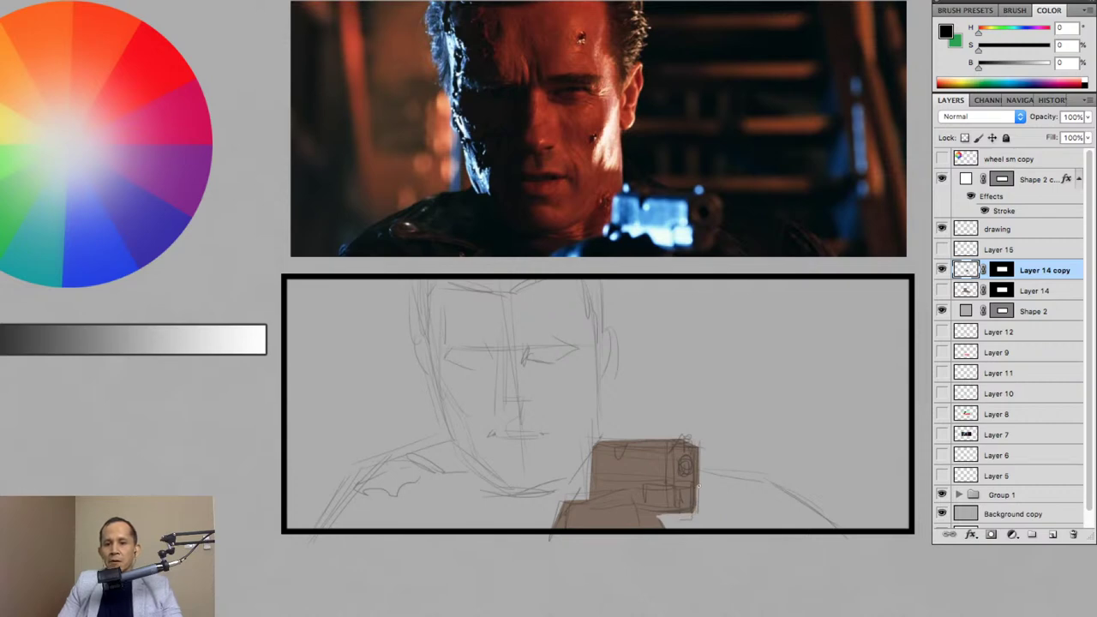
{"action": "left_click", "coordinate": [645, 461], "text": "alt"}
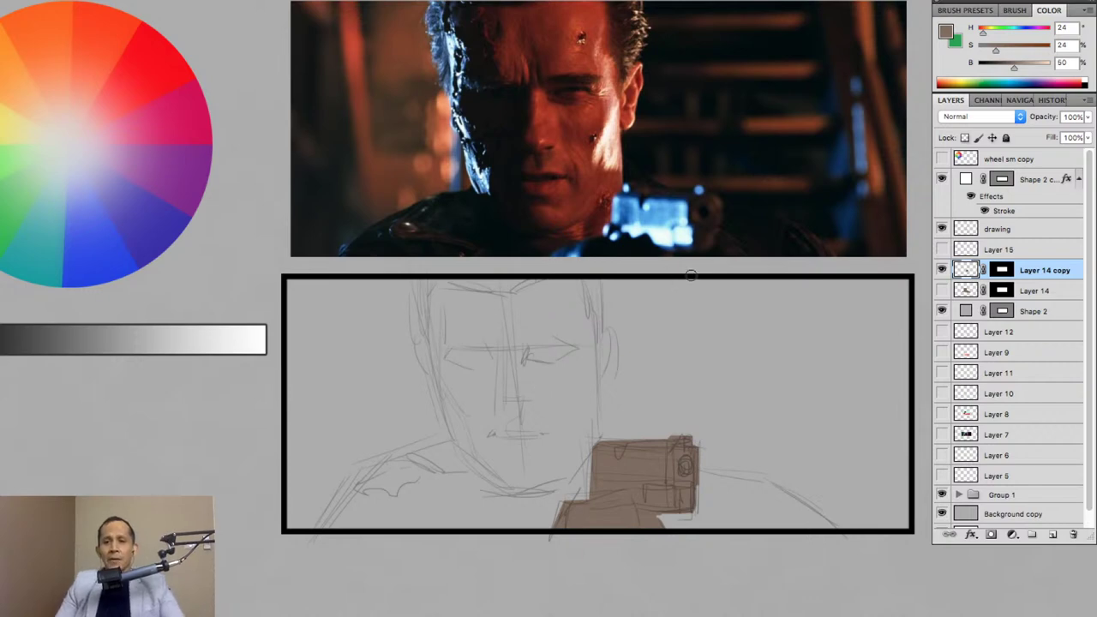
{"action": "mouse_move", "coordinate": [660, 336]}
{"action": "left_mouse_down"}
{"action": "mouse_move", "coordinate": [685, 338]}
{"action": "mouse_move", "coordinate": [669, 341]}
{"action": "left_mouse_up"}
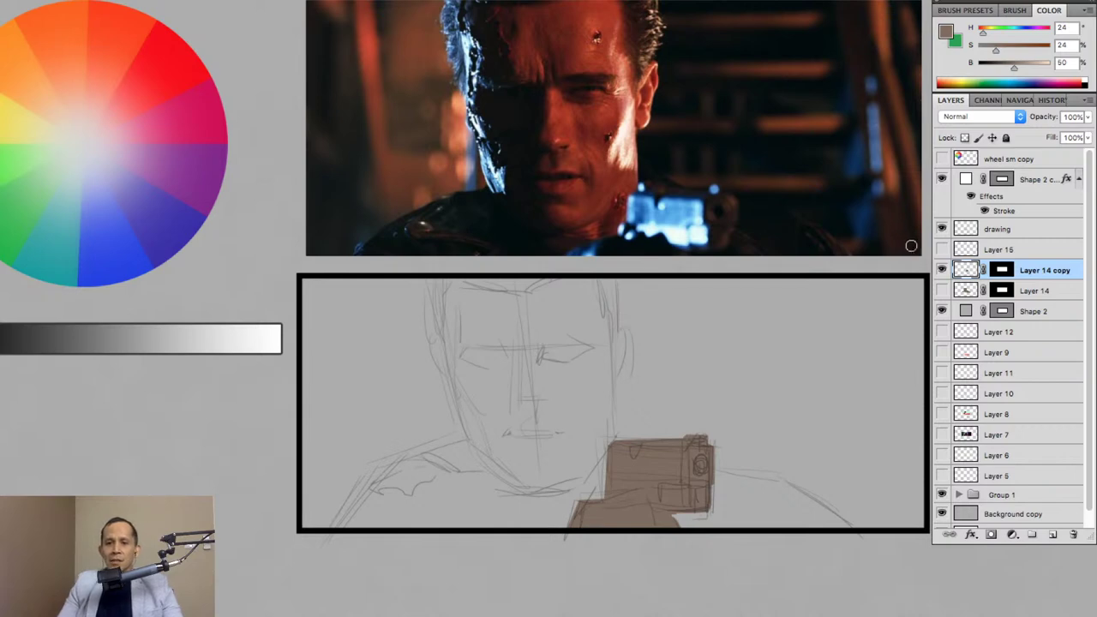
{"action": "left_click", "coordinate": [943, 271]}
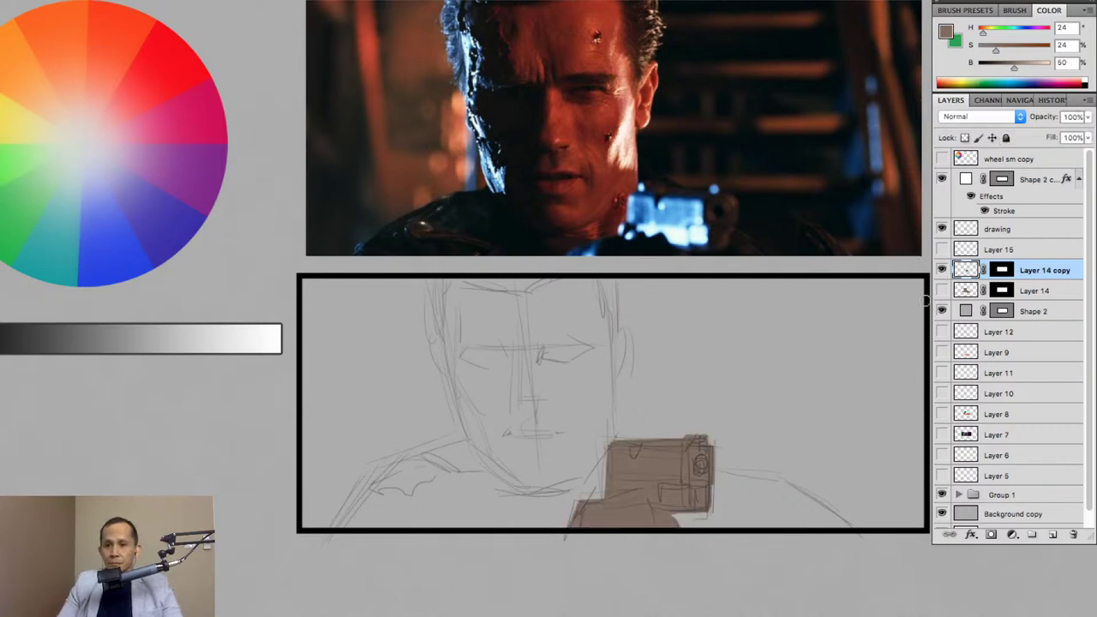
{"action": "left_click", "coordinate": [942, 310]}
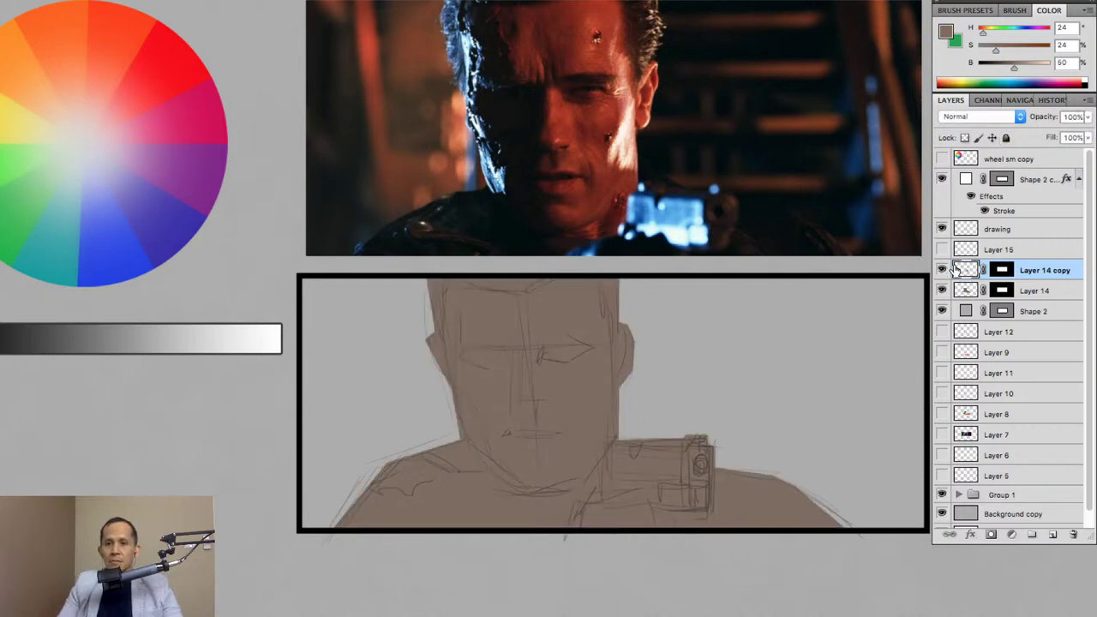
Shift the gun-and-hand shape to a muted green using Hue/Saturation with hue +45, saturation -62 and lightness +6.
{"action": "key", "text": "ctrl+u"}
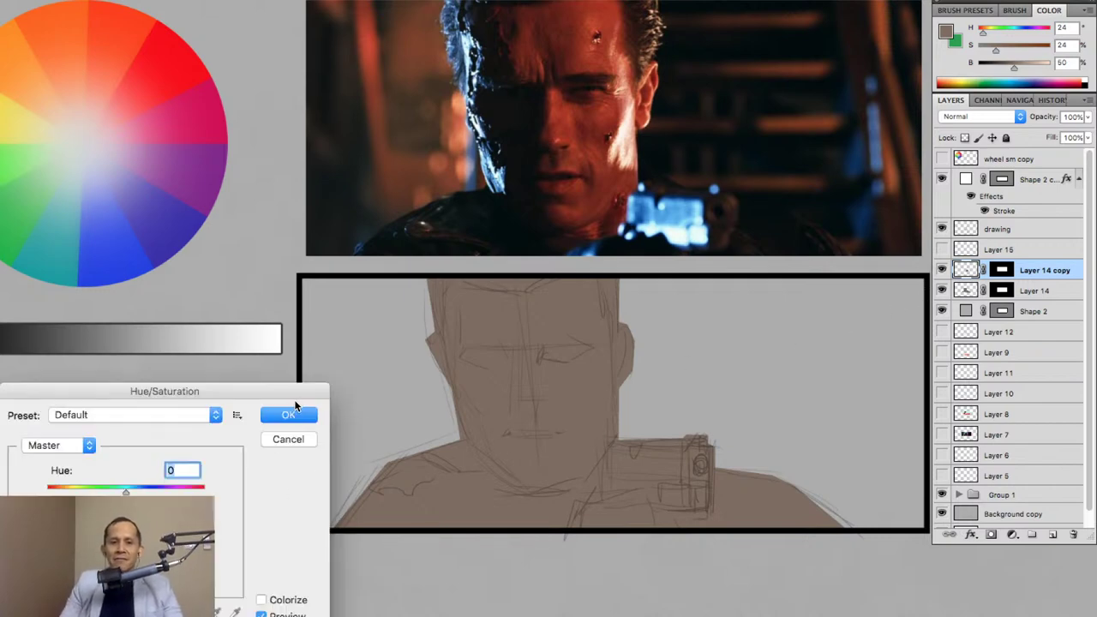
{"action": "left_click_drag", "start_coordinate": [293, 392], "coordinate": [388, 324]}
{"action": "mouse_move", "coordinate": [221, 423]}
{"action": "left_mouse_down"}
{"action": "mouse_move", "coordinate": [242, 423]}
{"action": "mouse_move", "coordinate": [167, 424]}
{"action": "mouse_move", "coordinate": [241, 424]}
{"action": "mouse_move", "coordinate": [204, 431]}
{"action": "left_mouse_up"}
{"action": "left_click", "coordinate": [193, 424]}
{"action": "left_click", "coordinate": [250, 426]}
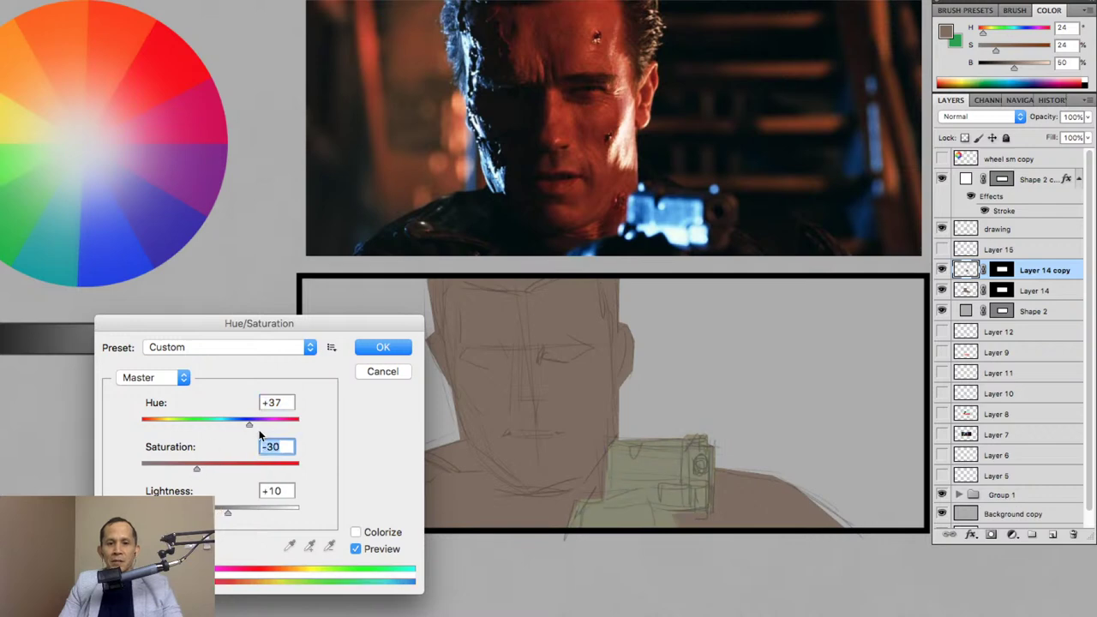
{"action": "left_click_drag", "start_coordinate": [264, 425], "coordinate": [290, 425]}
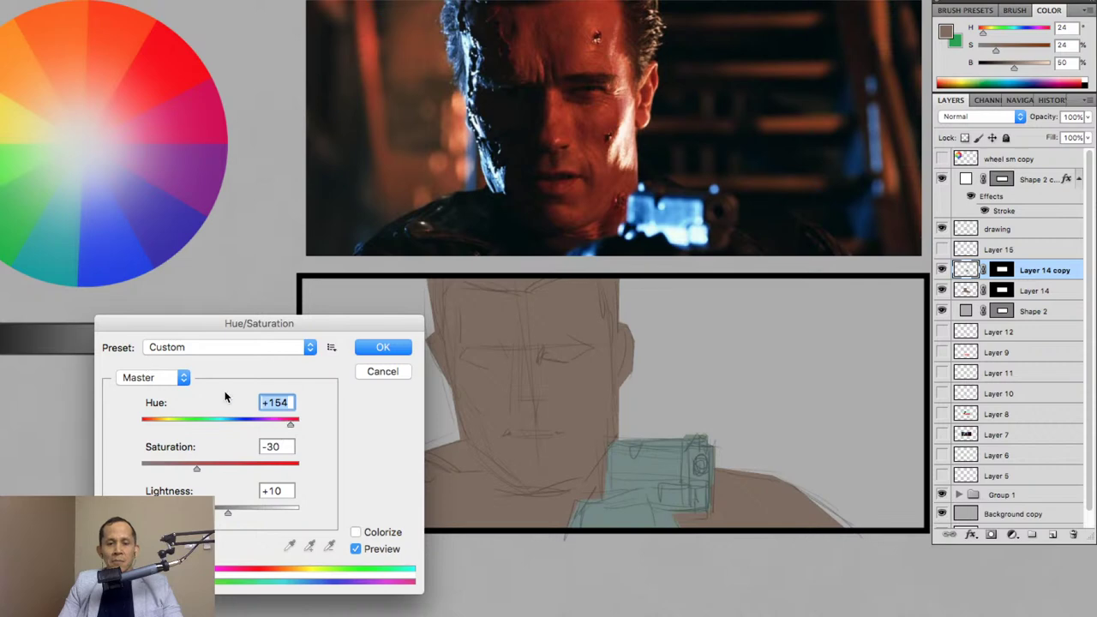
{"action": "left_click", "coordinate": [255, 420]}
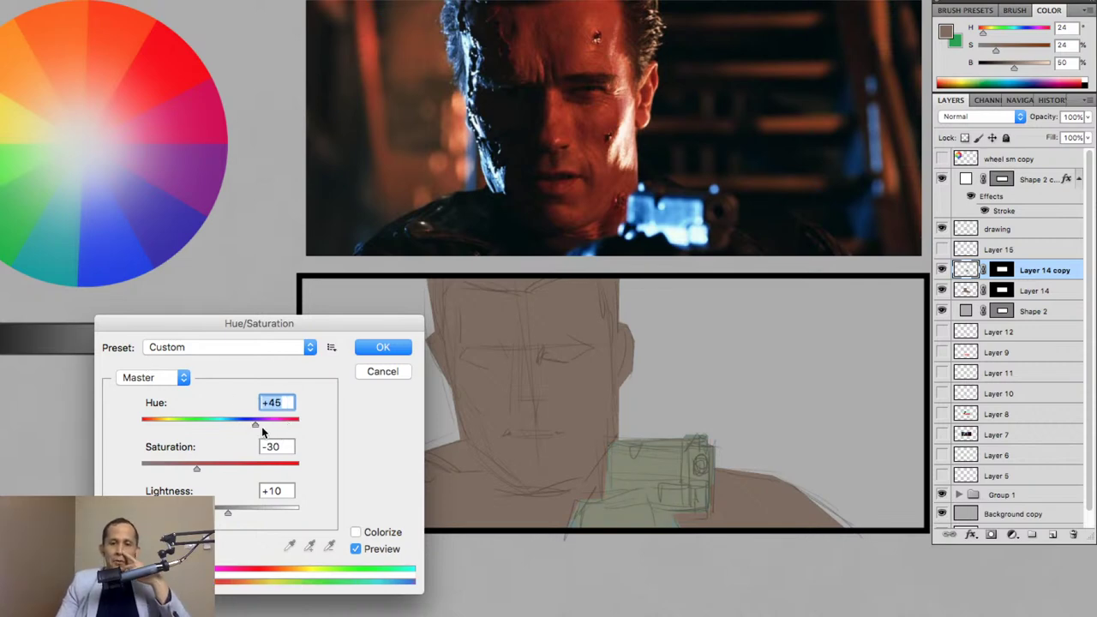
{"action": "left_click", "coordinate": [273, 422]}
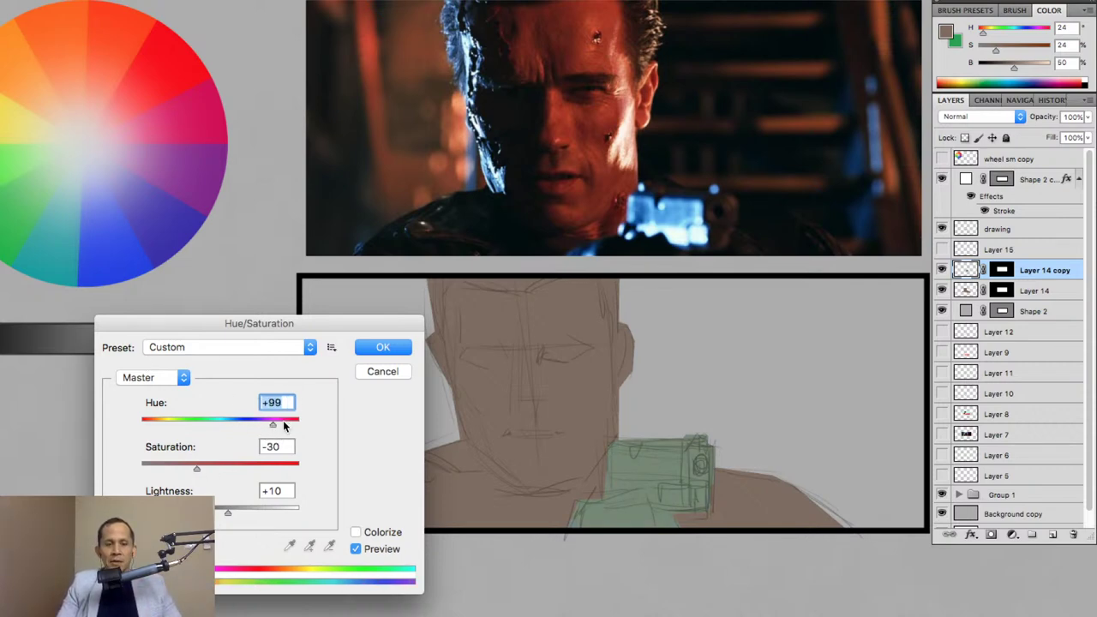
{"action": "left_click", "coordinate": [283, 425]}
{"action": "left_click", "coordinate": [263, 421]}
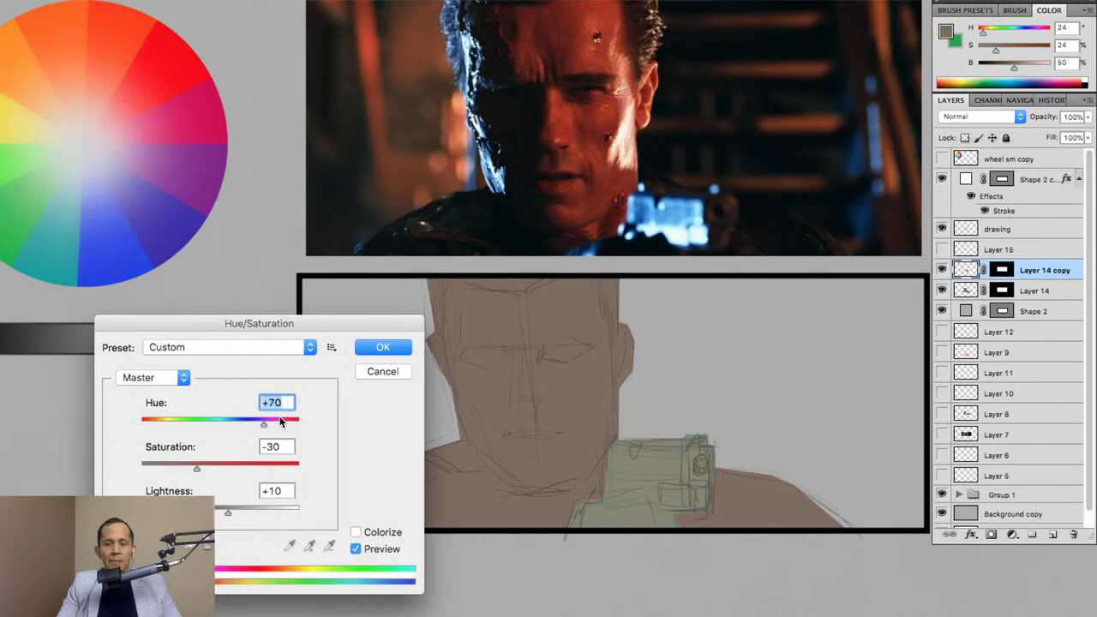
{"action": "left_click_drag", "start_coordinate": [216, 469], "coordinate": [169, 463]}
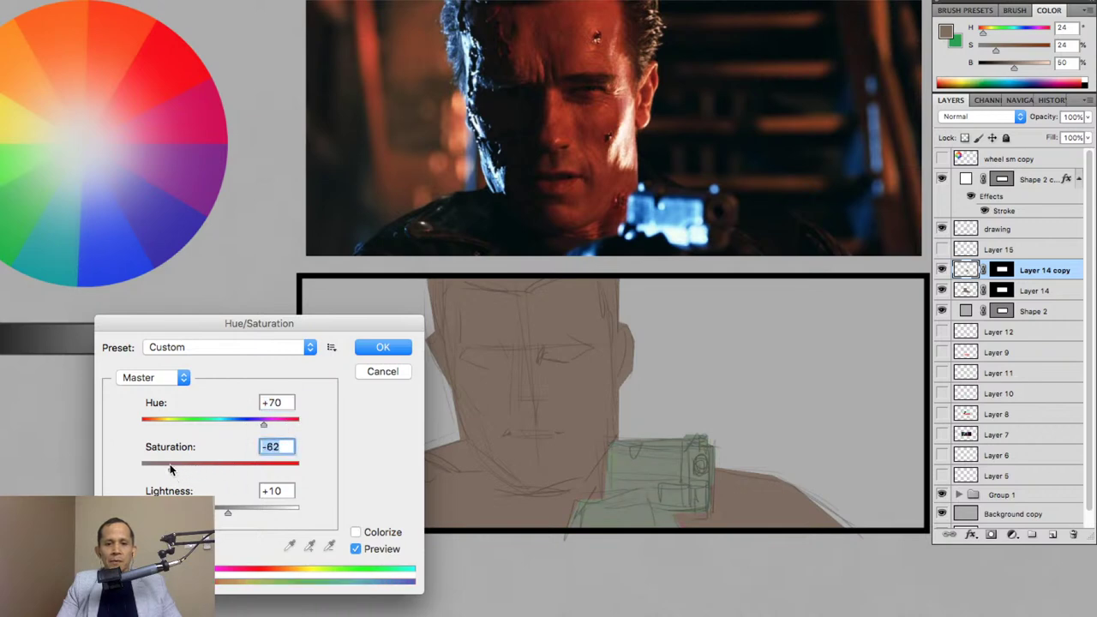
{"action": "left_click_drag", "start_coordinate": [266, 424], "coordinate": [254, 425]}
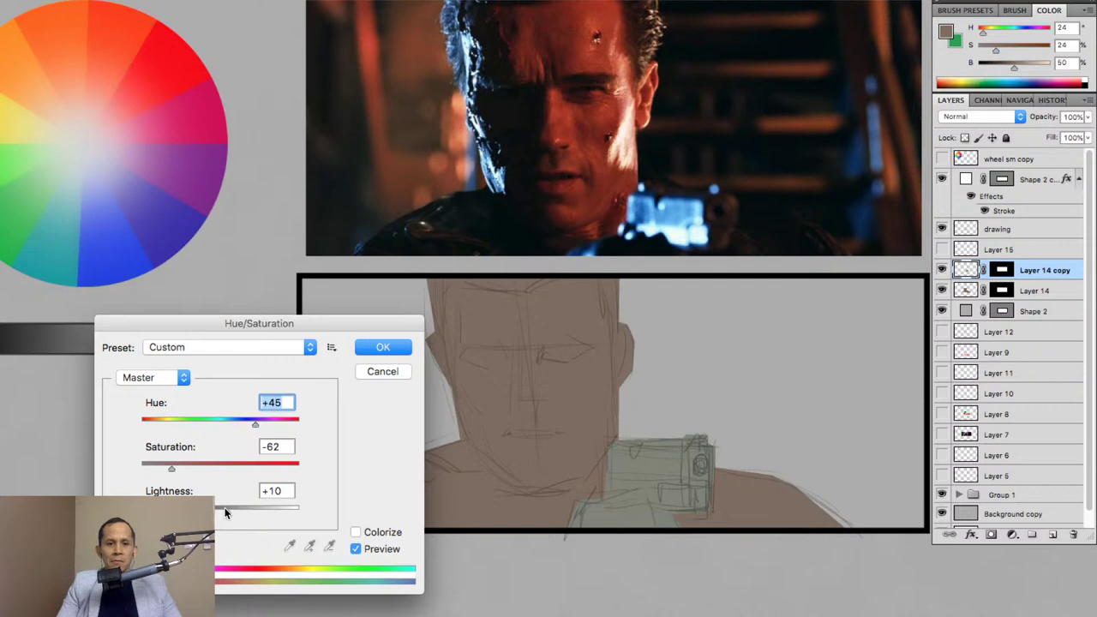
{"action": "left_click_drag", "start_coordinate": [226, 512], "coordinate": [225, 513]}
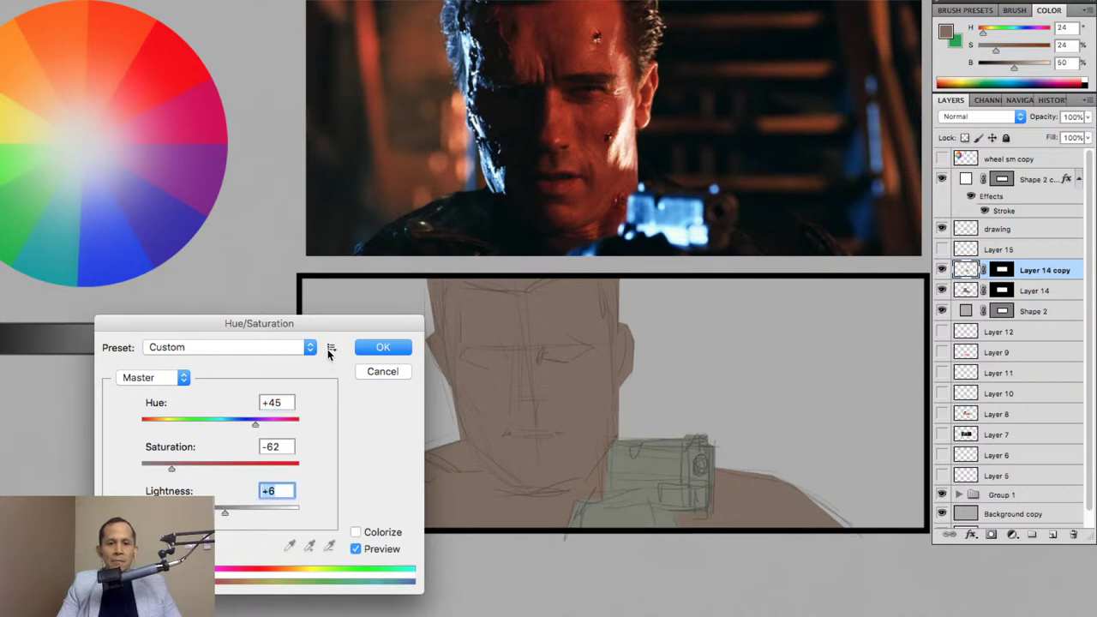
{"action": "left_click", "coordinate": [377, 347]}
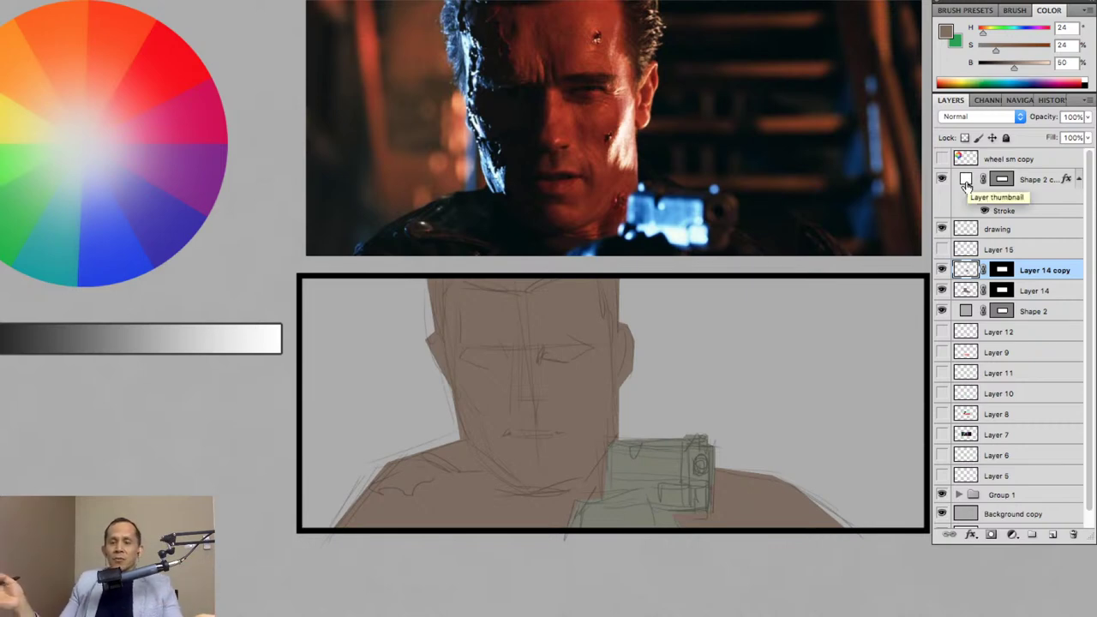
Hide Layer 14 copy and Layer 14, and recolor the Shape 2 fill to a burnt orange with saturation 87% and brightness 68%.
{"action": "left_click", "coordinate": [943, 270]}
{"action": "left_click", "coordinate": [942, 270]}
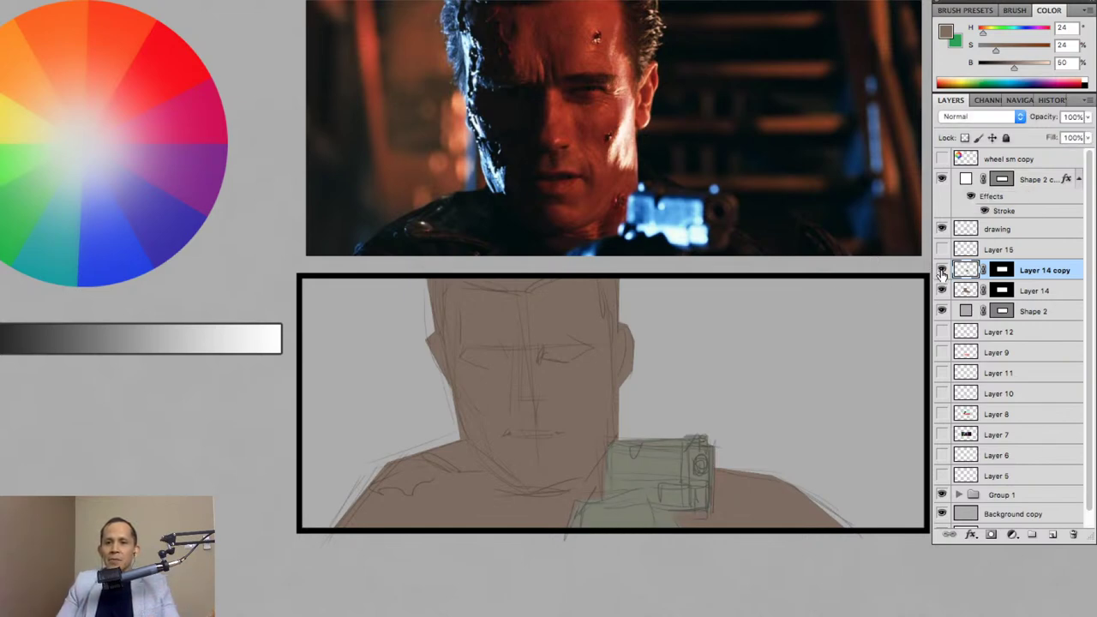
{"action": "left_click", "coordinate": [943, 270]}
{"action": "left_click", "coordinate": [943, 290]}
{"action": "double_click", "coordinate": [965, 312]}
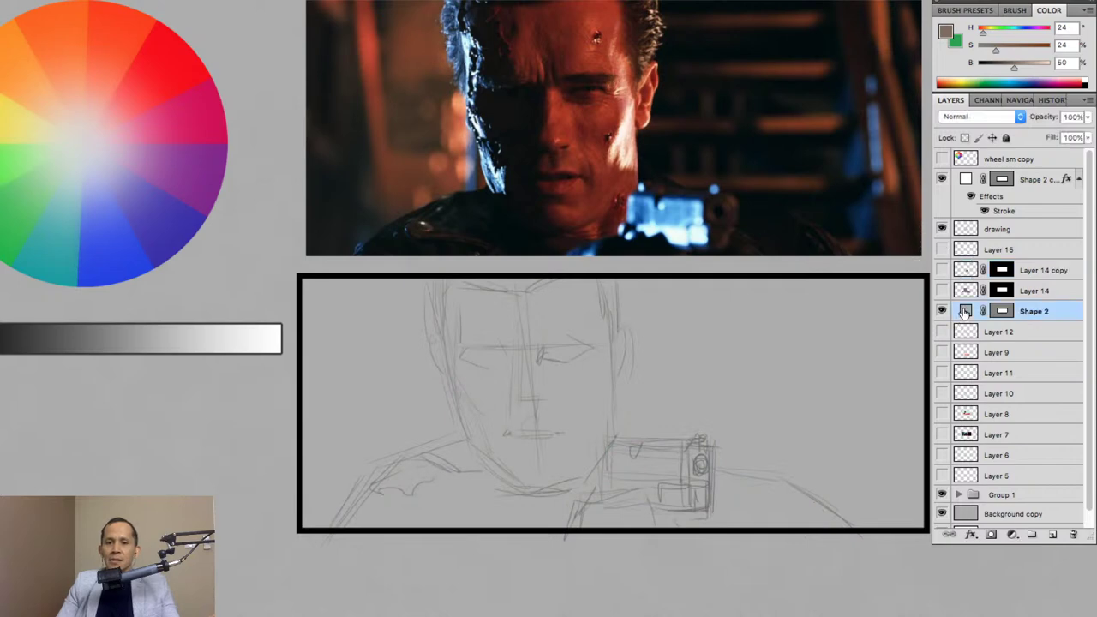
{"action": "left_click", "coordinate": [322, 438]}
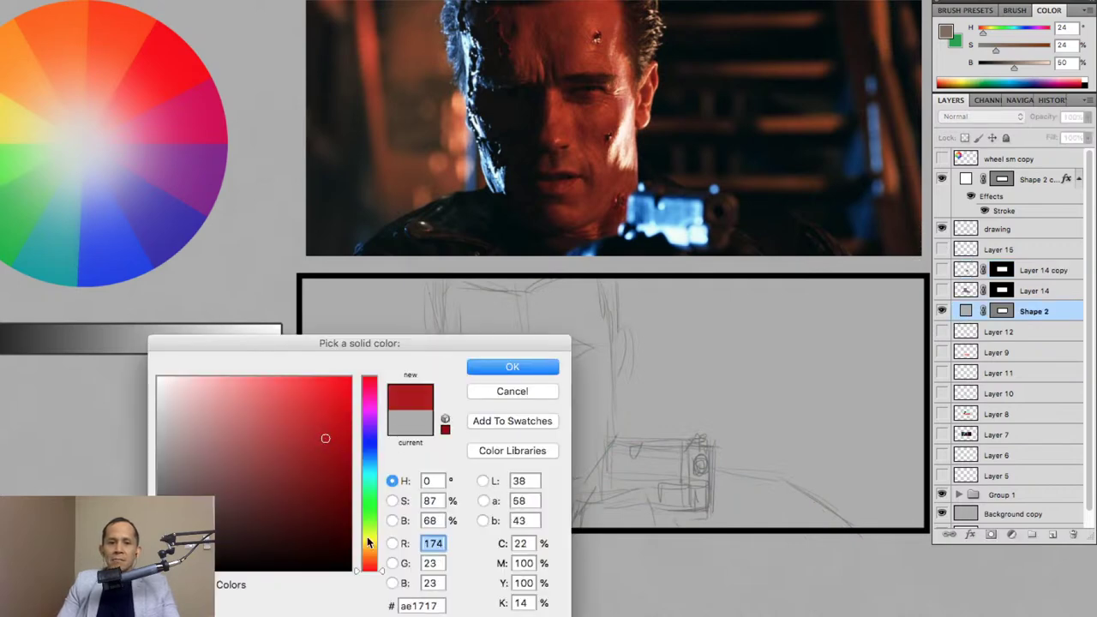
{"action": "left_click", "coordinate": [369, 565]}
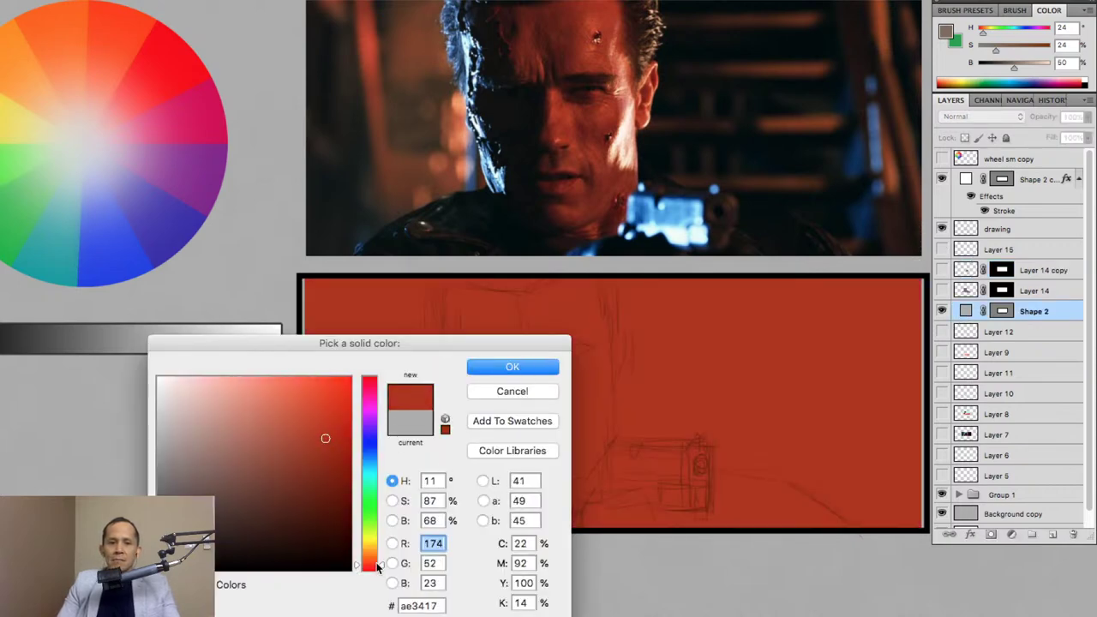
{"action": "left_click_drag", "start_coordinate": [377, 567], "coordinate": [370, 555]}
{"action": "left_click", "coordinate": [497, 370]}
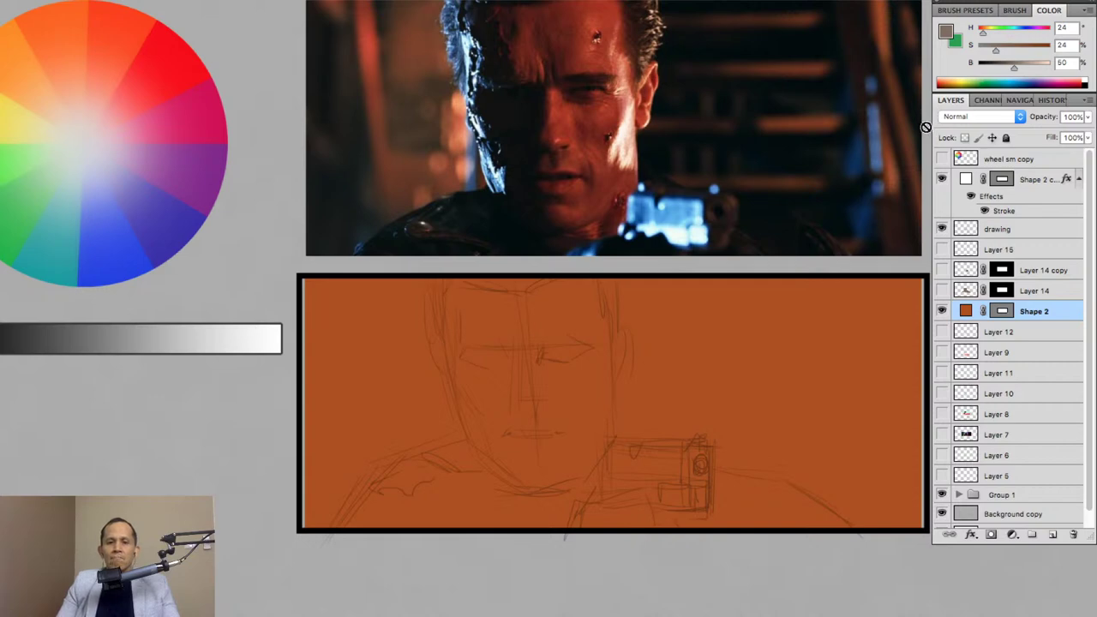
Widen the Shape 2 mask so its orange fill reaches the right edge of the black frame.
{"action": "left_click", "coordinate": [1003, 312]}
{"action": "key", "text": "ctrl+t"}
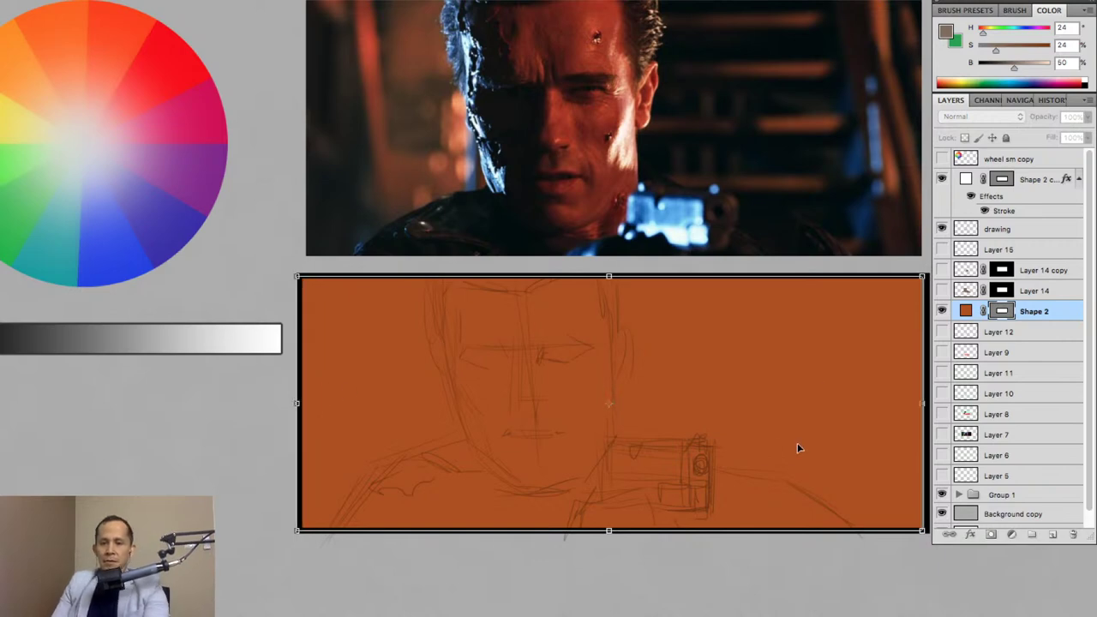
{"action": "key", "text": "Return"}
{"action": "key", "text": "Tab"}
{"action": "key", "text": "Tab"}
{"action": "key", "text": "ctrl+t"}
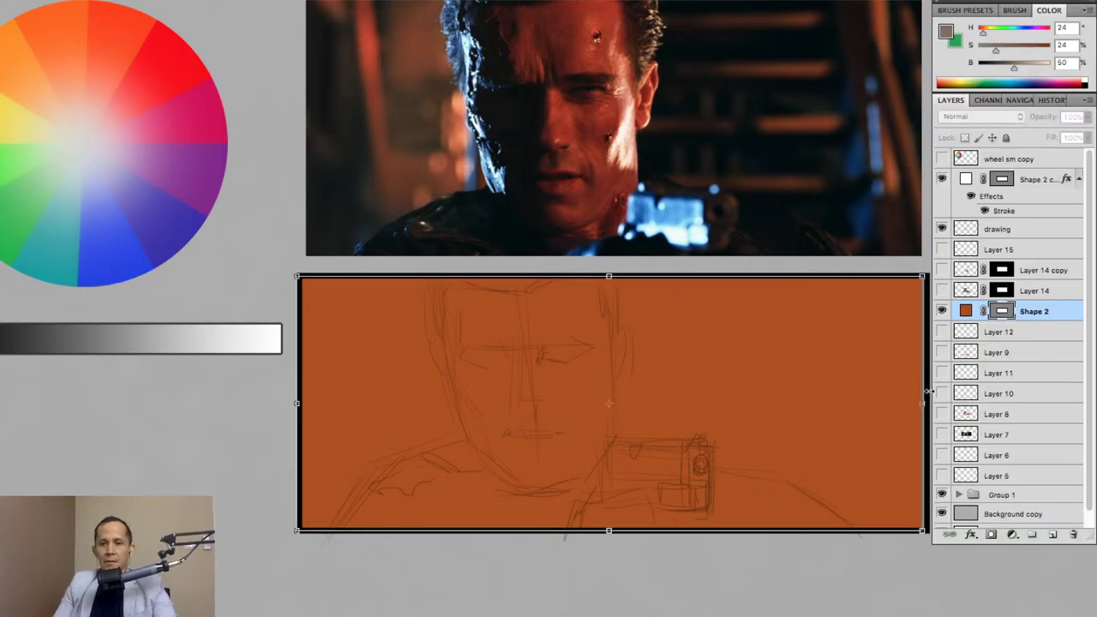
{"action": "key", "text": "Return"}
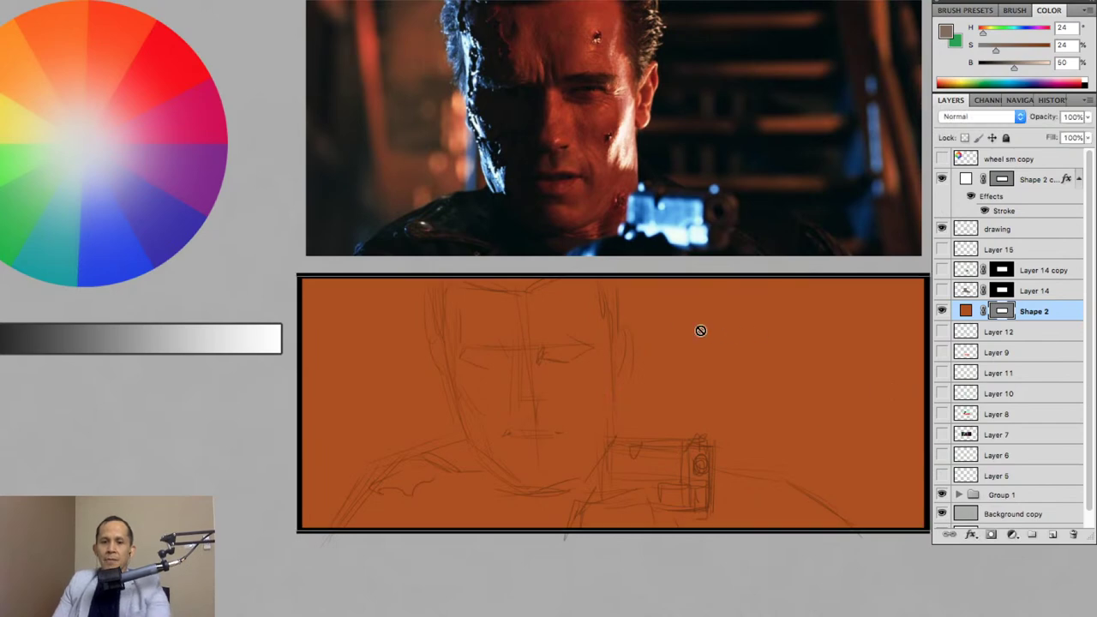
Stretch the Shape 2 mask downward past the lower edge of the frame, and undo the stretch.
{"action": "key", "text": "ctrl+t"}
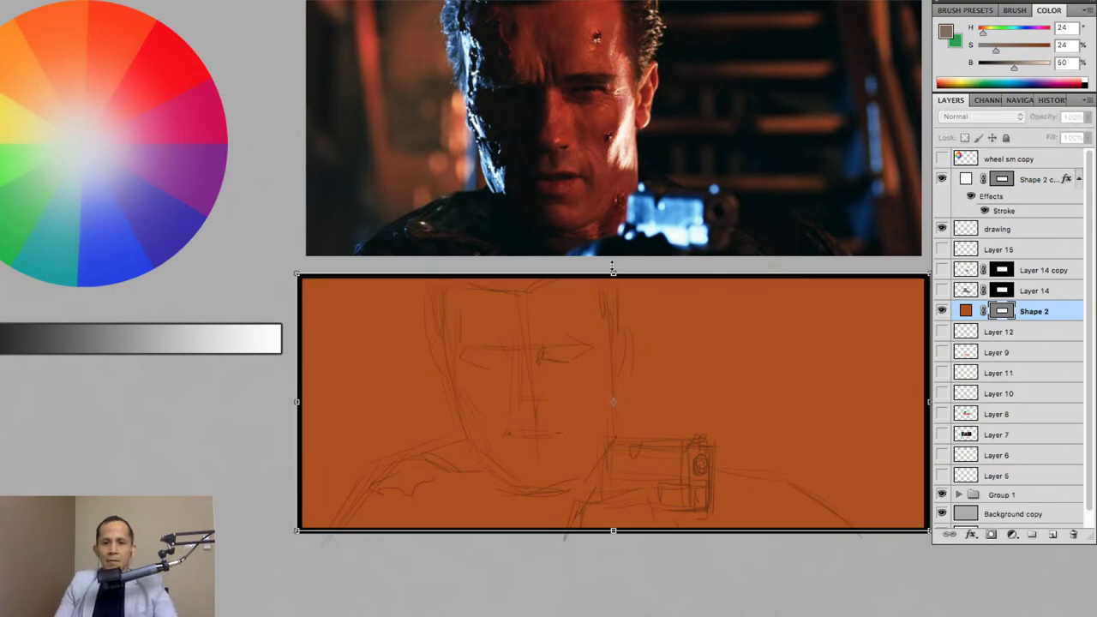
{"action": "left_click_drag", "start_coordinate": [614, 535], "coordinate": [615, 551]}
{"action": "key", "text": "Return"}
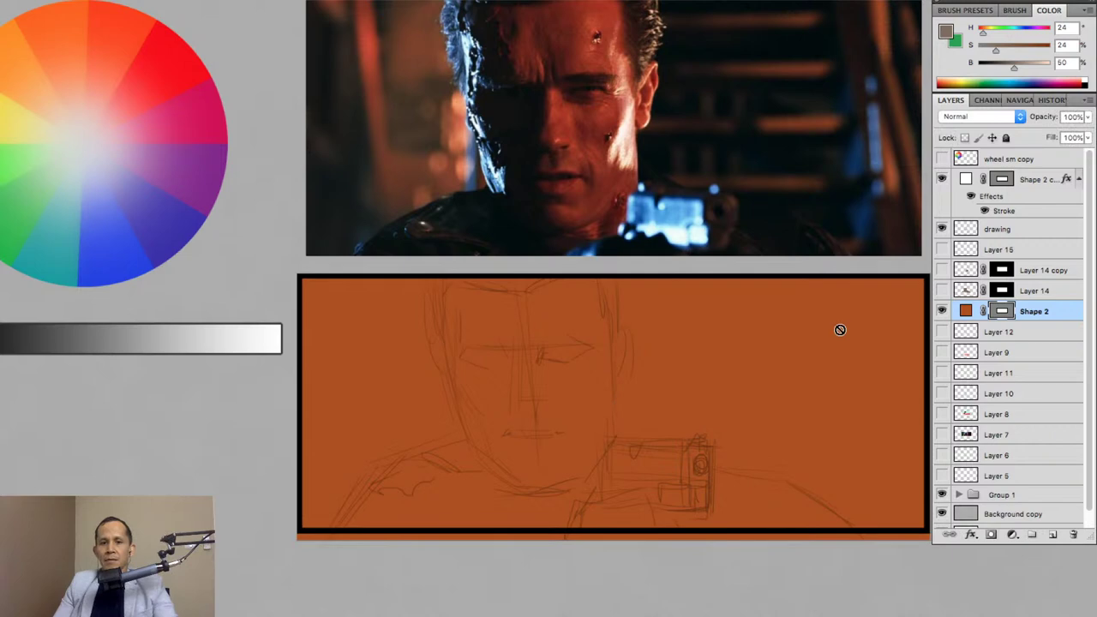
{"action": "key", "text": "ctrl+z"}
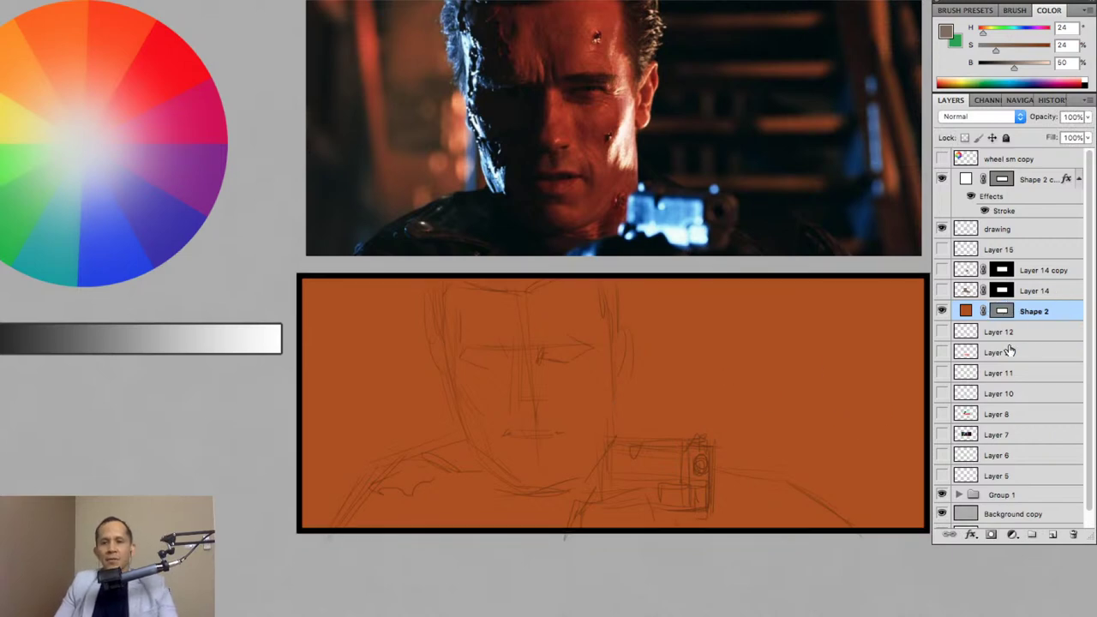
Add an empty layer above Shape 2 and set the 80 px multi-square brush to 90 px in a red-orange sampled from the color wheel.
{"action": "left_click", "coordinate": [1053, 534]}
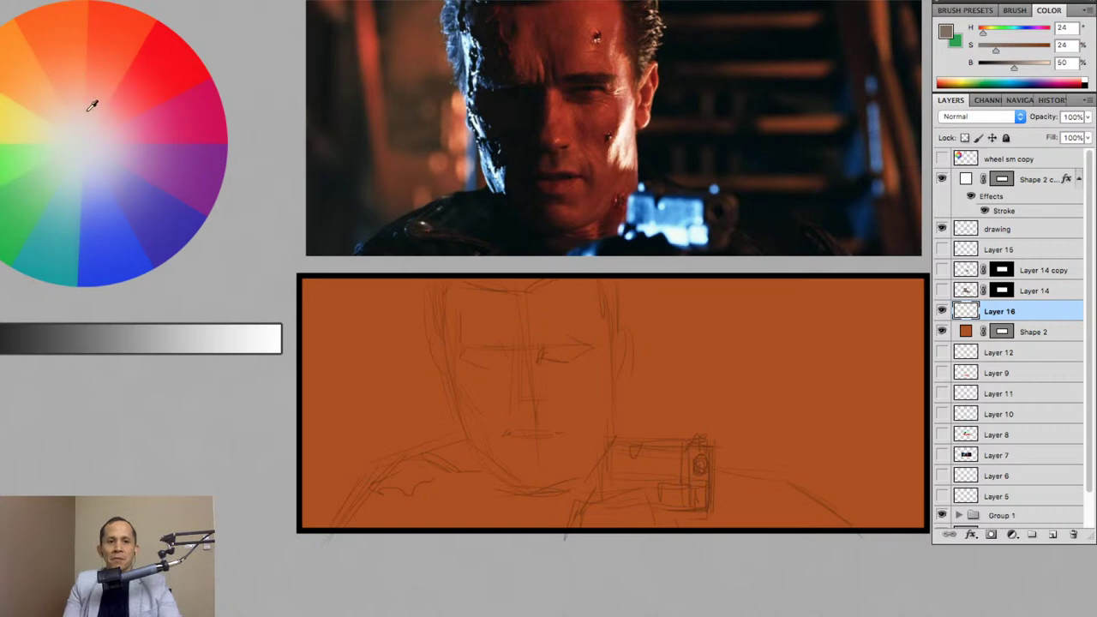
{"action": "left_click_drag", "start_coordinate": [114, 65], "coordinate": [125, 38]}
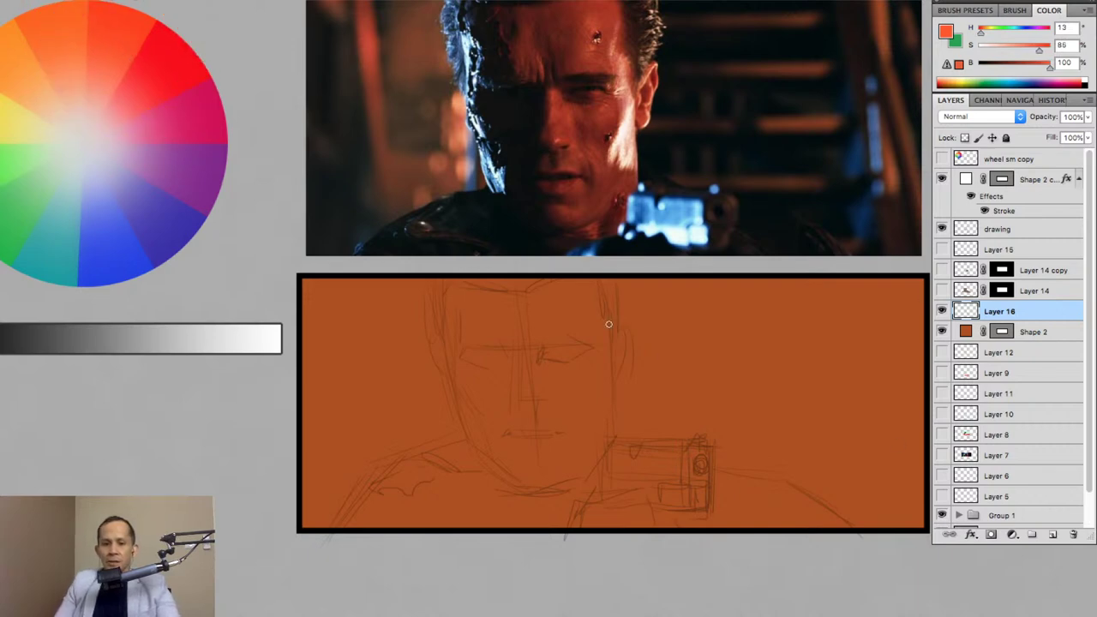
{"action": "left_click", "coordinate": [968, 11]}
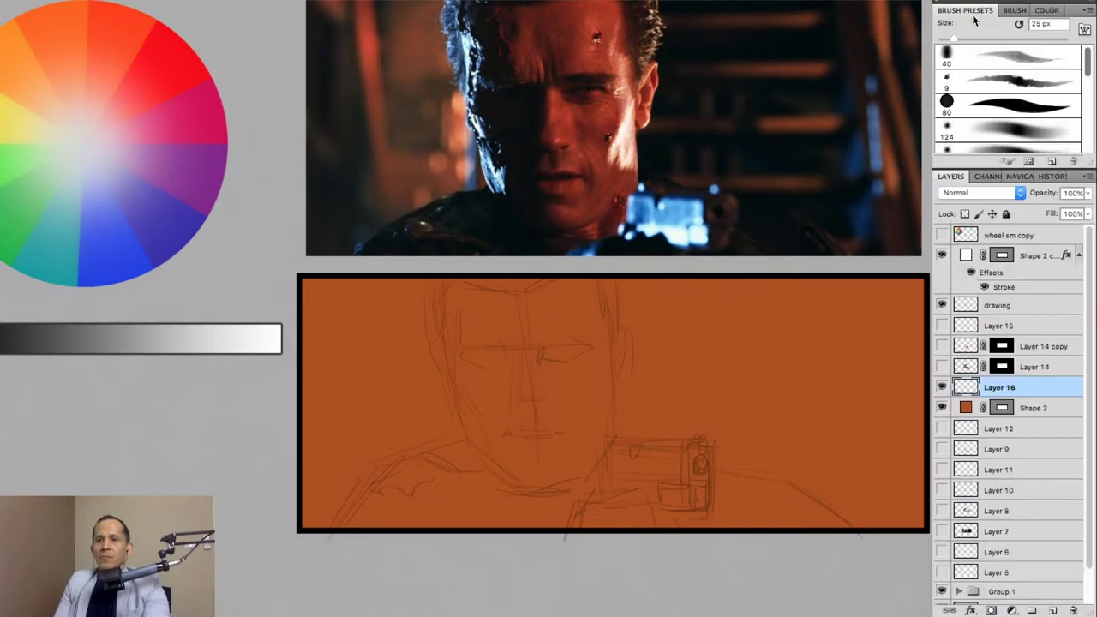
{"action": "left_click_drag", "start_coordinate": [1090, 61], "coordinate": [1089, 85]}
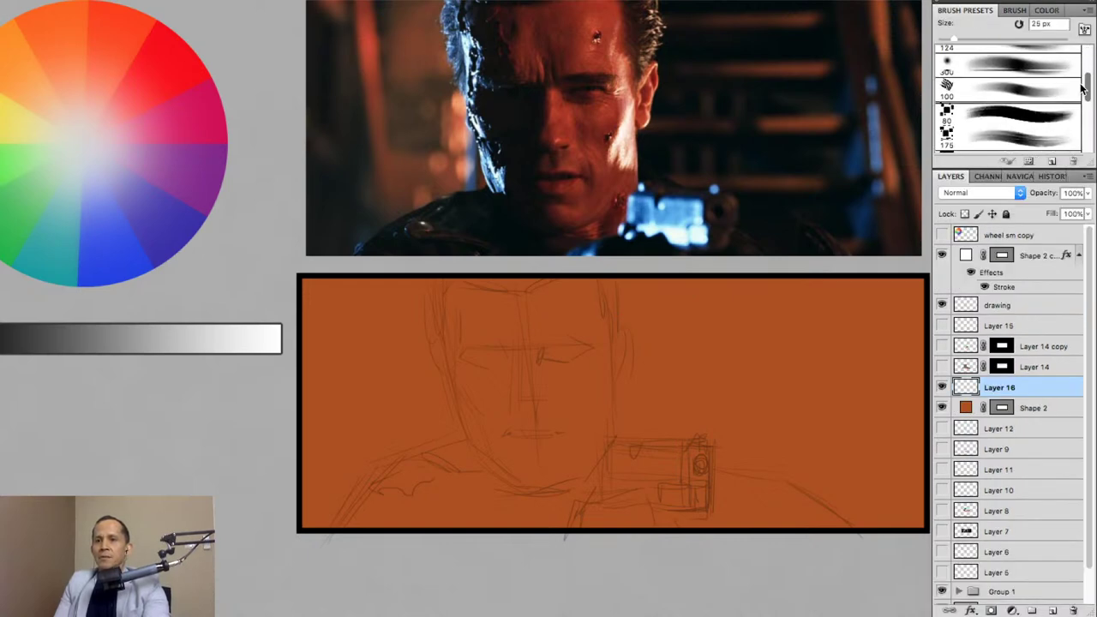
{"action": "left_click", "coordinate": [1020, 113]}
{"action": "key", "text": "bracketright"}
{"action": "key", "text": "bracketright"}
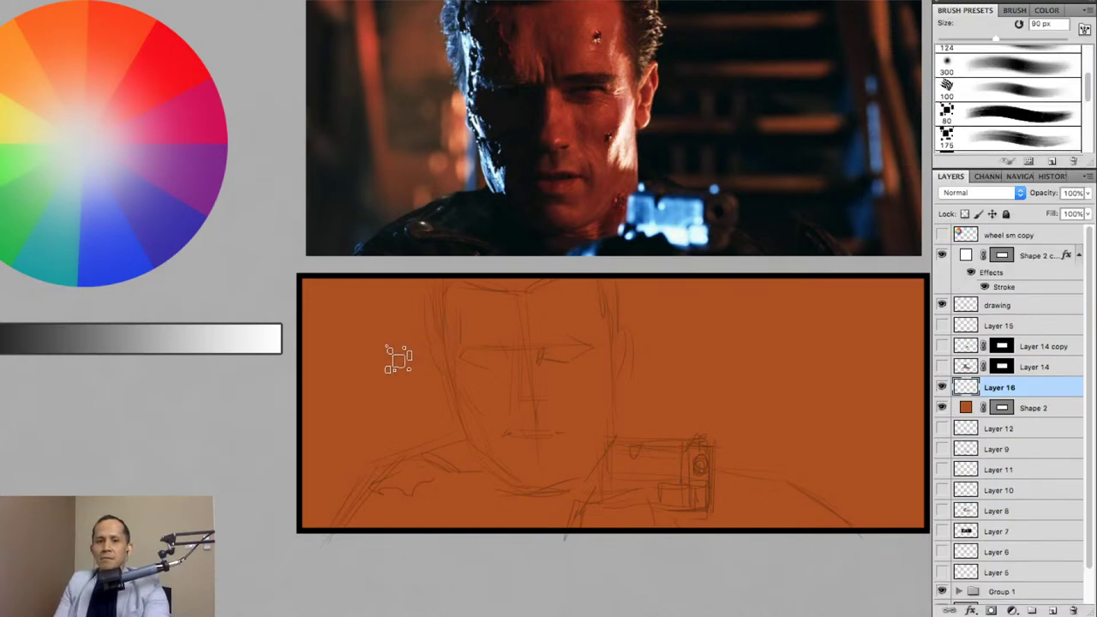
Paint red-orange over the background and face in the left half of the frame at 150 px, clipping Layer 16 to Shape 2.
{"action": "mouse_move", "coordinate": [391, 354]}
{"action": "left_mouse_down"}
{"action": "mouse_move", "coordinate": [340, 461]}
{"action": "mouse_move", "coordinate": [362, 355]}
{"action": "mouse_move", "coordinate": [314, 485]}
{"action": "mouse_move", "coordinate": [400, 396]}
{"action": "mouse_move", "coordinate": [441, 421]}
{"action": "left_mouse_up"}
{"action": "key", "text": "bracketright"}
{"action": "key", "text": "bracketright"}
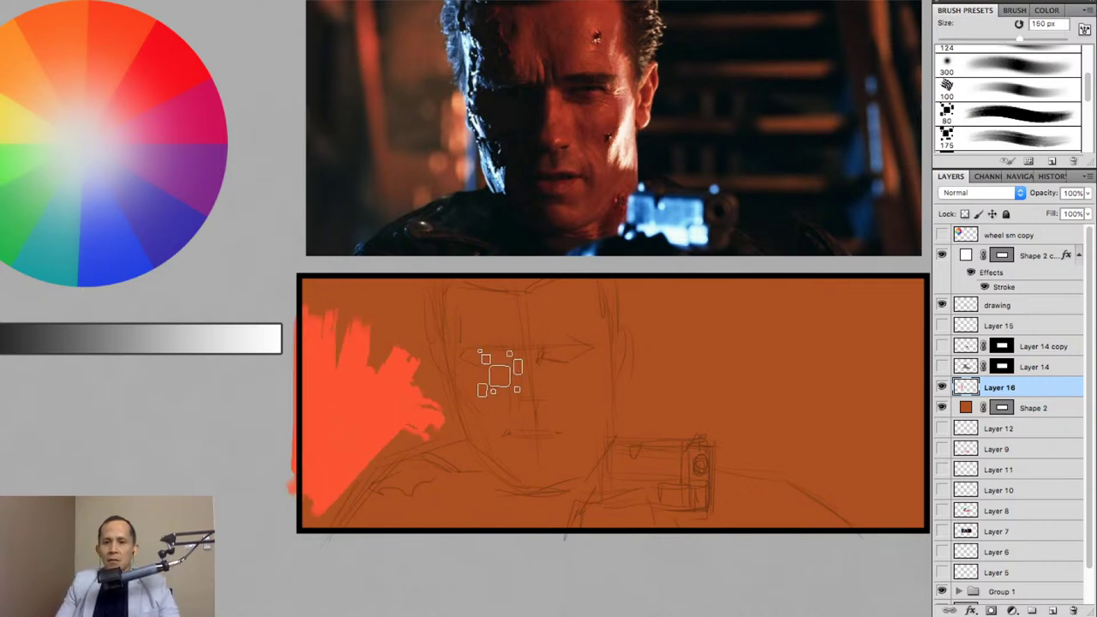
{"action": "left_click", "coordinate": [1067, 398], "text": "alt"}
{"action": "mouse_move", "coordinate": [363, 336]}
{"action": "left_mouse_down"}
{"action": "mouse_move", "coordinate": [440, 294]}
{"action": "mouse_move", "coordinate": [417, 368]}
{"action": "mouse_move", "coordinate": [318, 490]}
{"action": "mouse_move", "coordinate": [463, 369]}
{"action": "left_mouse_up"}
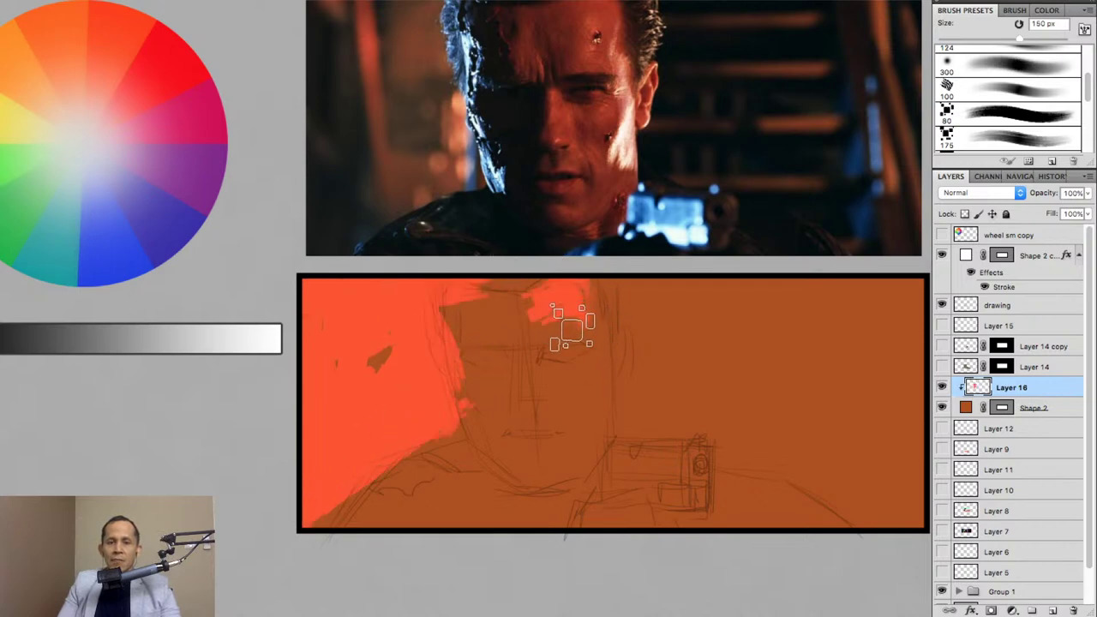
{"action": "mouse_move", "coordinate": [558, 325]}
{"action": "left_mouse_down"}
{"action": "mouse_move", "coordinate": [472, 460]}
{"action": "mouse_move", "coordinate": [471, 294]}
{"action": "mouse_move", "coordinate": [472, 392]}
{"action": "mouse_move", "coordinate": [386, 487]}
{"action": "mouse_move", "coordinate": [506, 474]}
{"action": "mouse_move", "coordinate": [600, 488]}
{"action": "left_mouse_up"}
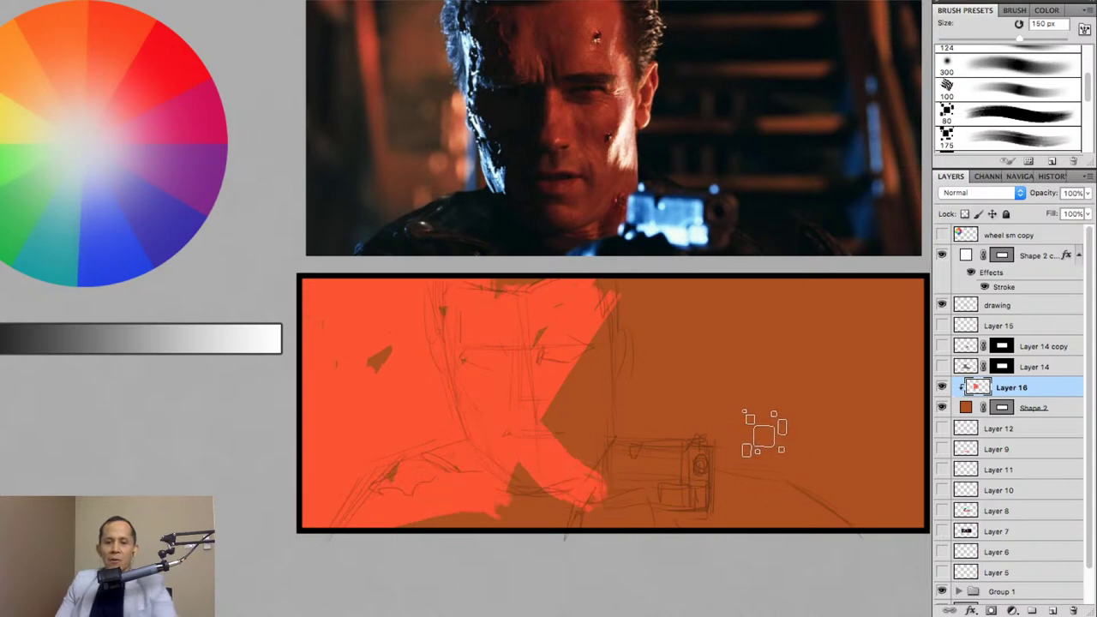
Darken the red-orange paint on Layer 16 using Hue/Saturation with reduced lightness and saturation -3.
{"action": "key", "text": "ctrl+u"}
{"action": "left_click_drag", "start_coordinate": [338, 326], "coordinate": [264, 336]}
{"action": "left_click", "coordinate": [151, 474]}
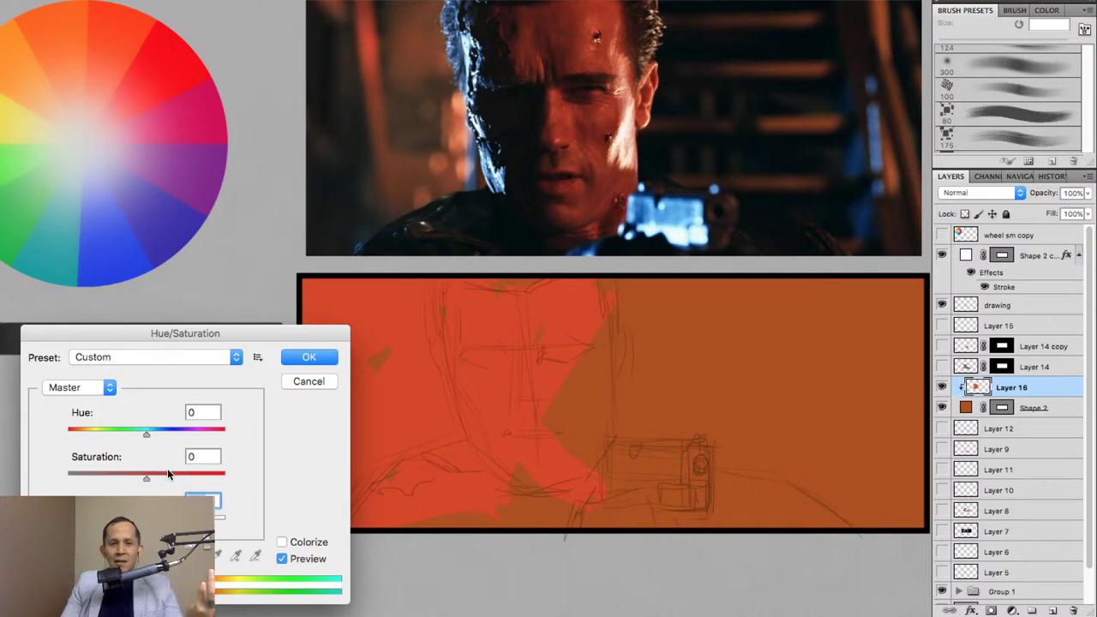
{"action": "left_click_drag", "start_coordinate": [147, 486], "coordinate": [144, 477]}
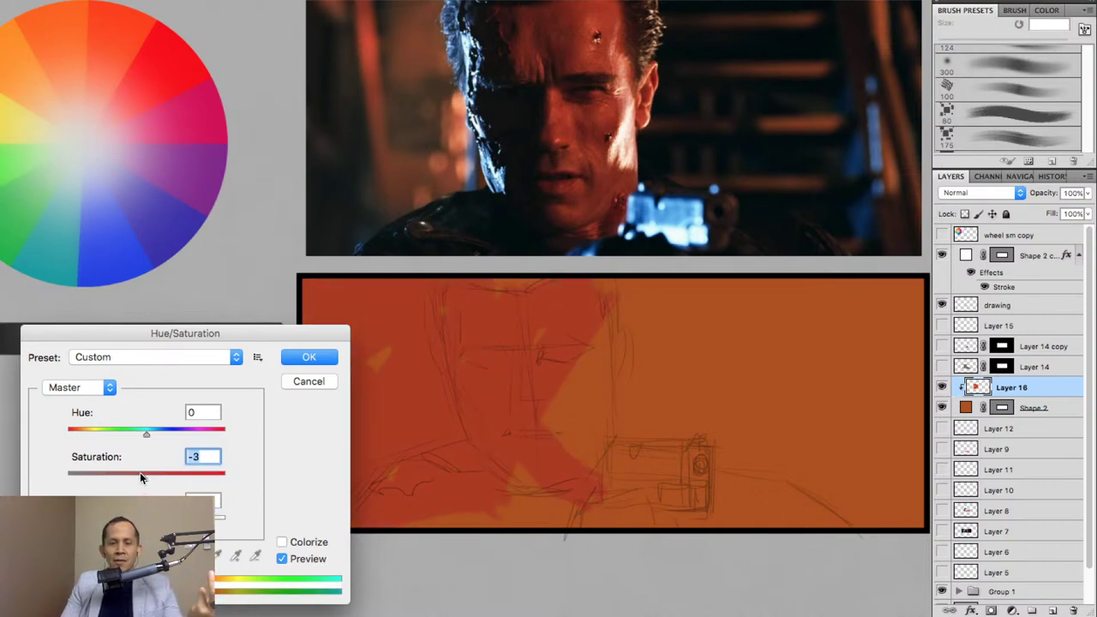
{"action": "left_click", "coordinate": [295, 357]}
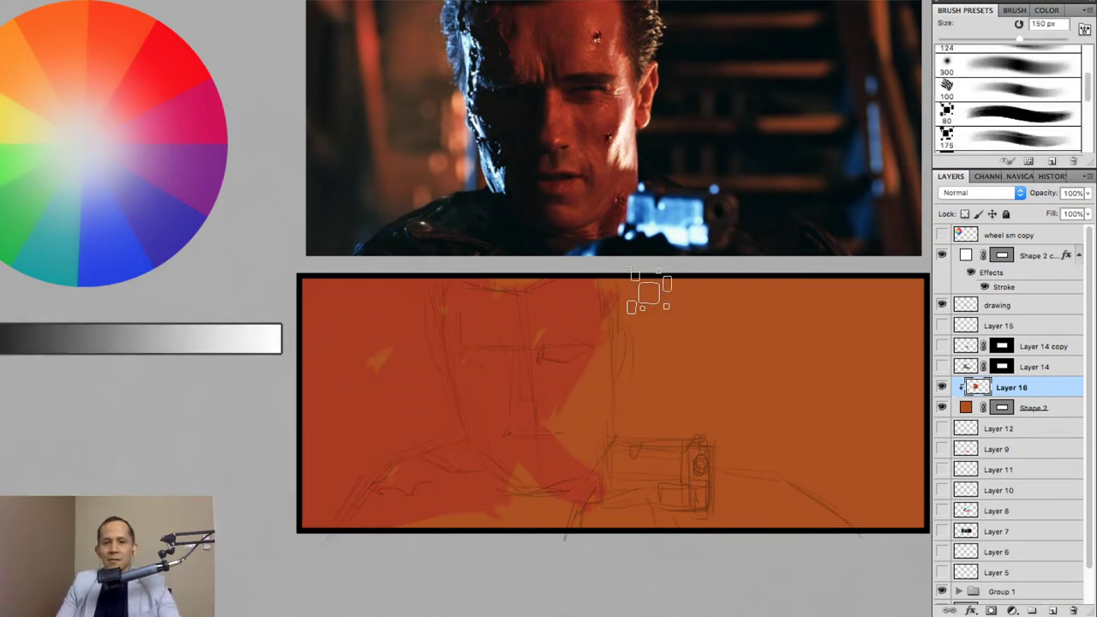
Cover the remaining orange areas on Layer 16 with the darkened red, switching to the 100 px square brush enlarged to 200 px.
{"action": "mouse_move", "coordinate": [611, 324]}
{"action": "left_mouse_down"}
{"action": "mouse_move", "coordinate": [882, 294]}
{"action": "mouse_move", "coordinate": [642, 294]}
{"action": "mouse_move", "coordinate": [840, 252]}
{"action": "mouse_move", "coordinate": [874, 477]}
{"action": "mouse_move", "coordinate": [666, 387]}
{"action": "mouse_move", "coordinate": [832, 367]}
{"action": "mouse_move", "coordinate": [642, 424]}
{"action": "left_mouse_up"}
{"action": "scroll", "coordinate": [1028, 120], "scroll_direction": "down", "scroll_amount": 2}
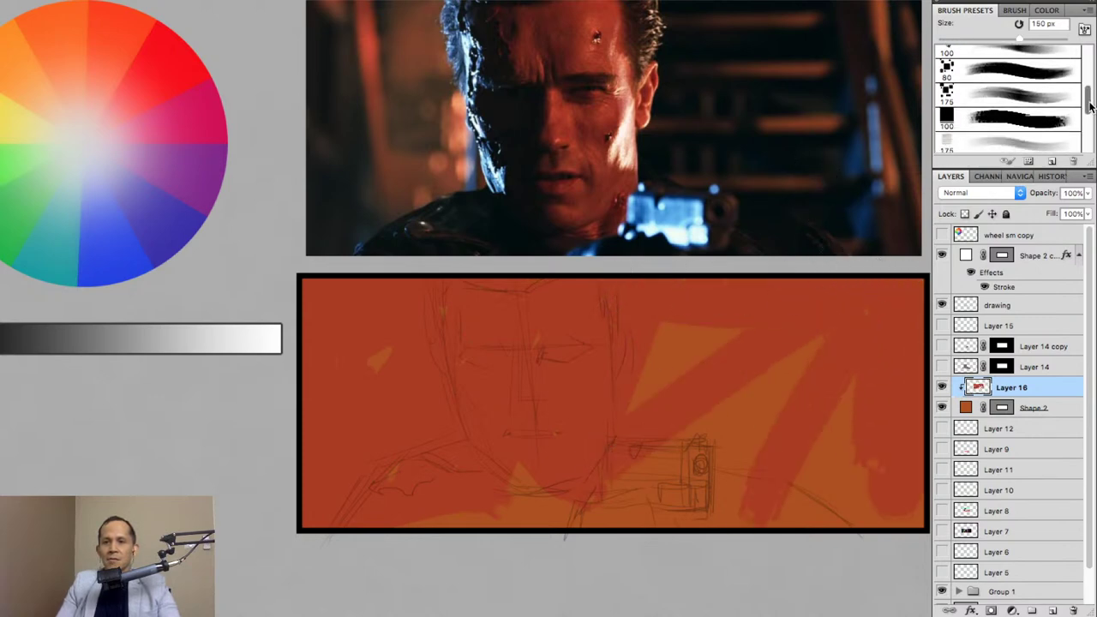
{"action": "left_click", "coordinate": [1035, 125]}
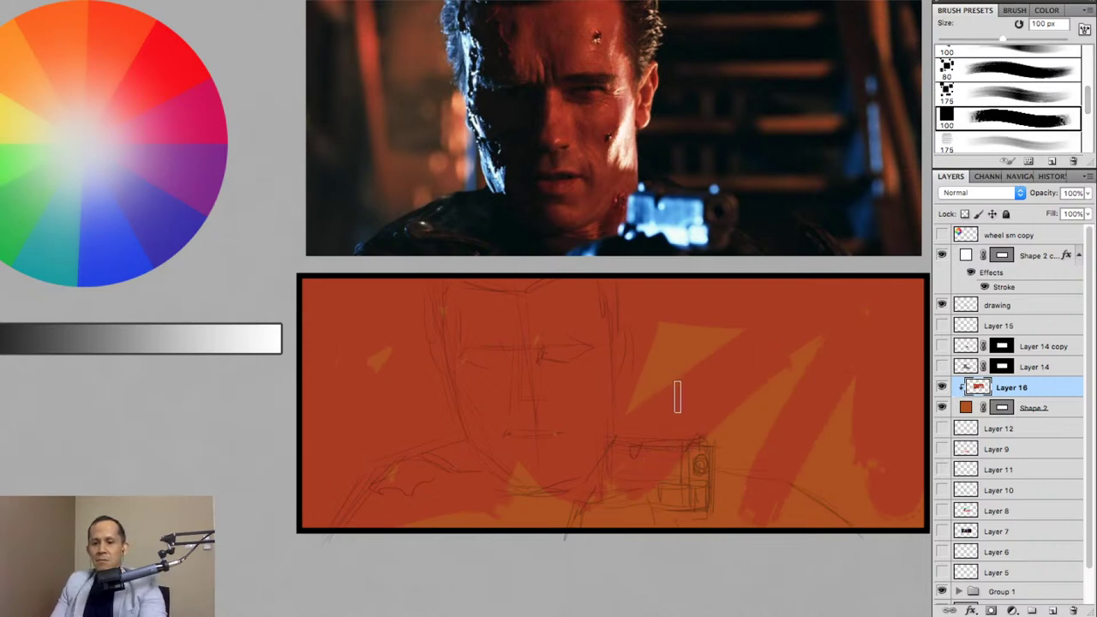
{"action": "key", "text": "bracketright"}
{"action": "key", "text": "bracketright"}
{"action": "key", "text": "bracketright"}
{"action": "key", "text": "bracketright"}
{"action": "mouse_move", "coordinate": [723, 343]}
{"action": "left_mouse_down"}
{"action": "mouse_move", "coordinate": [688, 415]}
{"action": "mouse_move", "coordinate": [609, 277]}
{"action": "mouse_move", "coordinate": [625, 376]}
{"action": "mouse_move", "coordinate": [783, 421]}
{"action": "left_mouse_up"}
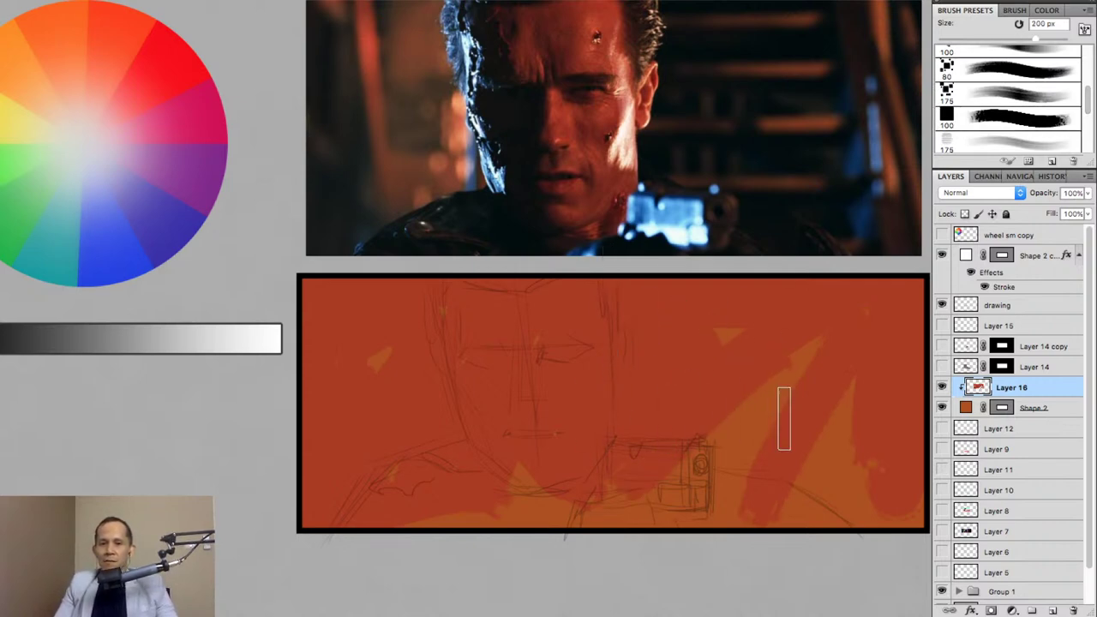
{"action": "mouse_move", "coordinate": [824, 277]}
{"action": "left_mouse_down"}
{"action": "mouse_move", "coordinate": [865, 301]}
{"action": "mouse_move", "coordinate": [731, 410]}
{"action": "mouse_move", "coordinate": [845, 443]}
{"action": "mouse_move", "coordinate": [818, 513]}
{"action": "mouse_move", "coordinate": [884, 465]}
{"action": "mouse_move", "coordinate": [896, 515]}
{"action": "left_mouse_up"}
{"action": "mouse_move", "coordinate": [387, 521]}
{"action": "left_mouse_down"}
{"action": "mouse_move", "coordinate": [368, 419]}
{"action": "mouse_move", "coordinate": [474, 469]}
{"action": "mouse_move", "coordinate": [444, 490]}
{"action": "left_mouse_up"}
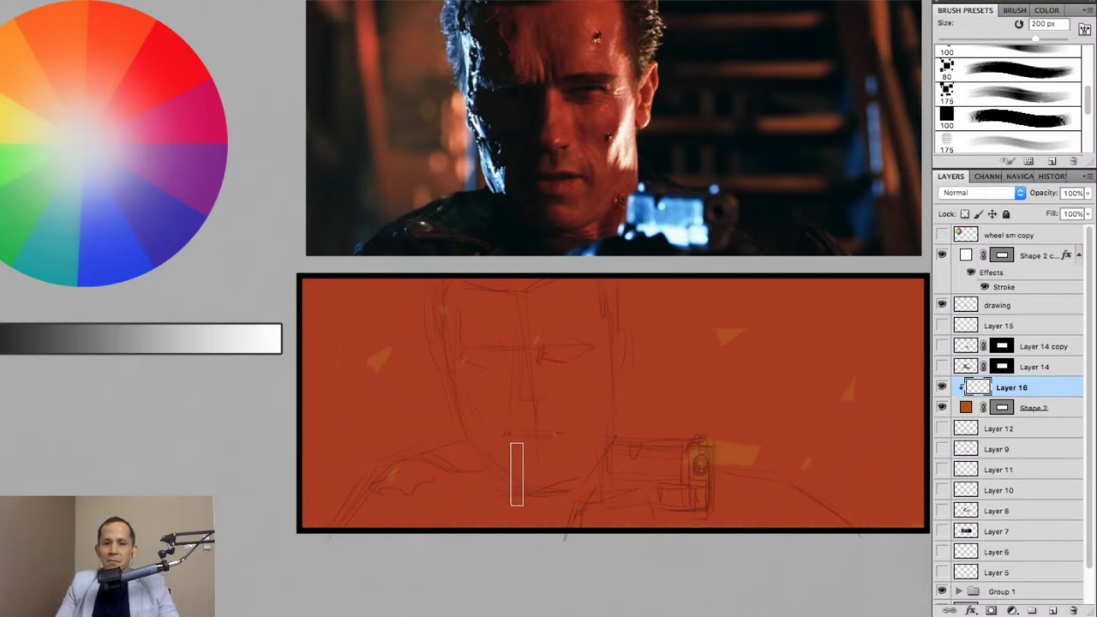
{"action": "mouse_move", "coordinate": [690, 453]}
{"action": "left_mouse_down"}
{"action": "mouse_move", "coordinate": [760, 301]}
{"action": "mouse_move", "coordinate": [460, 372]}
{"action": "mouse_move", "coordinate": [381, 339]}
{"action": "left_mouse_up"}
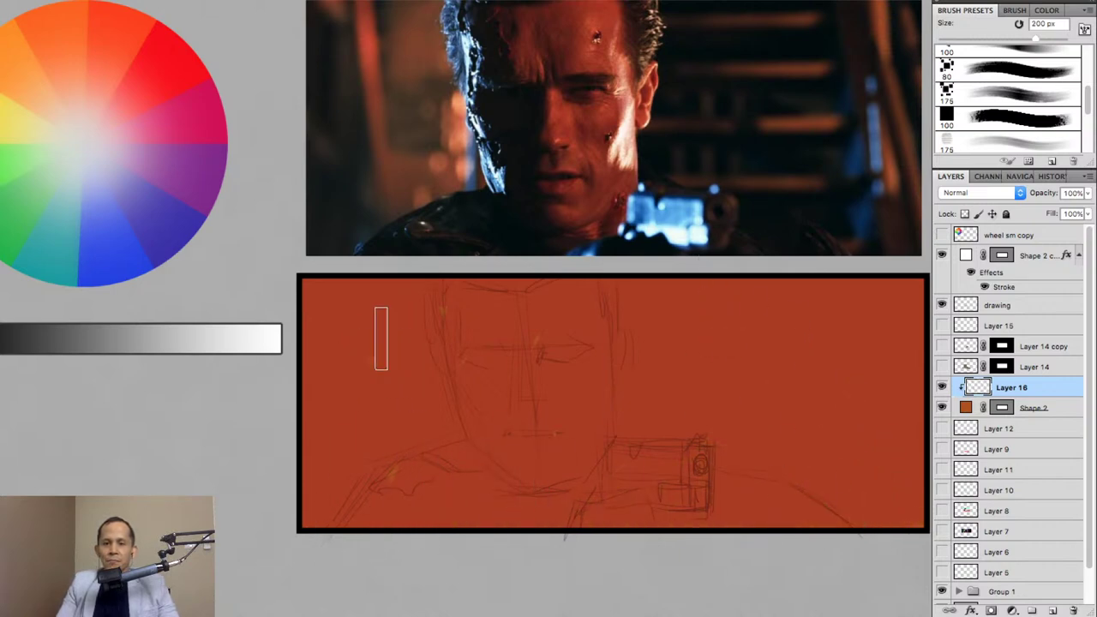
Reduce the brush to 90 px and add an empty layer above Layer 16, with the panels hidden for a clear view.
{"action": "key", "text": "bracketleft"}
{"action": "key", "text": "bracketleft"}
{"action": "key", "text": "bracketleft"}
{"action": "key", "text": "bracketleft"}
{"action": "key", "text": "bracketleft"}
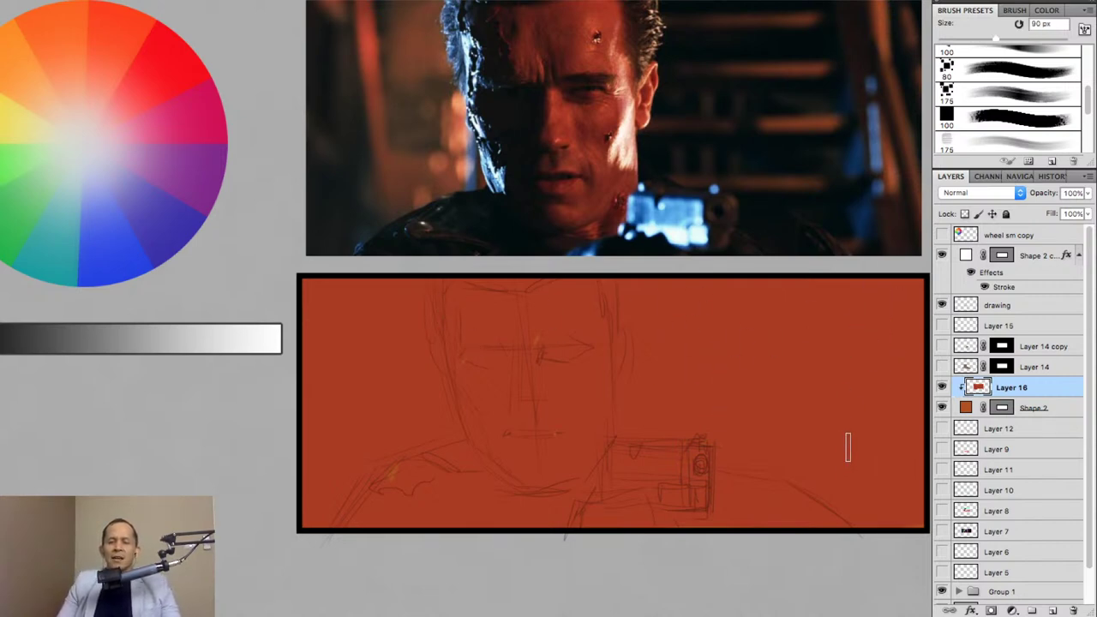
{"action": "left_click", "coordinate": [1053, 610]}
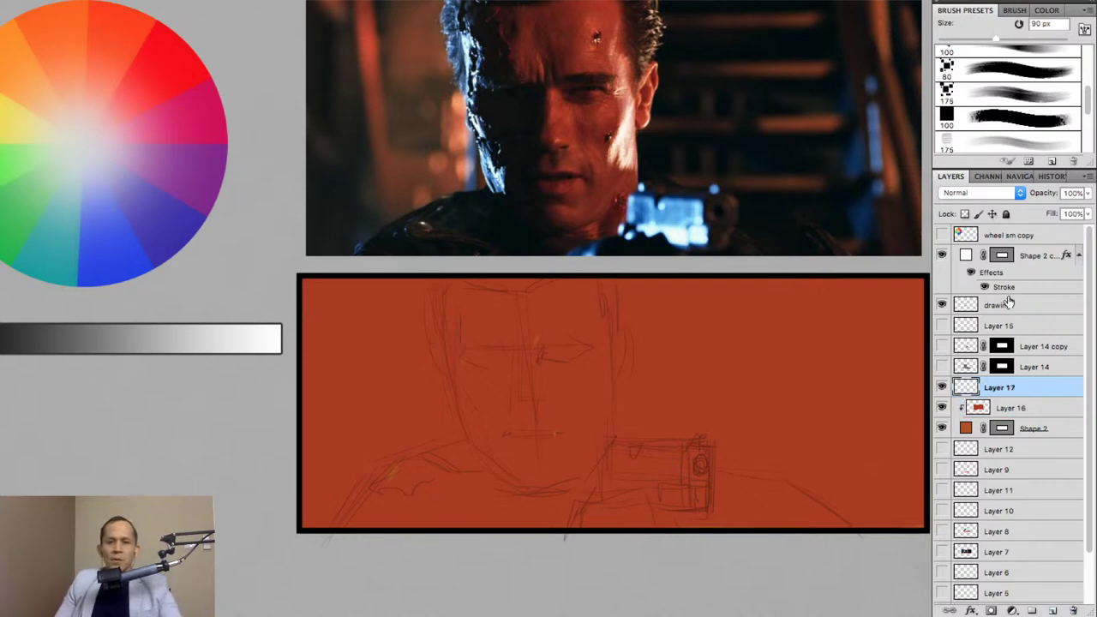
{"action": "key", "text": "Tab"}
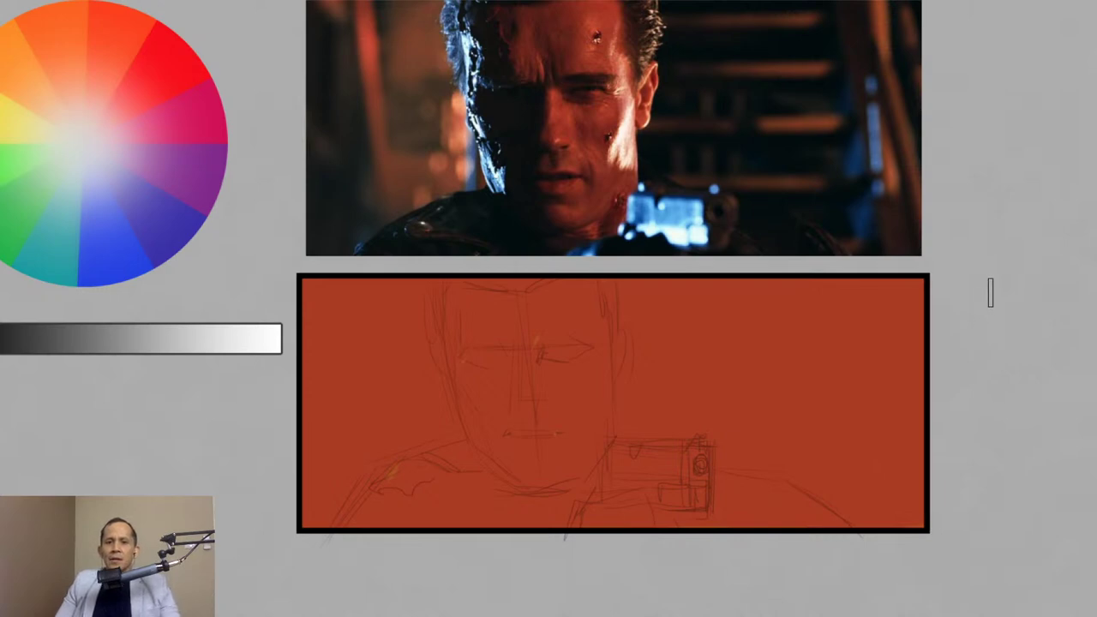
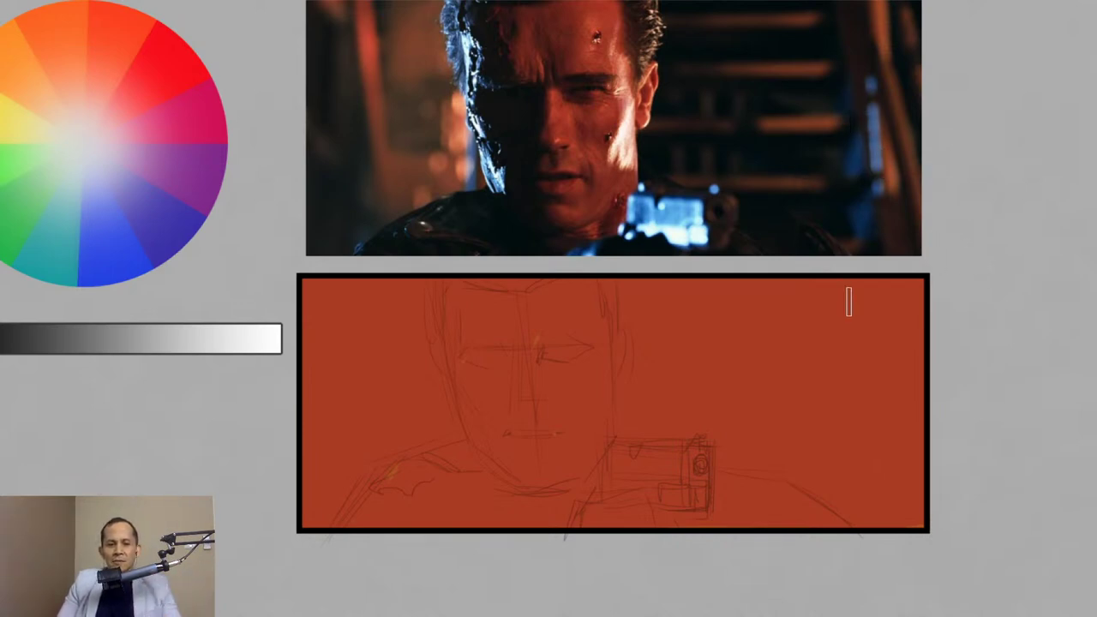
Mute the red paint on Layer 16 using Hue/Saturation with hue -5 and saturation -40.
{"action": "key", "text": "Tab"}
{"action": "key", "text": "ctrl+u"}
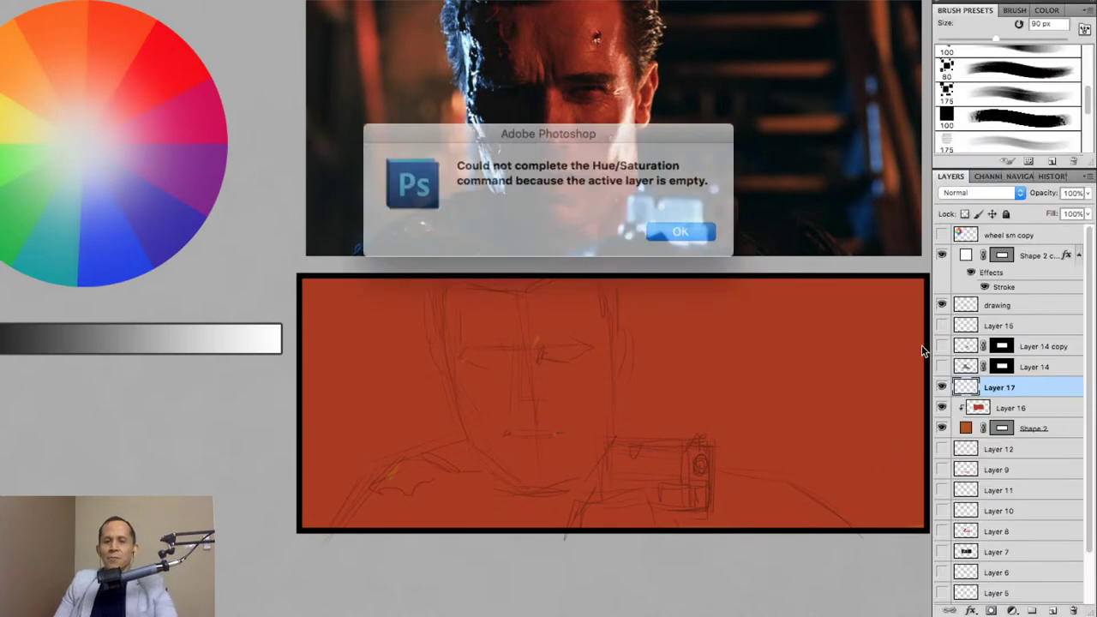
{"action": "left_click", "coordinate": [660, 226]}
{"action": "left_click", "coordinate": [985, 408]}
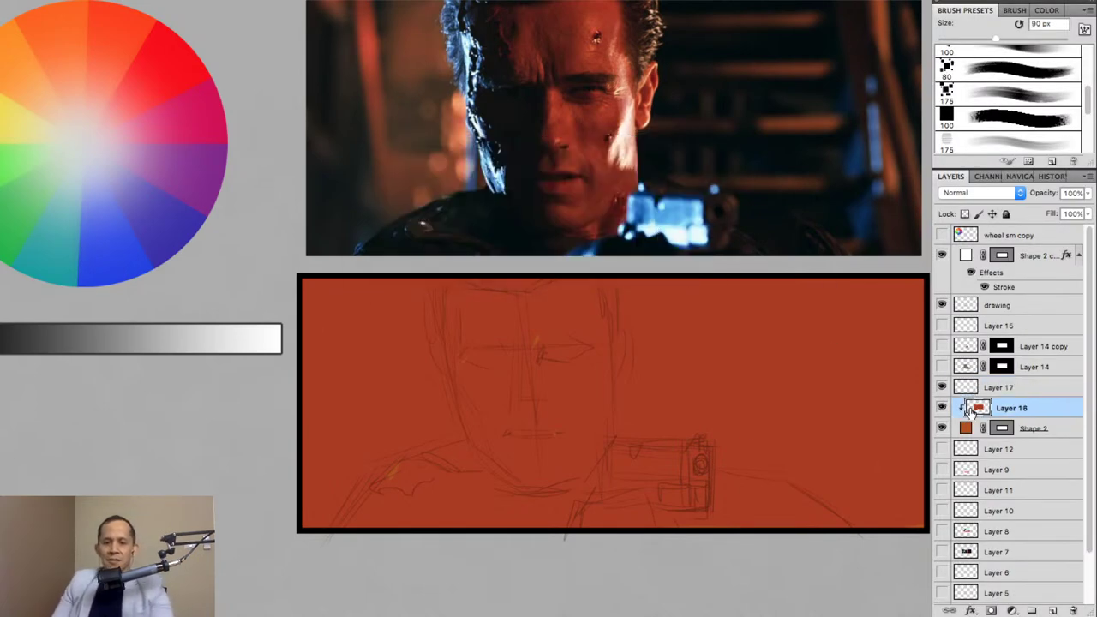
{"action": "key", "text": "ctrl+u"}
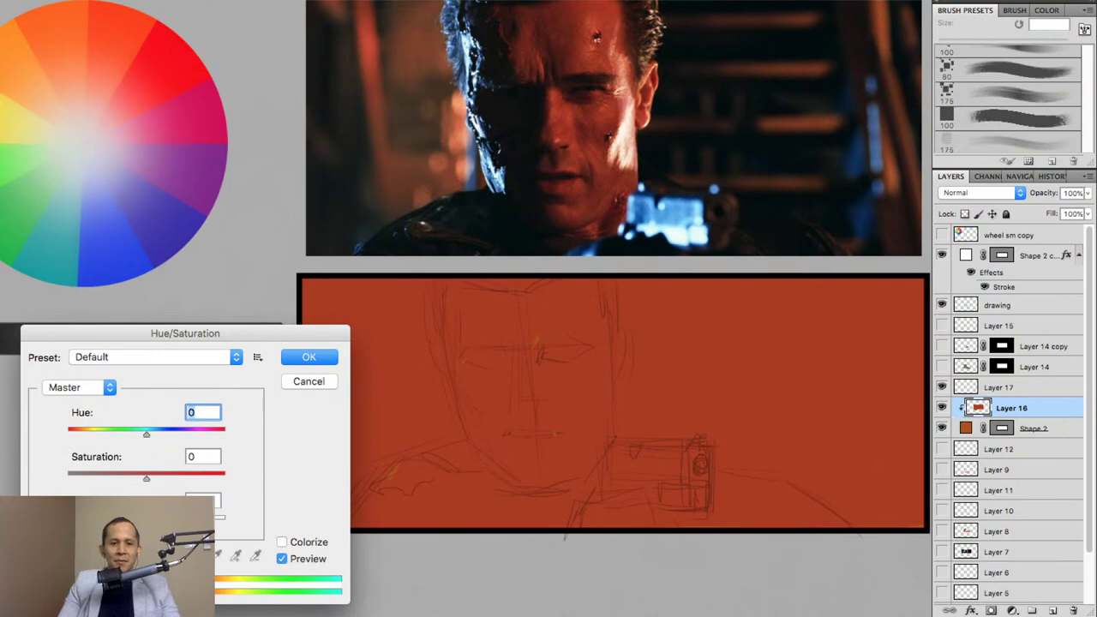
{"action": "left_click_drag", "start_coordinate": [143, 479], "coordinate": [115, 490]}
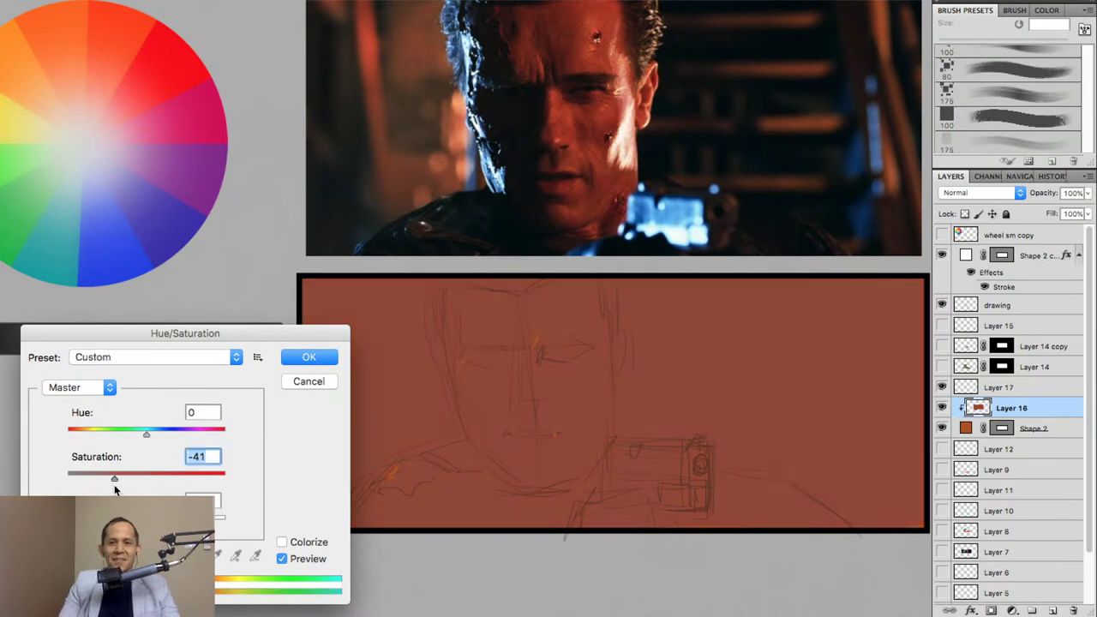
{"action": "left_click_drag", "start_coordinate": [150, 429], "coordinate": [143, 437]}
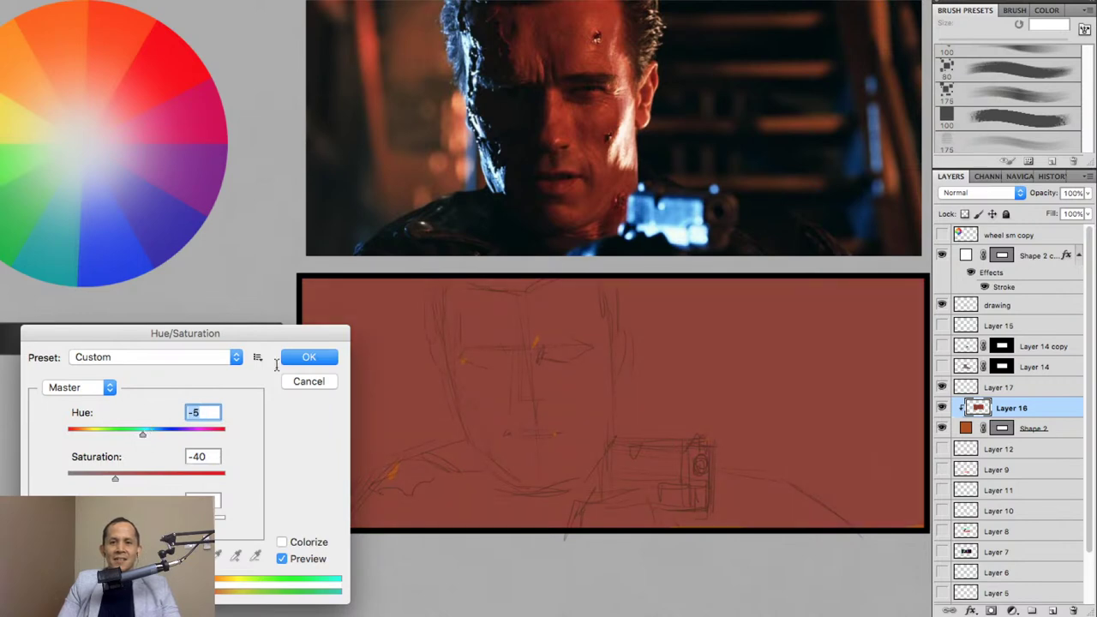
{"action": "left_click", "coordinate": [305, 357]}
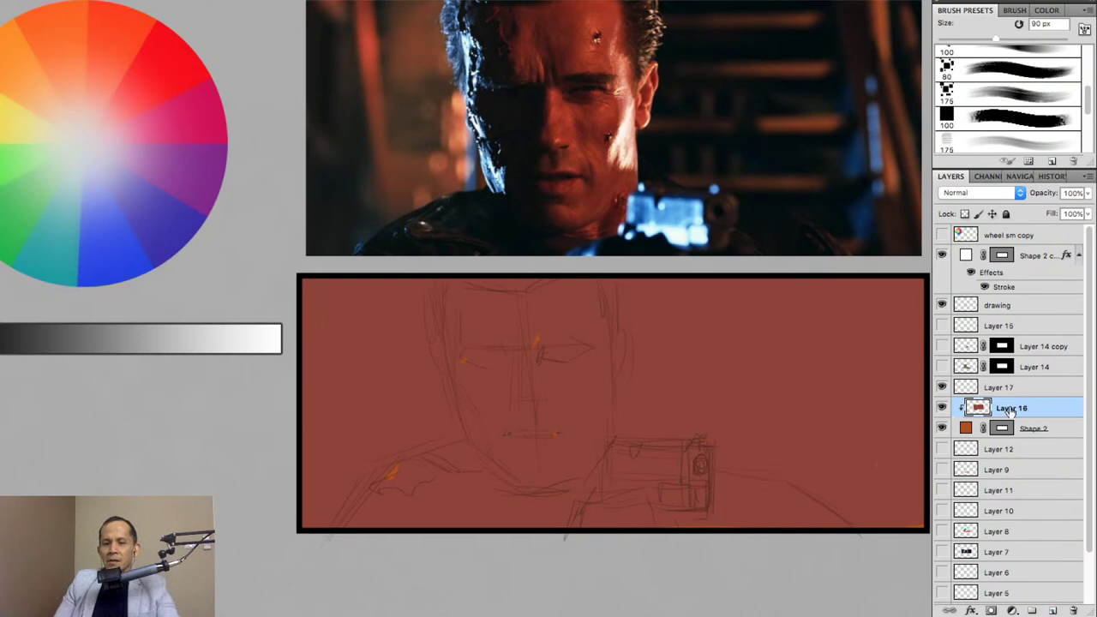
Merge Layer 16 with Shape 2, then add an empty layer above it and clip it to the merged layer.
{"action": "left_click", "coordinate": [1047, 426]}
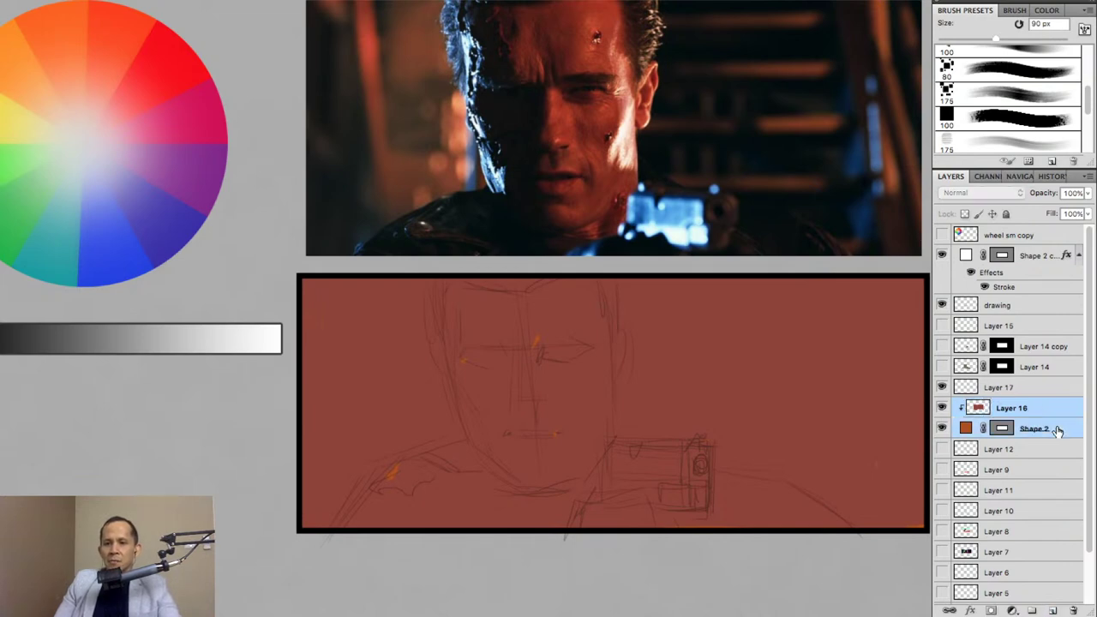
{"action": "key", "text": "Delete"}
{"action": "left_click", "coordinate": [1052, 612]}
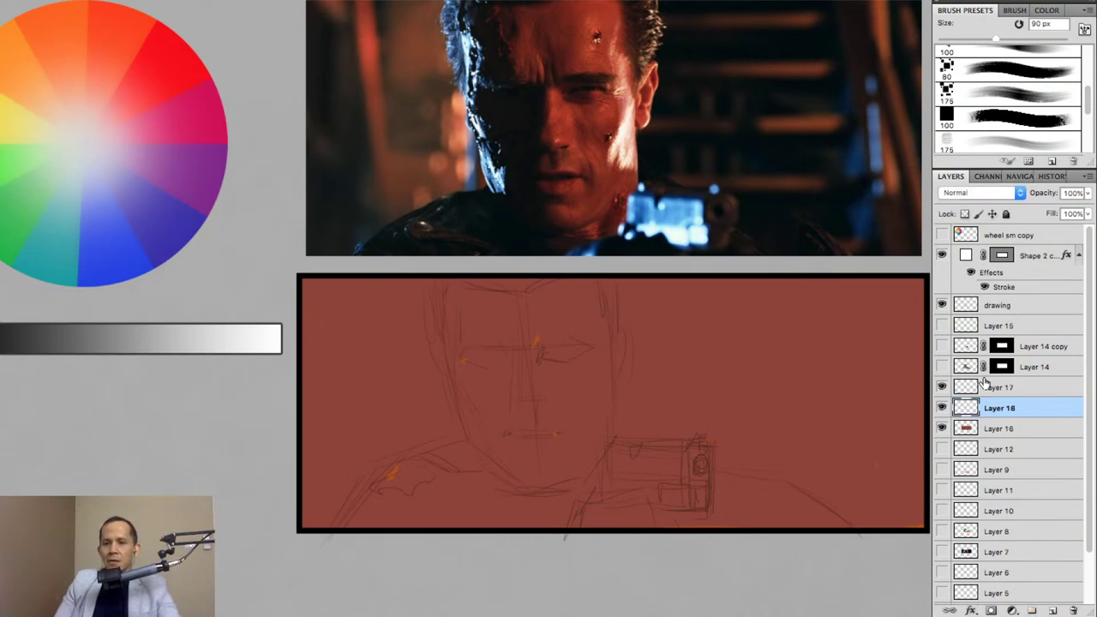
{"action": "left_click", "coordinate": [1026, 417], "text": "alt"}
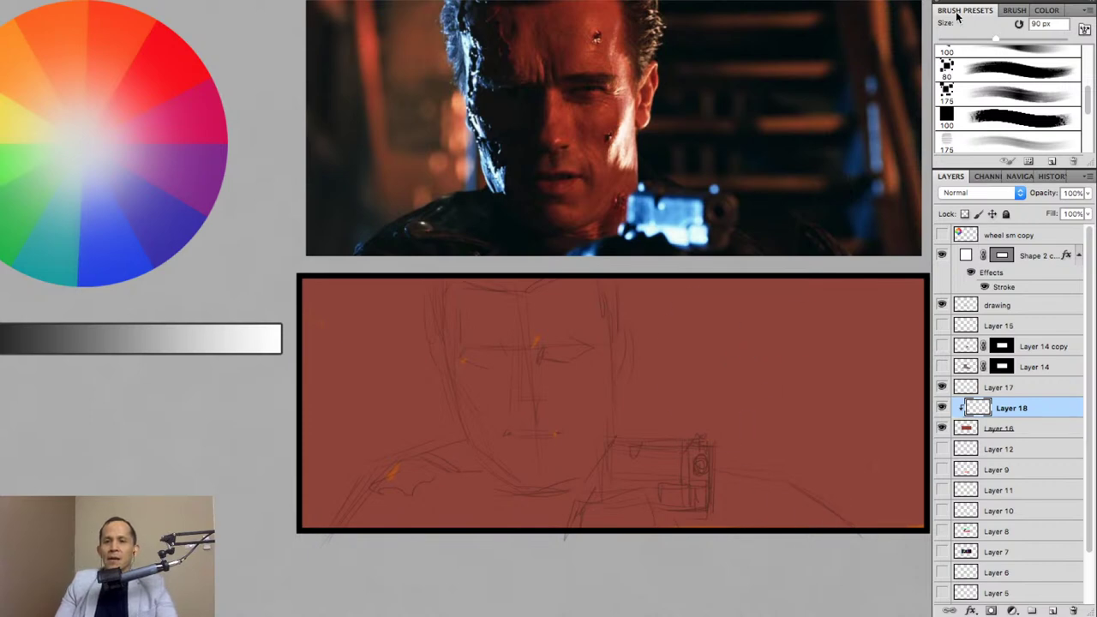
Mix a dark muted red foreground color with hue 0, saturation 45 and brightness 35.
{"action": "left_click", "coordinate": [1047, 10]}
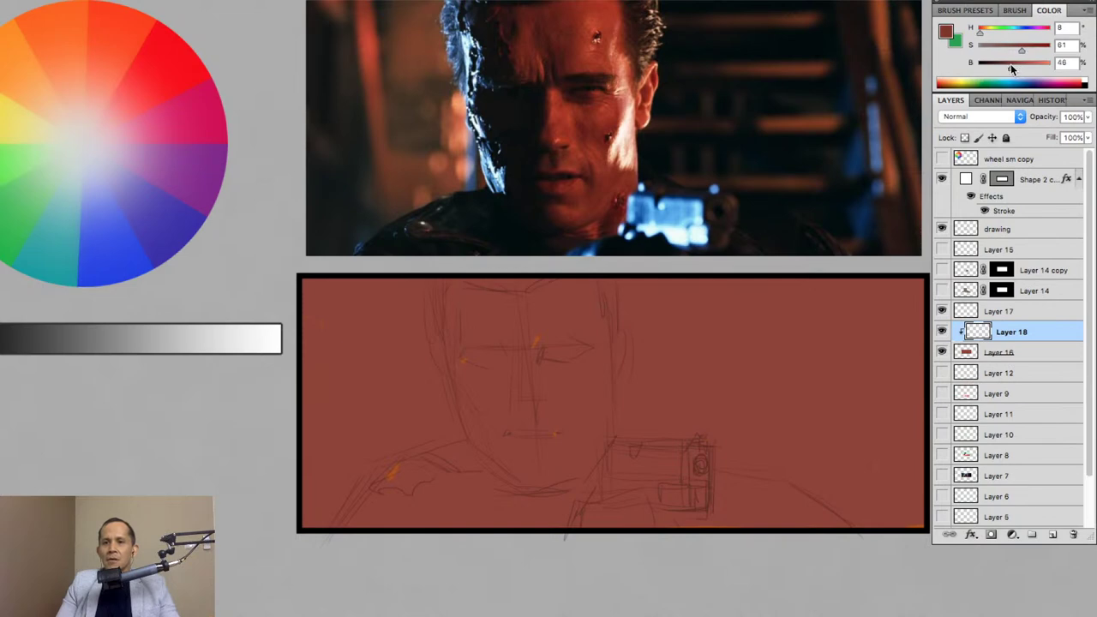
{"action": "left_click_drag", "start_coordinate": [1010, 64], "coordinate": [1008, 71]}
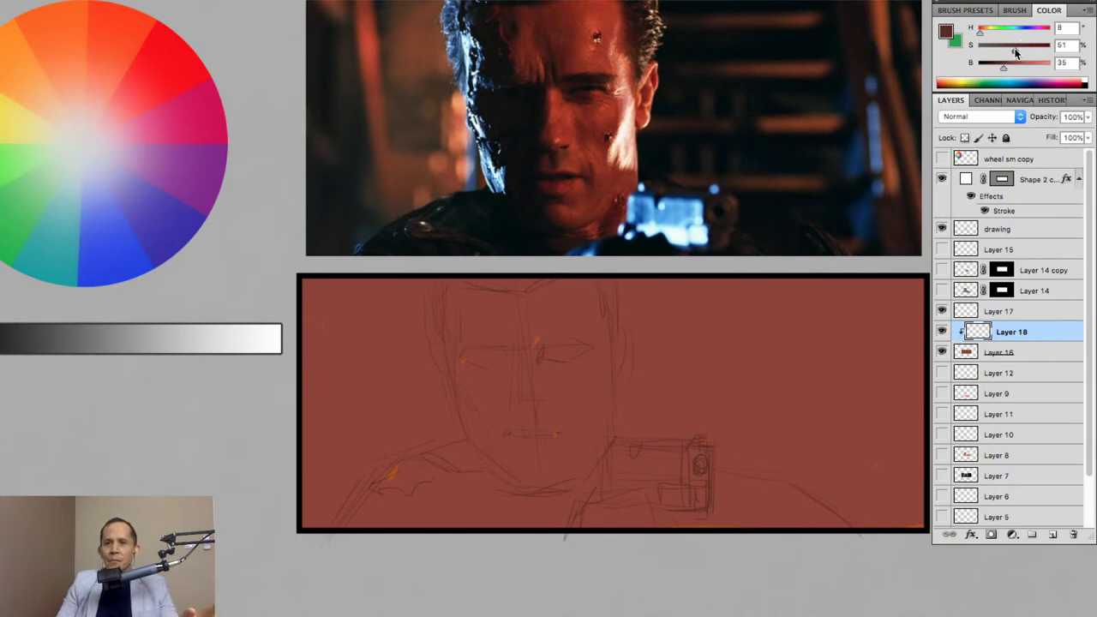
{"action": "left_click_drag", "start_coordinate": [1015, 52], "coordinate": [1004, 32]}
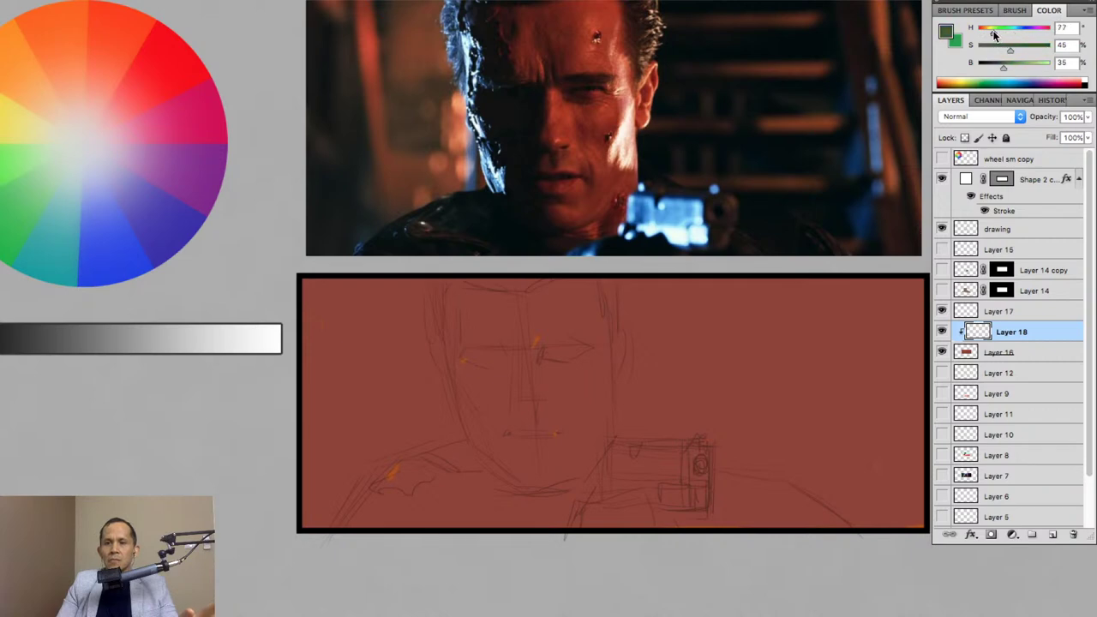
{"action": "left_click_drag", "start_coordinate": [994, 34], "coordinate": [1043, 35]}
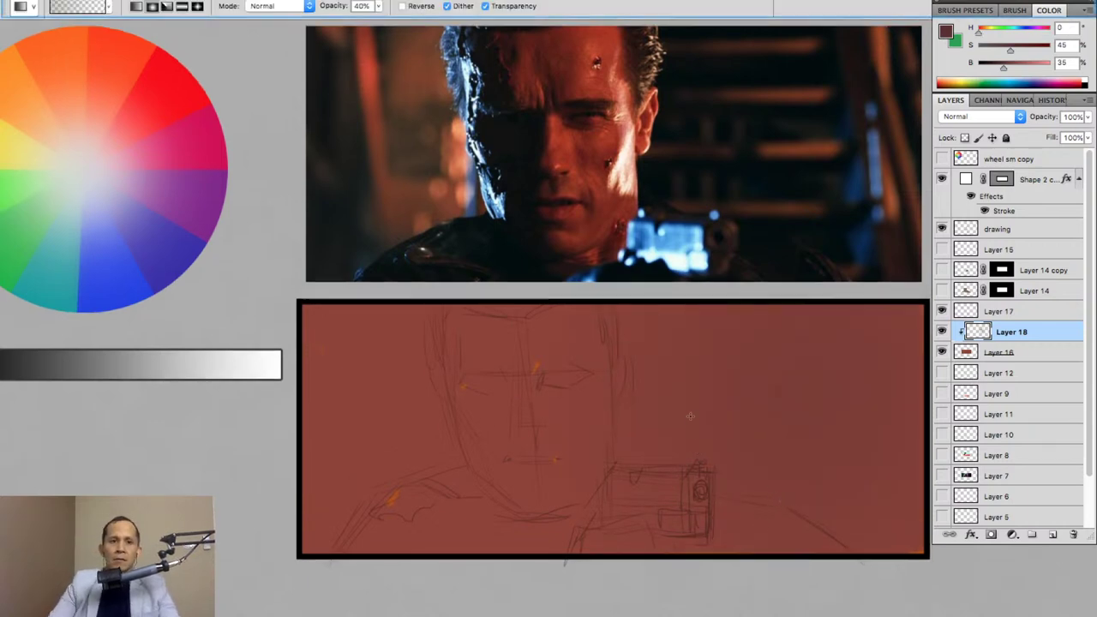
Darken the right half of the frame on Layer 18 with foreground-to-transparent gradients at 100% opacity, fading out across the face.
{"action": "left_click", "coordinate": [377, 6]}
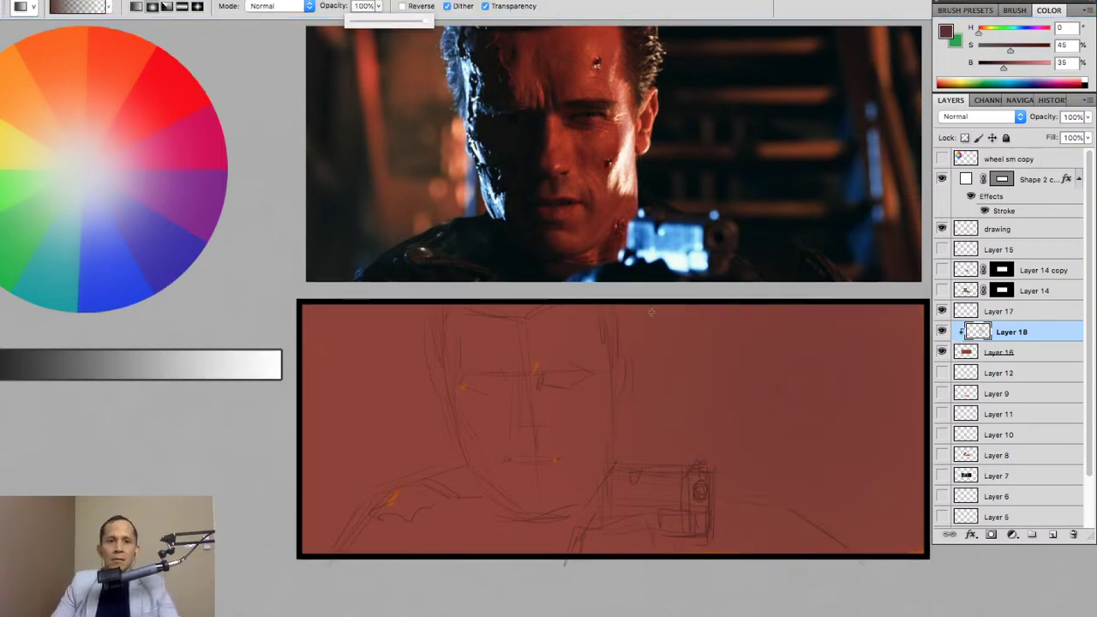
{"action": "left_click_drag", "start_coordinate": [836, 396], "coordinate": [522, 397]}
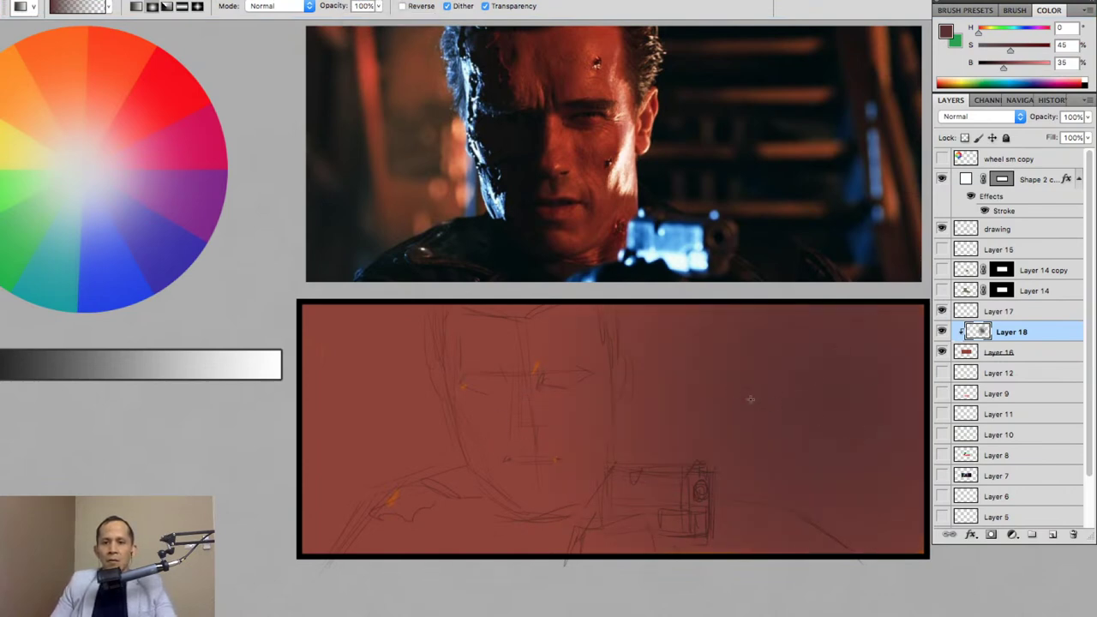
{"action": "left_click_drag", "start_coordinate": [750, 398], "coordinate": [463, 399]}
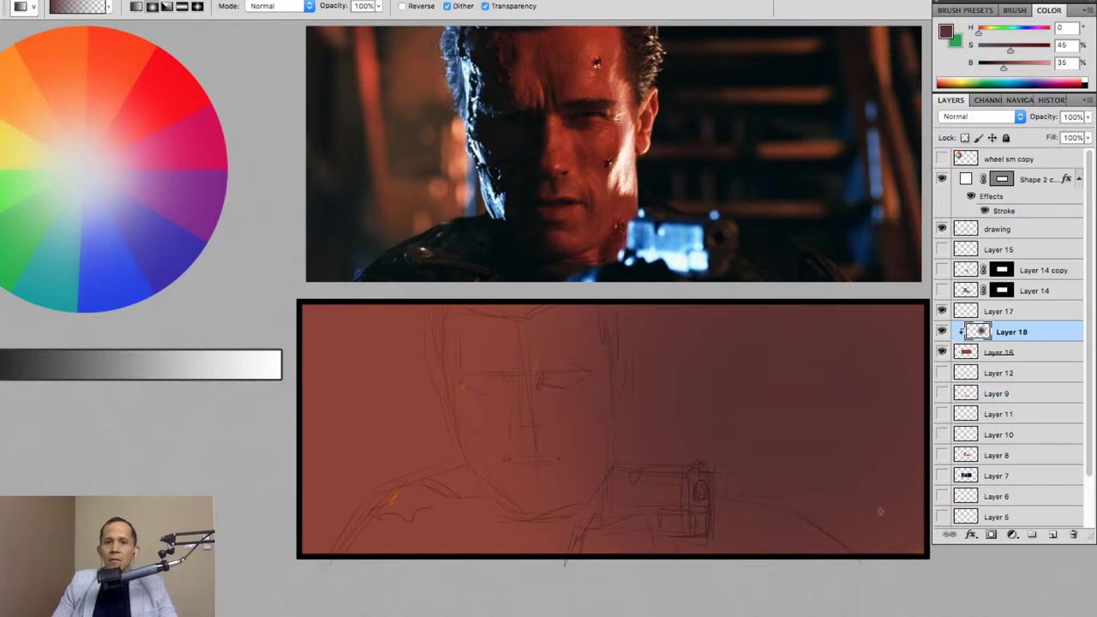
{"action": "right_click", "coordinate": [853, 418]}
{"action": "left_click", "coordinate": [765, 348]}
{"action": "left_click_drag", "start_coordinate": [840, 403], "coordinate": [538, 404]}
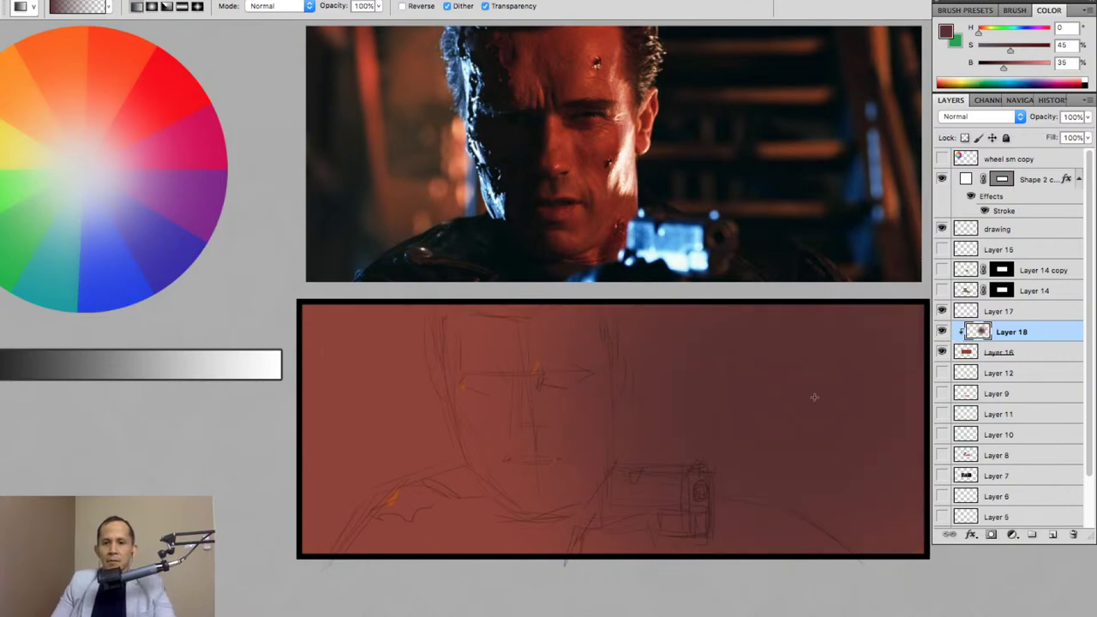
{"action": "left_click_drag", "start_coordinate": [814, 397], "coordinate": [512, 395]}
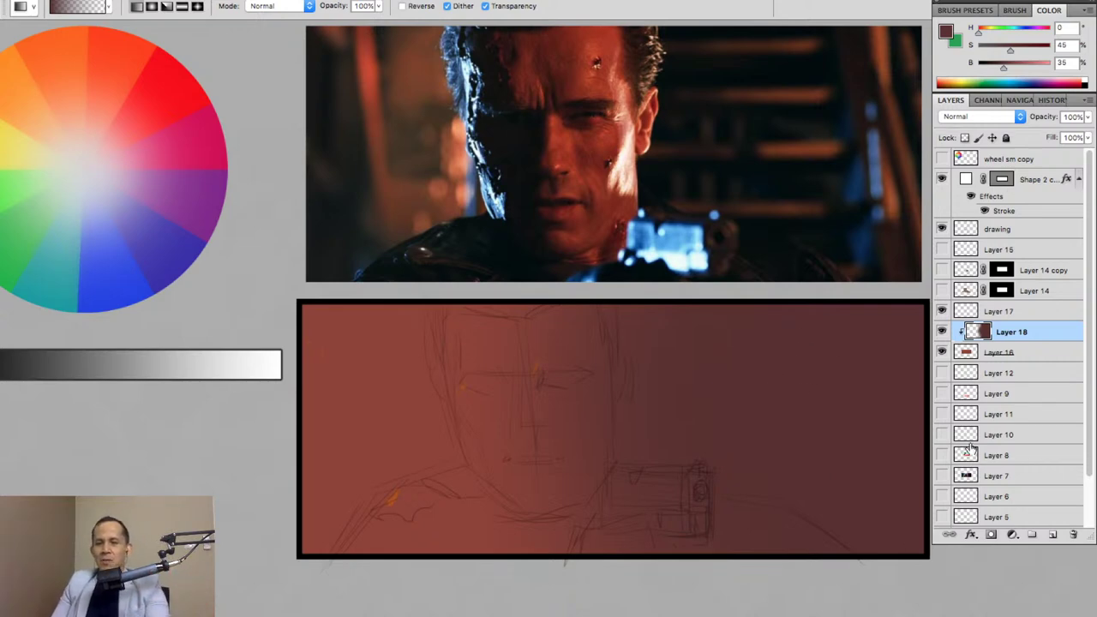
Shift the base color on Layer 16 toward orange using Hue/Saturation with hue +6.
{"action": "left_click", "coordinate": [961, 356]}
{"action": "key", "text": "ctrl+u"}
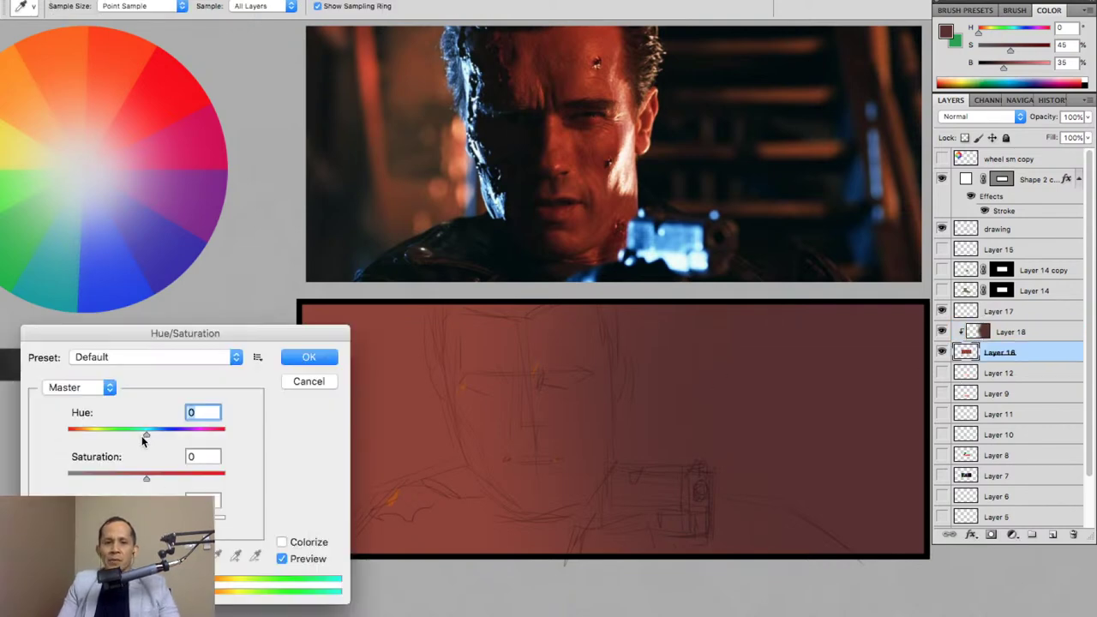
{"action": "left_click_drag", "start_coordinate": [147, 435], "coordinate": [150, 437]}
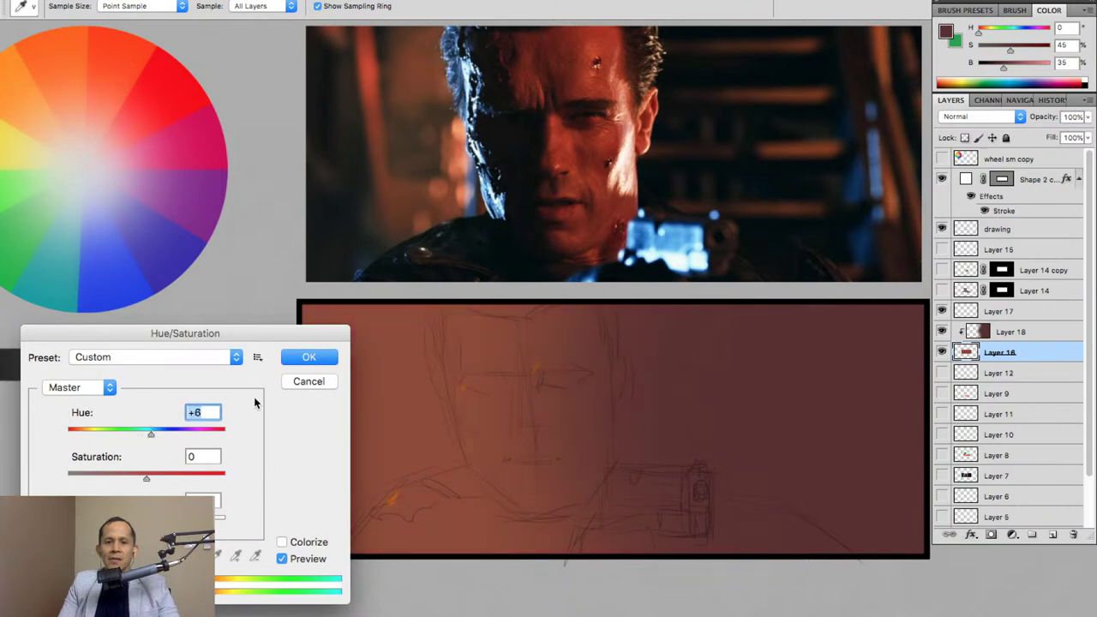
{"action": "left_click", "coordinate": [309, 357]}
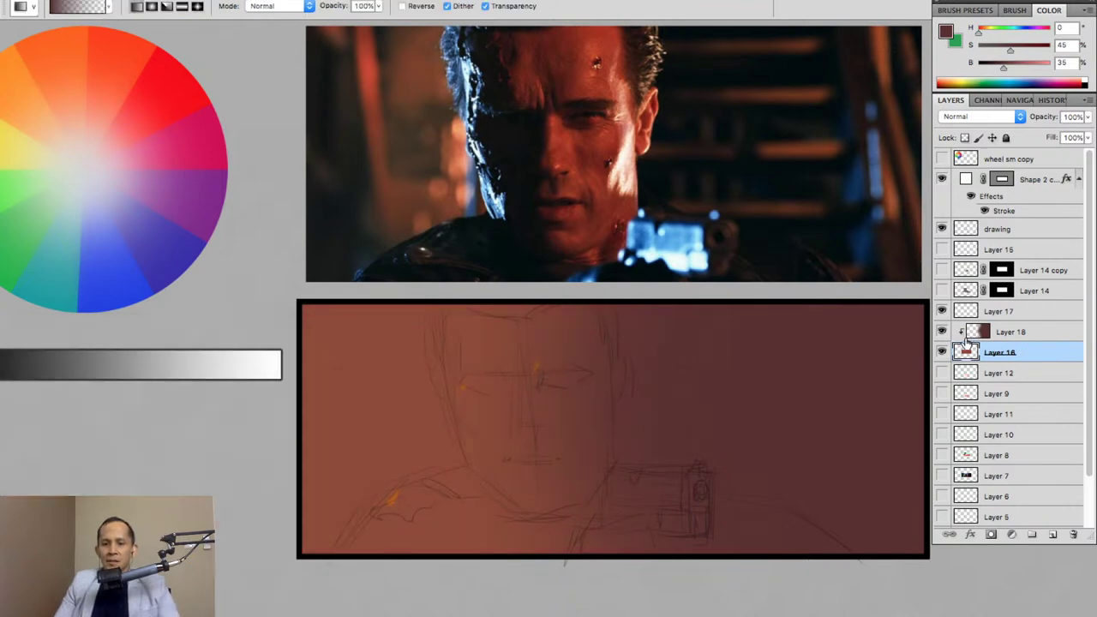
Adjust the dark gradient on Layer 18 using Hue/Saturation with hue +8, saturation +11 and reduced lightness.
{"action": "left_click", "coordinate": [966, 334]}
{"action": "key", "text": "ctrl+u"}
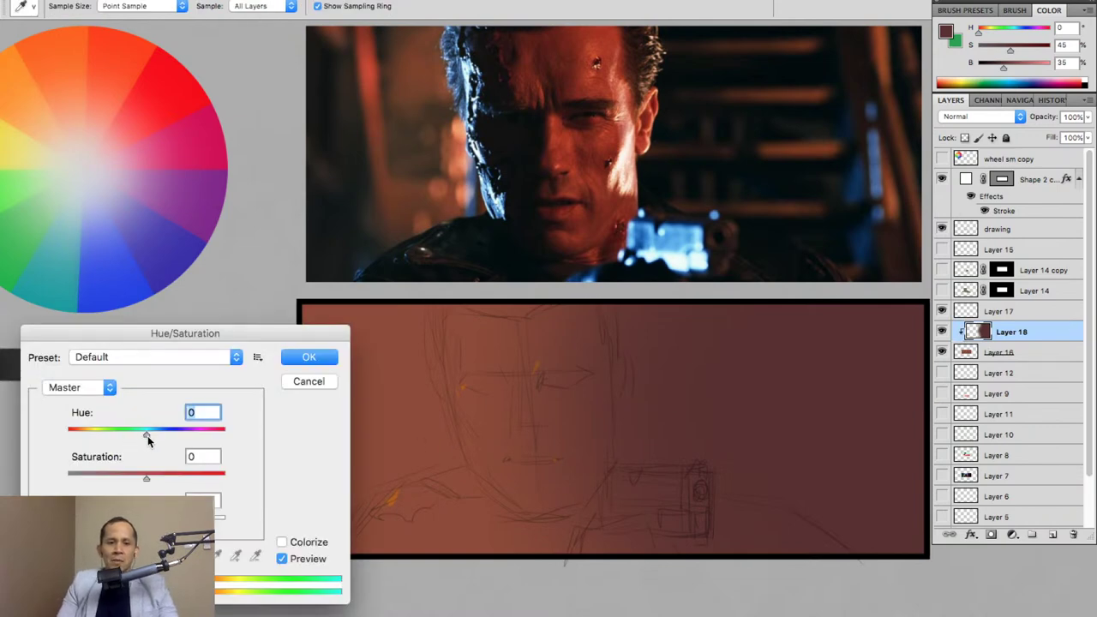
{"action": "left_click_drag", "start_coordinate": [147, 436], "coordinate": [152, 437]}
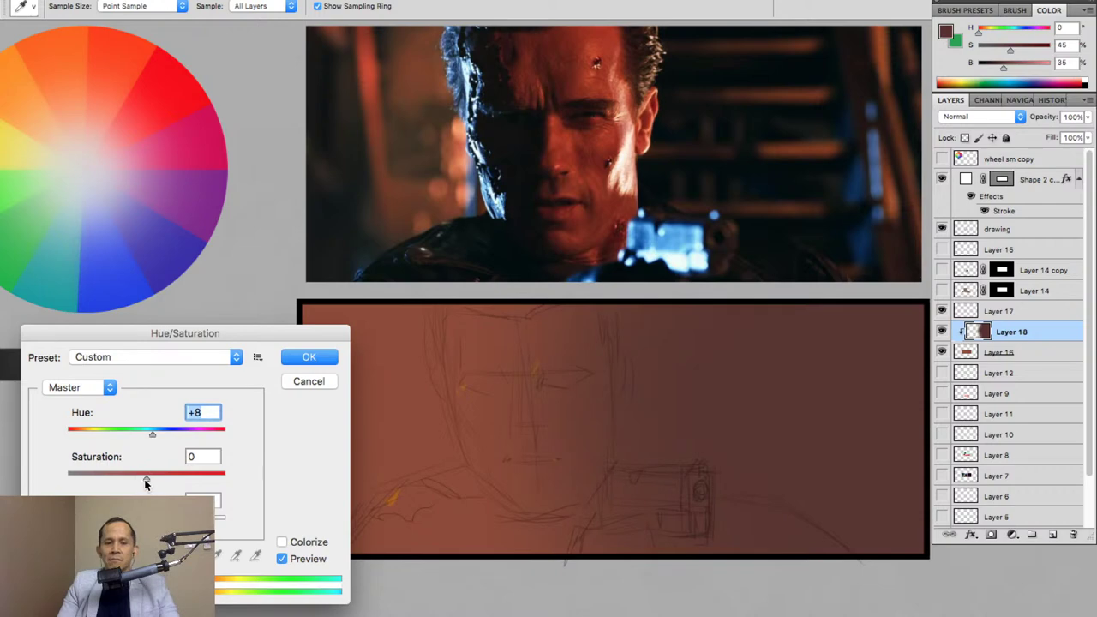
{"action": "left_click_drag", "start_coordinate": [146, 478], "coordinate": [155, 480]}
{"action": "key", "text": "Tab"}
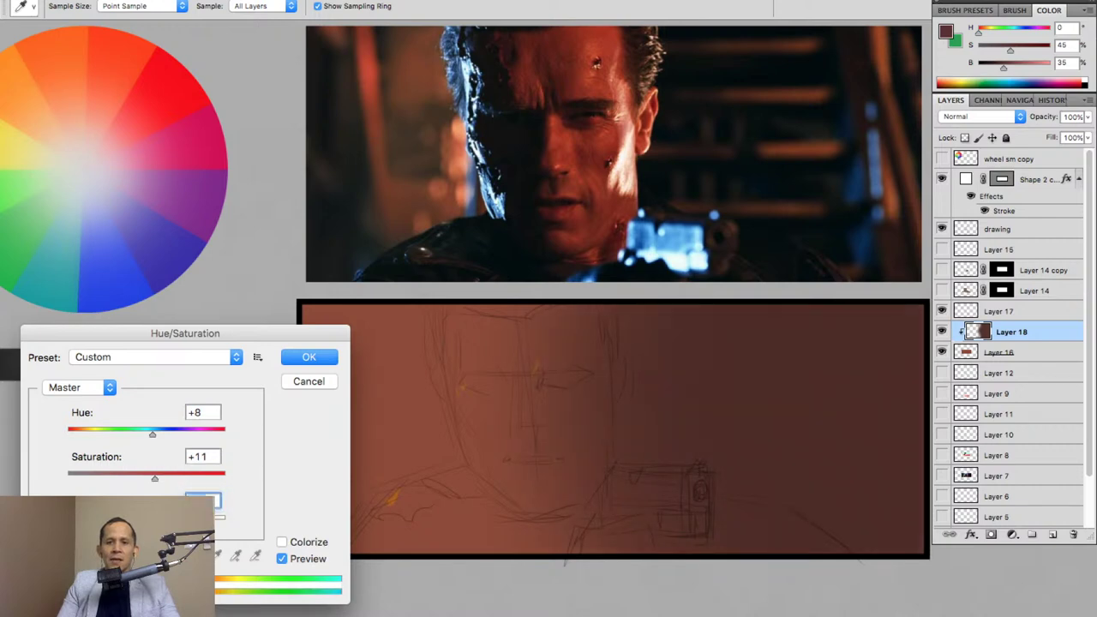
{"action": "left_click", "coordinate": [314, 358]}
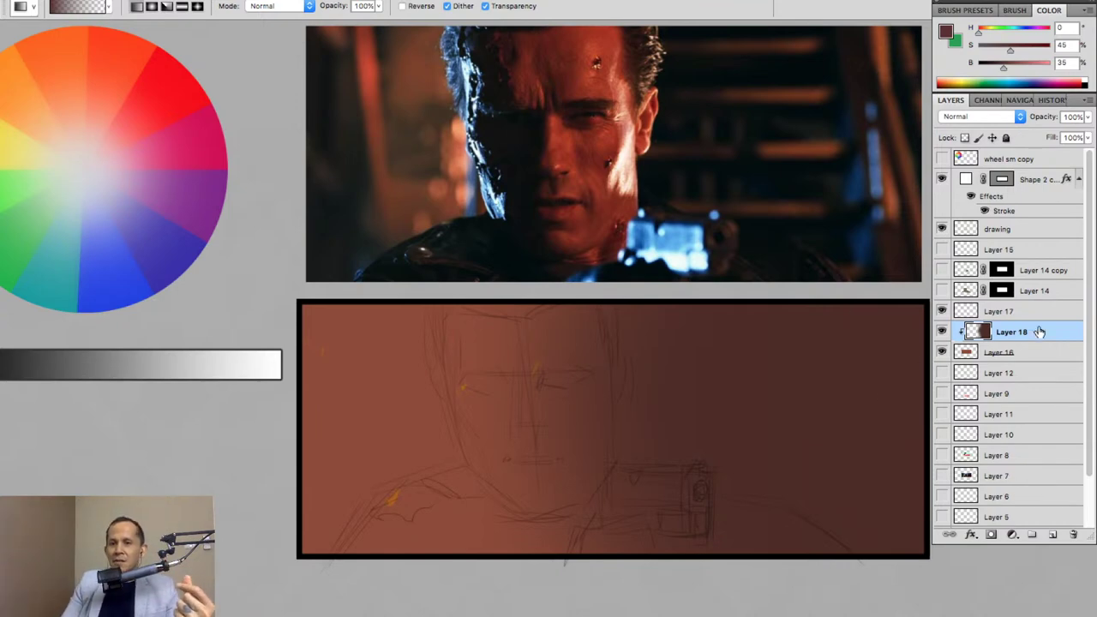
Clip the empty Layer 17 to the base together with Layer 18.
{"action": "left_click", "coordinate": [1036, 352]}
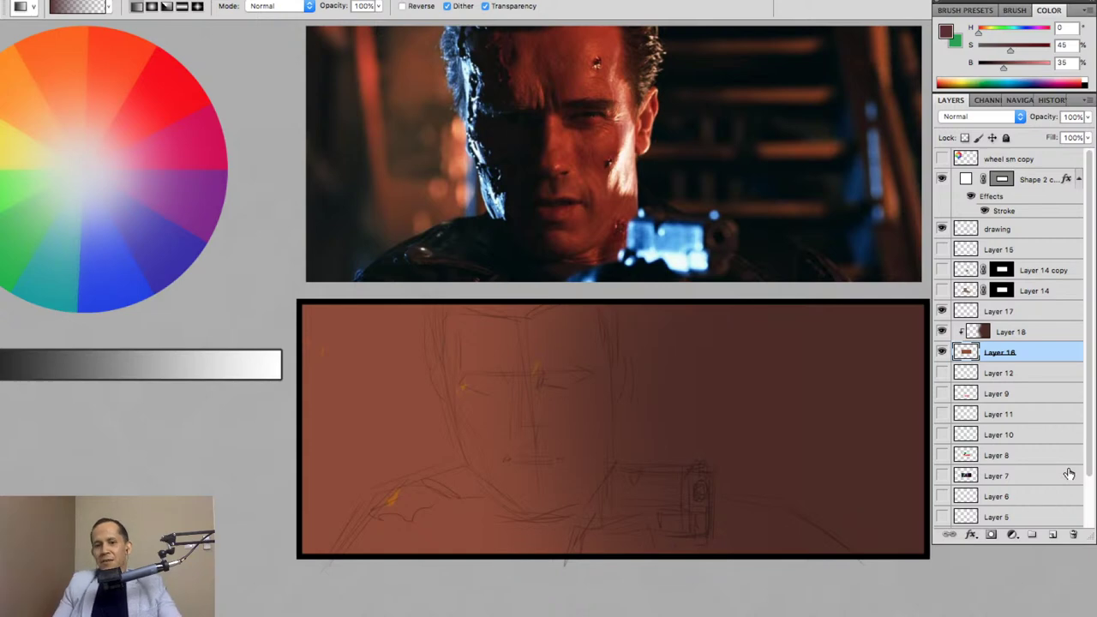
{"action": "left_click", "coordinate": [952, 309]}
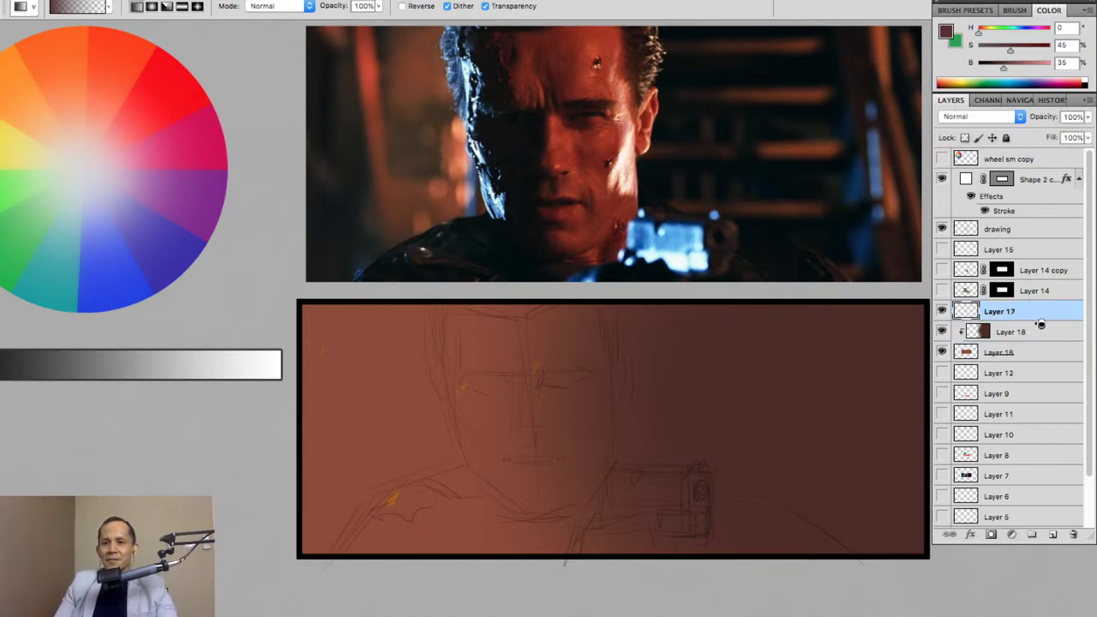
{"action": "left_click", "coordinate": [1041, 324], "text": "alt"}
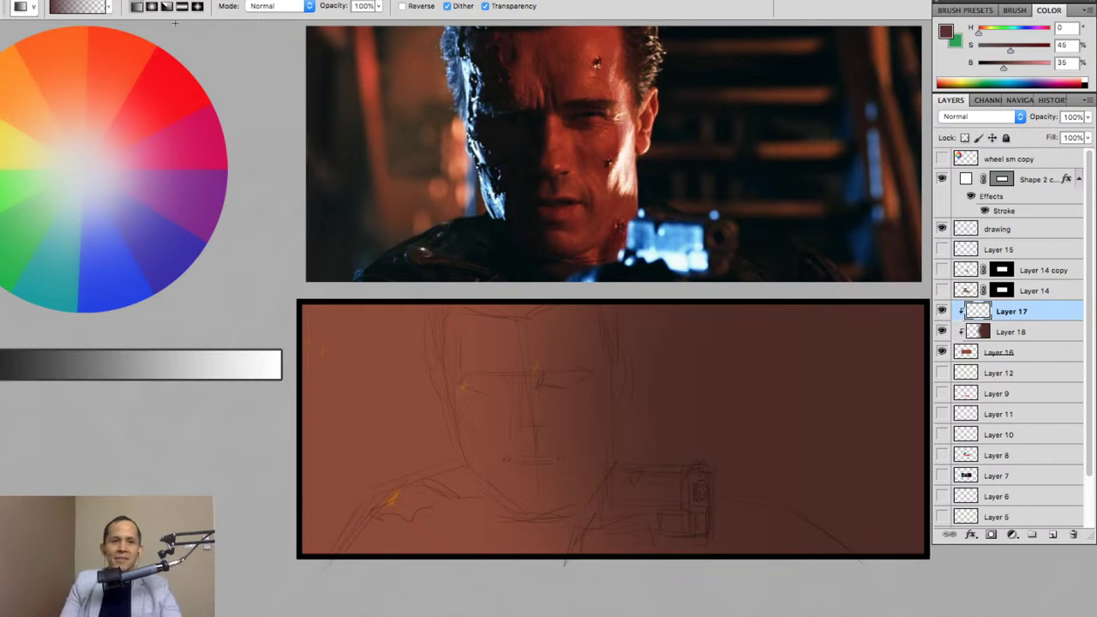
Switch to the Brush tool with the 250 px scattered-dot preset and reduce its size to 200 px.
{"action": "key", "text": "b"}
{"action": "left_click", "coordinate": [966, 11]}
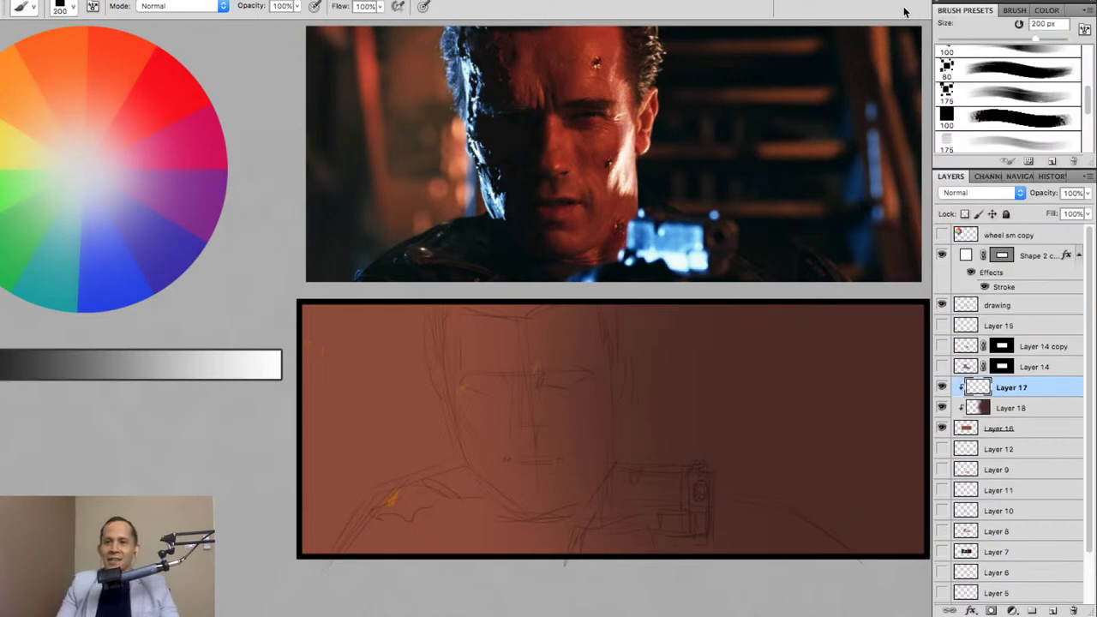
{"action": "left_click_drag", "start_coordinate": [1089, 98], "coordinate": [1091, 148]}
{"action": "left_click", "coordinate": [1008, 116]}
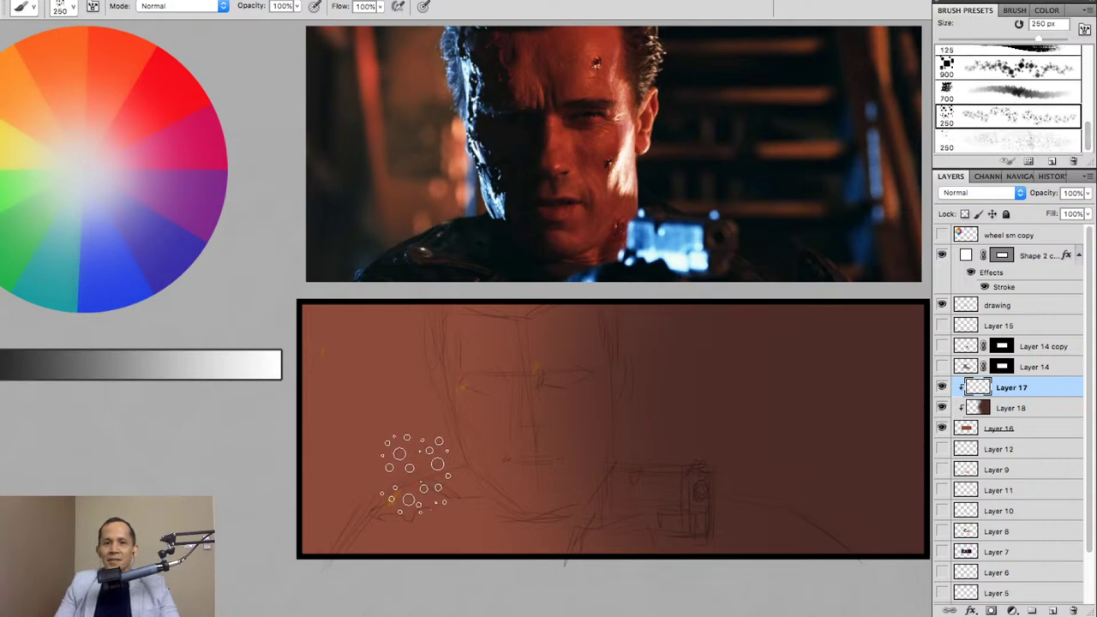
{"action": "key", "text": "bracketleft"}
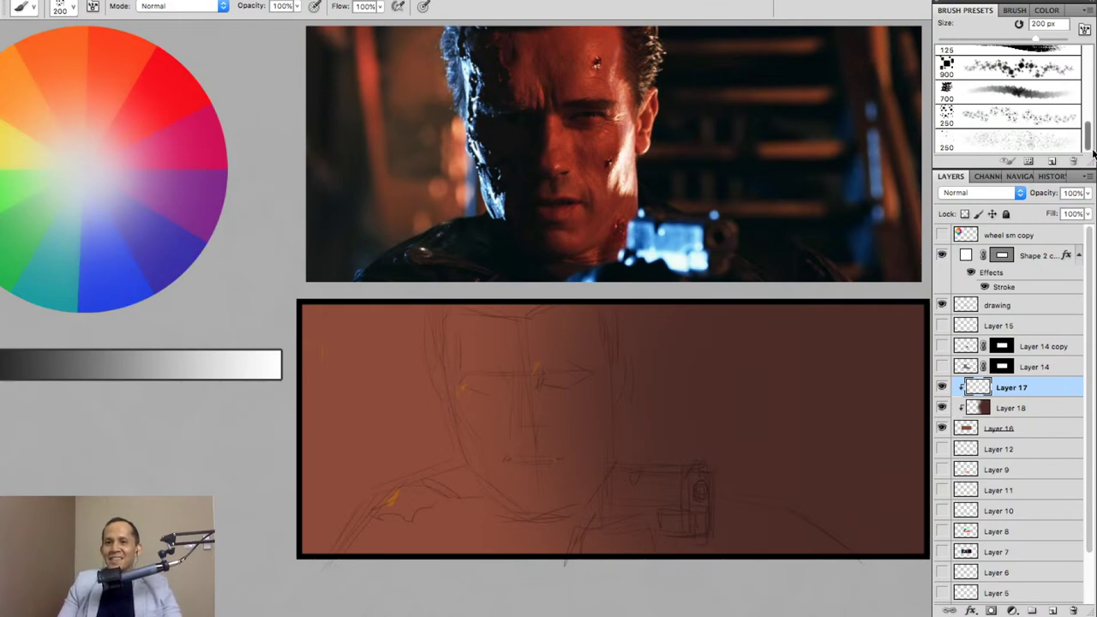
{"action": "mouse_move", "coordinate": [1091, 137]}
{"action": "left_mouse_down"}
{"action": "mouse_move", "coordinate": [1090, 111]}
{"action": "mouse_move", "coordinate": [1090, 134]}
{"action": "left_mouse_up"}
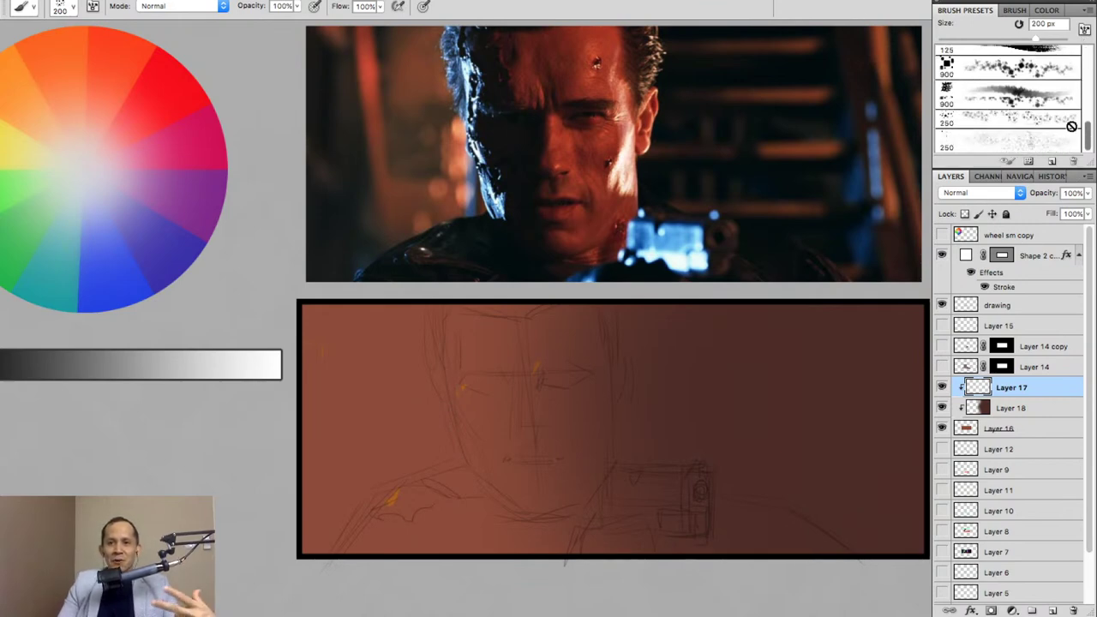
{"action": "left_click", "coordinate": [998, 72]}
{"action": "left_click", "coordinate": [1069, 117]}
{"action": "left_click_drag", "start_coordinate": [1090, 137], "coordinate": [1090, 135]}
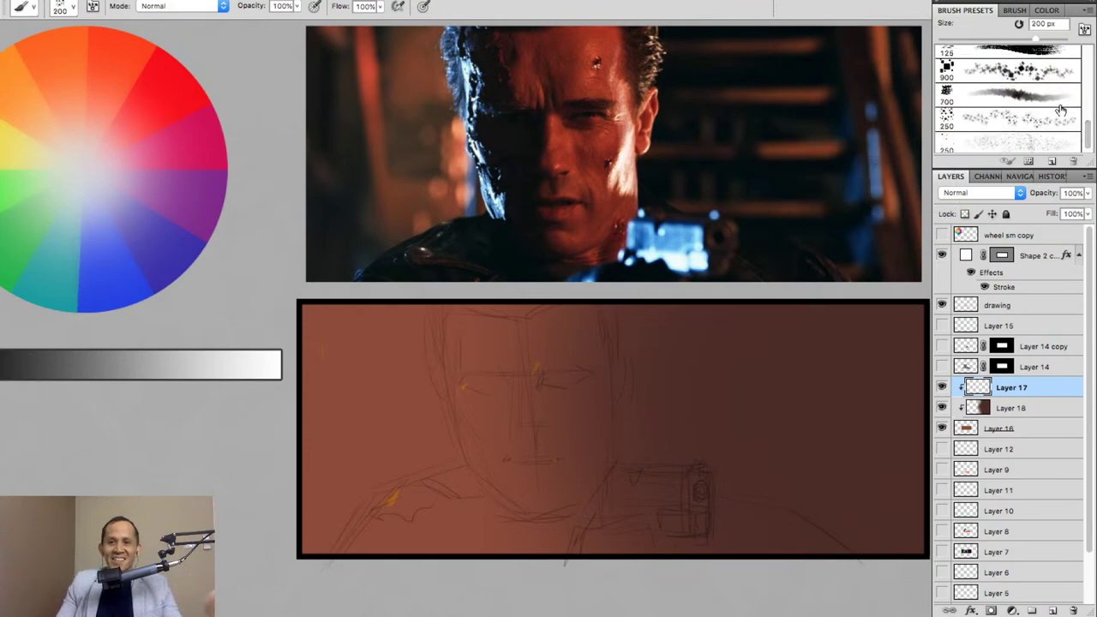
{"action": "scroll", "coordinate": [1081, 120], "scroll_direction": "down", "scroll_amount": 1}
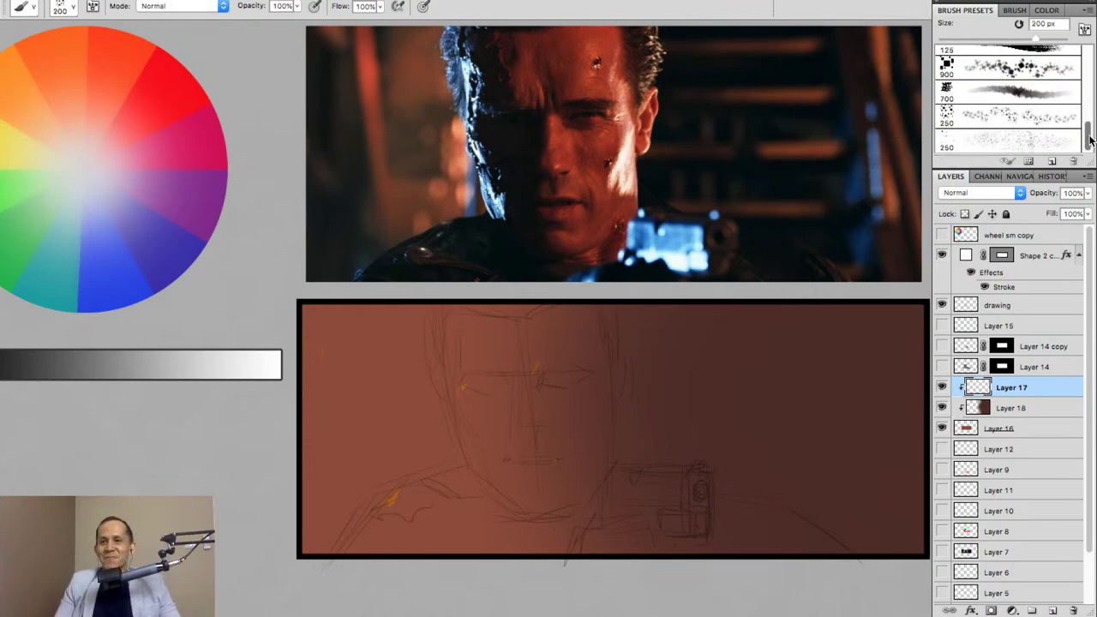
{"action": "mouse_move", "coordinate": [1088, 124]}
{"action": "left_mouse_down"}
{"action": "mouse_move", "coordinate": [1085, 90]}
{"action": "mouse_move", "coordinate": [1085, 176]}
{"action": "left_mouse_up"}
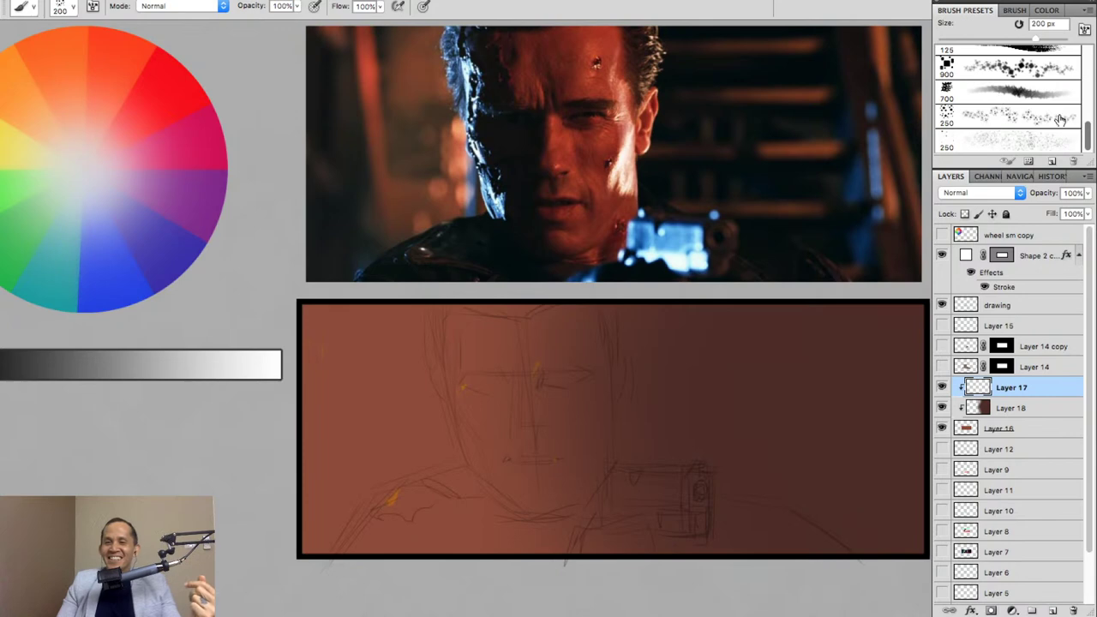
Look through the brush presets and choose the 300 px soft round brush.
{"action": "mouse_move", "coordinate": [1091, 129]}
{"action": "left_mouse_down"}
{"action": "mouse_move", "coordinate": [1088, 103]}
{"action": "mouse_move", "coordinate": [1090, 159]}
{"action": "mouse_move", "coordinate": [1089, 62]}
{"action": "mouse_move", "coordinate": [1086, 100]}
{"action": "mouse_move", "coordinate": [1070, 96]}
{"action": "mouse_move", "coordinate": [1089, 98]}
{"action": "mouse_move", "coordinate": [1093, 172]}
{"action": "left_mouse_up"}
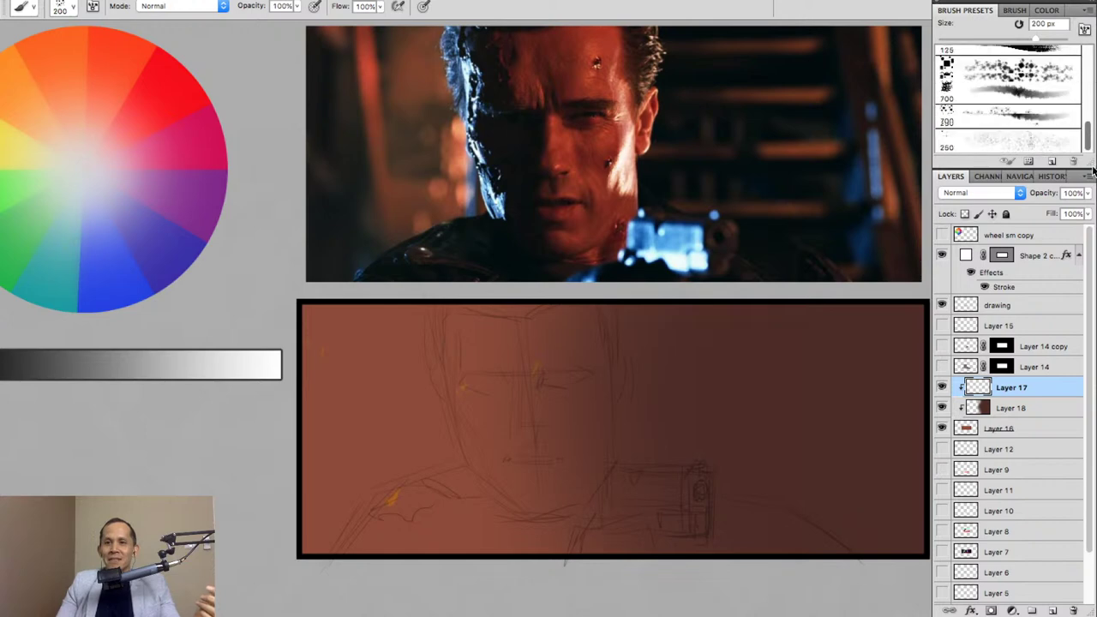
{"action": "left_click", "coordinate": [1059, 116]}
{"action": "mouse_move", "coordinate": [1087, 144]}
{"action": "left_mouse_down"}
{"action": "mouse_move", "coordinate": [1087, 95]}
{"action": "mouse_move", "coordinate": [1086, 155]}
{"action": "mouse_move", "coordinate": [1087, 146]}
{"action": "left_mouse_up"}
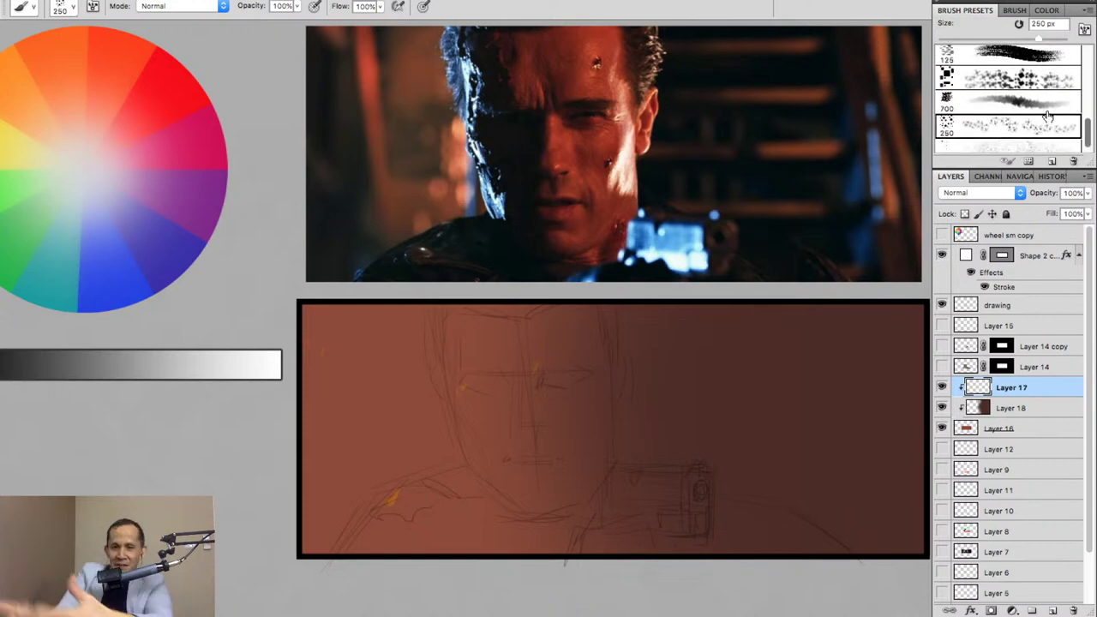
{"action": "left_click", "coordinate": [1047, 115]}
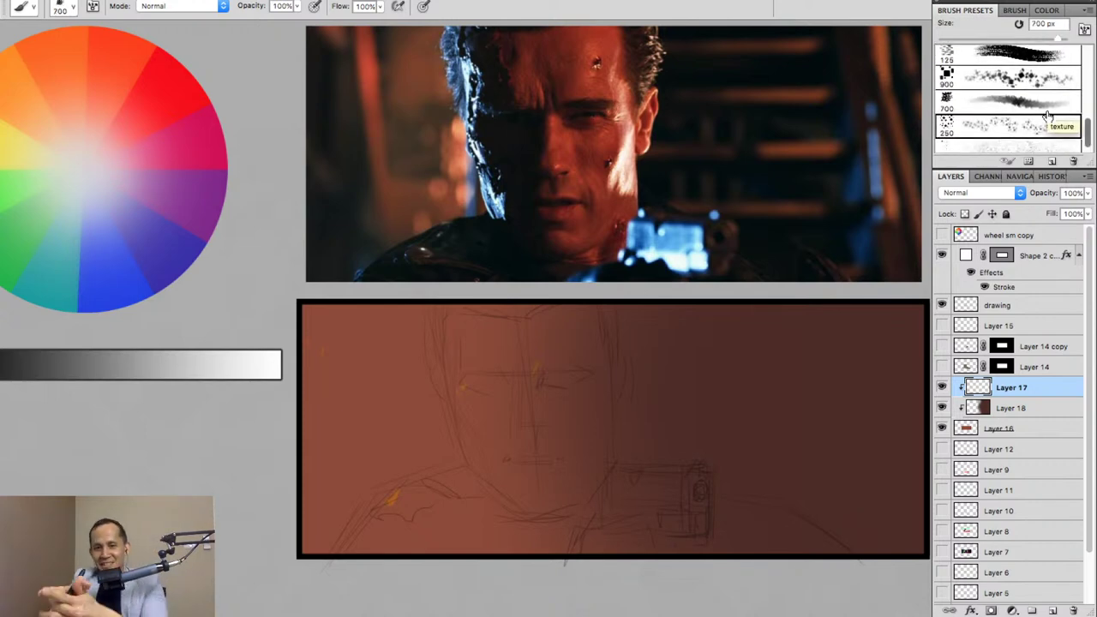
{"action": "left_click", "coordinate": [1033, 129]}
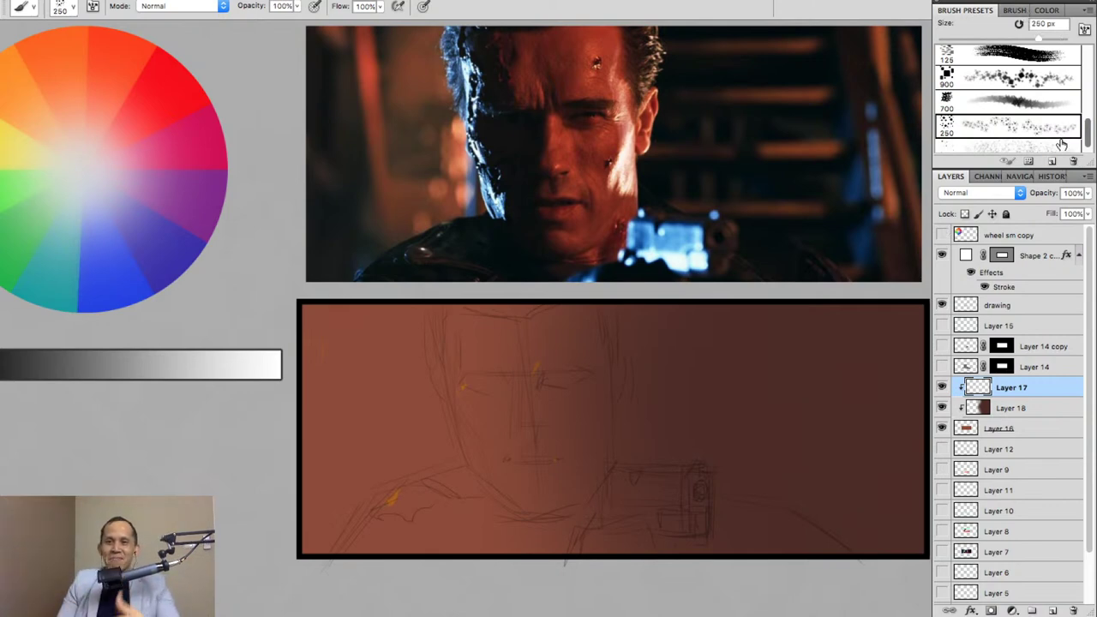
{"action": "mouse_move", "coordinate": [1091, 137]}
{"action": "left_mouse_down"}
{"action": "mouse_move", "coordinate": [1093, 43]}
{"action": "mouse_move", "coordinate": [1089, 138]}
{"action": "left_mouse_up"}
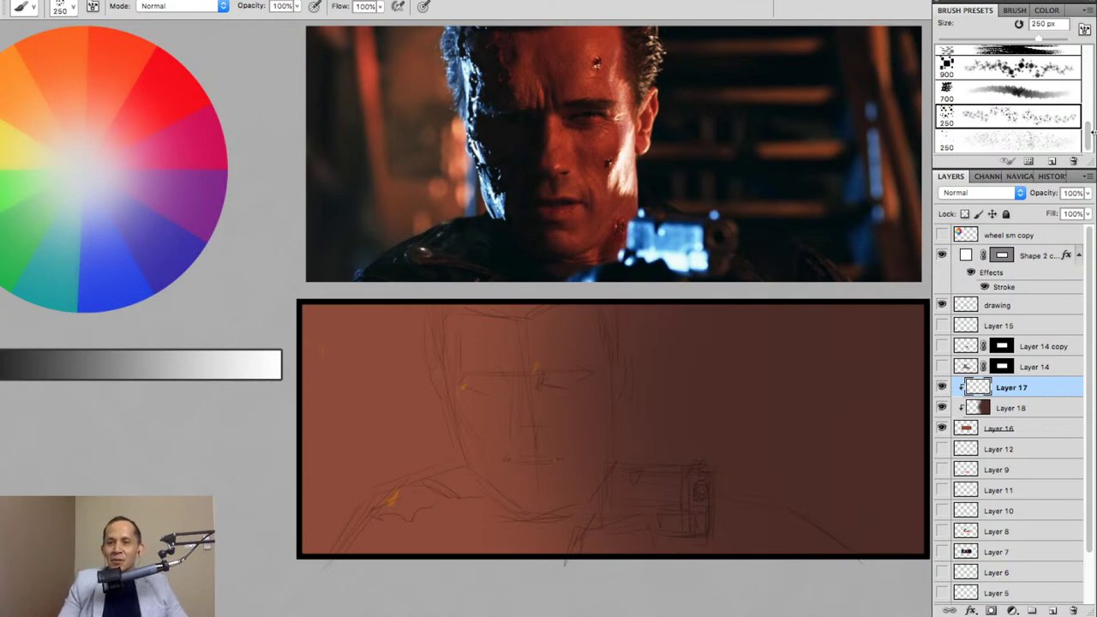
{"action": "mouse_move", "coordinate": [1092, 131]}
{"action": "left_mouse_down"}
{"action": "mouse_move", "coordinate": [1090, 139]}
{"action": "mouse_move", "coordinate": [1078, 61]}
{"action": "left_mouse_up"}
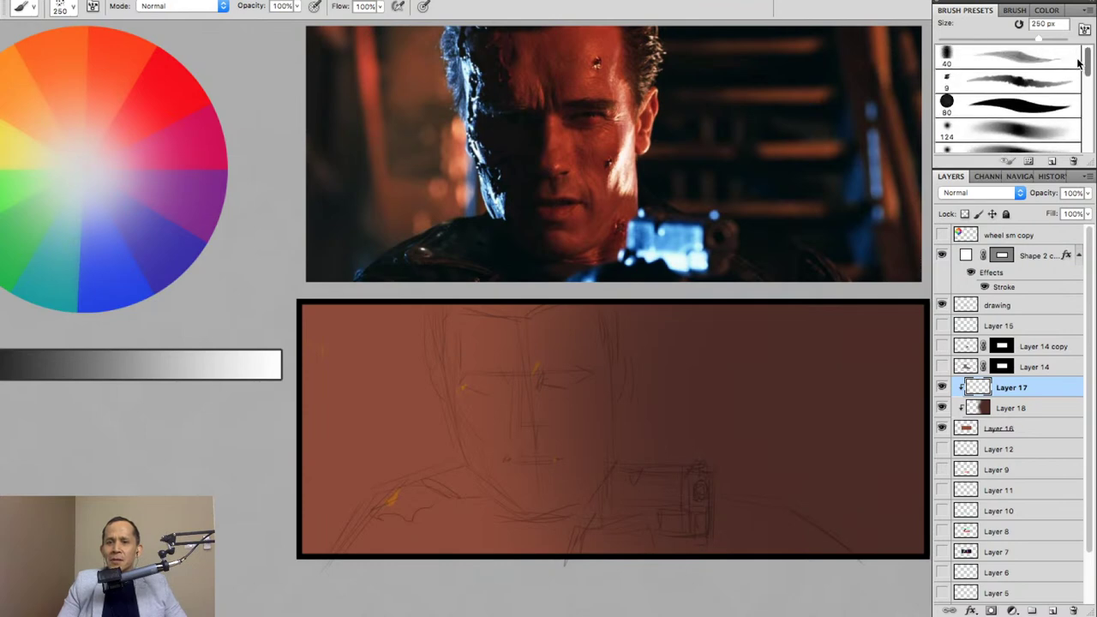
{"action": "scroll", "coordinate": [1077, 65], "scroll_direction": "down", "scroll_amount": 5}
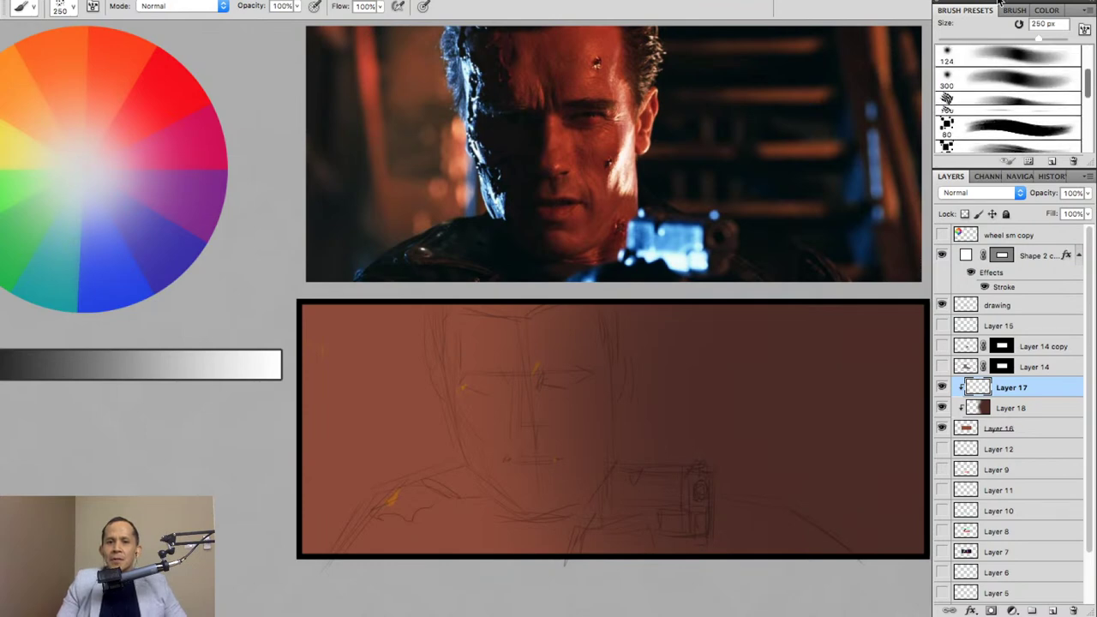
{"action": "left_click", "coordinate": [1012, 90]}
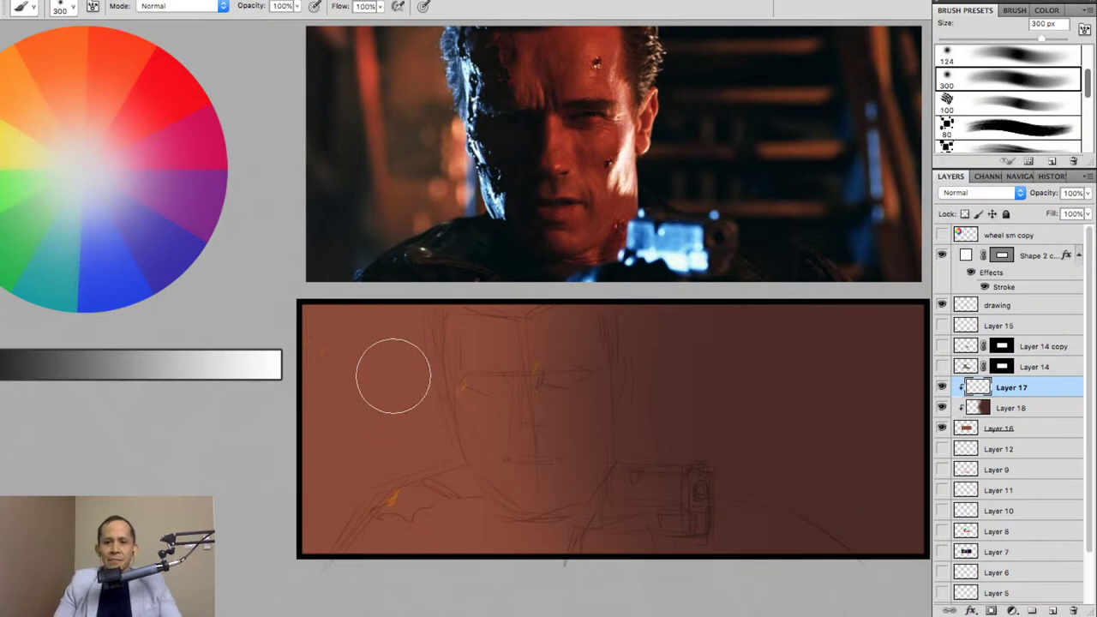
Paint a soft light-peach glow on Layer 17 beside the left side of the face, using hue 23, saturation 32 and brightness 82.
{"action": "left_click", "coordinate": [1047, 9]}
{"action": "double_click", "coordinate": [994, 10]}
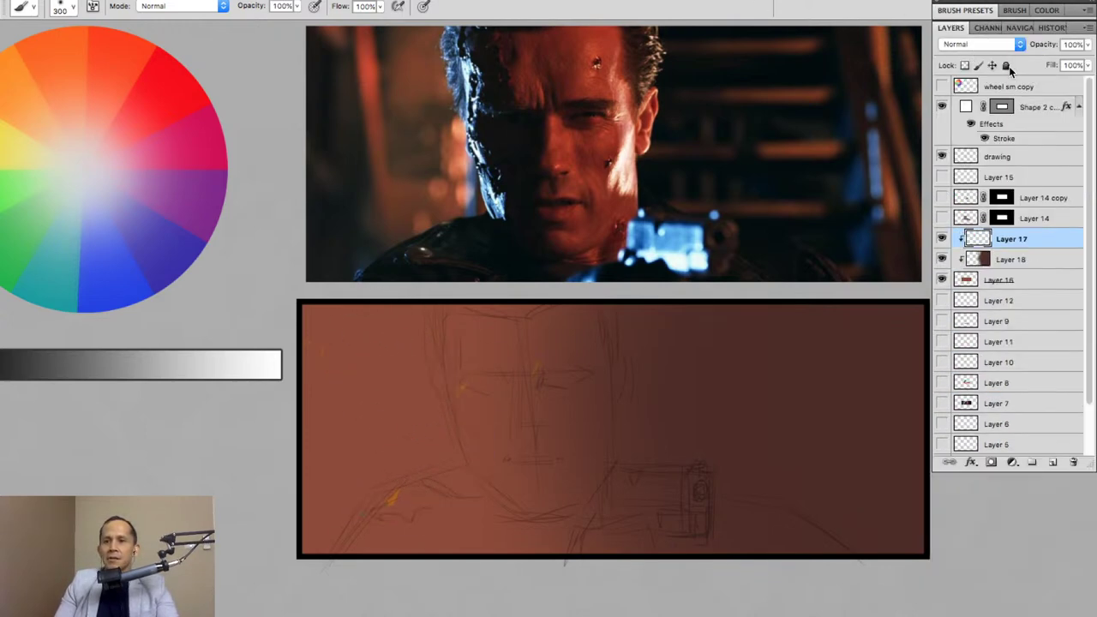
{"action": "left_click", "coordinate": [1047, 10]}
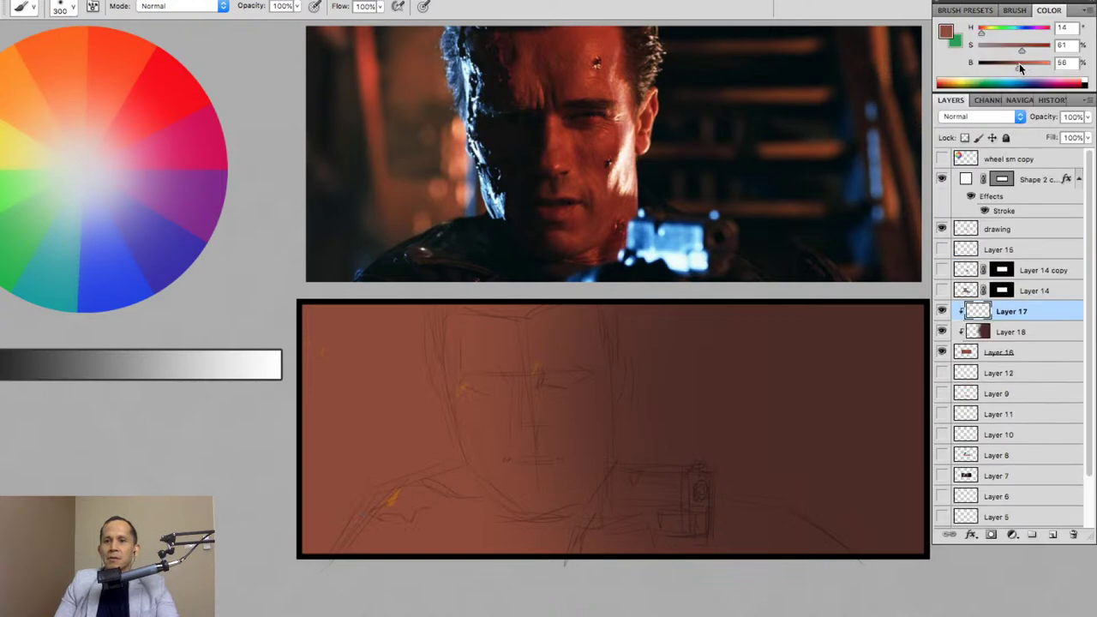
{"action": "mouse_move", "coordinate": [1019, 64]}
{"action": "left_mouse_down"}
{"action": "mouse_move", "coordinate": [1037, 67]}
{"action": "mouse_move", "coordinate": [1005, 53]}
{"action": "left_mouse_up"}
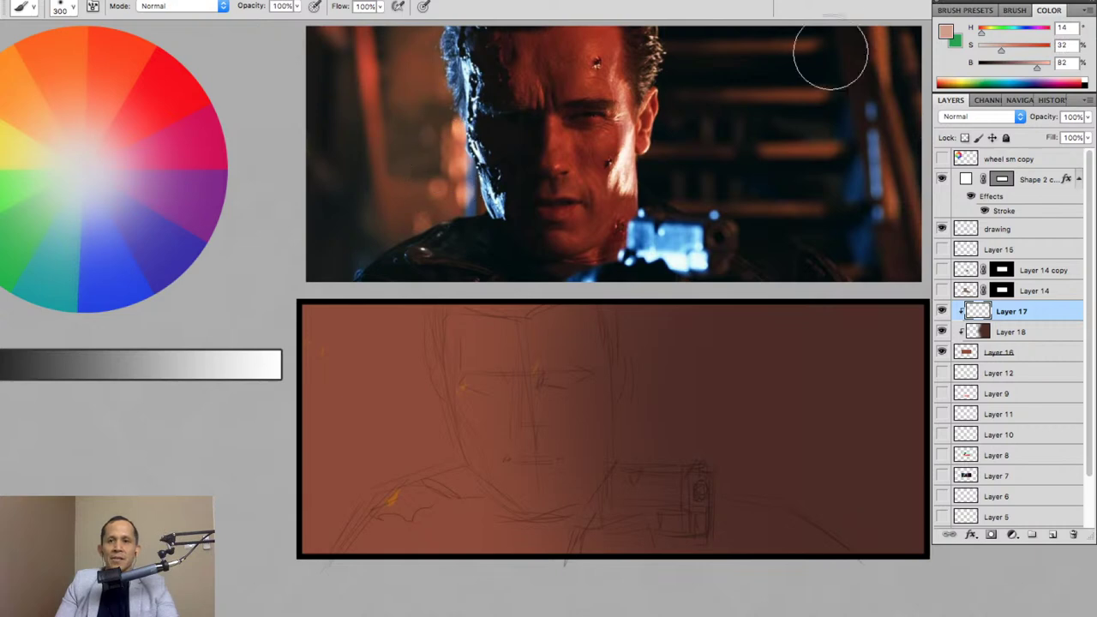
{"action": "left_click", "coordinate": [983, 32]}
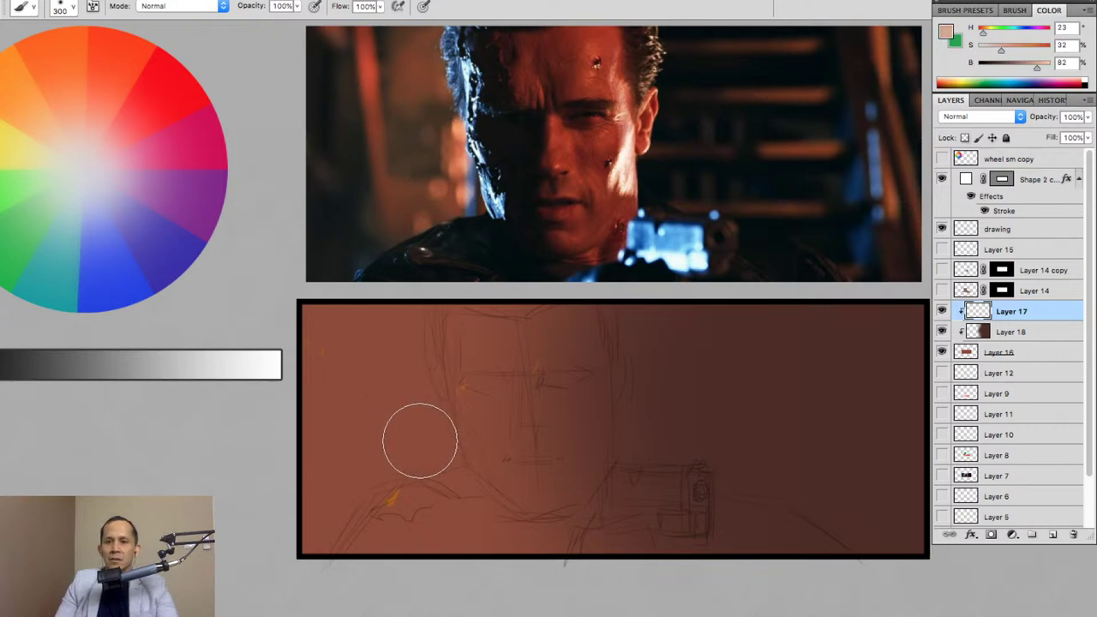
{"action": "left_click", "coordinate": [425, 437]}
{"action": "mouse_move", "coordinate": [424, 437]}
{"action": "left_mouse_down"}
{"action": "mouse_move", "coordinate": [428, 406]}
{"action": "mouse_move", "coordinate": [403, 459]}
{"action": "mouse_move", "coordinate": [412, 409]}
{"action": "mouse_move", "coordinate": [459, 440]}
{"action": "mouse_move", "coordinate": [420, 462]}
{"action": "left_mouse_up"}
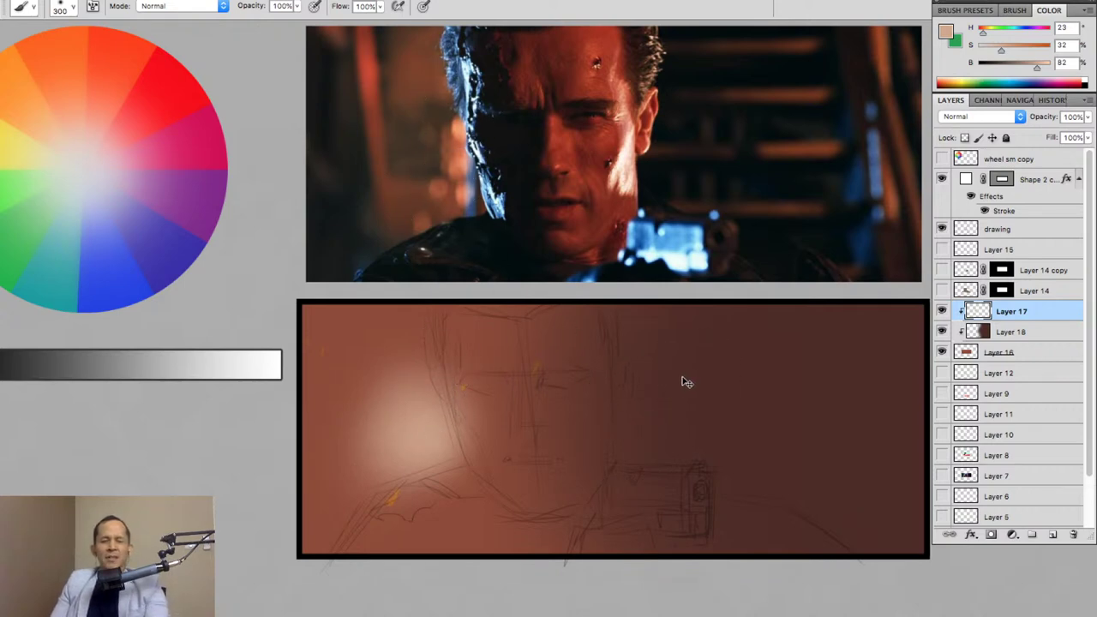
Intensify the glow on Layer 17 using Hue/Saturation with saturation +53 and lightness -11.
{"action": "key", "text": "ctrl+u"}
{"action": "left_click_drag", "start_coordinate": [269, 336], "coordinate": [858, 181]}
{"action": "left_click", "coordinate": [776, 321]}
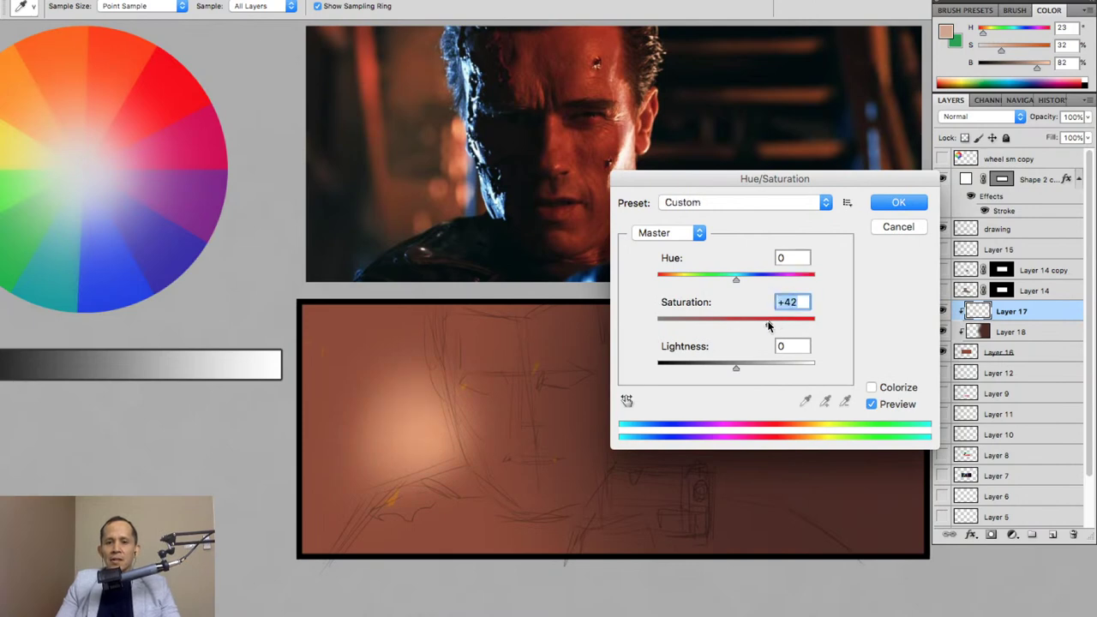
{"action": "left_click_drag", "start_coordinate": [776, 324], "coordinate": [781, 324]}
{"action": "mouse_move", "coordinate": [729, 366]}
{"action": "left_mouse_down"}
{"action": "mouse_move", "coordinate": [718, 368]}
{"action": "mouse_move", "coordinate": [732, 362]}
{"action": "left_mouse_up"}
{"action": "left_click", "coordinate": [786, 321]}
{"action": "left_click_drag", "start_coordinate": [771, 325], "coordinate": [768, 324]}
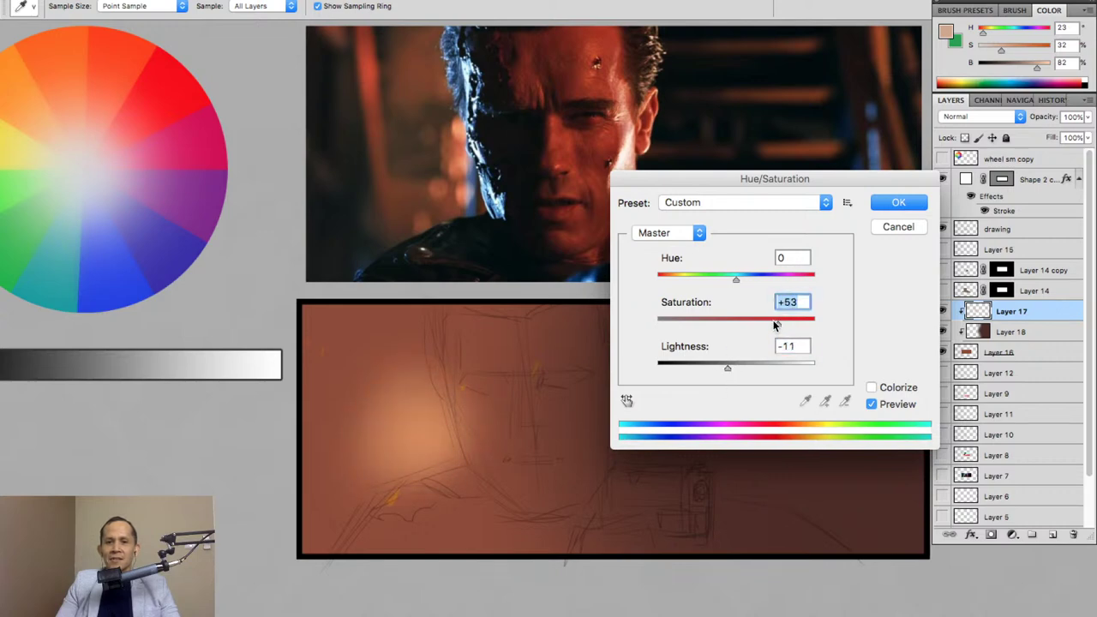
{"action": "left_click", "coordinate": [907, 204]}
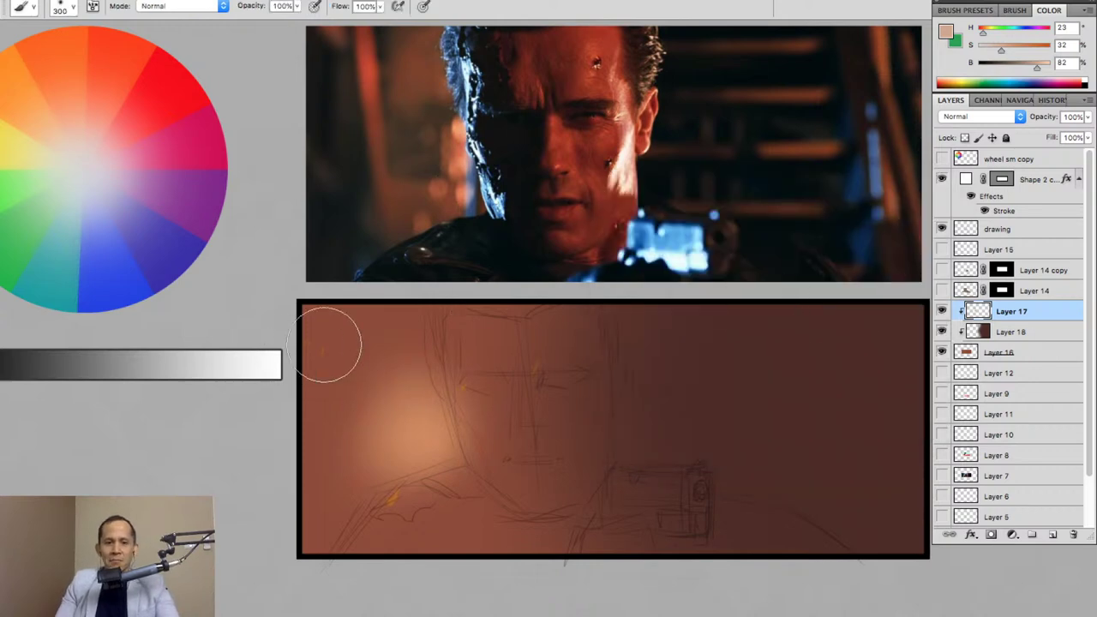
Erase the upper edge of the glow with the Eraser using the 300 px soft round preset.
{"action": "key", "text": "e"}
{"action": "left_click", "coordinate": [976, 11]}
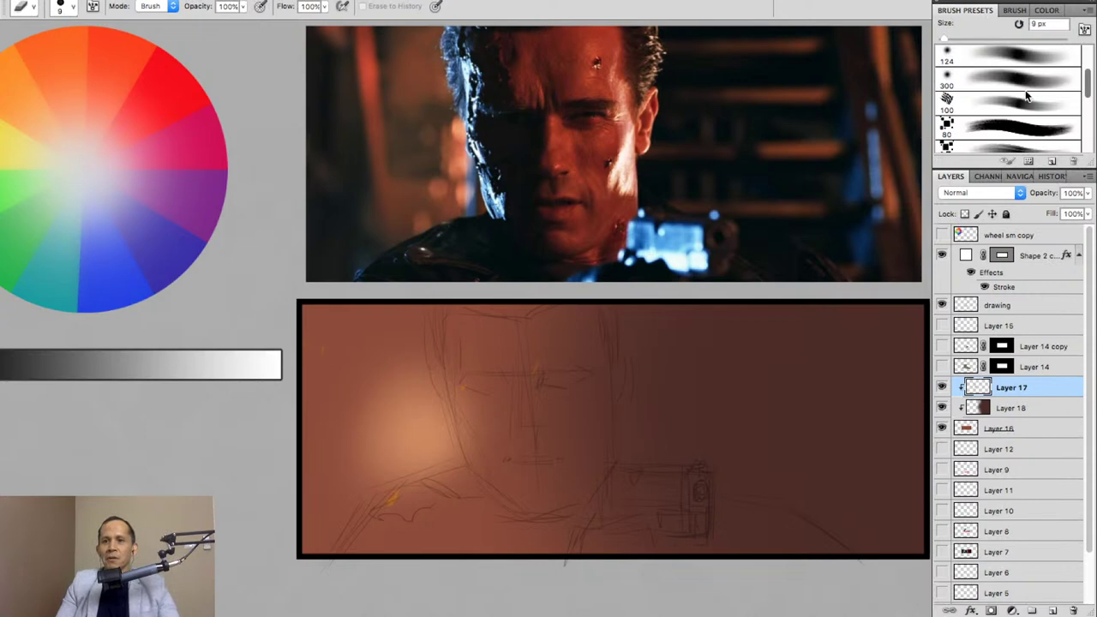
{"action": "left_click", "coordinate": [1007, 79]}
{"action": "mouse_move", "coordinate": [389, 354]}
{"action": "left_mouse_down"}
{"action": "mouse_move", "coordinate": [344, 432]}
{"action": "mouse_move", "coordinate": [350, 499]}
{"action": "mouse_move", "coordinate": [419, 364]}
{"action": "mouse_move", "coordinate": [389, 389]}
{"action": "mouse_move", "coordinate": [364, 458]}
{"action": "mouse_move", "coordinate": [374, 460]}
{"action": "mouse_move", "coordinate": [429, 337]}
{"action": "left_mouse_up"}
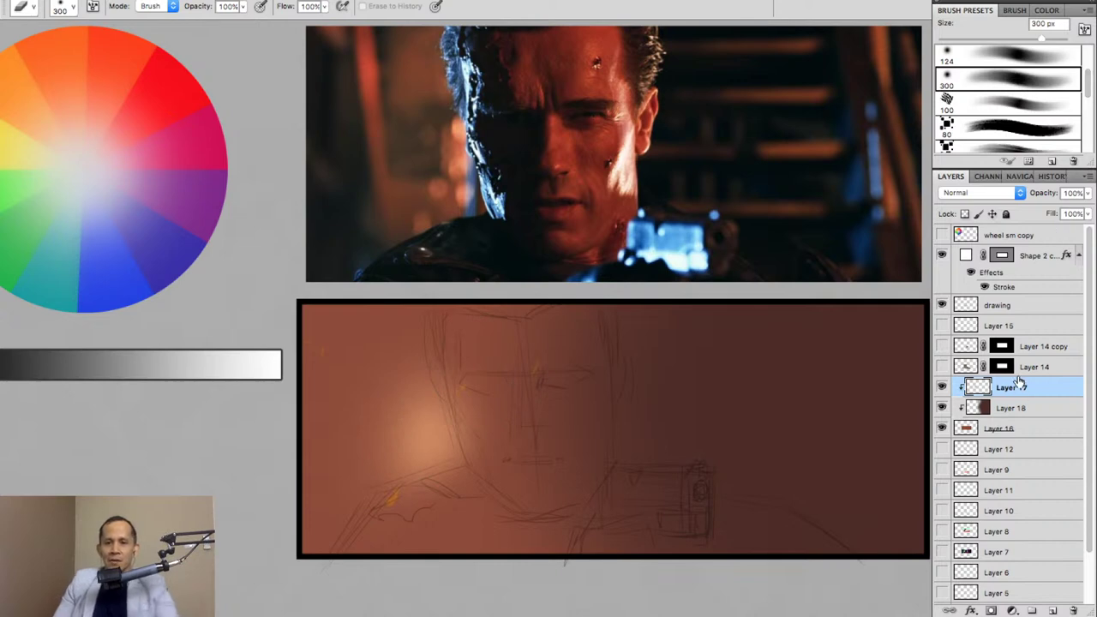
Deepen the glow on Layer 17 using Hue/Saturation with saturation +19 and lightness -13.
{"action": "key", "text": "super+u"}
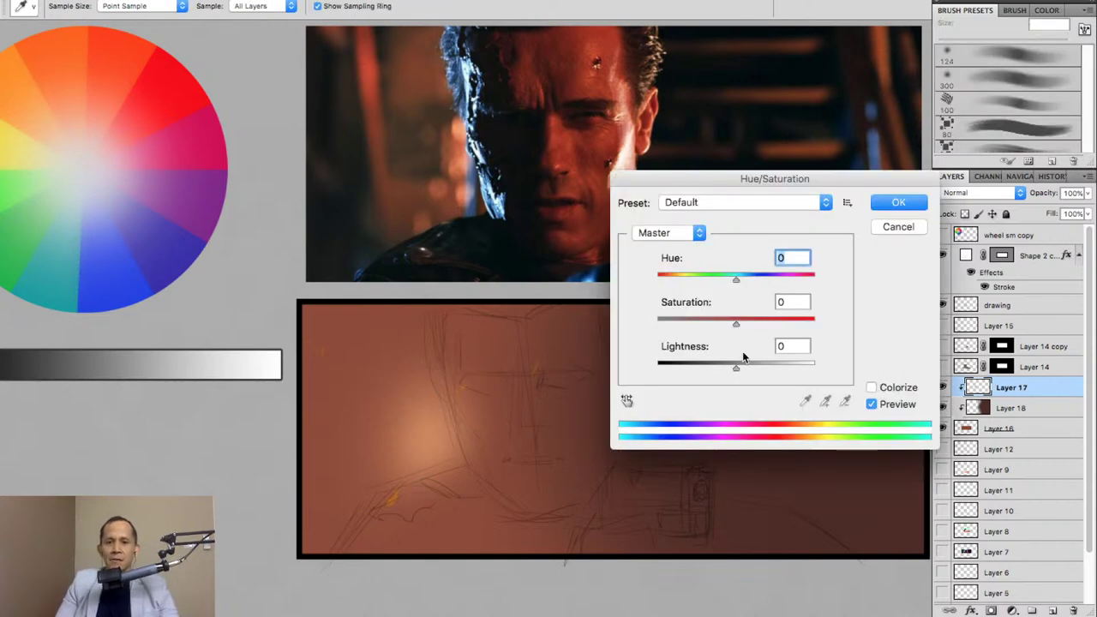
{"action": "left_click_drag", "start_coordinate": [735, 367], "coordinate": [726, 368]}
{"action": "left_click_drag", "start_coordinate": [763, 322], "coordinate": [750, 324]}
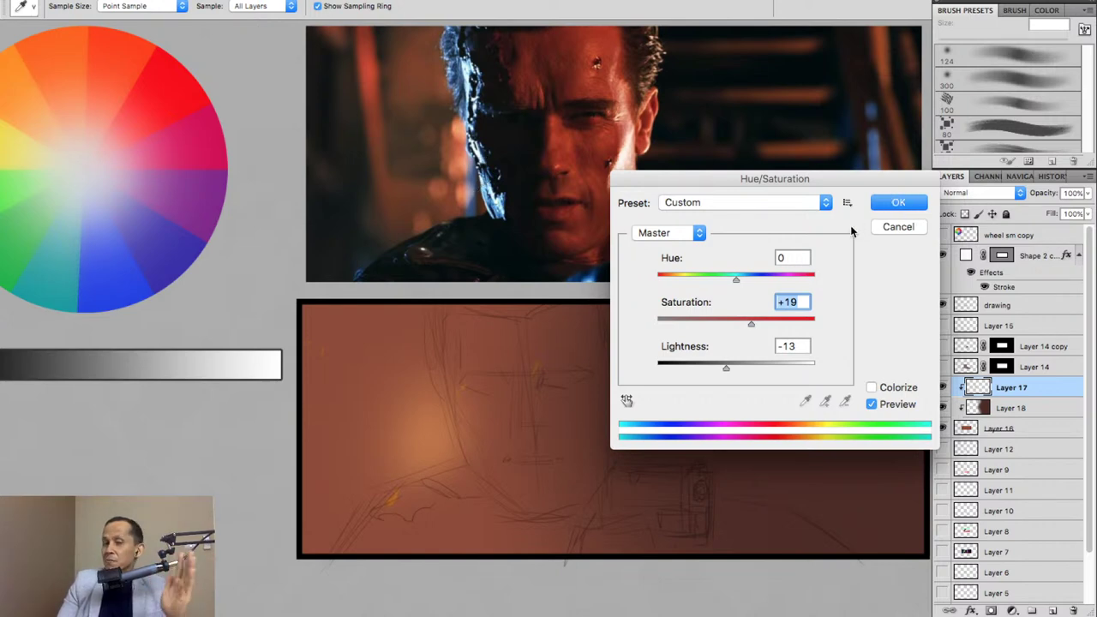
{"action": "key", "text": "Return"}
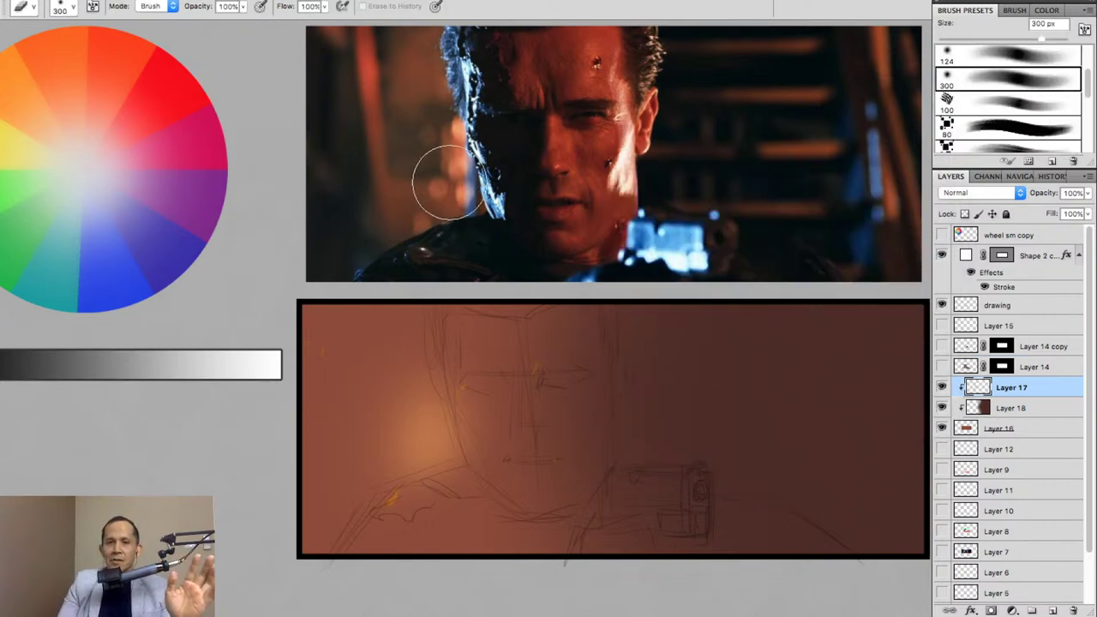
Adjust the glow on Layer 17 once more using Hue/Saturation with saturation +13 and lightness -6.
{"action": "key", "text": "super+u"}
{"action": "left_click_drag", "start_coordinate": [735, 363], "coordinate": [731, 370]}
{"action": "left_click_drag", "start_coordinate": [742, 324], "coordinate": [745, 326]}
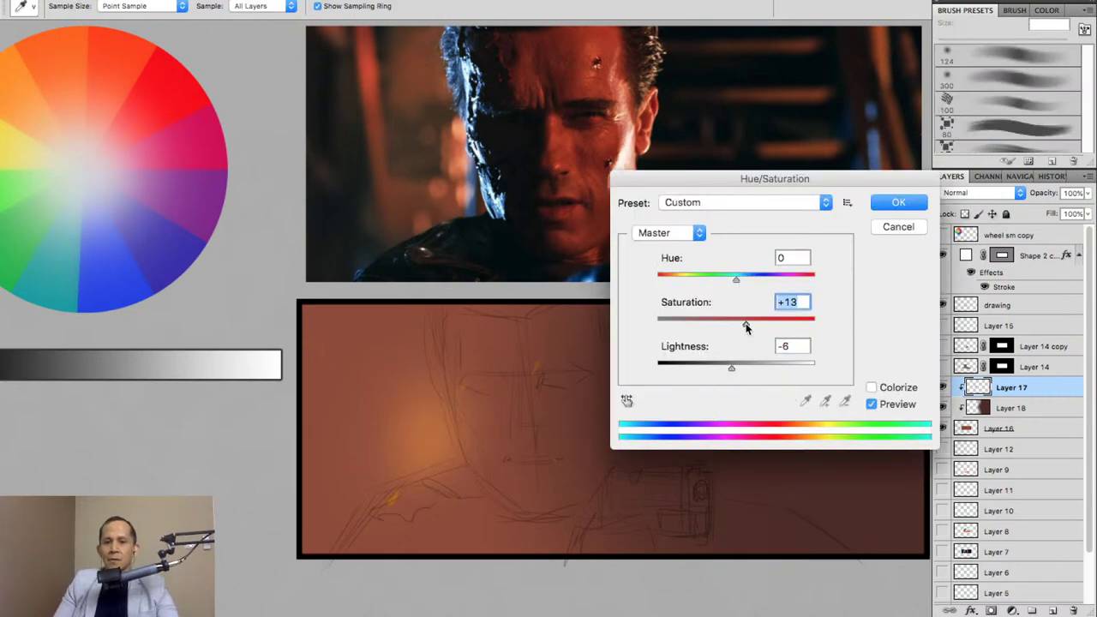
{"action": "left_click", "coordinate": [910, 206]}
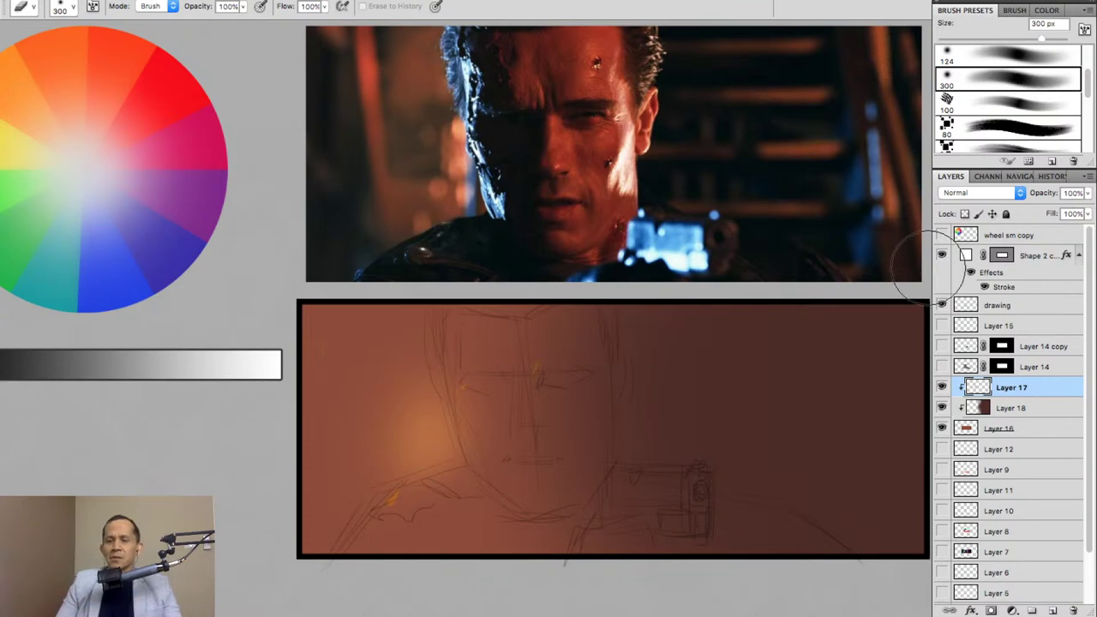
Compare the painting with and without the glow on Layer 17, and reduce the eraser size to 125 px.
{"action": "left_click", "coordinate": [942, 387]}
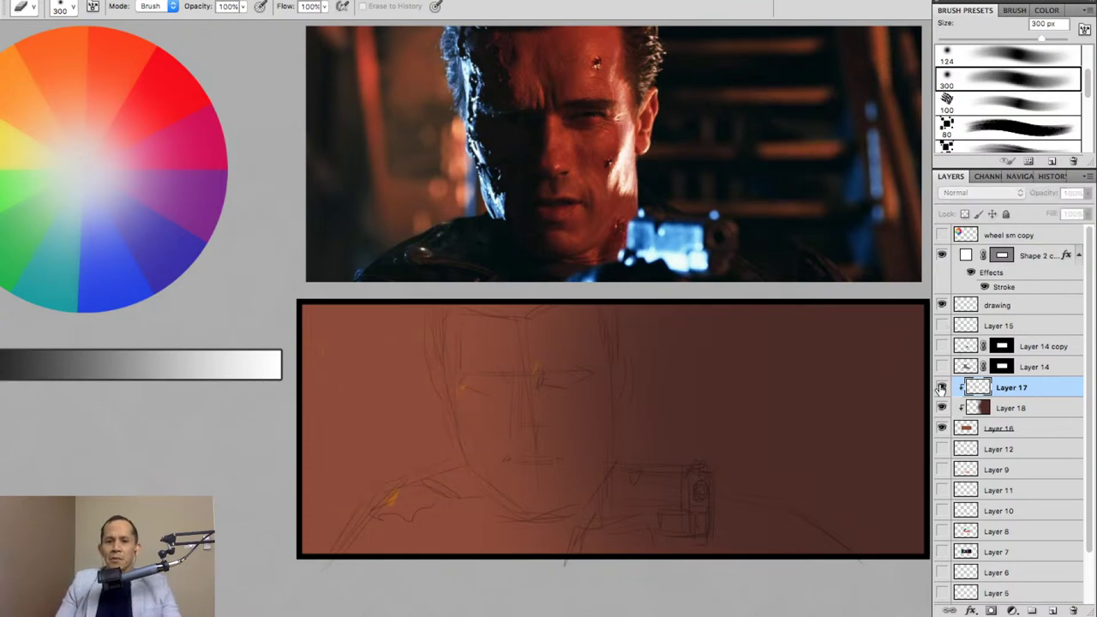
{"action": "key", "text": "bracketleft"}
{"action": "key", "text": "bracketleft"}
{"action": "key", "text": "bracketleft"}
{"action": "key", "text": "bracketleft"}
{"action": "key", "text": "bracketleft"}
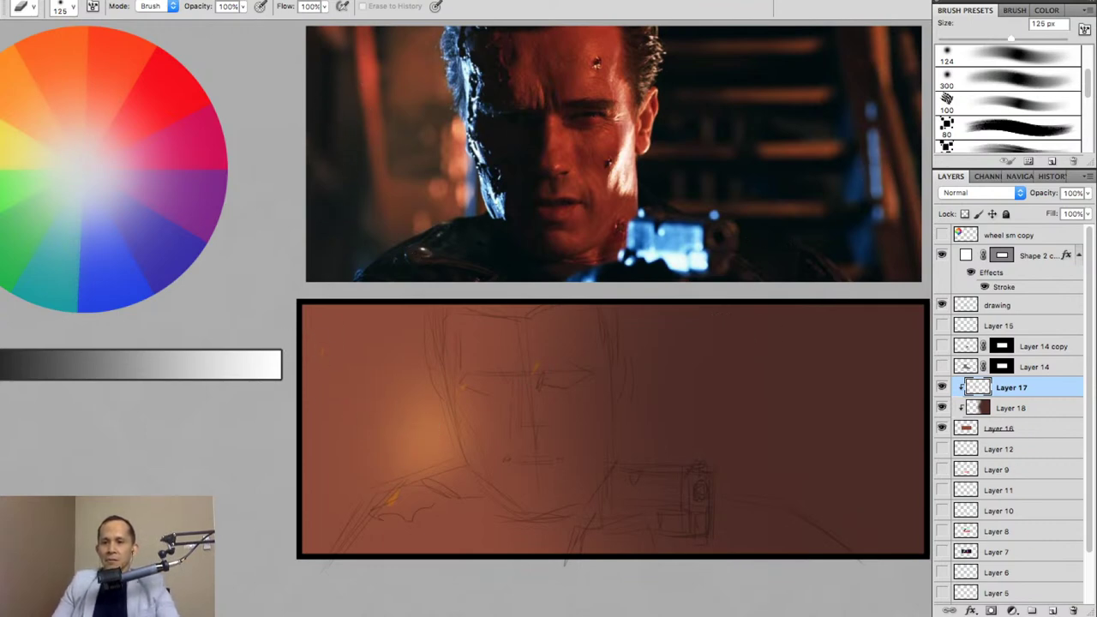
Add a clipped layer above Layer 17 and draw a dark brown gradient (hue 8, saturation 47, brightness 27) from the frame's left edge to the face.
{"action": "left_click", "coordinate": [1053, 611]}
{"action": "left_click", "coordinate": [1037, 397], "text": "alt"}
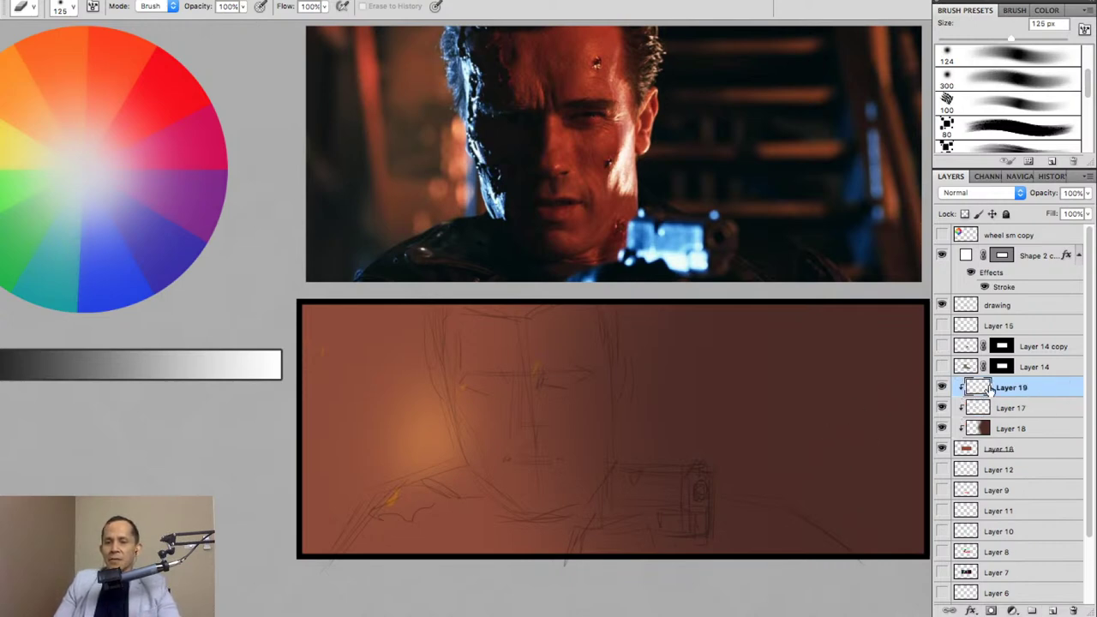
{"action": "key", "text": "g"}
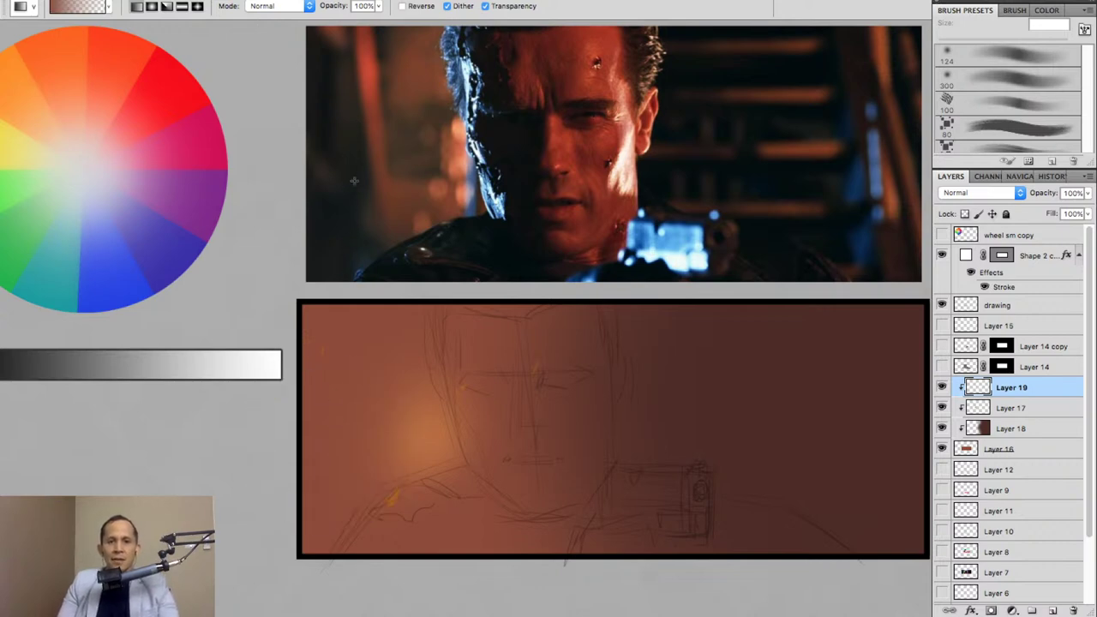
{"action": "left_click", "coordinate": [1047, 10]}
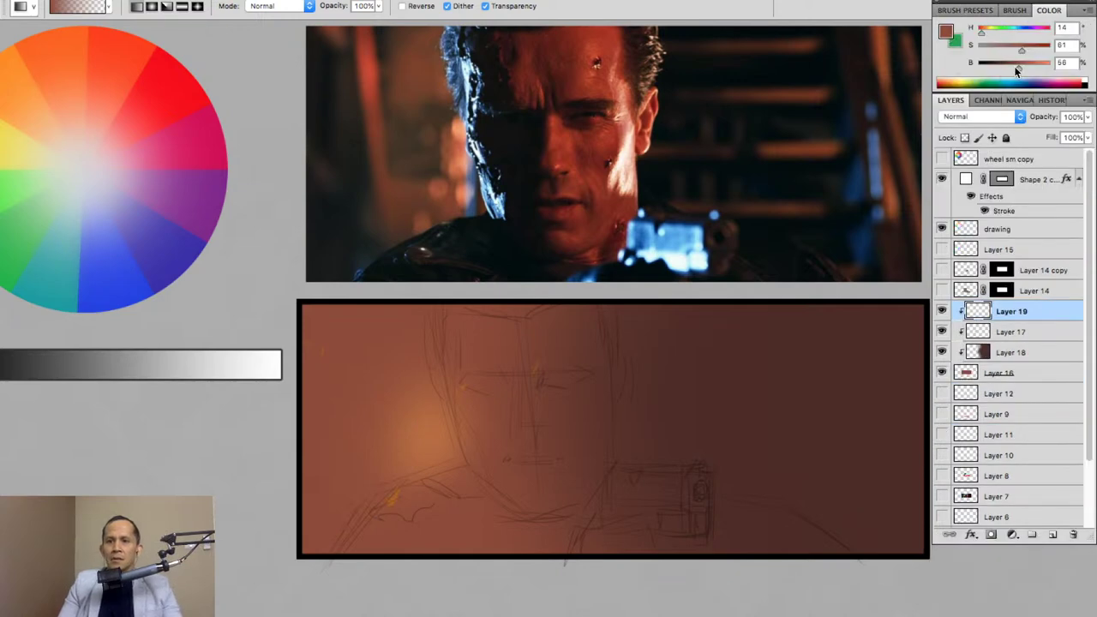
{"action": "left_click_drag", "start_coordinate": [1017, 67], "coordinate": [997, 66]}
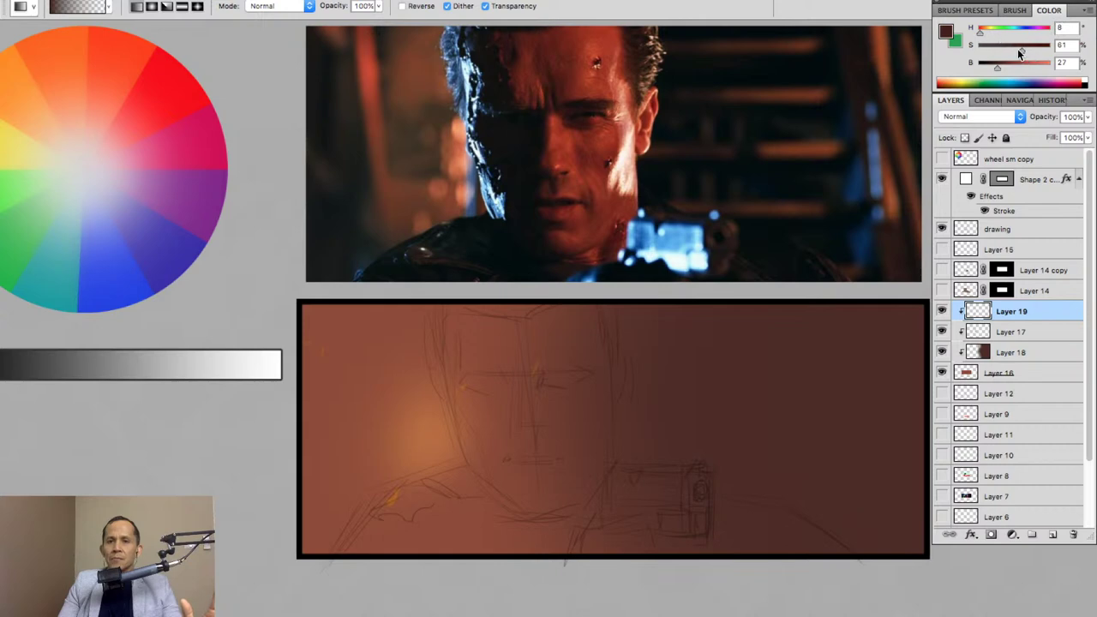
{"action": "left_click_drag", "start_coordinate": [1019, 48], "coordinate": [1011, 47]}
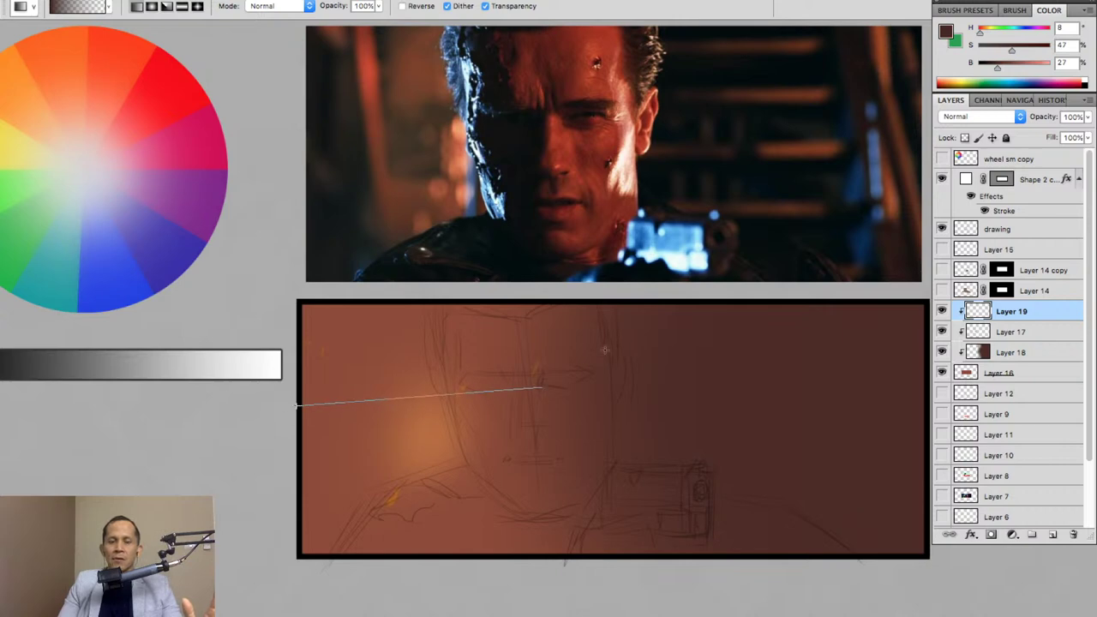
{"action": "left_click", "coordinate": [540, 387], "text": "shift"}
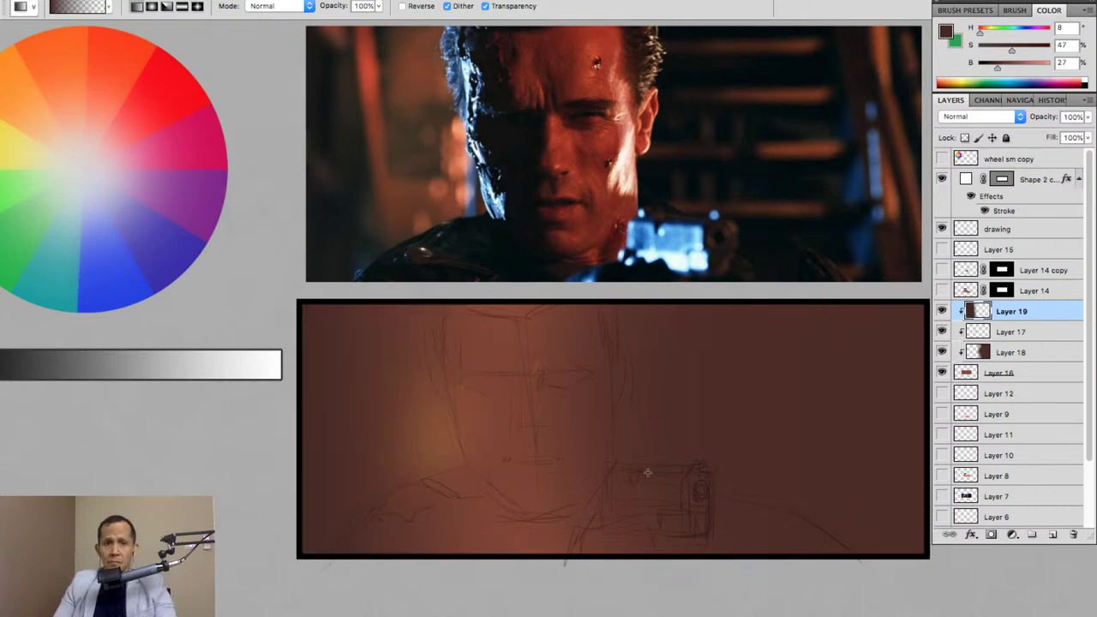
Erase the inner edge of the dark gradient on Layer 19 over the glow beside the face, using a soft eraser enlarged to 200 px.
{"action": "key", "text": "r"}
{"action": "key", "text": "e"}
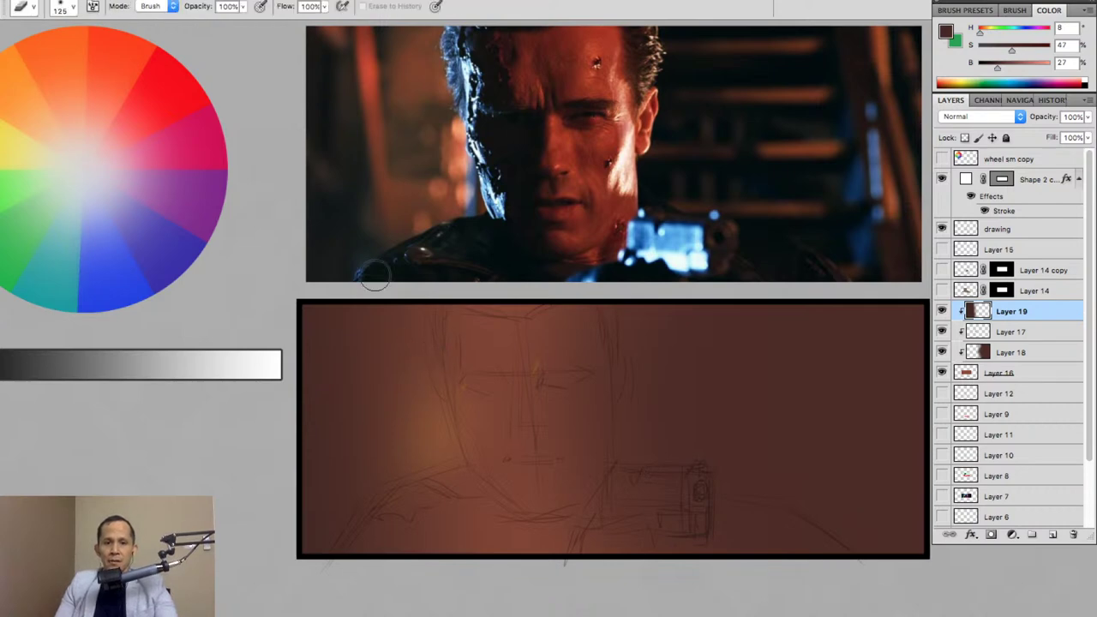
{"action": "left_click_drag", "start_coordinate": [390, 316], "coordinate": [420, 536]}
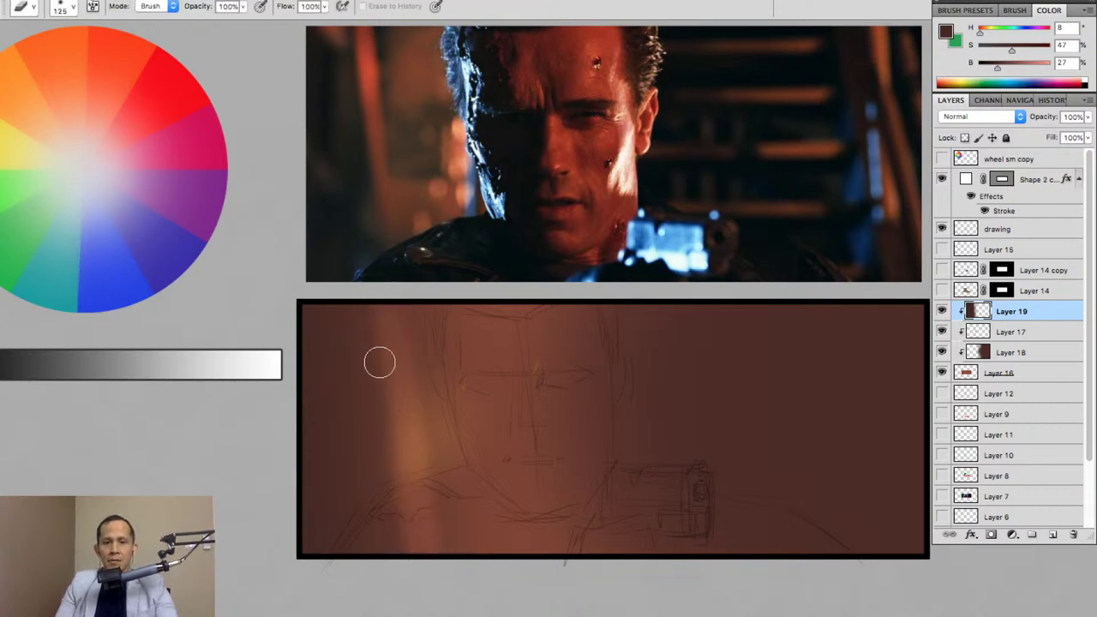
{"action": "key", "text": "ctrl+z"}
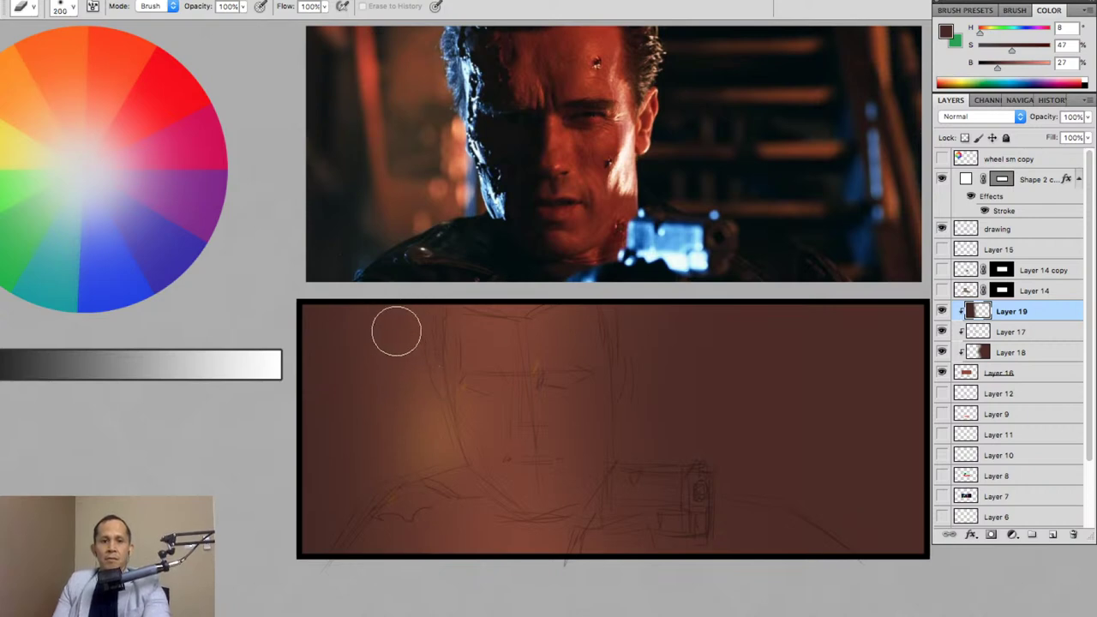
{"action": "left_click_drag", "start_coordinate": [392, 369], "coordinate": [409, 509]}
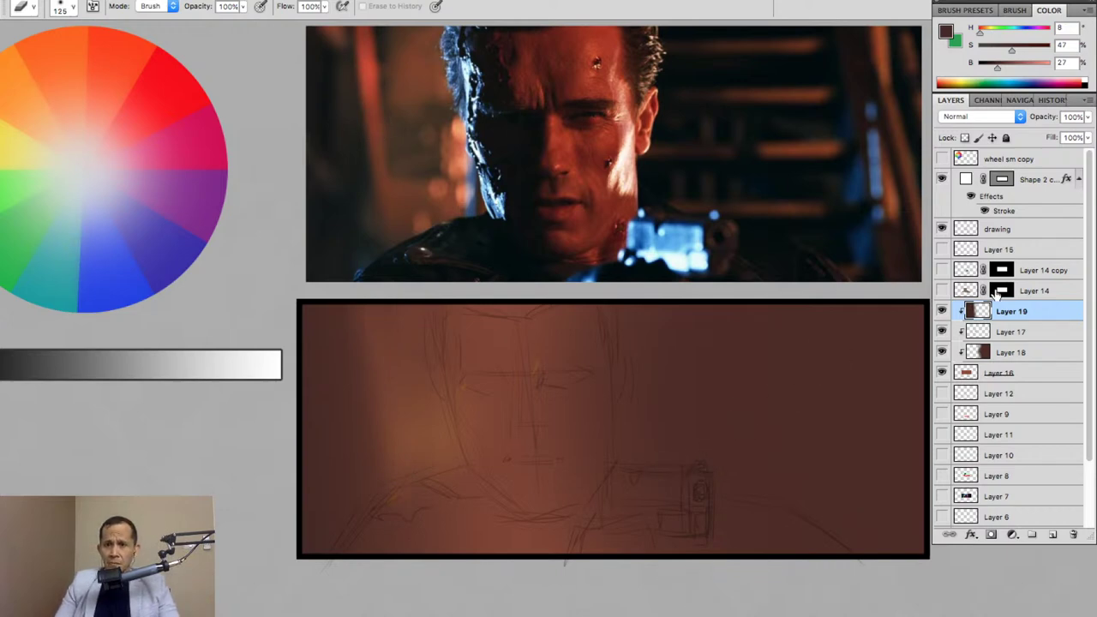
Darken and shift the left-side gradient on Layer 19 using Hue/Saturation with hue +11 and lightness -48.
{"action": "left_click", "coordinate": [941, 311]}
{"action": "left_click", "coordinate": [941, 311]}
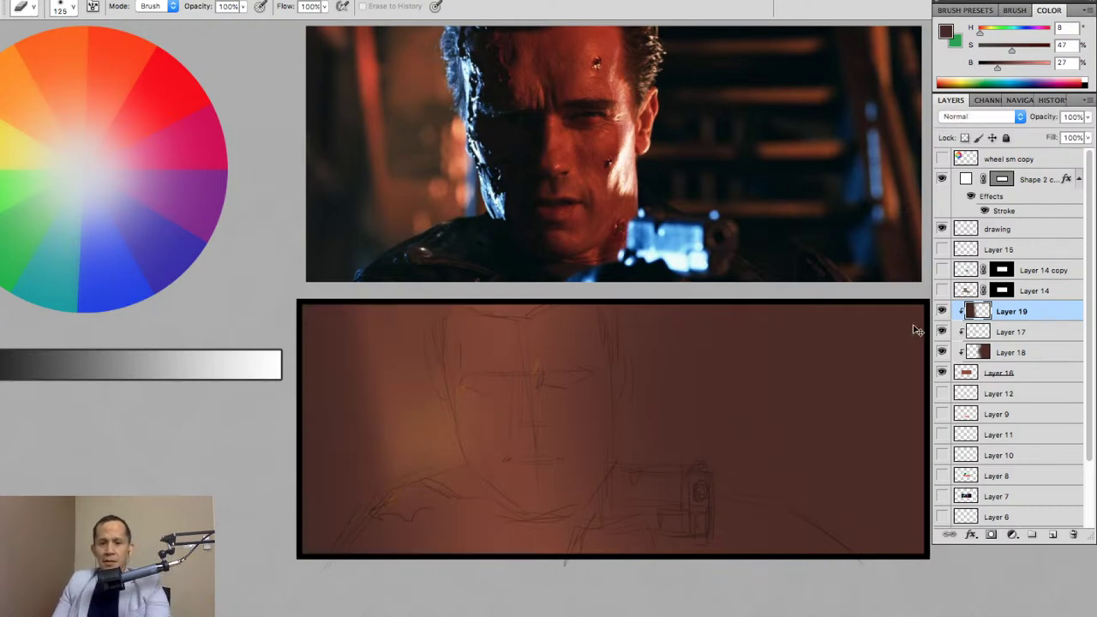
{"action": "key", "text": "ctrl+u"}
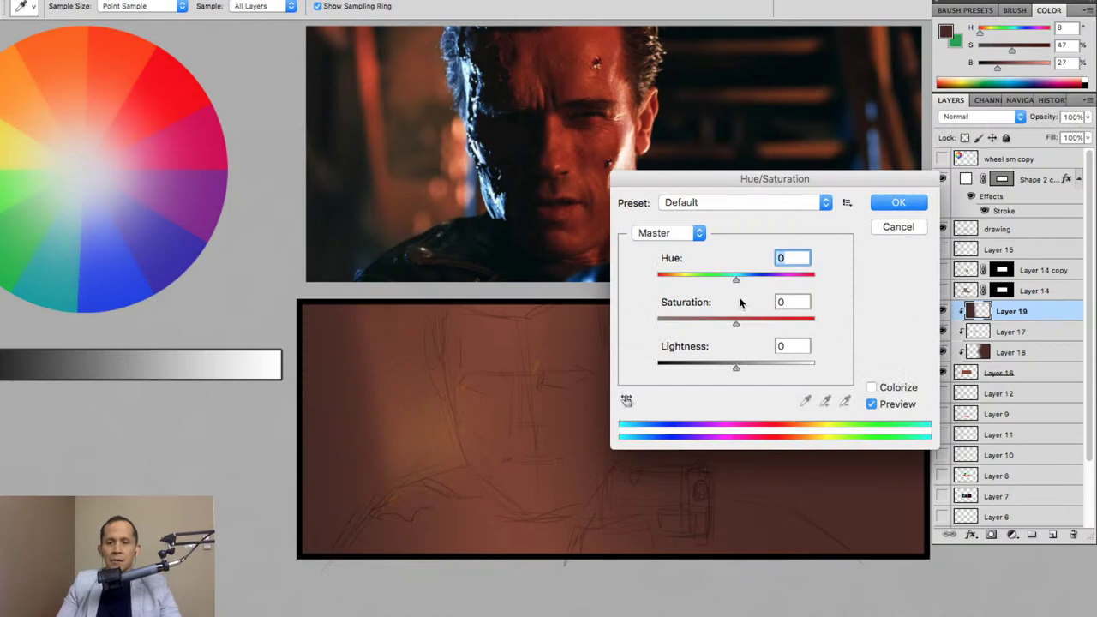
{"action": "mouse_move", "coordinate": [736, 280]}
{"action": "left_mouse_down"}
{"action": "mouse_move", "coordinate": [761, 277]}
{"action": "mouse_move", "coordinate": [734, 282]}
{"action": "mouse_move", "coordinate": [745, 282]}
{"action": "left_mouse_up"}
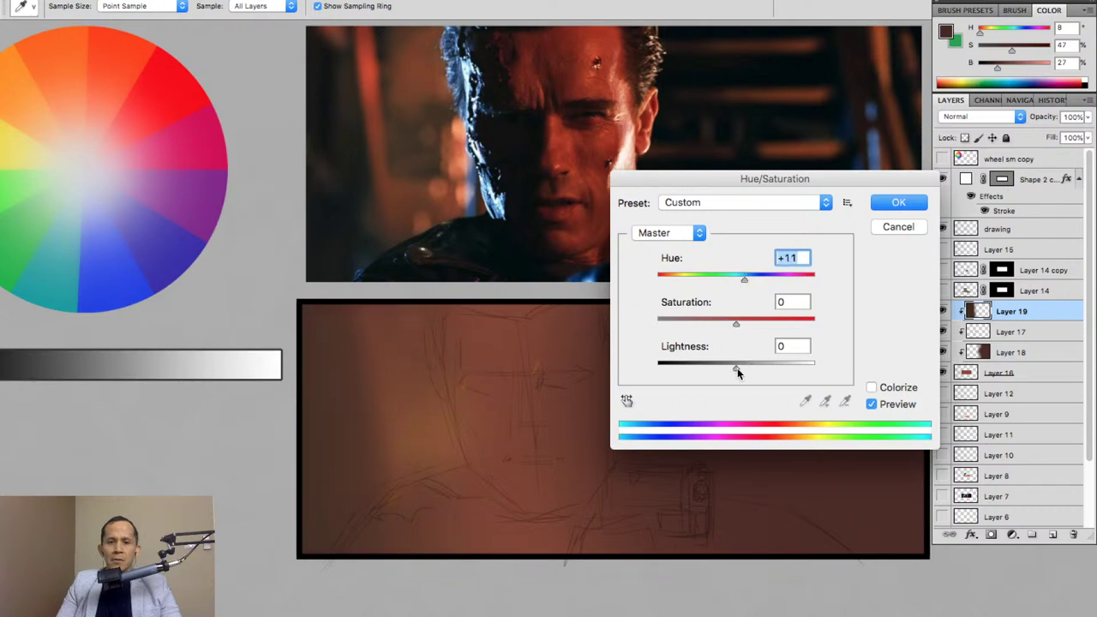
{"action": "left_click_drag", "start_coordinate": [737, 367], "coordinate": [699, 369]}
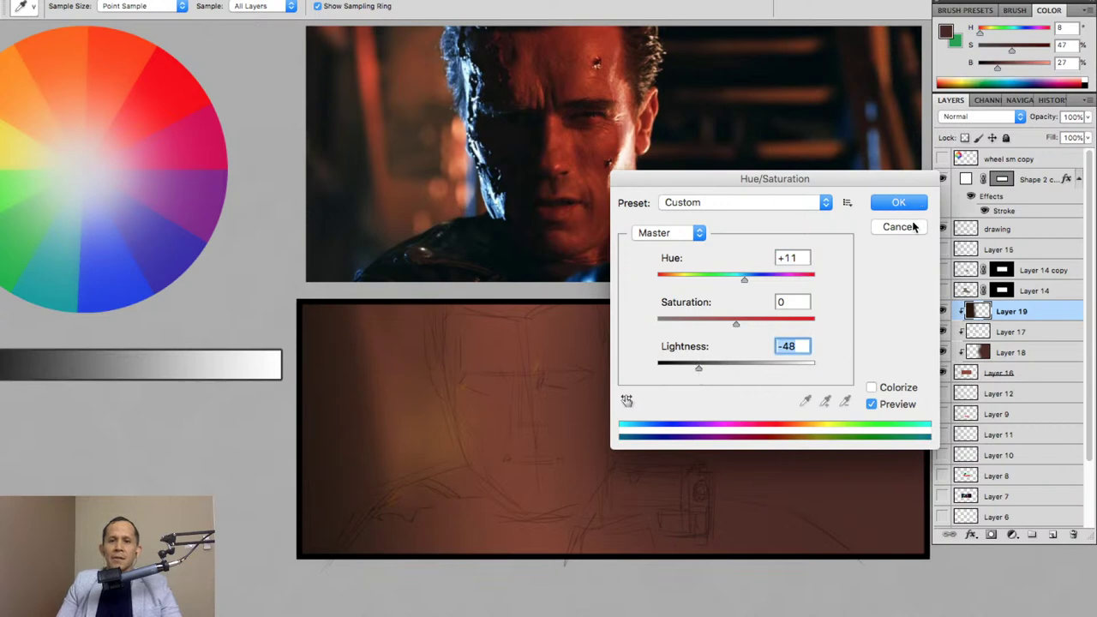
{"action": "left_click", "coordinate": [898, 202]}
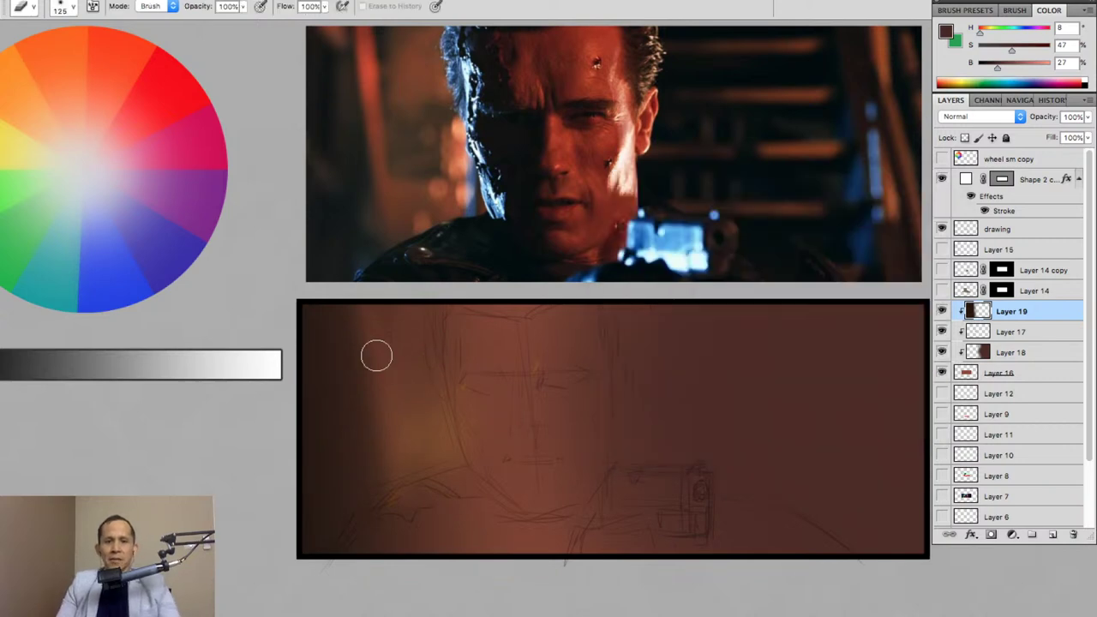
Erase the gradient's inner edge on Layer 19 over the glow with the 125 px soft eraser, and compare the painting with and without that layer.
{"action": "mouse_move", "coordinate": [420, 376]}
{"action": "left_mouse_down"}
{"action": "mouse_move", "coordinate": [420, 332]}
{"action": "mouse_move", "coordinate": [432, 381]}
{"action": "mouse_move", "coordinate": [415, 316]}
{"action": "mouse_move", "coordinate": [419, 397]}
{"action": "mouse_move", "coordinate": [397, 332]}
{"action": "mouse_move", "coordinate": [408, 413]}
{"action": "mouse_move", "coordinate": [441, 415]}
{"action": "mouse_move", "coordinate": [427, 325]}
{"action": "mouse_move", "coordinate": [403, 316]}
{"action": "mouse_move", "coordinate": [394, 332]}
{"action": "mouse_move", "coordinate": [422, 429]}
{"action": "mouse_move", "coordinate": [443, 424]}
{"action": "mouse_move", "coordinate": [447, 438]}
{"action": "mouse_move", "coordinate": [446, 451]}
{"action": "mouse_move", "coordinate": [416, 452]}
{"action": "mouse_move", "coordinate": [424, 473]}
{"action": "mouse_move", "coordinate": [445, 474]}
{"action": "mouse_move", "coordinate": [449, 415]}
{"action": "mouse_move", "coordinate": [453, 460]}
{"action": "mouse_move", "coordinate": [383, 370]}
{"action": "mouse_move", "coordinate": [404, 492]}
{"action": "mouse_move", "coordinate": [360, 288]}
{"action": "mouse_move", "coordinate": [391, 557]}
{"action": "mouse_move", "coordinate": [397, 480]}
{"action": "mouse_move", "coordinate": [367, 332]}
{"action": "mouse_move", "coordinate": [346, 294]}
{"action": "mouse_move", "coordinate": [332, 312]}
{"action": "mouse_move", "coordinate": [342, 384]}
{"action": "mouse_move", "coordinate": [340, 354]}
{"action": "left_mouse_up"}
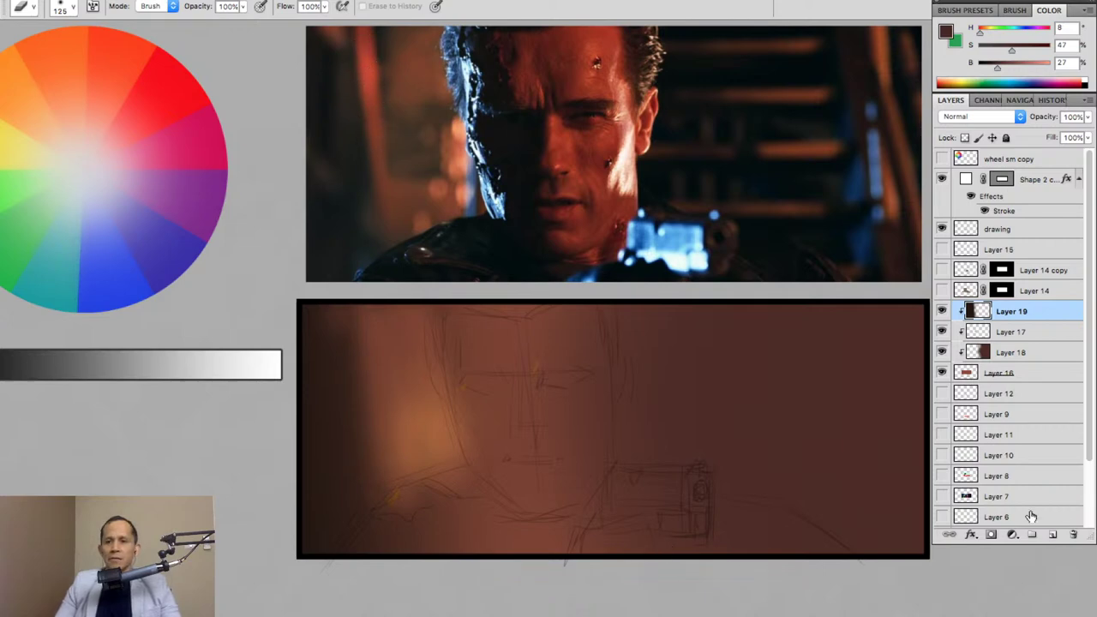
{"action": "key", "text": "b"}
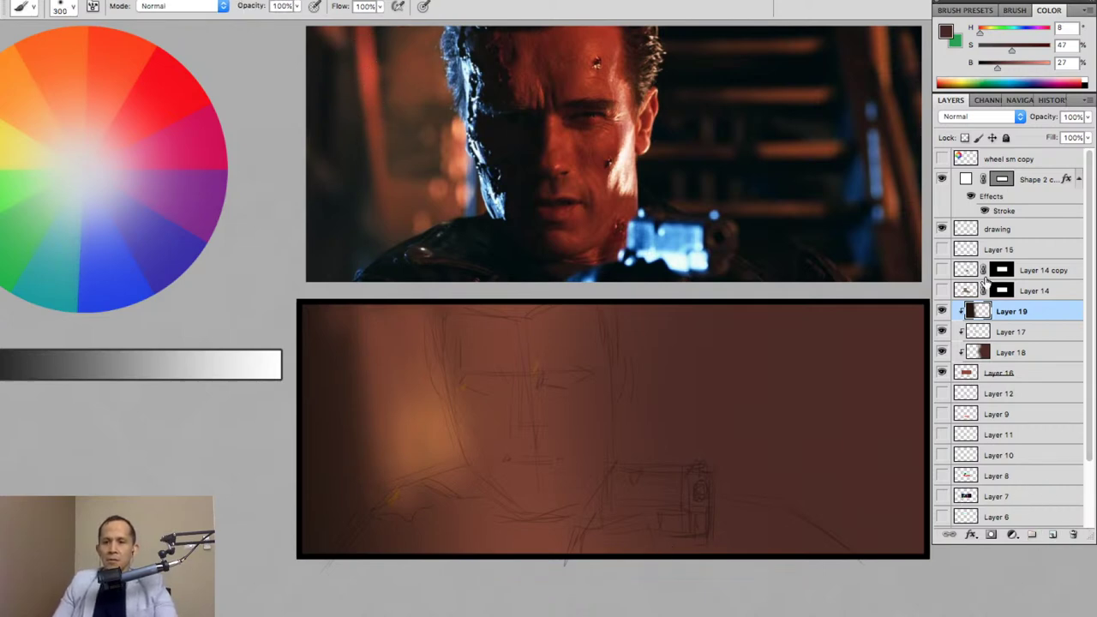
{"action": "left_click", "coordinate": [942, 312]}
{"action": "left_click", "coordinate": [942, 312]}
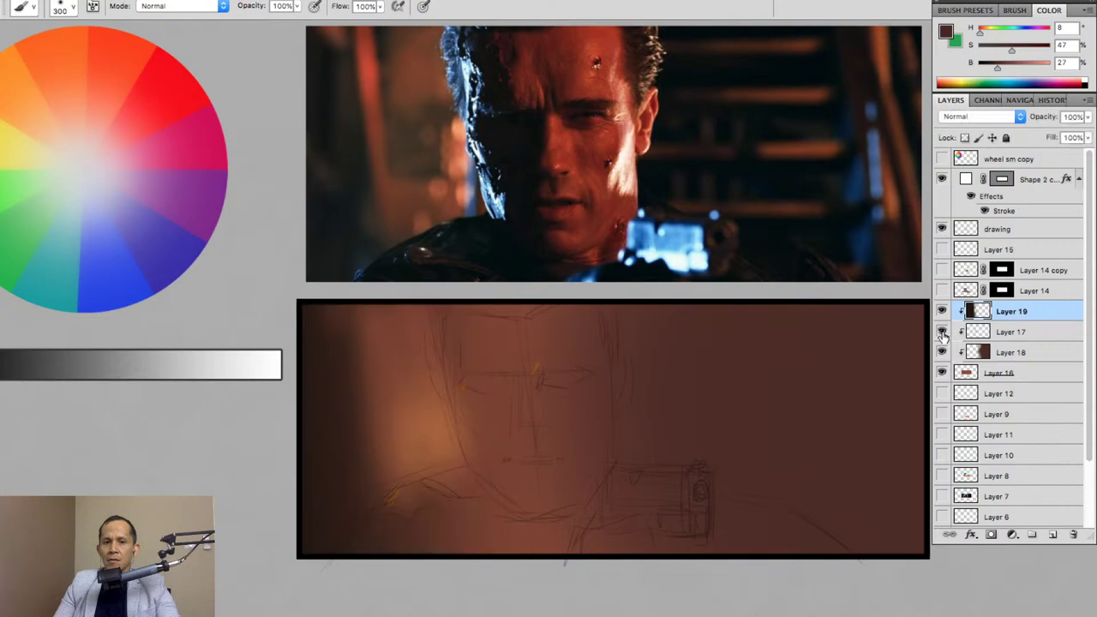
Check the glow on Layer 17 by toggling its visibility, and move that layer above Layer 19.
{"action": "left_click", "coordinate": [942, 333]}
{"action": "left_click", "coordinate": [942, 334]}
{"action": "left_click_drag", "start_coordinate": [1009, 338], "coordinate": [1020, 314]}
{"action": "double_click", "coordinate": [1020, 312]}
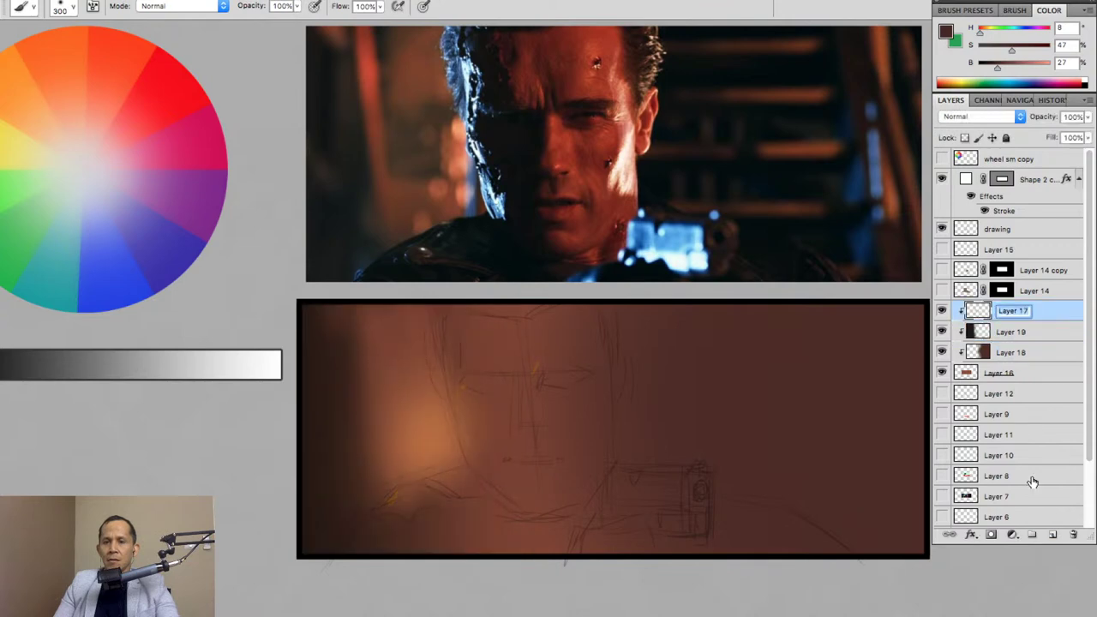
Add a new layer above Layer 17 clipped to the stack below, and reduce the brush size to 45 px.
{"action": "left_click", "coordinate": [1052, 534]}
{"action": "left_click", "coordinate": [1053, 535]}
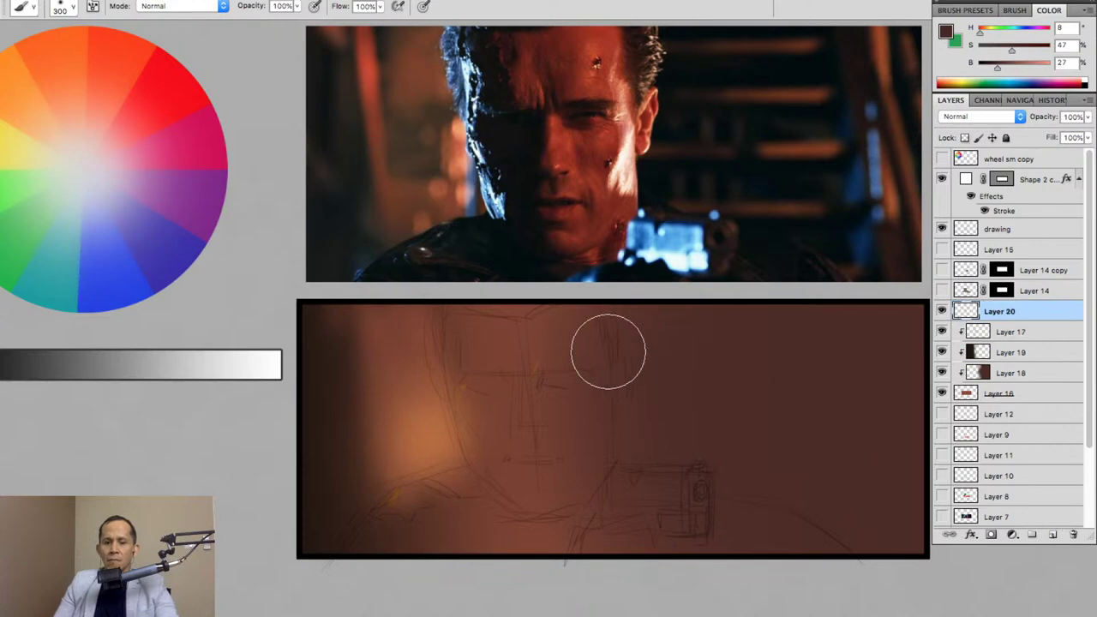
{"action": "left_click", "coordinate": [1039, 322], "text": "alt"}
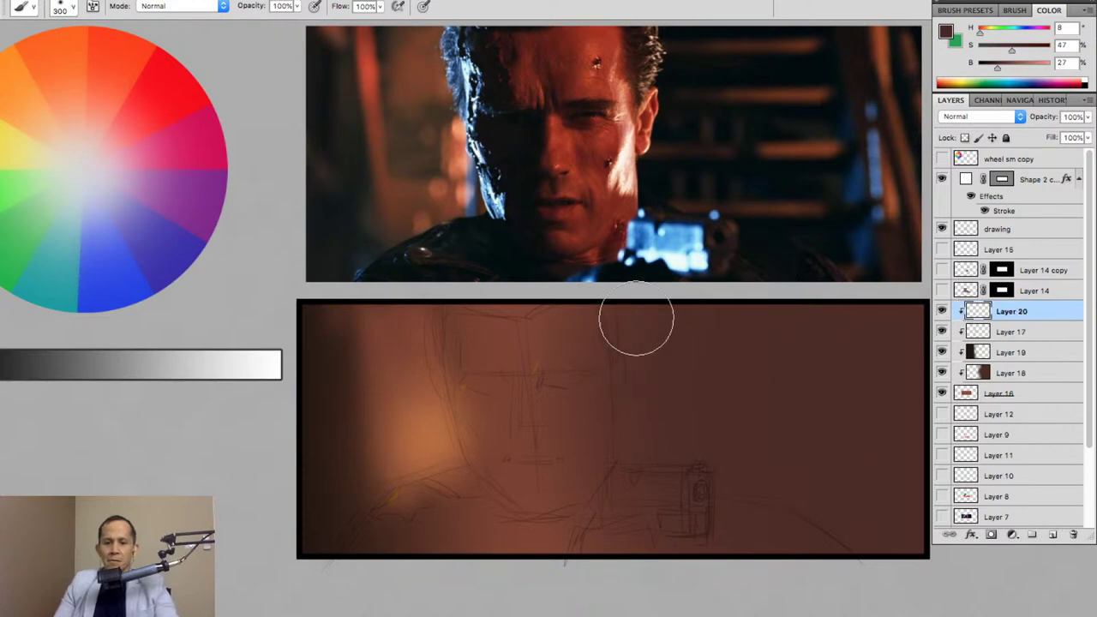
{"action": "key", "text": "bracketleft"}
{"action": "key", "text": "bracketleft"}
{"action": "key", "text": "bracketleft"}
{"action": "key", "text": "bracketleft"}
{"action": "key", "text": "bracketleft"}
{"action": "key", "text": "bracketleft"}
{"action": "key", "text": "bracketleft"}
{"action": "key", "text": "bracketleft"}
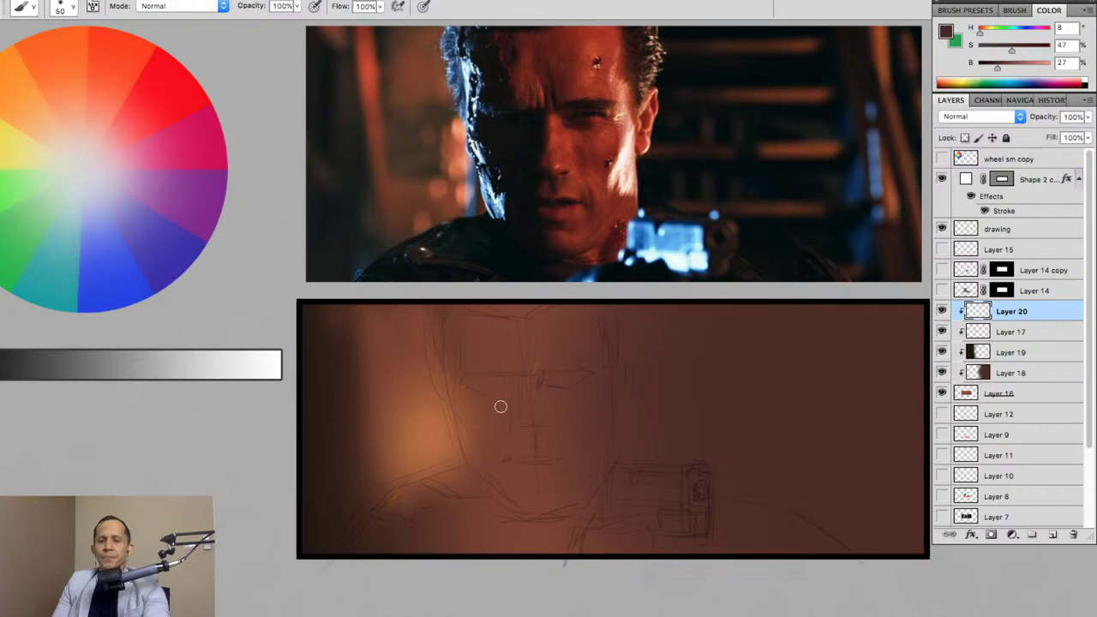
{"action": "key", "text": "bracketleft"}
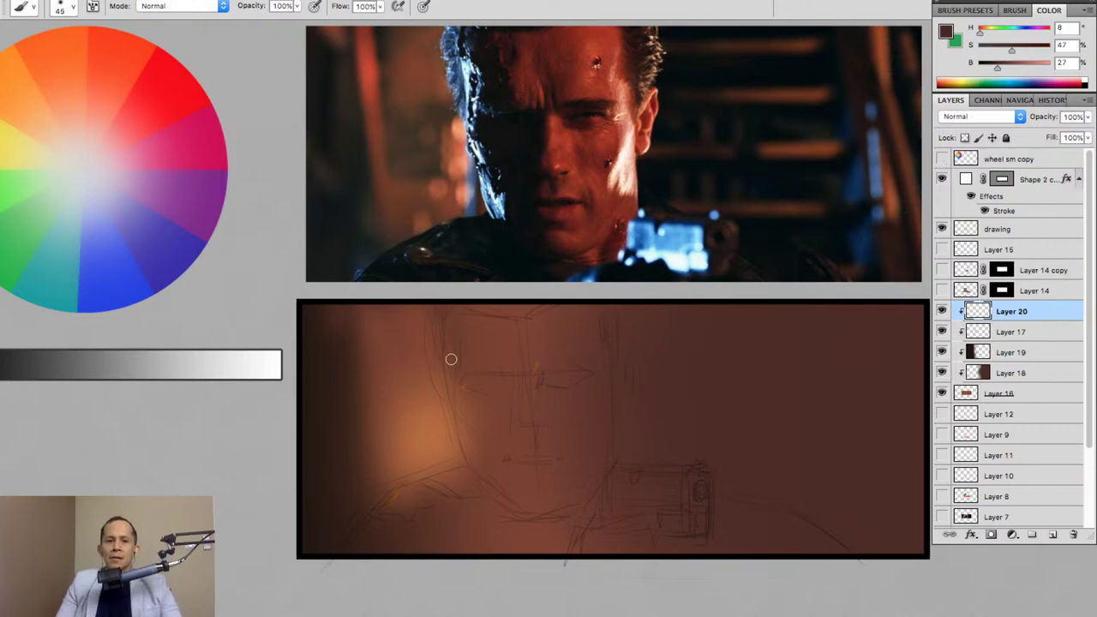
Paint a narrow, near-vertical orange streak (hue 23, saturation 78, brightness 62) beside the glow on Layer 20 with a 40 px brush.
{"action": "left_click", "coordinate": [382, 375], "text": "alt"}
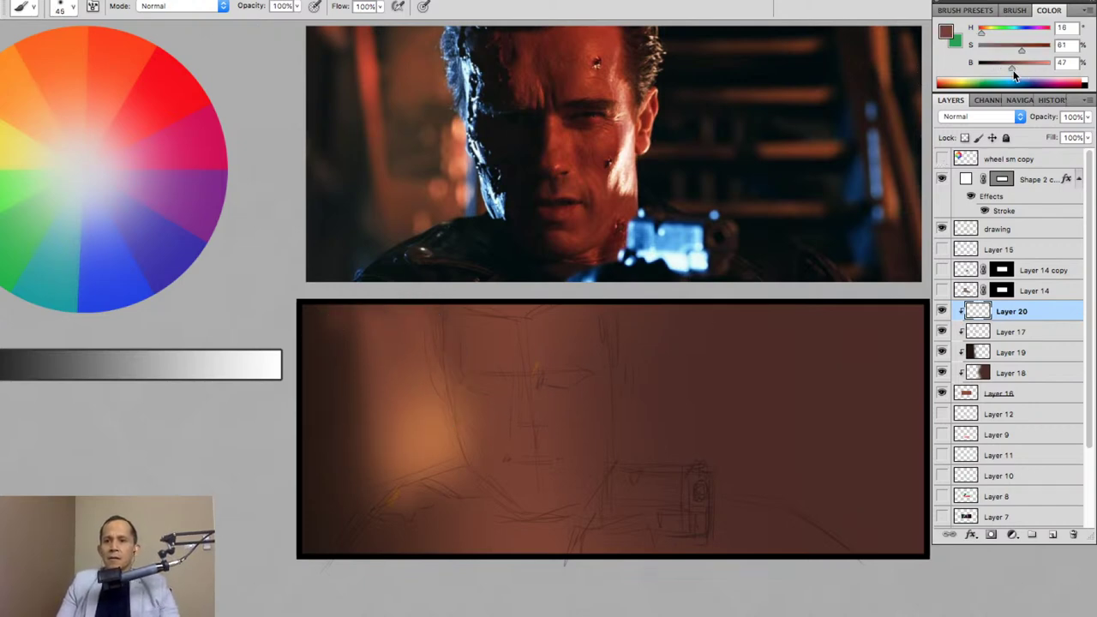
{"action": "left_click_drag", "start_coordinate": [1027, 47], "coordinate": [1033, 47]}
{"action": "left_click", "coordinate": [984, 33]}
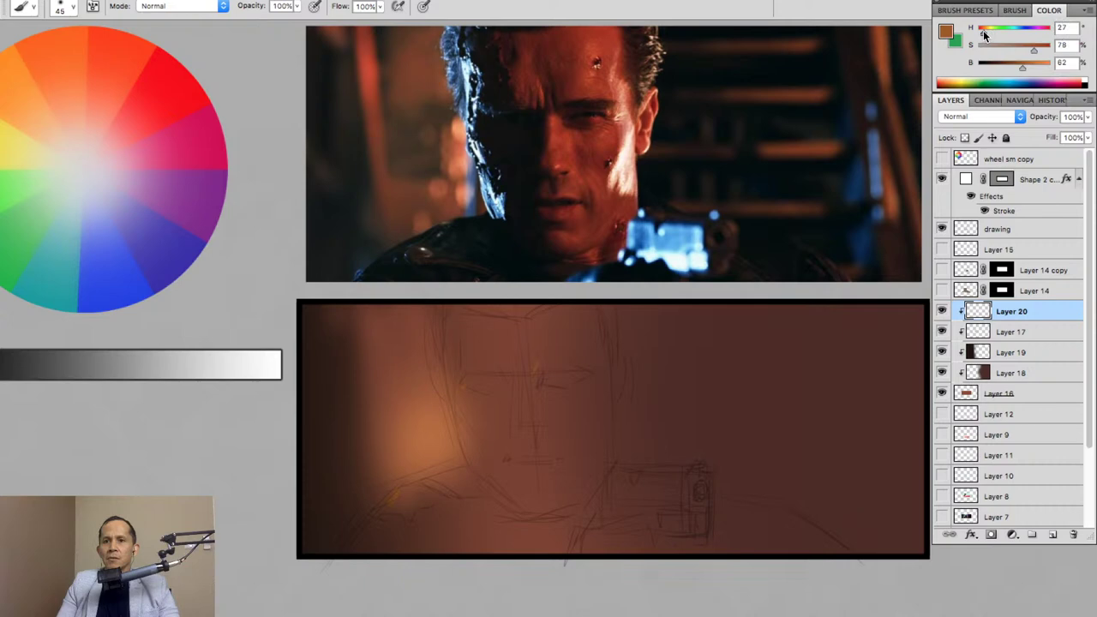
{"action": "left_click_drag", "start_coordinate": [985, 34], "coordinate": [984, 32]}
{"action": "key", "text": "bracketleft"}
{"action": "left_click_drag", "start_coordinate": [377, 356], "coordinate": [383, 398]}
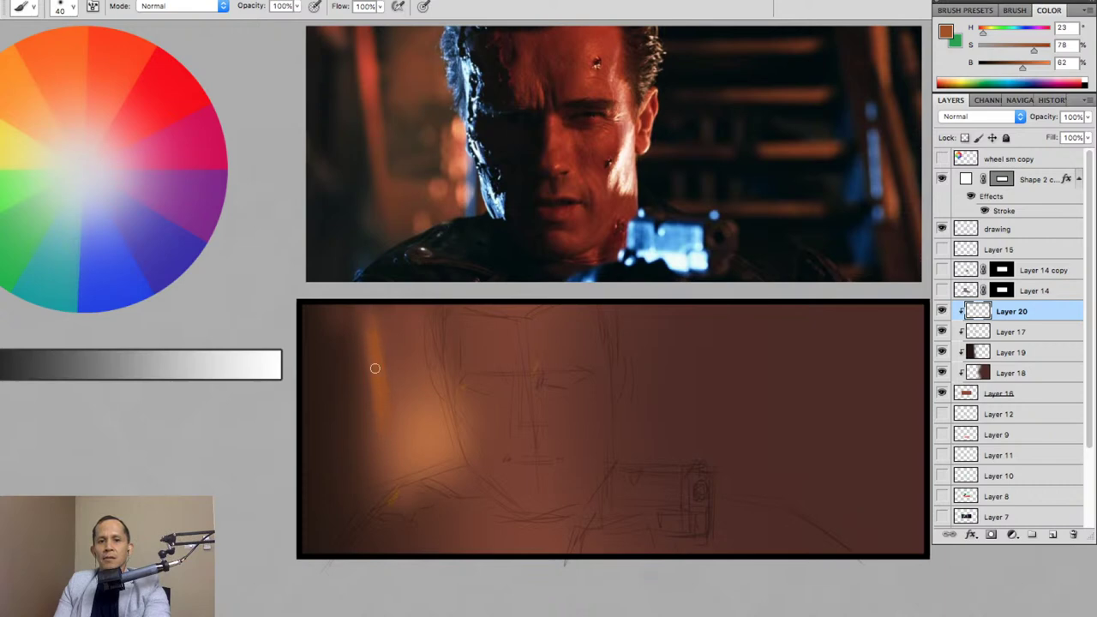
Shift the streak on Layer 20 toward red using Hue/Saturation with hue -8, and compare the painting with and without Layer 19.
{"action": "key", "text": "ctrl+u"}
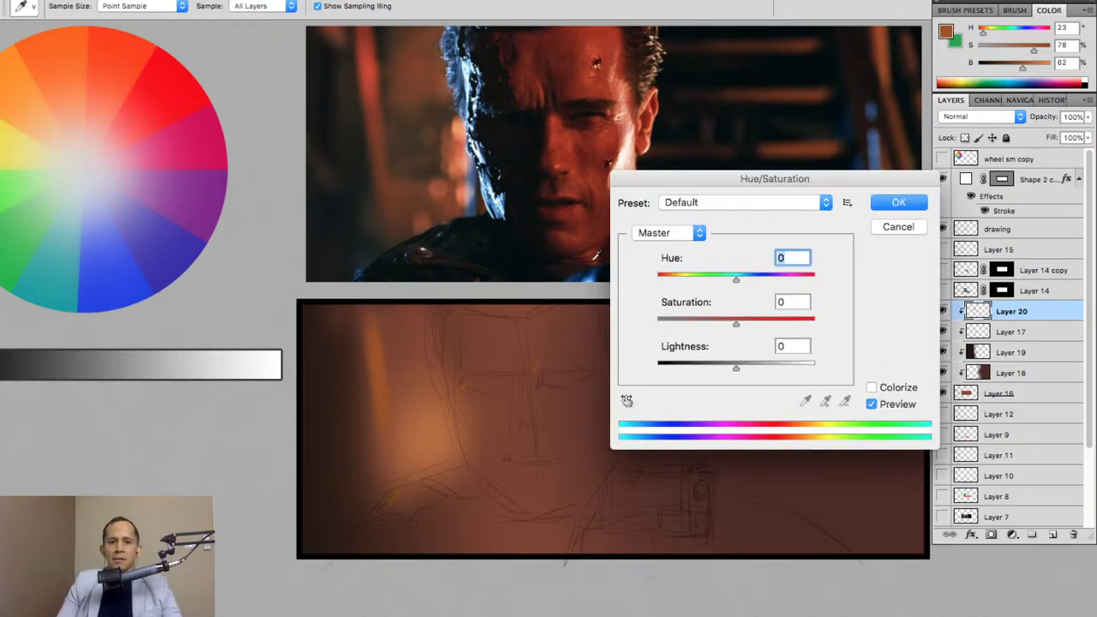
{"action": "left_click", "coordinate": [737, 279]}
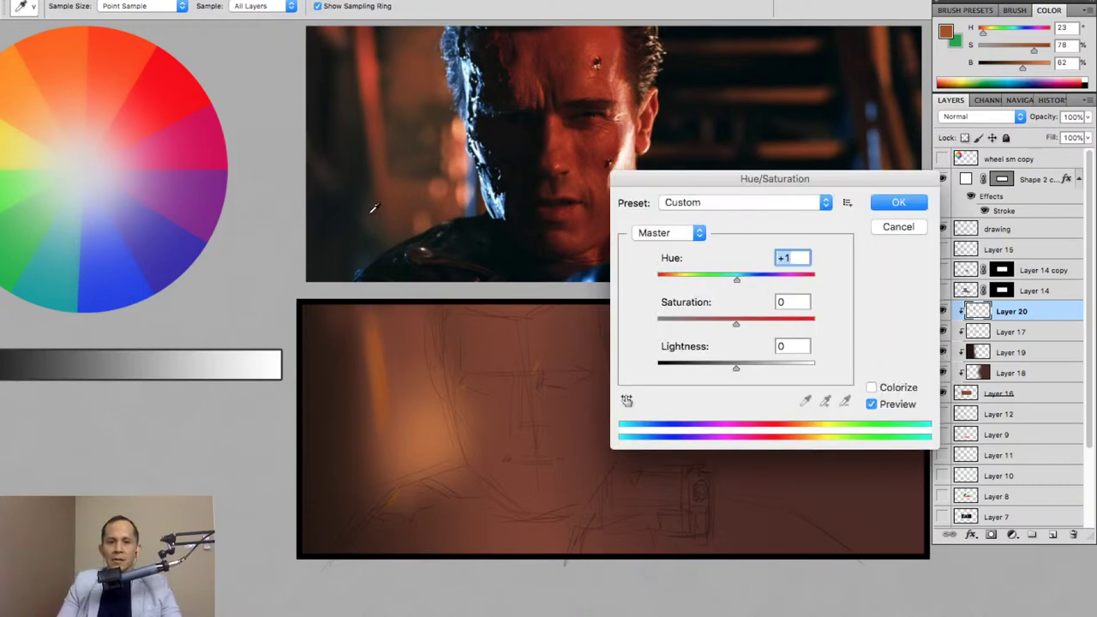
{"action": "mouse_move", "coordinate": [736, 281]}
{"action": "left_mouse_down"}
{"action": "mouse_move", "coordinate": [754, 286]}
{"action": "mouse_move", "coordinate": [734, 294]}
{"action": "left_mouse_up"}
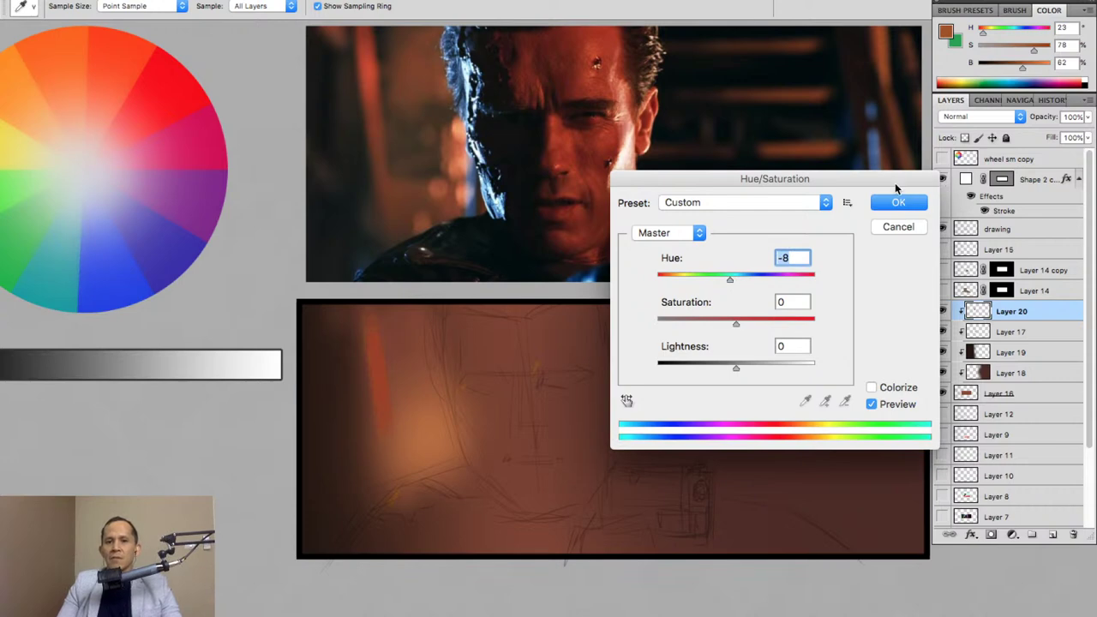
{"action": "left_click", "coordinate": [897, 201]}
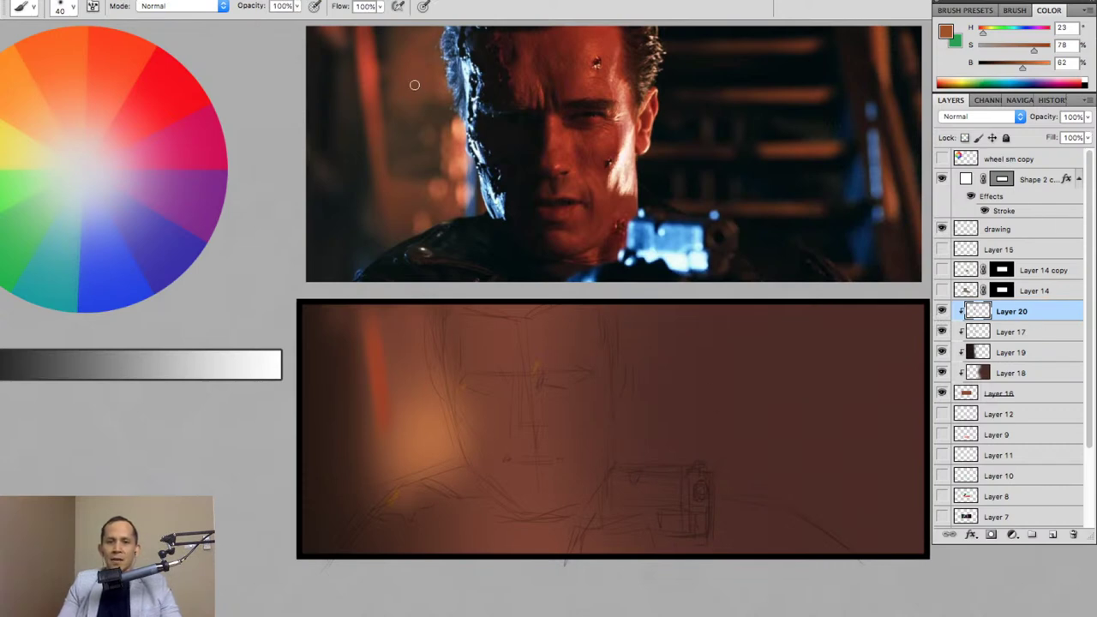
{"action": "left_click", "coordinate": [941, 353]}
{"action": "left_click", "coordinate": [941, 352]}
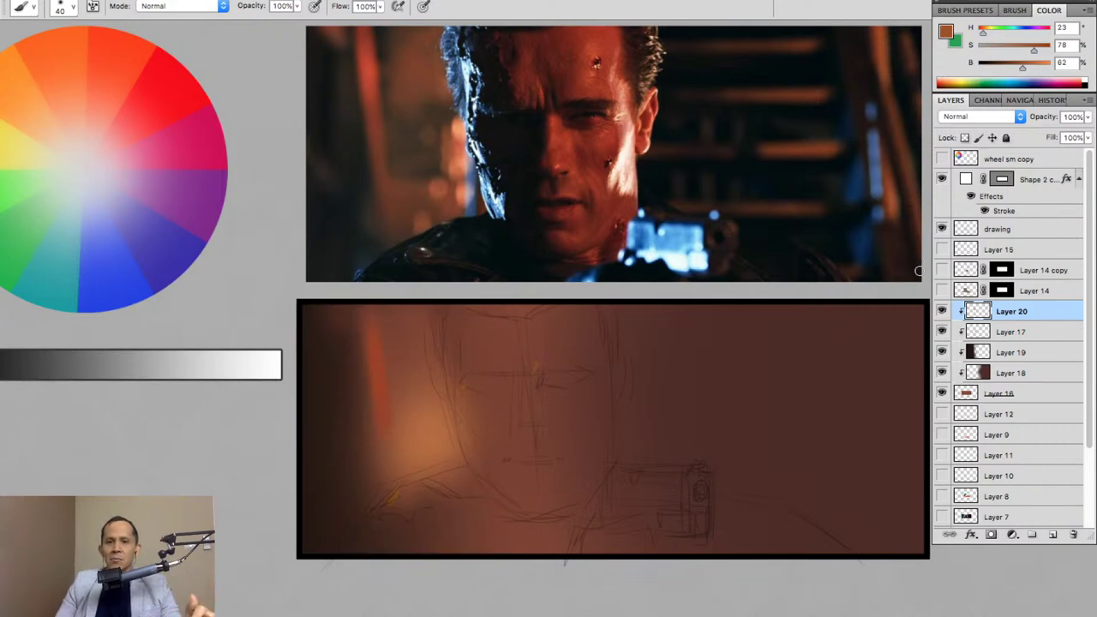
Add another clipped layer above Layer 20 and move it down between Layer 19 and Layer 18.
{"action": "left_click", "coordinate": [1053, 534]}
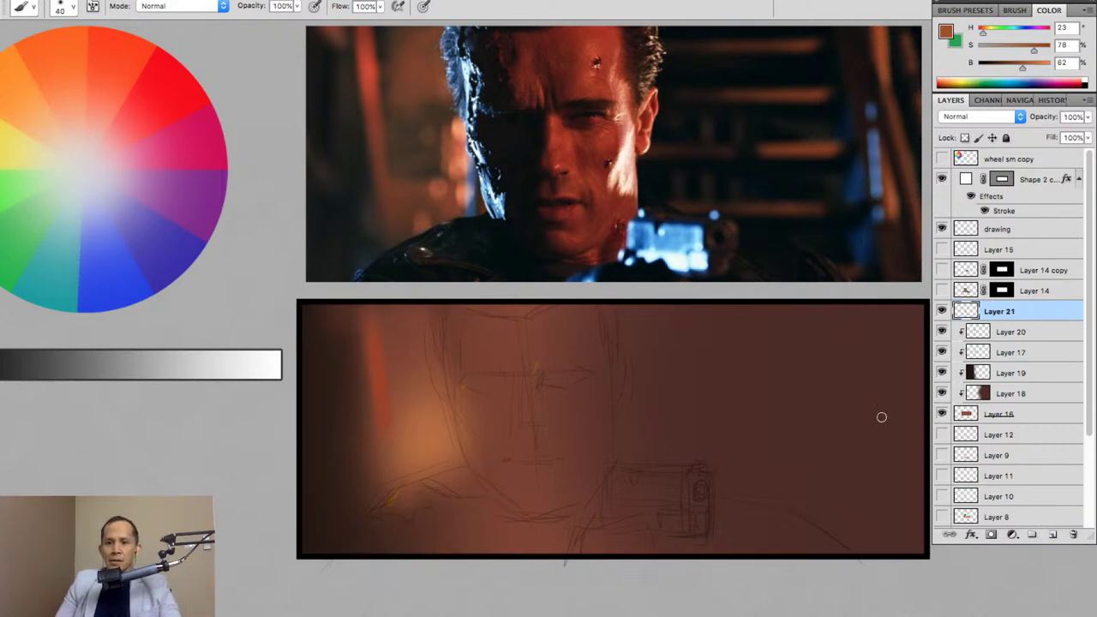
{"action": "left_click", "coordinate": [1047, 320], "text": "alt"}
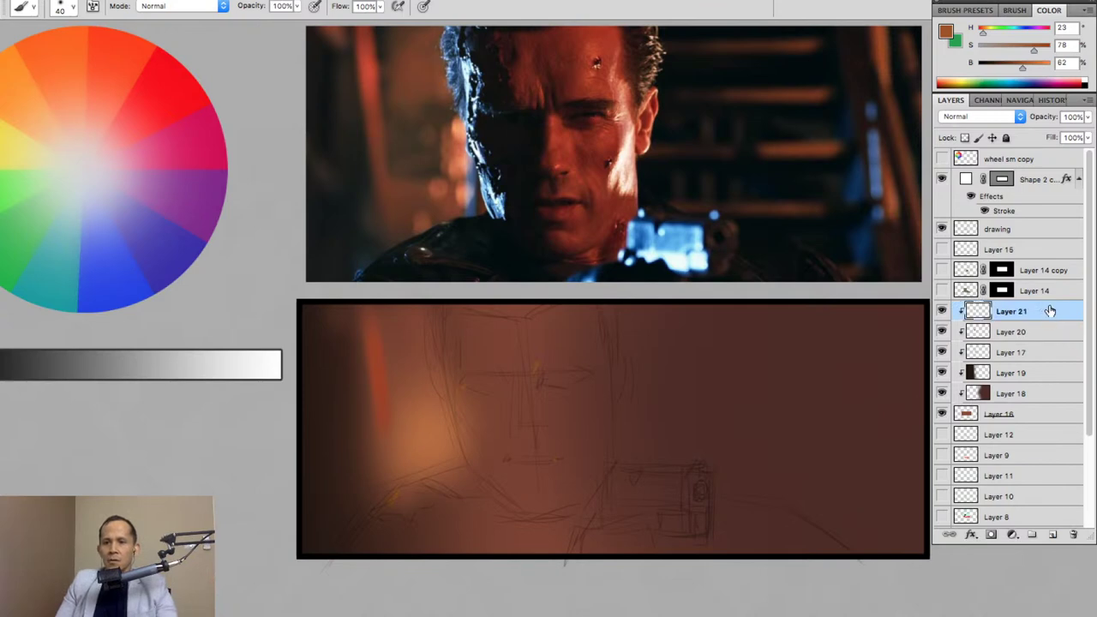
{"action": "left_click_drag", "start_coordinate": [1051, 314], "coordinate": [1049, 379]}
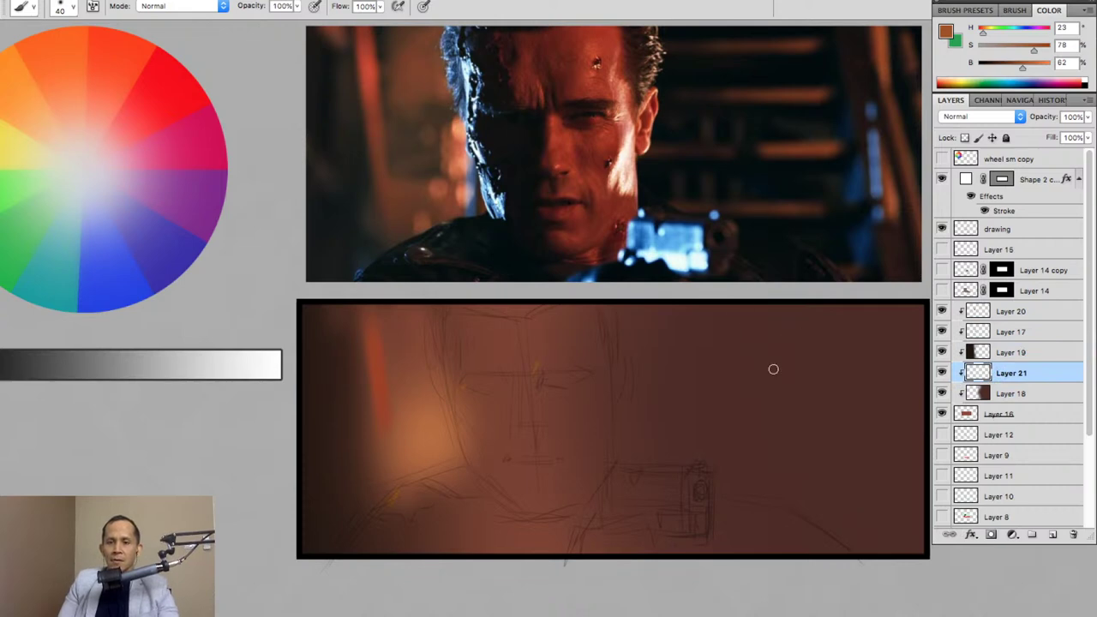
Sample the warm brown beside the face (hue 18, saturation 62, brightness 56) and paint four soft horizontal bars on the dark background above and beside the gun.
{"action": "left_click", "coordinate": [419, 375], "text": "alt"}
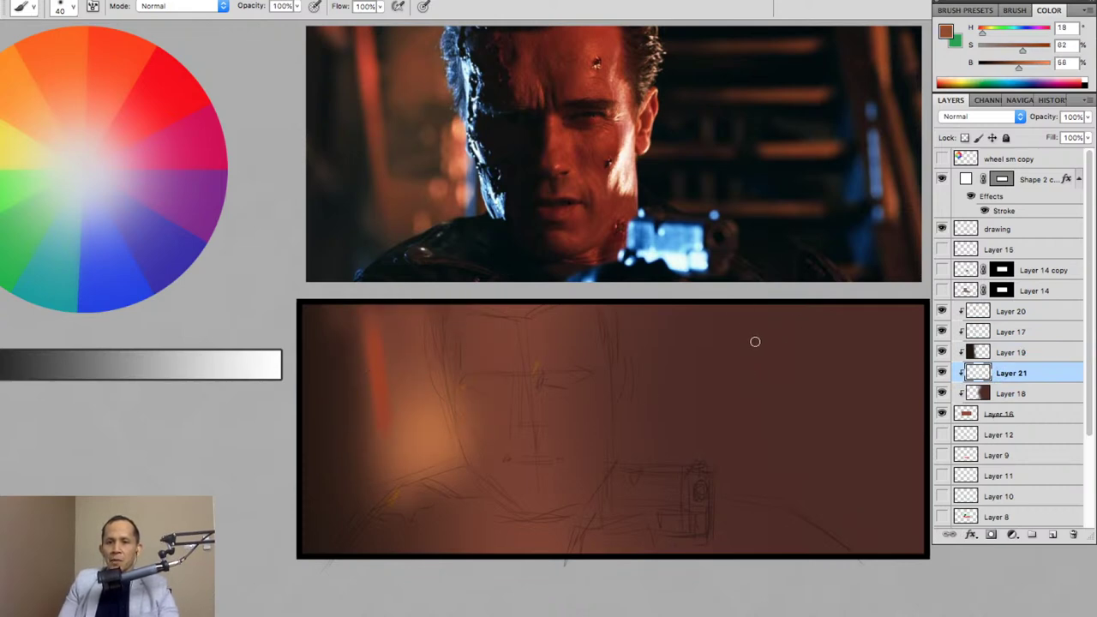
{"action": "left_click_drag", "start_coordinate": [759, 334], "coordinate": [842, 336]}
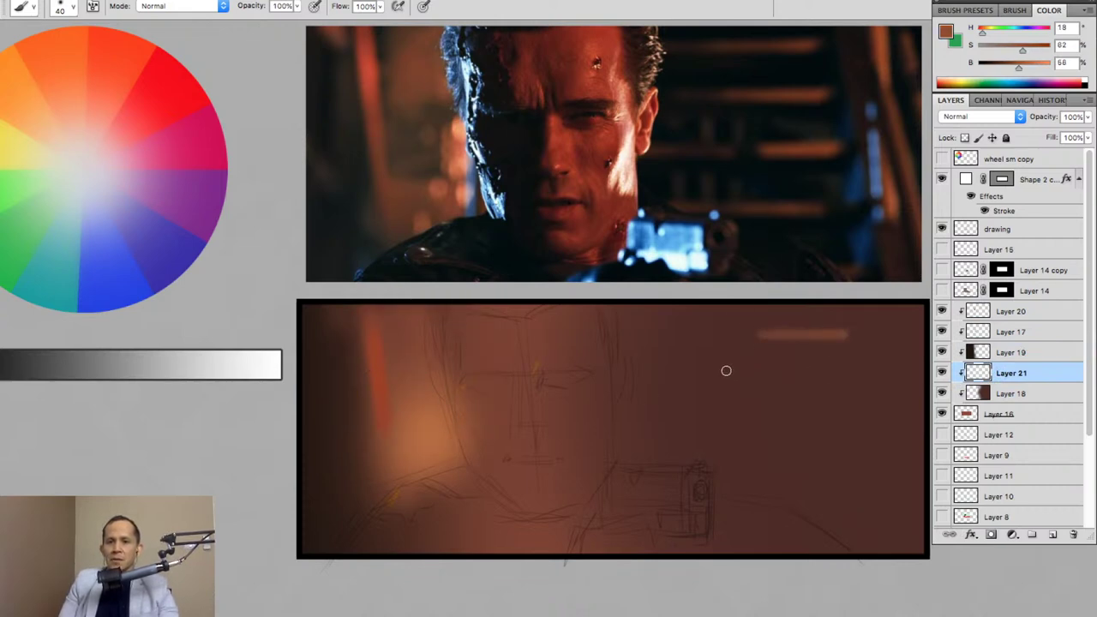
{"action": "left_click_drag", "start_coordinate": [726, 371], "coordinate": [847, 368]}
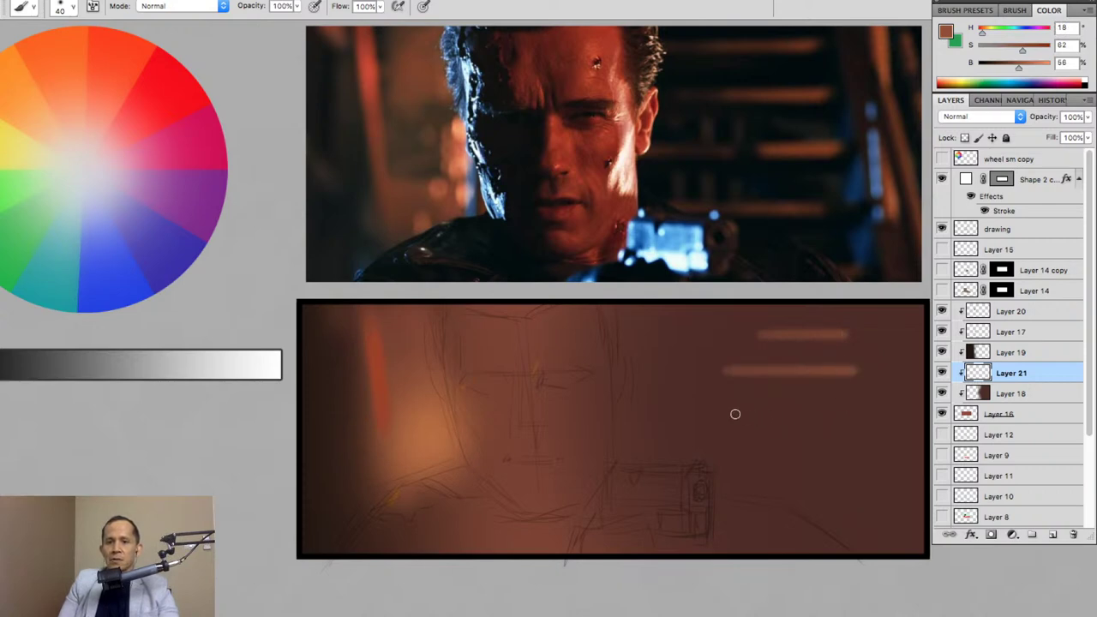
{"action": "left_click_drag", "start_coordinate": [727, 414], "coordinate": [861, 416]}
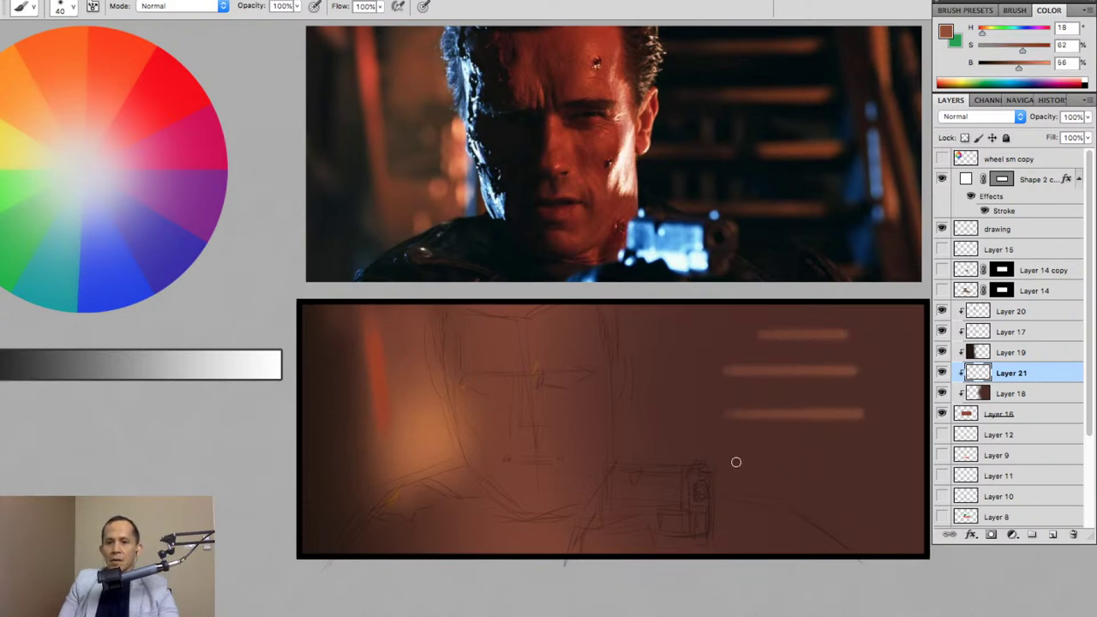
{"action": "left_click_drag", "start_coordinate": [822, 461], "coordinate": [866, 460]}
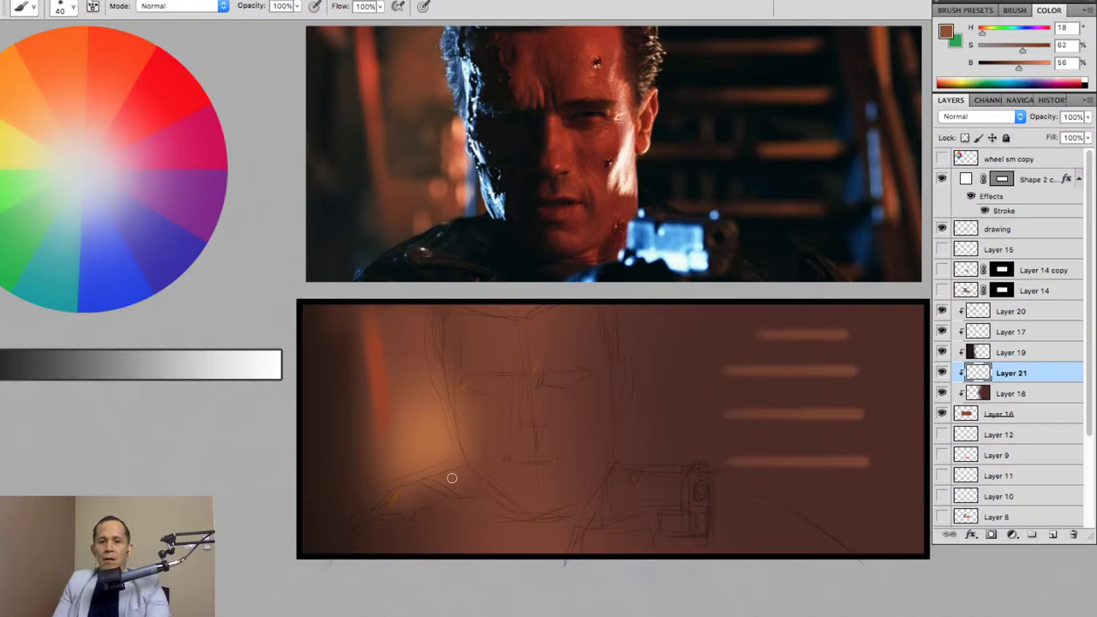
Adjust the orange bars on Layer 21 with saturation +14 and lower lightness, and softly erase the bars' left ends.
{"action": "key", "text": "super+u"}
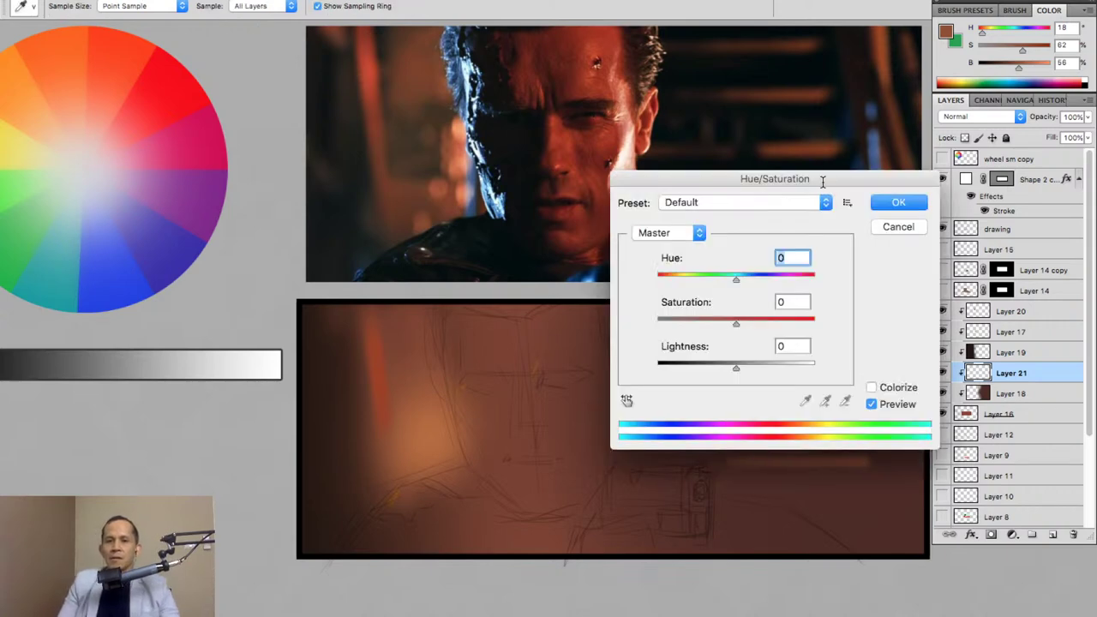
{"action": "left_click_drag", "start_coordinate": [838, 182], "coordinate": [458, 273]}
{"action": "left_click_drag", "start_coordinate": [353, 413], "coordinate": [363, 416]}
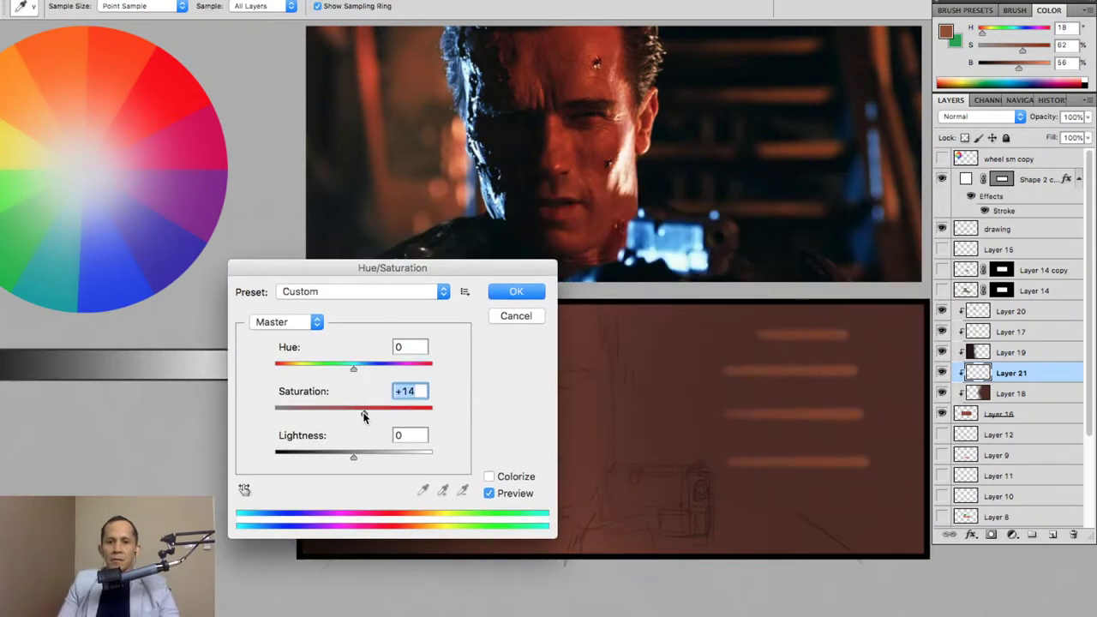
{"action": "left_click_drag", "start_coordinate": [353, 458], "coordinate": [338, 458]}
{"action": "left_click", "coordinate": [515, 292]}
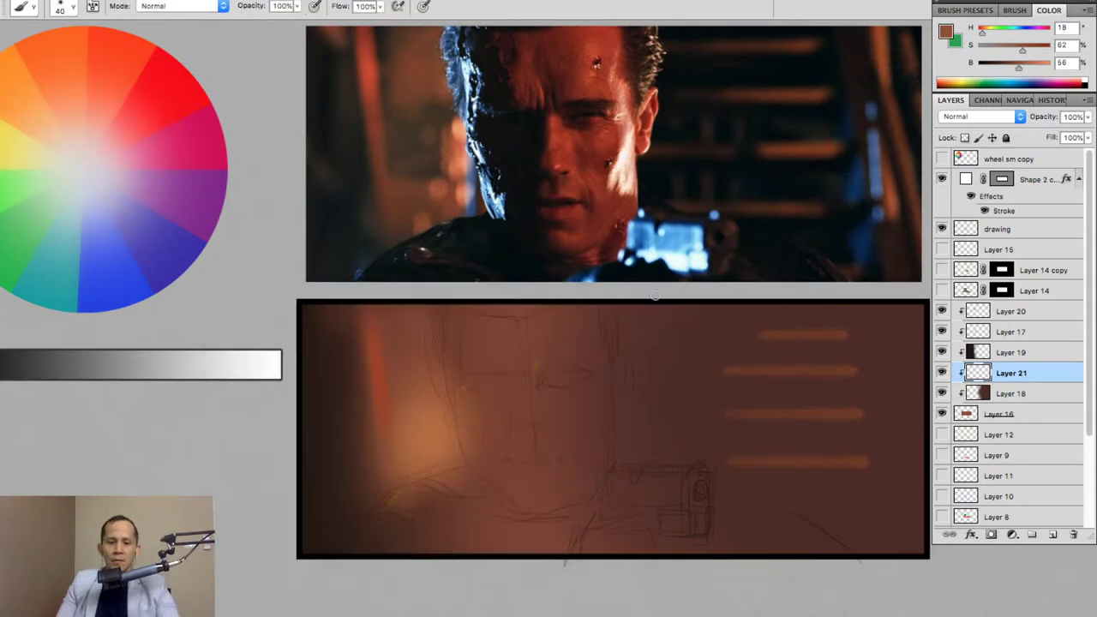
{"action": "key", "text": "b"}
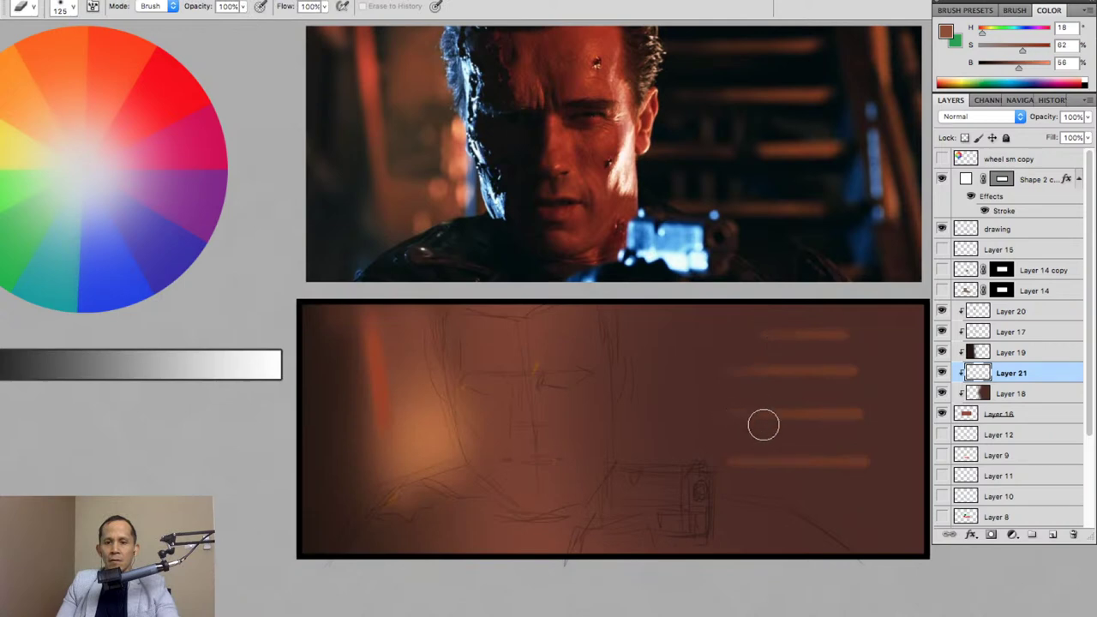
{"action": "key", "text": "b"}
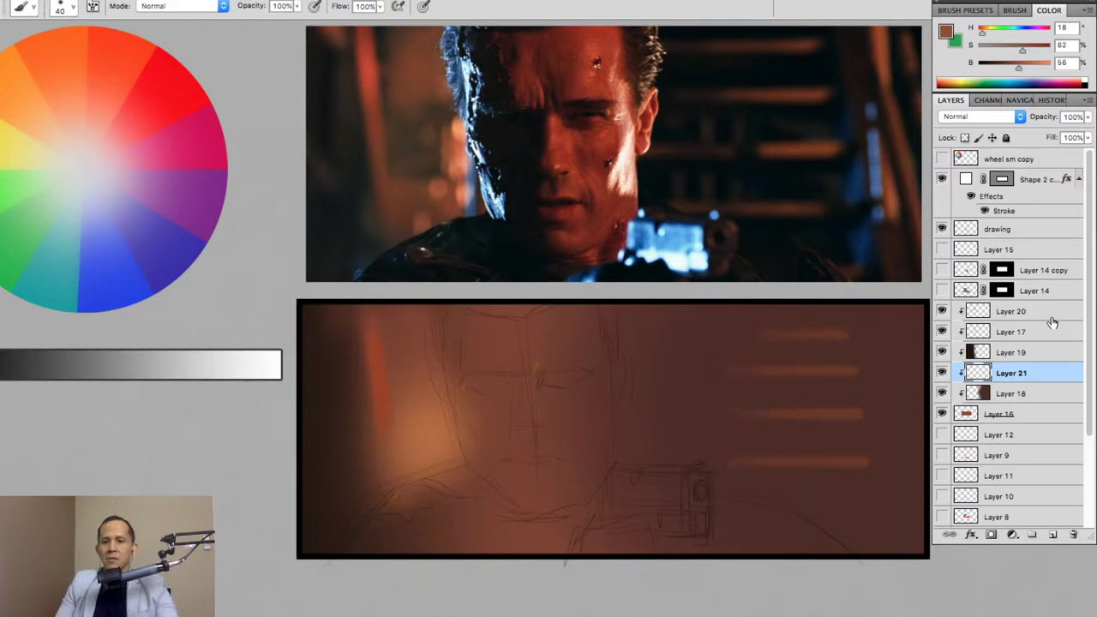
On a new layer above Layer 18, paint a vertical streak beside the orange bars in blue sampled from the color wheel.
{"action": "left_click", "coordinate": [1055, 399]}
{"action": "left_click", "coordinate": [1055, 534]}
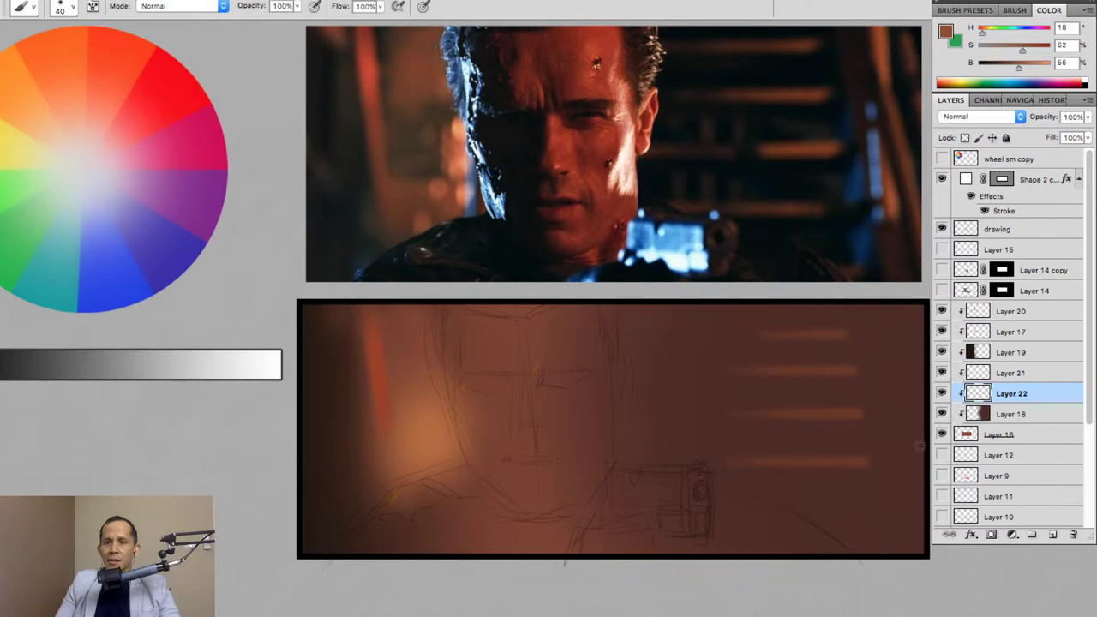
{"action": "left_click", "coordinate": [101, 238], "text": "alt"}
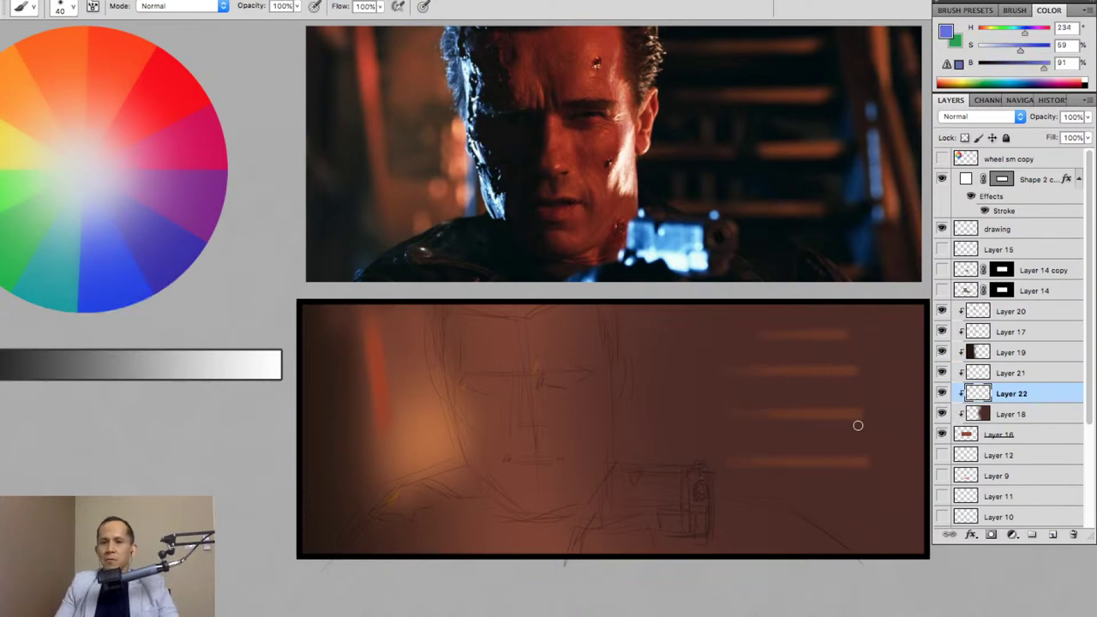
{"action": "mouse_move", "coordinate": [869, 421]}
{"action": "left_mouse_down"}
{"action": "mouse_move", "coordinate": [873, 474]}
{"action": "mouse_move", "coordinate": [872, 410]}
{"action": "mouse_move", "coordinate": [874, 452]}
{"action": "mouse_move", "coordinate": [873, 401]}
{"action": "mouse_move", "coordinate": [875, 466]}
{"action": "mouse_move", "coordinate": [874, 396]}
{"action": "mouse_move", "coordinate": [881, 457]}
{"action": "mouse_move", "coordinate": [884, 391]}
{"action": "mouse_move", "coordinate": [887, 450]}
{"action": "mouse_move", "coordinate": [876, 391]}
{"action": "mouse_move", "coordinate": [872, 462]}
{"action": "left_mouse_up"}
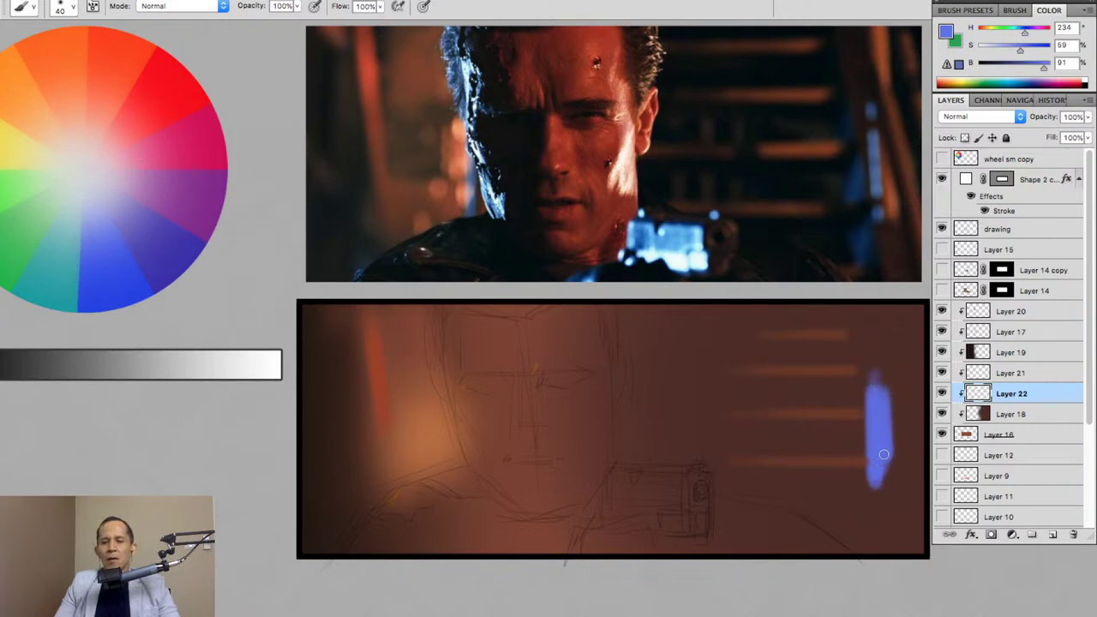
Darken and mute the blue streak with Hue/Saturation: hue -10, saturation -13, lightness -46.
{"action": "key", "text": "ctrl+u"}
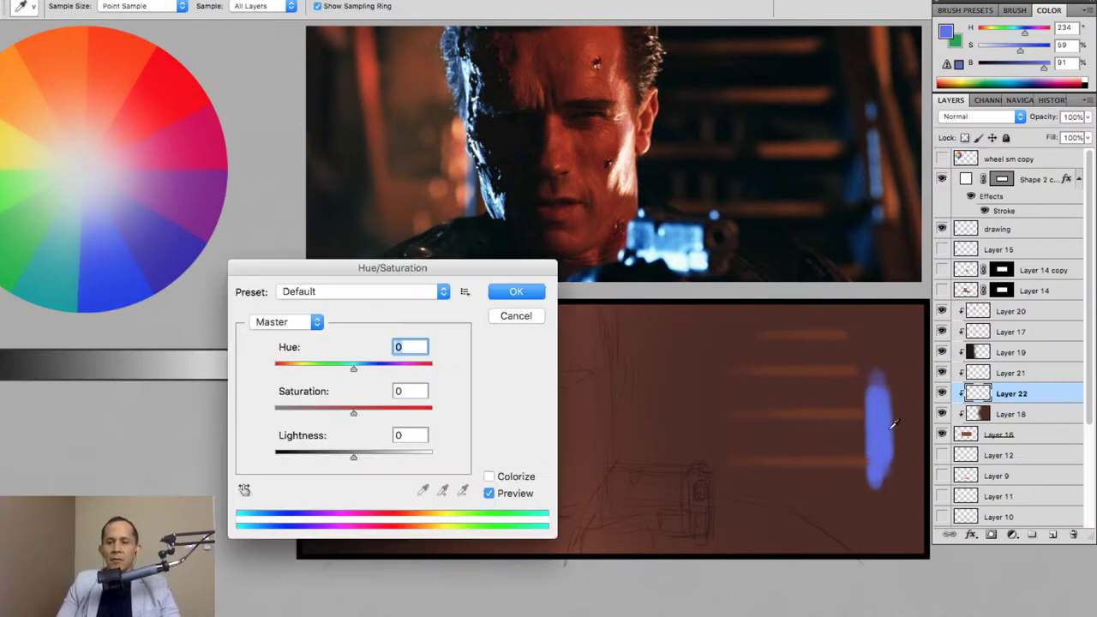
{"action": "left_click_drag", "start_coordinate": [352, 369], "coordinate": [342, 372]}
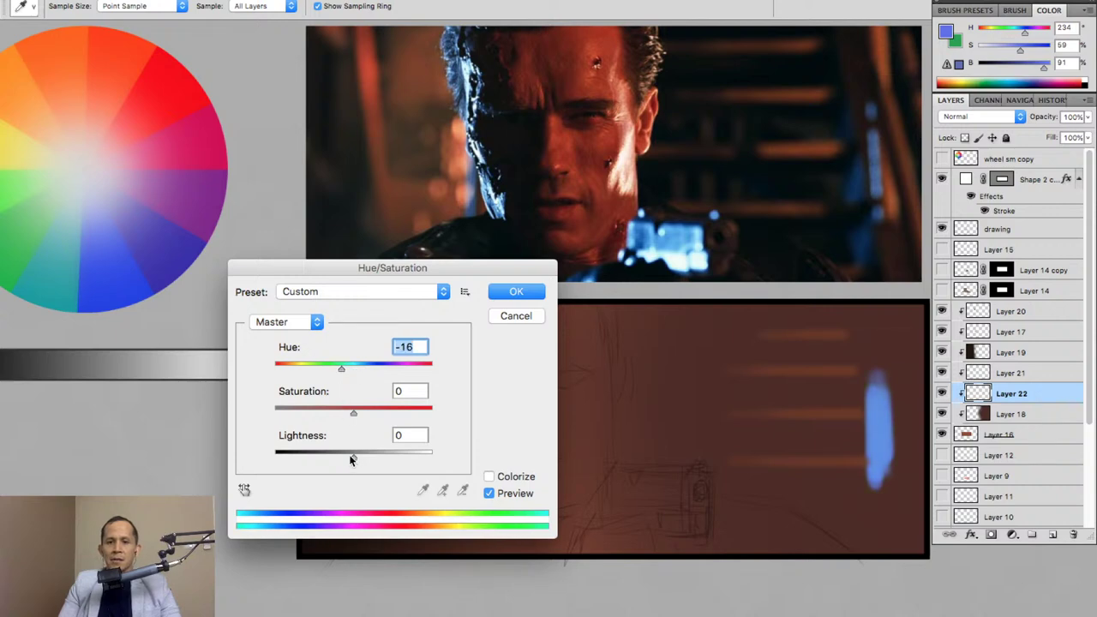
{"action": "left_click_drag", "start_coordinate": [351, 460], "coordinate": [322, 464]}
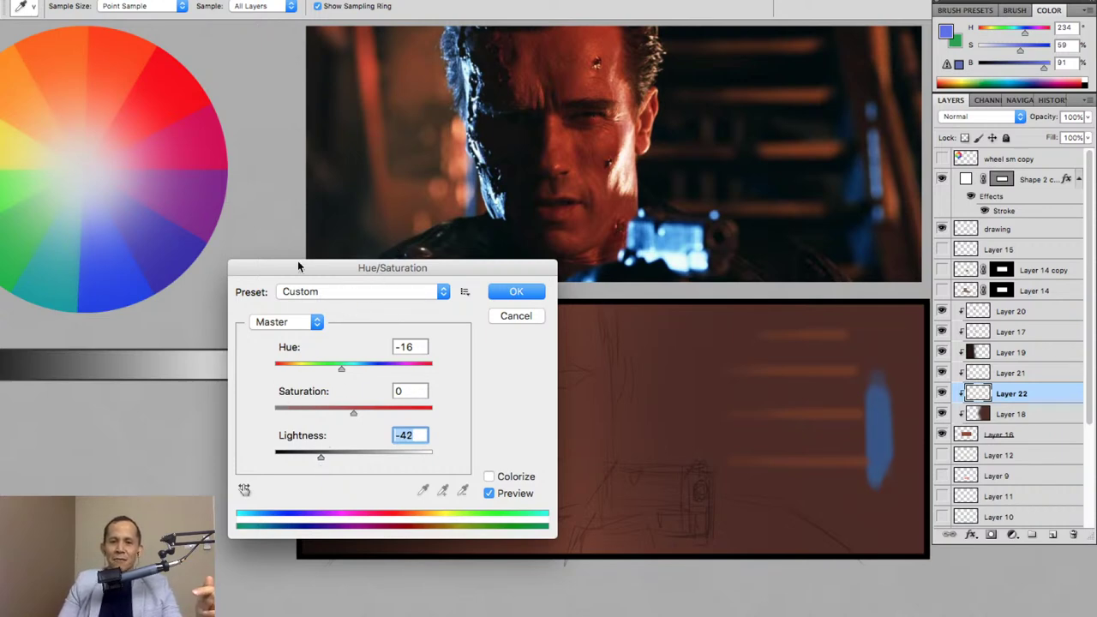
{"action": "left_click_drag", "start_coordinate": [356, 417], "coordinate": [342, 416]}
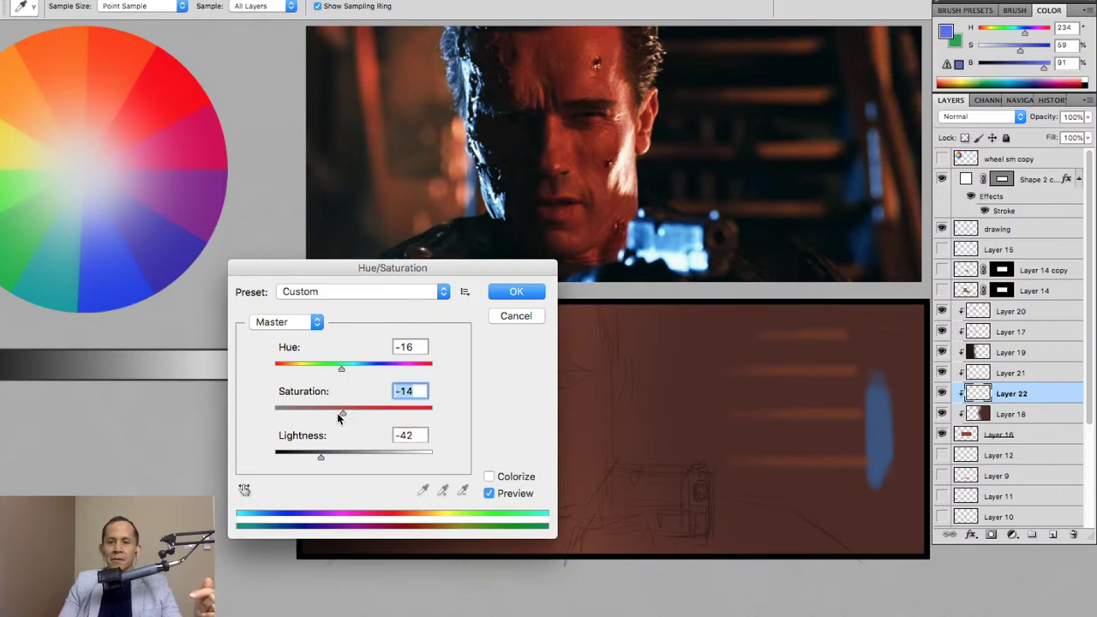
{"action": "left_click_drag", "start_coordinate": [319, 456], "coordinate": [309, 457]}
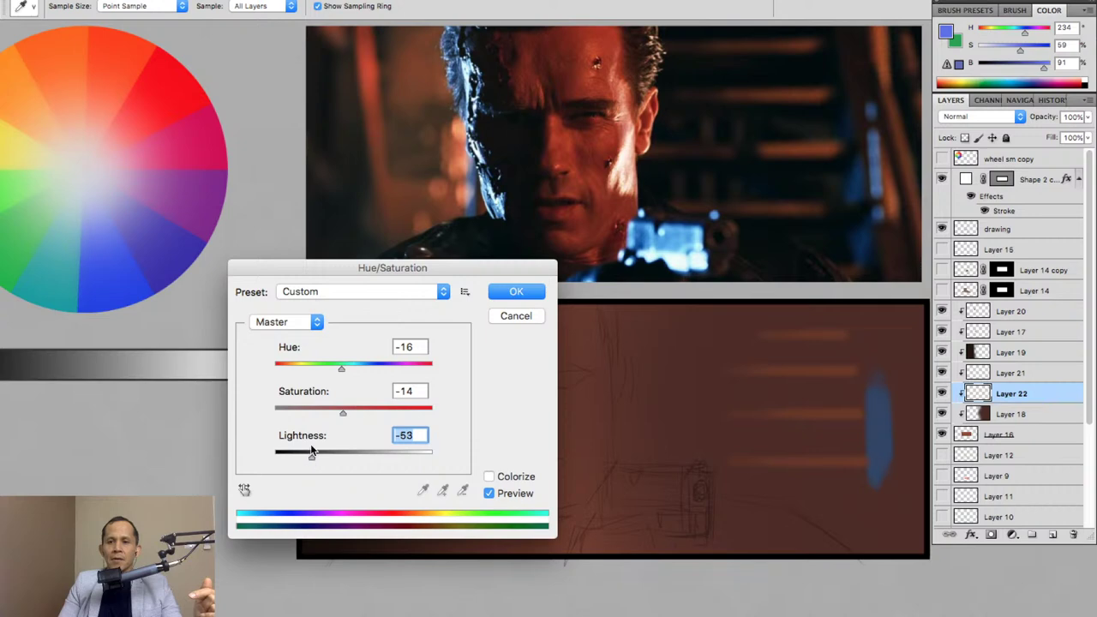
{"action": "left_click_drag", "start_coordinate": [343, 413], "coordinate": [319, 417]}
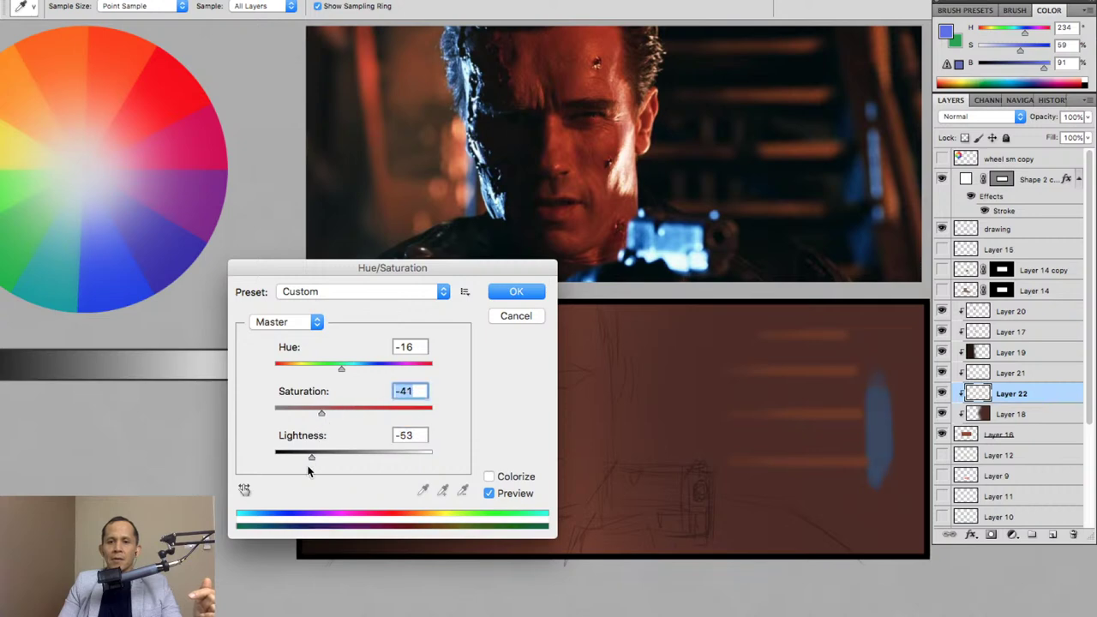
{"action": "left_click_drag", "start_coordinate": [311, 456], "coordinate": [344, 422]}
{"action": "left_click_drag", "start_coordinate": [342, 369], "coordinate": [347, 383]}
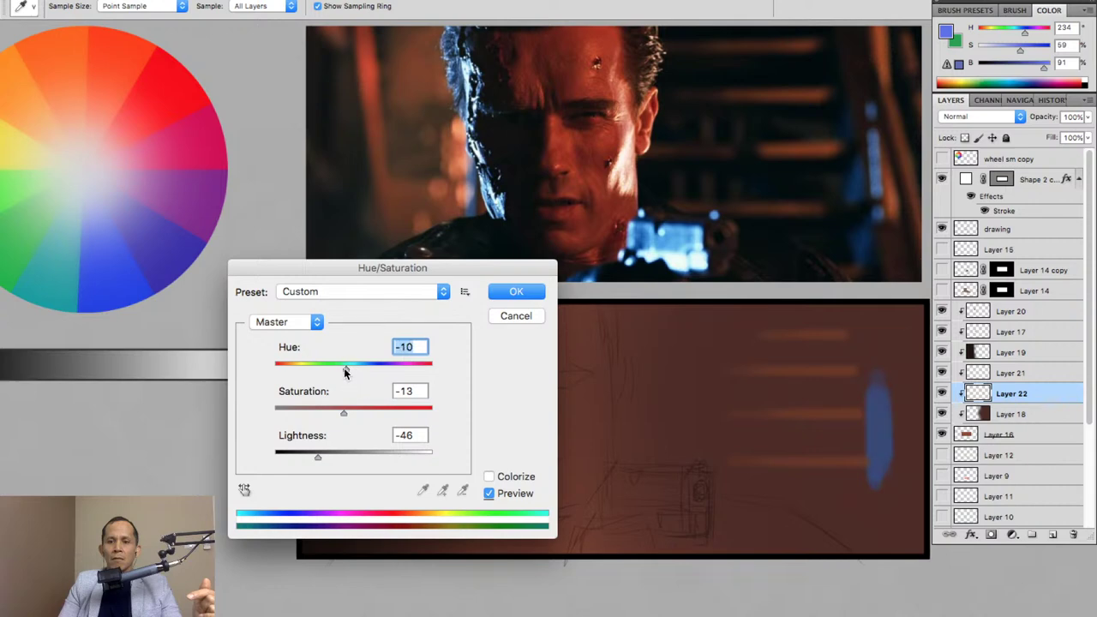
{"action": "left_click", "coordinate": [517, 292]}
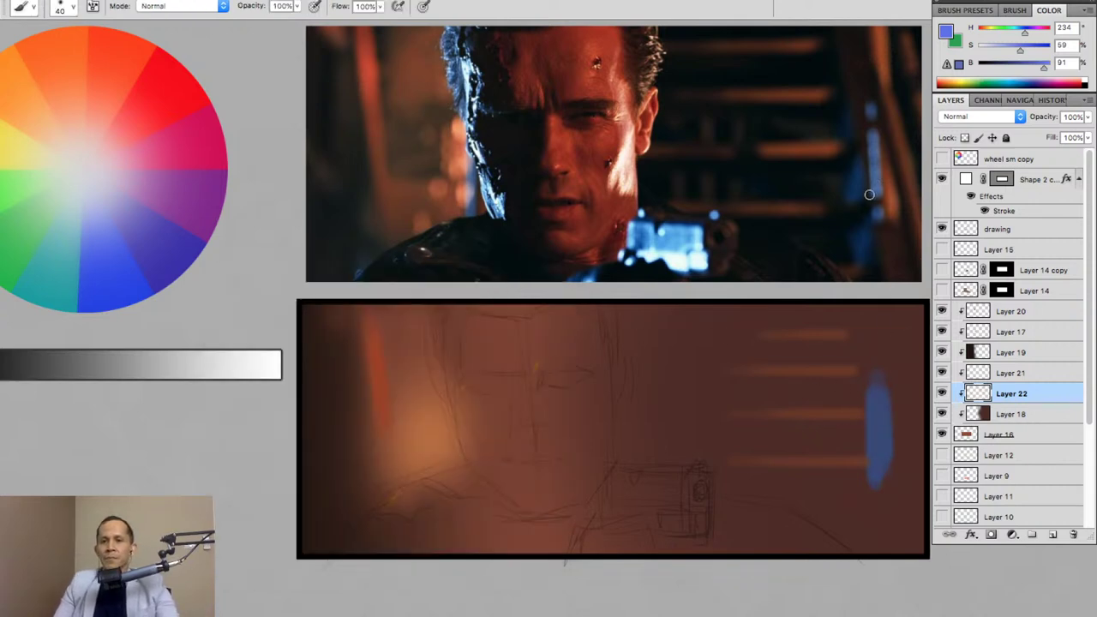
Sample the streak's blue at 51% saturation and paint tonal variation over it on a new layer with a 20 to 35 px brush.
{"action": "left_click", "coordinate": [888, 412], "text": "alt"}
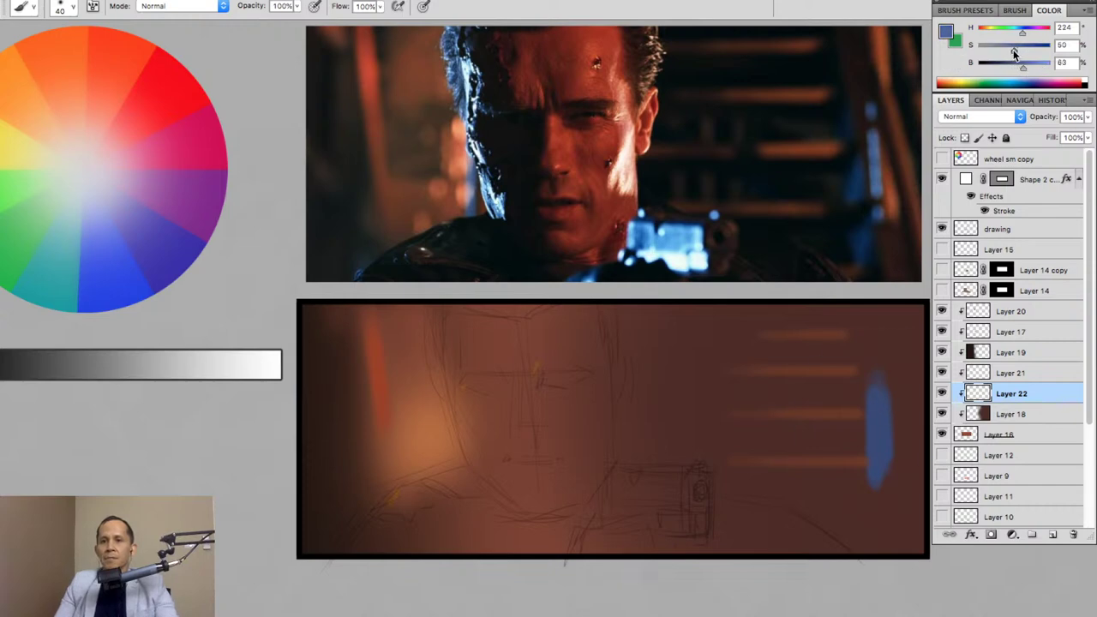
{"action": "left_click", "coordinate": [1052, 534]}
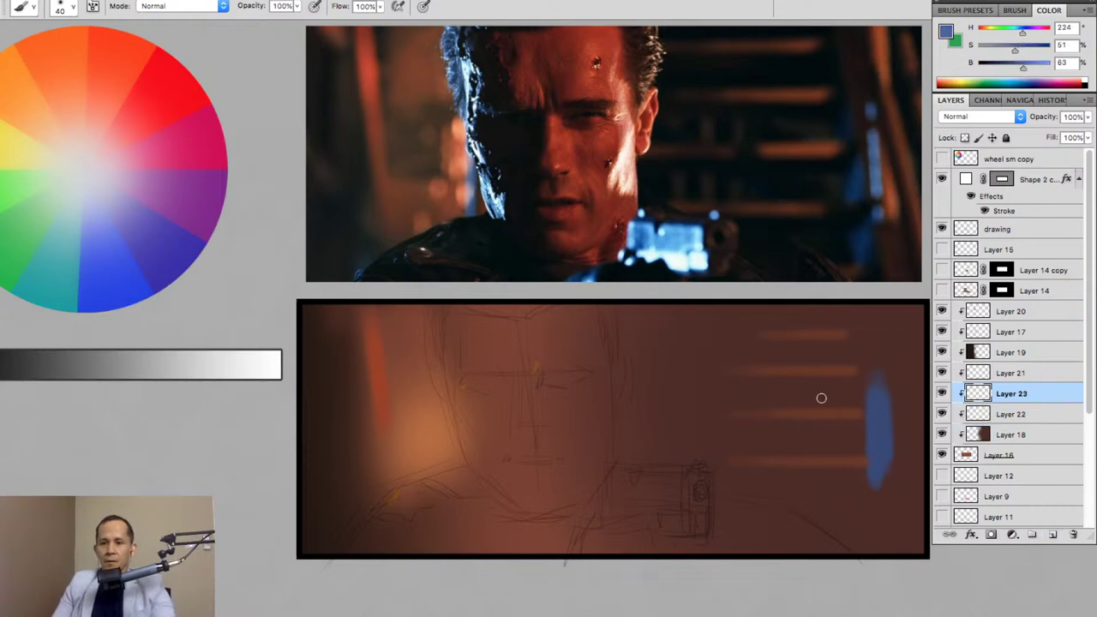
{"action": "key", "text": "bracketleft"}
{"action": "key", "text": "bracketleft"}
{"action": "key", "text": "bracketleft"}
{"action": "key", "text": "bracketleft"}
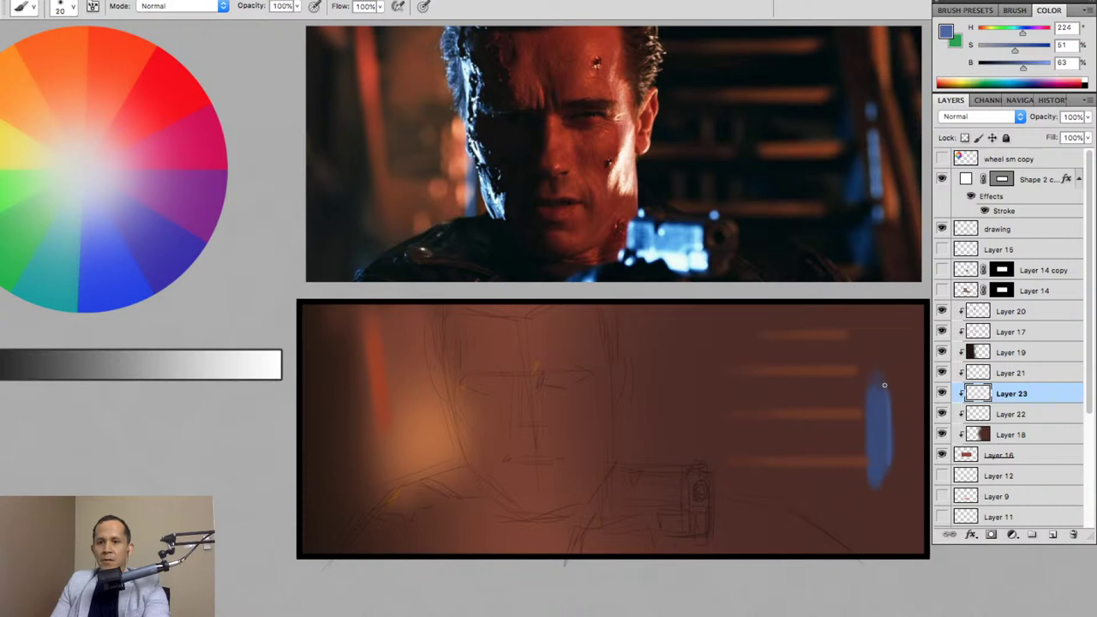
{"action": "key", "text": "bracketright"}
{"action": "key", "text": "bracketright"}
{"action": "key", "text": "bracketright"}
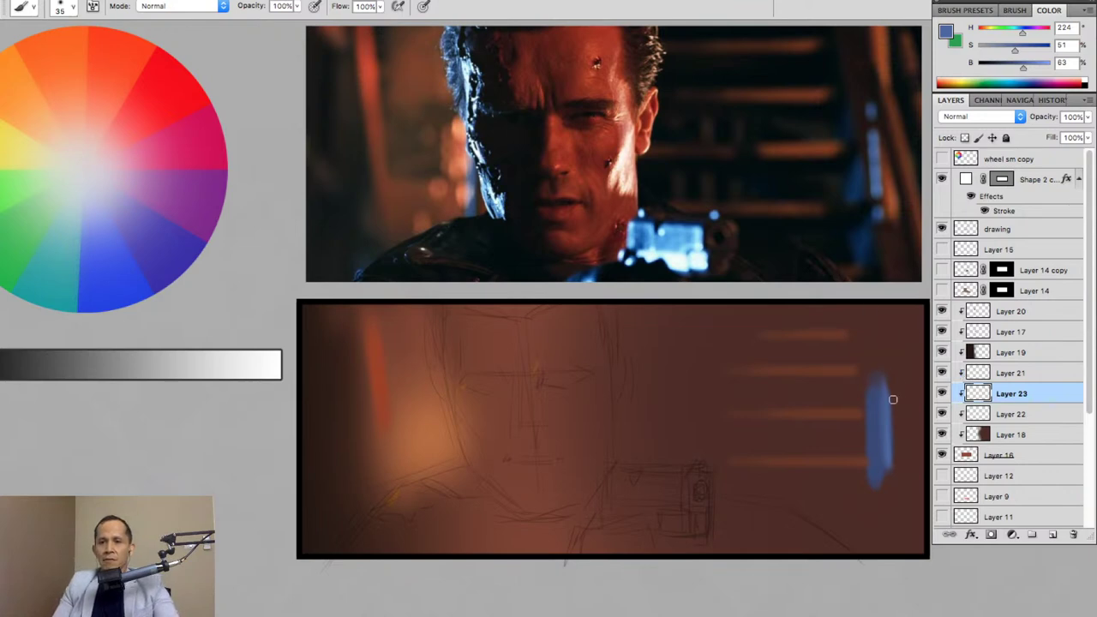
Merge the streak's shading into Layer 22 and add an empty layer above Layer 19 for a gradient.
{"action": "key", "text": "Delete"}
{"action": "key", "text": "bracketleft"}
{"action": "key", "text": "bracketleft"}
{"action": "key", "text": "bracketleft"}
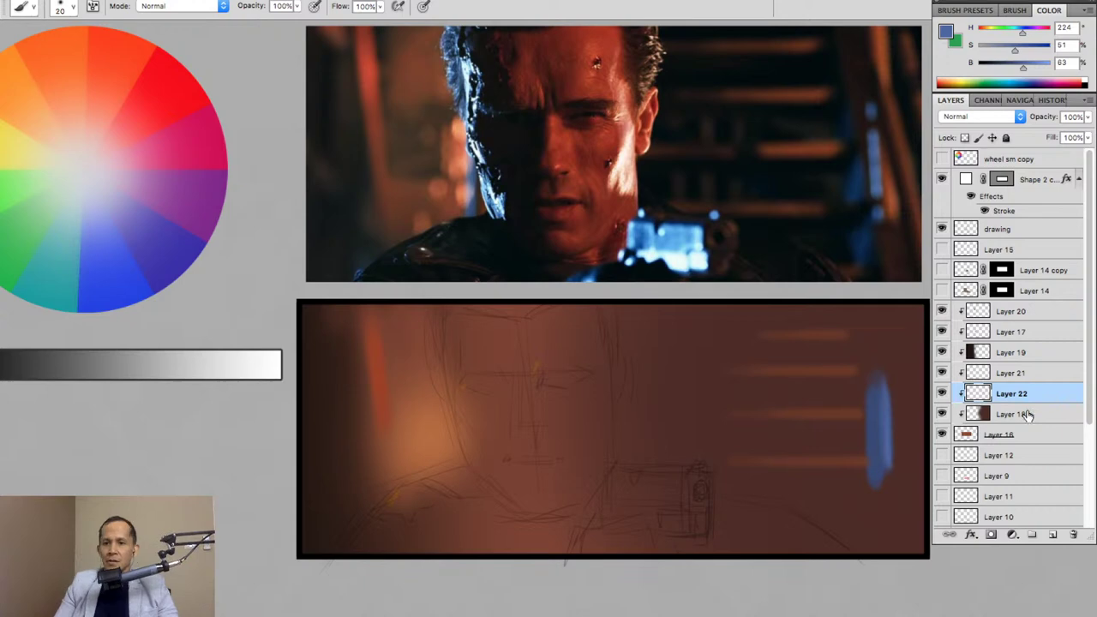
{"action": "key", "text": "ctrl+z"}
{"action": "key", "text": "g"}
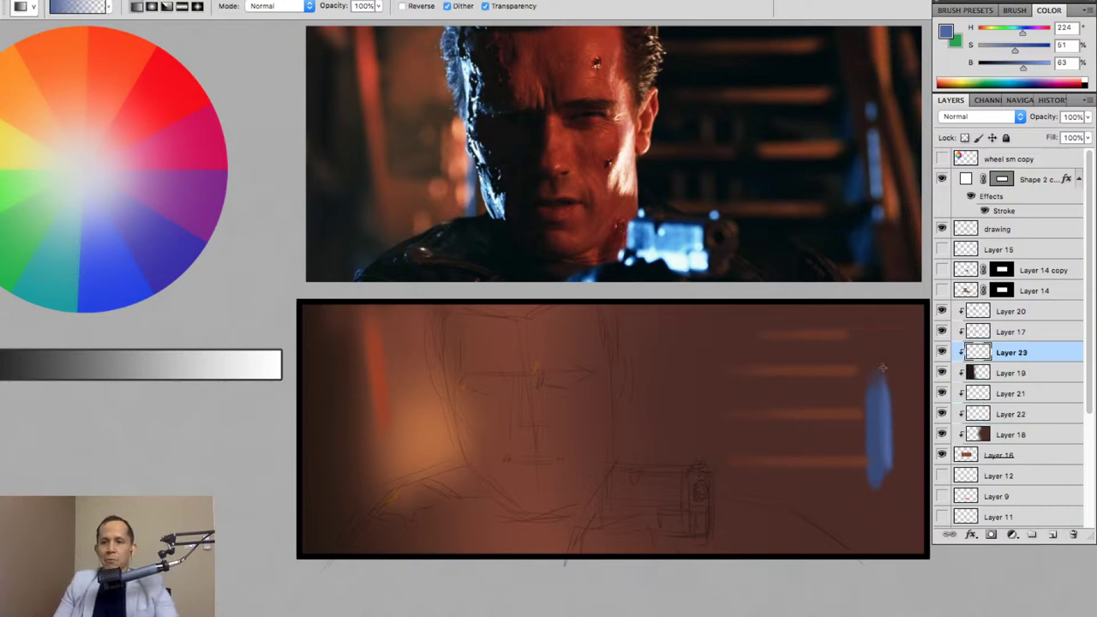
{"action": "left_click", "coordinate": [1003, 394]}
{"action": "key", "text": "ctrl+e"}
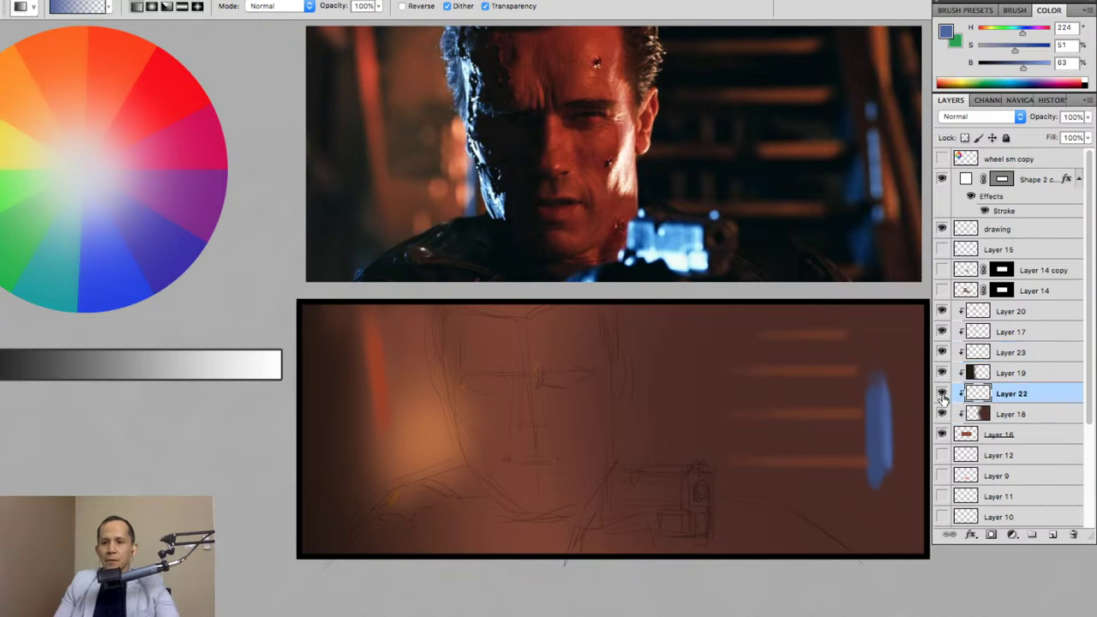
{"action": "left_click", "coordinate": [942, 395]}
{"action": "left_click", "coordinate": [942, 396]}
{"action": "left_click", "coordinate": [973, 416]}
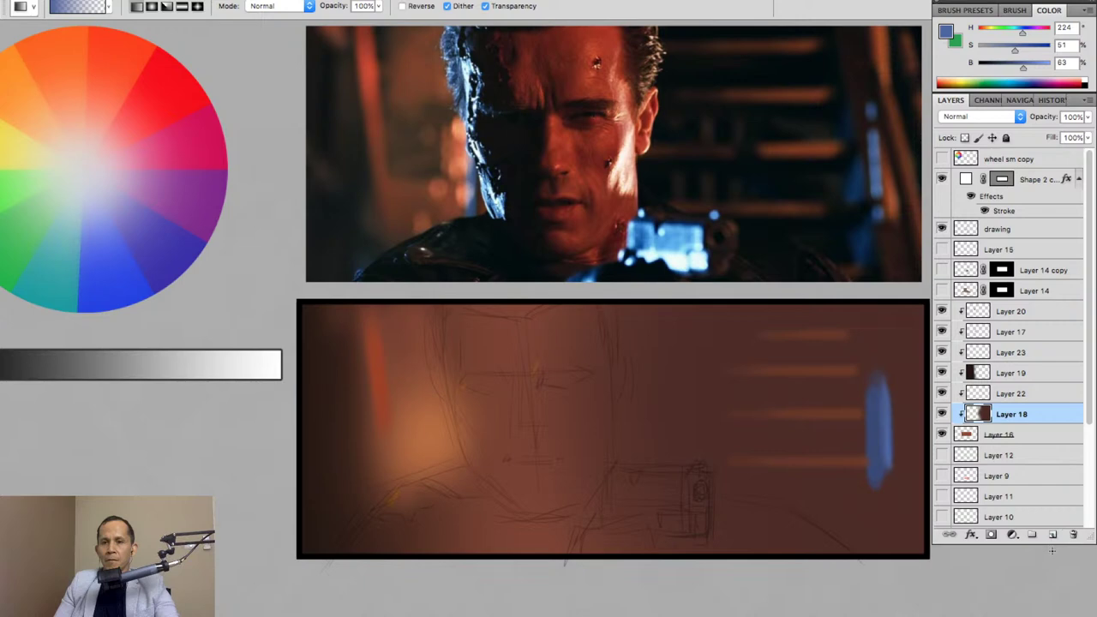
{"action": "key", "text": "ctrl+z"}
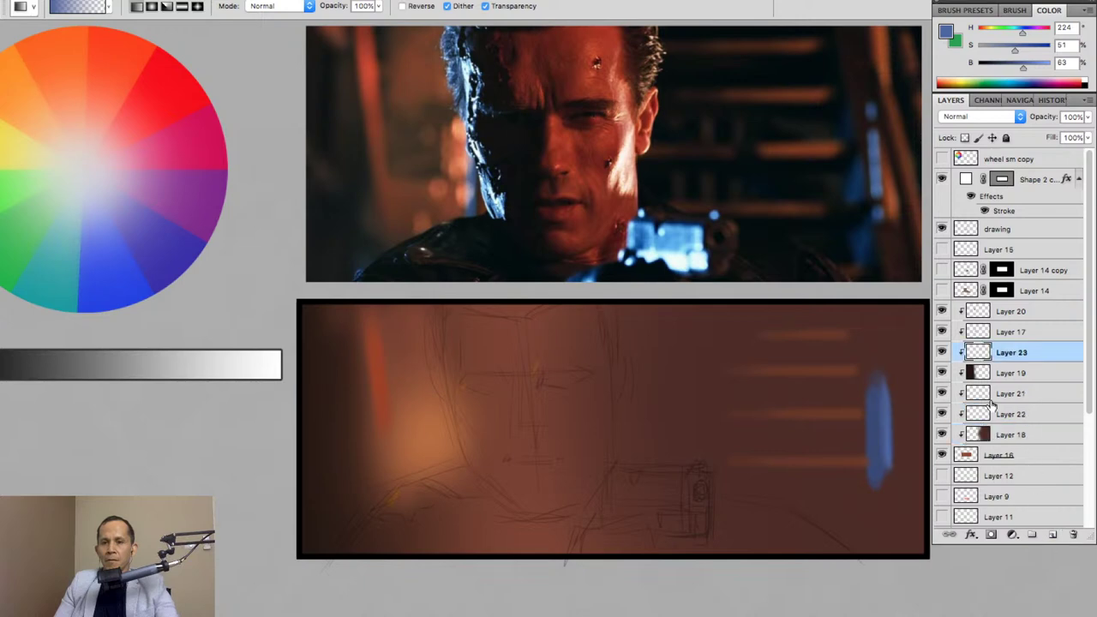
On a new layer above Layer 18, lay a wide reflected gradient behind the bars in dark brown sampled from the painting's left edge.
{"action": "left_click", "coordinate": [942, 414]}
{"action": "left_click", "coordinate": [942, 414]}
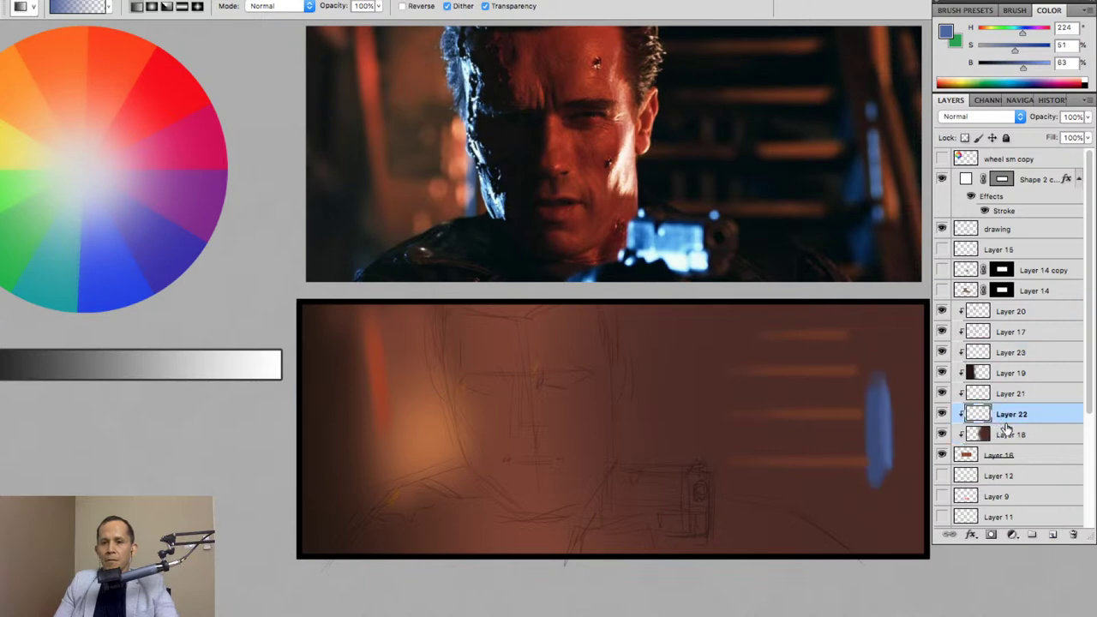
{"action": "left_click", "coordinate": [1011, 435]}
{"action": "left_click", "coordinate": [1055, 534]}
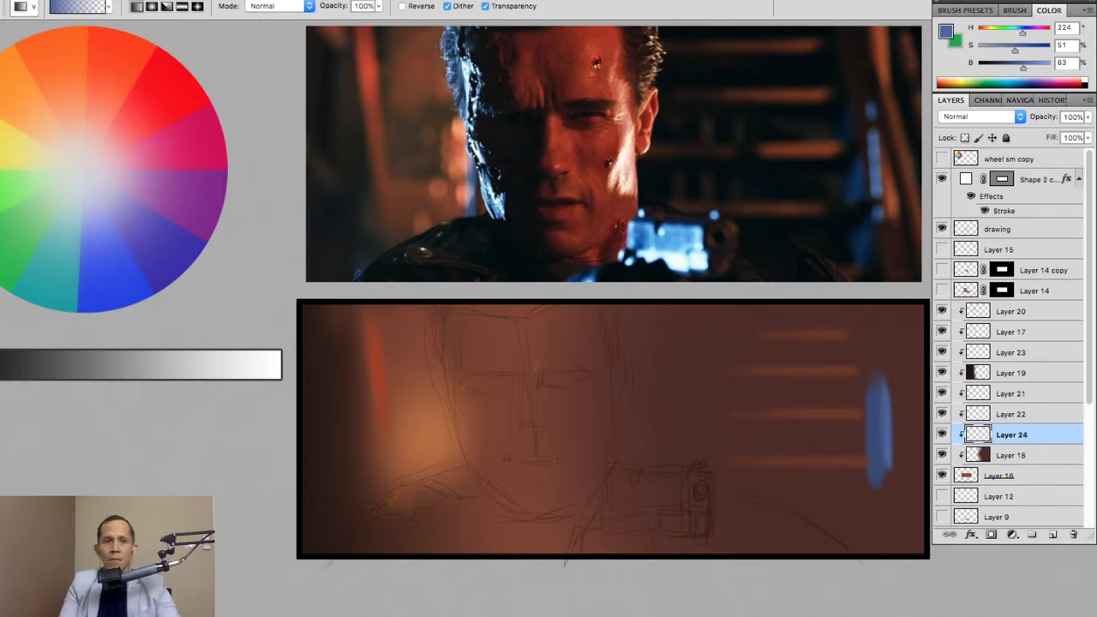
{"action": "left_click", "coordinate": [182, 6]}
{"action": "left_click", "coordinate": [318, 447], "text": "alt"}
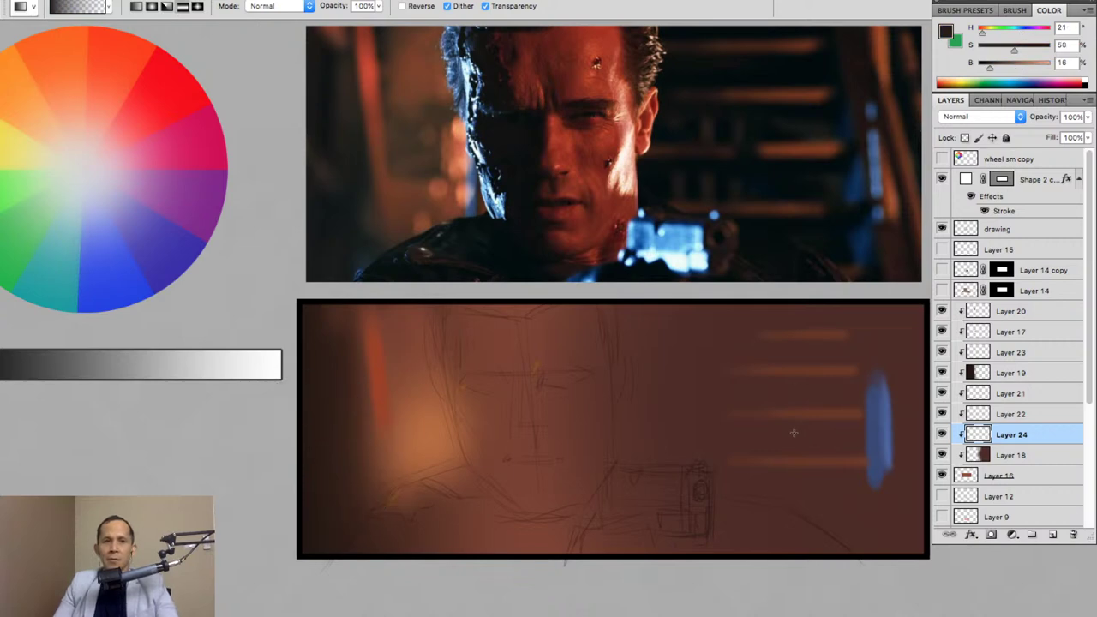
{"action": "left_click_drag", "start_coordinate": [782, 440], "coordinate": [882, 441]}
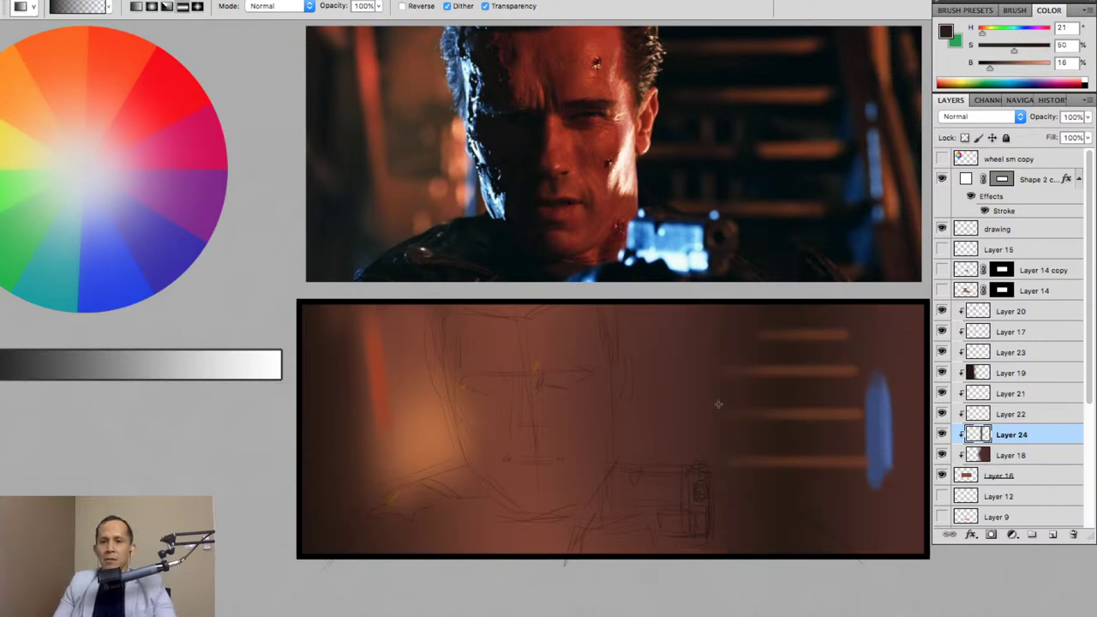
{"action": "left_click_drag", "start_coordinate": [648, 418], "coordinate": [880, 418]}
{"action": "key", "text": "ctrl+z"}
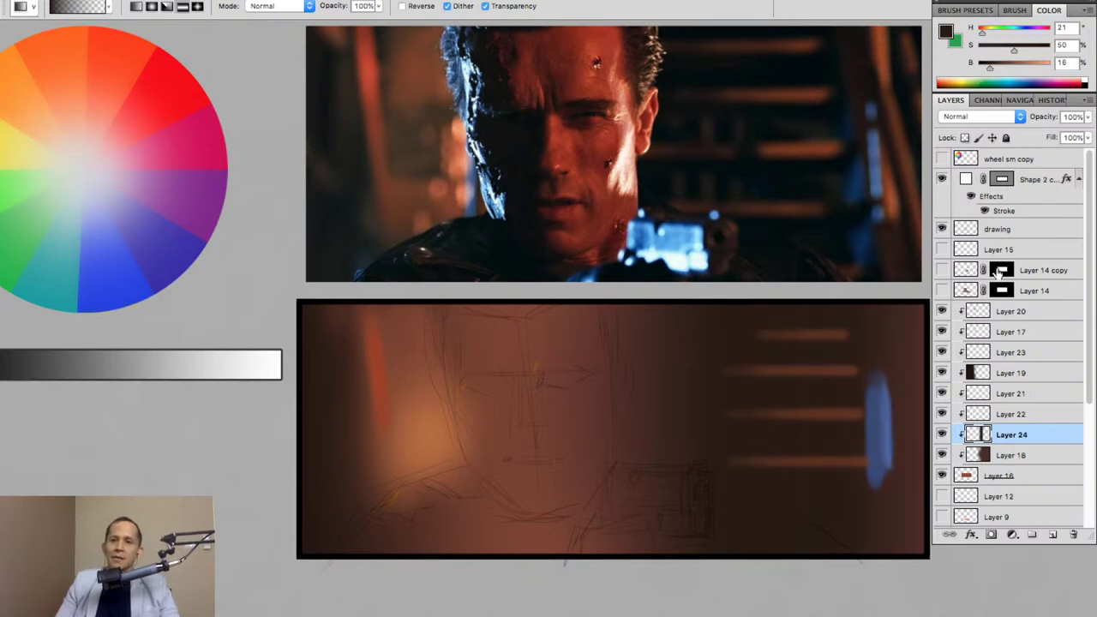
Merge all clipped layers from Layer 20 down to Layer 18 into one layer.
{"action": "left_click", "coordinate": [1087, 117]}
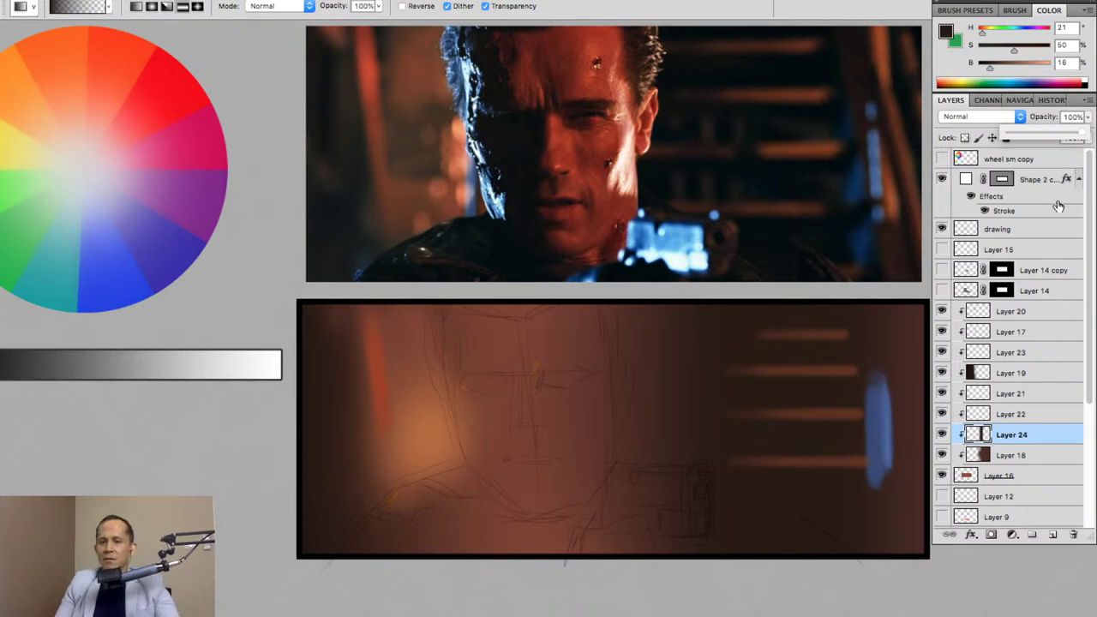
{"action": "left_click", "coordinate": [1022, 393]}
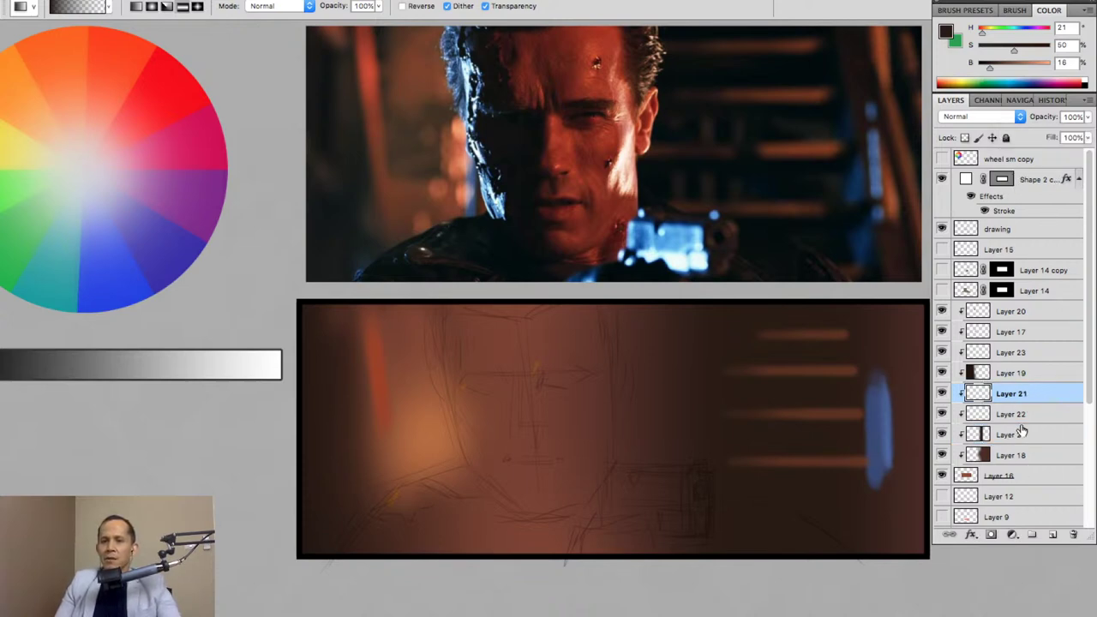
{"action": "left_click", "coordinate": [1023, 313]}
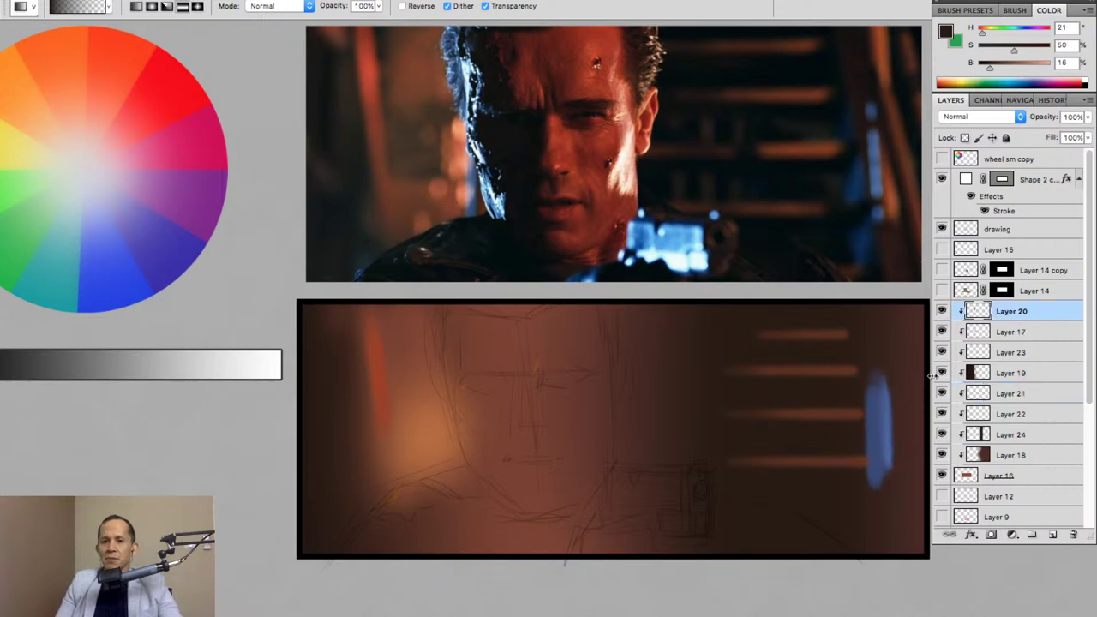
{"action": "left_click", "coordinate": [1037, 456], "text": "shift"}
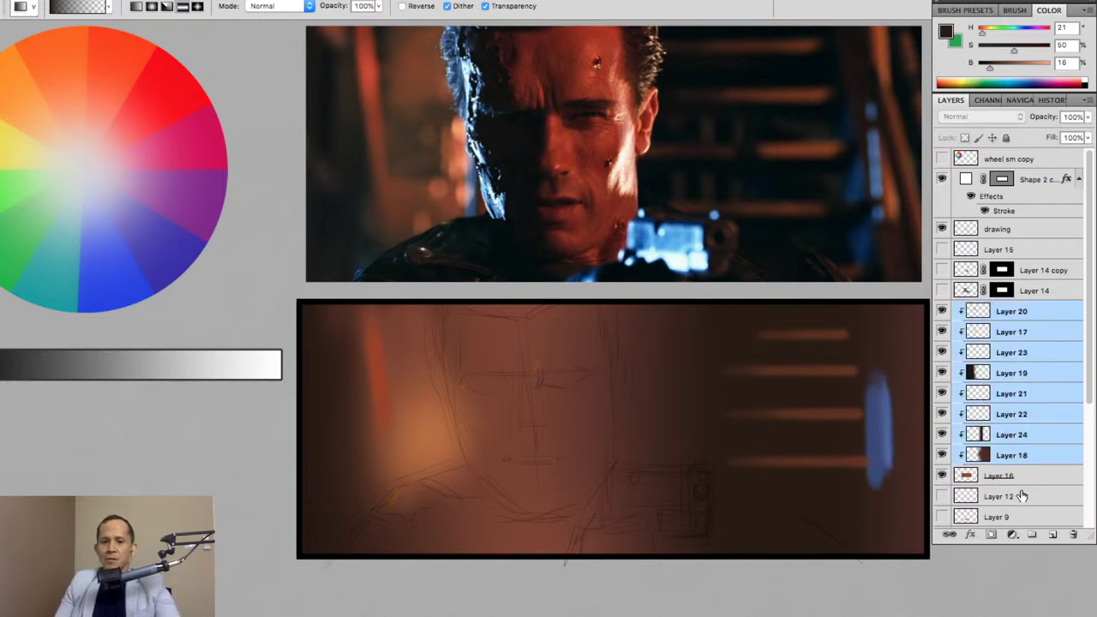
{"action": "key", "text": "ctrl+e"}
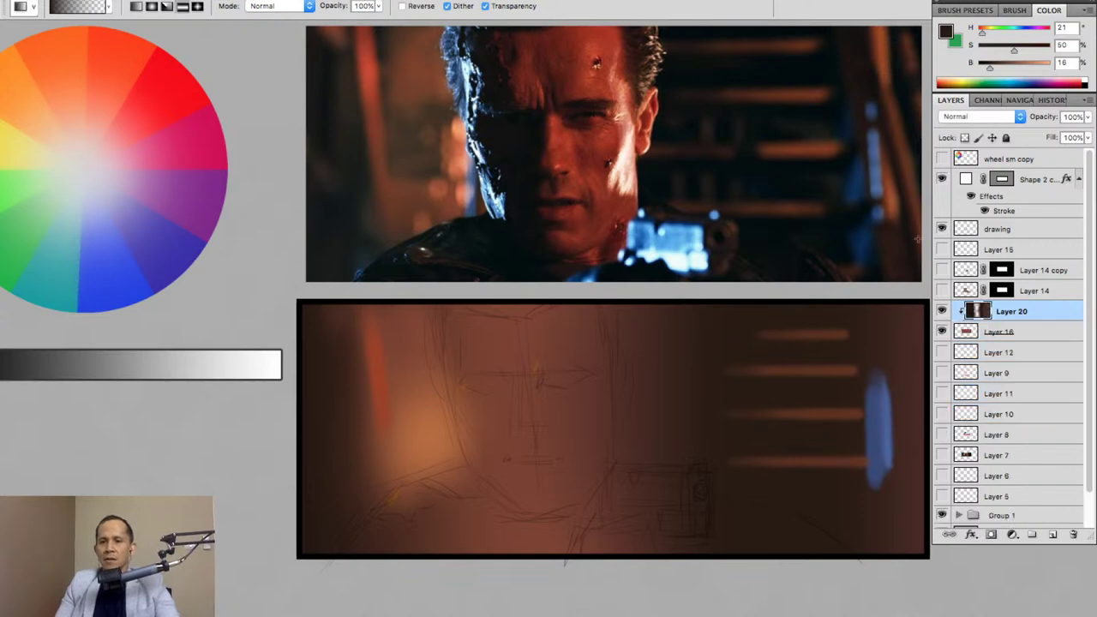
Show the figure silhouette on Layer 14 and add an empty layer above it.
{"action": "left_click", "coordinate": [943, 311]}
{"action": "left_click", "coordinate": [943, 310]}
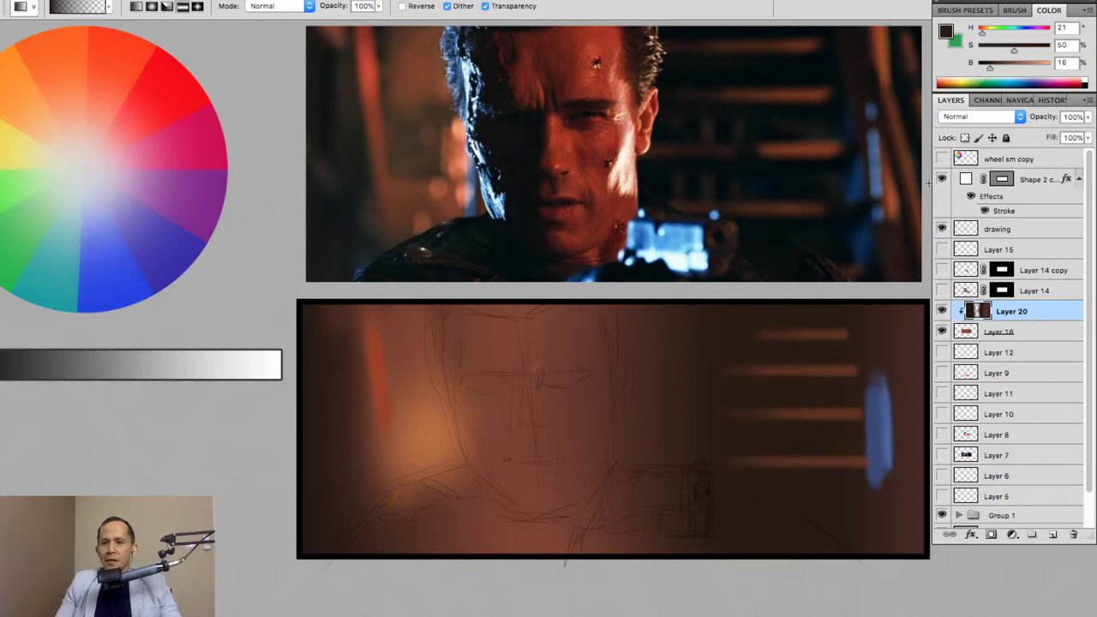
{"action": "left_click", "coordinate": [942, 290]}
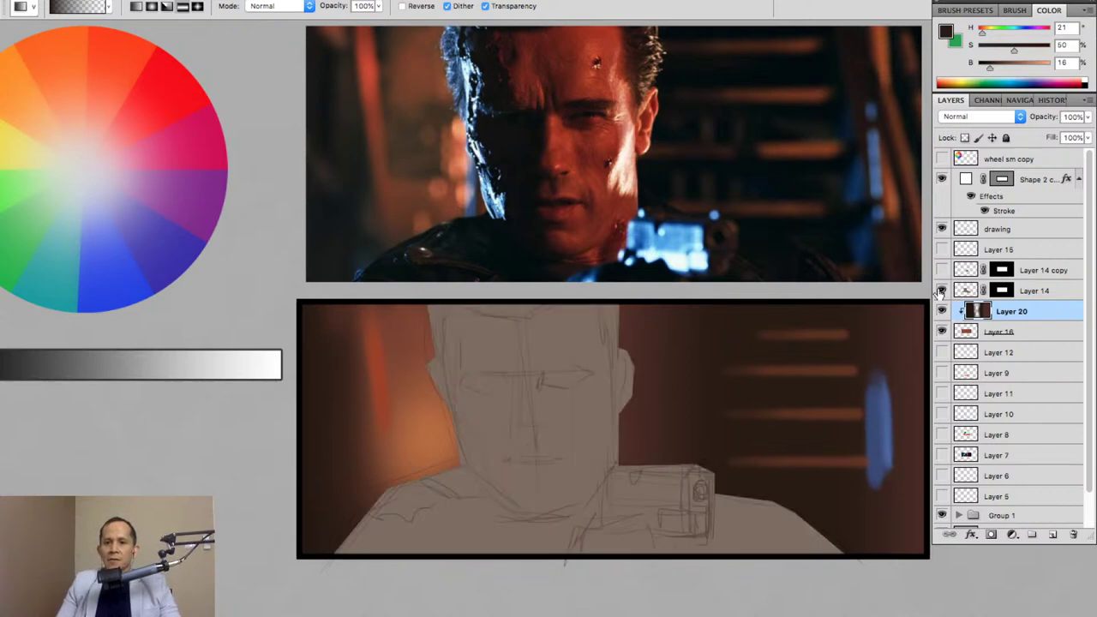
{"action": "left_click", "coordinate": [942, 290]}
{"action": "left_click", "coordinate": [942, 291]}
{"action": "left_click", "coordinate": [942, 291]}
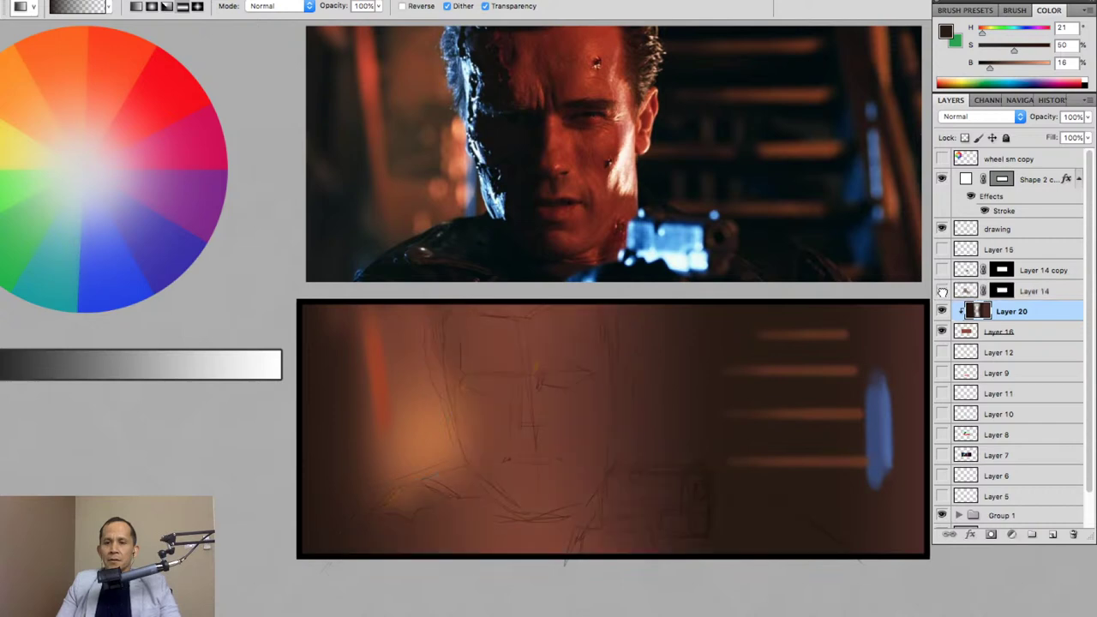
{"action": "left_click", "coordinate": [967, 294]}
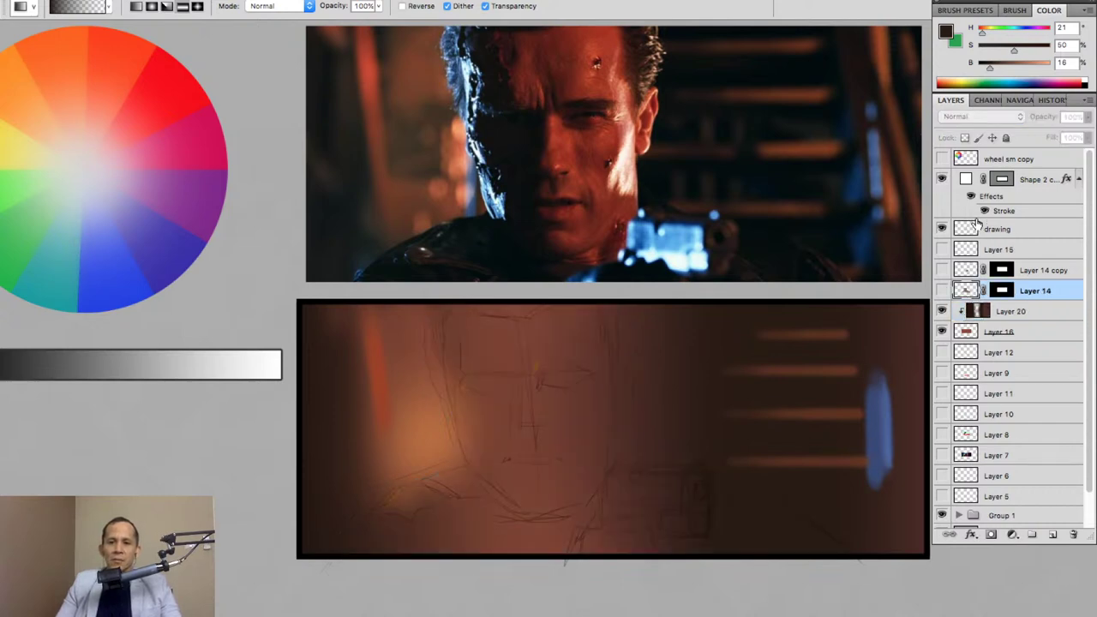
{"action": "left_click", "coordinate": [942, 291]}
{"action": "left_click", "coordinate": [1052, 534]}
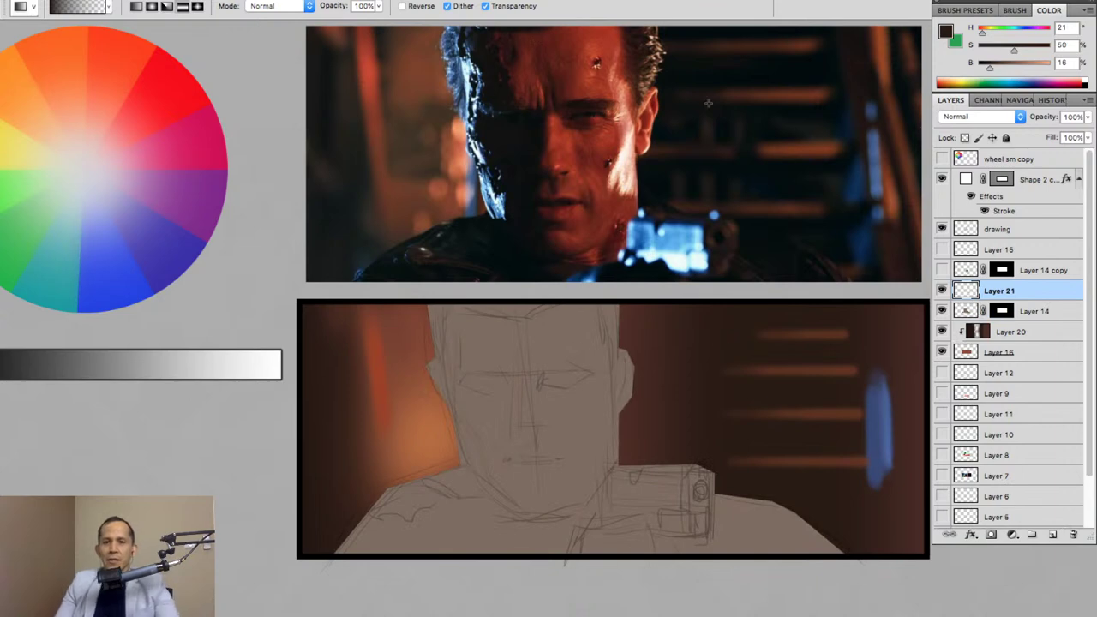
Sample the red-orange (H 15, S 78, B 62) from the background streak and fill the Layer 14 silhouette with it.
{"action": "left_click", "coordinate": [382, 383], "text": "alt"}
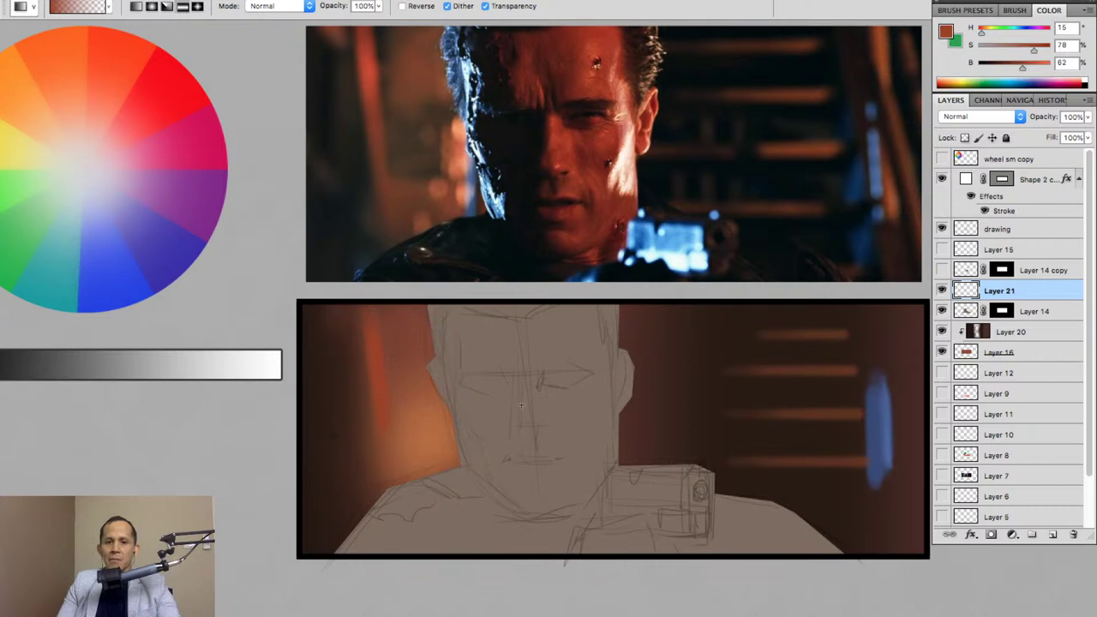
{"action": "key", "text": "shift+g"}
{"action": "left_click", "coordinate": [950, 311]}
{"action": "left_click", "coordinate": [942, 311]}
{"action": "left_click", "coordinate": [942, 311]}
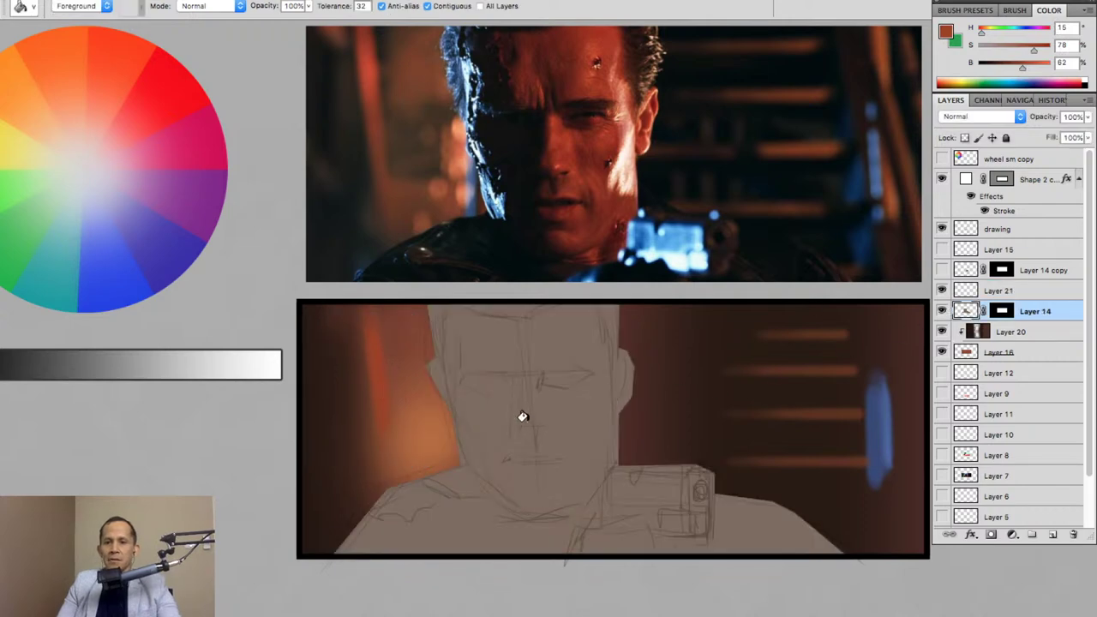
{"action": "left_click", "coordinate": [516, 461]}
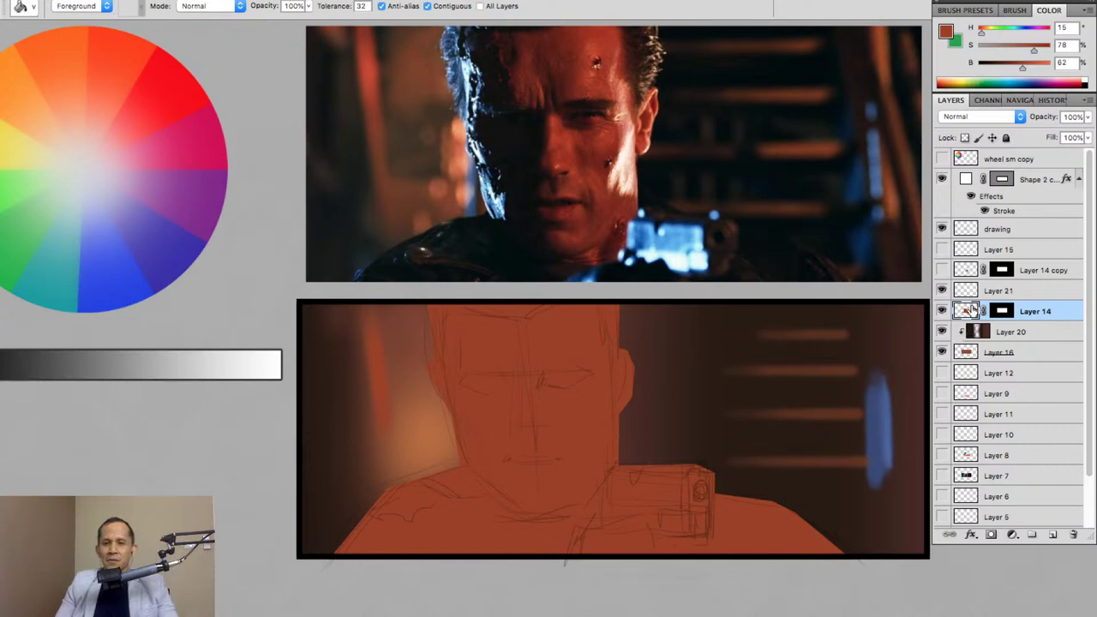
Replace the empty Layer 21 with a duplicate of itself and give the duplicate a copy of Layer 14's mask.
{"action": "left_click", "coordinate": [996, 290]}
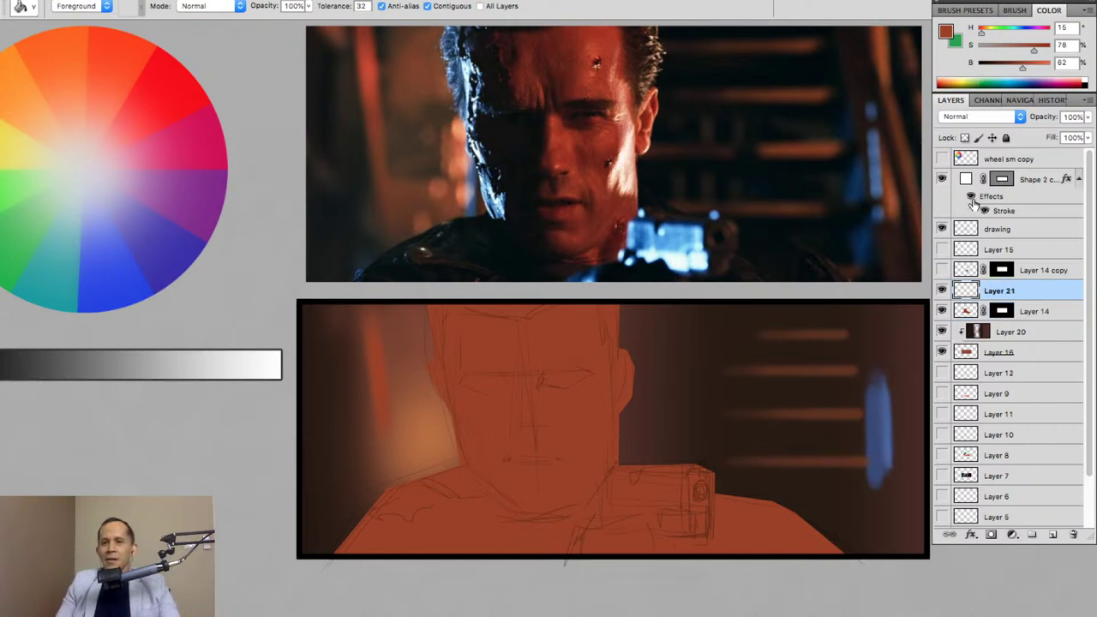
{"action": "left_click_drag", "start_coordinate": [1057, 292], "coordinate": [1063, 293]}
{"action": "double_click", "coordinate": [1053, 296]}
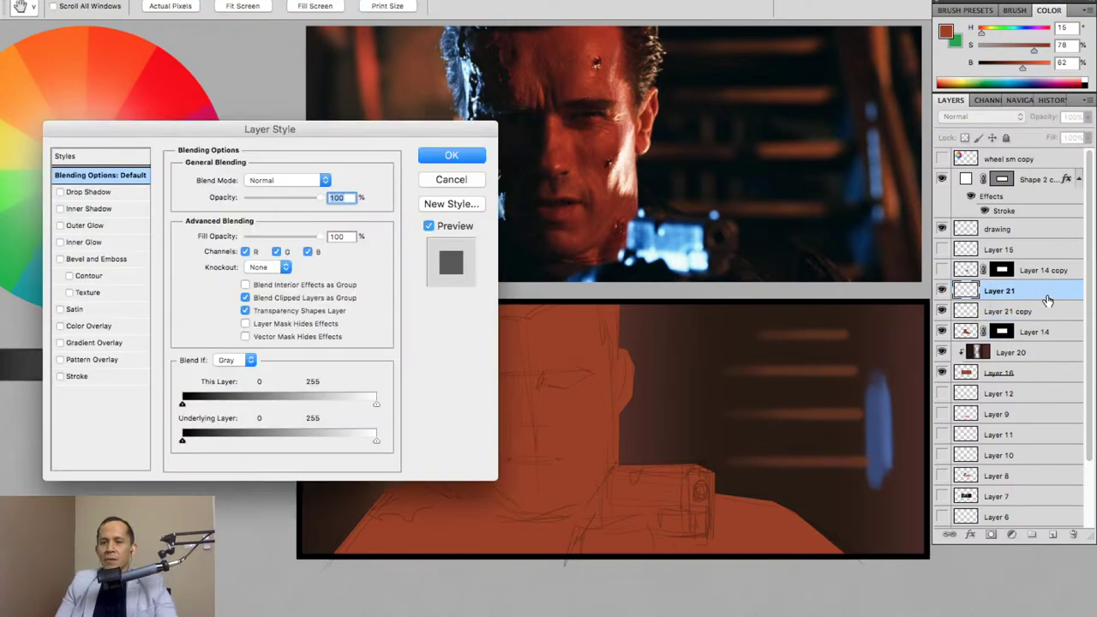
{"action": "key", "text": "Escape"}
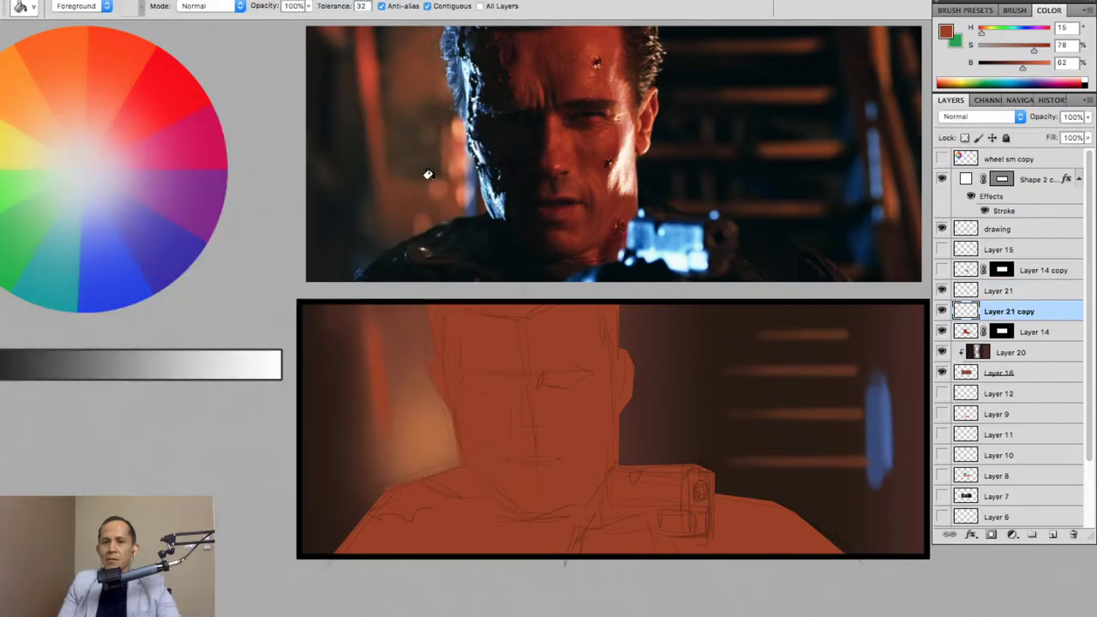
{"action": "left_click", "coordinate": [1047, 295]}
{"action": "key", "text": "Delete"}
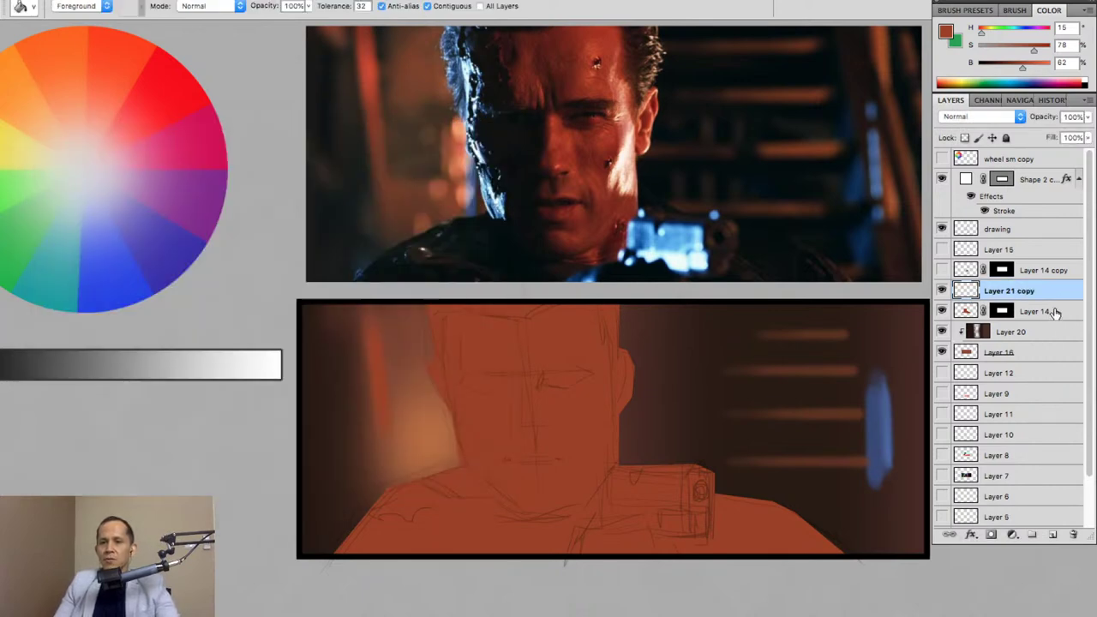
{"action": "left_click", "coordinate": [1065, 301], "text": "alt"}
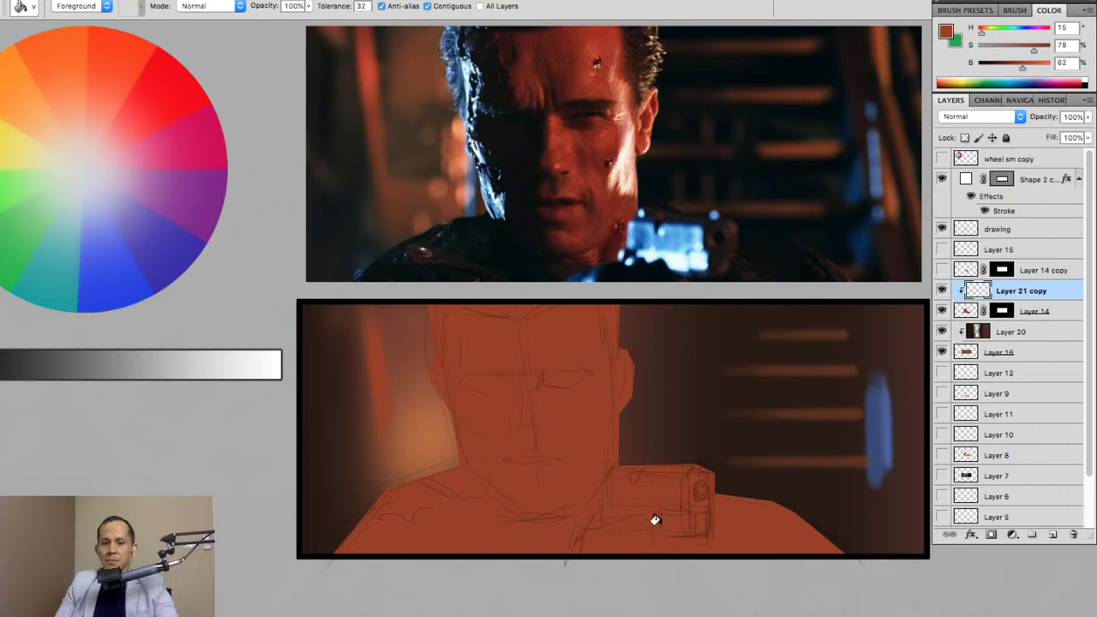
{"action": "key", "text": "b"}
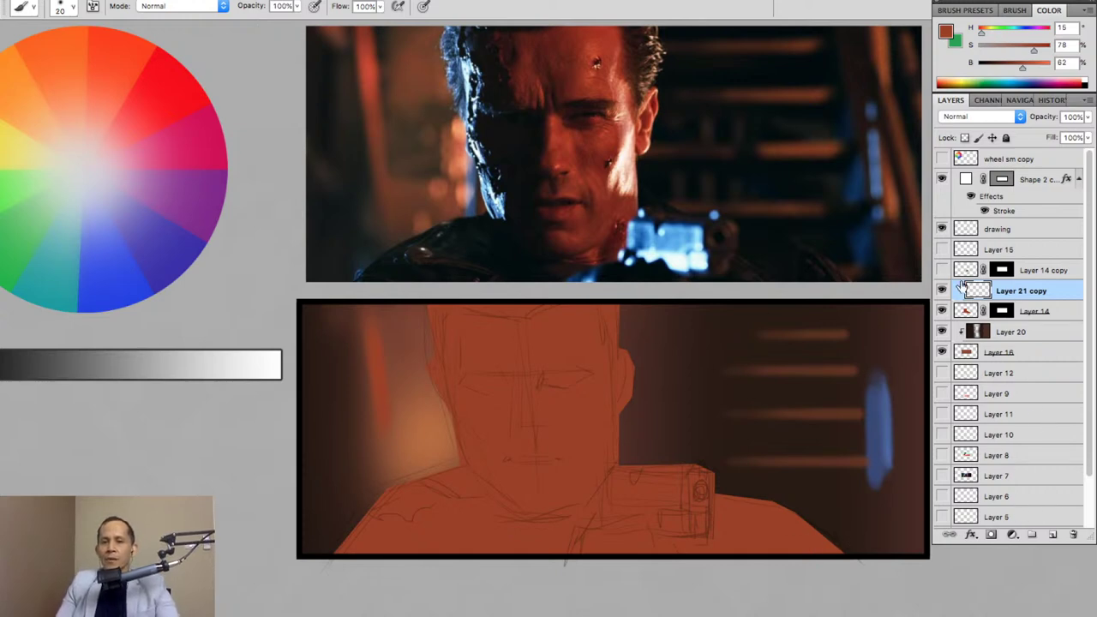
{"action": "left_click_drag", "start_coordinate": [1008, 291], "coordinate": [1011, 293]}
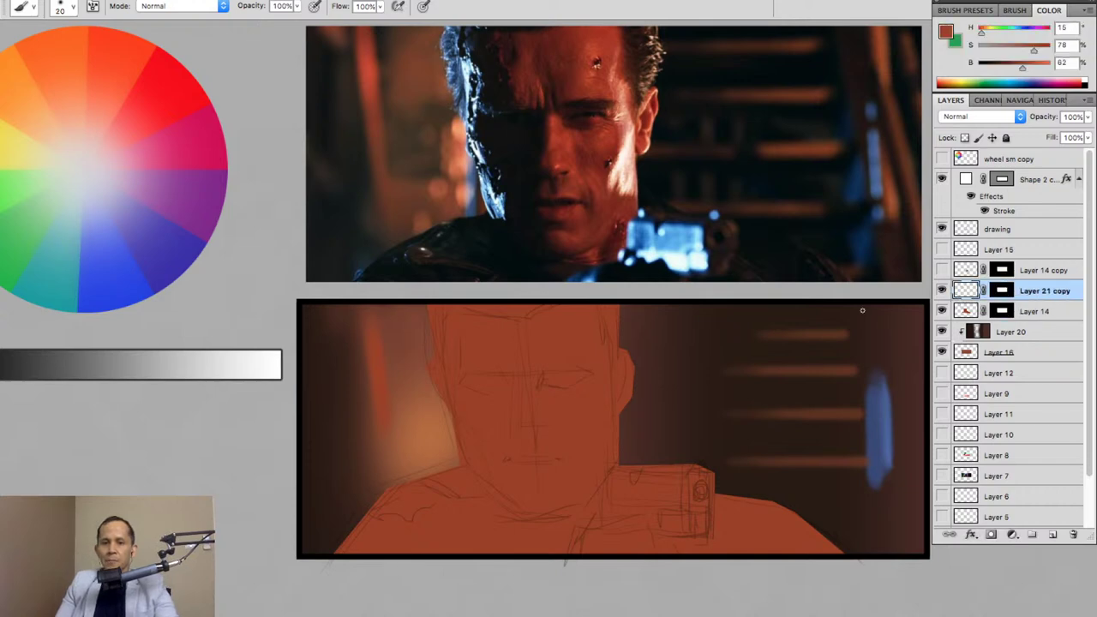
Choose the solid square 100 px brush preset and set its size to 70 px.
{"action": "left_click", "coordinate": [1013, 10]}
{"action": "left_click", "coordinate": [871, 12]}
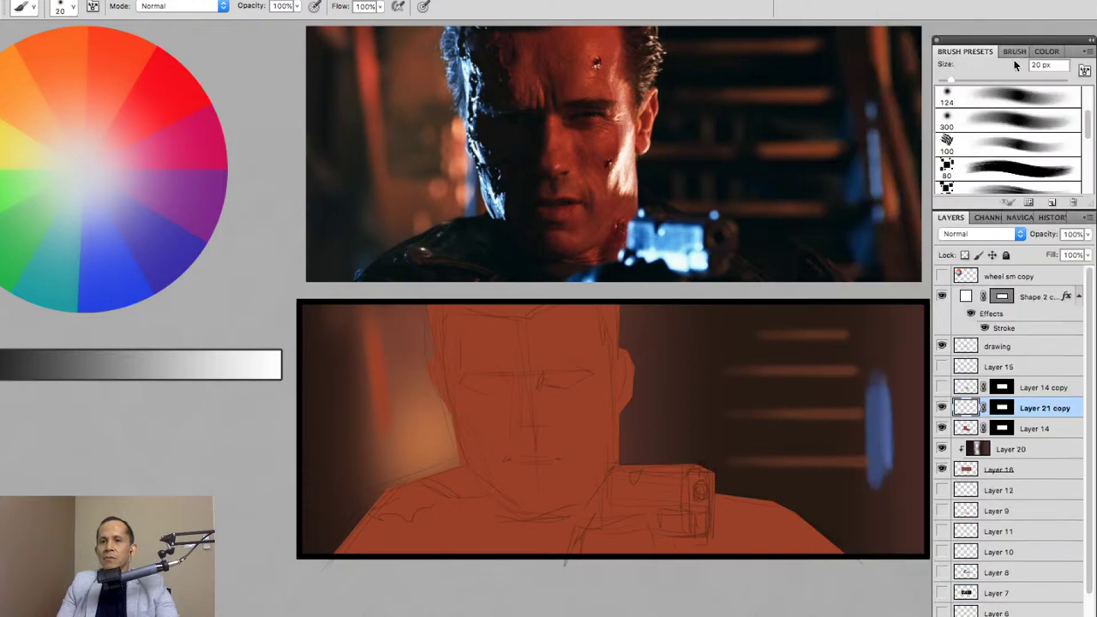
{"action": "left_click_drag", "start_coordinate": [1090, 125], "coordinate": [1090, 147]}
{"action": "key", "text": "bracketright"}
{"action": "key", "text": "bracketright"}
{"action": "key", "text": "bracketright"}
{"action": "key", "text": "bracketright"}
{"action": "key", "text": "bracketright"}
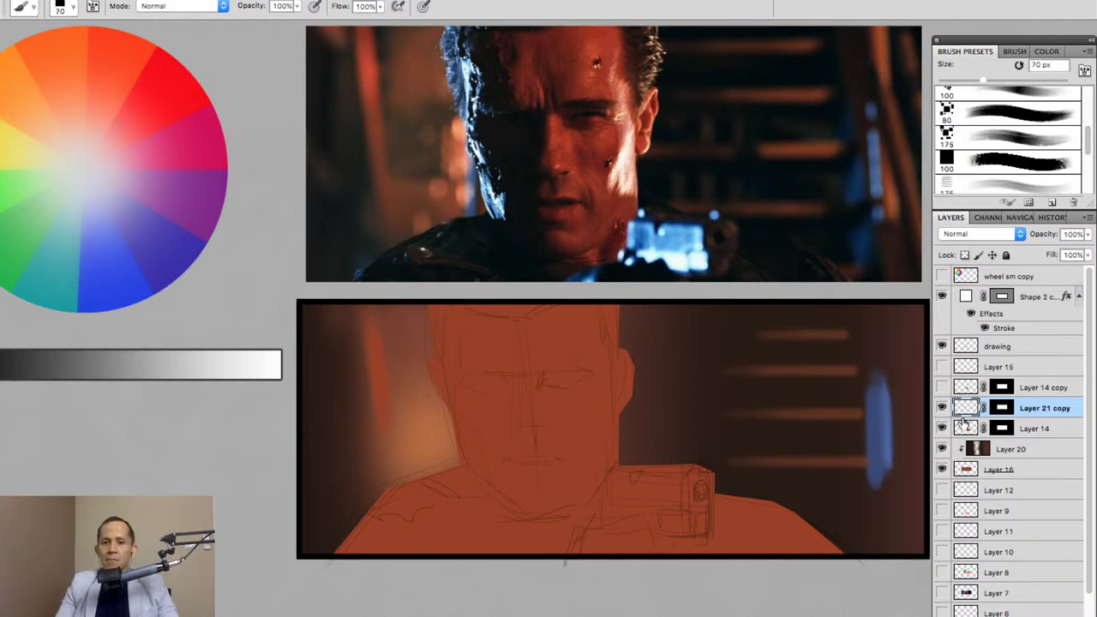
Sample the background's dark brown above the right shoulder and load Layer 14's silhouette as a selection.
{"action": "left_click", "coordinate": [476, 335], "text": "alt"}
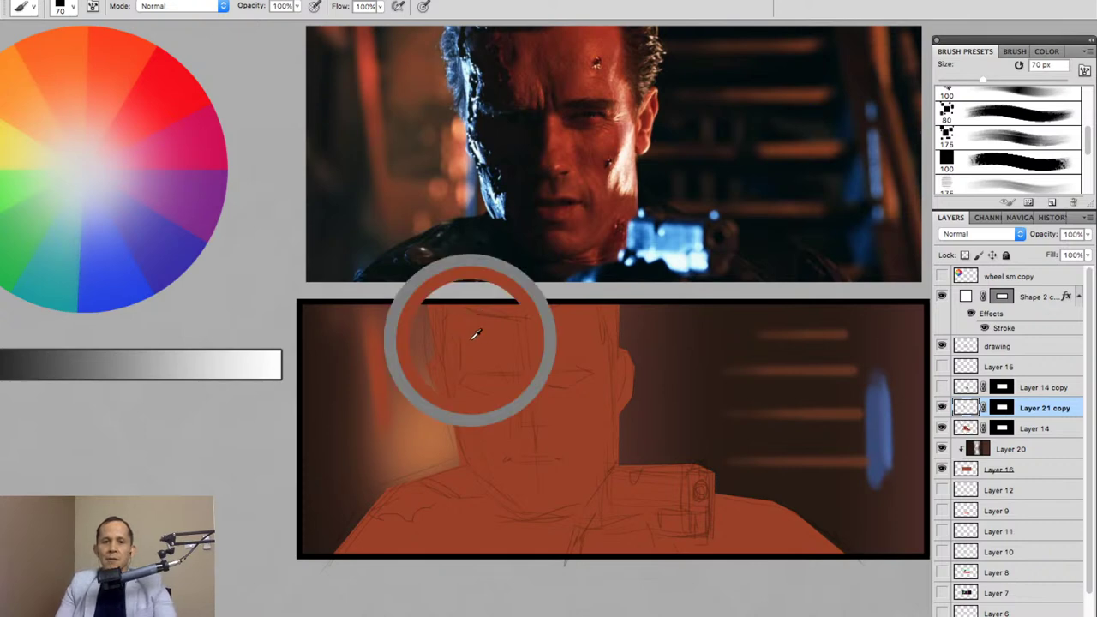
{"action": "left_click", "coordinate": [808, 497], "text": "alt"}
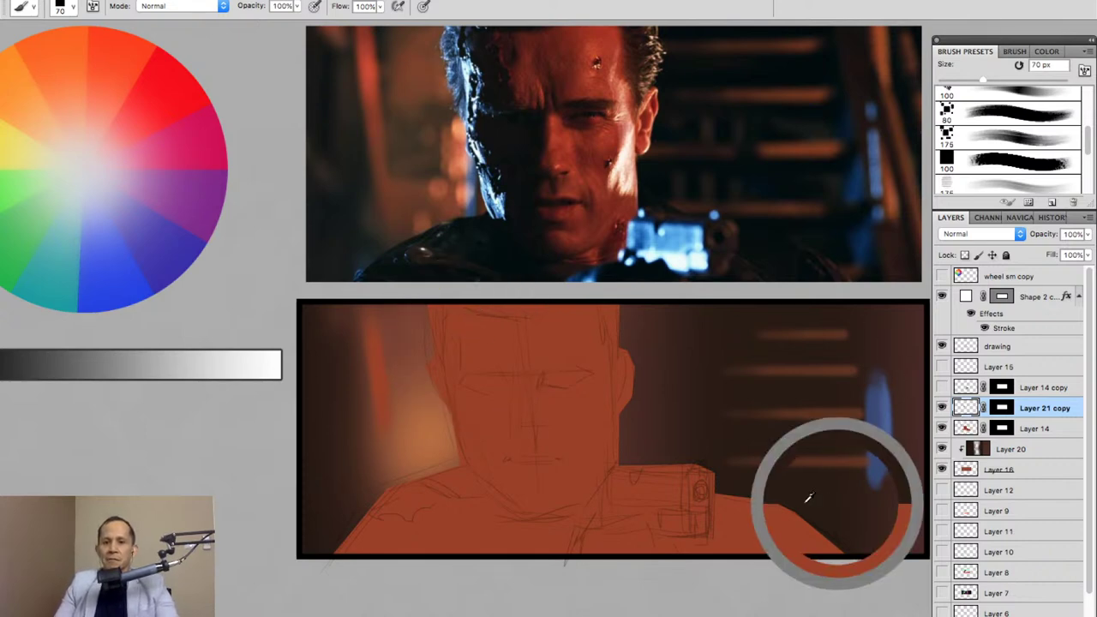
{"action": "mouse_move", "coordinate": [458, 322]}
{"action": "left_mouse_down"}
{"action": "mouse_move", "coordinate": [455, 389]}
{"action": "mouse_move", "coordinate": [434, 363]}
{"action": "left_mouse_up"}
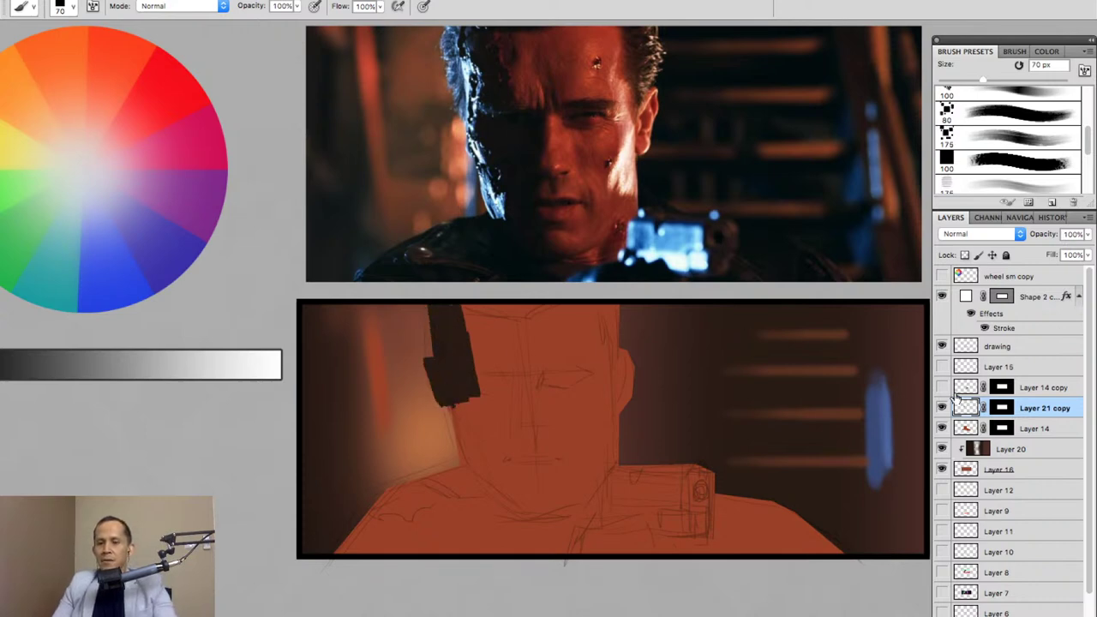
{"action": "key", "text": "ctrl+z"}
{"action": "left_click", "coordinate": [966, 429], "text": "ctrl"}
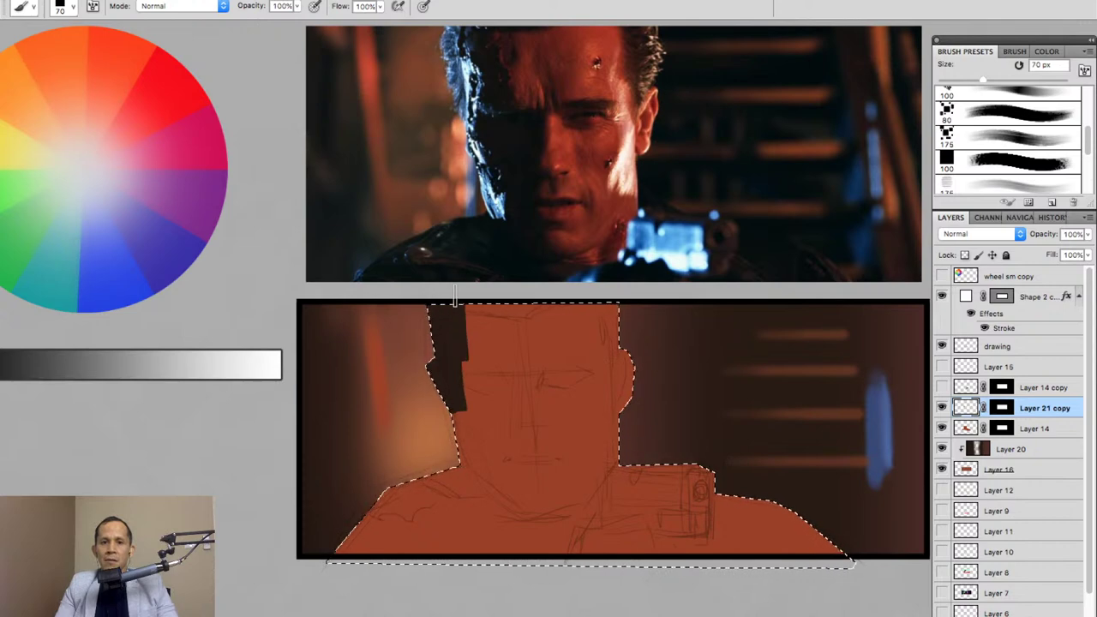
Paint the dark shadow shape over the face's left side, down through the nose, mouth and chin, with a brush around 30 px.
{"action": "key", "text": "bracketleft"}
{"action": "key", "text": "bracketleft"}
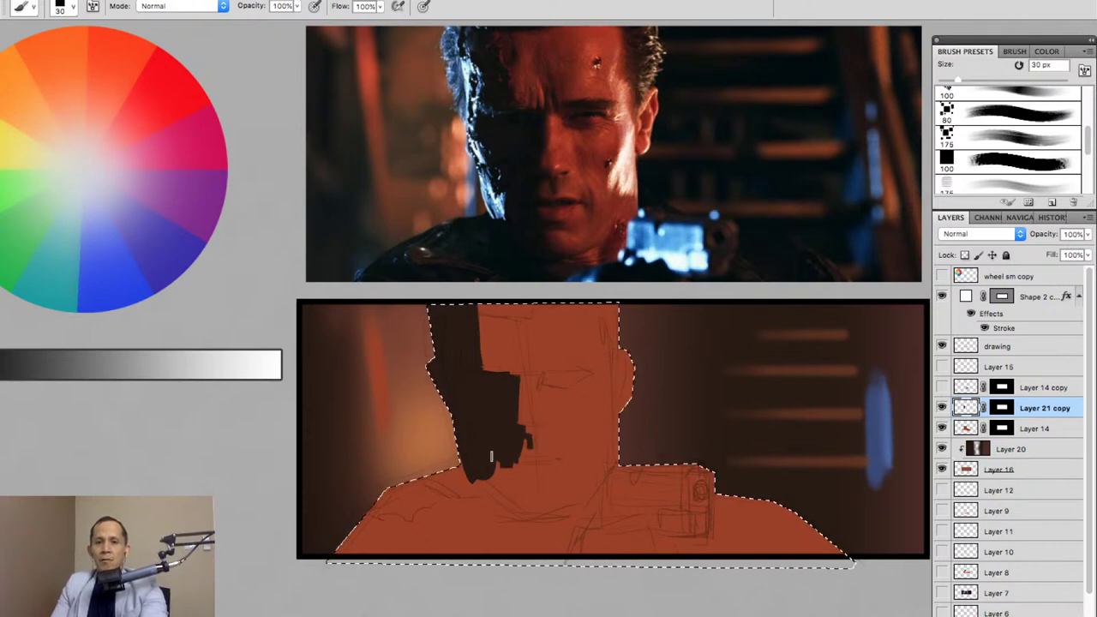
{"action": "left_click_drag", "start_coordinate": [535, 461], "coordinate": [555, 458]}
{"action": "key", "text": "bracketleft"}
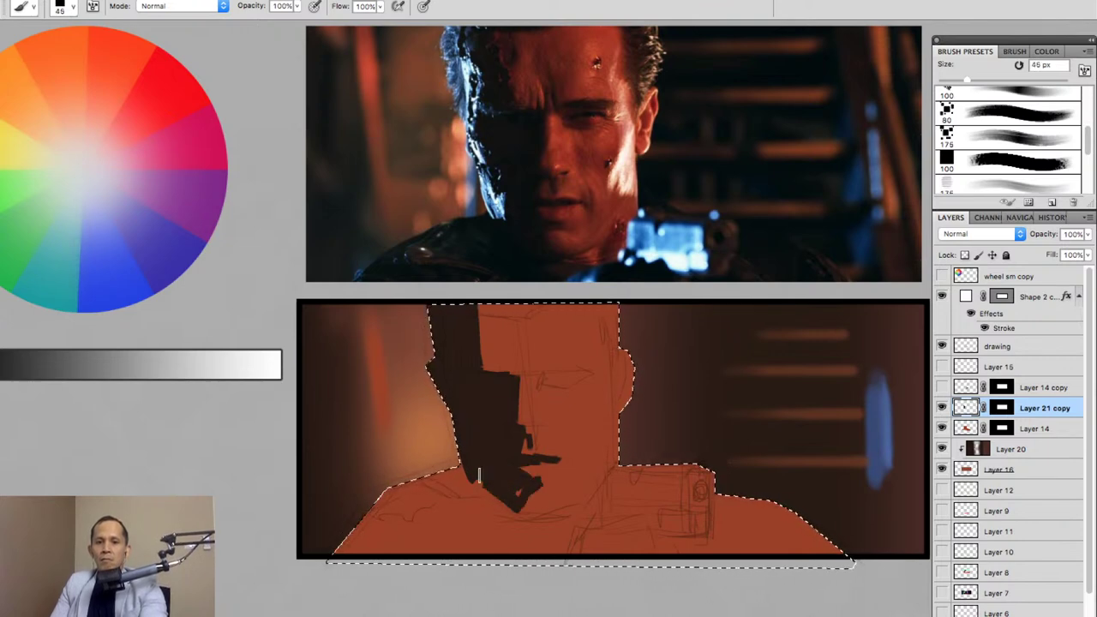
Block in the figure's left shoulder and chest in the same dark brown with a brush up to 100 px.
{"action": "key", "text": "bracketright"}
{"action": "key", "text": "bracketright"}
{"action": "key", "text": "bracketright"}
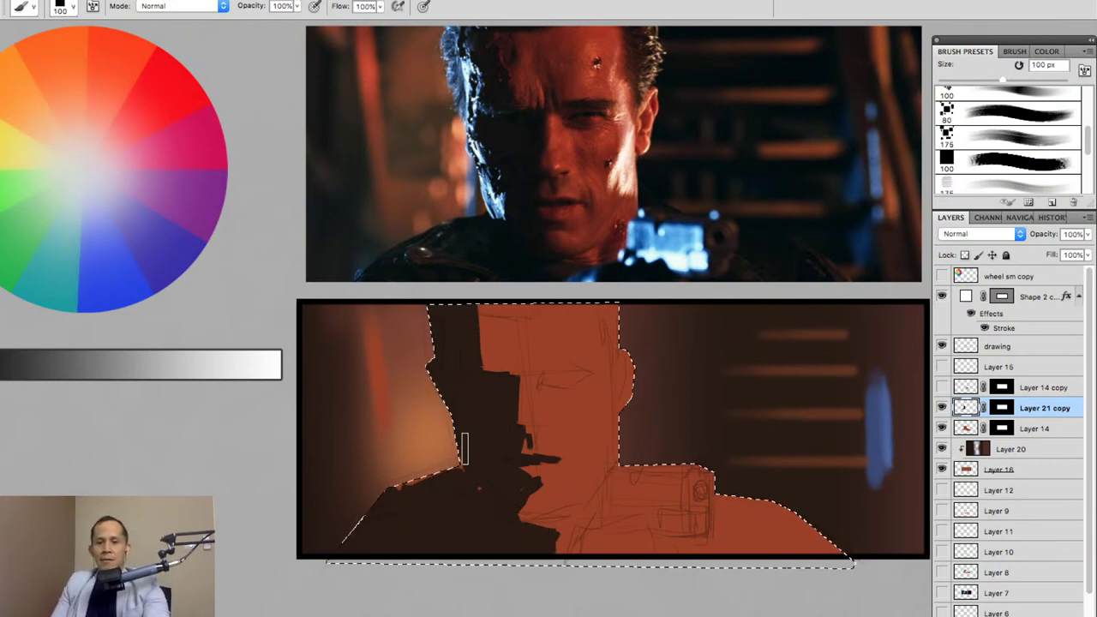
Extend the dark collar under the chin with a brush of about 35 px and trim its edge with the Eraser using the square tip.
{"action": "key", "text": "bracketleft"}
{"action": "key", "text": "bracketleft"}
{"action": "key", "text": "bracketleft"}
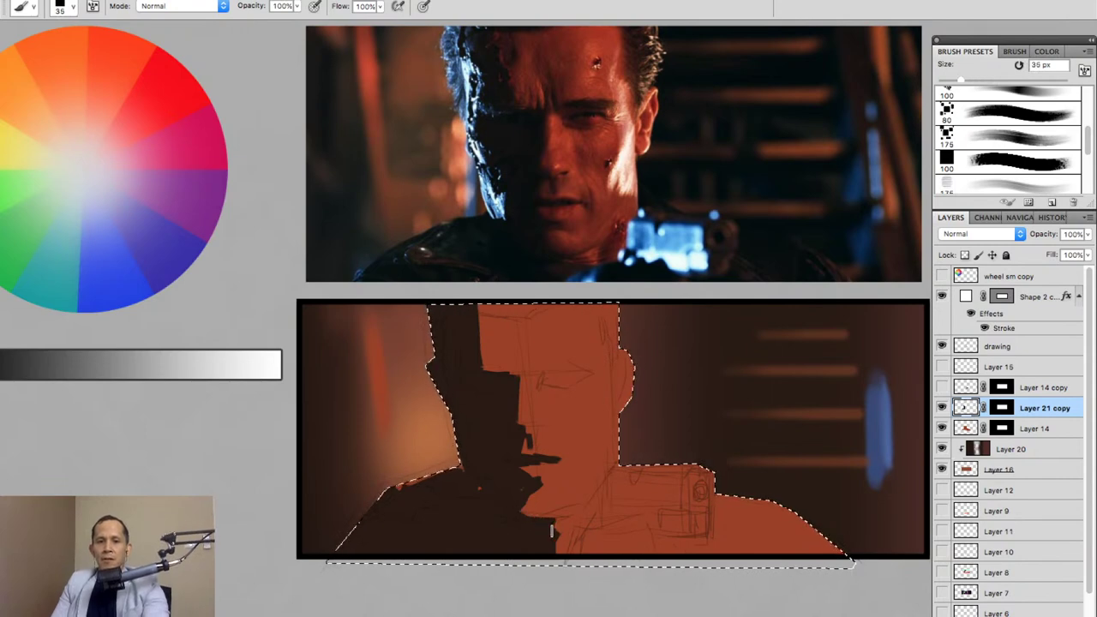
{"action": "key", "text": "bracketleft"}
{"action": "left_click_drag", "start_coordinate": [560, 555], "coordinate": [563, 522]}
{"action": "key", "text": "e"}
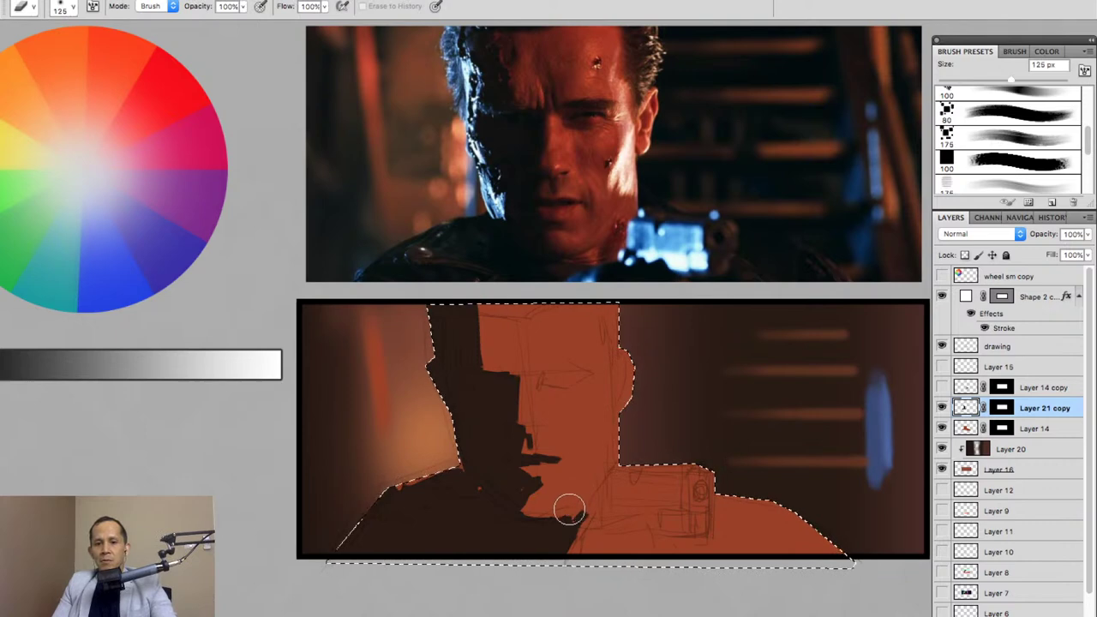
{"action": "key", "text": "period"}
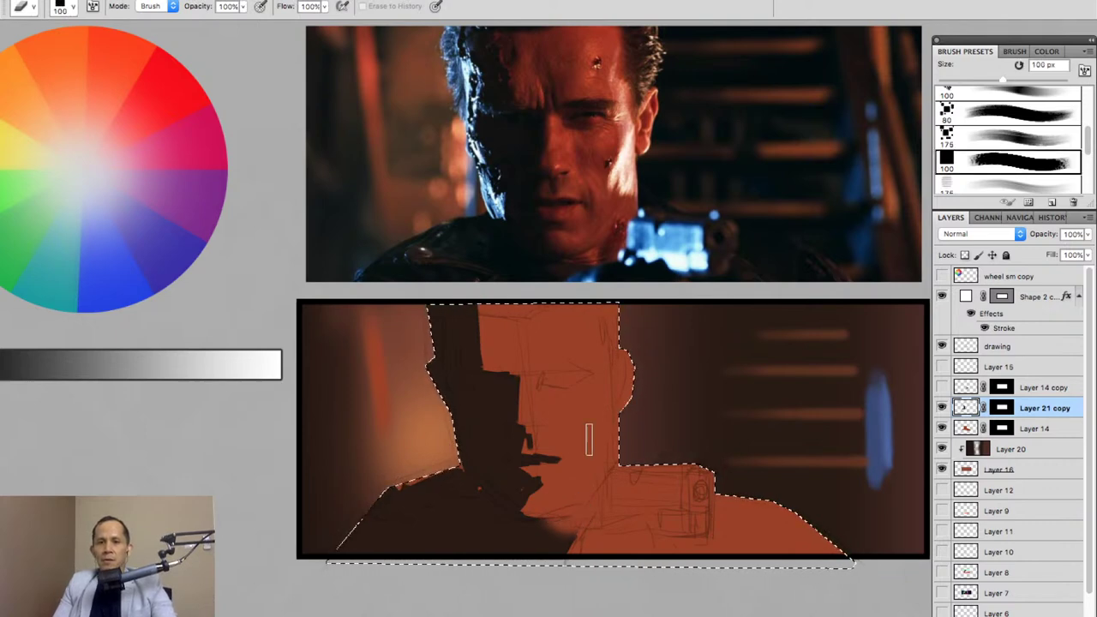
Fill the gun, the right side of the neck and the right shoulder with dark brown using a brush up to 80 px.
{"action": "key", "text": "b"}
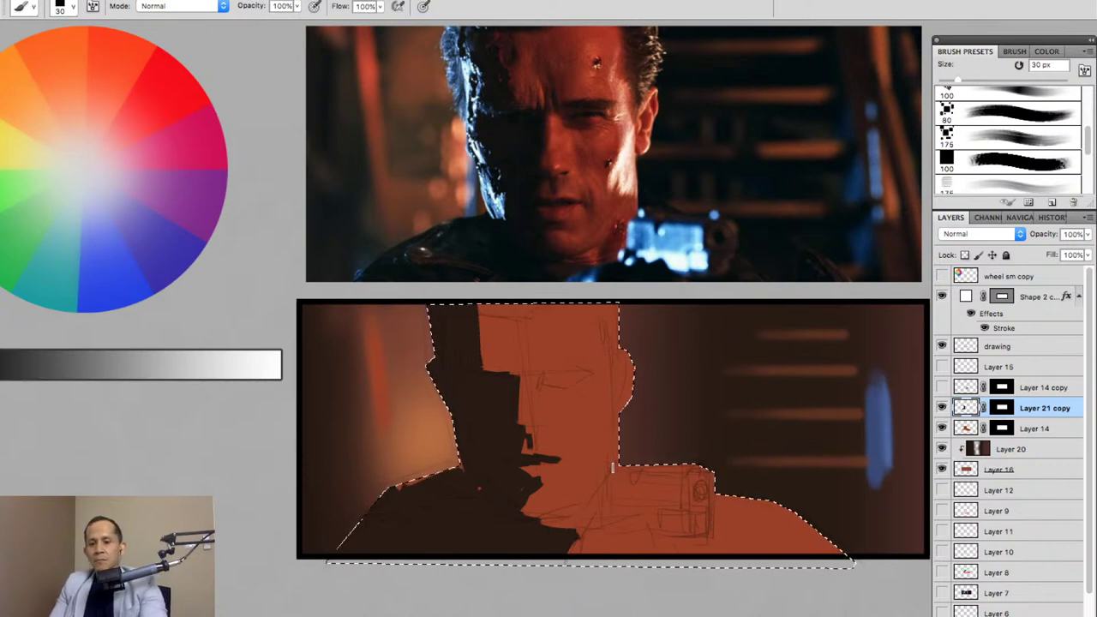
{"action": "key", "text": "bracketright"}
{"action": "key", "text": "bracketright"}
{"action": "key", "text": "bracketright"}
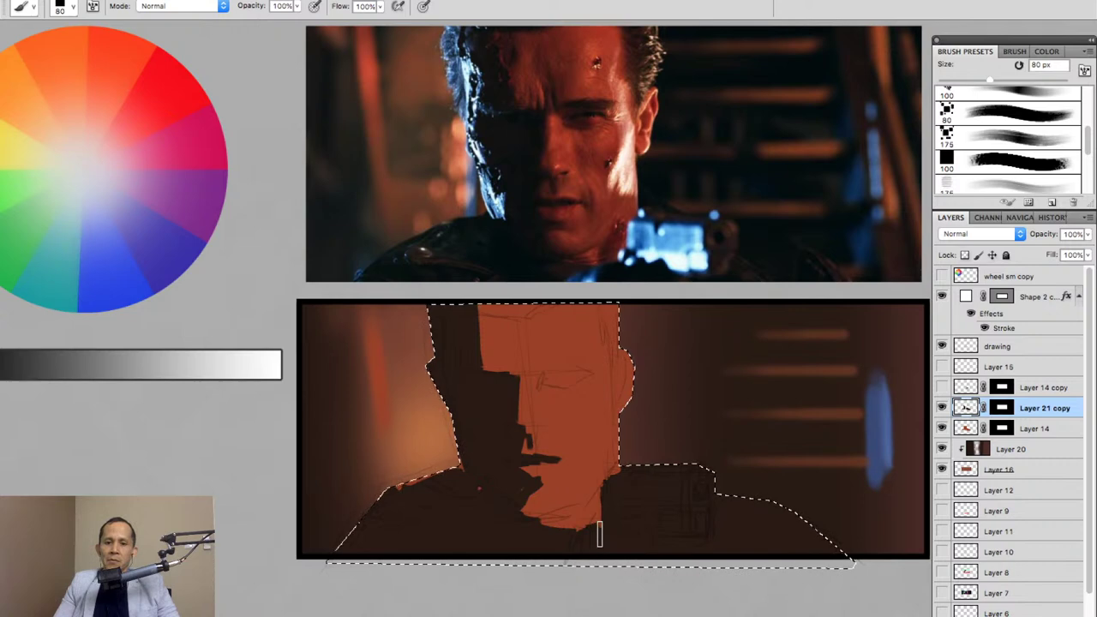
Paint the dark shape of the lit side's eye socket and brow with a brush reduced to 20 px.
{"action": "key", "text": "bracketleft"}
{"action": "key", "text": "bracketleft"}
{"action": "key", "text": "bracketleft"}
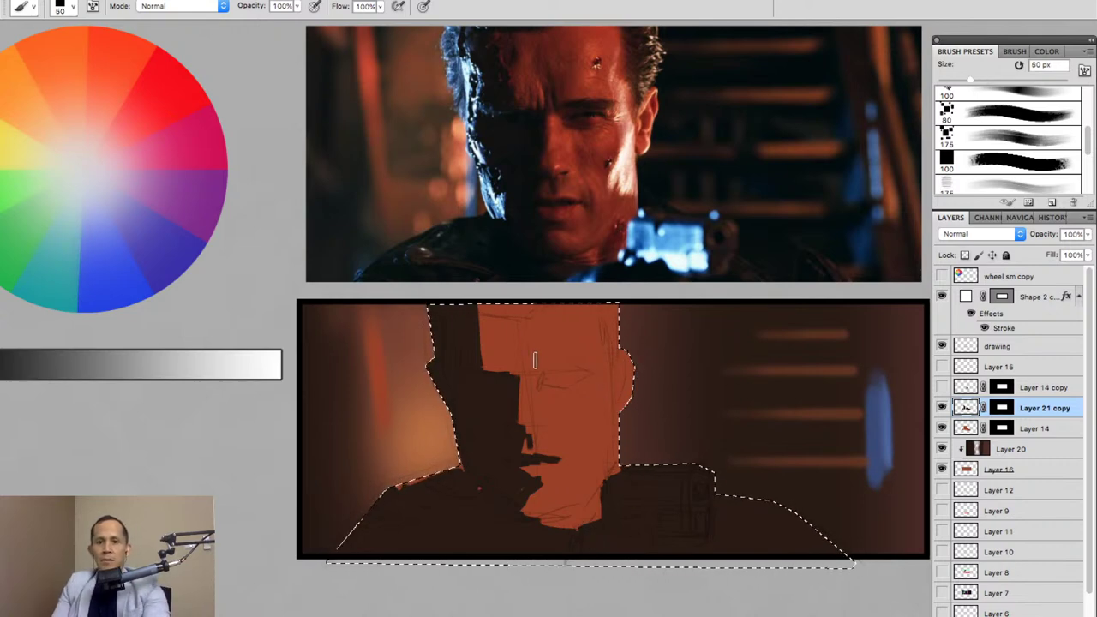
{"action": "left_click_drag", "start_coordinate": [544, 380], "coordinate": [567, 378]}
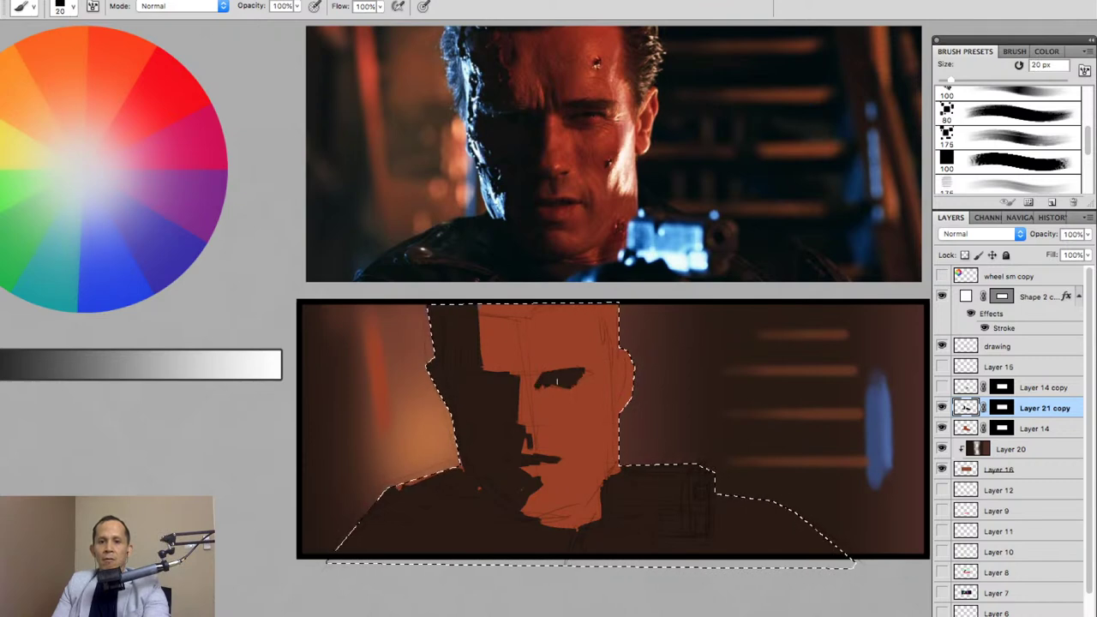
Paint the dark hairline across the top of the forehead and refine the temple's shadow edge with a 30 to 35 px brush.
{"action": "right_click", "coordinate": [600, 307]}
{"action": "key", "text": "Return"}
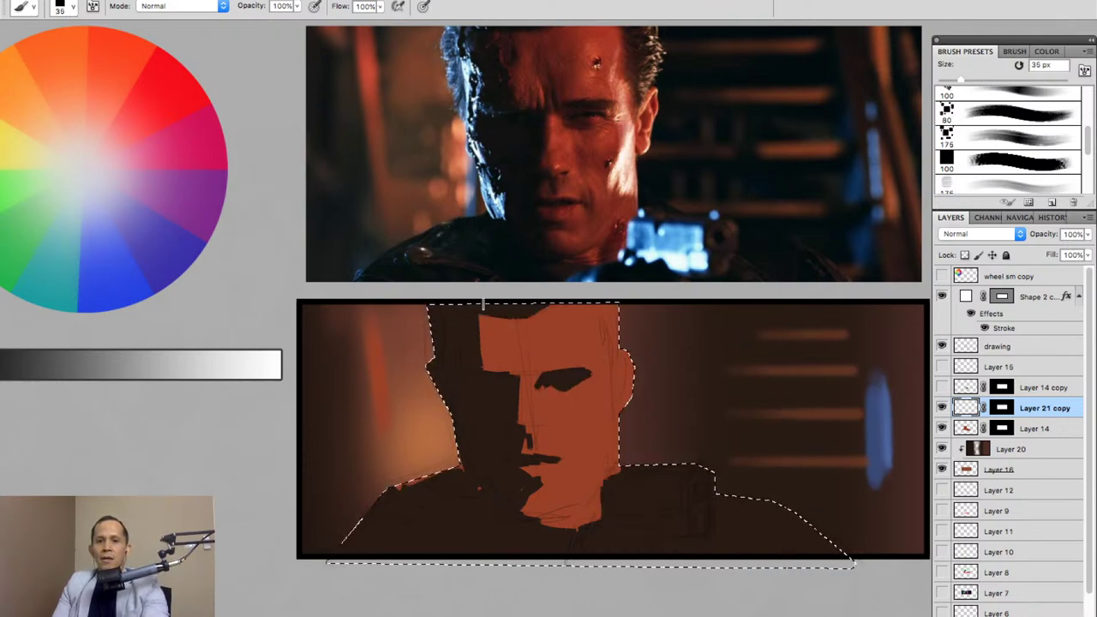
{"action": "key", "text": "bracketleft"}
{"action": "key", "text": "bracketright"}
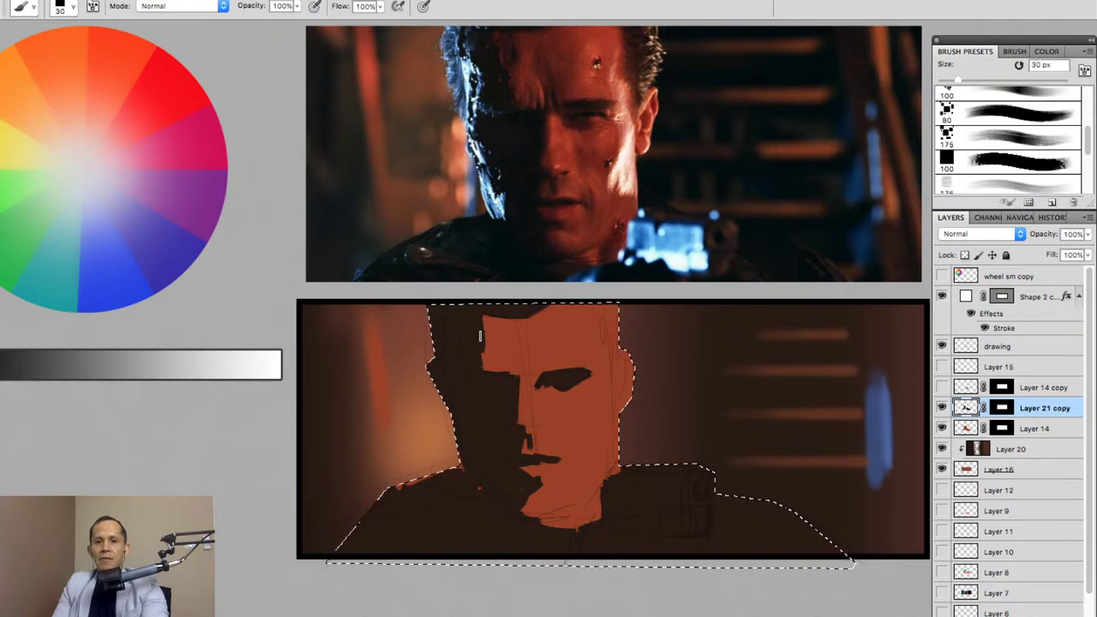
Paint the dark hair and sideburn above the right ear, reducing the brush to 10 px.
{"action": "key", "text": "bracketright"}
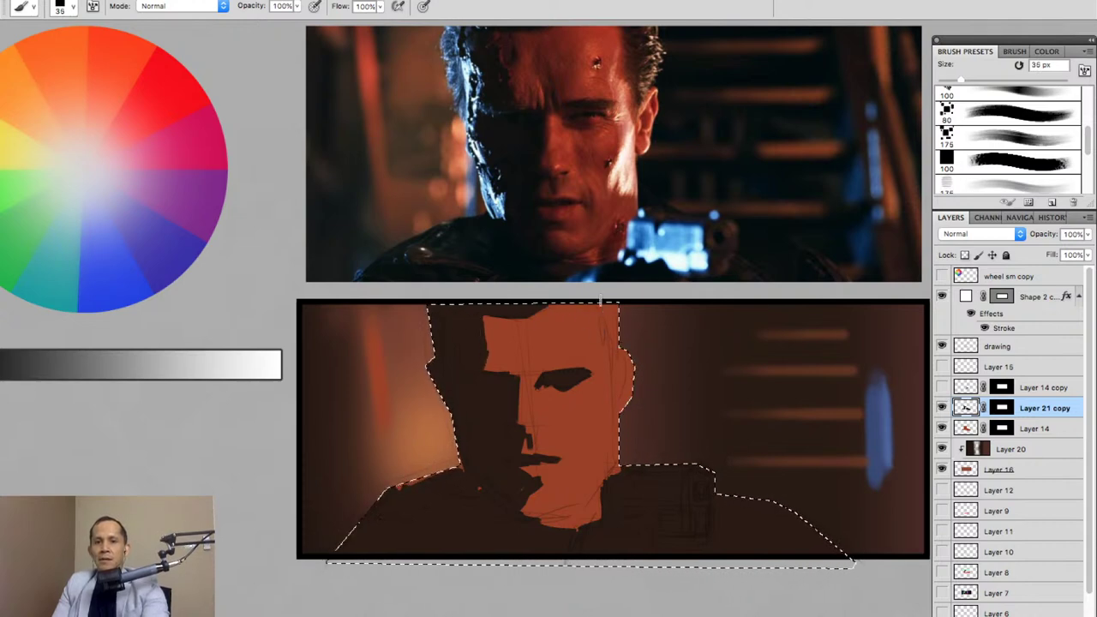
{"action": "key", "text": "bracketleft"}
{"action": "key", "text": "bracketleft"}
{"action": "left_click_drag", "start_coordinate": [603, 314], "coordinate": [609, 338]}
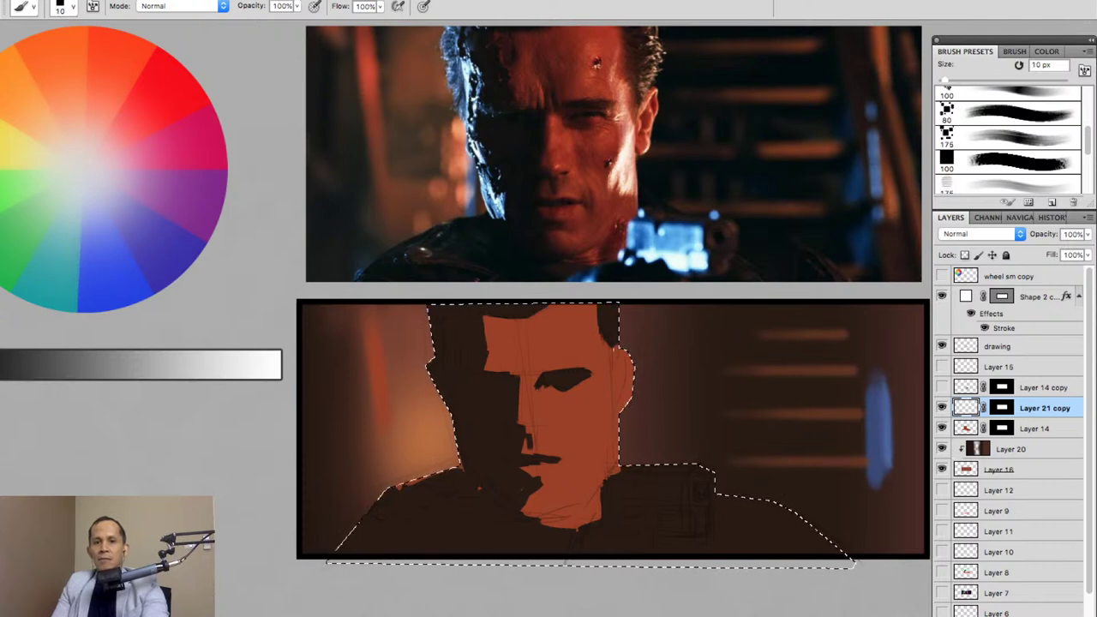
Reshape the shadow's edge along the forehead, temple and hairline, alternating a 100 px eraser with a 20 px dark brown brush.
{"action": "key", "text": "bracketright"}
{"action": "key", "text": "bracketright"}
{"action": "key", "text": "e"}
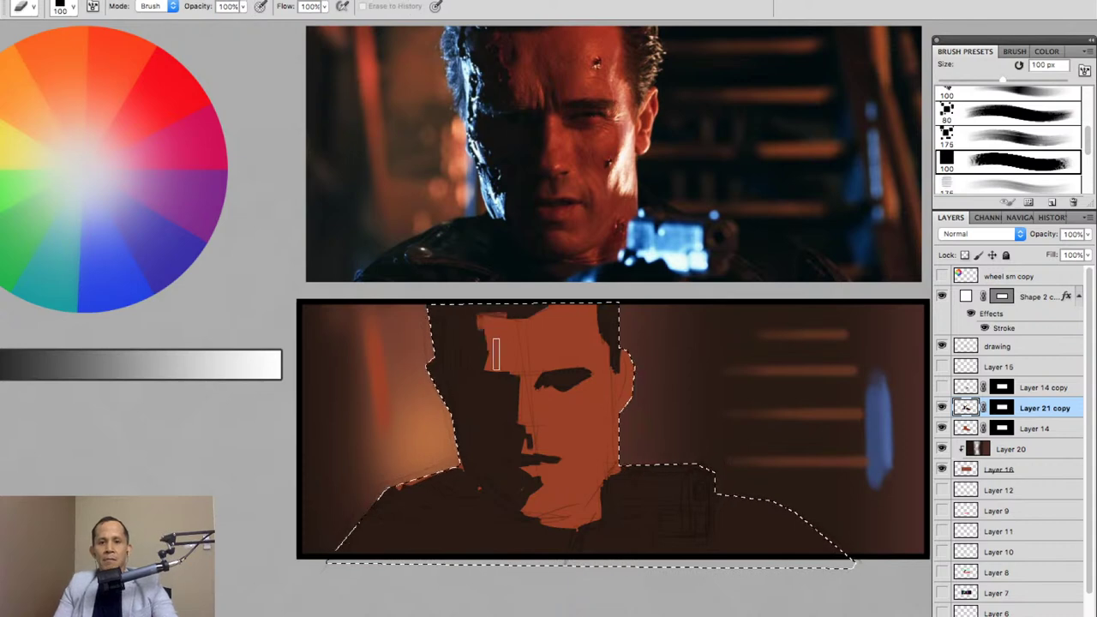
{"action": "key", "text": "b"}
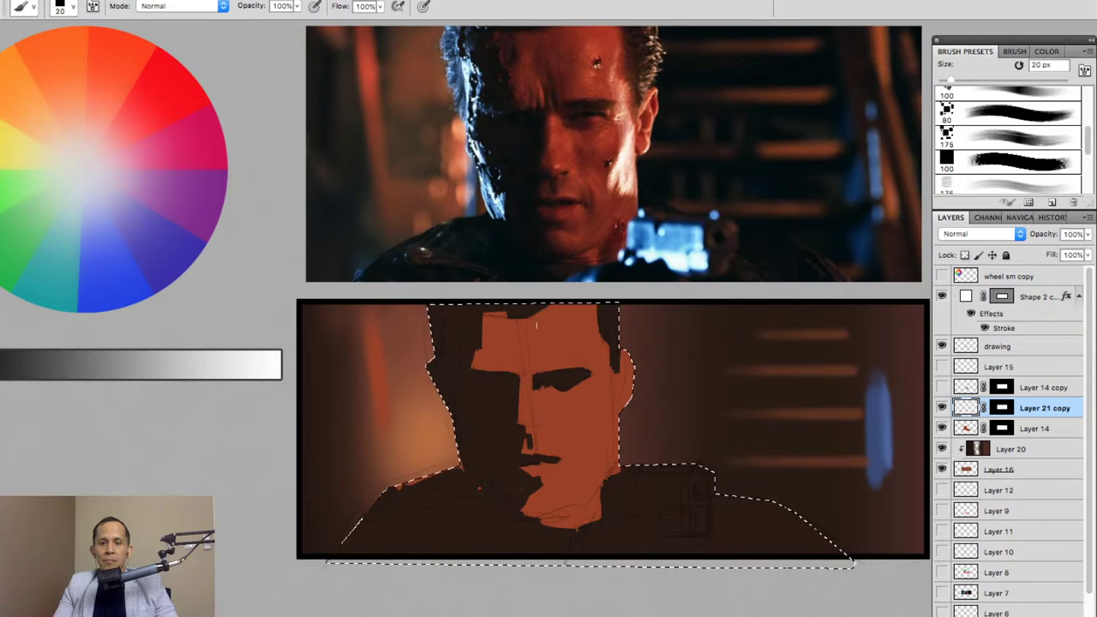
{"action": "key", "text": "e"}
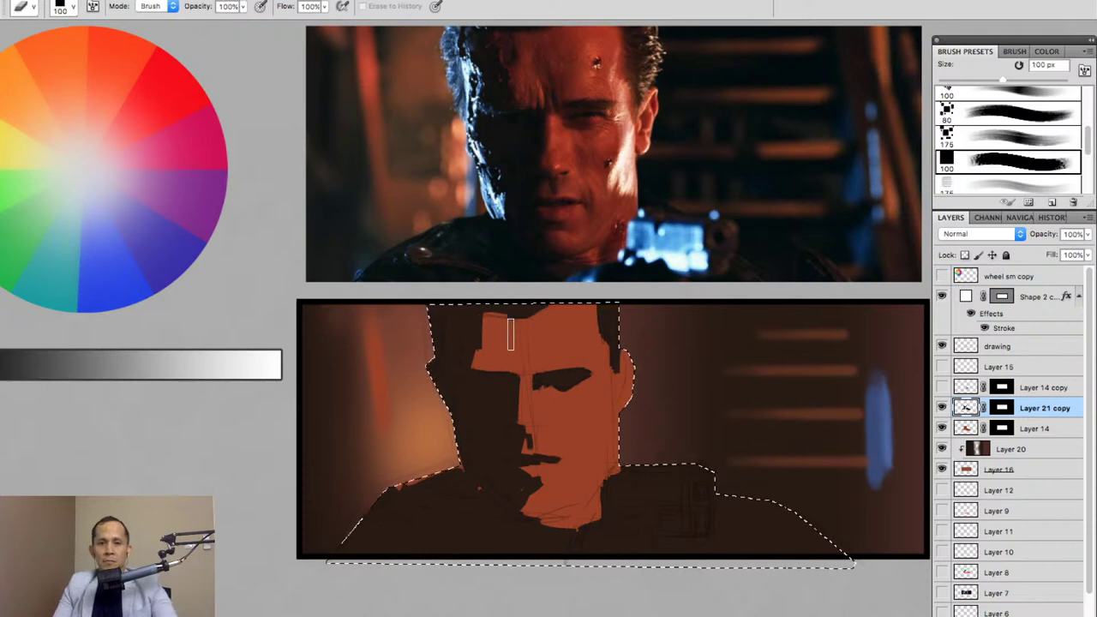
{"action": "key", "text": "b"}
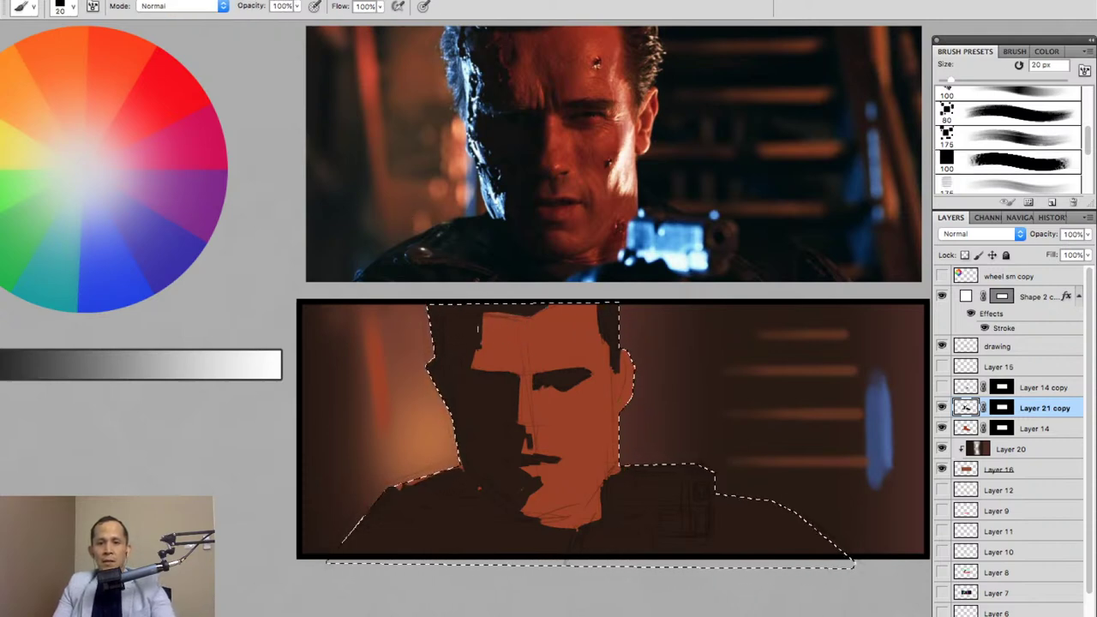
{"action": "key", "text": "e"}
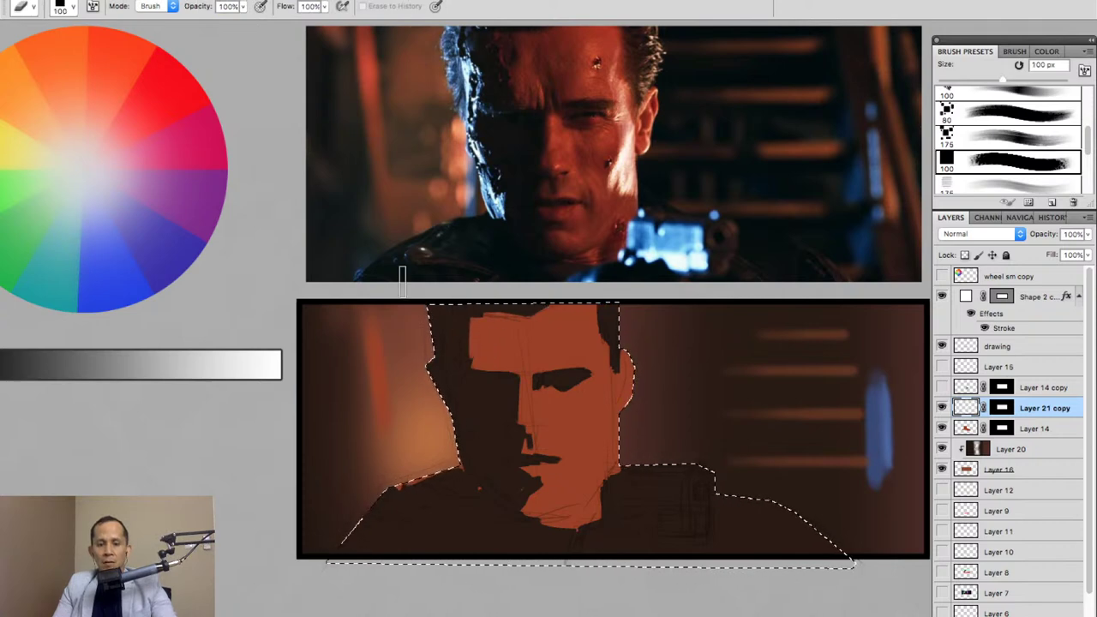
{"action": "key", "text": "b"}
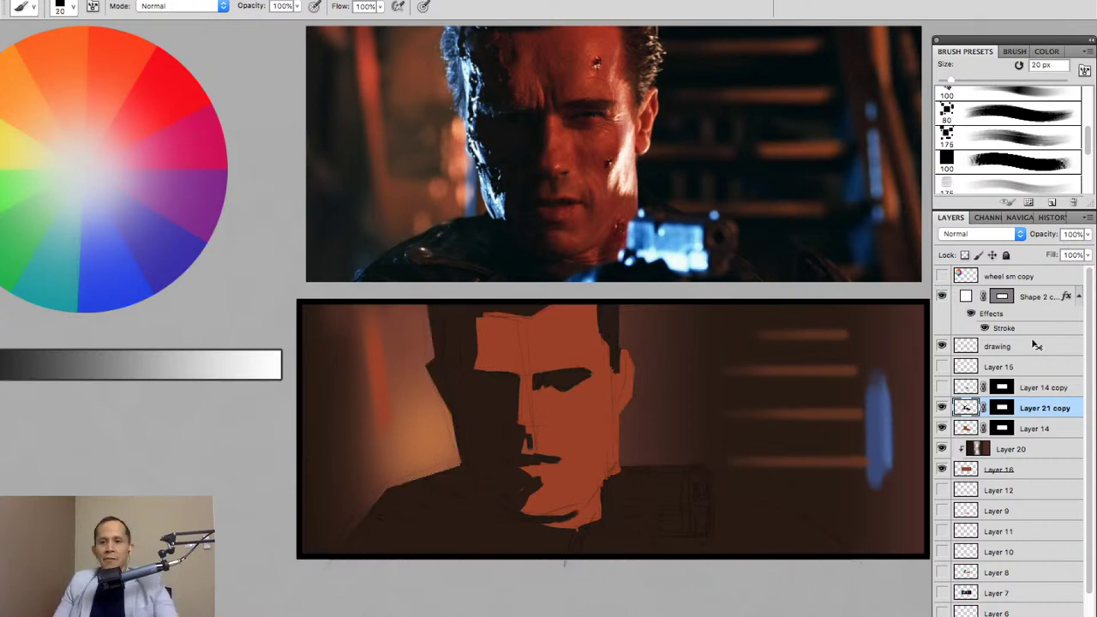
Check what the dark shape layer and the red-orange face layer each contain, and rename the face layer as skin.
{"action": "left_click", "coordinate": [941, 409]}
{"action": "left_click", "coordinate": [941, 409]}
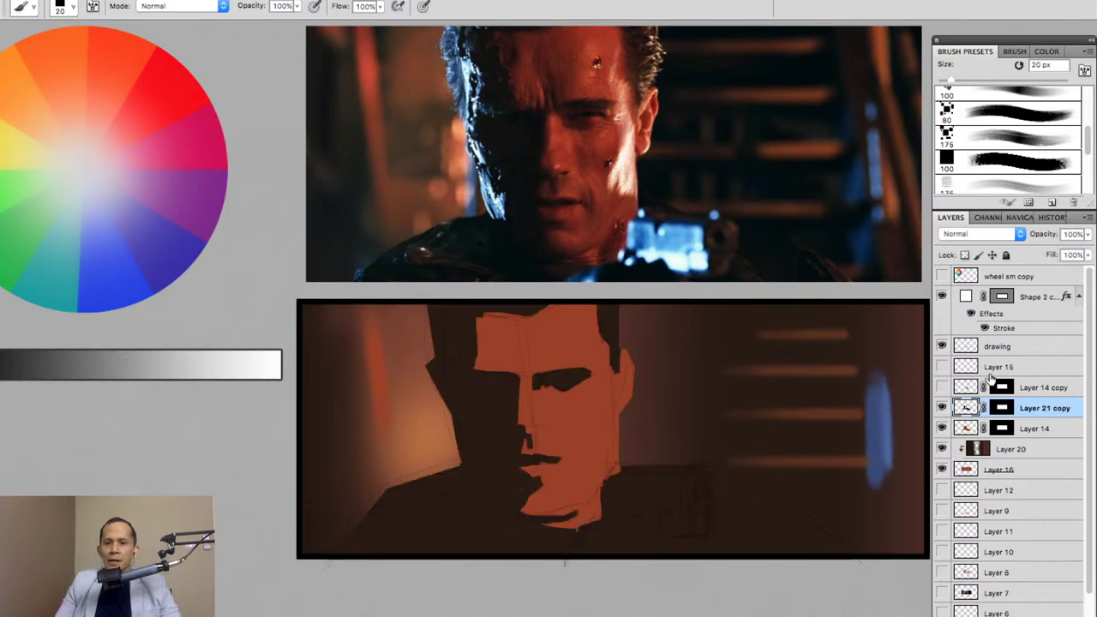
{"action": "left_click", "coordinate": [941, 429]}
{"action": "left_click", "coordinate": [941, 428]}
{"action": "left_click", "coordinate": [969, 432]}
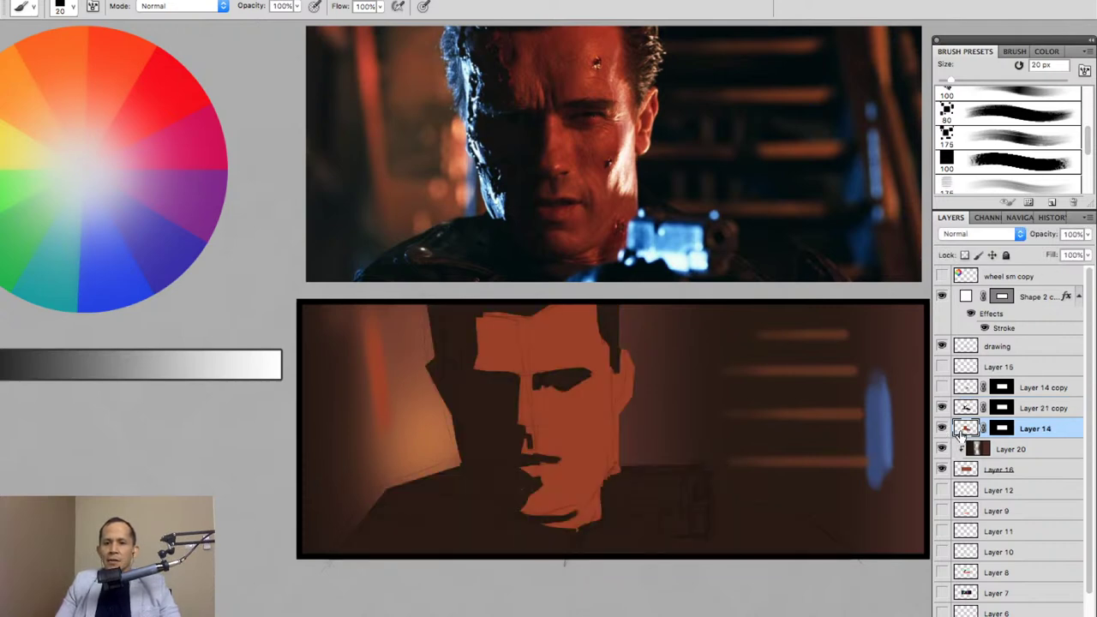
{"action": "double_click", "coordinate": [1033, 429]}
{"action": "type", "text": "skin"}
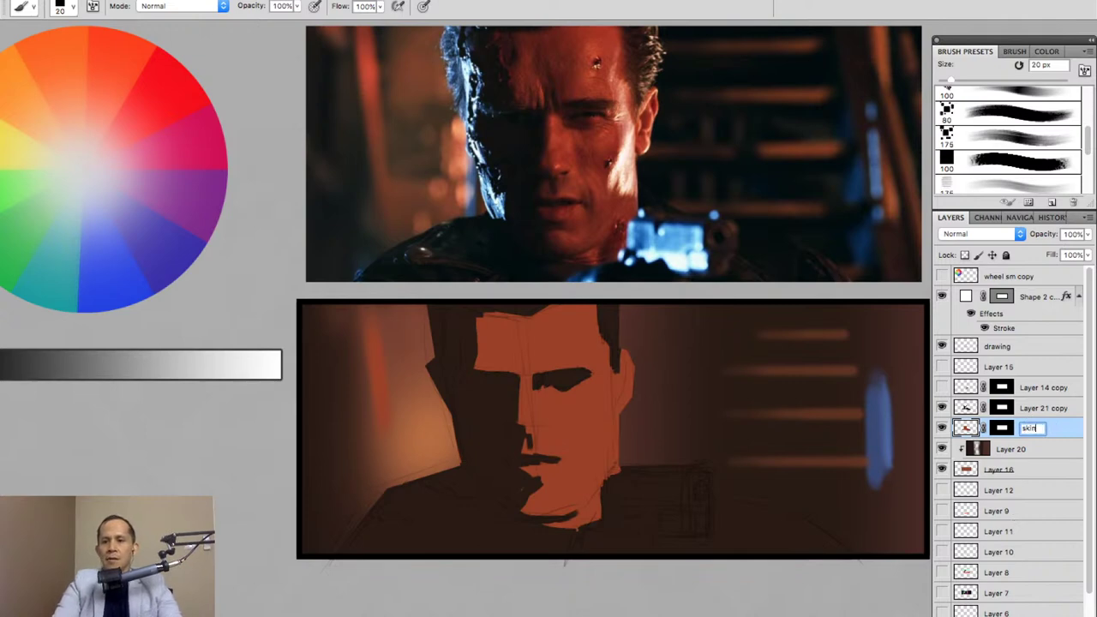
{"action": "key", "text": "Return"}
Rename the dark shape layer above the skin layer as shadow.
{"action": "double_click", "coordinate": [1035, 408]}
{"action": "type", "text": "s"}
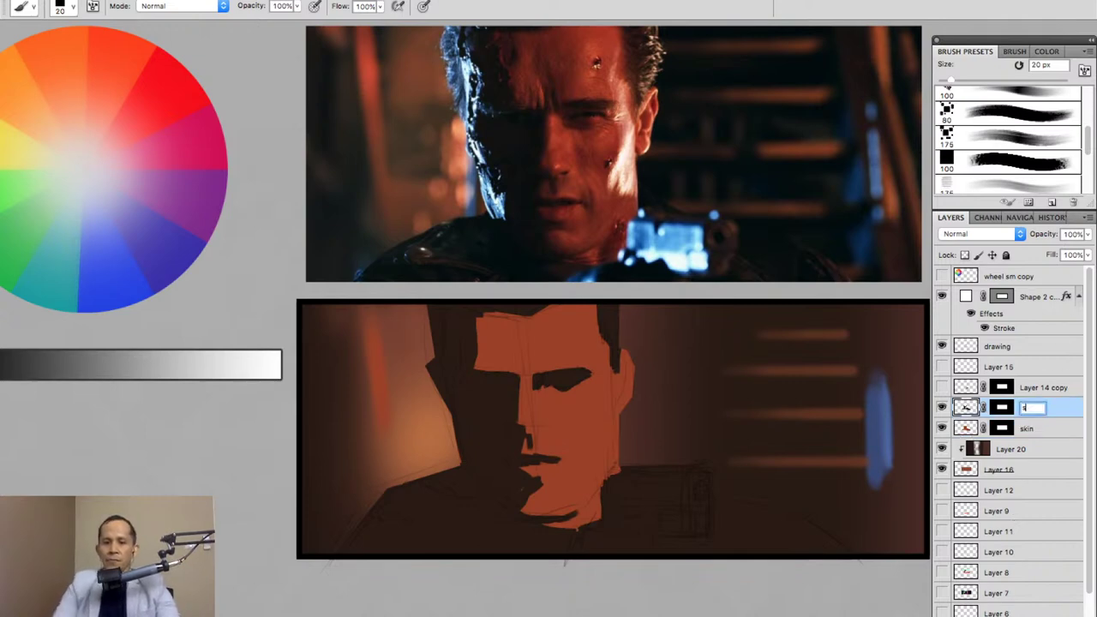
{"action": "type", "text": "hadow"}
{"action": "key", "text": "Return"}
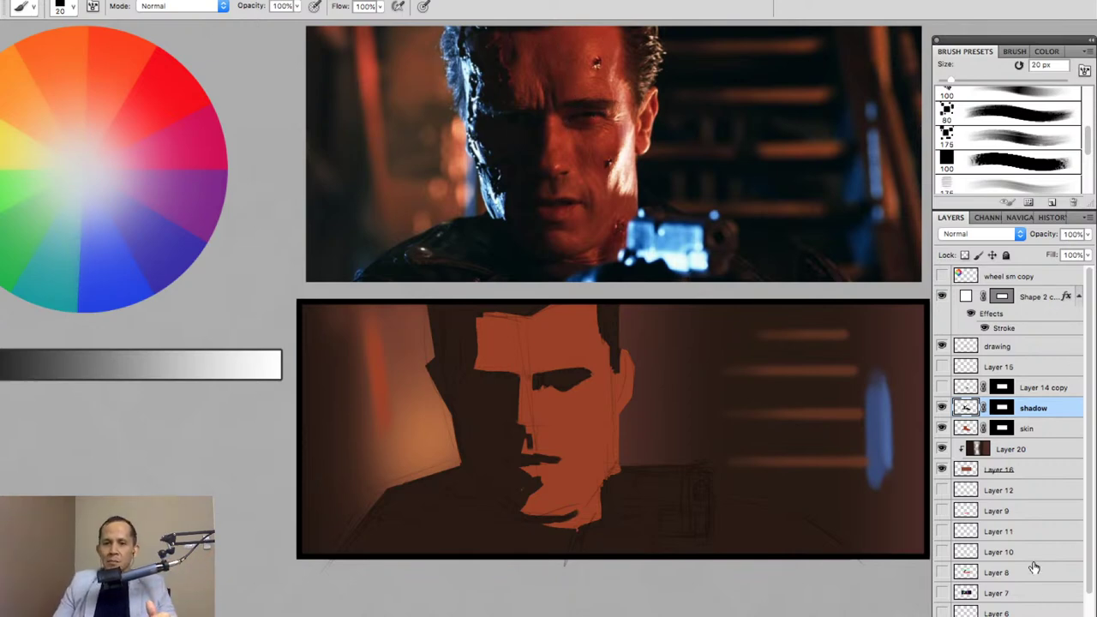
Add a new layer clipped to the skin layer, enlarge the brush to 90 px and show the HSB color sliders.
{"action": "left_click", "coordinate": [1033, 429]}
{"action": "key", "text": "ctrl+shift+alt+n"}
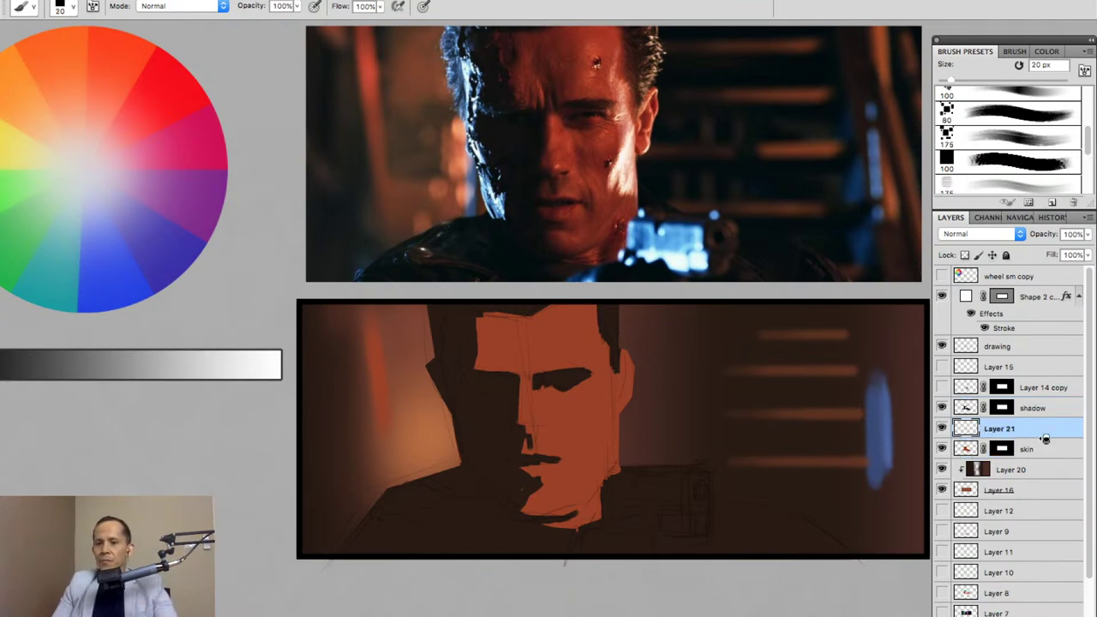
{"action": "left_click", "coordinate": [1045, 438], "text": "alt"}
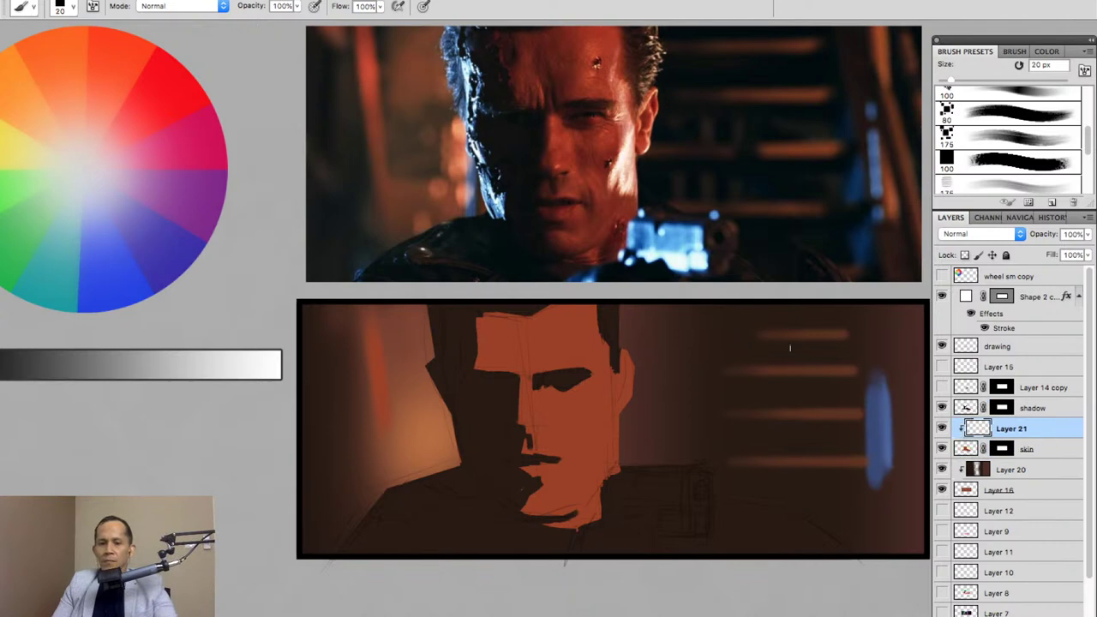
{"action": "left_click_drag", "start_coordinate": [950, 79], "coordinate": [967, 79]}
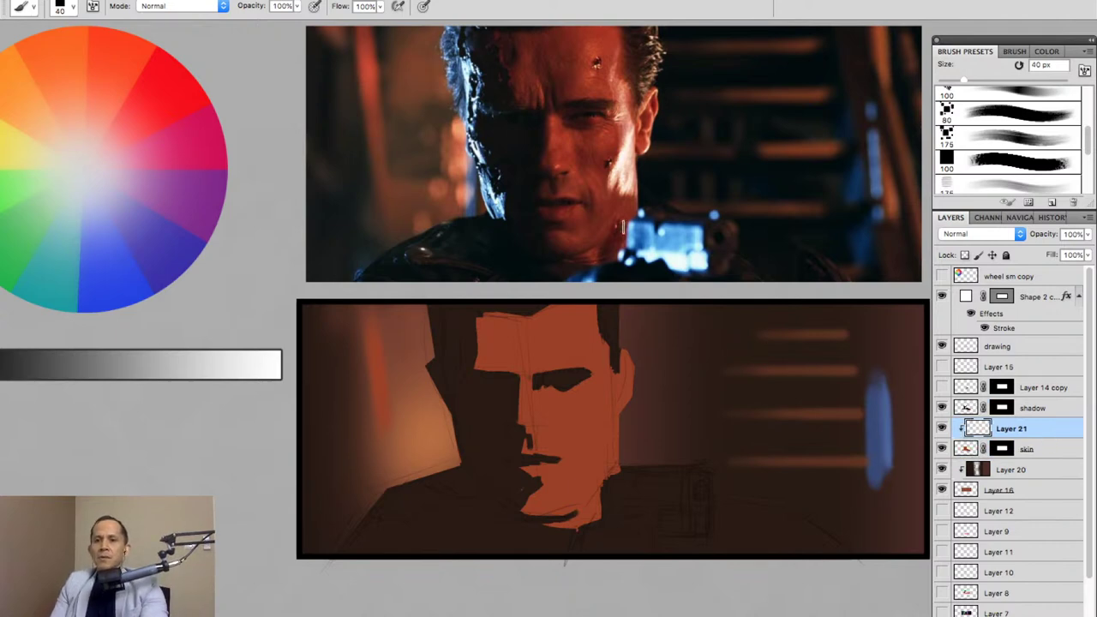
{"action": "key", "text": "bracketright"}
{"action": "key", "text": "bracketright"}
{"action": "key", "text": "bracketright"}
{"action": "key", "text": "bracketright"}
{"action": "key", "text": "bracketright"}
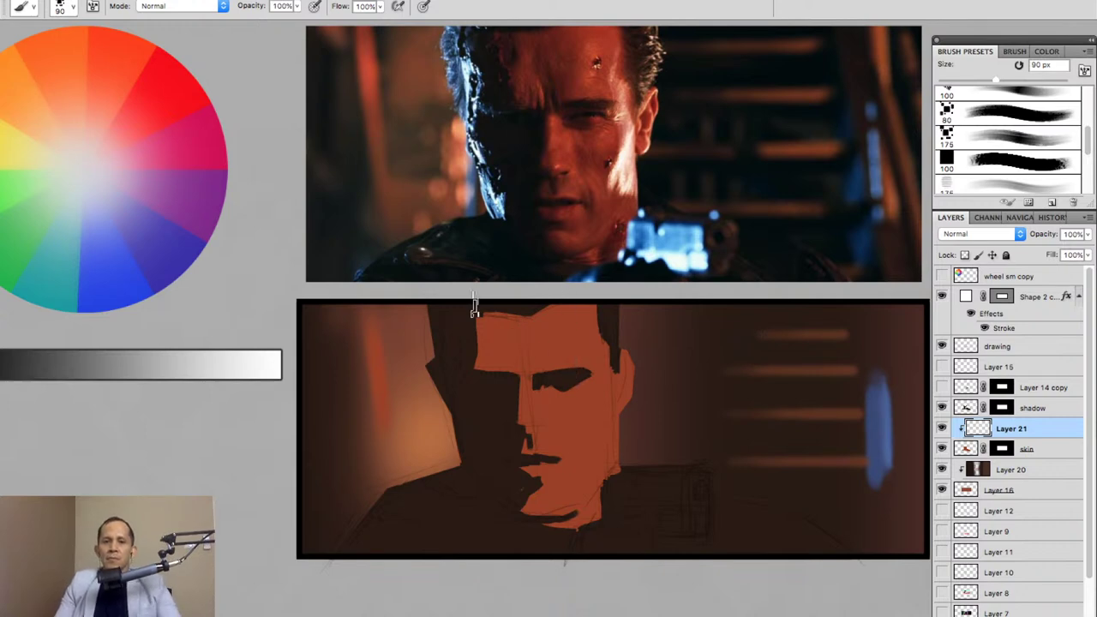
{"action": "left_click", "coordinate": [1037, 50]}
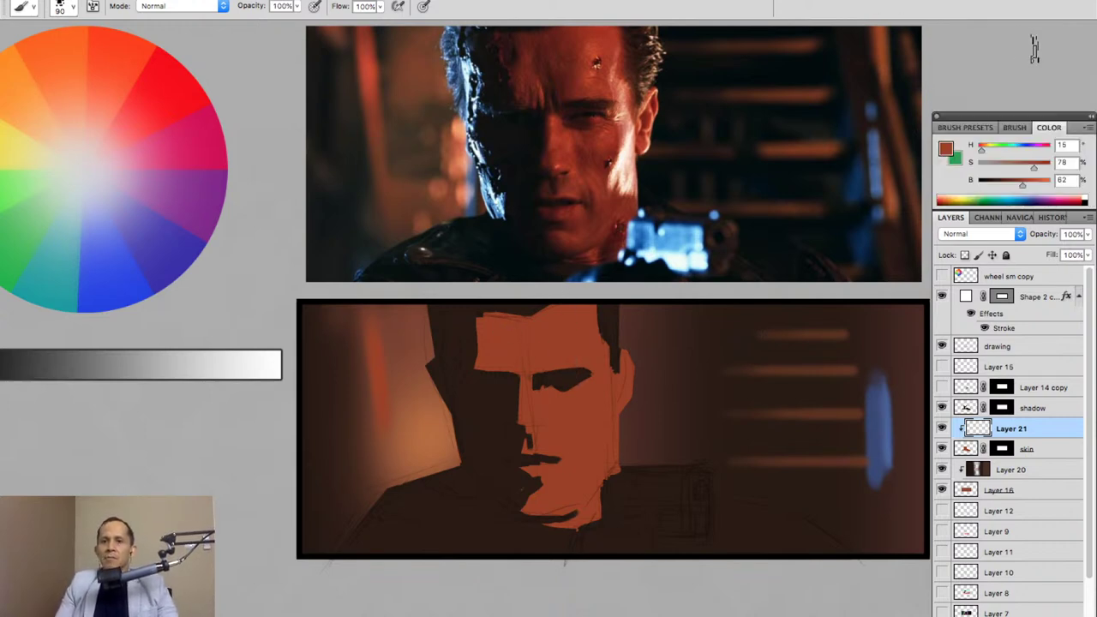
Make the skin layer redder and more saturated with Hue/Saturation, using Hue -4 and Saturation +16.
{"action": "left_click", "coordinate": [942, 450]}
{"action": "left_click", "coordinate": [942, 449]}
{"action": "left_click", "coordinate": [942, 450]}
{"action": "left_click", "coordinate": [964, 453]}
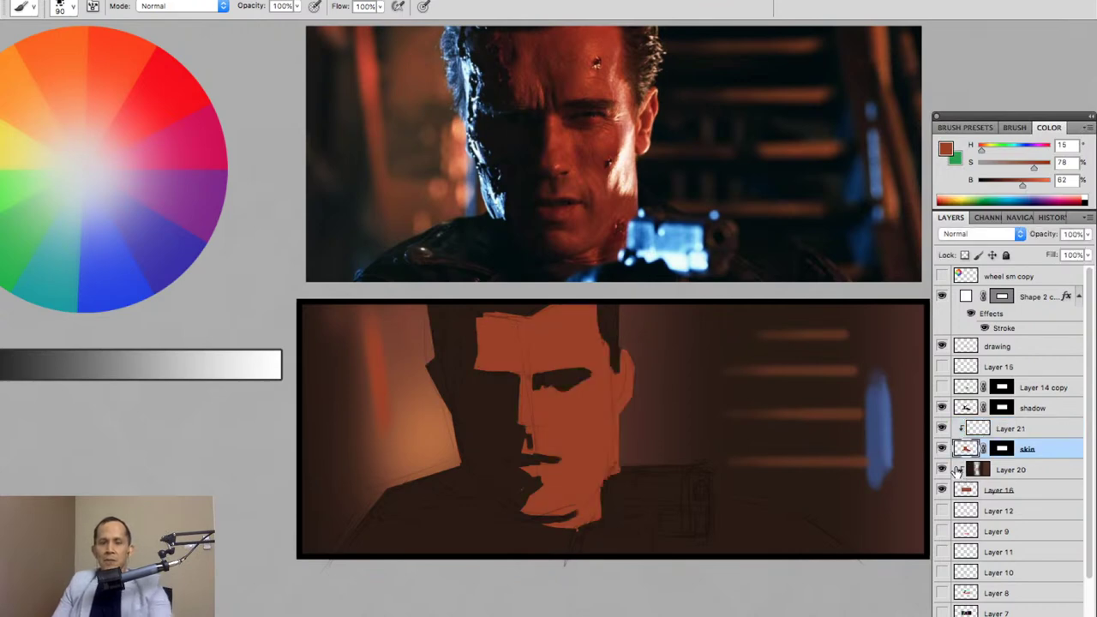
{"action": "key", "text": "ctrl+u"}
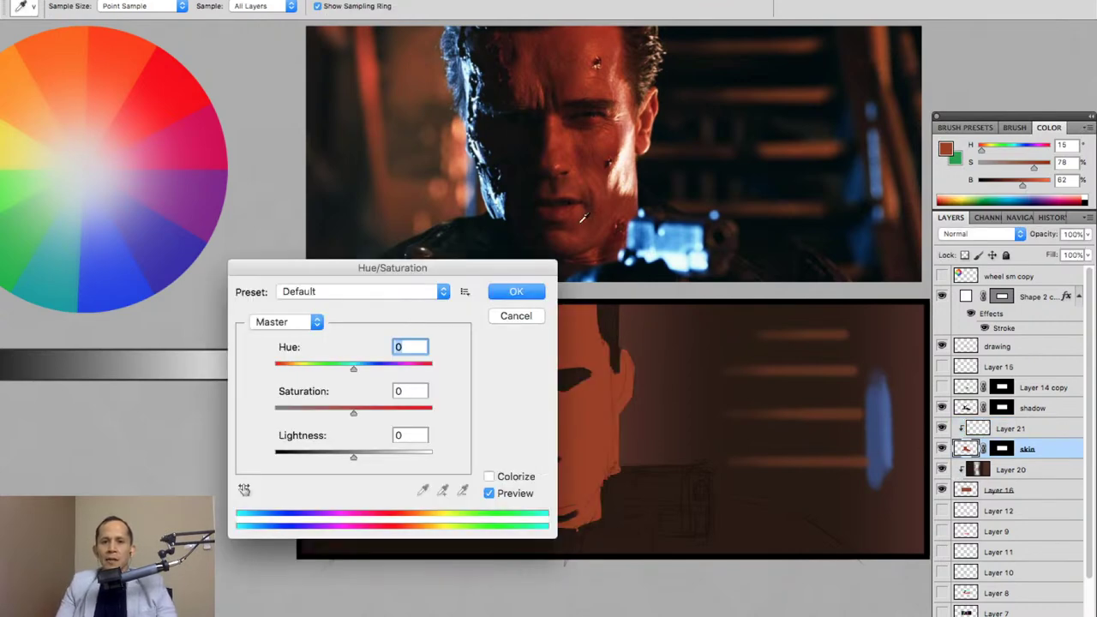
{"action": "left_click_drag", "start_coordinate": [507, 273], "coordinate": [892, 279]}
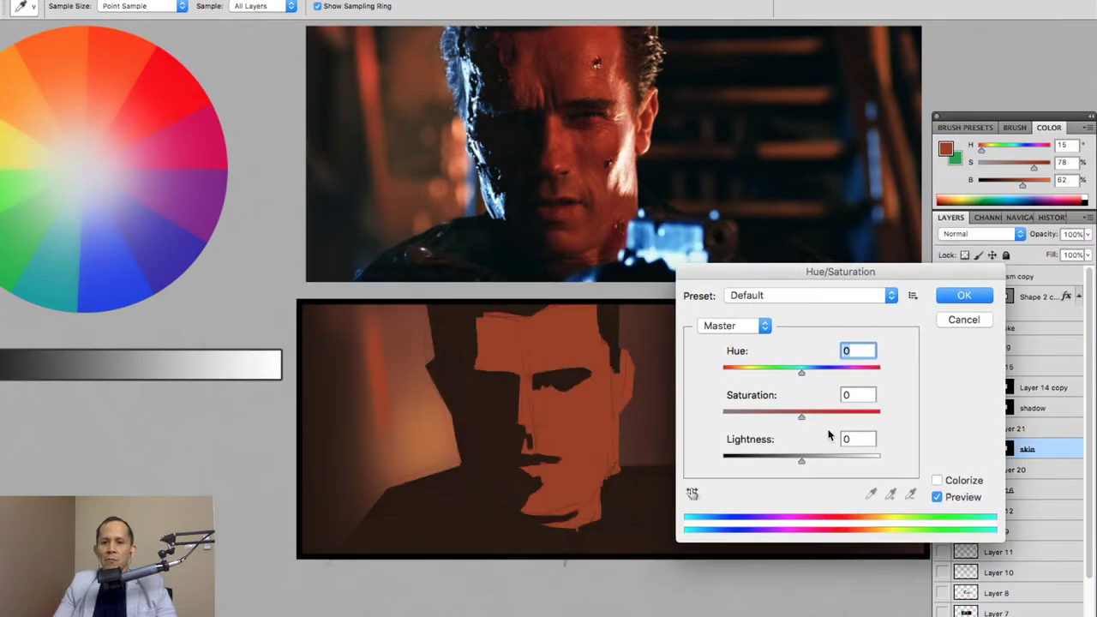
{"action": "left_click_drag", "start_coordinate": [801, 416], "coordinate": [816, 416]}
{"action": "left_click_drag", "start_coordinate": [802, 373], "coordinate": [799, 378]}
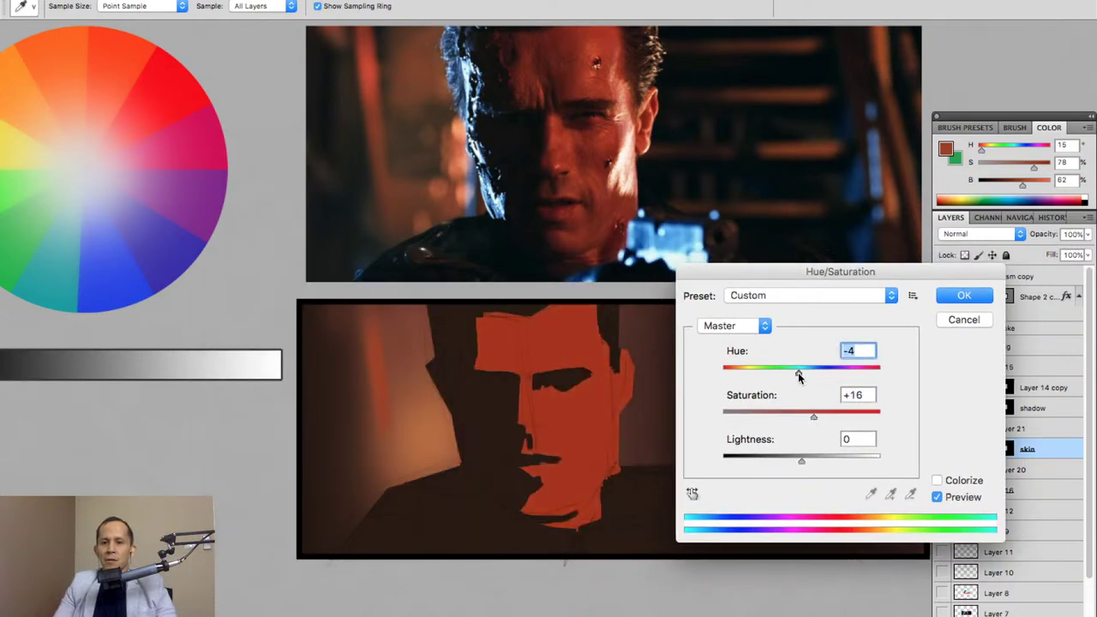
{"action": "left_click", "coordinate": [963, 298]}
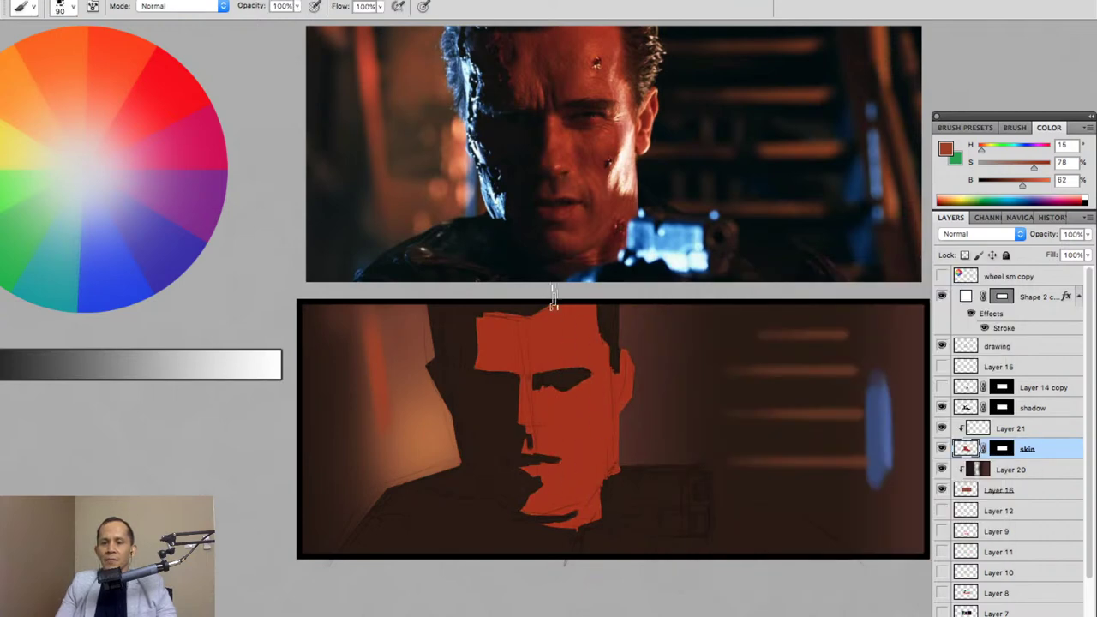
On the clipped layer, sample the face's red and mix a darker, cooler red with H 0, S 68 and B 55.
{"action": "left_click", "coordinate": [986, 430]}
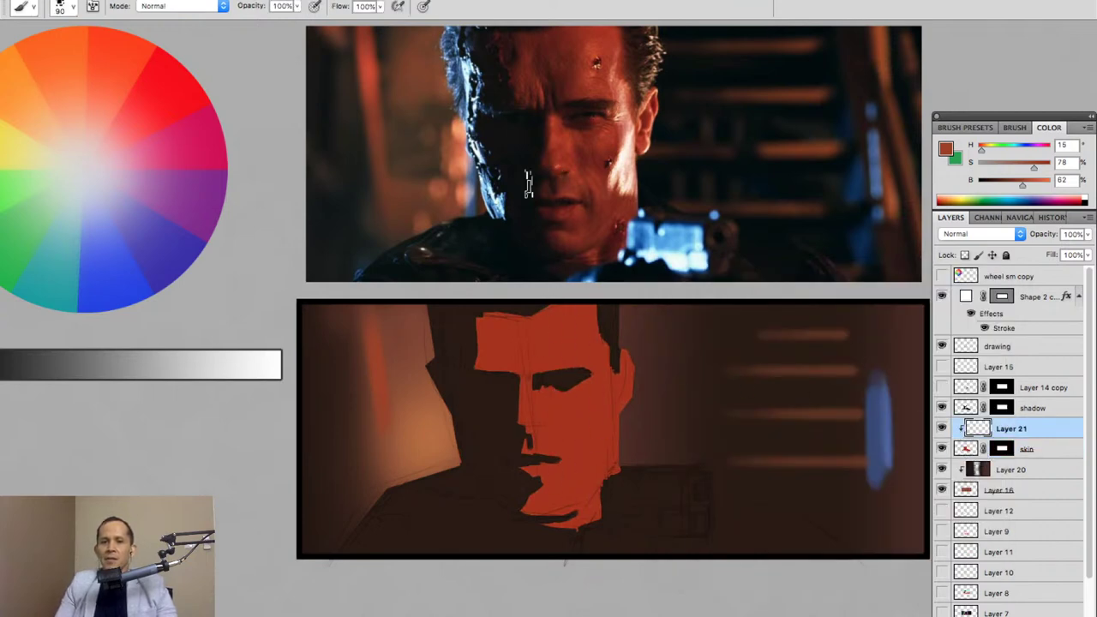
{"action": "left_click", "coordinate": [501, 343], "text": "alt"}
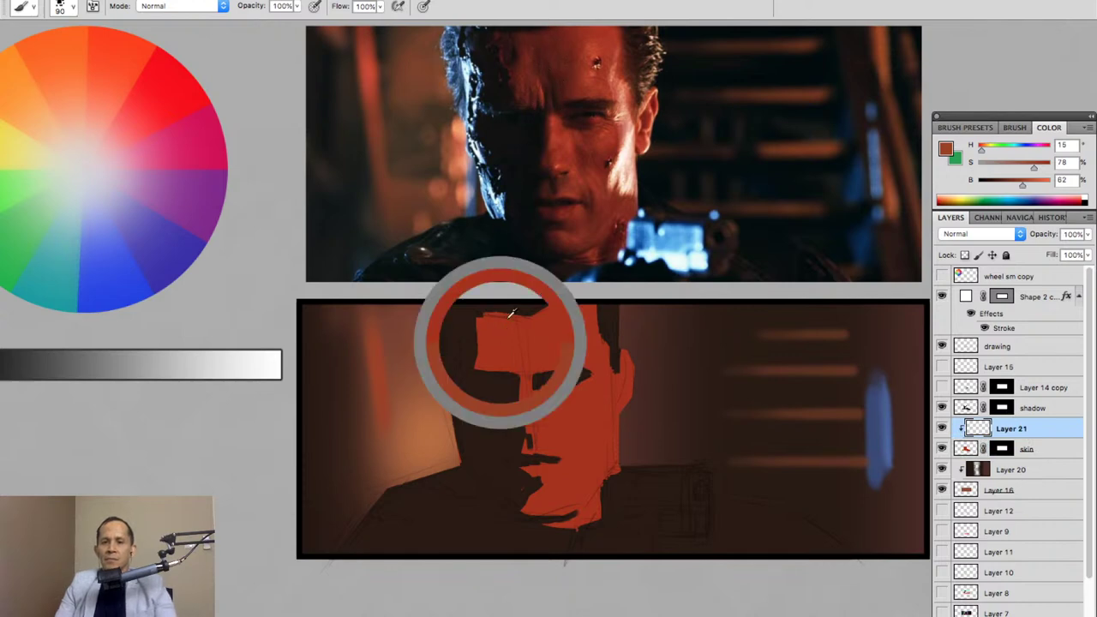
{"action": "left_click", "coordinate": [1018, 184]}
{"action": "left_click_drag", "start_coordinate": [1017, 183], "coordinate": [1015, 183]}
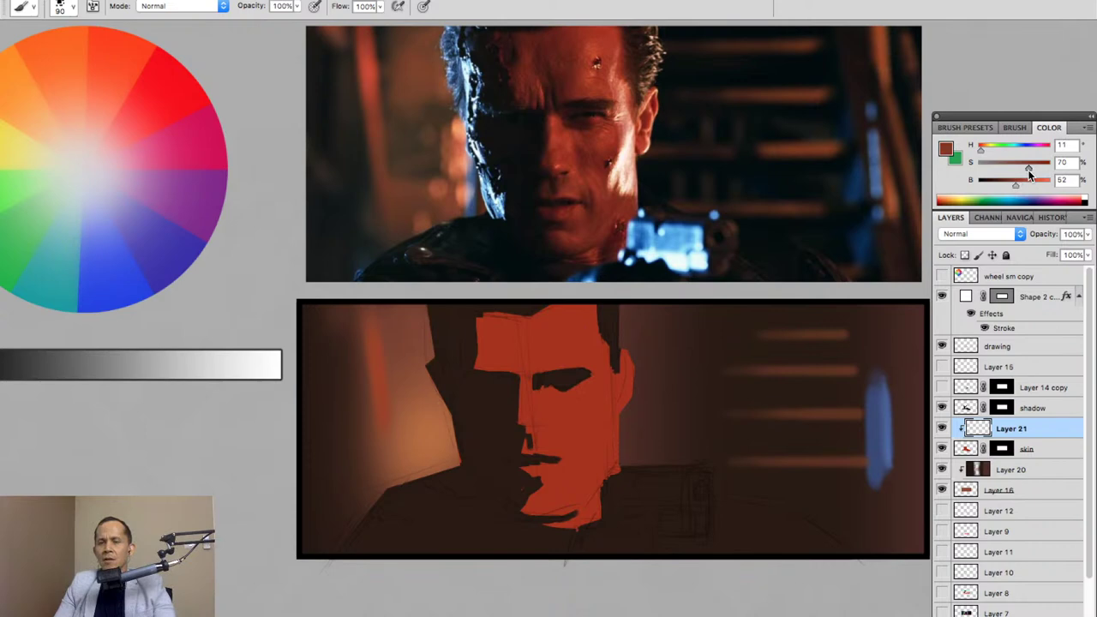
{"action": "left_click_drag", "start_coordinate": [1029, 174], "coordinate": [1027, 174]}
{"action": "left_click", "coordinate": [565, 328], "text": "alt"}
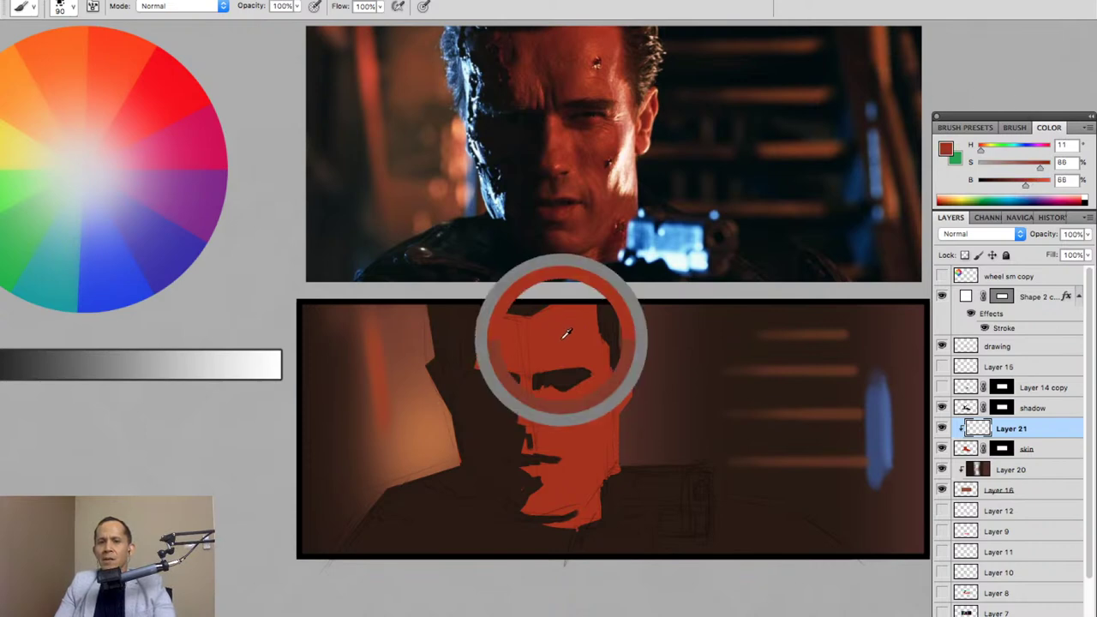
{"action": "left_click_drag", "start_coordinate": [1024, 188], "coordinate": [1020, 187]}
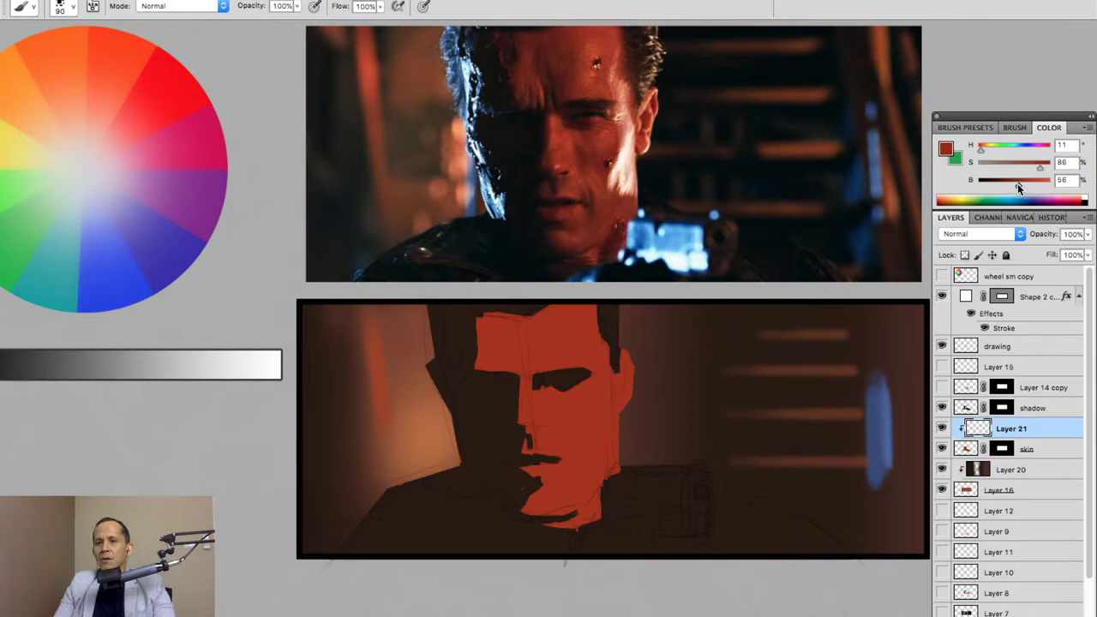
{"action": "left_click_drag", "start_coordinate": [1039, 166], "coordinate": [1027, 167]}
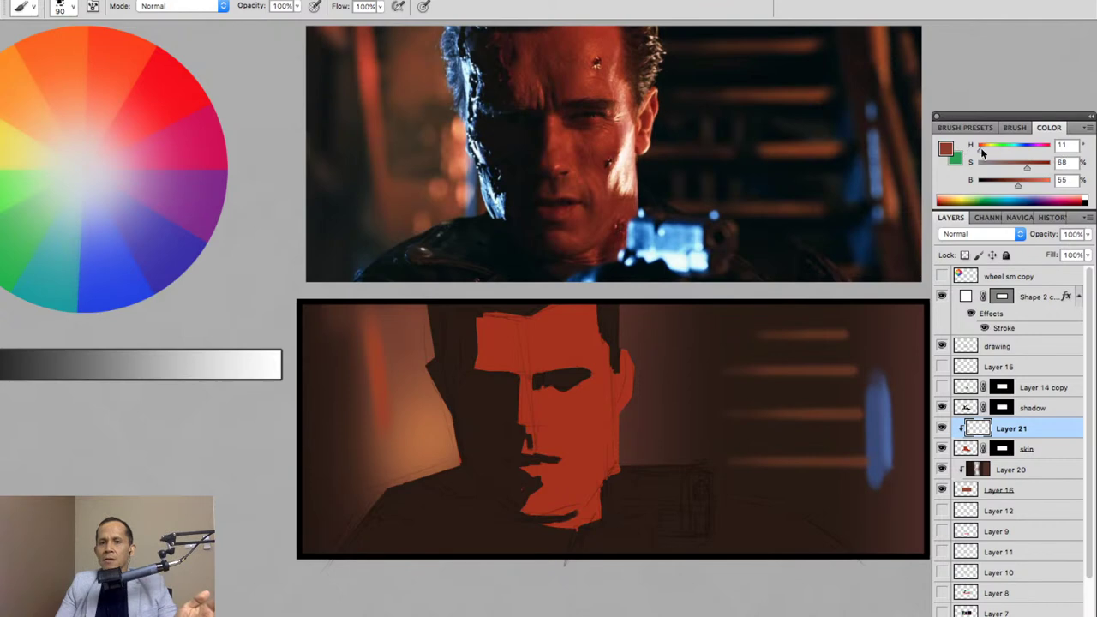
{"action": "left_click_drag", "start_coordinate": [982, 153], "coordinate": [979, 153]}
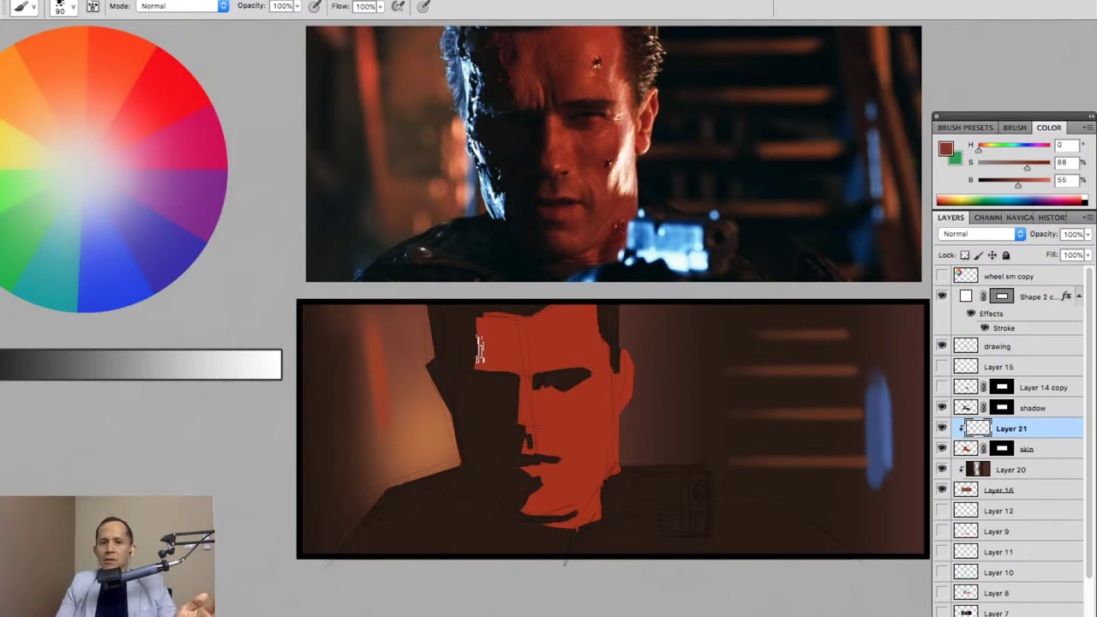
Paint the cooler red over the forehead's shadow side and down the nose bridge, reducing the brush from 90 to 50 px.
{"action": "mouse_move", "coordinate": [482, 353]}
{"action": "left_mouse_down"}
{"action": "mouse_move", "coordinate": [495, 309]}
{"action": "mouse_move", "coordinate": [503, 378]}
{"action": "mouse_move", "coordinate": [511, 311]}
{"action": "mouse_move", "coordinate": [513, 371]}
{"action": "mouse_move", "coordinate": [516, 316]}
{"action": "mouse_move", "coordinate": [521, 349]}
{"action": "left_mouse_up"}
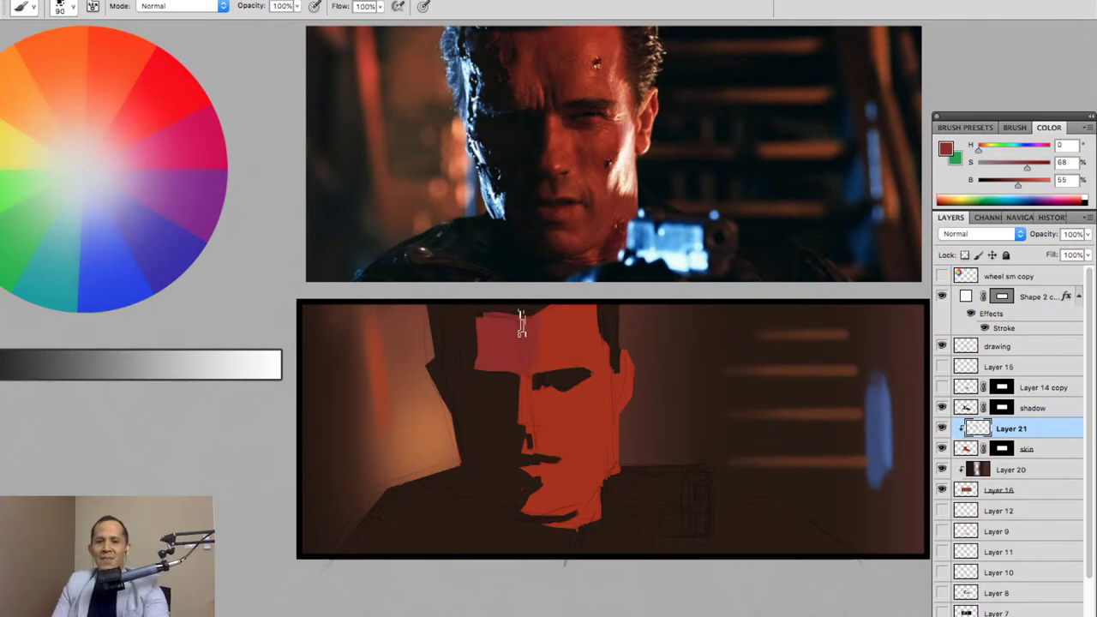
{"action": "key", "text": "bracketleft"}
{"action": "key", "text": "bracketleft"}
{"action": "key", "text": "bracketleft"}
{"action": "key", "text": "bracketleft"}
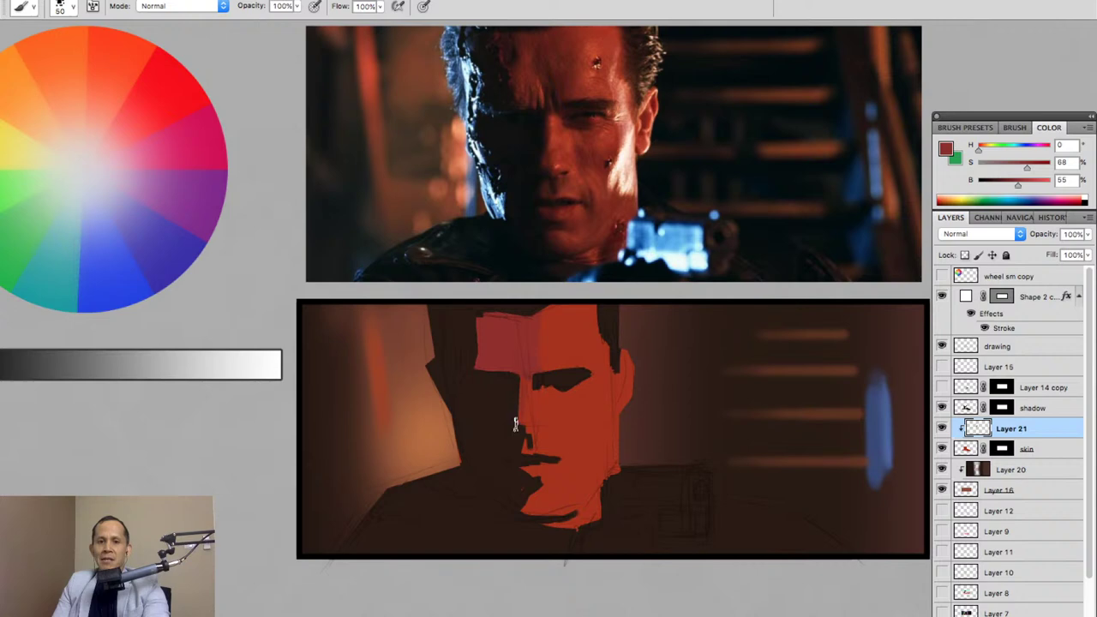
Paint a soft patch of the cooler red on the lit cheek beside the nose with a brush up to 100 px.
{"action": "key", "text": "bracketright"}
{"action": "key", "text": "bracketright"}
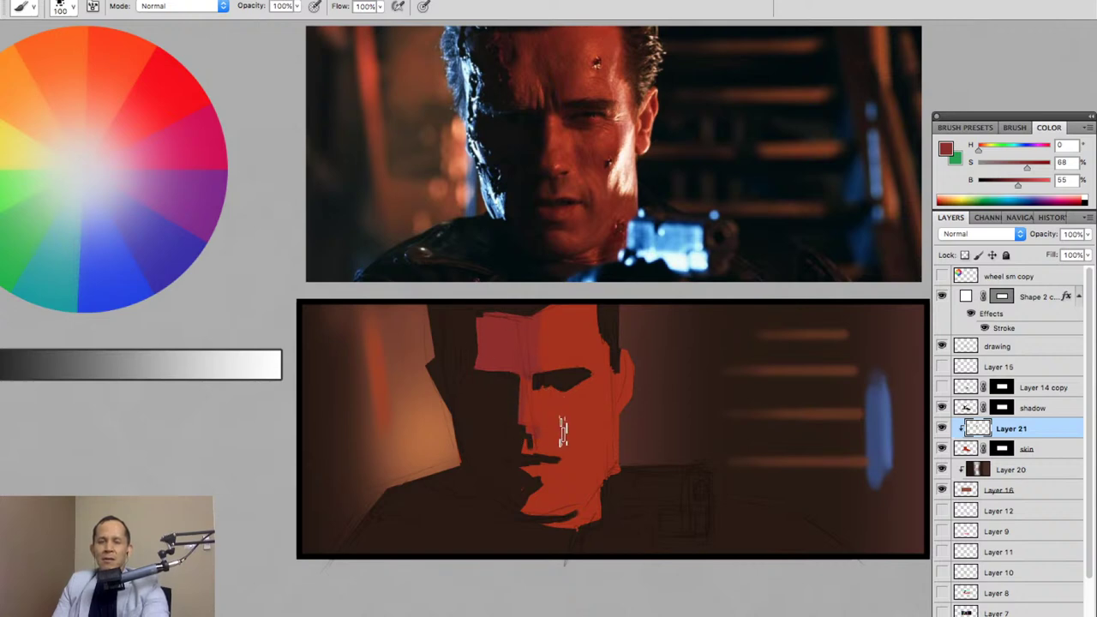
{"action": "key", "text": "bracketleft"}
{"action": "key", "text": "bracketleft"}
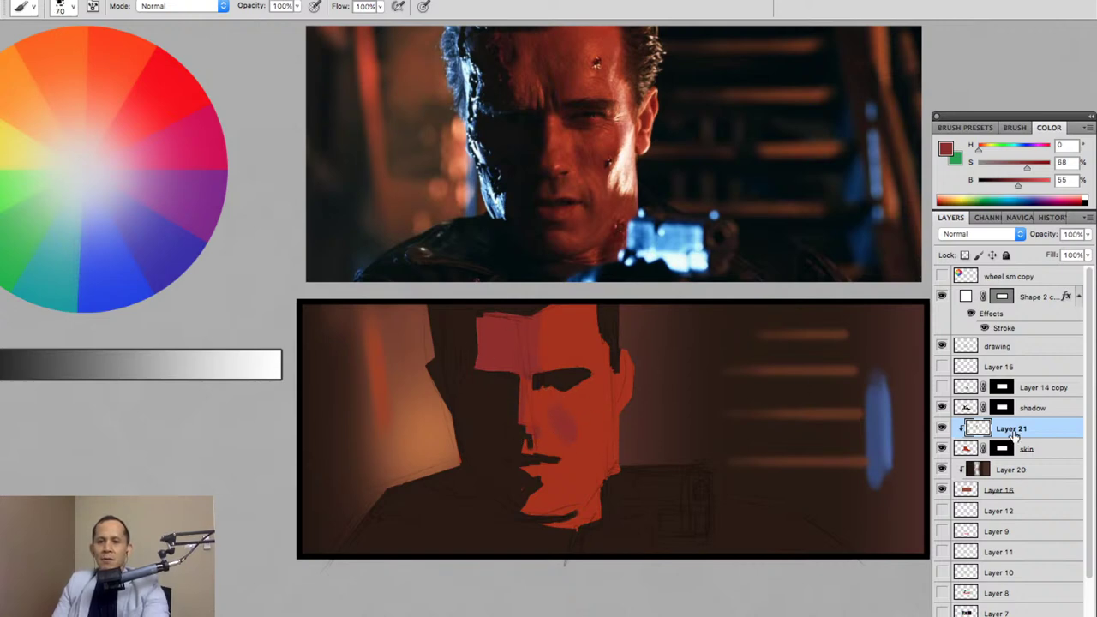
Paint the cooler red around the nostril, the mouth corner and along the chin with a brush of about 50 to 60 px.
{"action": "key", "text": "bracketleft"}
{"action": "key", "text": "bracketleft"}
{"action": "key", "text": "bracketright"}
{"action": "key", "text": "bracketright"}
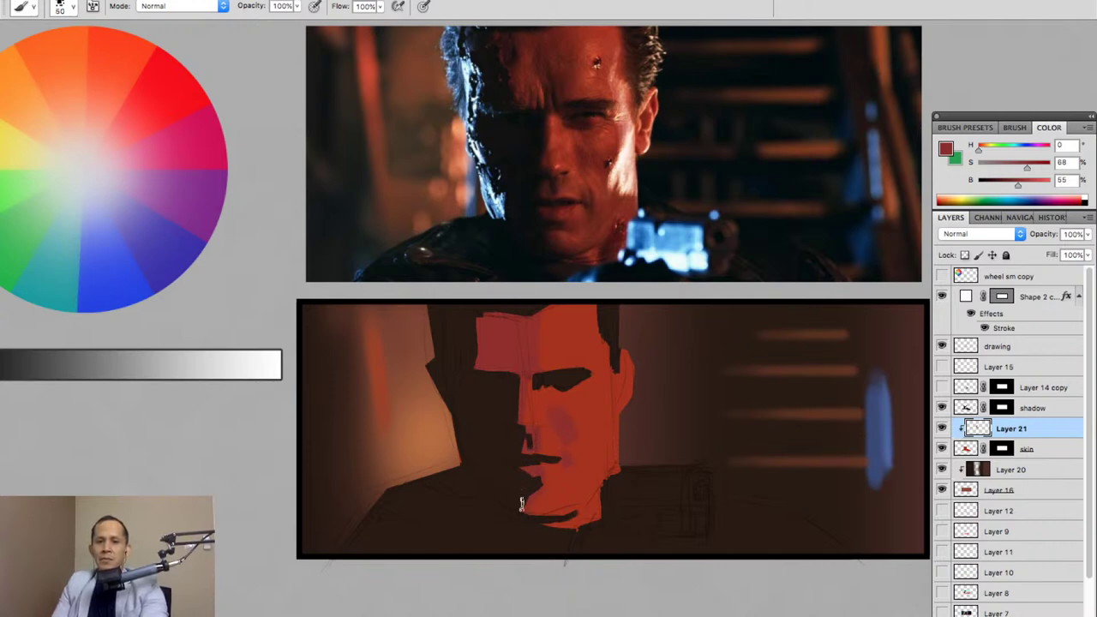
{"action": "mouse_move", "coordinate": [531, 522]}
{"action": "left_mouse_down"}
{"action": "mouse_move", "coordinate": [572, 527]}
{"action": "mouse_move", "coordinate": [555, 532]}
{"action": "mouse_move", "coordinate": [598, 501]}
{"action": "left_mouse_up"}
{"action": "key", "text": "bracketright"}
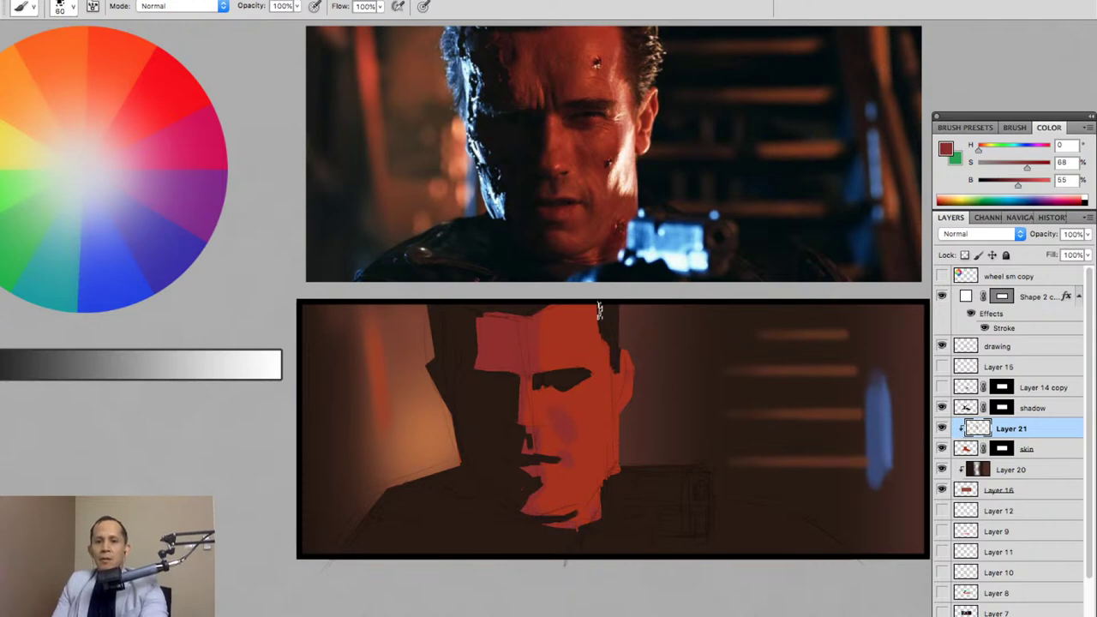
Extend the cooler red across the middle of the forehead toward the lit side, enlarging the brush to 70 px.
{"action": "key", "text": "bracketleft"}
{"action": "key", "text": "bracketright"}
{"action": "key", "text": "bracketright"}
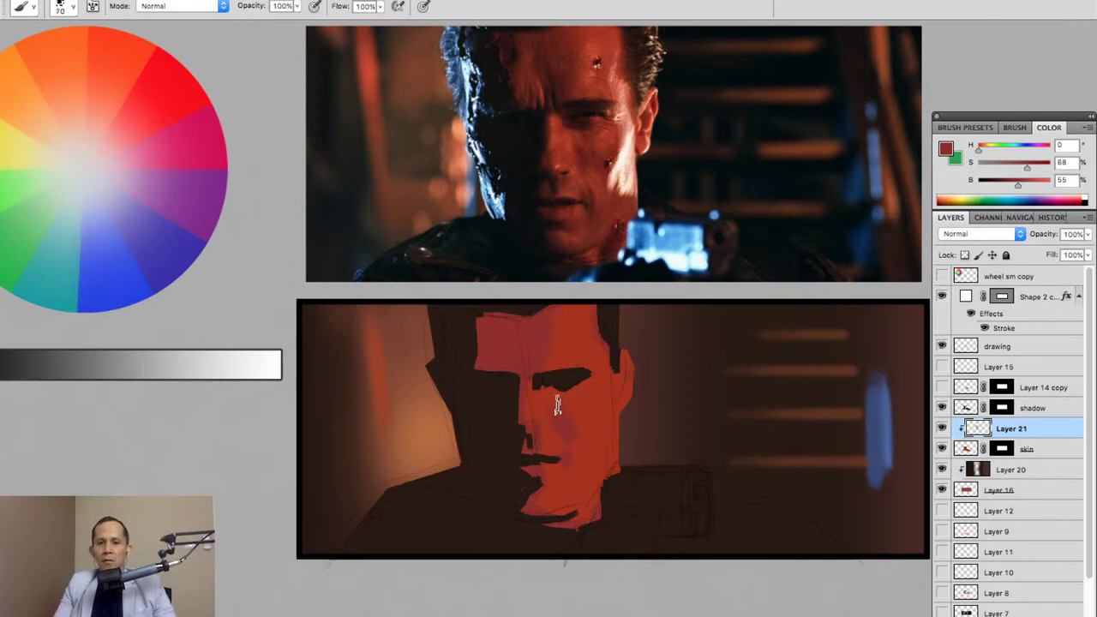
Darken the cooler red layer over the forehead, nose and cheek with Hue/Saturation, setting Lightness to -36.
{"action": "left_click_drag", "start_coordinate": [563, 364], "coordinate": [560, 377]}
{"action": "key", "text": "ctrl+u"}
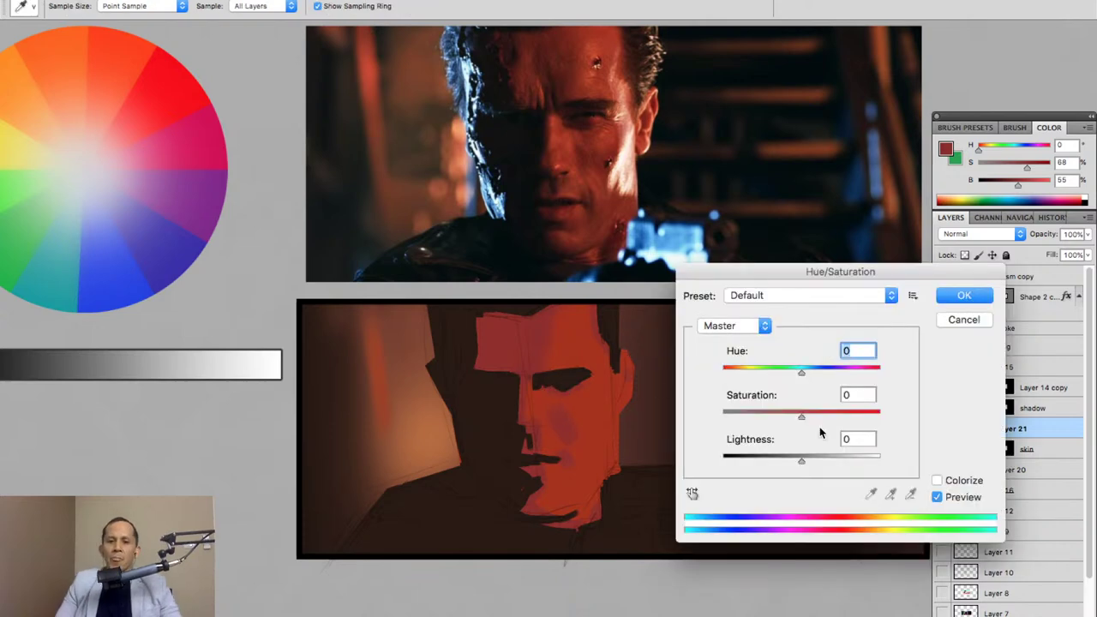
{"action": "left_click_drag", "start_coordinate": [800, 461], "coordinate": [775, 463]}
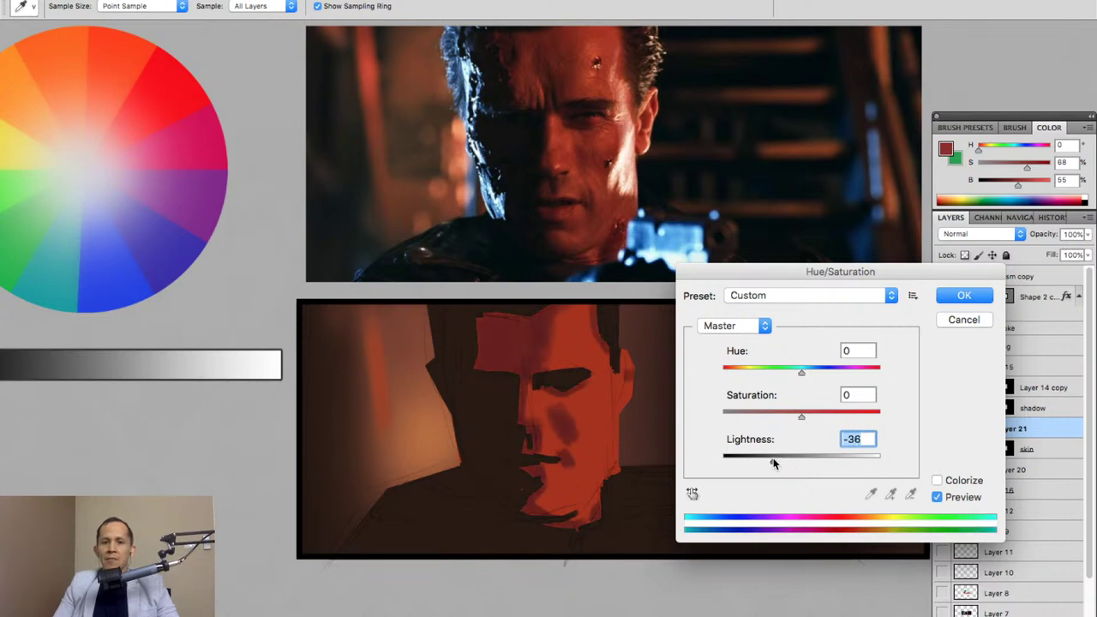
{"action": "left_click", "coordinate": [965, 296]}
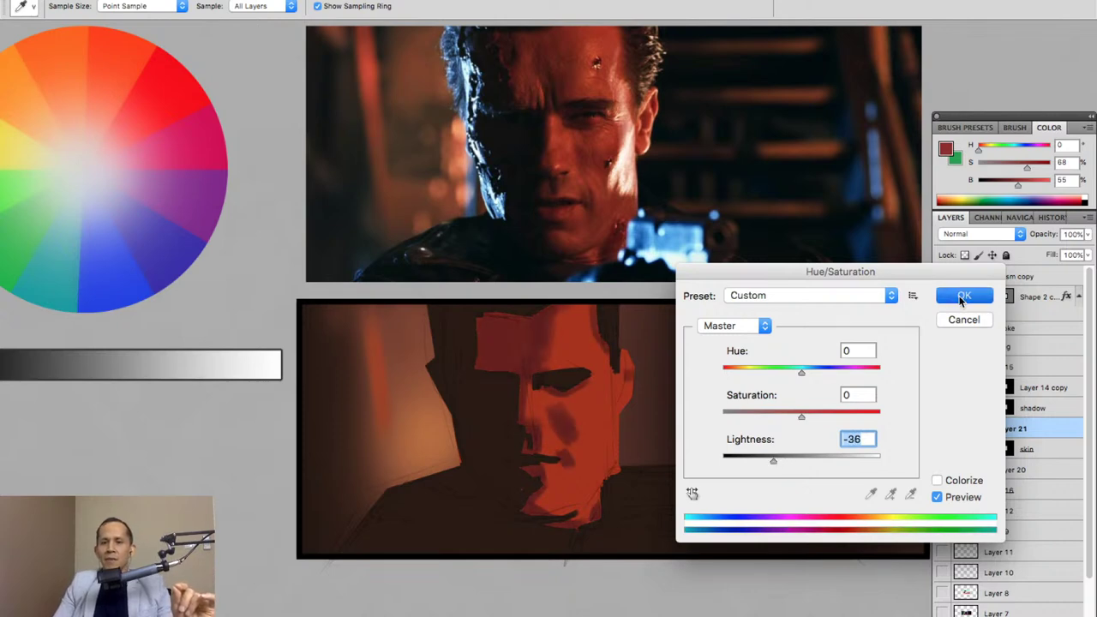
Add a new clipped layer above the cooler red and mix a light orange of H 31, S 69, B 80.
{"action": "left_click", "coordinate": [540, 316], "text": "alt"}
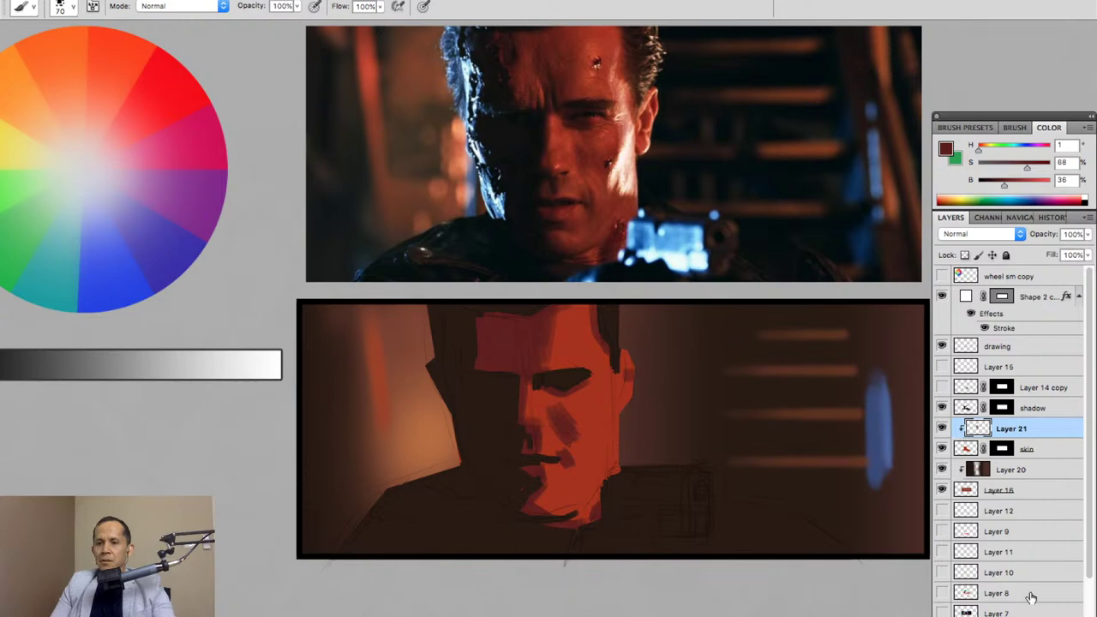
{"action": "key", "text": "alt+shift+super+n"}
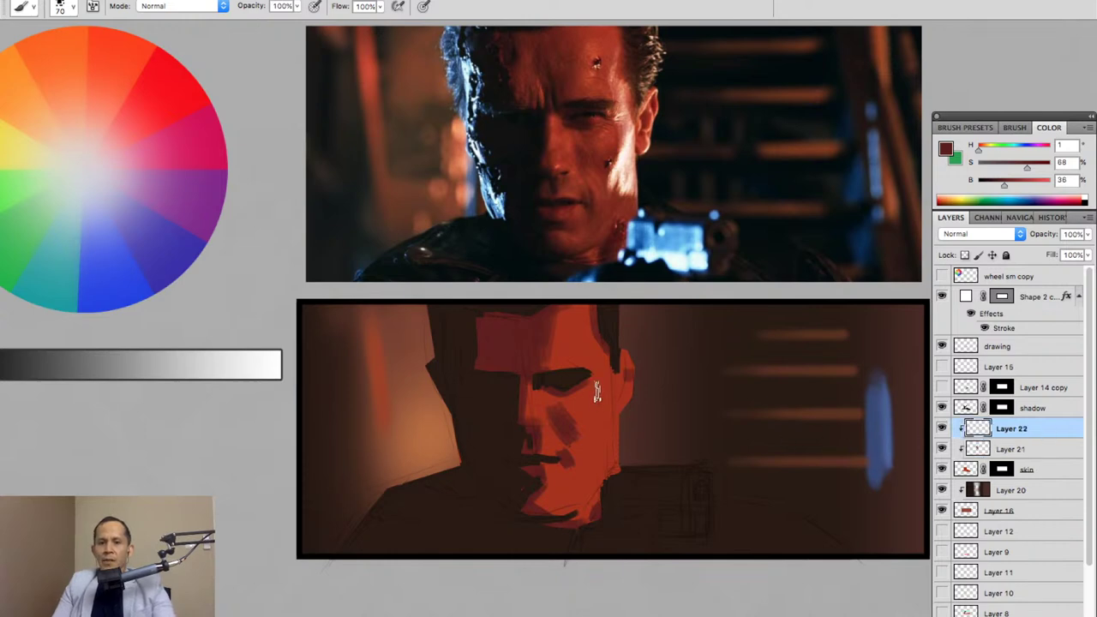
{"action": "left_click", "coordinate": [598, 392], "text": "alt"}
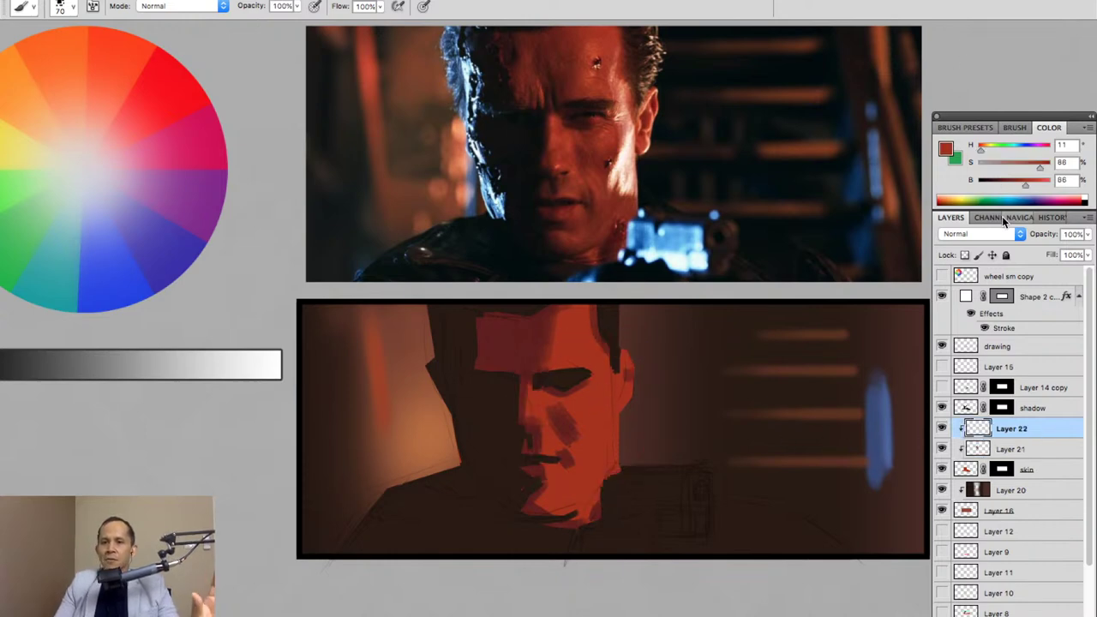
{"action": "mouse_move", "coordinate": [1030, 189]}
{"action": "left_mouse_down"}
{"action": "mouse_move", "coordinate": [1037, 166]}
{"action": "mouse_move", "coordinate": [1029, 174]}
{"action": "left_mouse_up"}
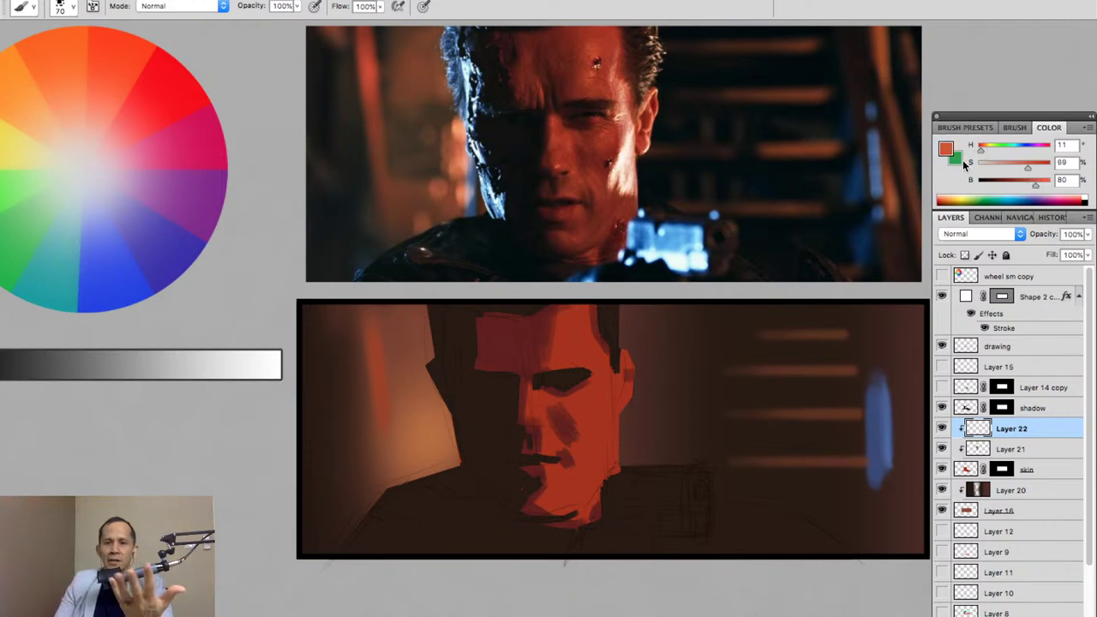
{"action": "left_click_drag", "start_coordinate": [982, 150], "coordinate": [984, 153]}
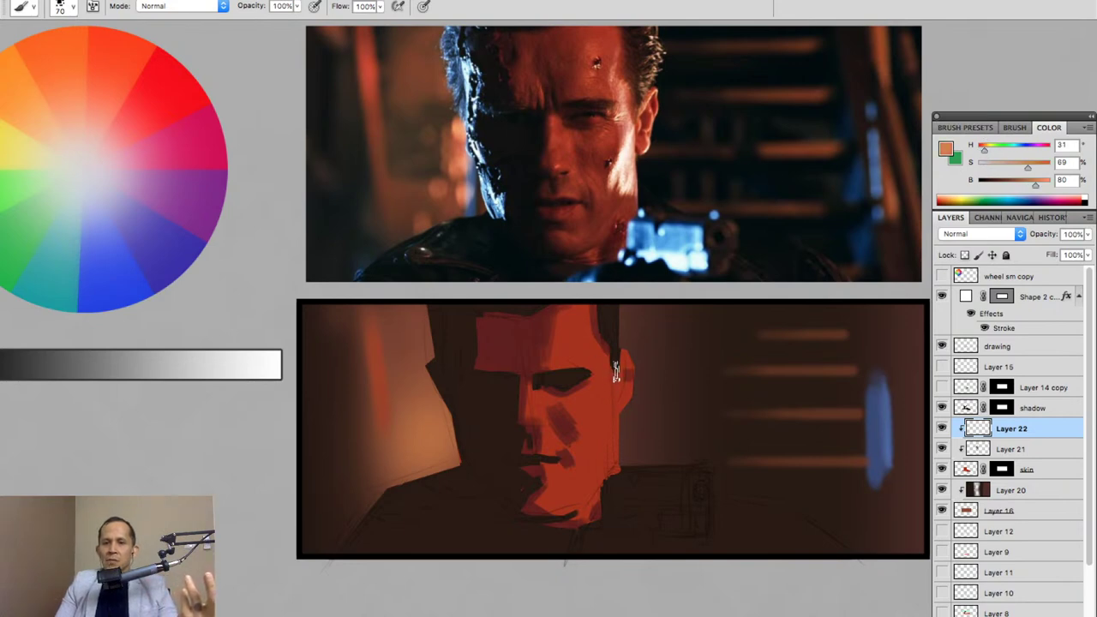
Paint the light orange with the 70 px brush down the face's outer lit edge, covering the temple, ear, cheek and jaw.
{"action": "mouse_move", "coordinate": [621, 367]}
{"action": "left_mouse_down"}
{"action": "mouse_move", "coordinate": [612, 444]}
{"action": "mouse_move", "coordinate": [611, 361]}
{"action": "mouse_move", "coordinate": [601, 451]}
{"action": "mouse_move", "coordinate": [596, 434]}
{"action": "mouse_move", "coordinate": [609, 459]}
{"action": "mouse_move", "coordinate": [608, 402]}
{"action": "left_mouse_up"}
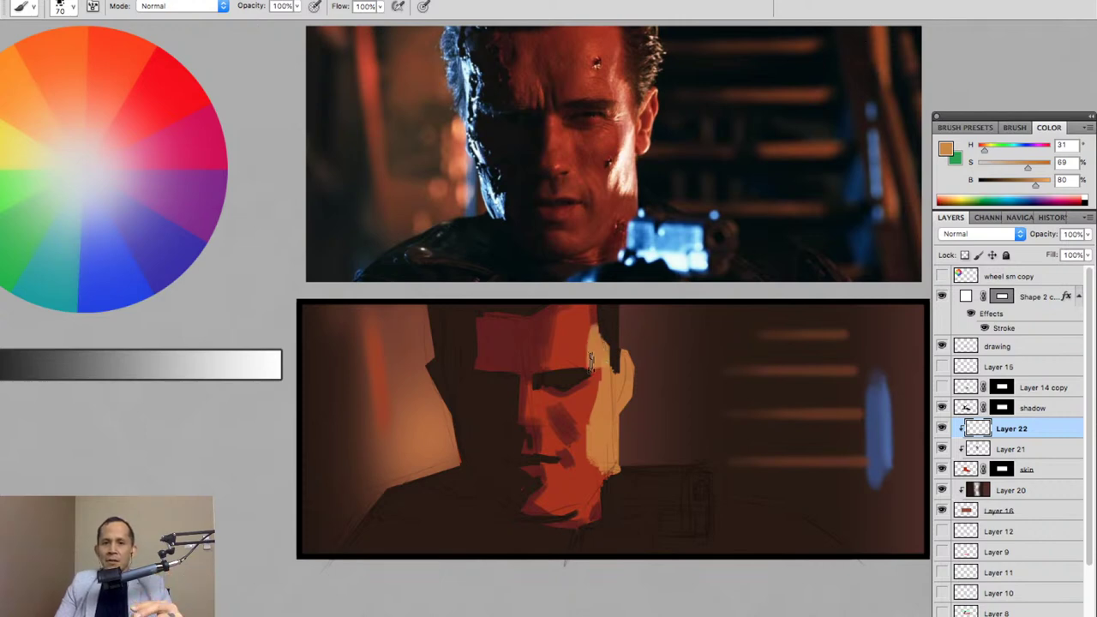
{"action": "mouse_move", "coordinate": [594, 347]}
{"action": "left_mouse_down"}
{"action": "mouse_move", "coordinate": [598, 311]}
{"action": "mouse_move", "coordinate": [600, 339]}
{"action": "left_mouse_up"}
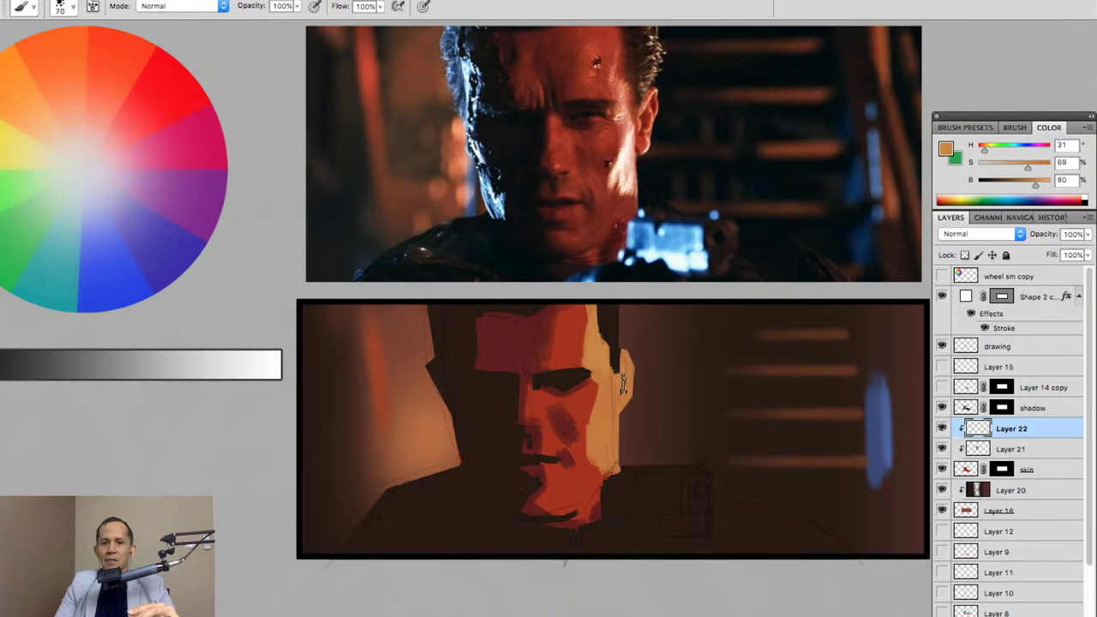
{"action": "left_click_drag", "start_coordinate": [600, 454], "coordinate": [605, 476]}
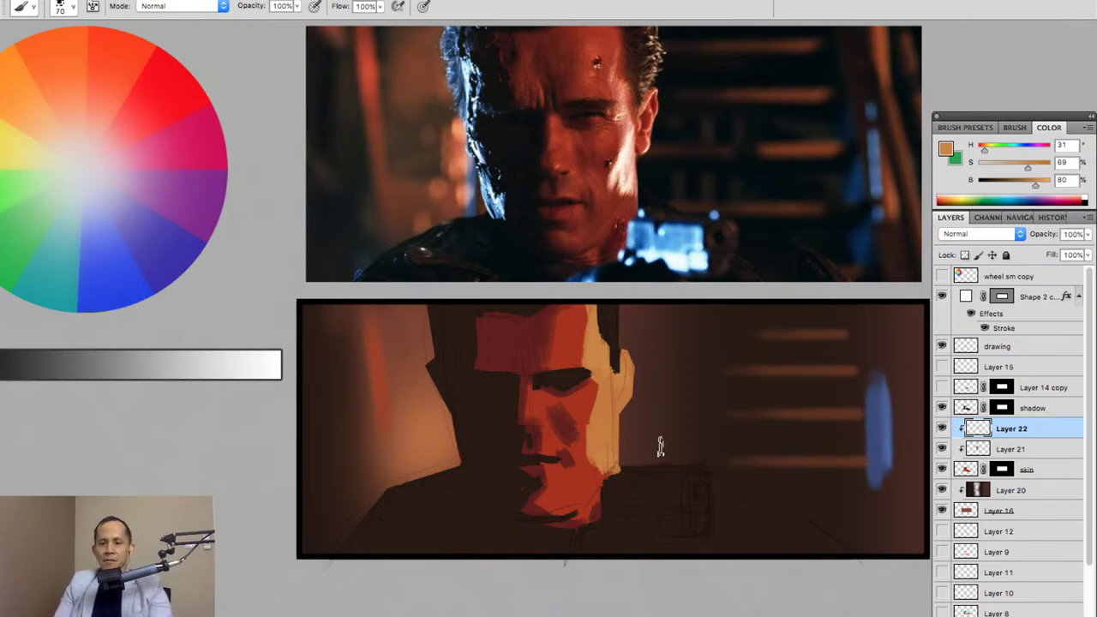
Shift the light orange layer toward red with Hue/Saturation, using Hue -17, Saturation +17 and Lightness -8.
{"action": "key", "text": "ctrl+u"}
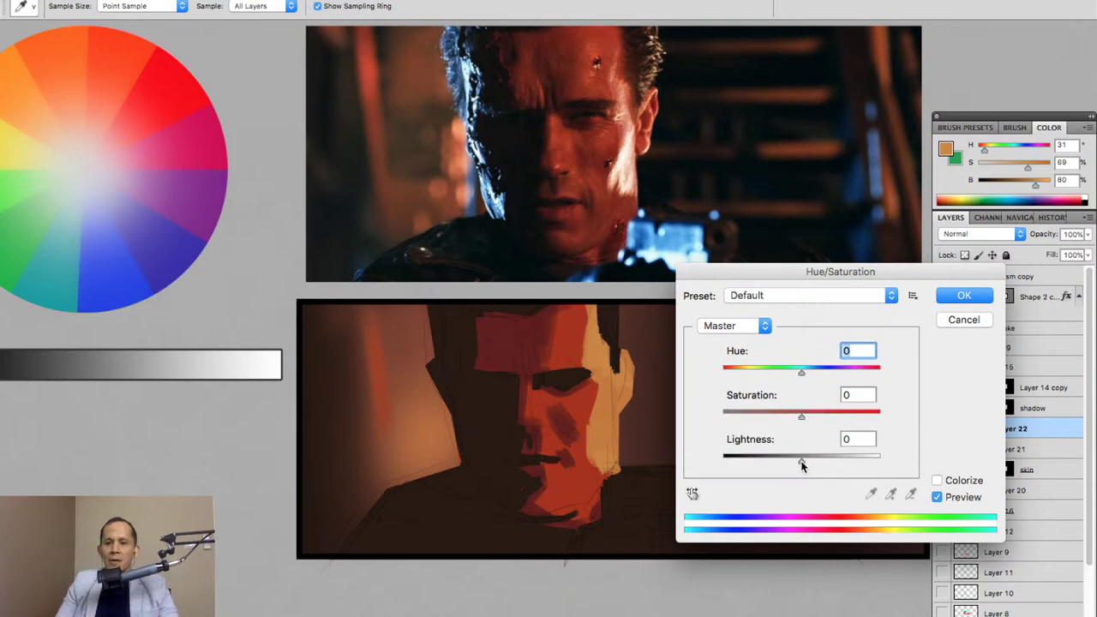
{"action": "left_click_drag", "start_coordinate": [801, 461], "coordinate": [794, 461]}
{"action": "left_click_drag", "start_coordinate": [804, 417], "coordinate": [817, 416]}
{"action": "left_click_drag", "start_coordinate": [802, 371], "coordinate": [787, 367]}
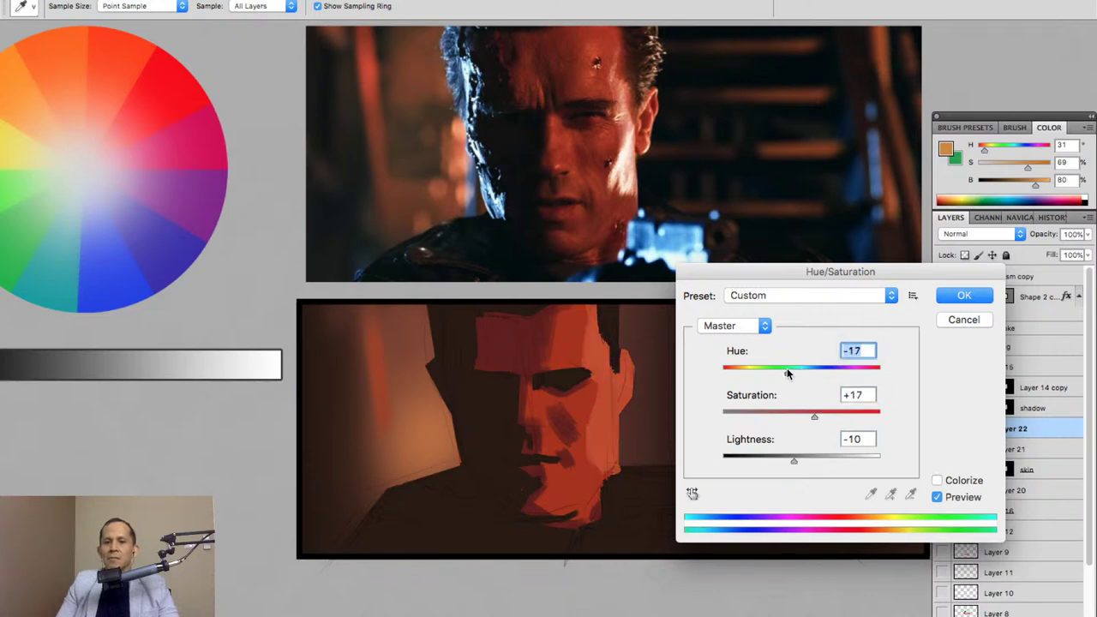
{"action": "left_click_drag", "start_coordinate": [794, 461], "coordinate": [794, 460]}
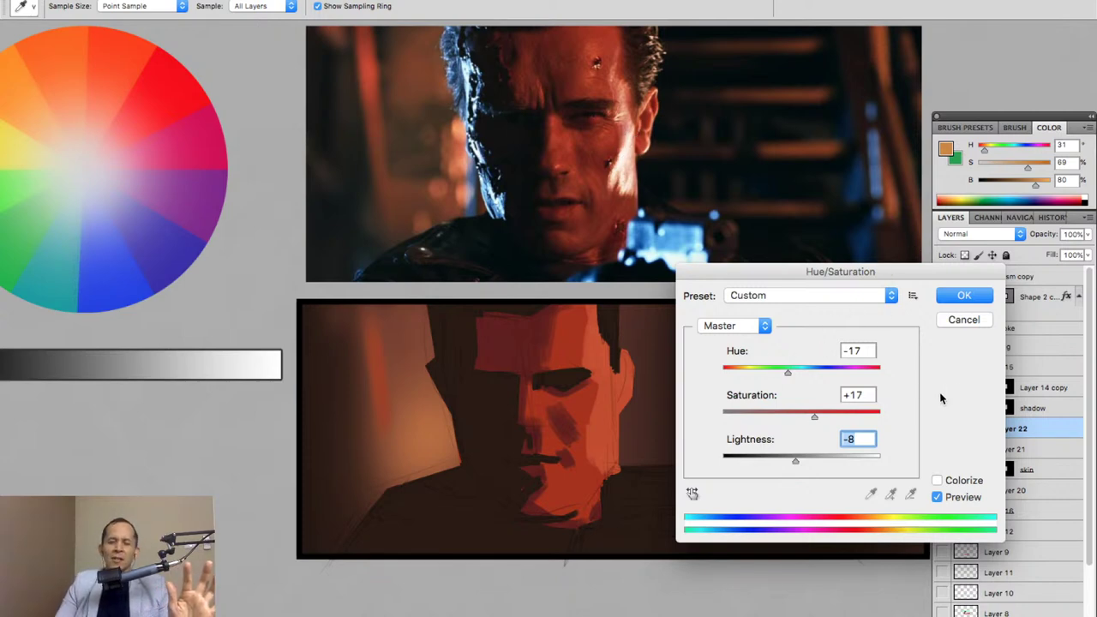
{"action": "left_click", "coordinate": [951, 299]}
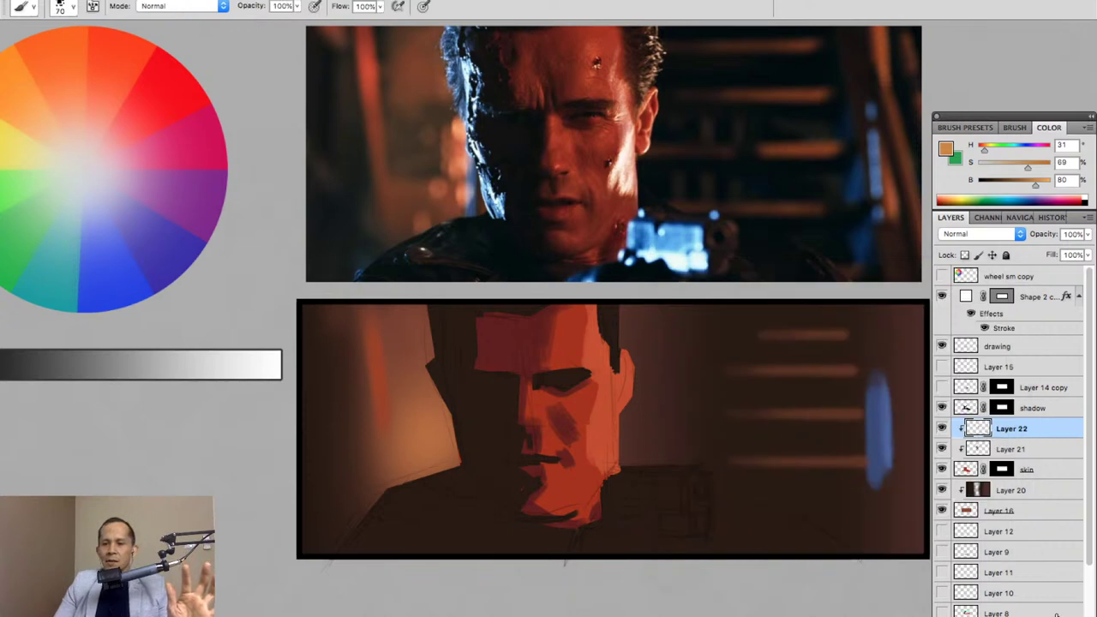
Add another clipped layer above the orange and mix a pale pink of H 13, S 18, B 90 from the cheek color.
{"action": "key", "text": "ctrl+shift+alt+n"}
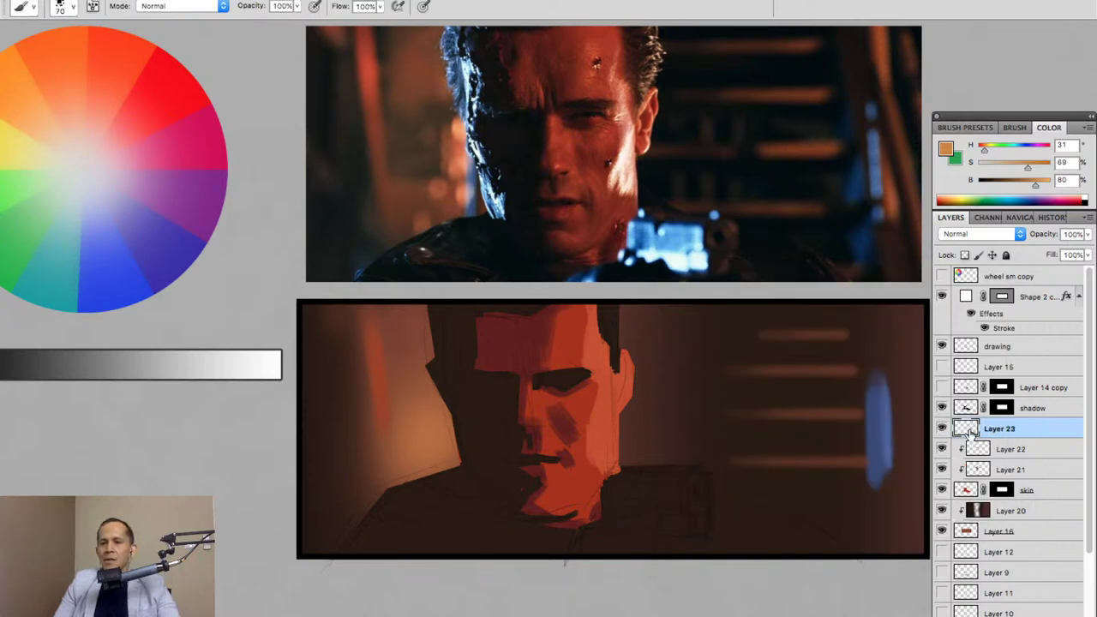
{"action": "left_click", "coordinate": [1047, 437], "text": "alt"}
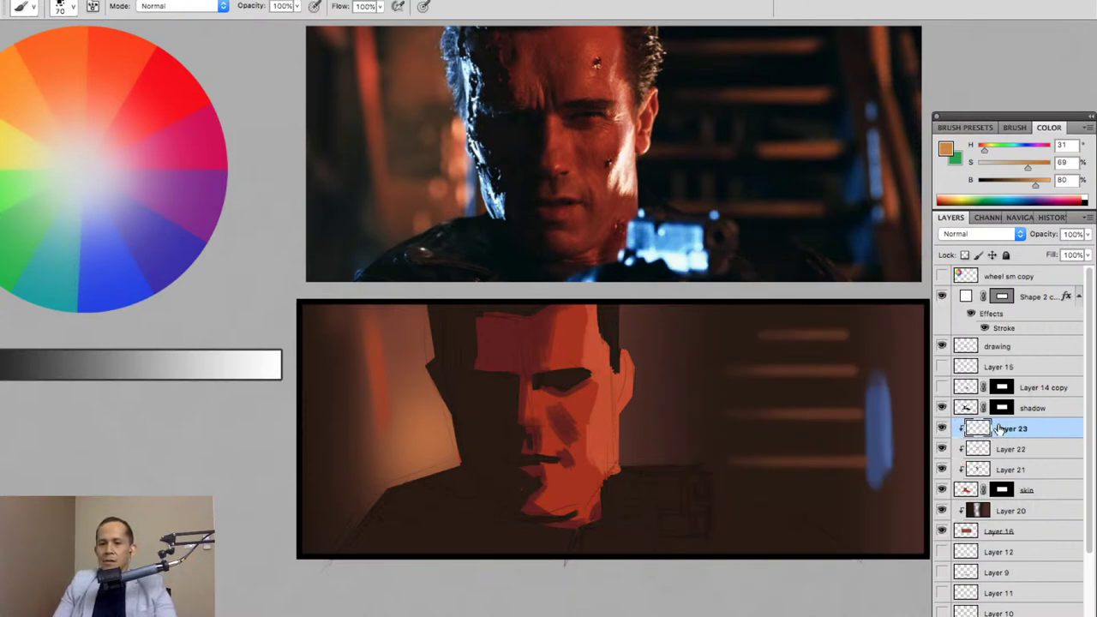
{"action": "left_click", "coordinate": [604, 417], "text": "alt"}
{"action": "left_click", "coordinate": [1044, 183]}
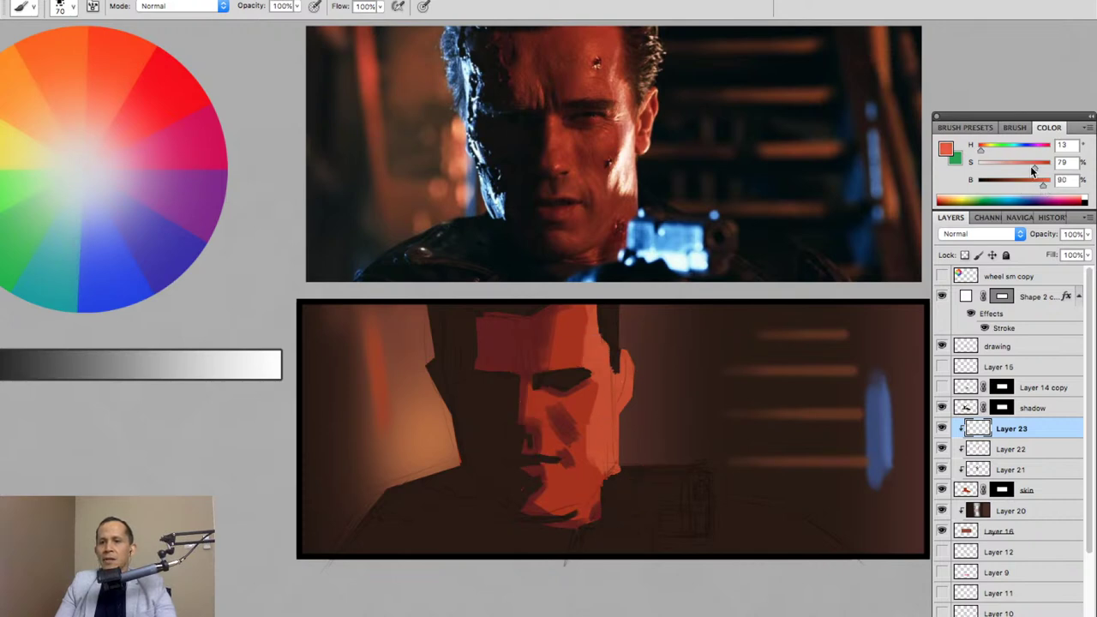
{"action": "left_click_drag", "start_coordinate": [994, 171], "coordinate": [991, 169]}
Paint the pale pink highlight on the outer cheek beside the eye and along the ear, reducing the brush to about 20 px.
{"action": "key", "text": "bracketleft"}
{"action": "key", "text": "bracketleft"}
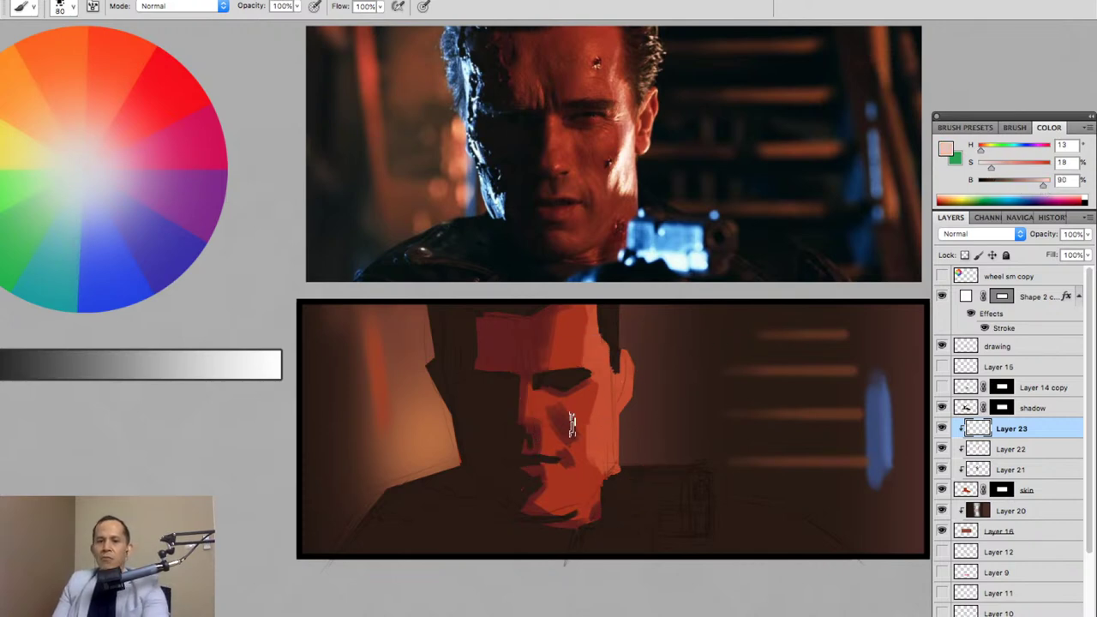
{"action": "key", "text": "bracketleft"}
{"action": "key", "text": "bracketleft"}
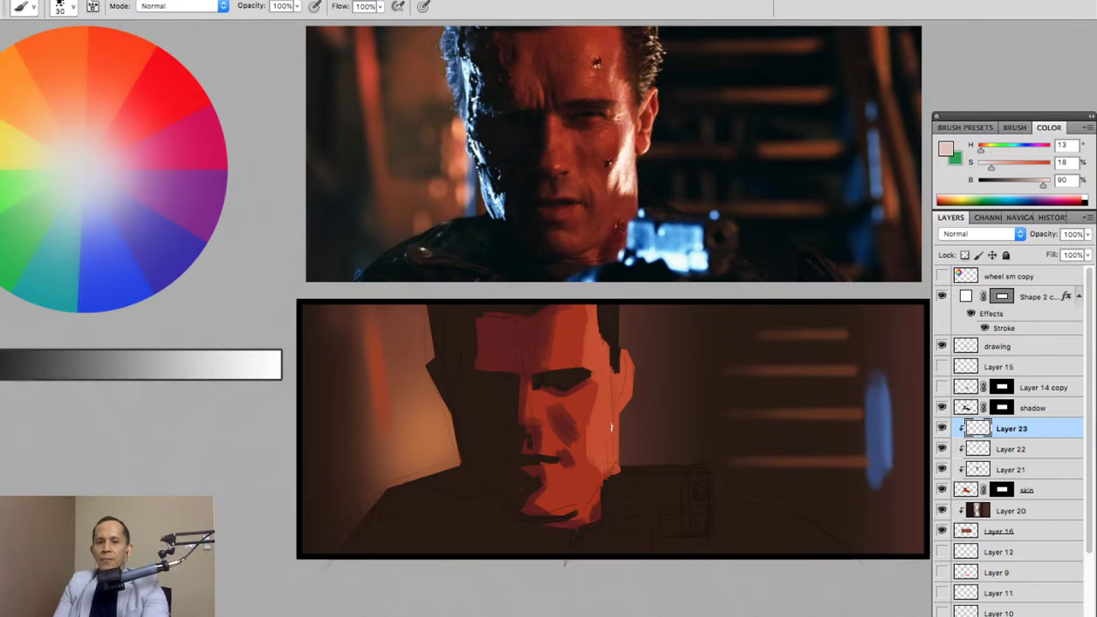
{"action": "key", "text": "bracketright"}
{"action": "mouse_move", "coordinate": [609, 401]}
{"action": "left_mouse_down"}
{"action": "mouse_move", "coordinate": [596, 429]}
{"action": "mouse_move", "coordinate": [601, 461]}
{"action": "mouse_move", "coordinate": [595, 452]}
{"action": "mouse_move", "coordinate": [607, 441]}
{"action": "mouse_move", "coordinate": [610, 463]}
{"action": "mouse_move", "coordinate": [607, 367]}
{"action": "mouse_move", "coordinate": [608, 400]}
{"action": "left_mouse_up"}
{"action": "key", "text": "bracketleft"}
{"action": "key", "text": "bracketleft"}
{"action": "key", "text": "bracketleft"}
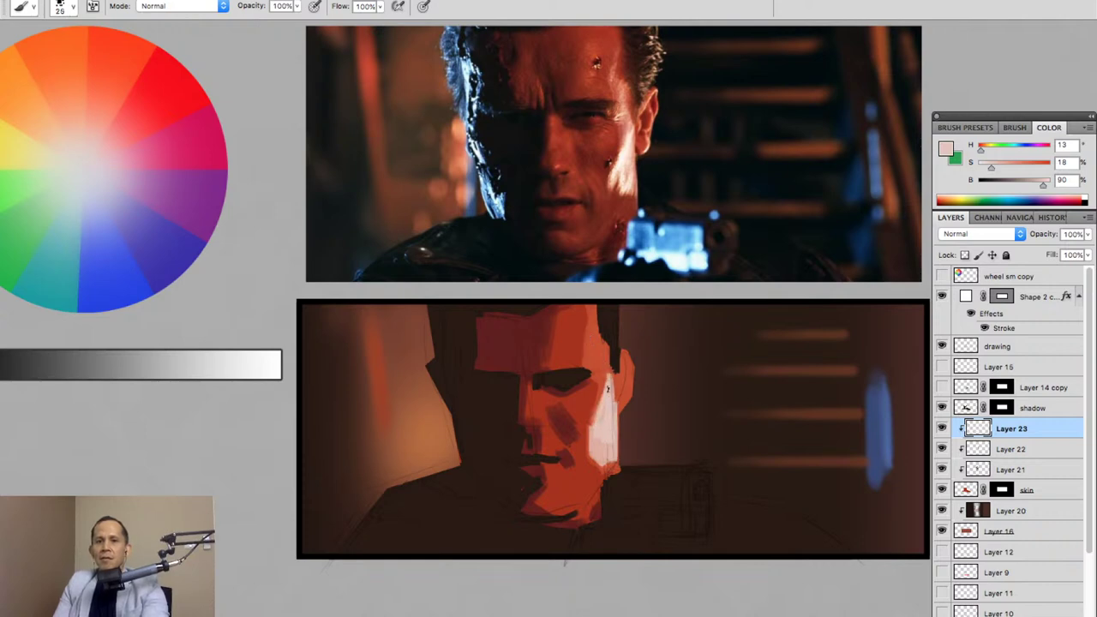
{"action": "key", "text": "bracketright"}
{"action": "key", "text": "bracketright"}
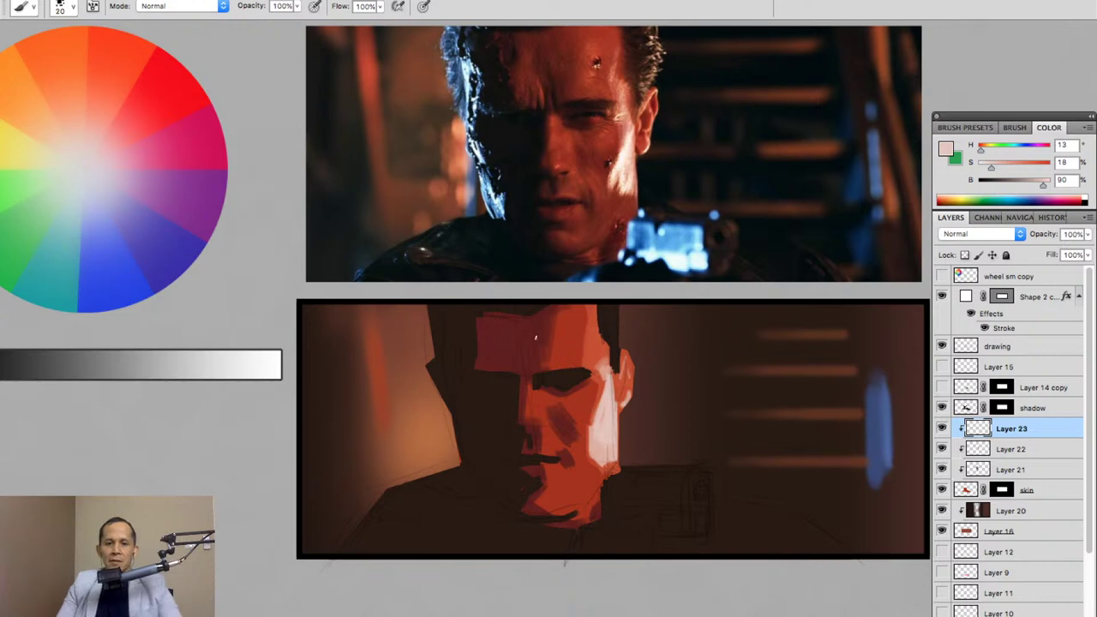
Clean up the lower edge of the pale cheek highlight and the orange beneath it with the eraser and a 20 px brush.
{"action": "key", "text": "e"}
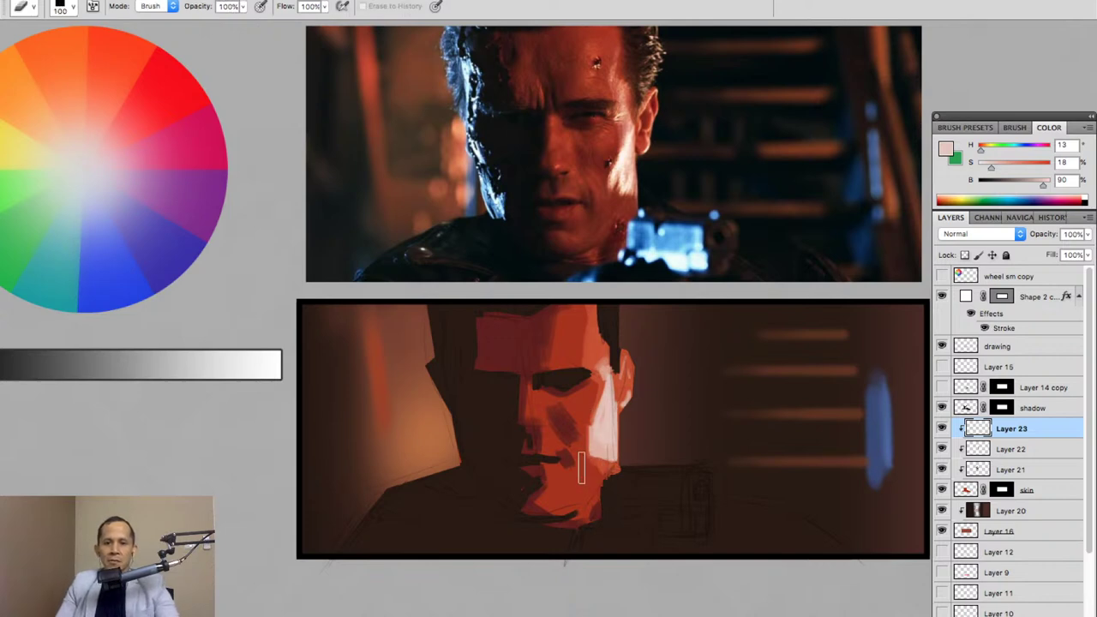
{"action": "key", "text": "b"}
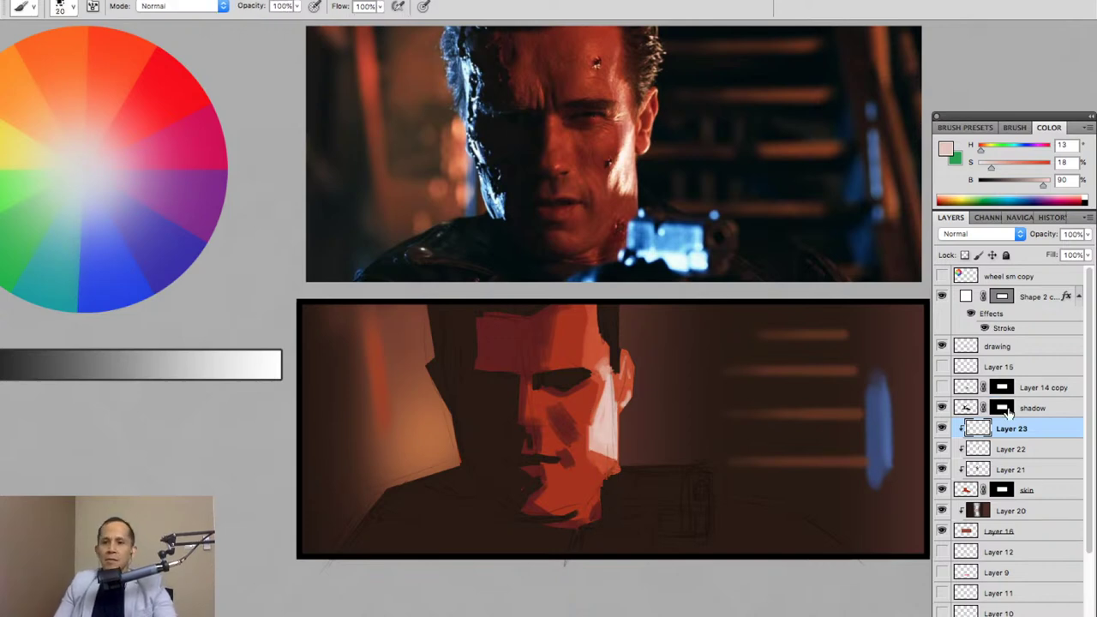
{"action": "left_click", "coordinate": [942, 450]}
{"action": "left_click", "coordinate": [942, 449]}
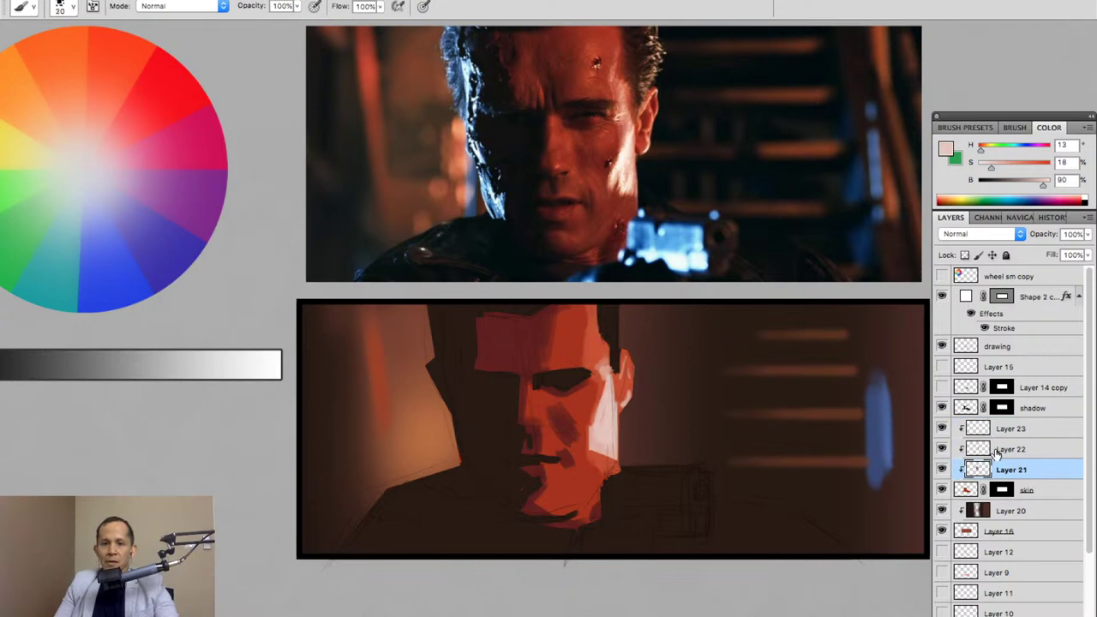
{"action": "left_click", "coordinate": [1011, 449]}
{"action": "key", "text": "e"}
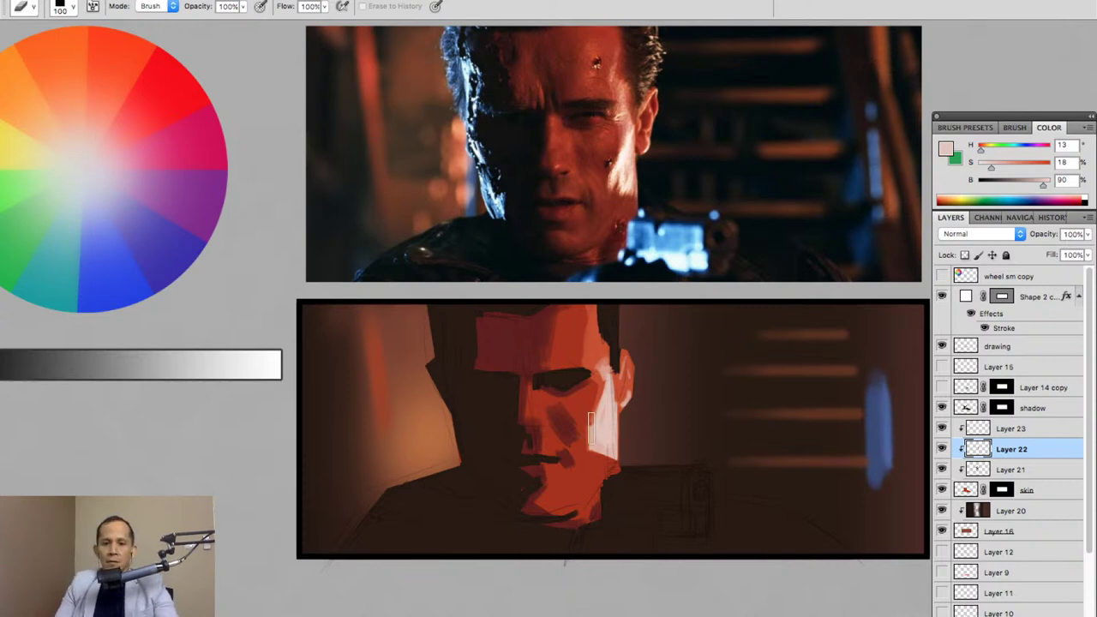
{"action": "key", "text": "b"}
{"action": "left_click", "coordinate": [997, 431]}
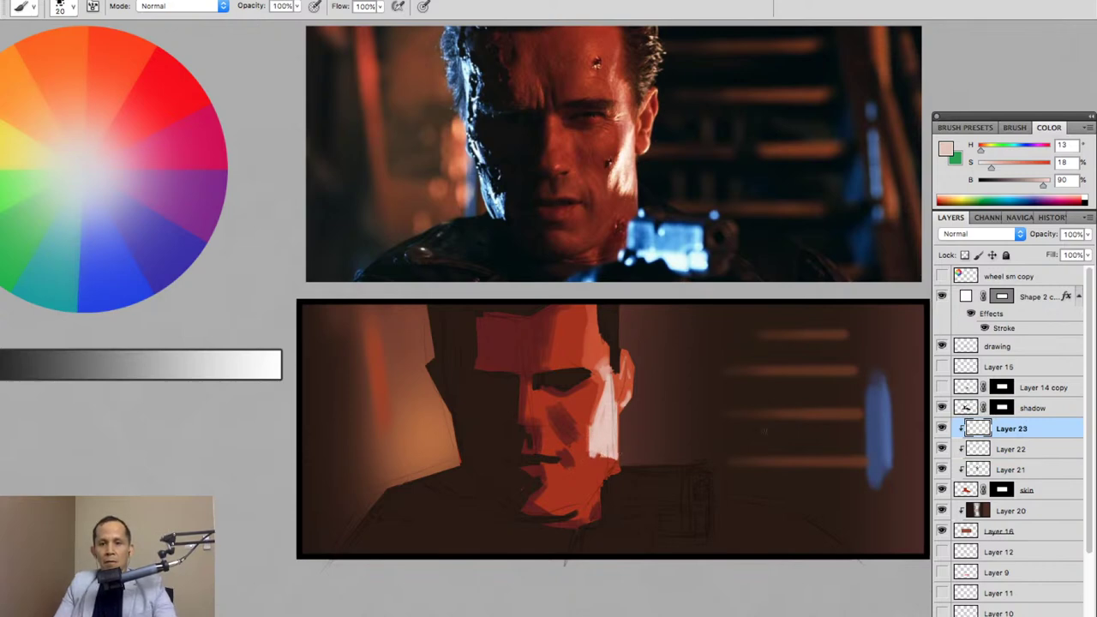
Hide the highlight layer temporarily and sample the orange beneath it on the cheek with the orange layer active.
{"action": "left_click", "coordinate": [986, 450]}
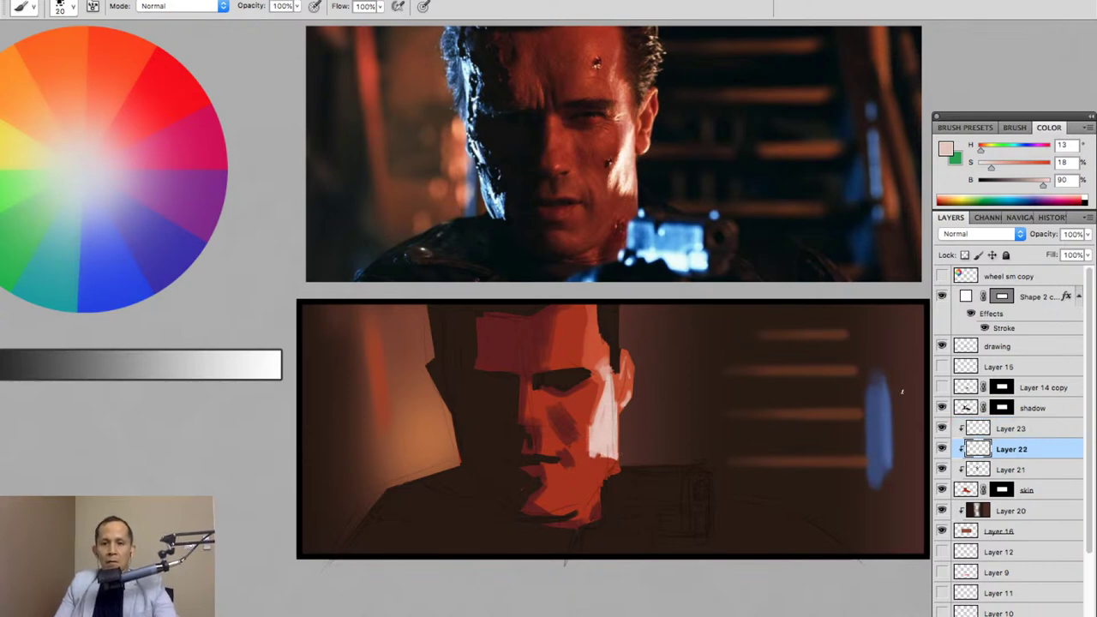
{"action": "left_click", "coordinate": [943, 429]}
{"action": "left_click", "coordinate": [608, 436], "text": "alt"}
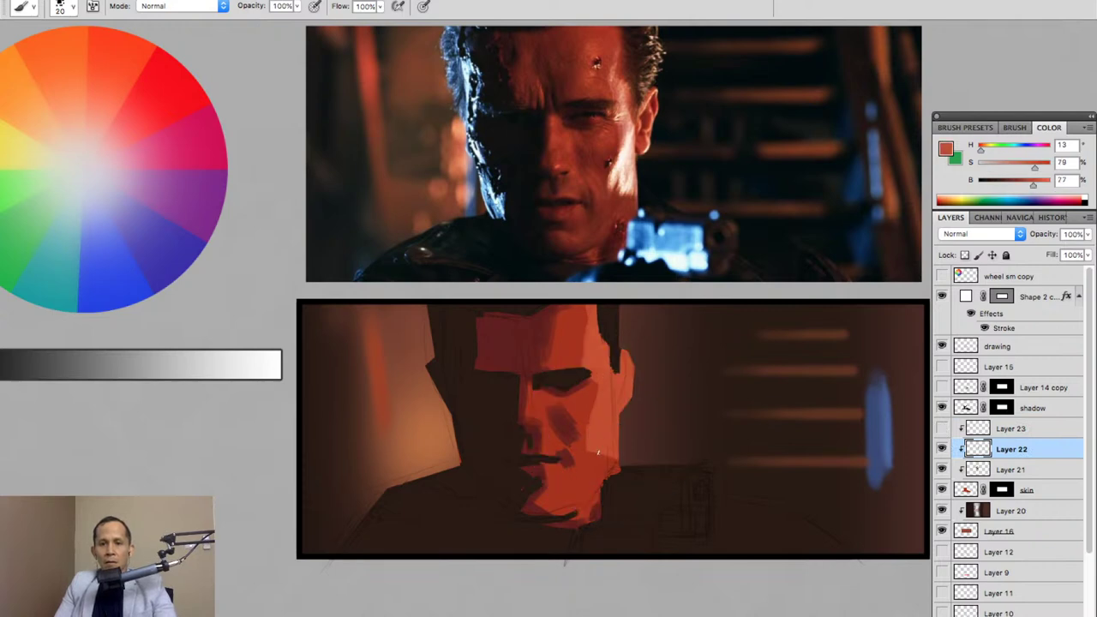
{"action": "left_click", "coordinate": [942, 429]}
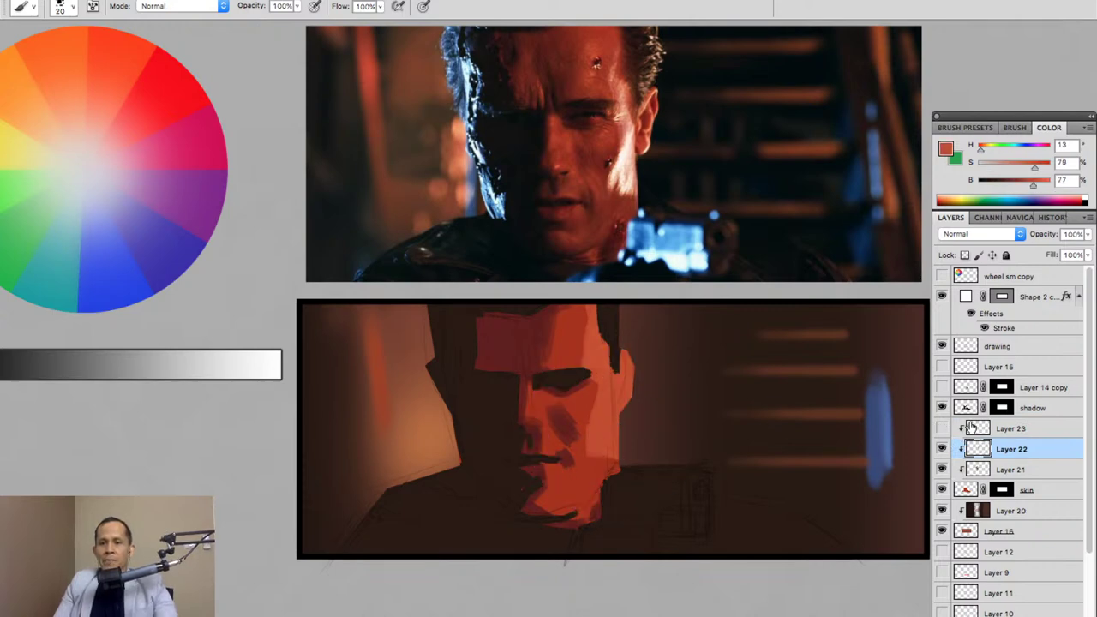
Warm the pale highlight layer with Hue/Saturation, using Hue -4 and Saturation +29.
{"action": "left_click", "coordinate": [1003, 429]}
{"action": "key", "text": "ctrl+u"}
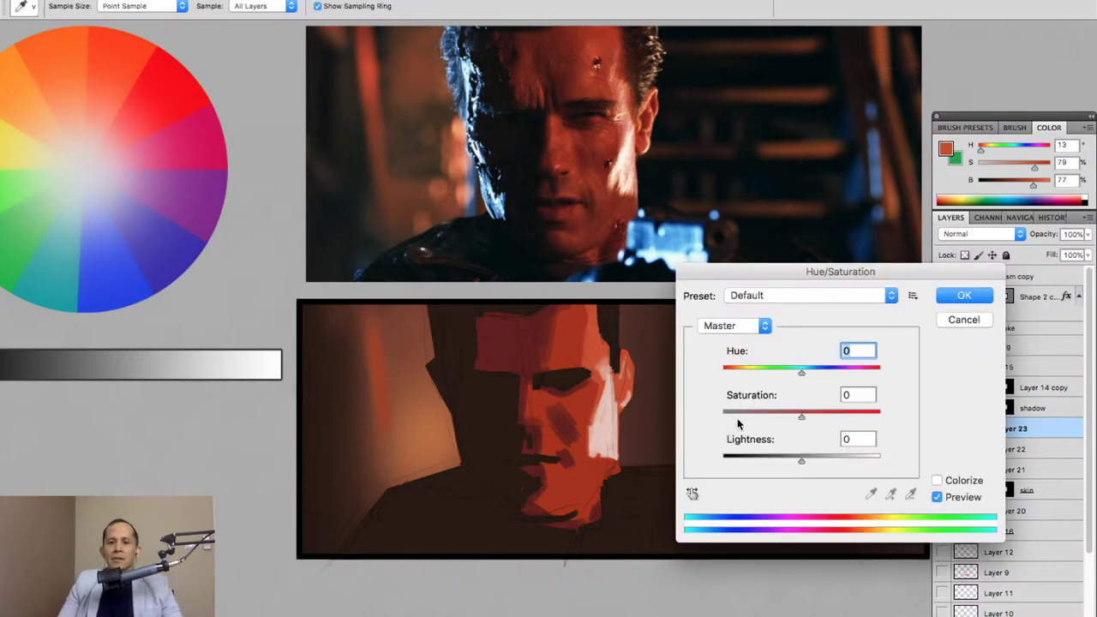
{"action": "mouse_move", "coordinate": [802, 463]}
{"action": "left_mouse_down"}
{"action": "mouse_move", "coordinate": [812, 459]}
{"action": "mouse_move", "coordinate": [791, 461]}
{"action": "mouse_move", "coordinate": [801, 462]}
{"action": "left_mouse_up"}
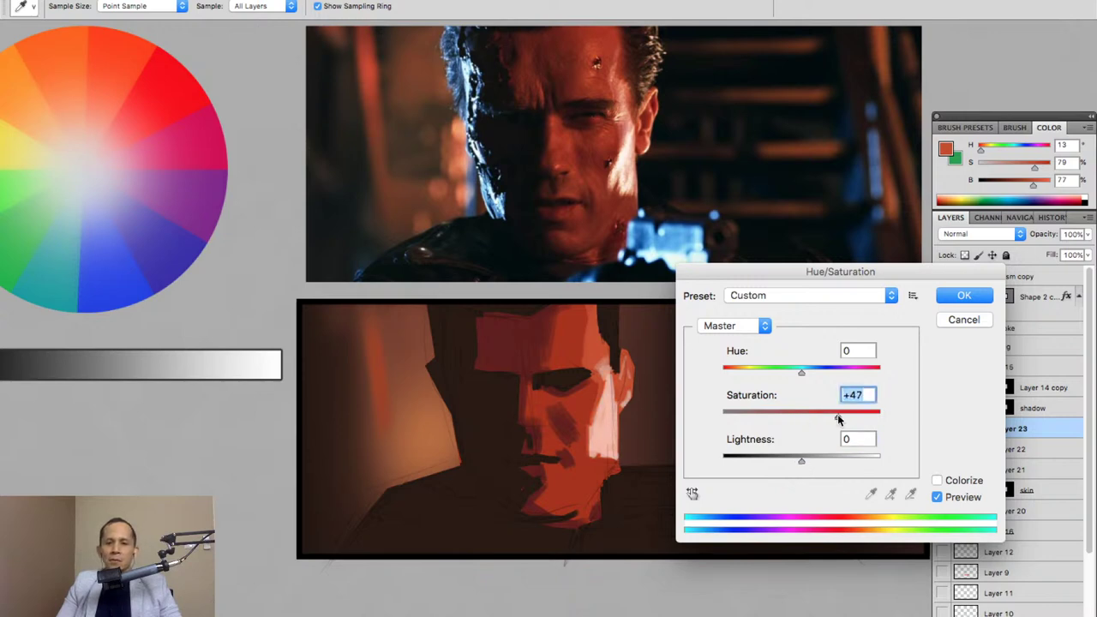
{"action": "left_click_drag", "start_coordinate": [828, 420], "coordinate": [824, 416]}
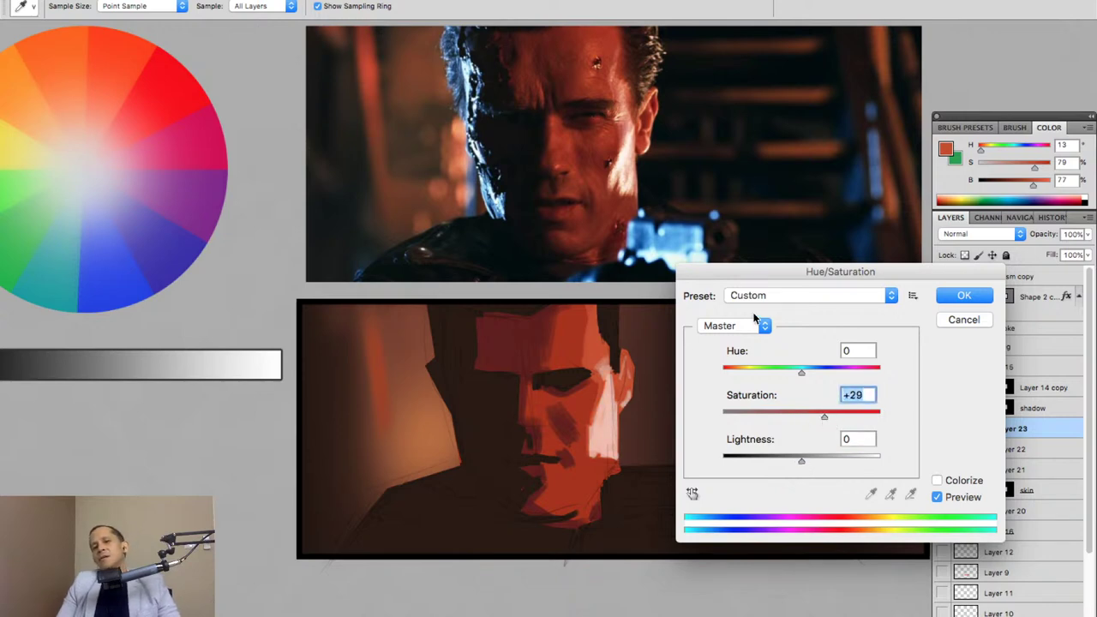
{"action": "mouse_move", "coordinate": [801, 371]}
{"action": "left_mouse_down"}
{"action": "mouse_move", "coordinate": [815, 373]}
{"action": "mouse_move", "coordinate": [782, 378]}
{"action": "mouse_move", "coordinate": [799, 375]}
{"action": "left_mouse_up"}
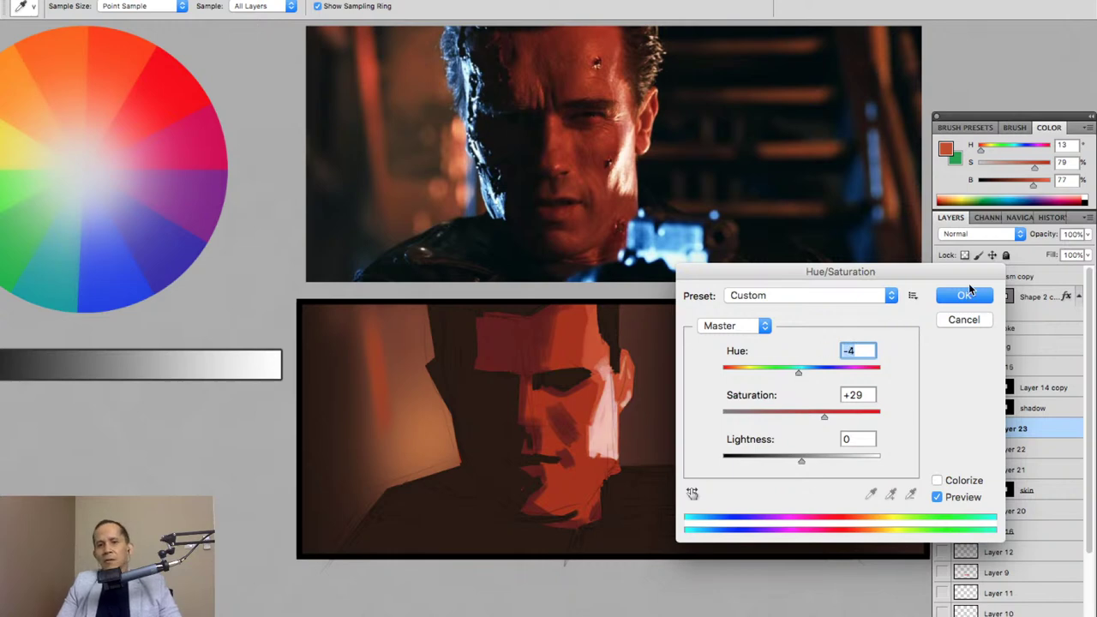
{"action": "left_click", "coordinate": [971, 295]}
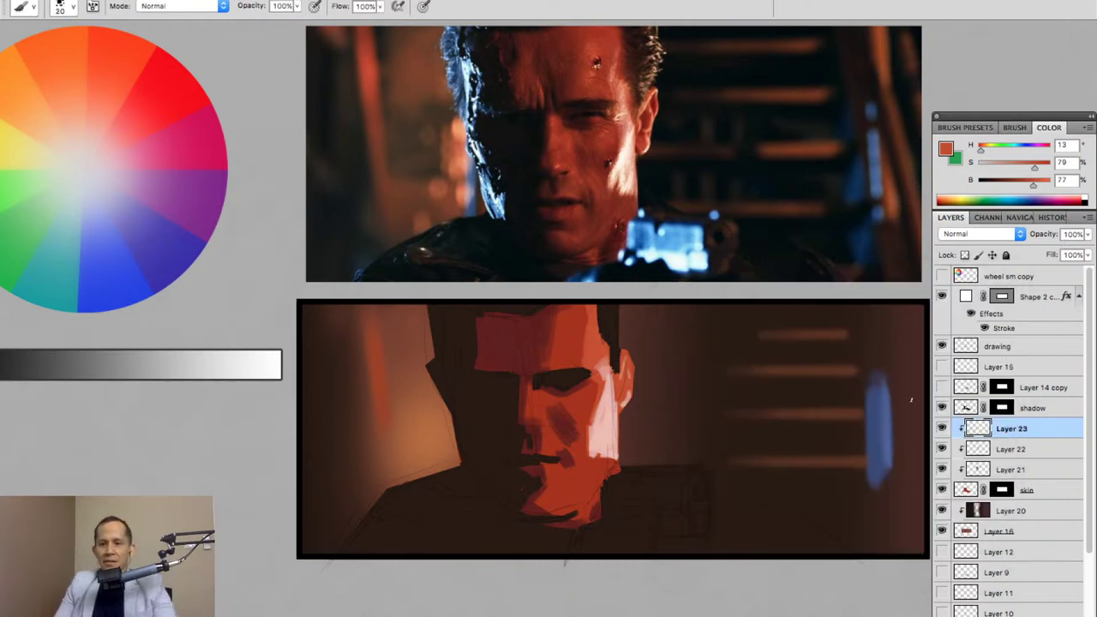
Paint lighter orange strokes (H 14, S 78, B 79) over the lit forehead on Layer 22 with a brush of about 35 to 50 px.
{"action": "key", "text": "z"}
{"action": "left_click", "coordinate": [644, 416], "text": "alt"}
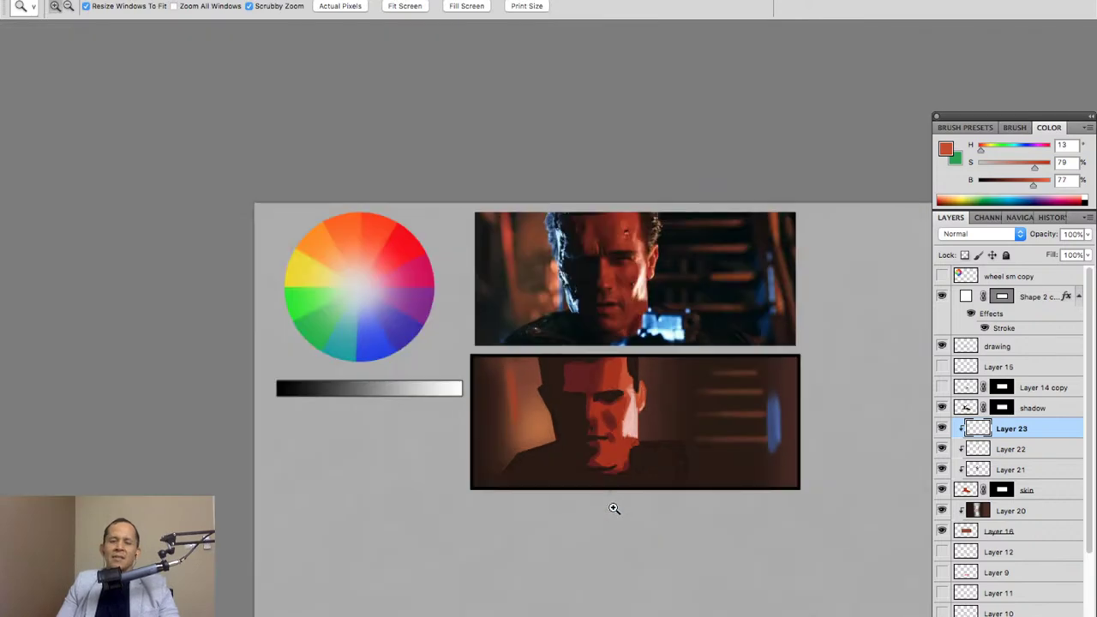
{"action": "key", "text": "ctrl+plus"}
{"action": "key", "text": "ctrl+plus"}
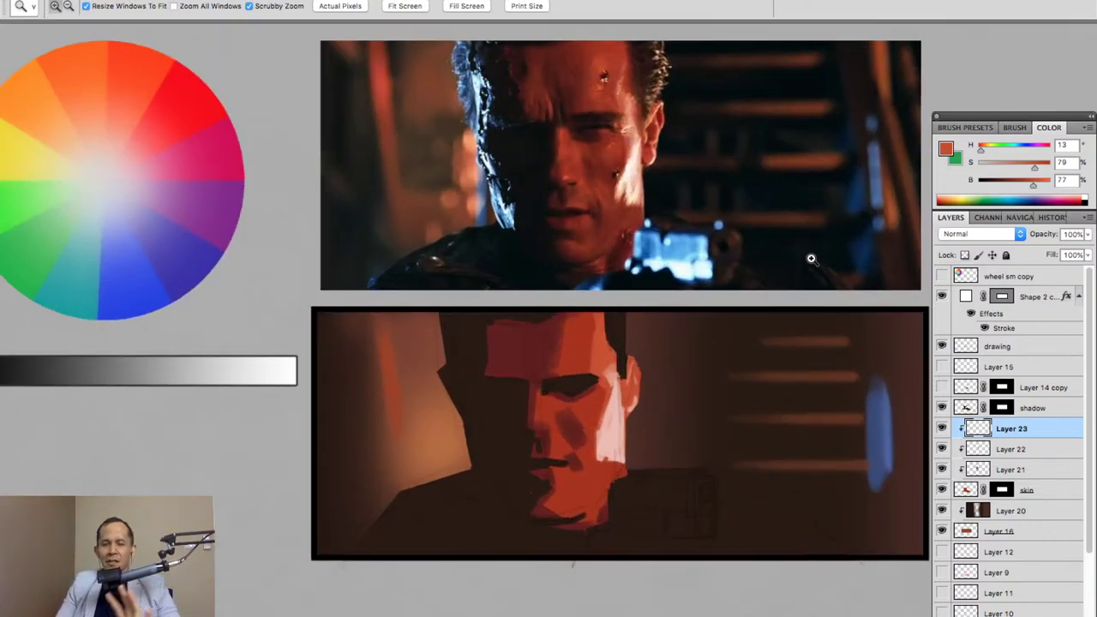
{"action": "key", "text": "k"}
{"action": "left_click", "coordinate": [985, 451]}
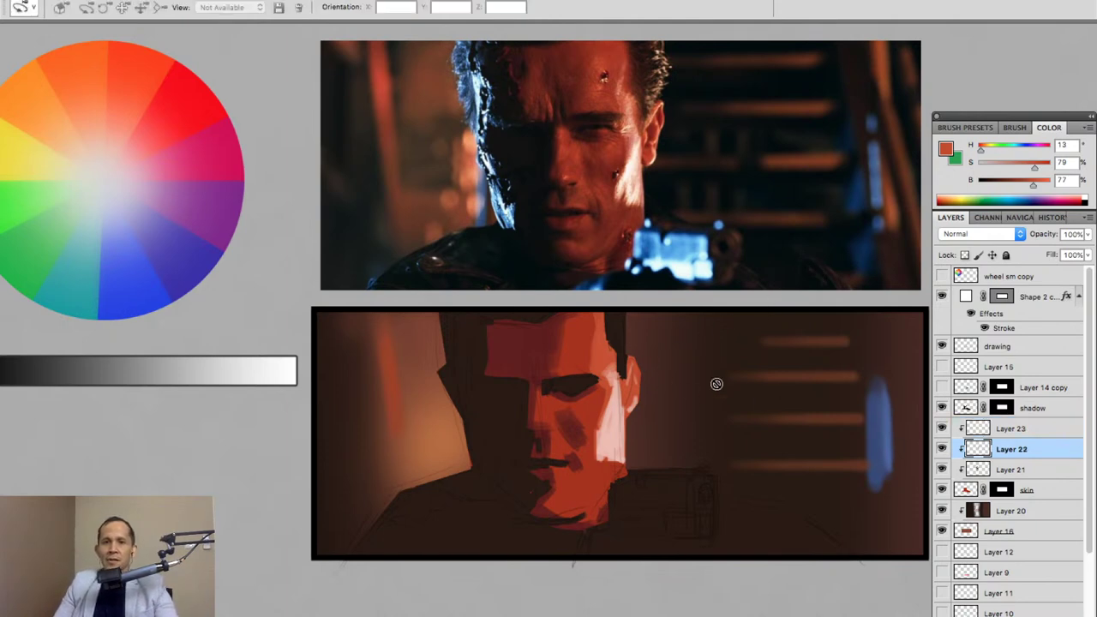
{"action": "key", "text": "b"}
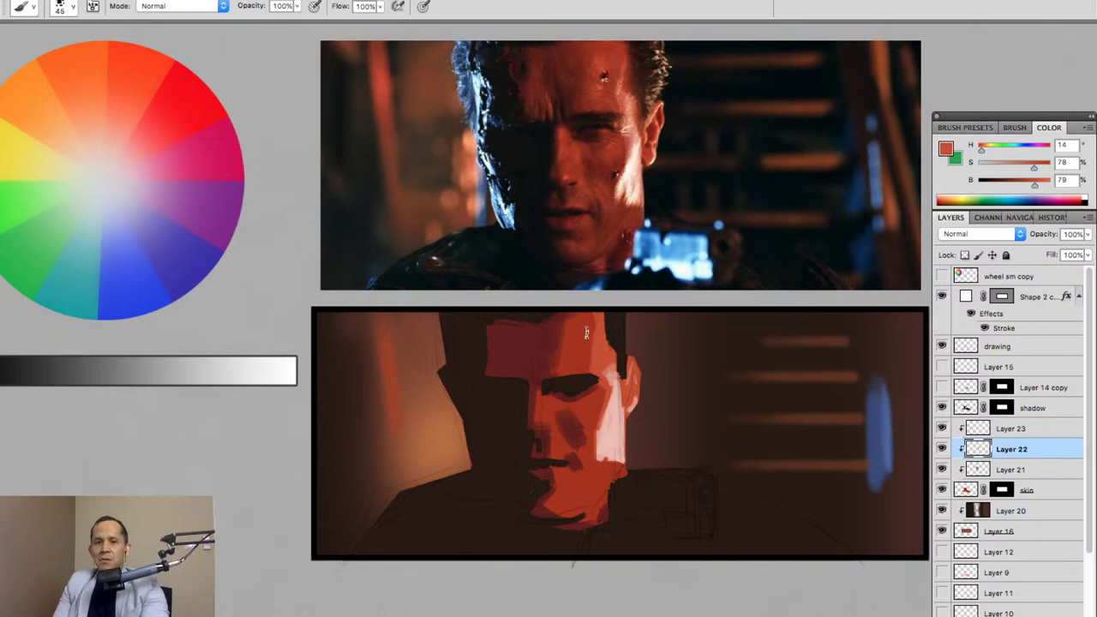
{"action": "key", "text": "bracketright"}
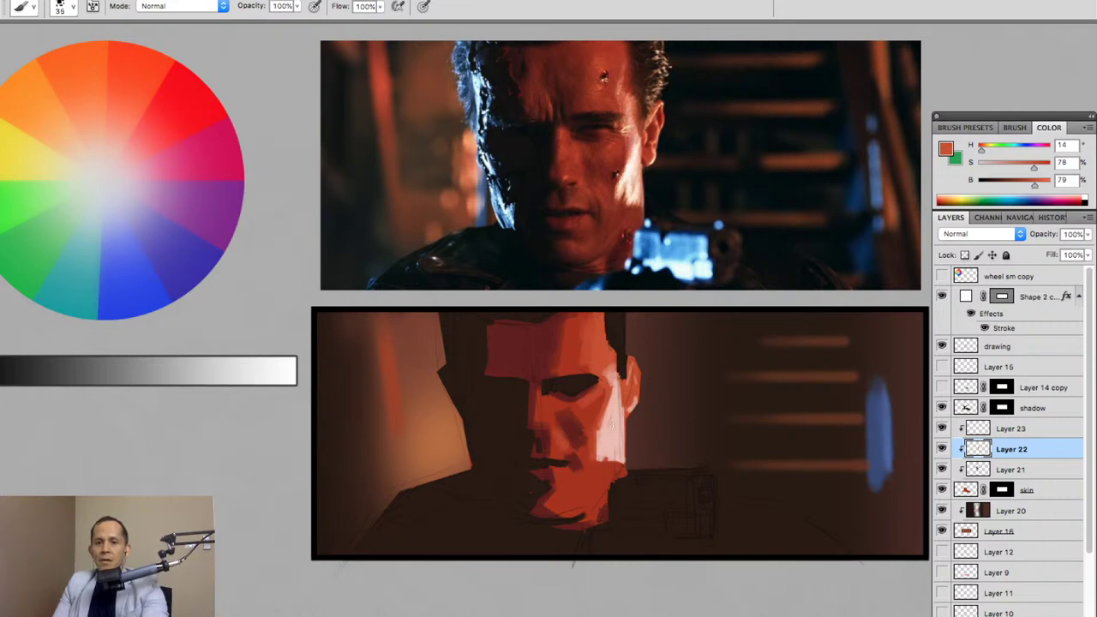
{"action": "left_click_drag", "start_coordinate": [635, 367], "coordinate": [630, 313]}
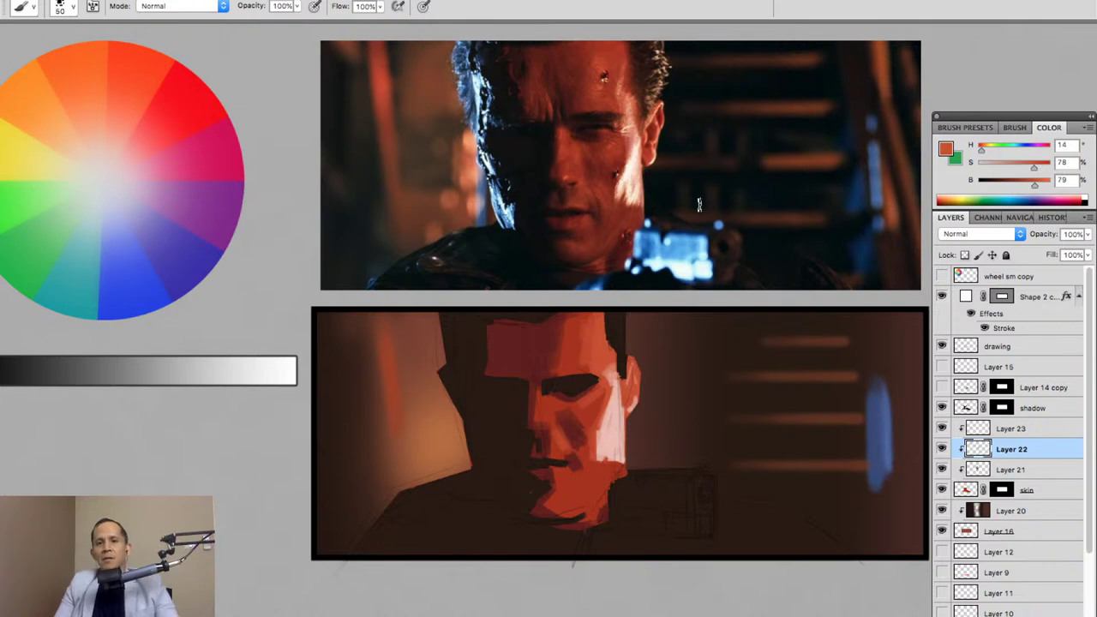
Trim the dark red cheek and mouth shadows on Layer 21 with the eraser reduced to about 30 px.
{"action": "left_click", "coordinate": [981, 470]}
{"action": "key", "text": "e"}
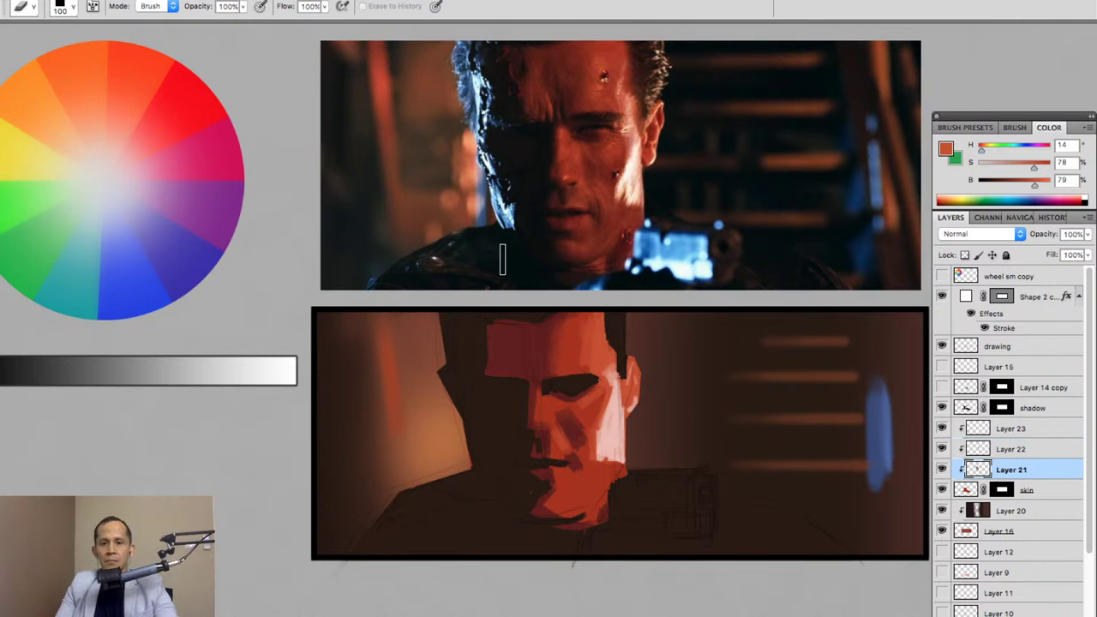
{"action": "key", "text": "bracketleft"}
{"action": "key", "text": "bracketleft"}
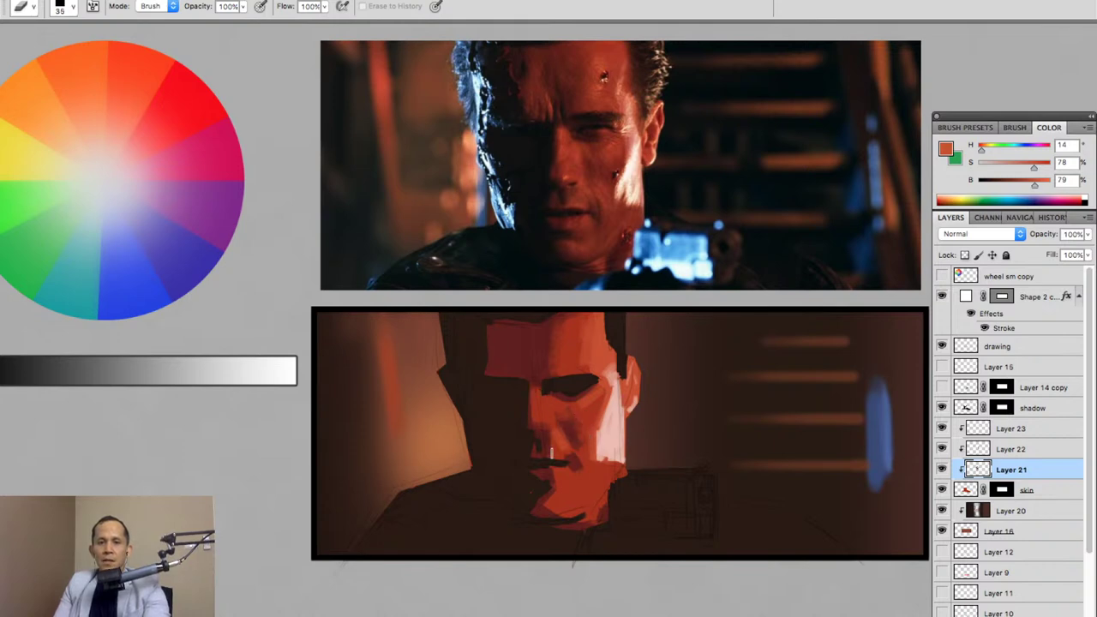
{"action": "left_click_drag", "start_coordinate": [583, 465], "coordinate": [539, 519]}
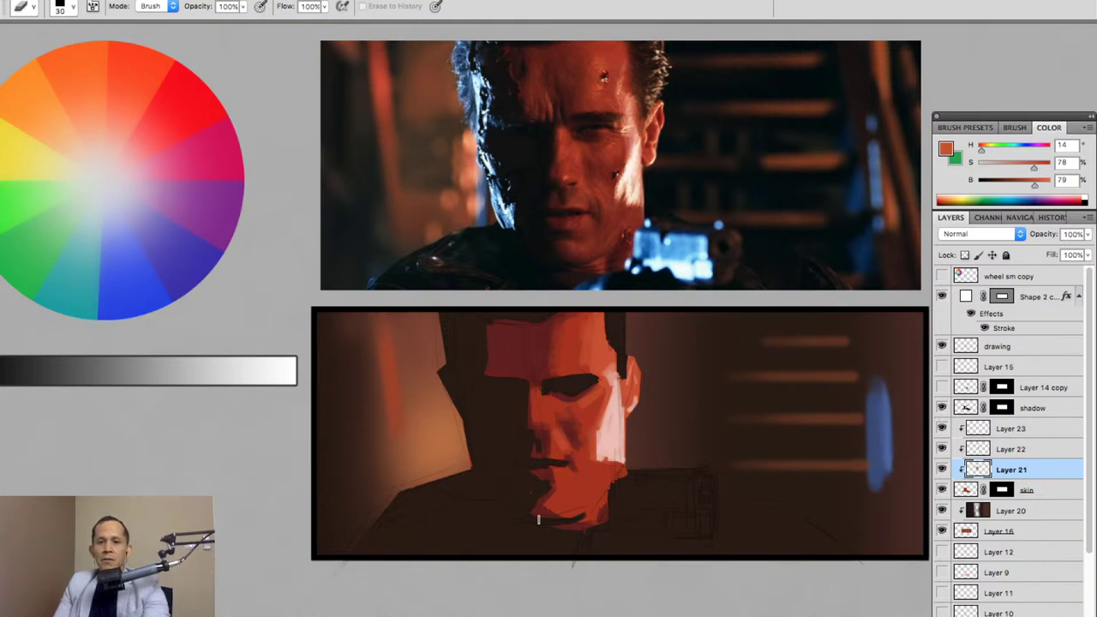
Sample the dark red shadow colour and paint darker planes on the chin and lower face with the brush enlarged to 80 px.
{"action": "key", "text": "b"}
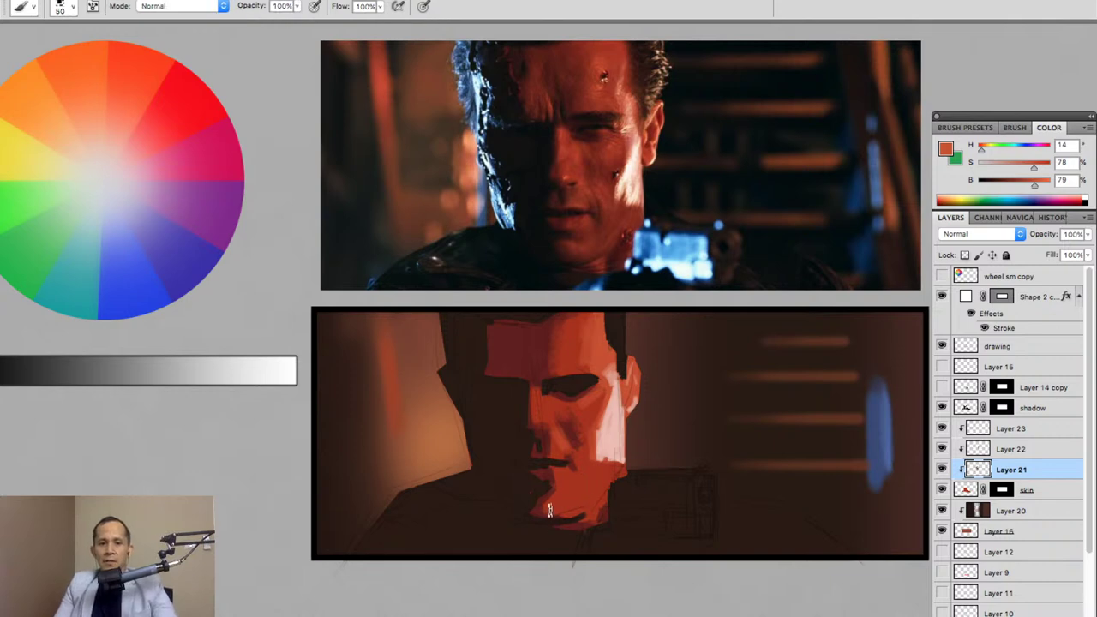
{"action": "left_click", "coordinate": [540, 509], "text": "alt"}
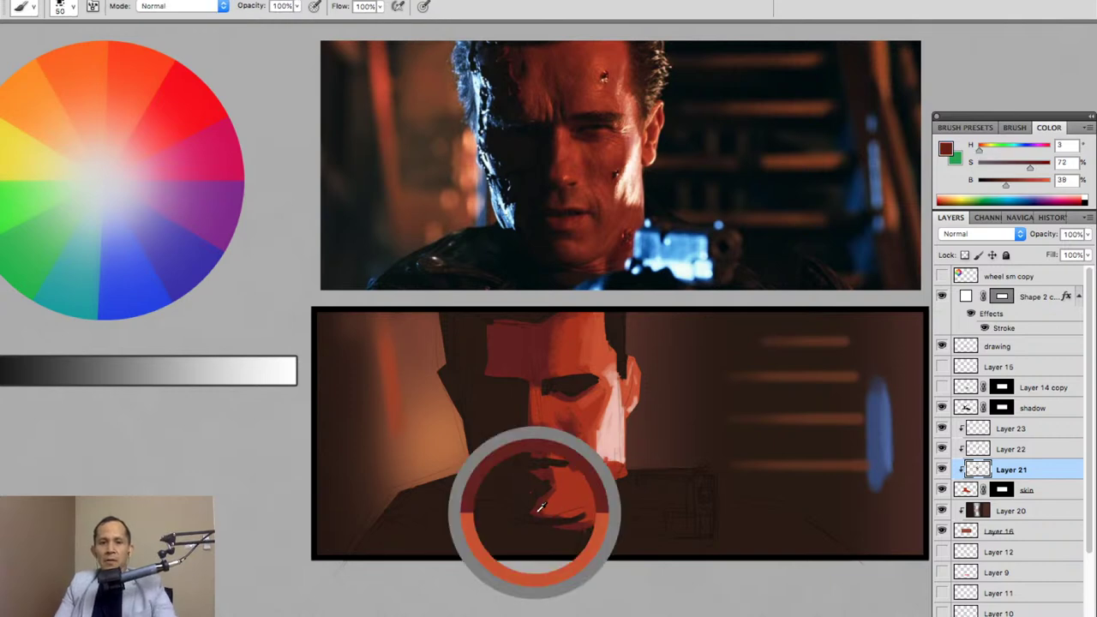
{"action": "left_click", "coordinate": [574, 424], "text": "alt"}
{"action": "key", "text": "bracketright"}
{"action": "key", "text": "bracketright"}
{"action": "key", "text": "bracketright"}
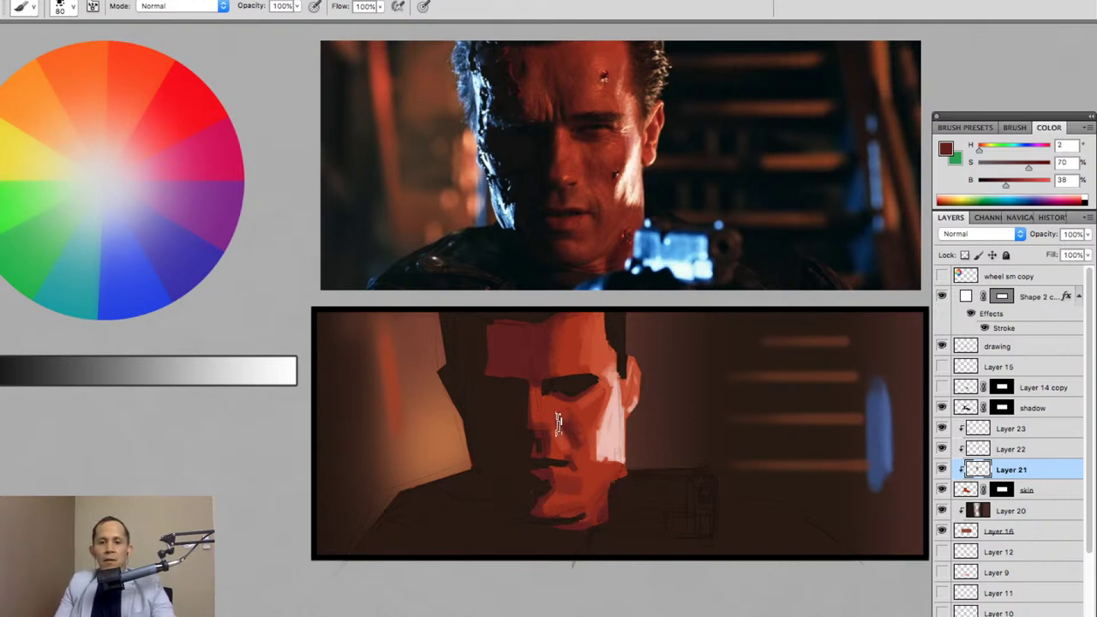
Mix a cooler red (H 0, S 71, B 54) and shade the chin and lower cheek, reducing the brush to 25 px.
{"action": "left_click", "coordinate": [559, 317], "text": "alt"}
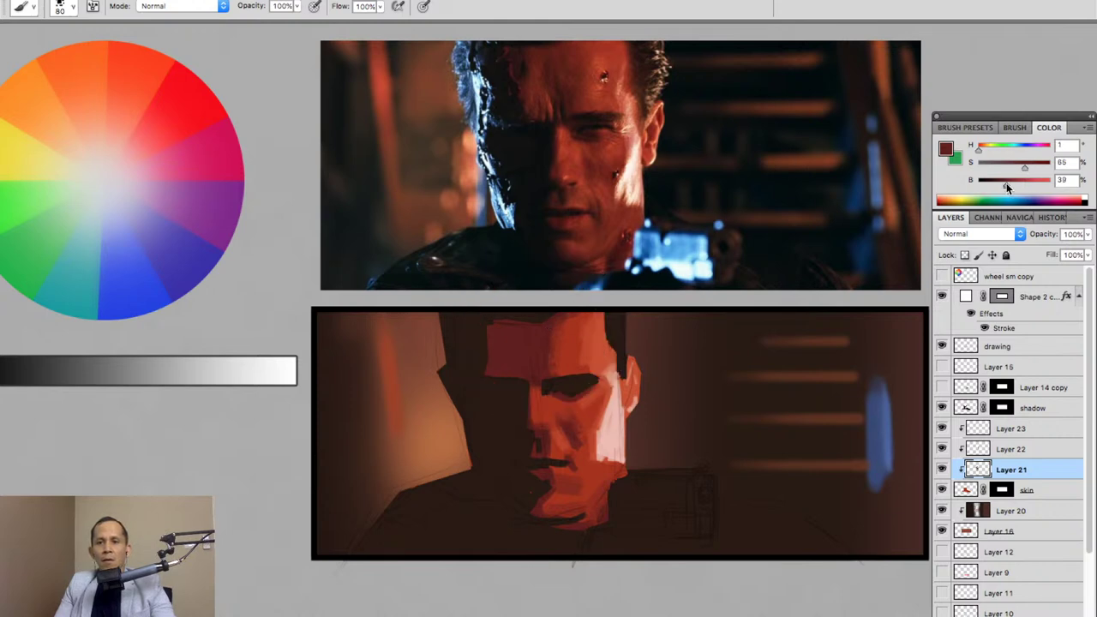
{"action": "left_click_drag", "start_coordinate": [1005, 184], "coordinate": [978, 183]}
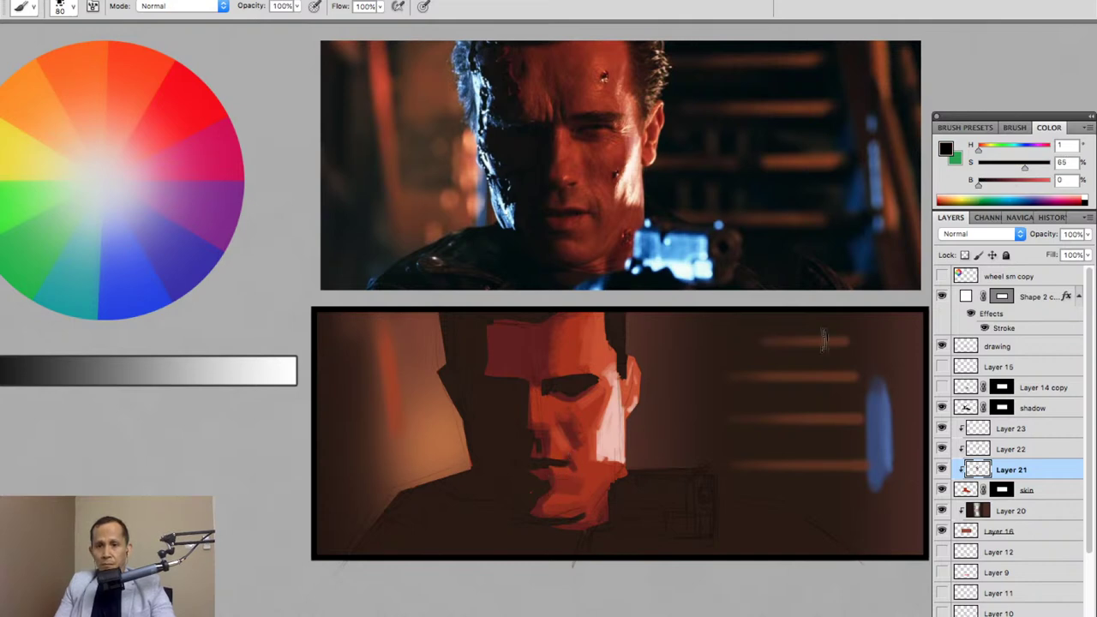
{"action": "left_click", "coordinate": [568, 478], "text": "alt"}
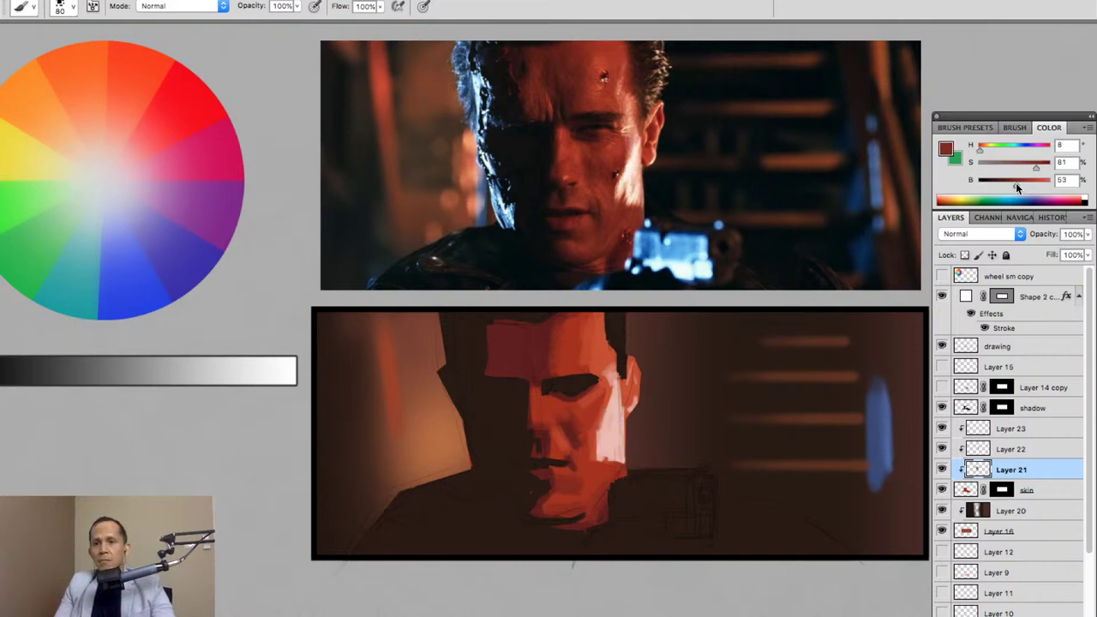
{"action": "left_click_drag", "start_coordinate": [1032, 165], "coordinate": [1028, 165]}
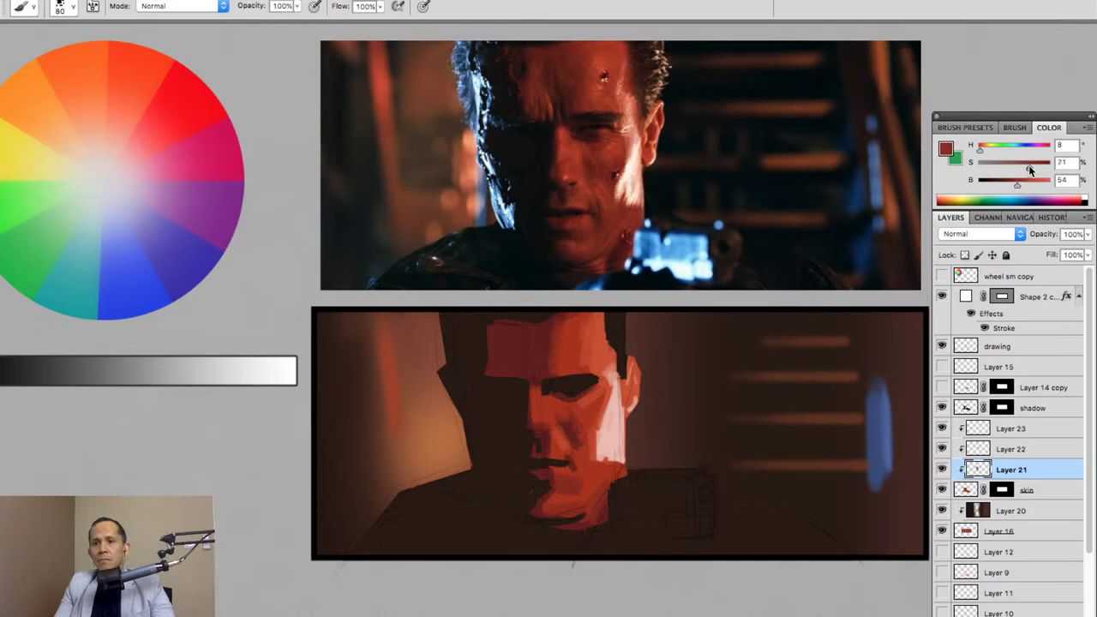
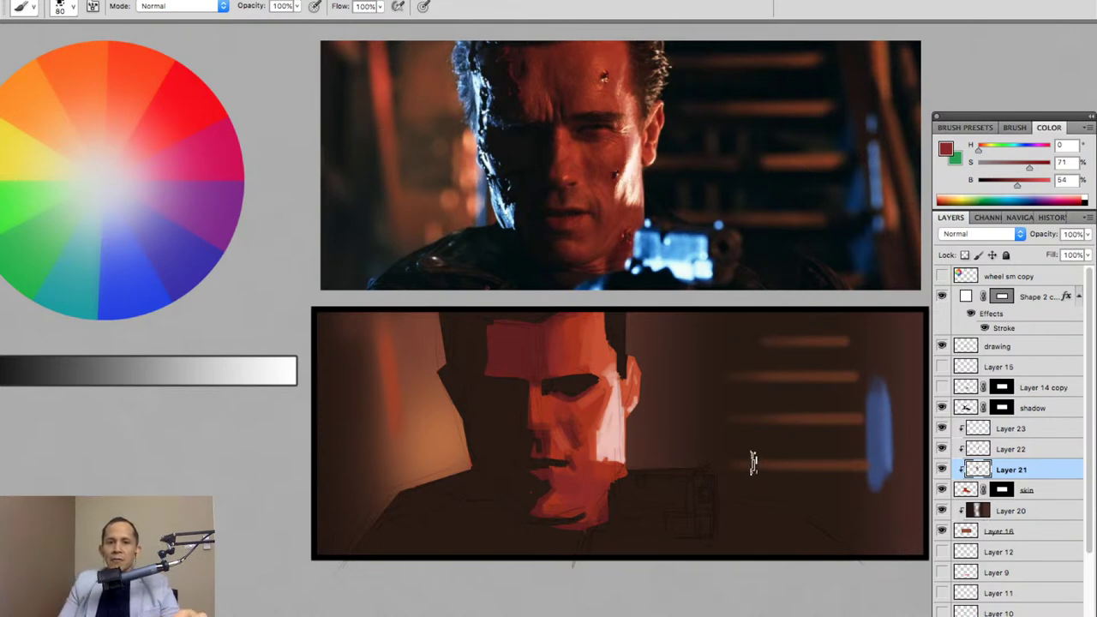
{"action": "key", "text": "bracketleft"}
{"action": "key", "text": "bracketleft"}
{"action": "key", "text": "bracketleft"}
{"action": "key", "text": "bracketleft"}
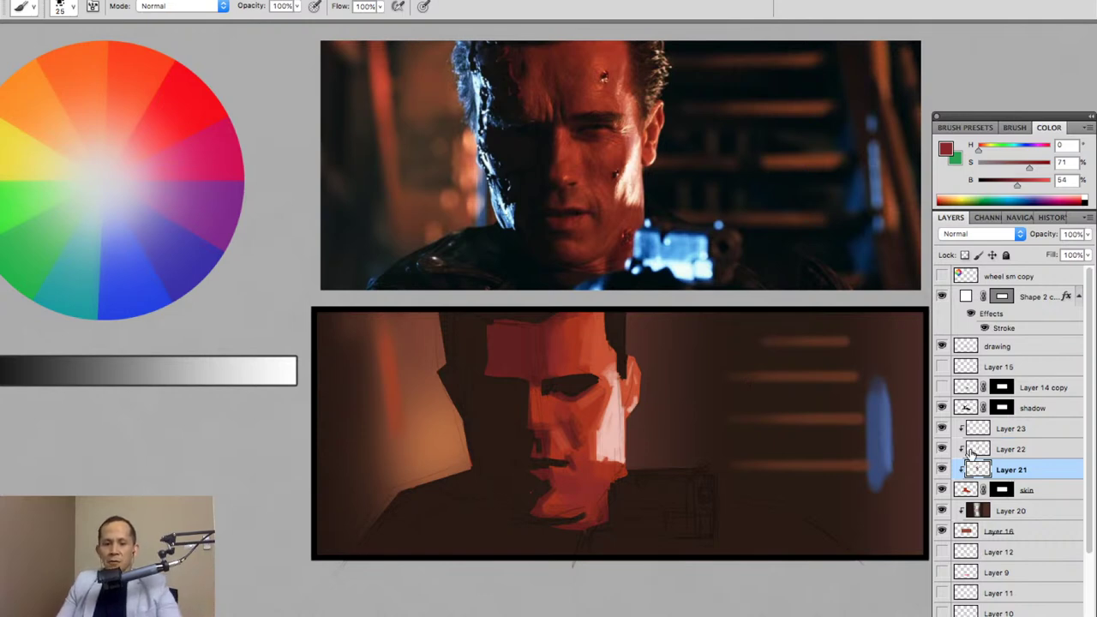
Hide and restore the shadow and skin layers in turn to examine how the clipped layers build the face.
{"action": "left_click", "coordinate": [942, 409]}
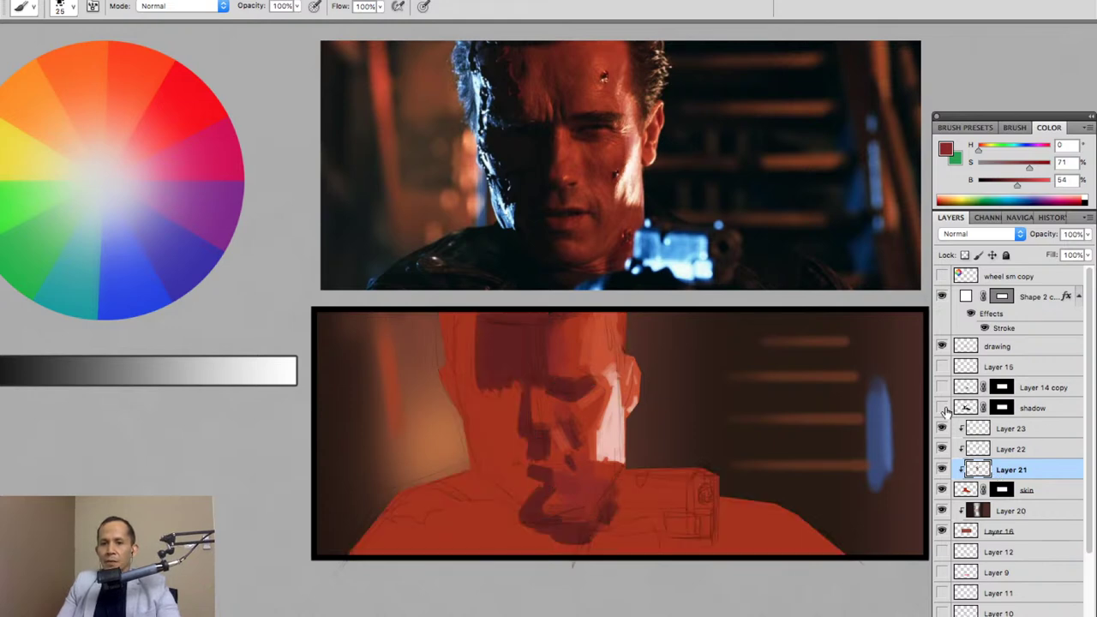
{"action": "left_click", "coordinate": [943, 409]}
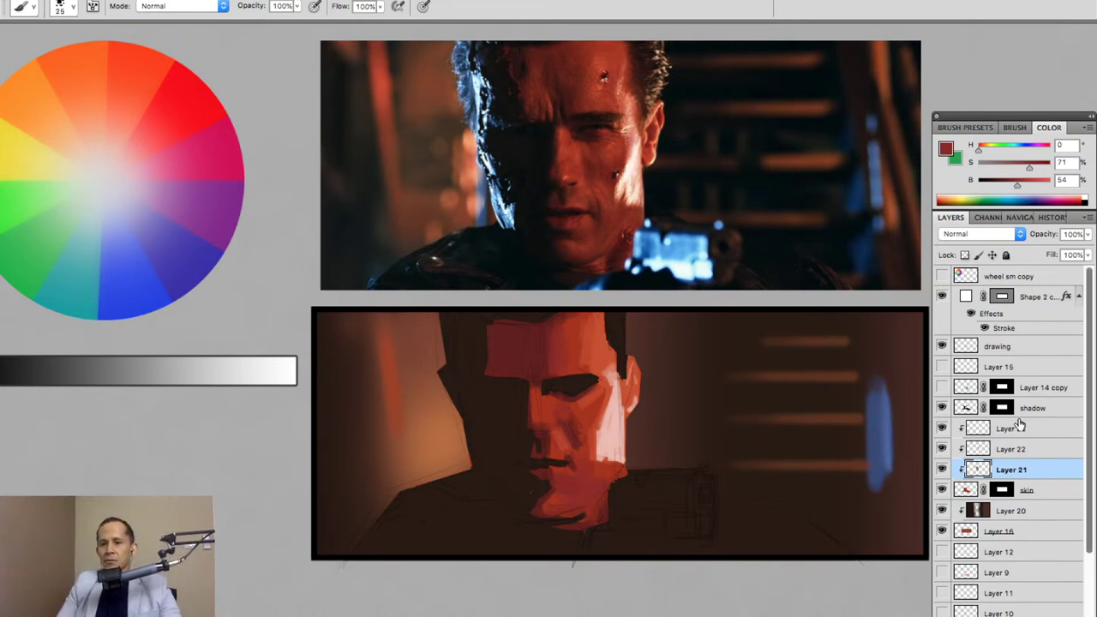
{"action": "left_click", "coordinate": [942, 490]}
{"action": "left_click", "coordinate": [942, 490]}
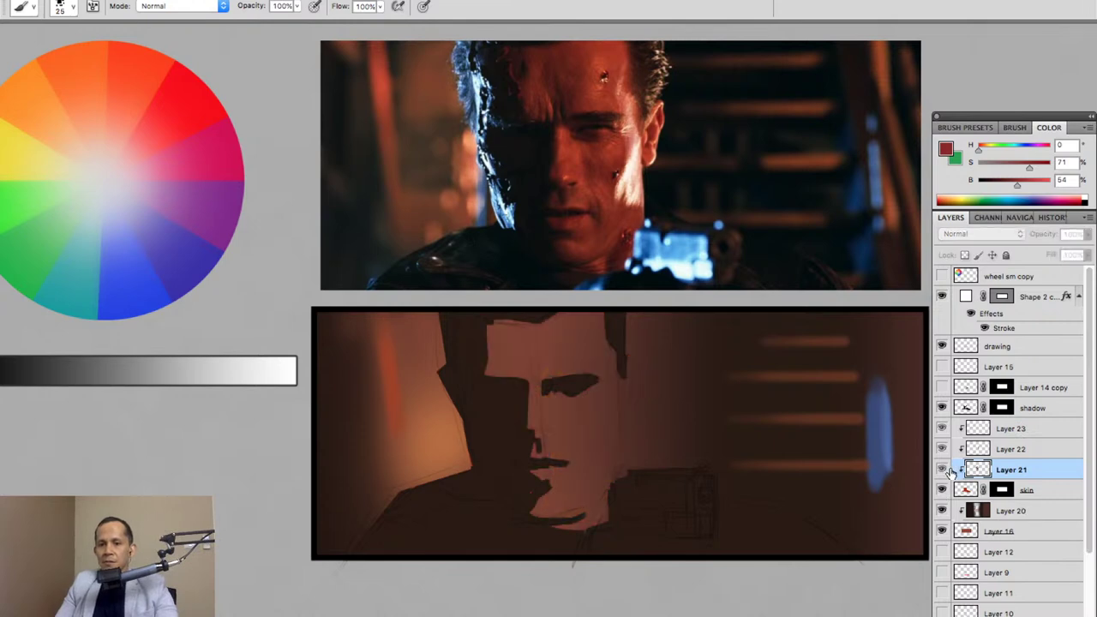
{"action": "left_click", "coordinate": [942, 408]}
{"action": "left_click", "coordinate": [942, 408]}
Add a new layer clipped to the shadow layer.
{"action": "left_click", "coordinate": [1045, 410]}
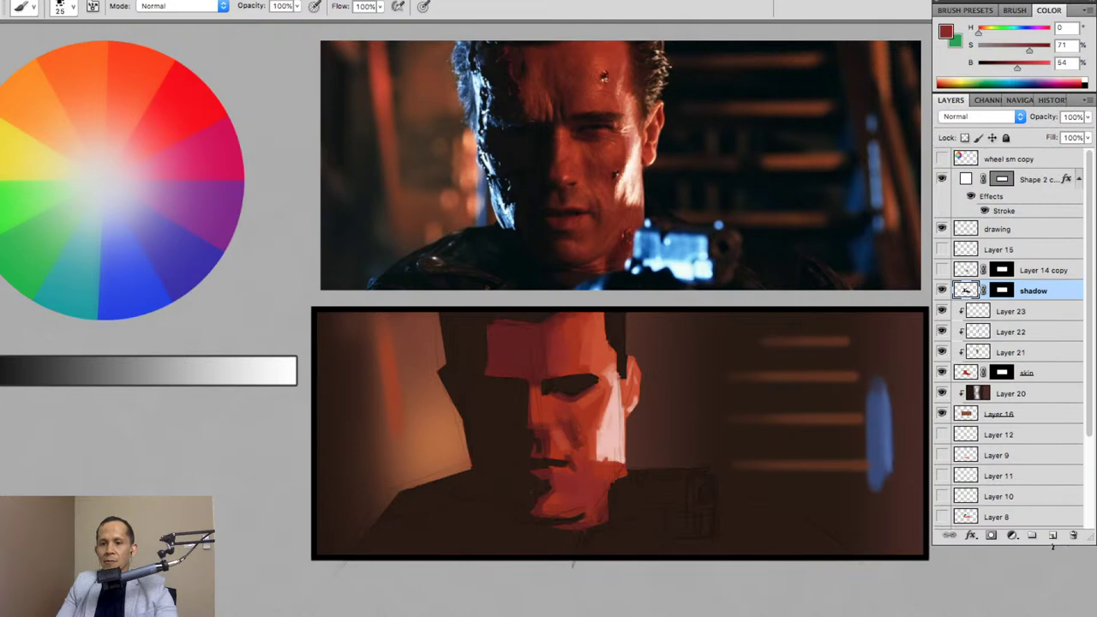
{"action": "left_click", "coordinate": [1052, 535]}
{"action": "key", "text": "ctrl+alt+g"}
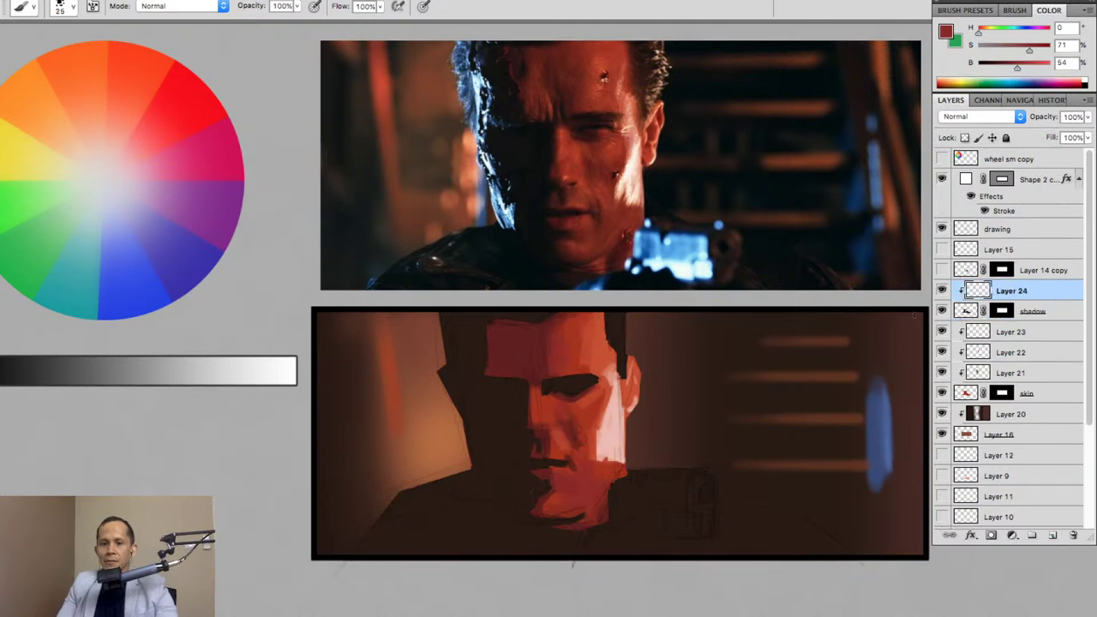
Paint the shadowed hair, face side and jacket dark blue-violet (H 264, S 46, B 15) on the clipped layer with an 80 px brush.
{"action": "key", "text": "bracketright"}
{"action": "key", "text": "bracketright"}
{"action": "key", "text": "bracketright"}
{"action": "key", "text": "bracketright"}
{"action": "key", "text": "bracketright"}
{"action": "key", "text": "bracketright"}
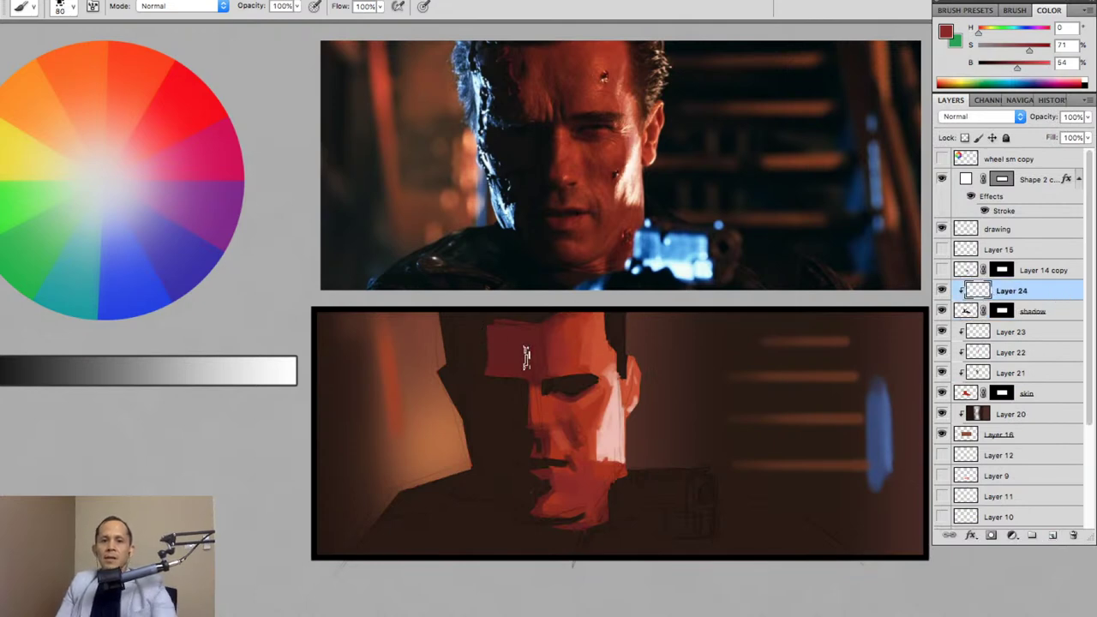
{"action": "left_click", "coordinate": [471, 334], "text": "alt"}
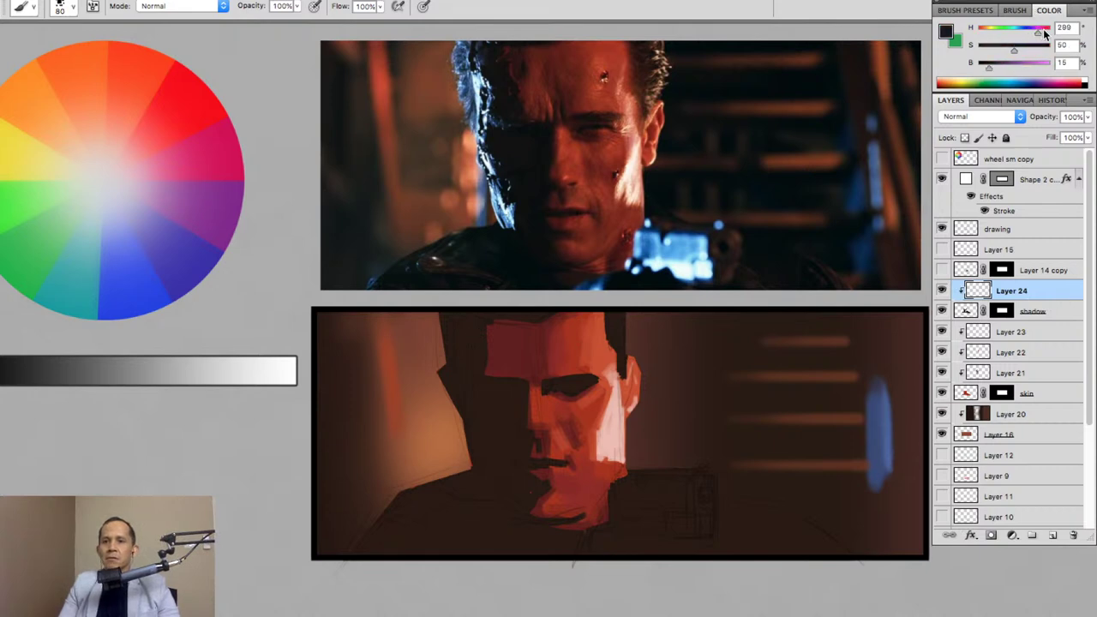
{"action": "left_click_drag", "start_coordinate": [1044, 32], "coordinate": [1012, 50]}
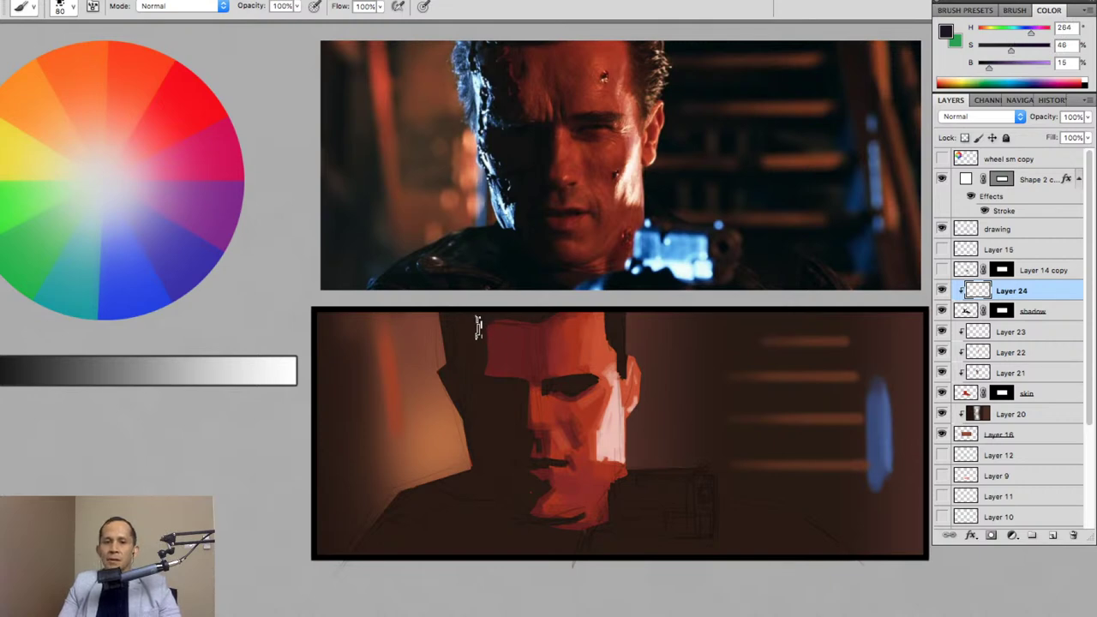
{"action": "mouse_move", "coordinate": [447, 326]}
{"action": "left_mouse_down"}
{"action": "mouse_move", "coordinate": [459, 384]}
{"action": "mouse_move", "coordinate": [457, 328]}
{"action": "mouse_move", "coordinate": [470, 370]}
{"action": "mouse_move", "coordinate": [473, 321]}
{"action": "mouse_move", "coordinate": [451, 370]}
{"action": "mouse_move", "coordinate": [467, 407]}
{"action": "mouse_move", "coordinate": [471, 390]}
{"action": "mouse_move", "coordinate": [495, 392]}
{"action": "mouse_move", "coordinate": [487, 405]}
{"action": "mouse_move", "coordinate": [496, 386]}
{"action": "mouse_move", "coordinate": [505, 393]}
{"action": "mouse_move", "coordinate": [494, 422]}
{"action": "mouse_move", "coordinate": [508, 392]}
{"action": "mouse_move", "coordinate": [499, 433]}
{"action": "mouse_move", "coordinate": [472, 401]}
{"action": "mouse_move", "coordinate": [478, 430]}
{"action": "mouse_move", "coordinate": [487, 417]}
{"action": "mouse_move", "coordinate": [488, 457]}
{"action": "mouse_move", "coordinate": [514, 440]}
{"action": "mouse_move", "coordinate": [501, 464]}
{"action": "mouse_move", "coordinate": [507, 480]}
{"action": "mouse_move", "coordinate": [515, 474]}
{"action": "mouse_move", "coordinate": [398, 512]}
{"action": "mouse_move", "coordinate": [447, 494]}
{"action": "mouse_move", "coordinate": [493, 517]}
{"action": "left_mouse_up"}
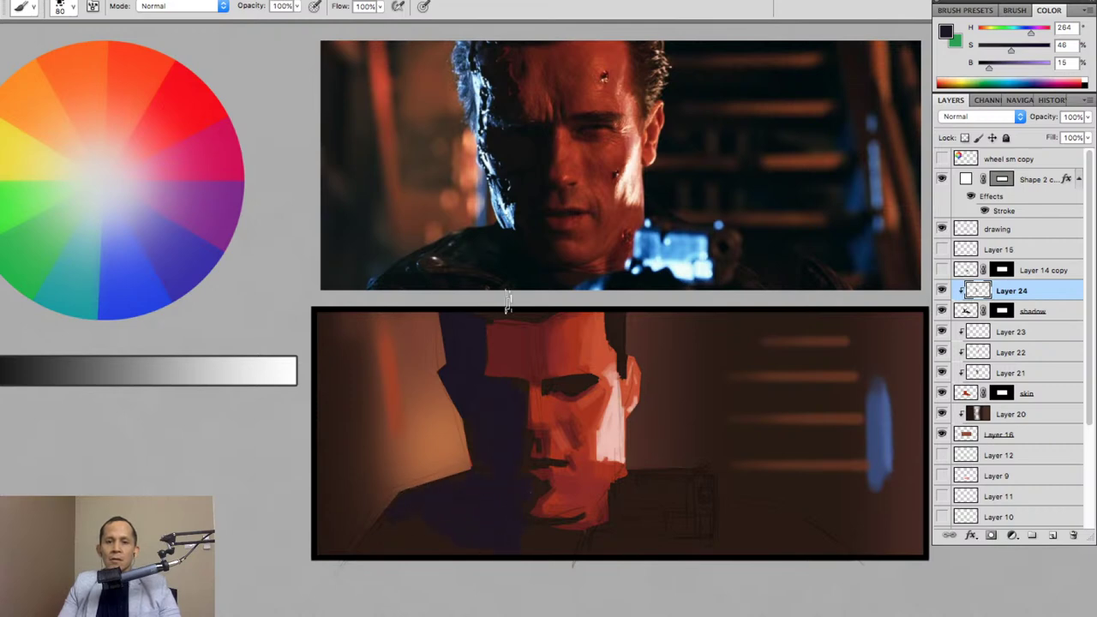
{"action": "mouse_move", "coordinate": [424, 531]}
{"action": "left_mouse_down"}
{"action": "mouse_move", "coordinate": [379, 538]}
{"action": "mouse_move", "coordinate": [633, 559]}
{"action": "left_mouse_up"}
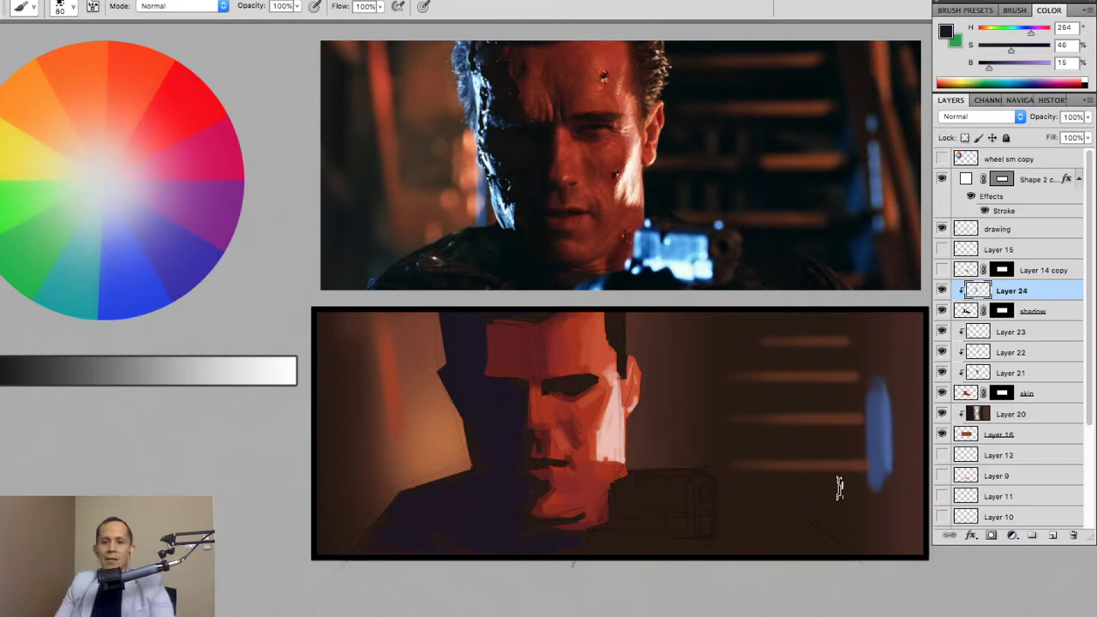
{"action": "mouse_move", "coordinate": [639, 493]}
{"action": "left_mouse_down"}
{"action": "mouse_move", "coordinate": [629, 478]}
{"action": "mouse_move", "coordinate": [658, 495]}
{"action": "mouse_move", "coordinate": [647, 518]}
{"action": "mouse_move", "coordinate": [592, 541]}
{"action": "left_mouse_up"}
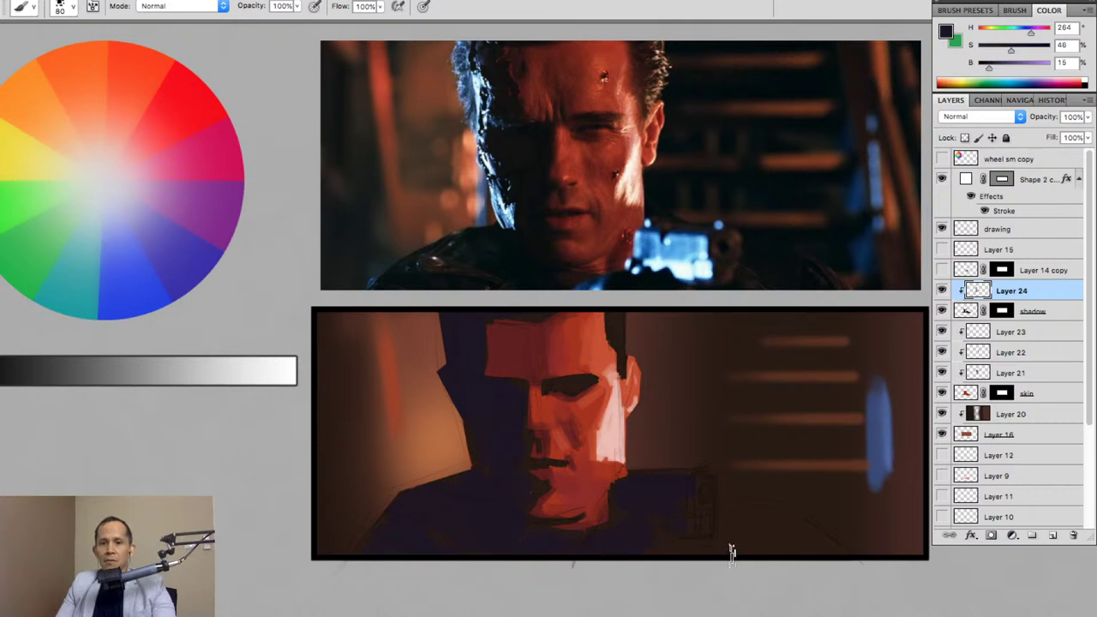
Mute and darken the blue-violet shadow layer with Hue/Saturation, using Saturation -24 and Lightness -13.
{"action": "key", "text": "ctrl+u"}
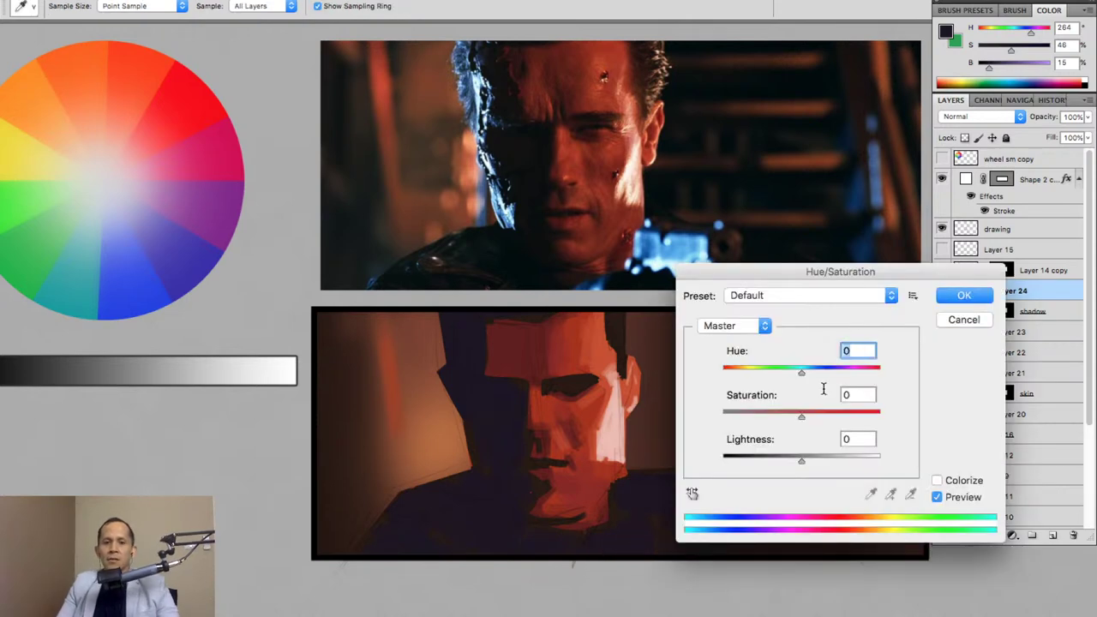
{"action": "left_click_drag", "start_coordinate": [801, 414], "coordinate": [782, 417]}
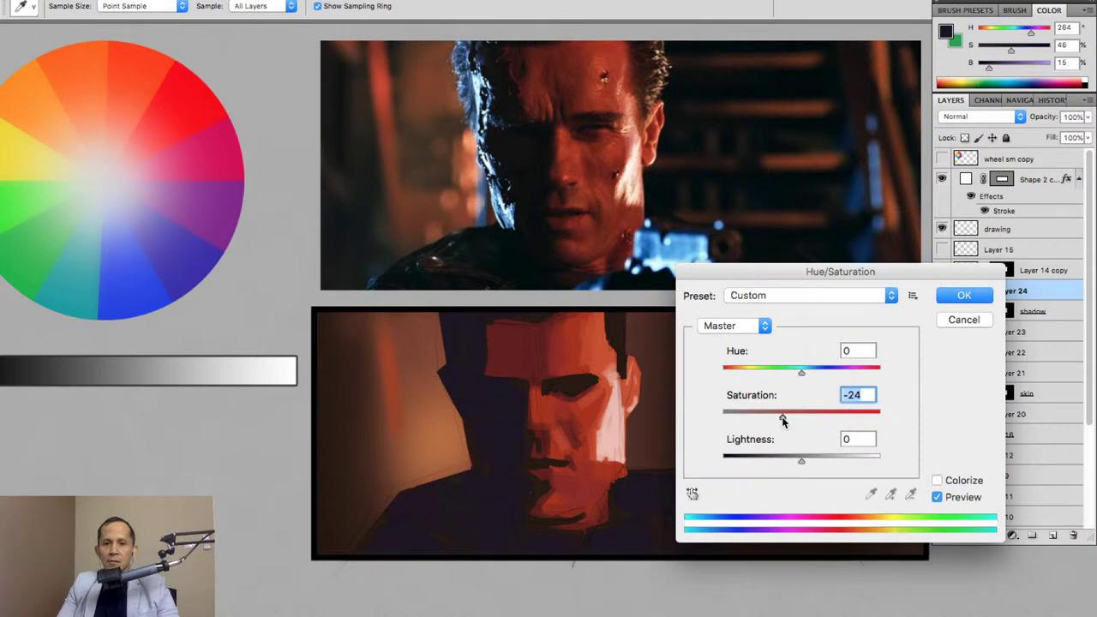
{"action": "left_click_drag", "start_coordinate": [801, 462], "coordinate": [789, 460]}
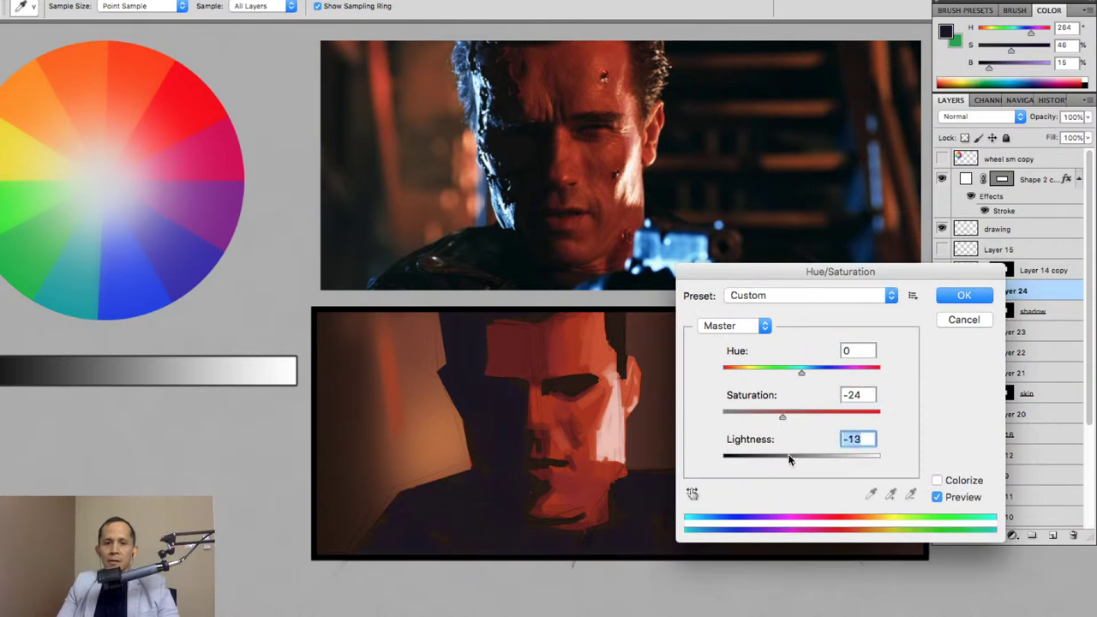
{"action": "left_click", "coordinate": [967, 295]}
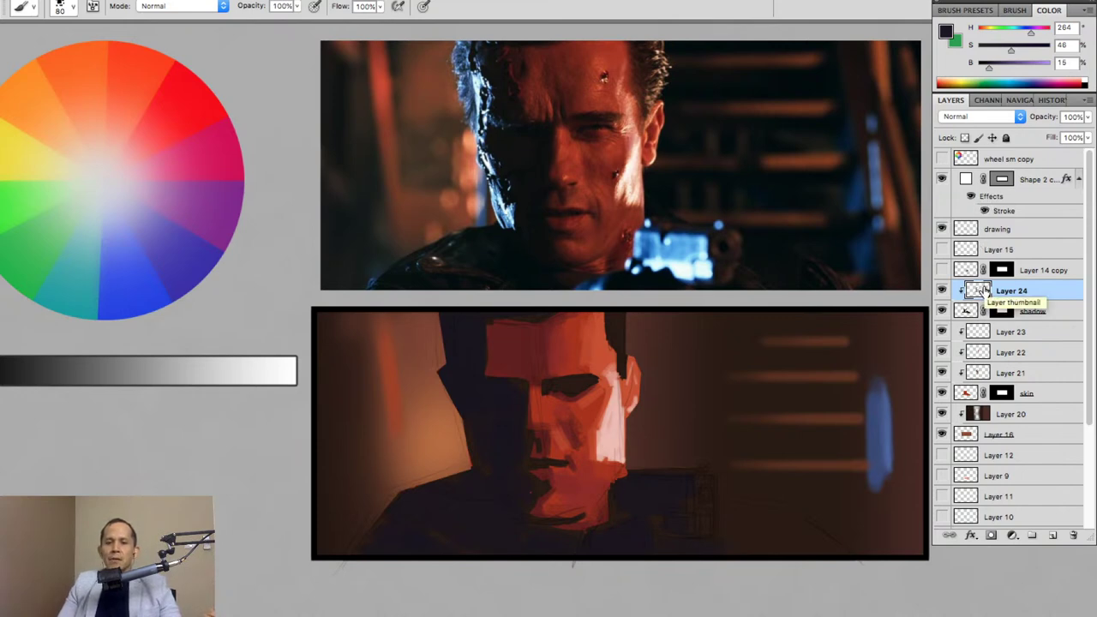
Show the Layer 14 copy layer and fill its gun shape with the dark jacket color (H 291, S 24, B 11).
{"action": "left_click", "coordinate": [942, 270]}
{"action": "left_click", "coordinate": [963, 273]}
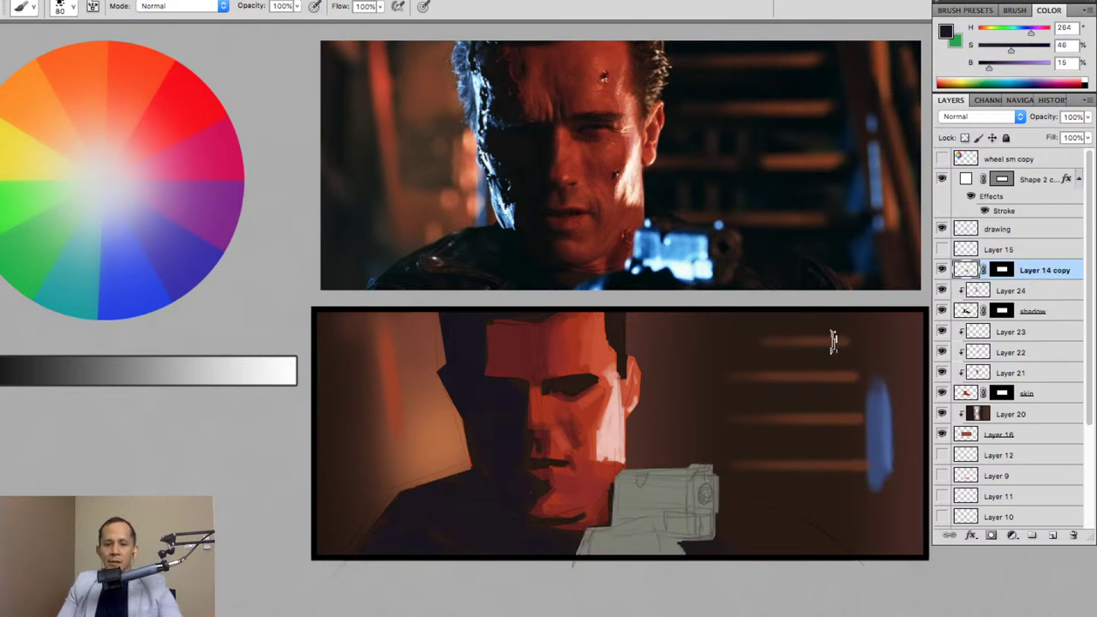
{"action": "key", "text": "g"}
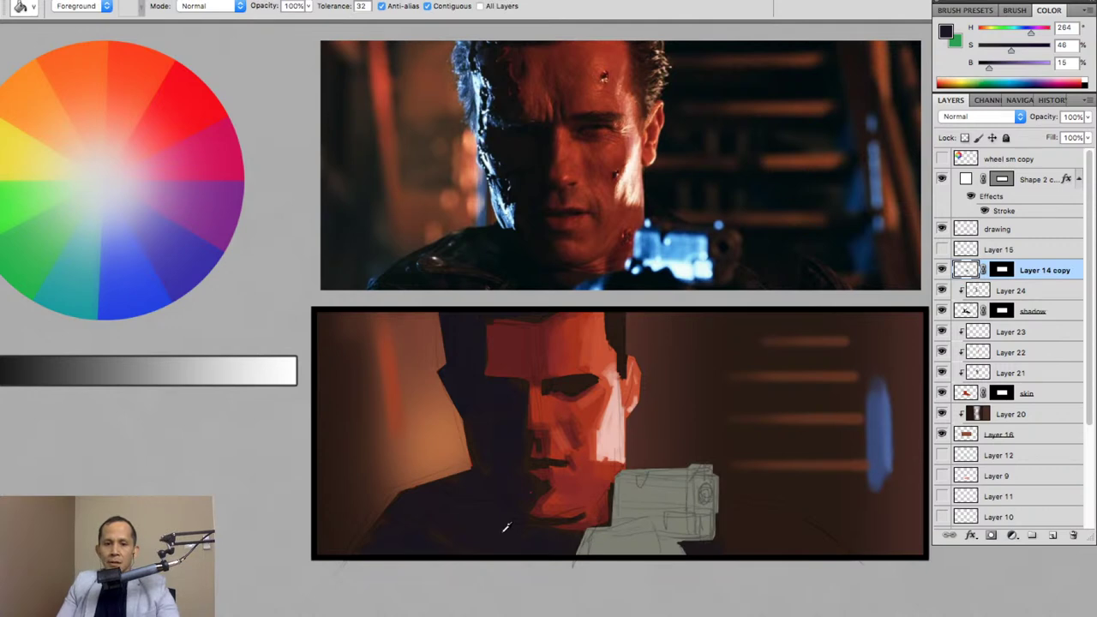
{"action": "left_click", "coordinate": [478, 522], "text": "alt"}
{"action": "left_click", "coordinate": [641, 483]}
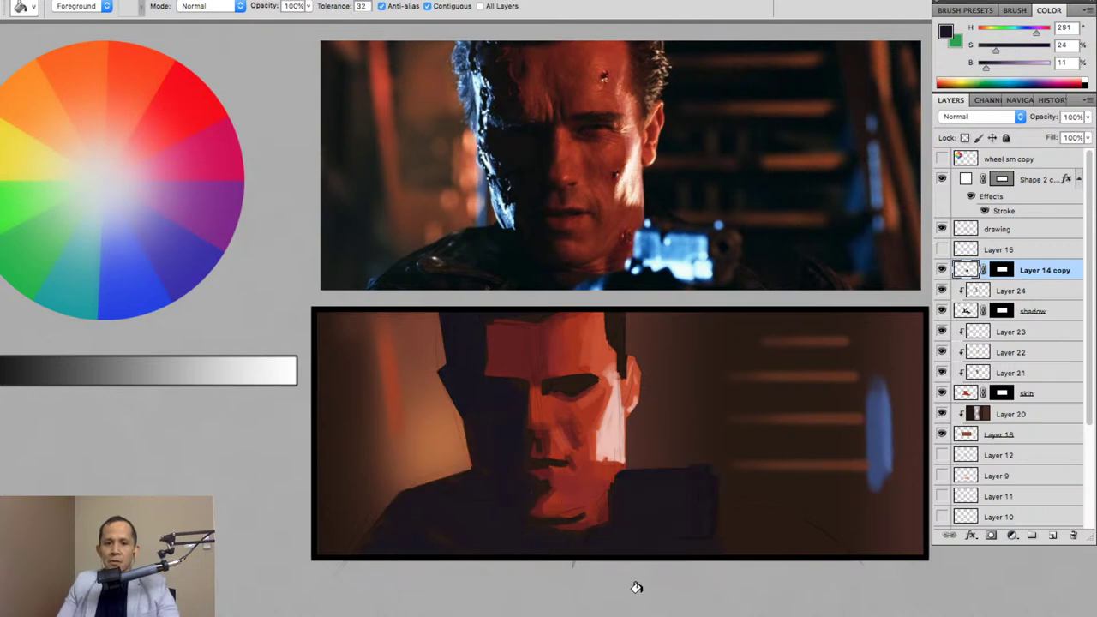
Shift the gun fill toward blue with Hue/Saturation, using Hue -22, Saturation +6 and Lightness +3.
{"action": "key", "text": "ctrl+u"}
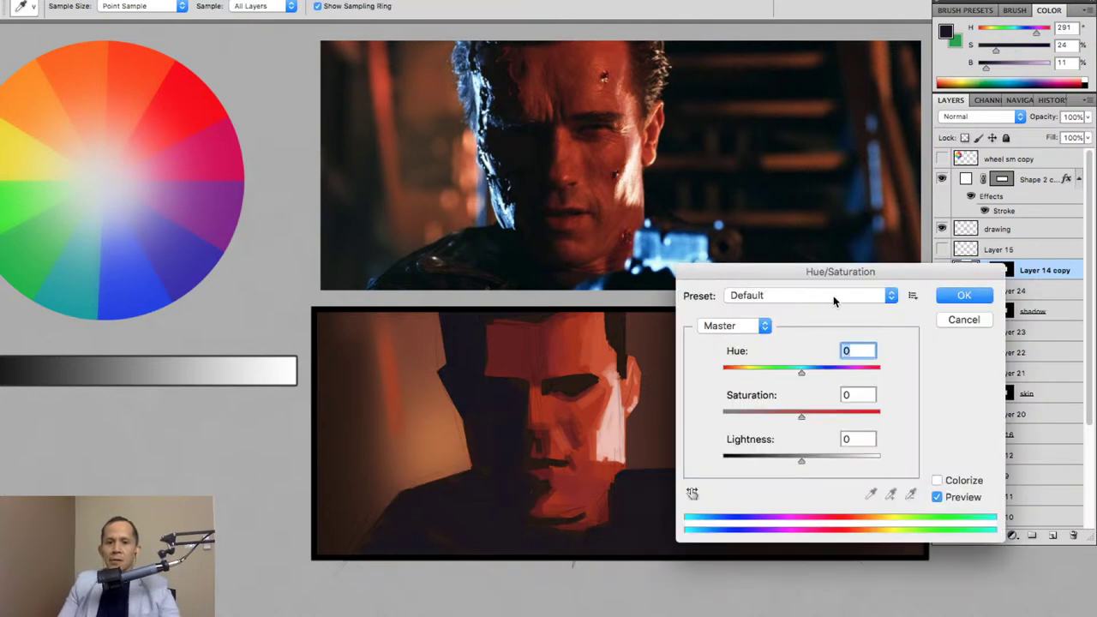
{"action": "left_click_drag", "start_coordinate": [849, 274], "coordinate": [1003, 238]}
{"action": "left_click_drag", "start_coordinate": [949, 377], "coordinate": [946, 378]}
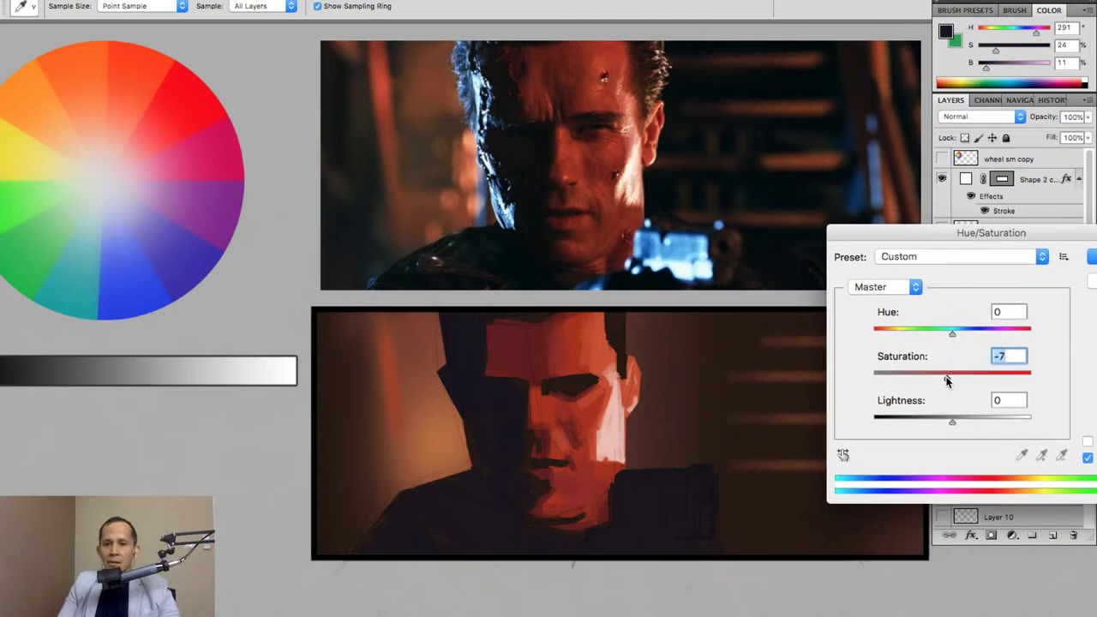
{"action": "left_click_drag", "start_coordinate": [954, 424], "coordinate": [954, 426]}
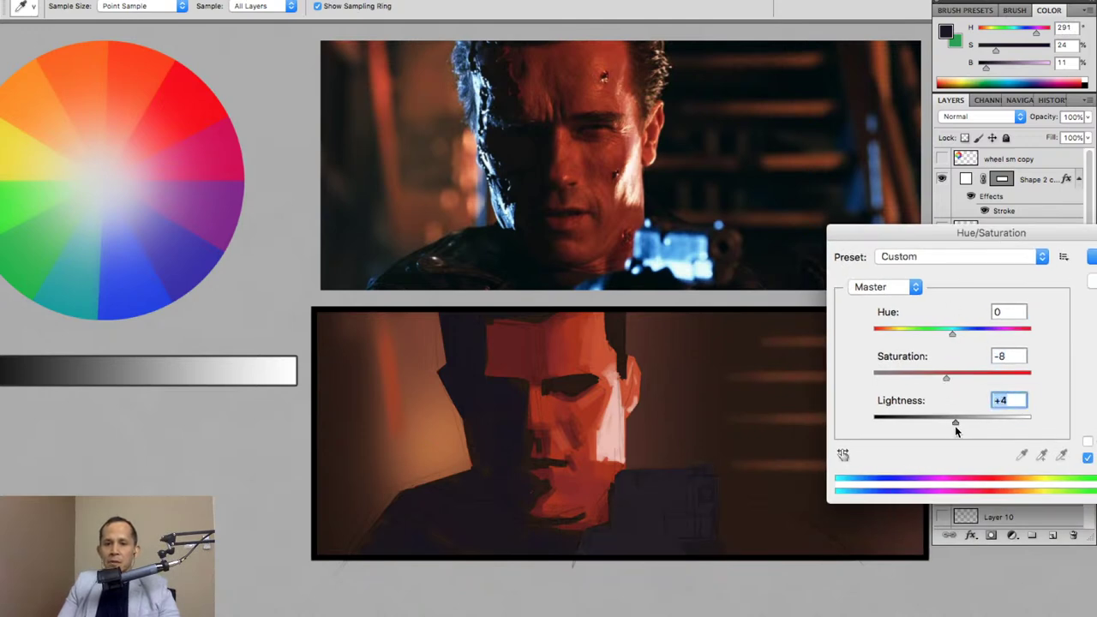
{"action": "mouse_move", "coordinate": [952, 333]}
{"action": "left_mouse_down"}
{"action": "mouse_move", "coordinate": [968, 334]}
{"action": "mouse_move", "coordinate": [935, 336]}
{"action": "left_mouse_up"}
{"action": "mouse_move", "coordinate": [951, 378]}
{"action": "left_mouse_down"}
{"action": "mouse_move", "coordinate": [974, 380]}
{"action": "mouse_move", "coordinate": [875, 378]}
{"action": "mouse_move", "coordinate": [1031, 378]}
{"action": "mouse_move", "coordinate": [954, 378]}
{"action": "left_mouse_up"}
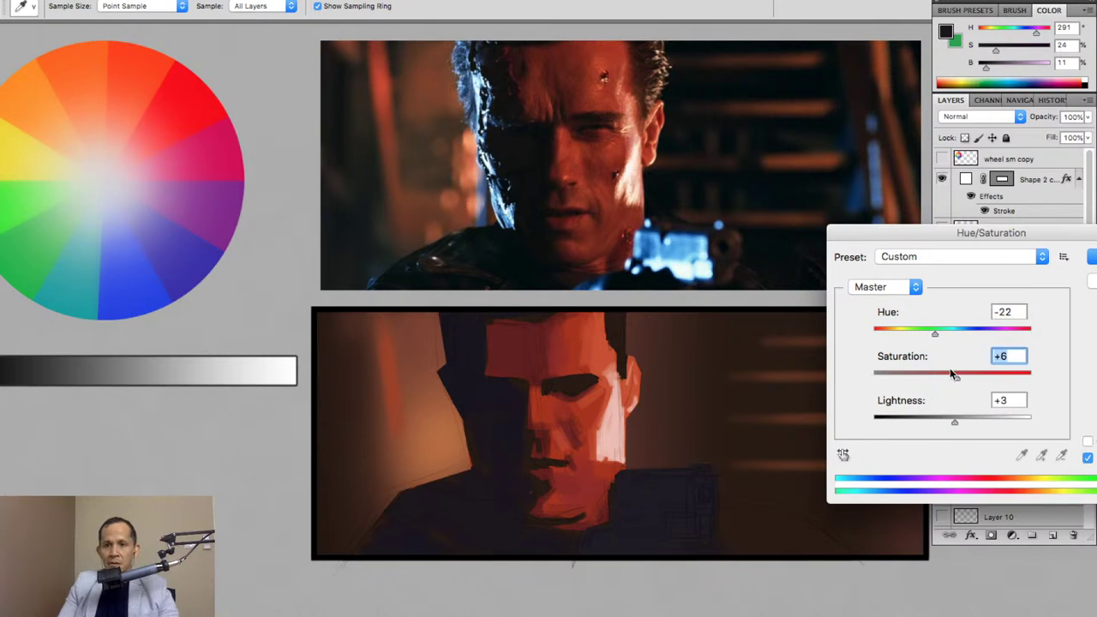
{"action": "key", "text": "Return"}
{"action": "key", "text": "g"}
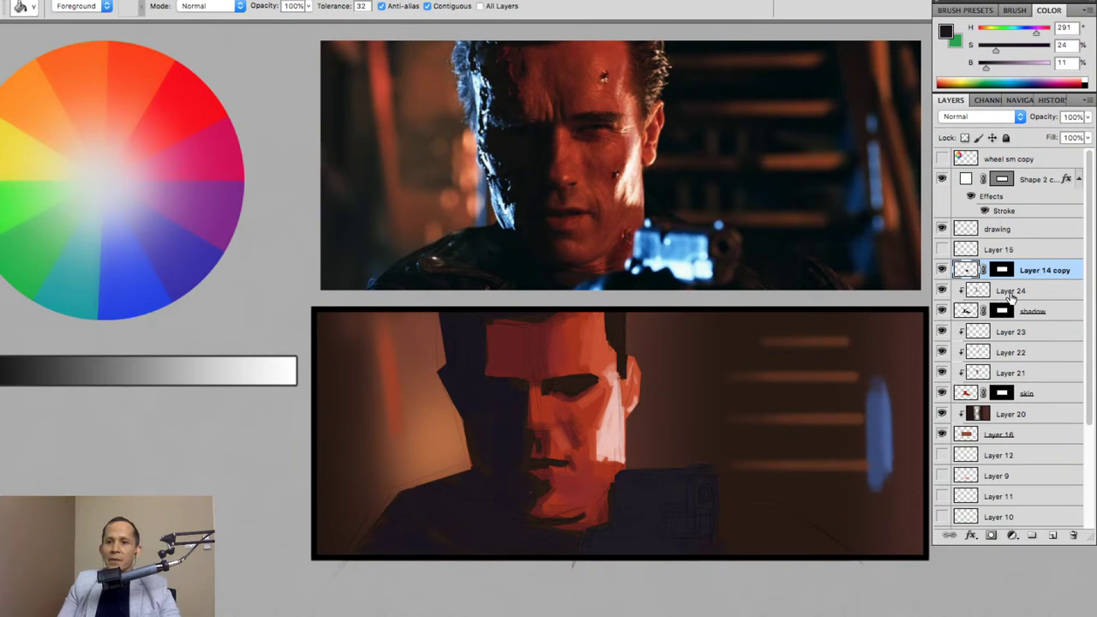
Rename the Layer 14 copy layer as gun.
{"action": "double_click", "coordinate": [1042, 270]}
{"action": "type", "text": "d"}
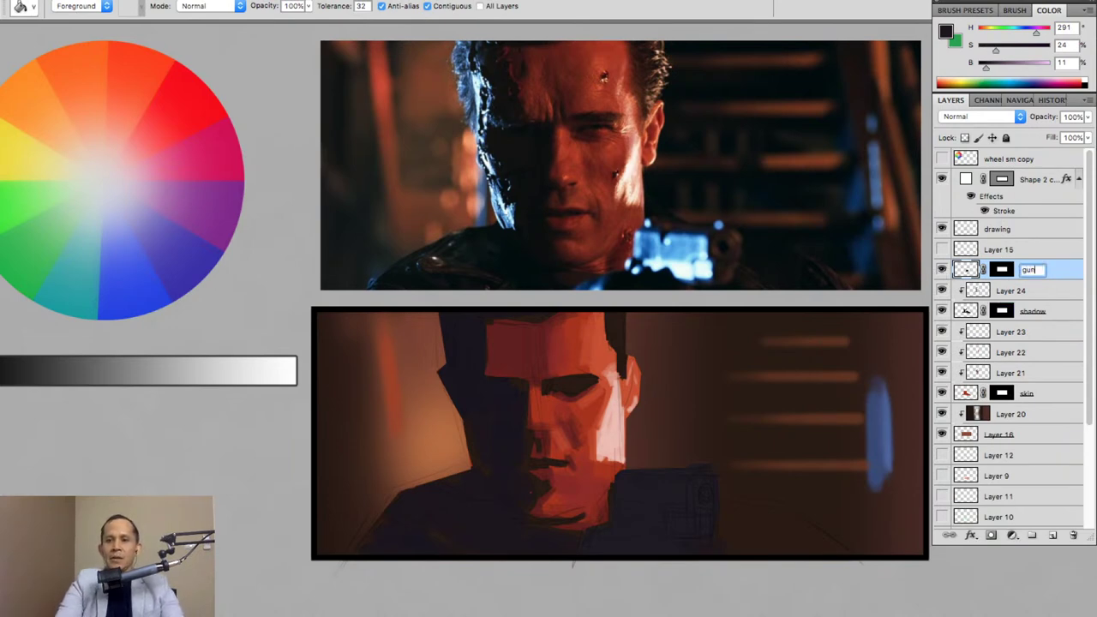
{"action": "type", "text": "un"}
{"action": "key", "text": "Return"}
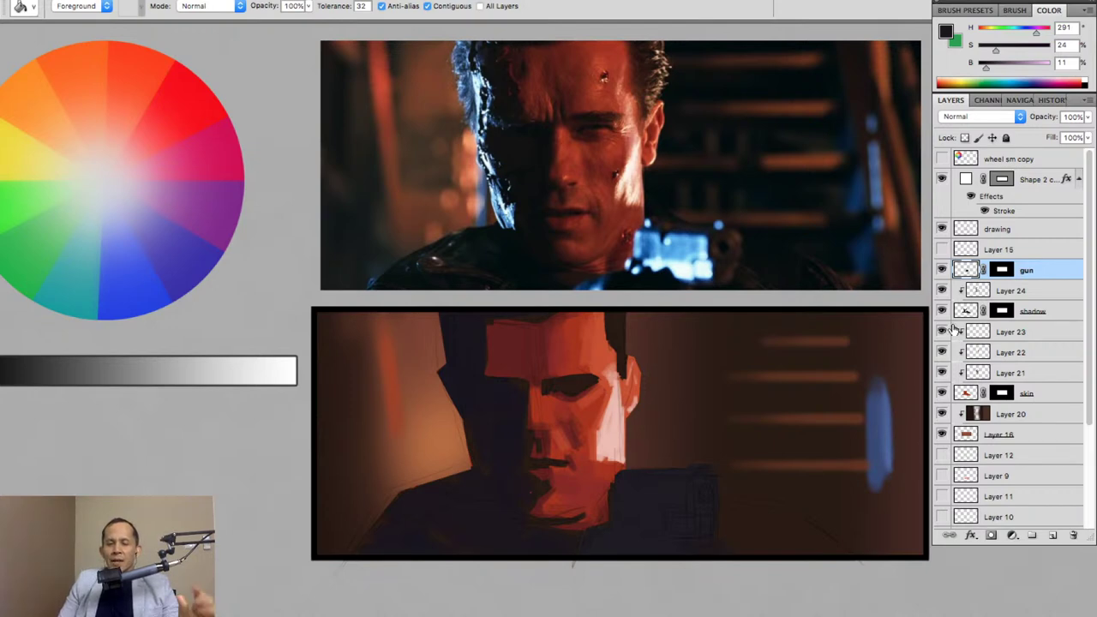
Compare the whole painting with the film still at a reduced size and check the shadow layer by hiding and restoring it.
{"action": "key", "text": "z"}
{"action": "left_click_drag", "start_coordinate": [740, 345], "coordinate": [661, 474]}
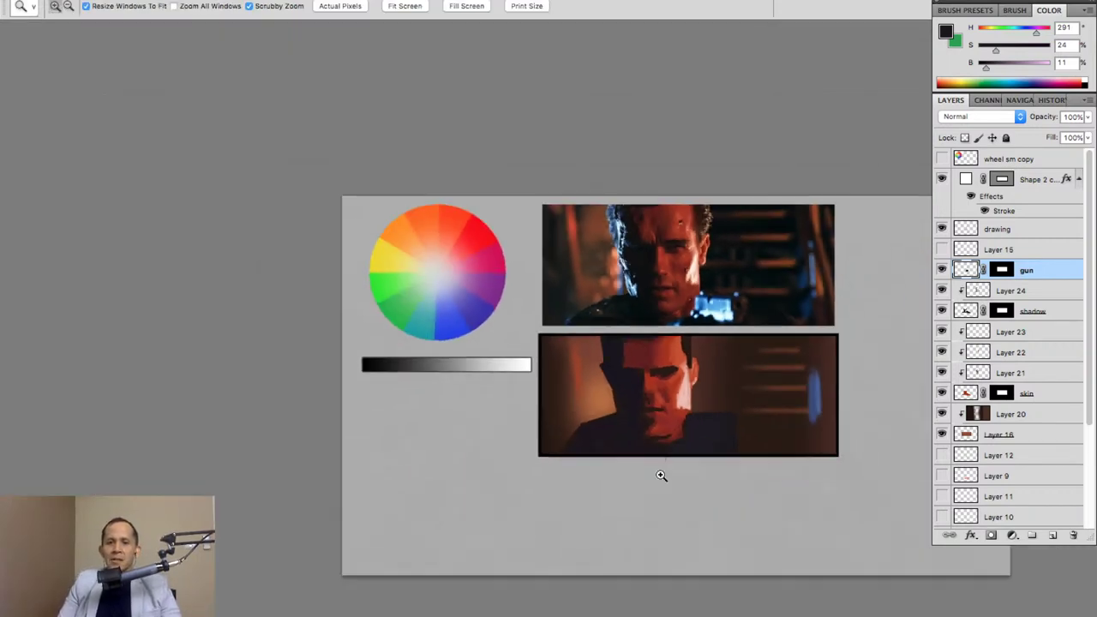
{"action": "left_click_drag", "start_coordinate": [768, 441], "coordinate": [685, 385]}
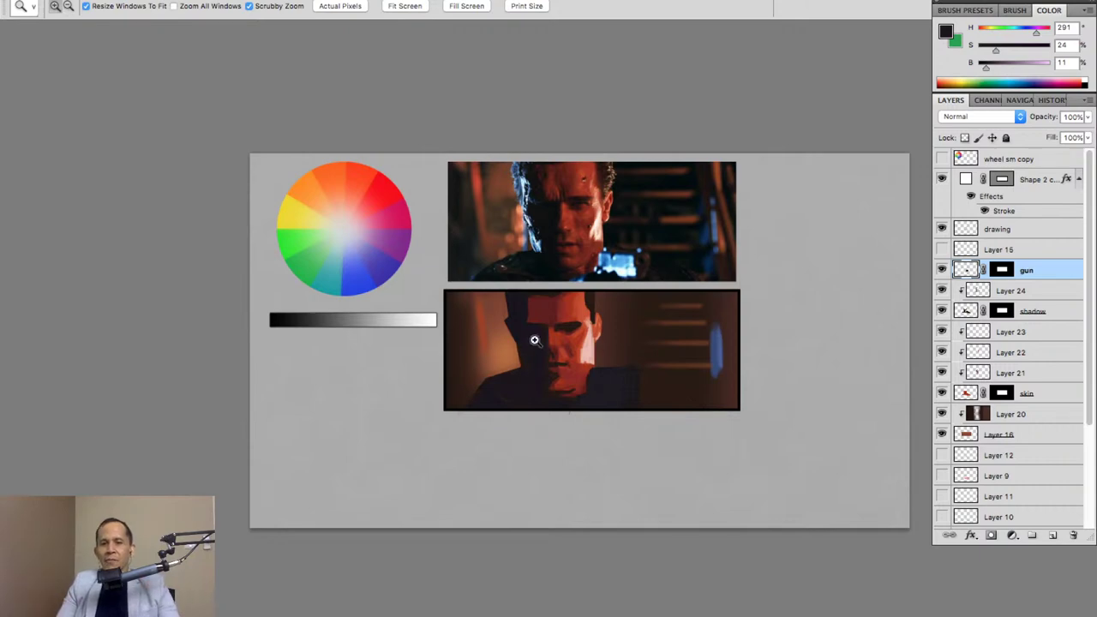
{"action": "left_click_drag", "start_coordinate": [599, 392], "coordinate": [722, 436]}
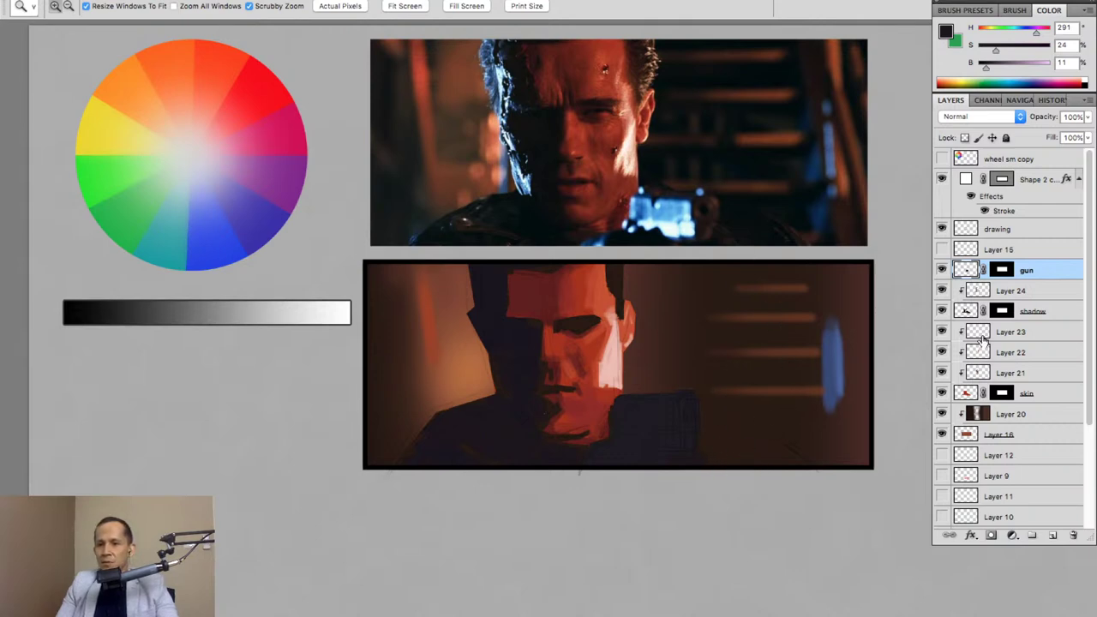
{"action": "left_click", "coordinate": [942, 312]}
{"action": "left_click", "coordinate": [942, 311]}
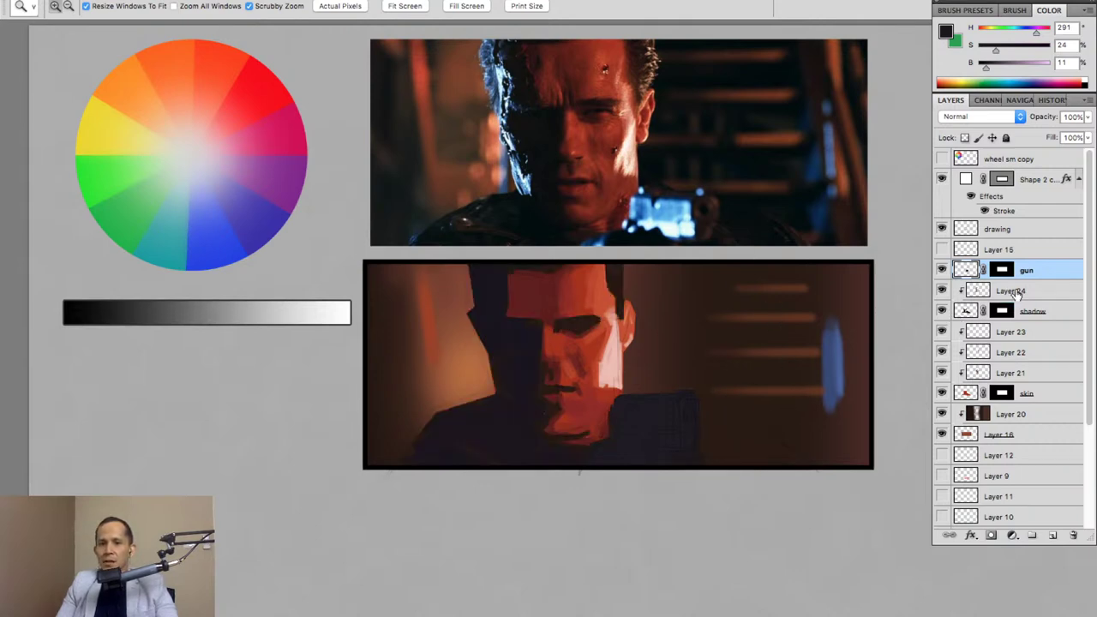
Add a clipped layer above Layer 24 and paint the lower jacket dark violet (H 300, S 21, B 11) with a 175 px brush.
{"action": "left_click", "coordinate": [1011, 291]}
{"action": "key", "text": "b"}
{"action": "left_click", "coordinate": [1053, 535]}
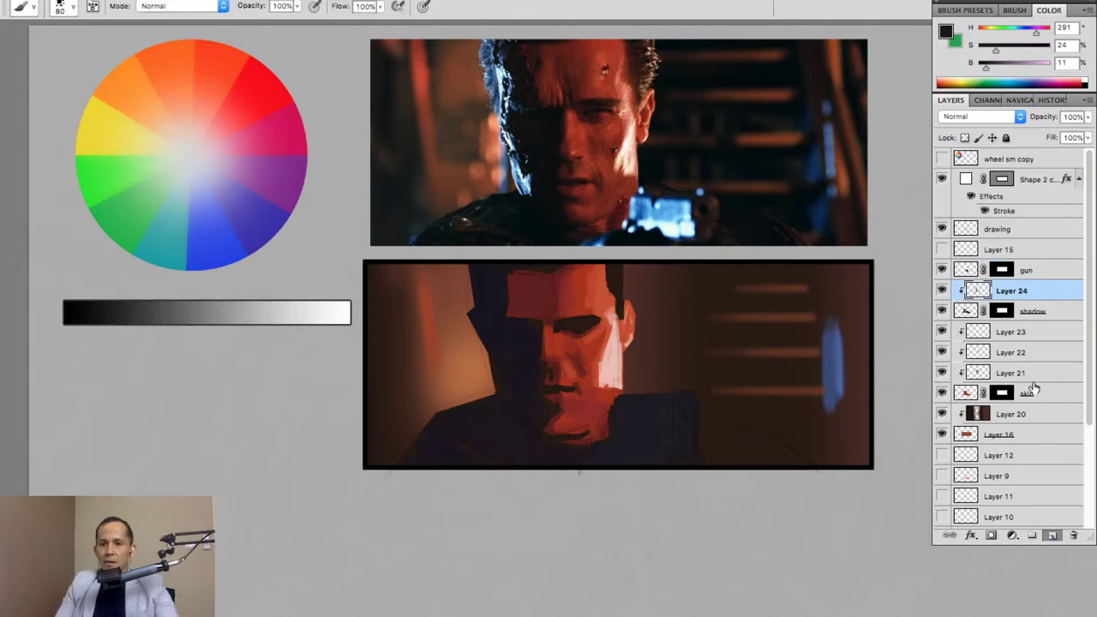
{"action": "left_click", "coordinate": [494, 415], "text": "alt"}
{"action": "key", "text": "bracketright"}
{"action": "key", "text": "bracketright"}
{"action": "key", "text": "bracketright"}
{"action": "key", "text": "bracketright"}
{"action": "key", "text": "bracketright"}
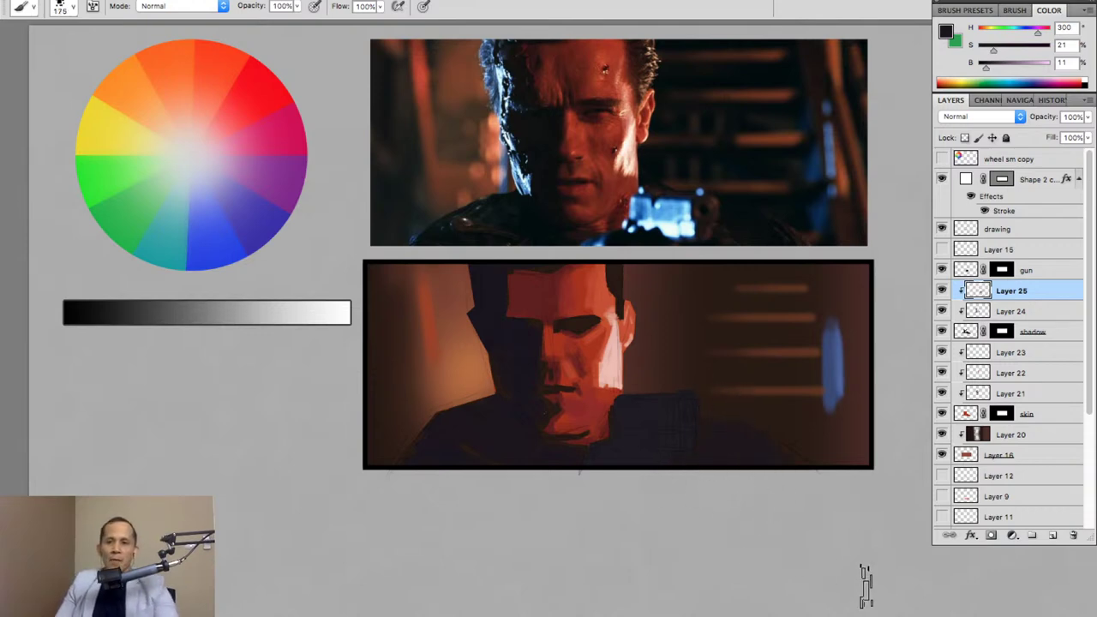
Darken the violet jacket layer with Hue/Saturation and merge it down into Layer 24.
{"action": "key", "text": "ctrl+u"}
{"action": "left_click_drag", "start_coordinate": [893, 419], "coordinate": [887, 418]}
{"action": "mouse_move", "coordinate": [929, 236]}
{"action": "left_mouse_down"}
{"action": "mouse_move", "coordinate": [1070, 178]}
{"action": "mouse_move", "coordinate": [804, 218]}
{"action": "left_mouse_up"}
{"action": "left_click", "coordinate": [934, 225]}
{"action": "key", "text": "b"}
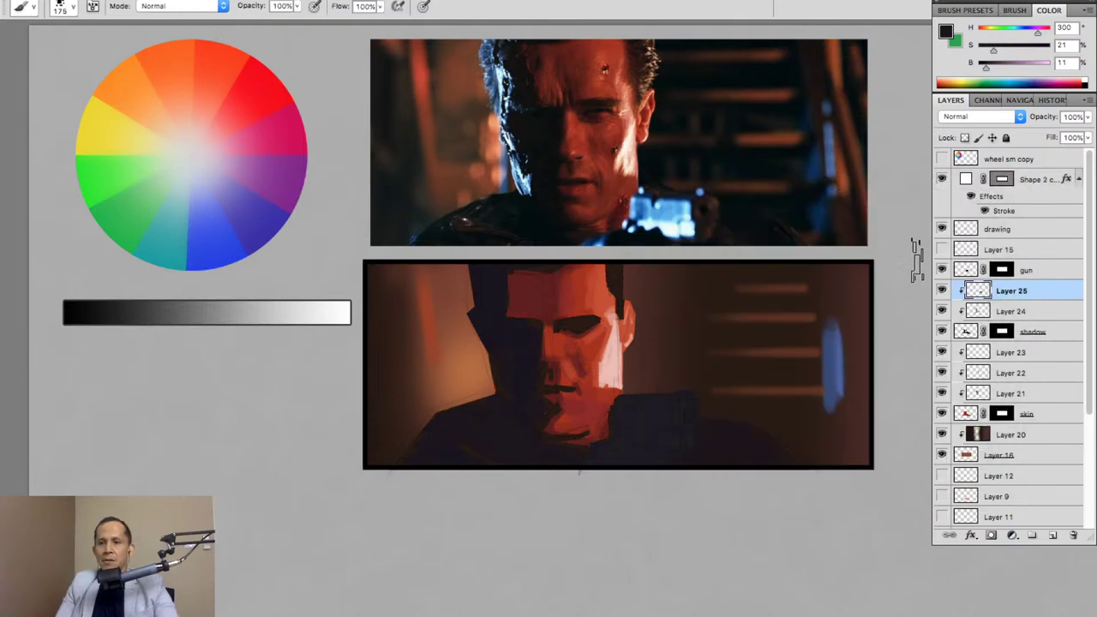
{"action": "key", "text": "ctrl+e"}
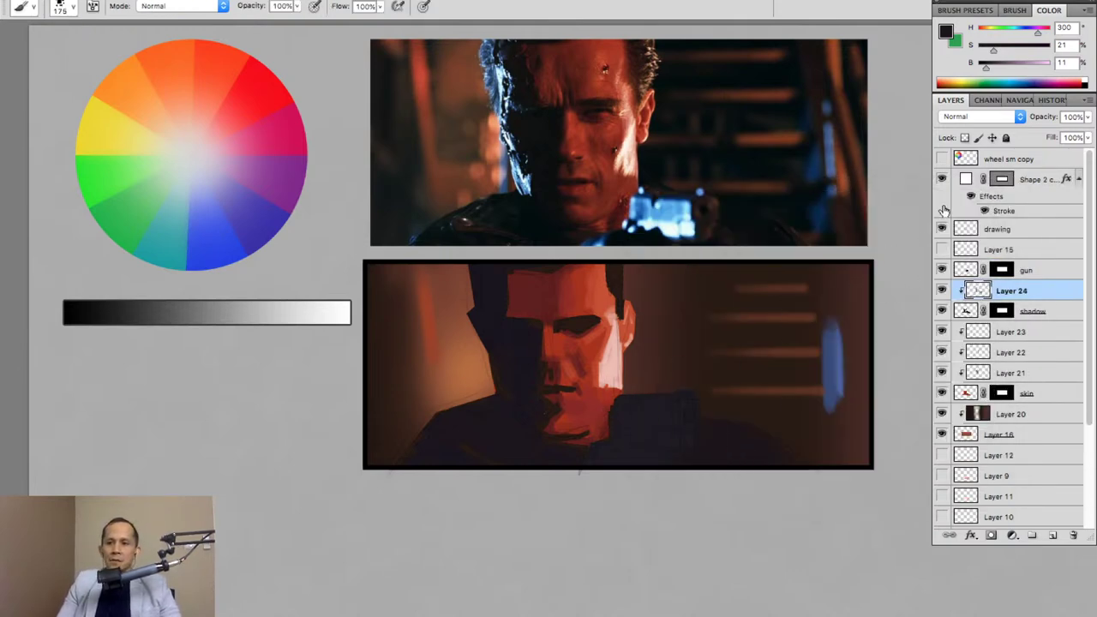
{"action": "left_click", "coordinate": [943, 289]}
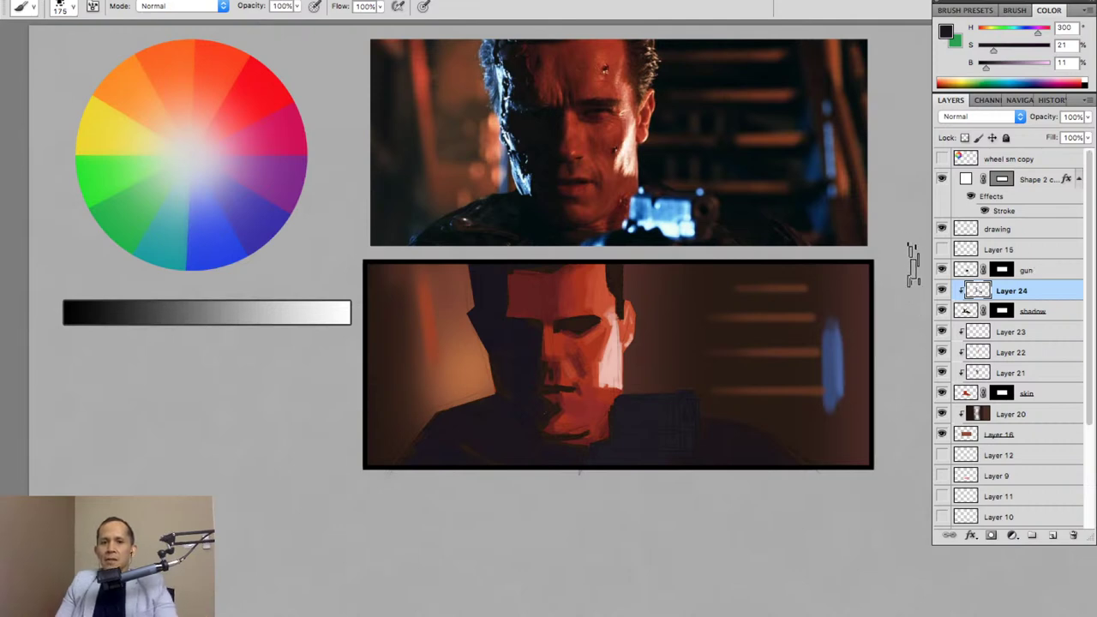
Hide and restore the skin layer, Layer 23 and Layer 21 in turn to examine what each contributes to the face.
{"action": "left_click", "coordinate": [942, 393]}
{"action": "left_click", "coordinate": [942, 393]}
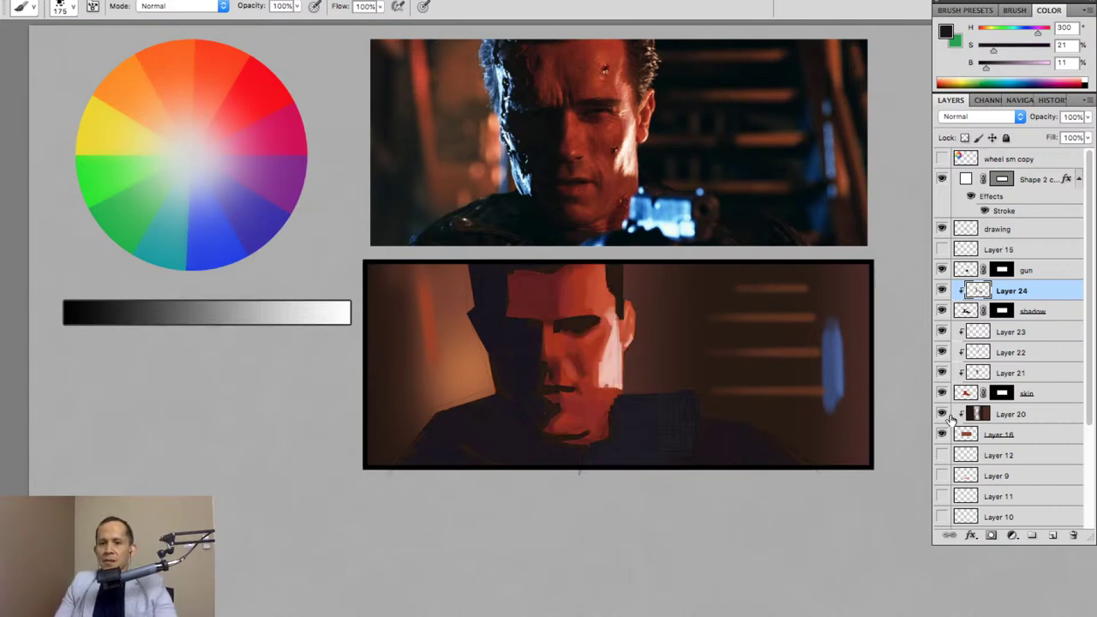
{"action": "left_click", "coordinate": [942, 332]}
{"action": "left_click", "coordinate": [942, 332]}
{"action": "left_click", "coordinate": [942, 372]}
{"action": "left_click", "coordinate": [942, 373]}
Add a clipped layer above Layer 21 and reduce the brush size to 70 px.
{"action": "left_click", "coordinate": [1044, 377]}
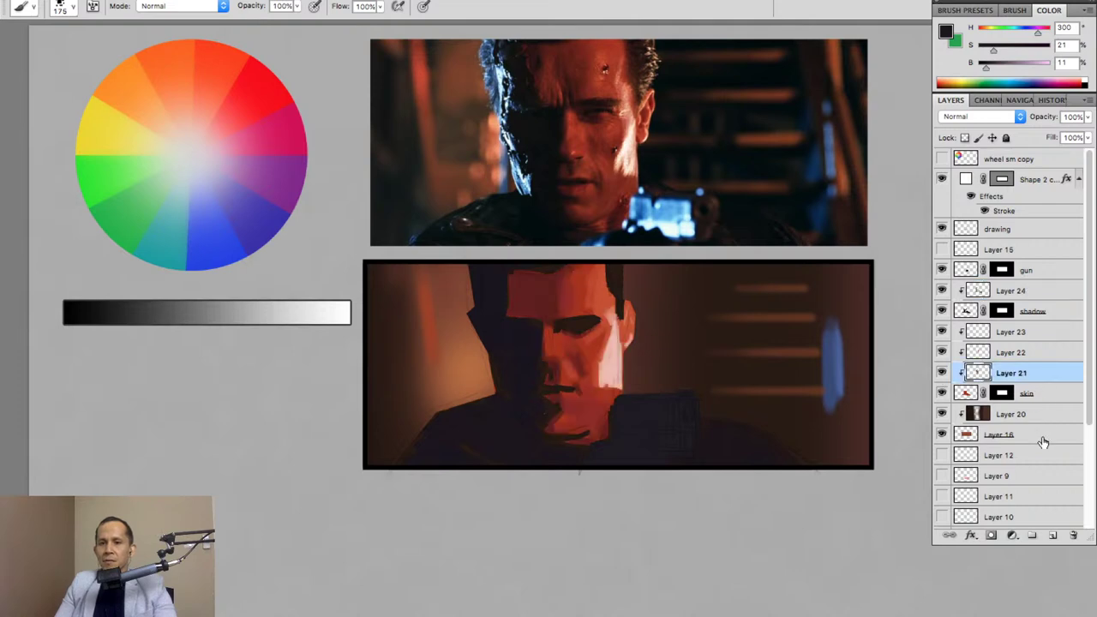
{"action": "left_click", "coordinate": [1052, 538]}
{"action": "key", "text": "bracketleft"}
{"action": "key", "text": "bracketleft"}
{"action": "key", "text": "bracketleft"}
{"action": "key", "text": "bracketleft"}
{"action": "key", "text": "bracketleft"}
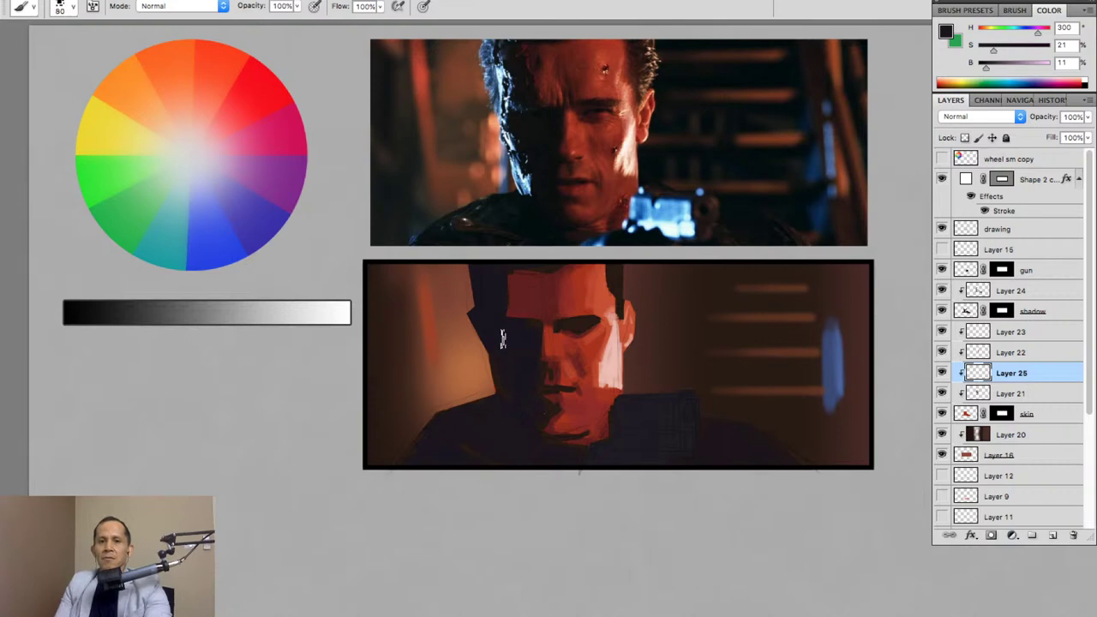
{"action": "key", "text": "bracketleft"}
Mix a dark red (H 356, S 52, B 26) from the shaded forehead and paint the forehead edge beside the hair, reducing the brush to 35 px.
{"action": "left_click", "coordinate": [505, 283], "text": "alt"}
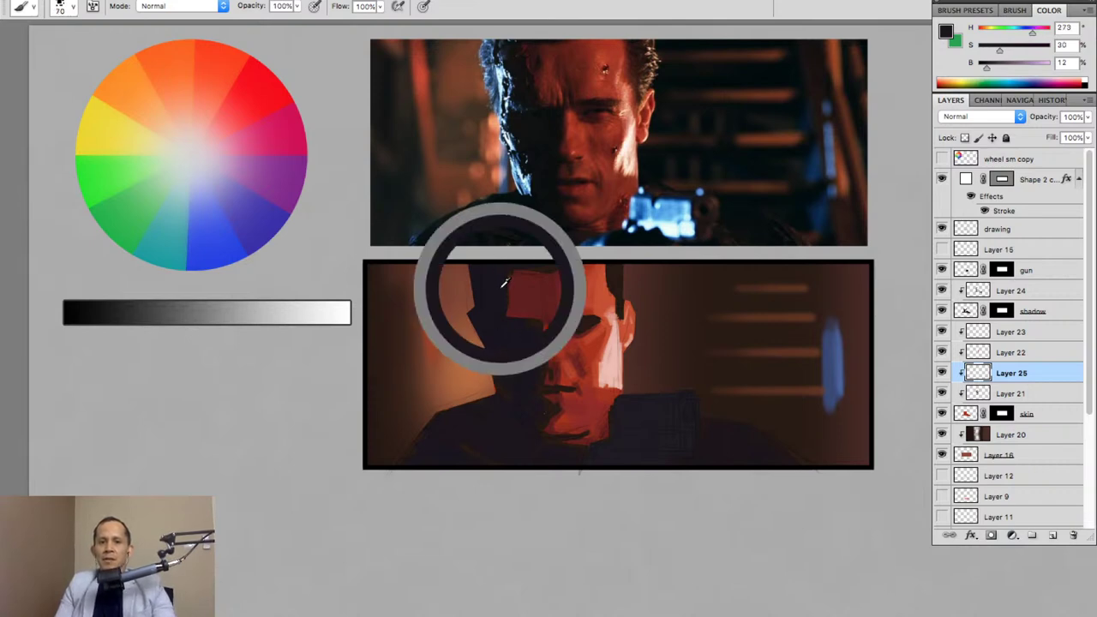
{"action": "left_click", "coordinate": [521, 285], "text": "alt"}
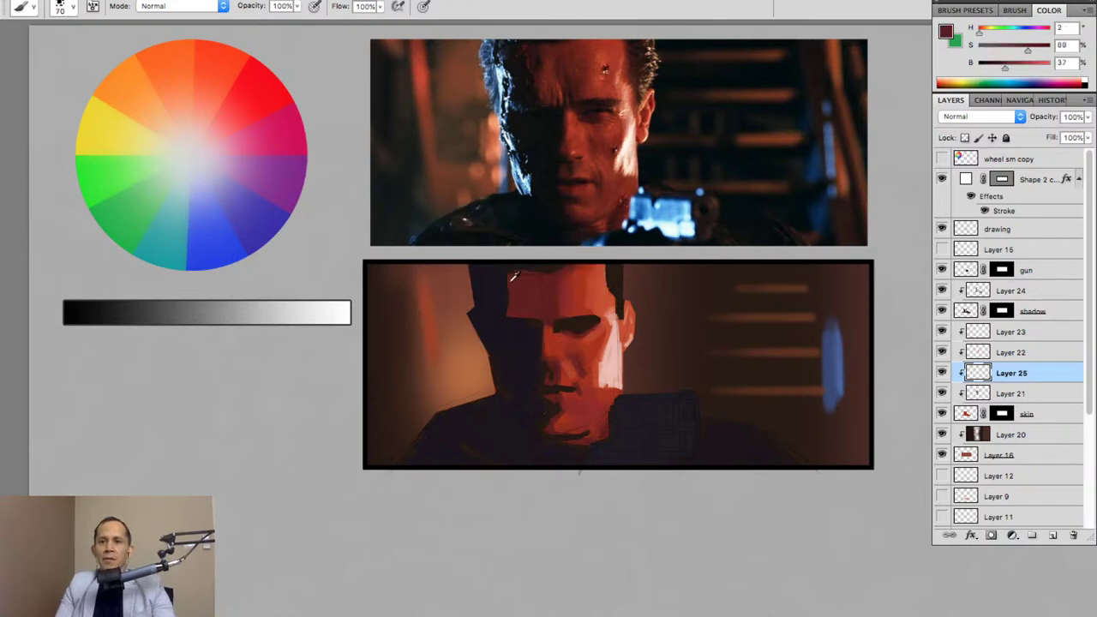
{"action": "left_click", "coordinate": [492, 284], "text": "alt"}
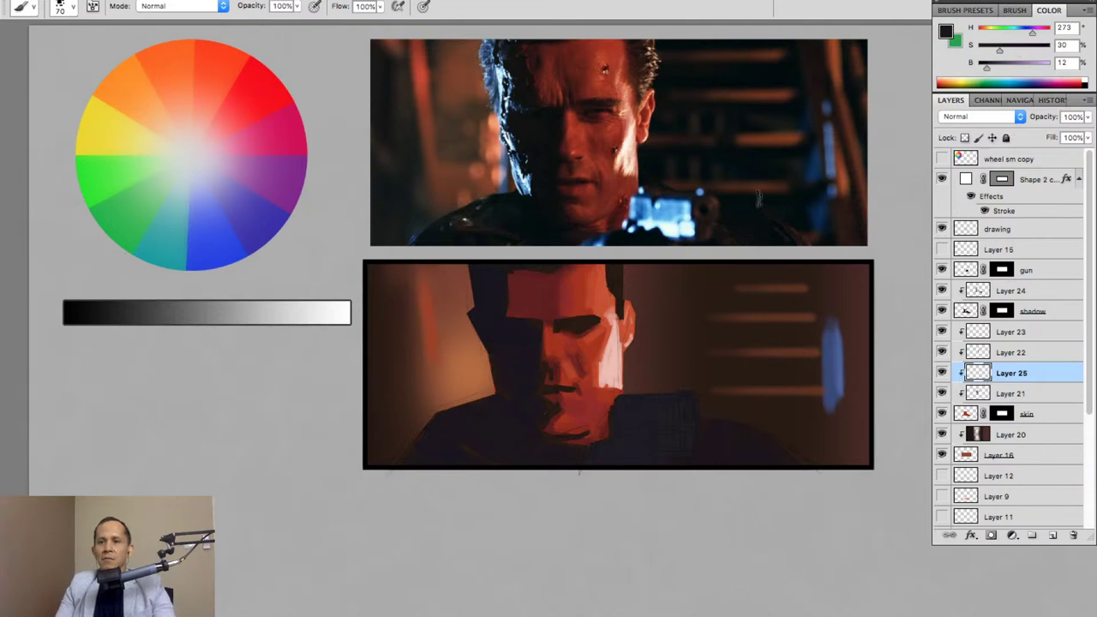
{"action": "left_click", "coordinate": [519, 285], "text": "alt"}
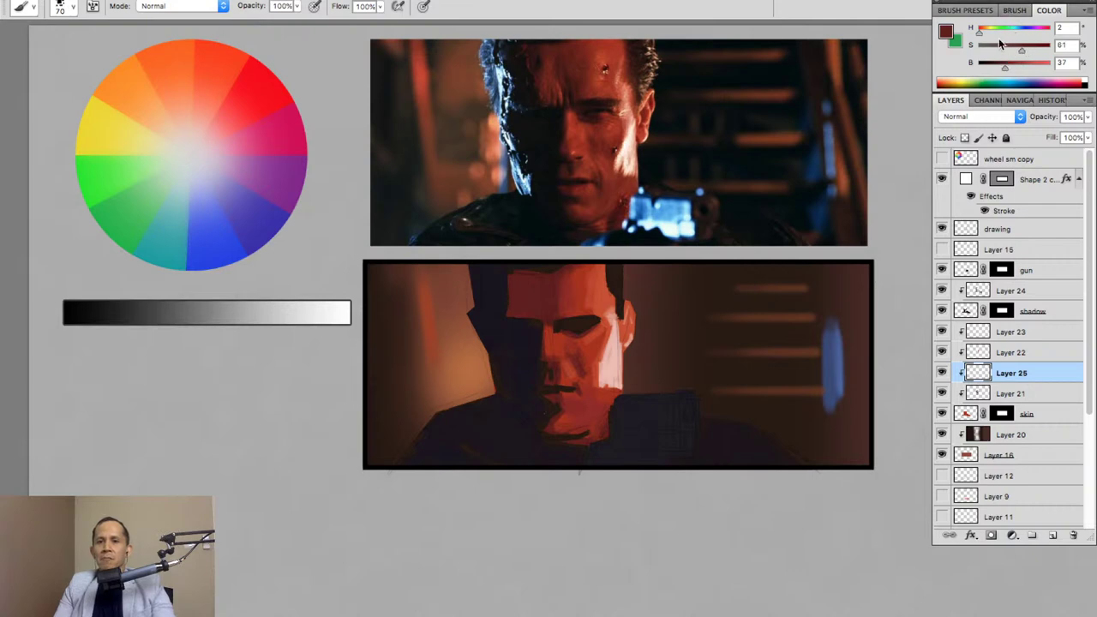
{"action": "left_click_drag", "start_coordinate": [981, 35], "coordinate": [1015, 49]}
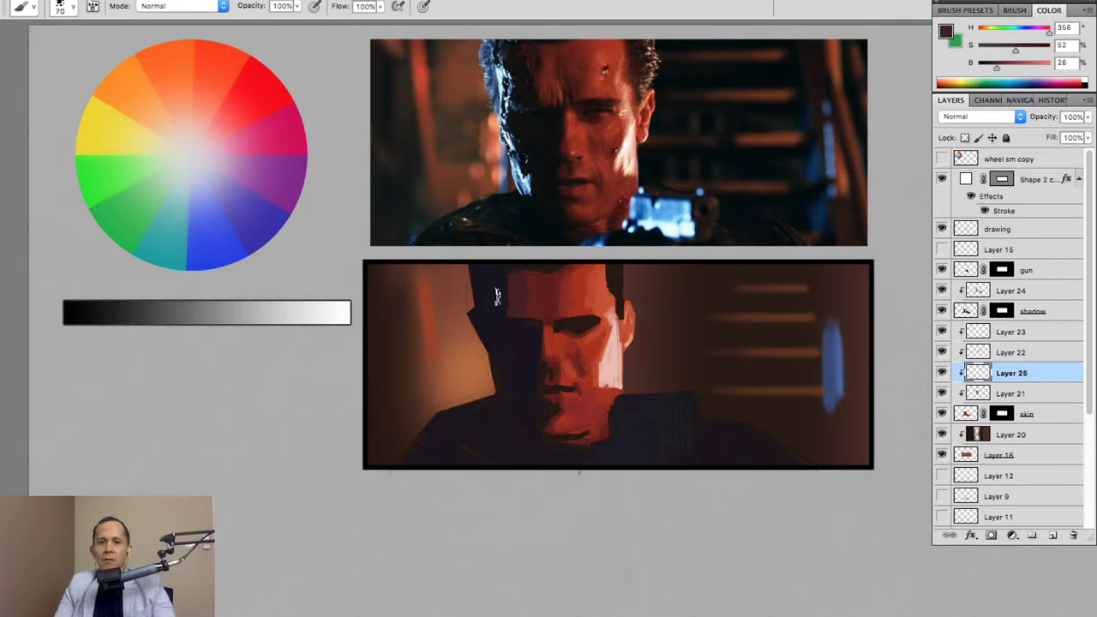
{"action": "key", "text": "bracketleft"}
{"action": "key", "text": "bracketleft"}
{"action": "key", "text": "bracketleft"}
{"action": "key", "text": "bracketleft"}
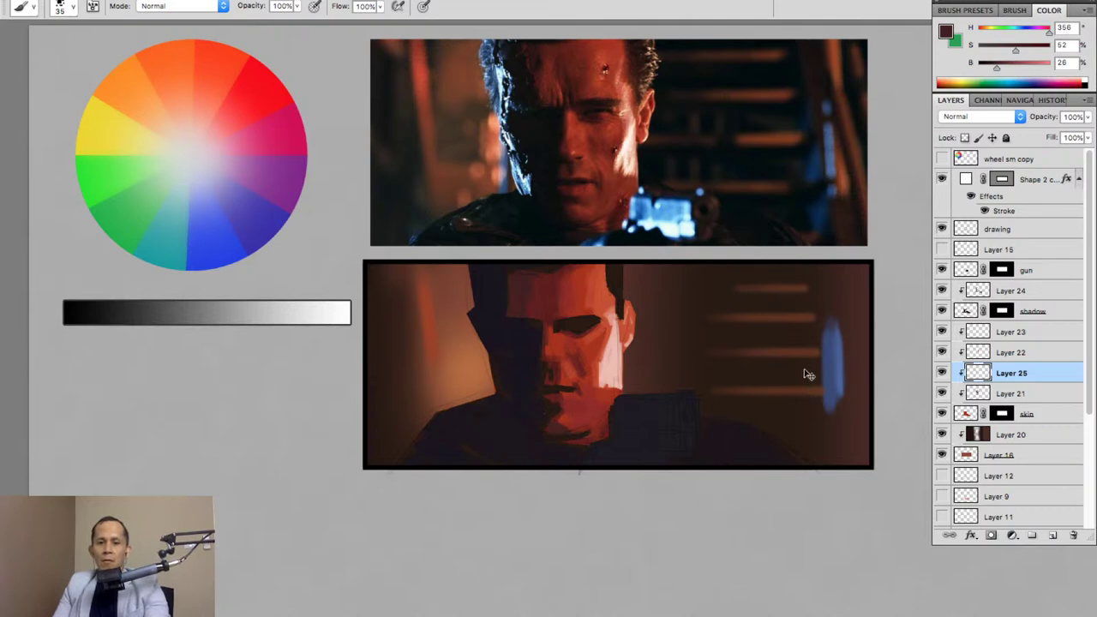
Darken the forehead-edge layer with Hue/Saturation at Lightness -8 and compare the face with that layer hidden and shown.
{"action": "key", "text": "ctrl+u"}
{"action": "left_click_drag", "start_coordinate": [778, 384], "coordinate": [769, 390]}
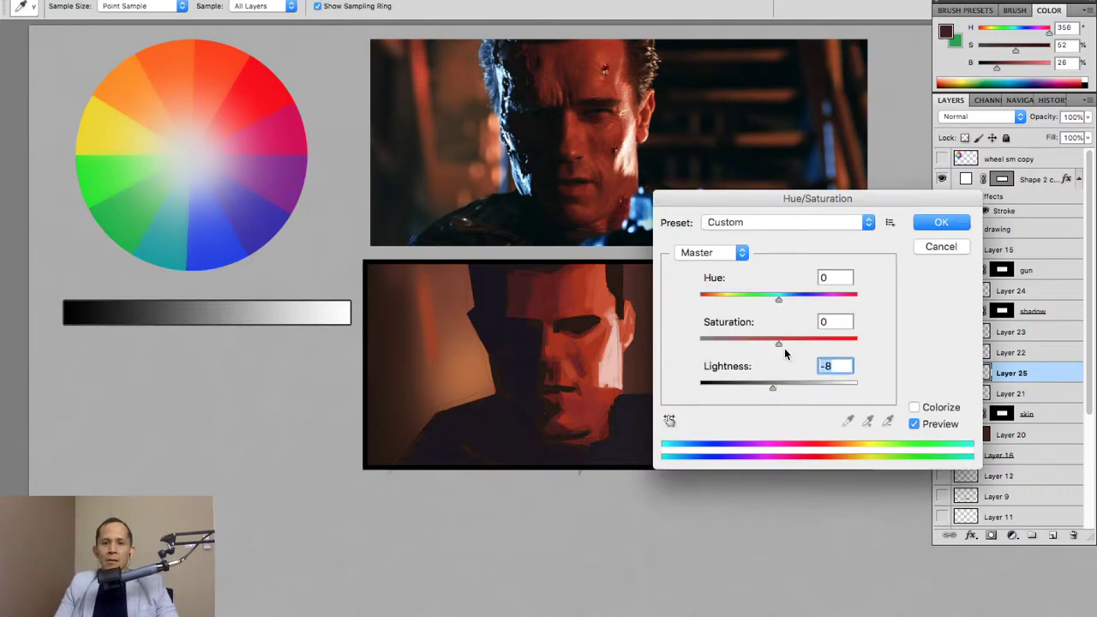
{"action": "left_click", "coordinate": [941, 224]}
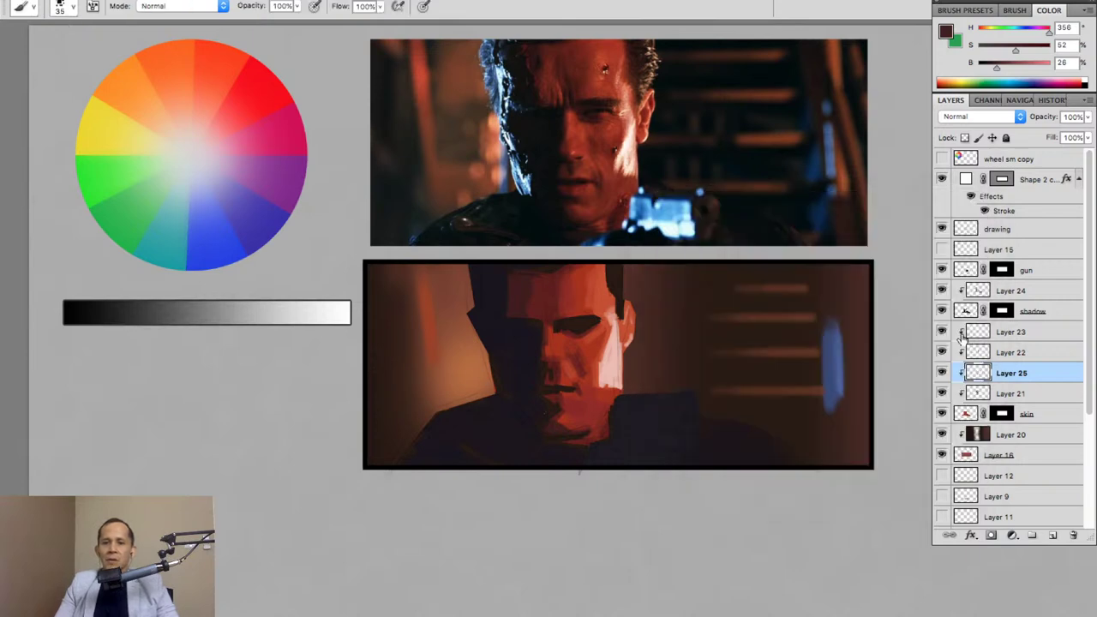
{"action": "left_click", "coordinate": [945, 374]}
{"action": "left_click", "coordinate": [944, 373]}
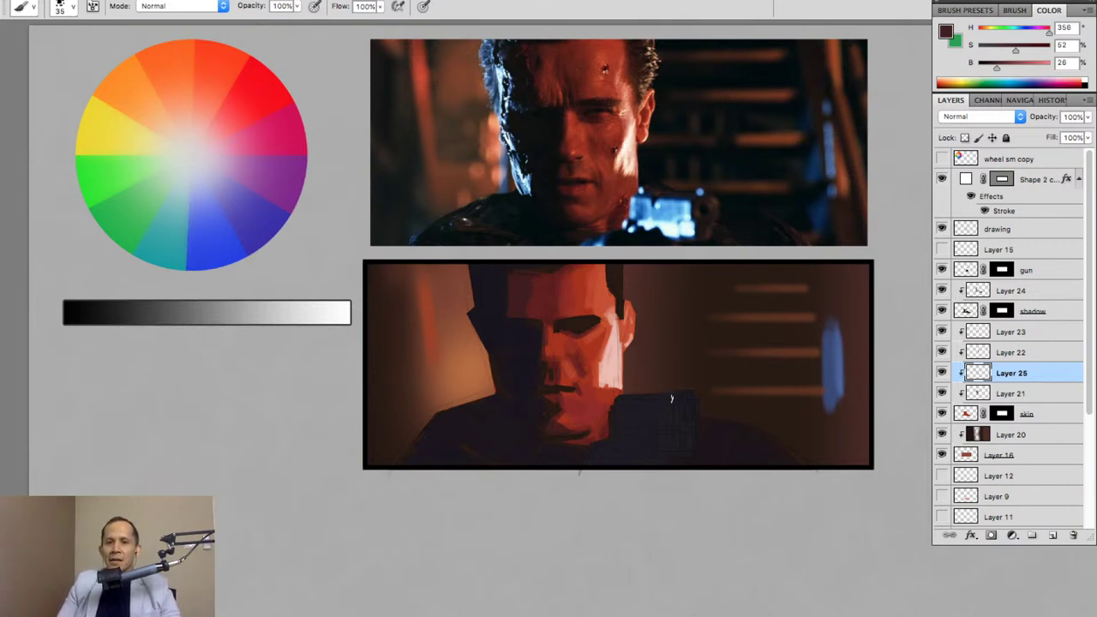
Check Layer 23 by hiding and restoring it, and add a new layer above it clipped to the skin layer.
{"action": "left_click", "coordinate": [1029, 333]}
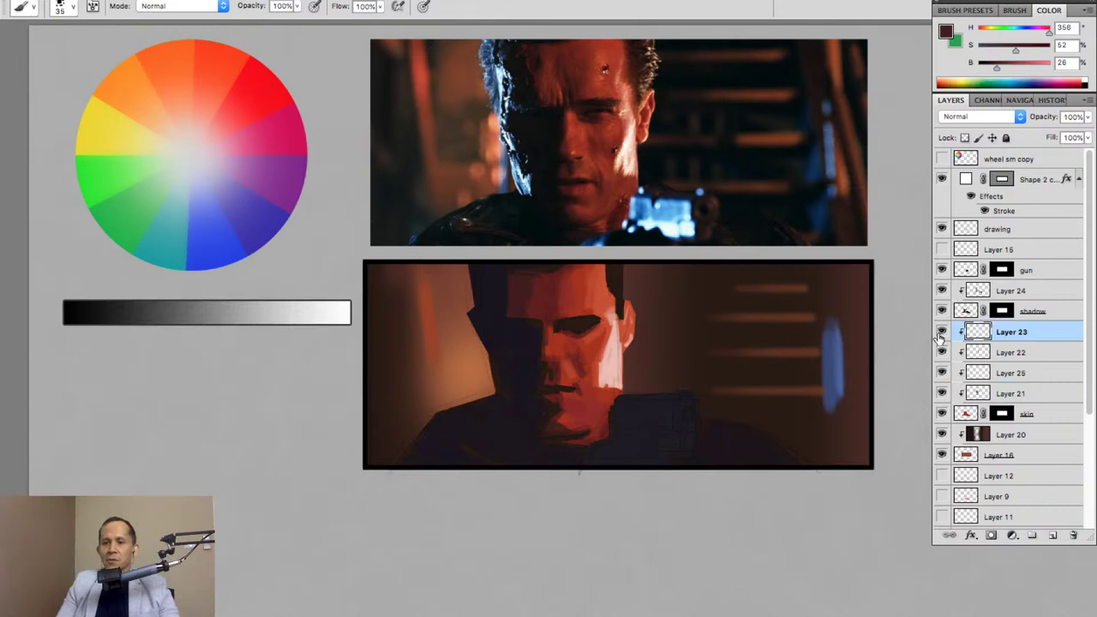
{"action": "left_click", "coordinate": [942, 332]}
{"action": "left_click", "coordinate": [941, 332]}
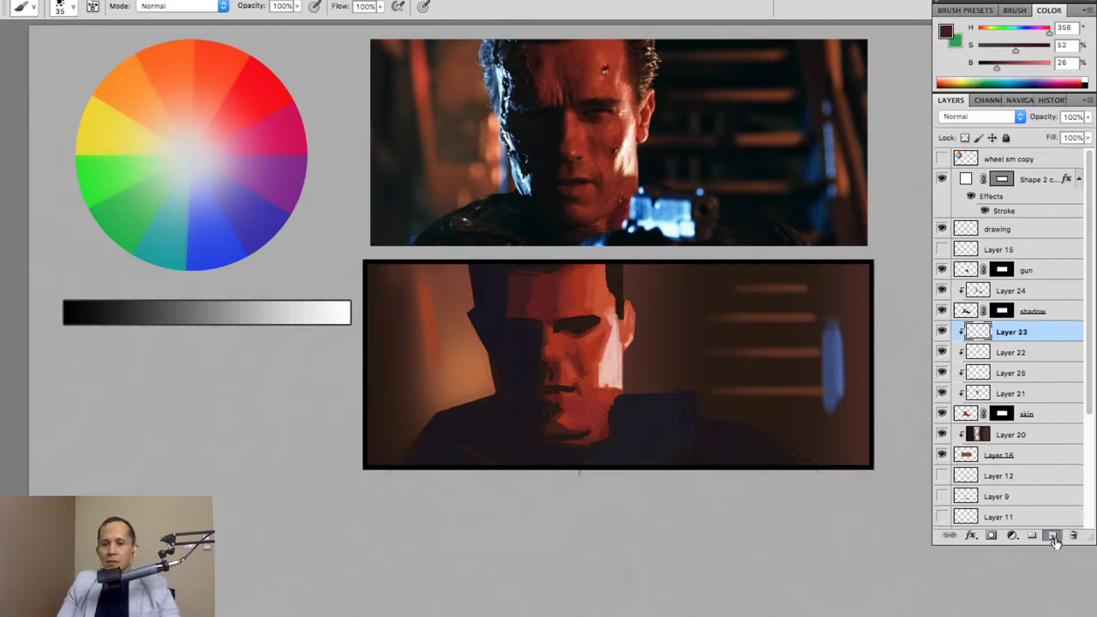
{"action": "left_click", "coordinate": [1054, 536]}
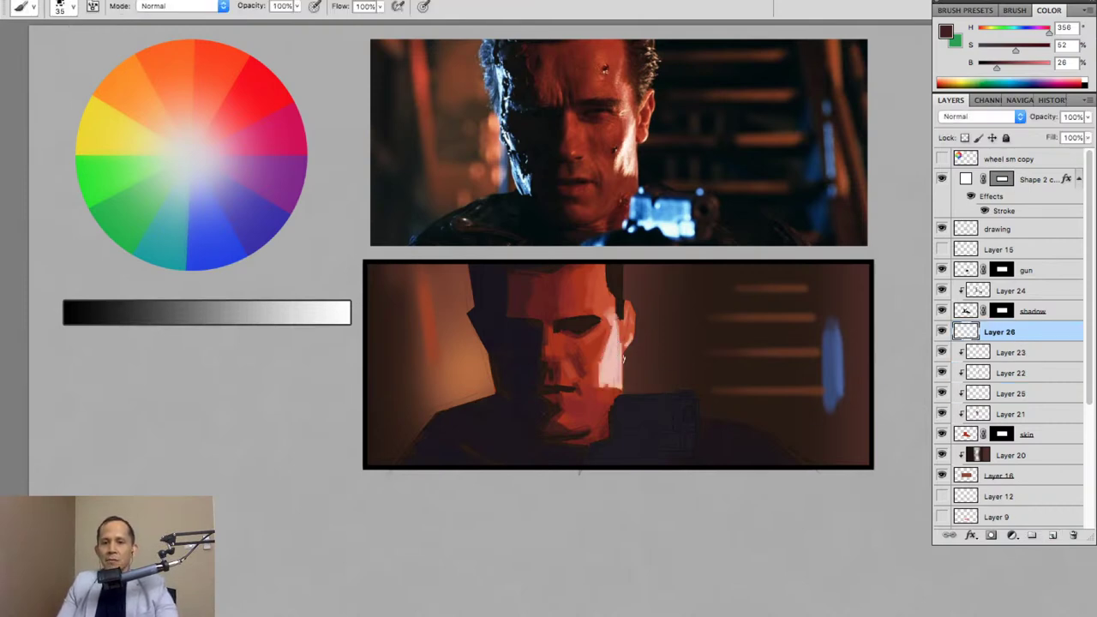
{"action": "left_click", "coordinate": [1030, 343], "text": "alt"}
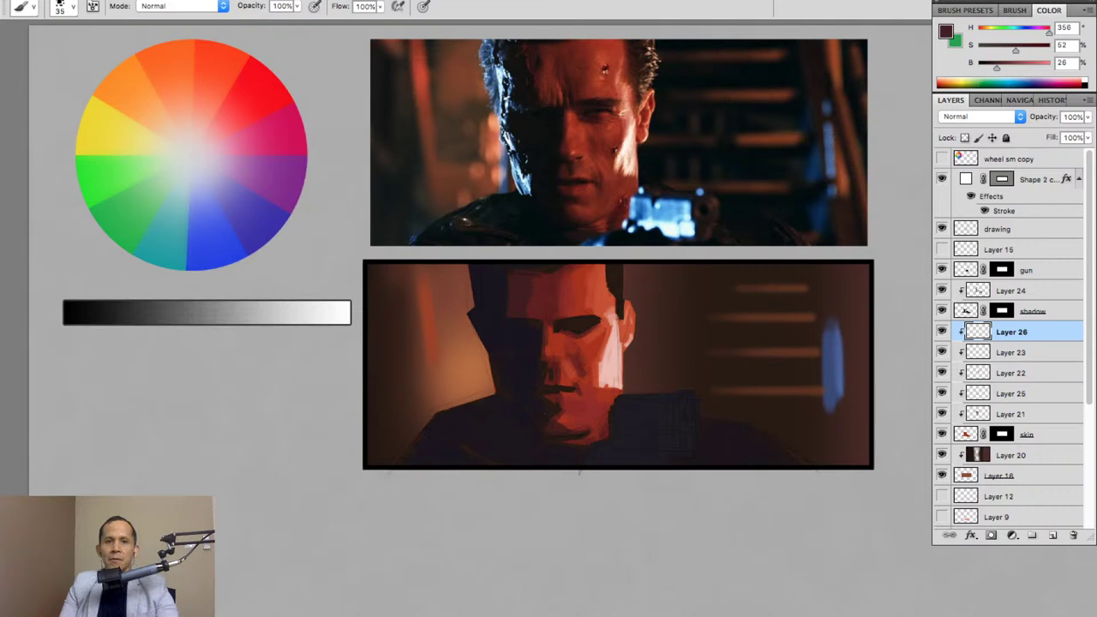
{"action": "key", "text": "Tab"}
{"action": "mouse_move", "coordinate": [533, 110]}
{"action": "left_mouse_down"}
{"action": "mouse_move", "coordinate": [575, 108]}
{"action": "mouse_move", "coordinate": [553, 93]}
{"action": "mouse_move", "coordinate": [537, 108]}
{"action": "left_mouse_up"}
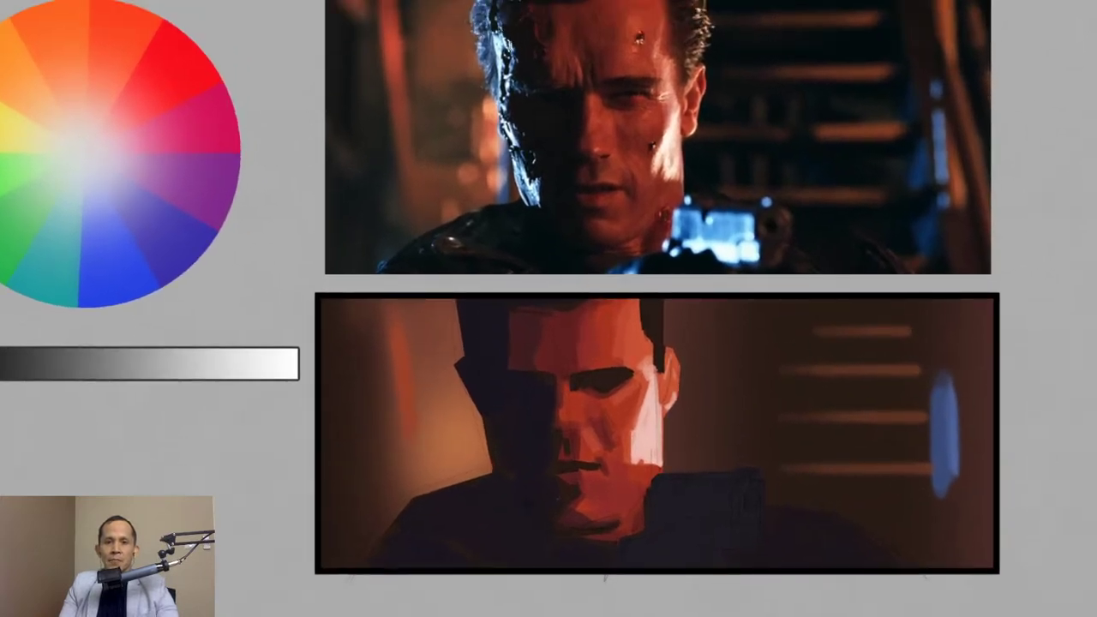
{"action": "key", "text": "Tab"}
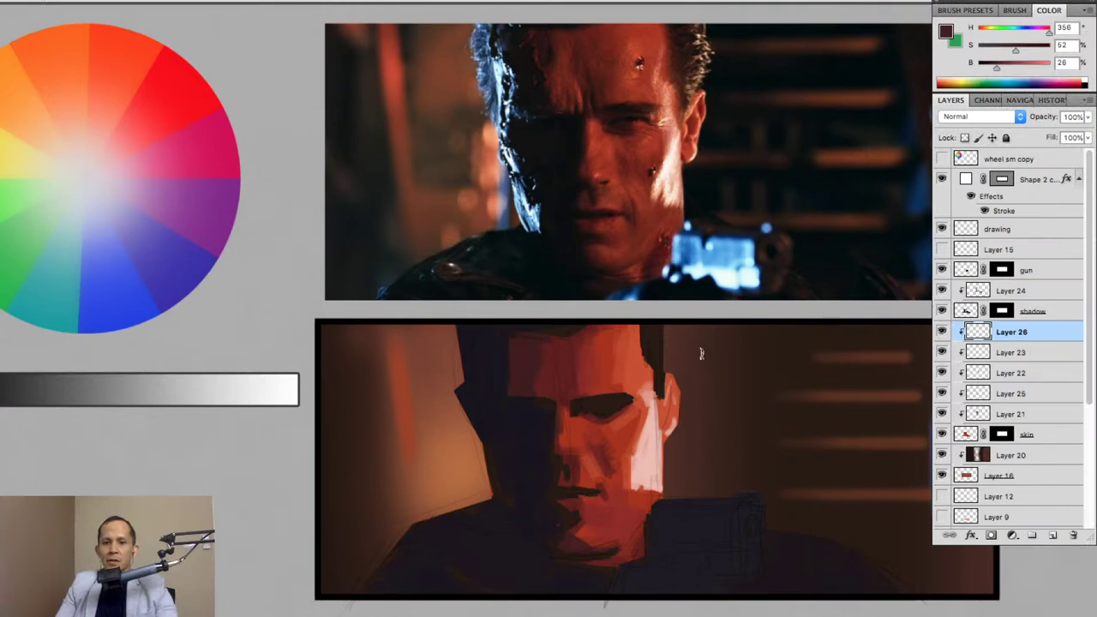
{"action": "left_click", "coordinate": [496, 536], "text": "alt"}
{"action": "left_click", "coordinate": [702, 522], "text": "alt"}
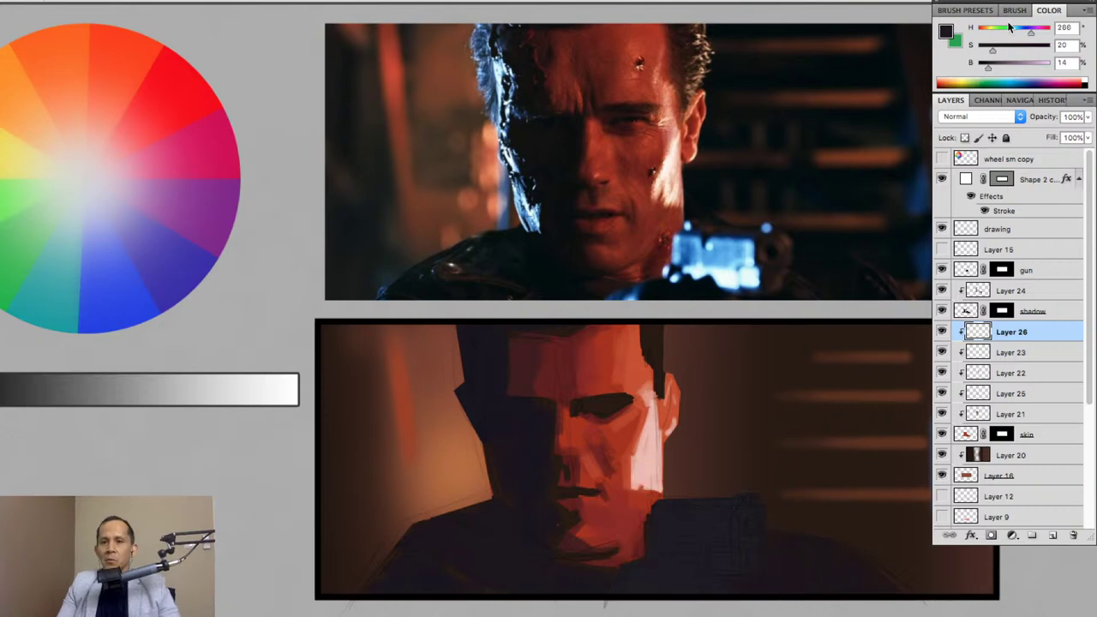
{"action": "left_click_drag", "start_coordinate": [1030, 32], "coordinate": [1027, 33]}
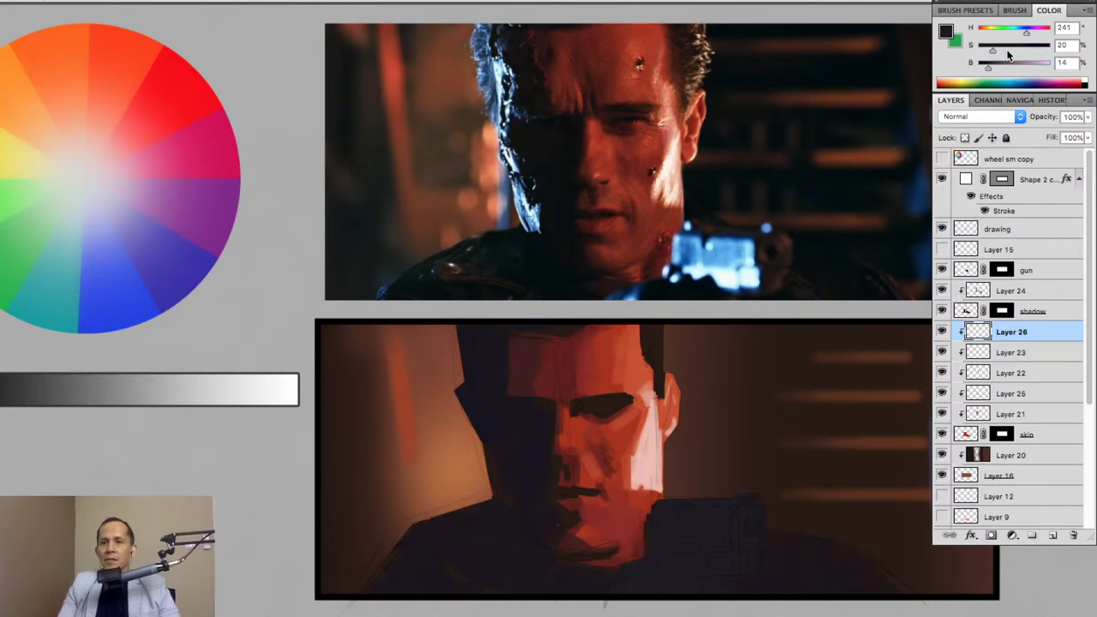
{"action": "left_click_drag", "start_coordinate": [988, 67], "coordinate": [879, 95]}
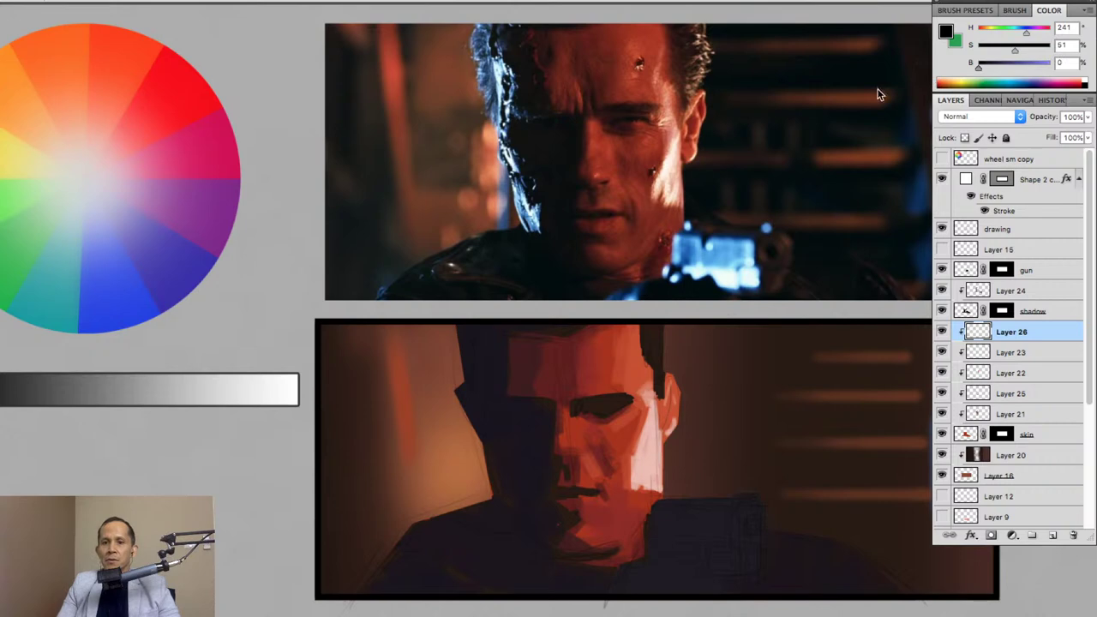
Pick the background light's blue (H 224, S 53, B 47), move Layer 26 above Layer 24, and paint the shadowed hair edge.
{"action": "left_click_drag", "start_coordinate": [693, 380], "coordinate": [642, 387]}
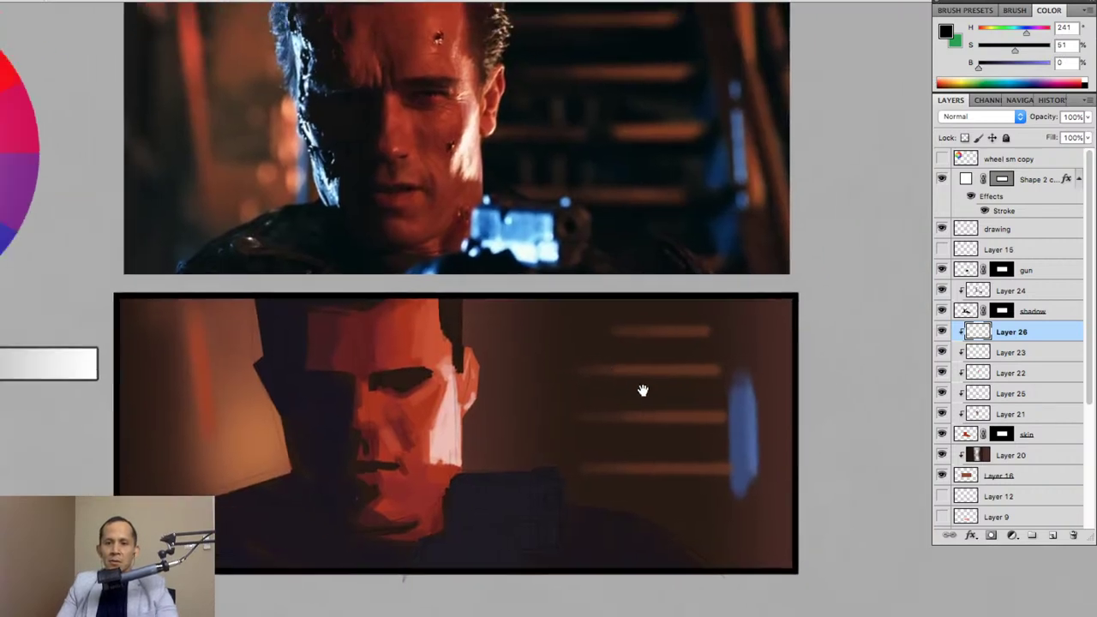
{"action": "left_click", "coordinate": [789, 436], "text": "alt"}
{"action": "mouse_move", "coordinate": [693, 417]}
{"action": "left_mouse_down"}
{"action": "mouse_move", "coordinate": [766, 478]}
{"action": "mouse_move", "coordinate": [708, 392]}
{"action": "left_mouse_up"}
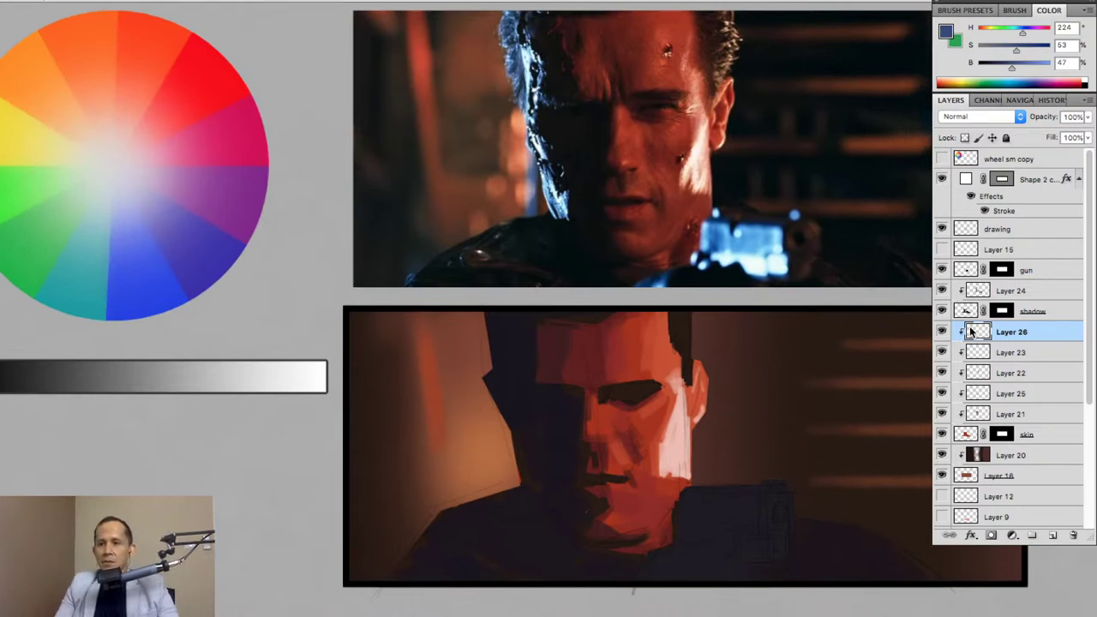
{"action": "left_click_drag", "start_coordinate": [1005, 336], "coordinate": [1020, 283]}
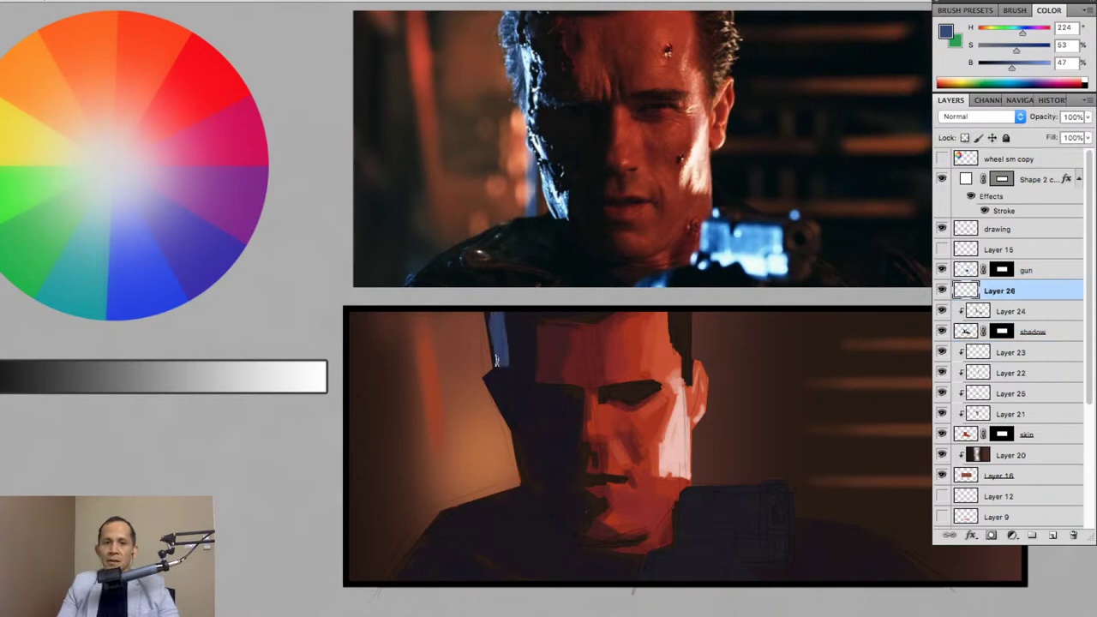
{"action": "mouse_move", "coordinate": [496, 360]}
{"action": "left_mouse_down"}
{"action": "mouse_move", "coordinate": [507, 343]}
{"action": "mouse_move", "coordinate": [496, 405]}
{"action": "mouse_move", "coordinate": [510, 386]}
{"action": "left_mouse_up"}
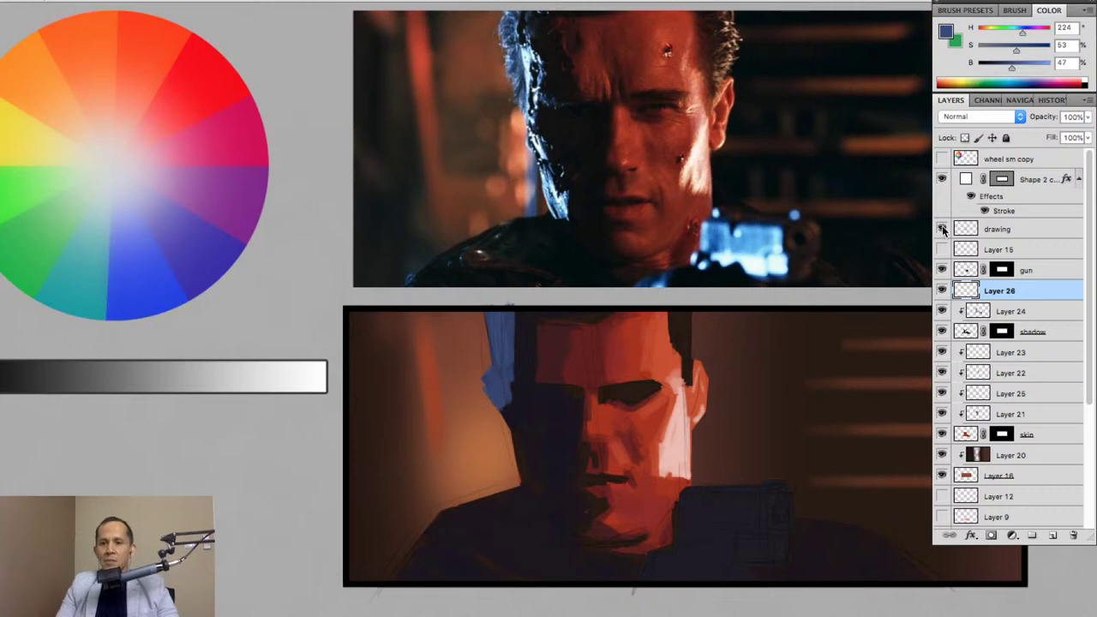
Hide the drawing layer, extend the blue rim light down the shadowed temple and cheek to the jaw, and clip Layer 26 to the shadow layer.
{"action": "left_click", "coordinate": [942, 229]}
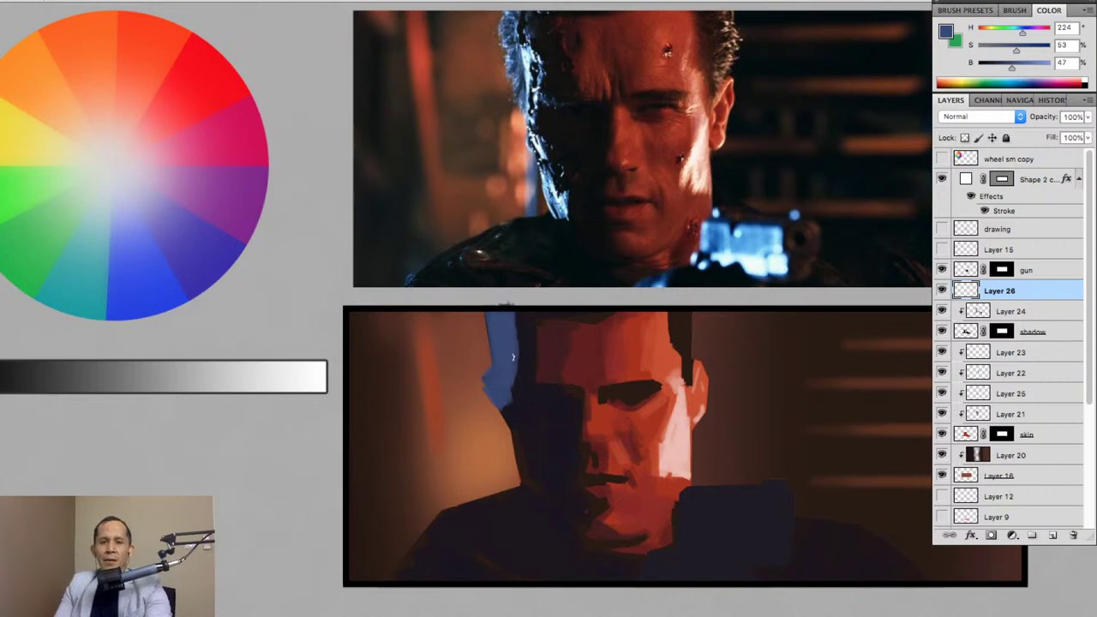
{"action": "mouse_move", "coordinate": [519, 385]}
{"action": "left_mouse_down"}
{"action": "mouse_move", "coordinate": [547, 390]}
{"action": "mouse_move", "coordinate": [508, 377]}
{"action": "mouse_move", "coordinate": [503, 388]}
{"action": "mouse_move", "coordinate": [526, 481]}
{"action": "left_mouse_up"}
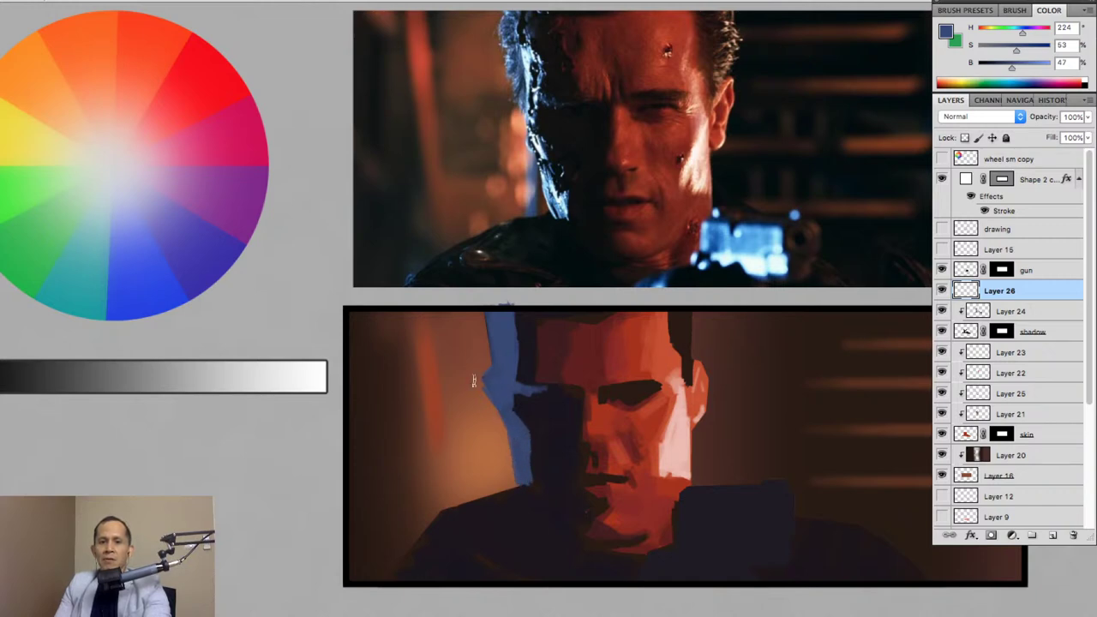
{"action": "left_click", "coordinate": [1051, 301], "text": "alt"}
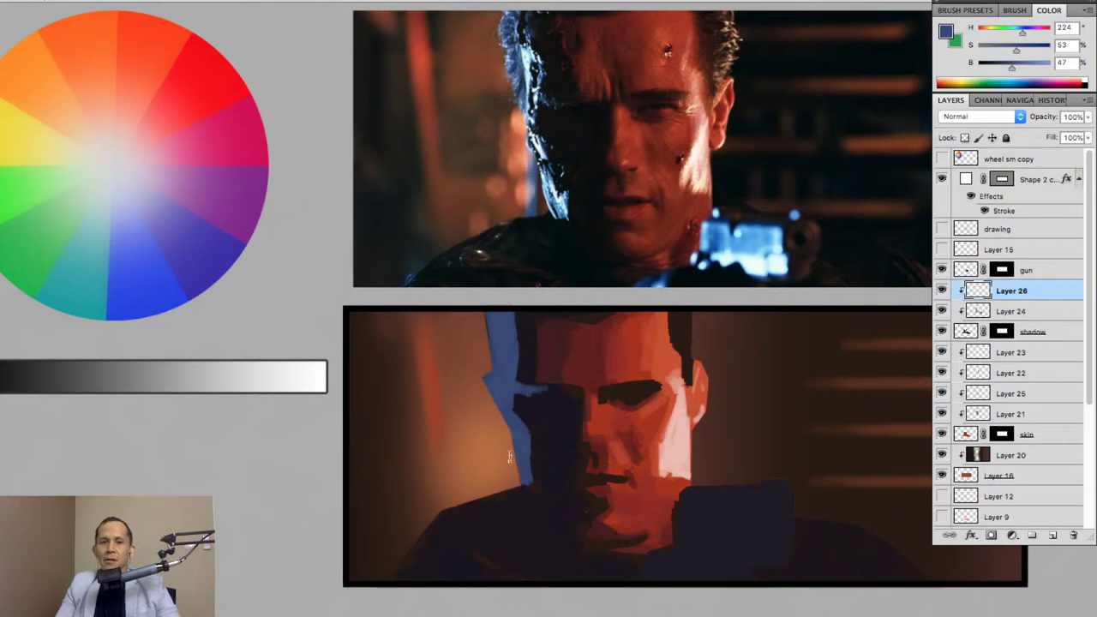
{"action": "mouse_move", "coordinate": [529, 472]}
{"action": "left_mouse_down"}
{"action": "mouse_move", "coordinate": [552, 509]}
{"action": "mouse_move", "coordinate": [523, 475]}
{"action": "mouse_move", "coordinate": [528, 486]}
{"action": "mouse_move", "coordinate": [528, 468]}
{"action": "mouse_move", "coordinate": [538, 495]}
{"action": "mouse_move", "coordinate": [557, 501]}
{"action": "mouse_move", "coordinate": [532, 514]}
{"action": "mouse_move", "coordinate": [552, 511]}
{"action": "mouse_move", "coordinate": [527, 500]}
{"action": "mouse_move", "coordinate": [546, 473]}
{"action": "left_mouse_up"}
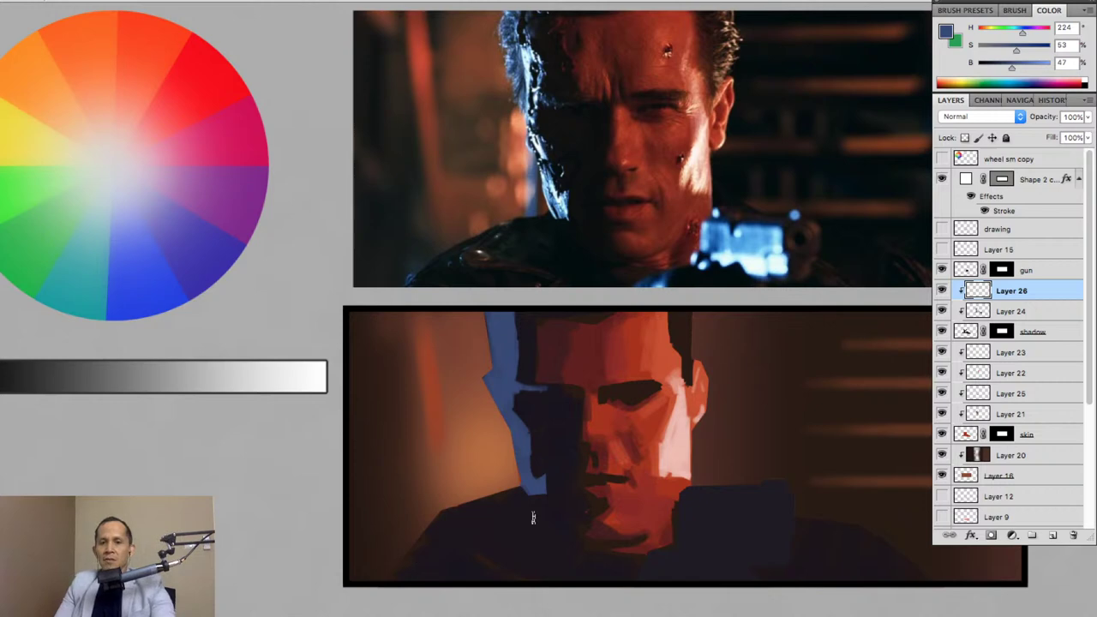
{"action": "left_click", "coordinate": [942, 290]}
{"action": "left_click", "coordinate": [943, 291]}
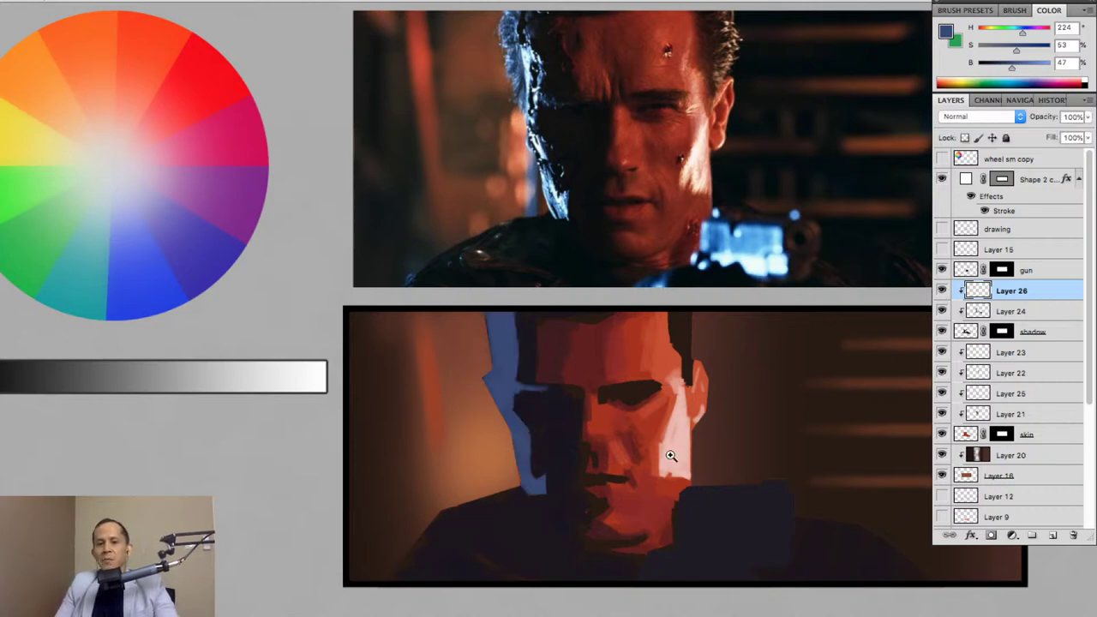
{"action": "left_click_drag", "start_coordinate": [669, 453], "coordinate": [687, 476]}
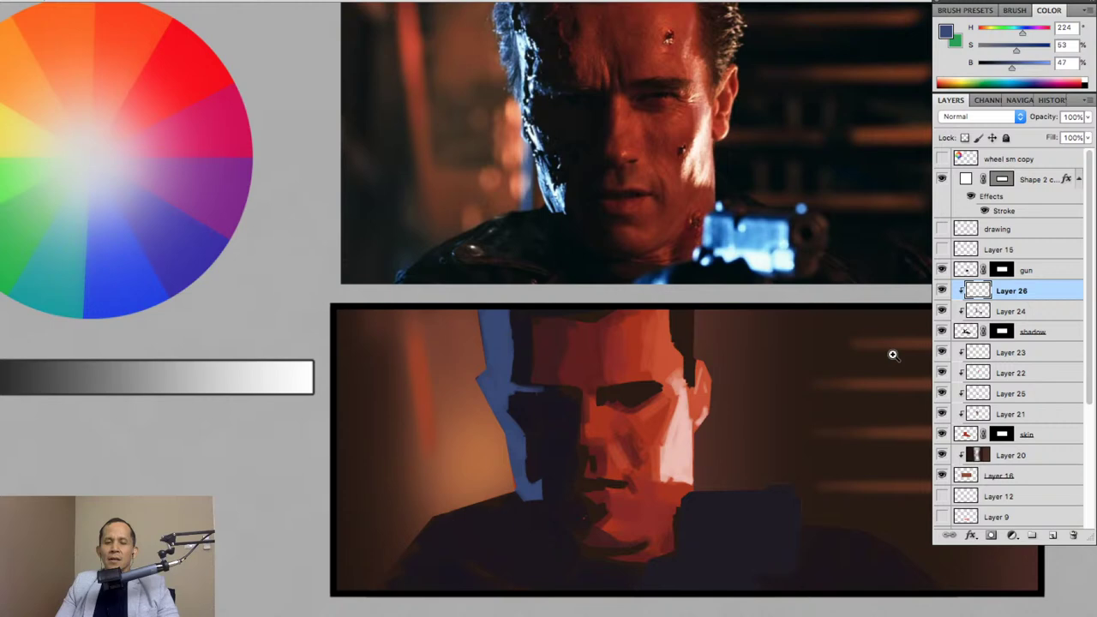
Add a new layer clipped to the gun layer and block in the gun's lit side with the same blue.
{"action": "left_click", "coordinate": [973, 270]}
{"action": "left_click", "coordinate": [1053, 535]}
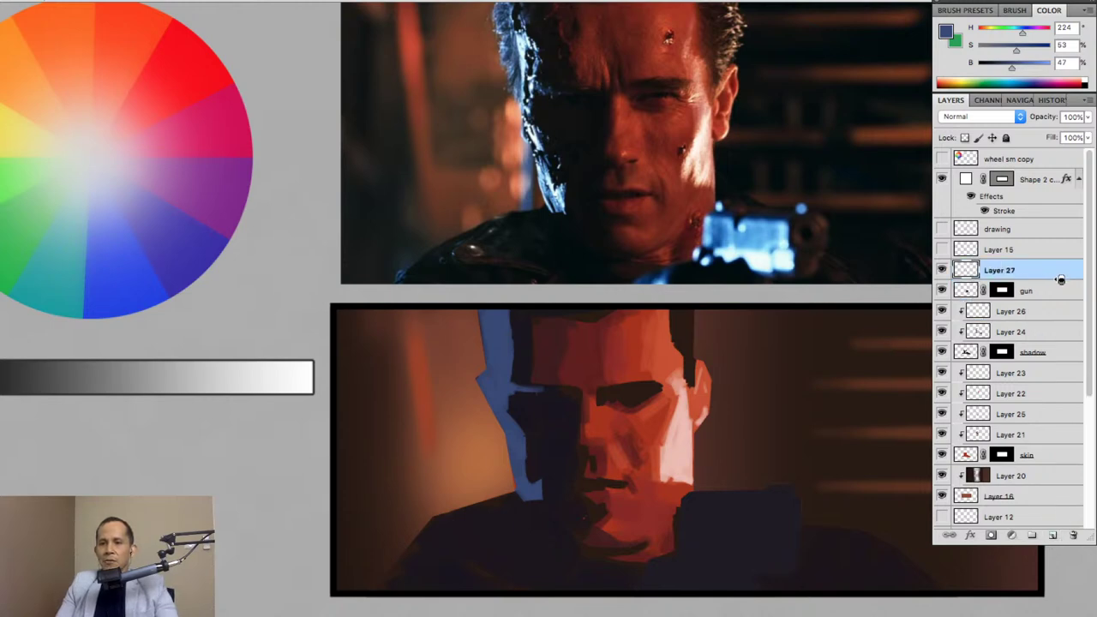
{"action": "left_click", "coordinate": [1060, 280], "text": "alt"}
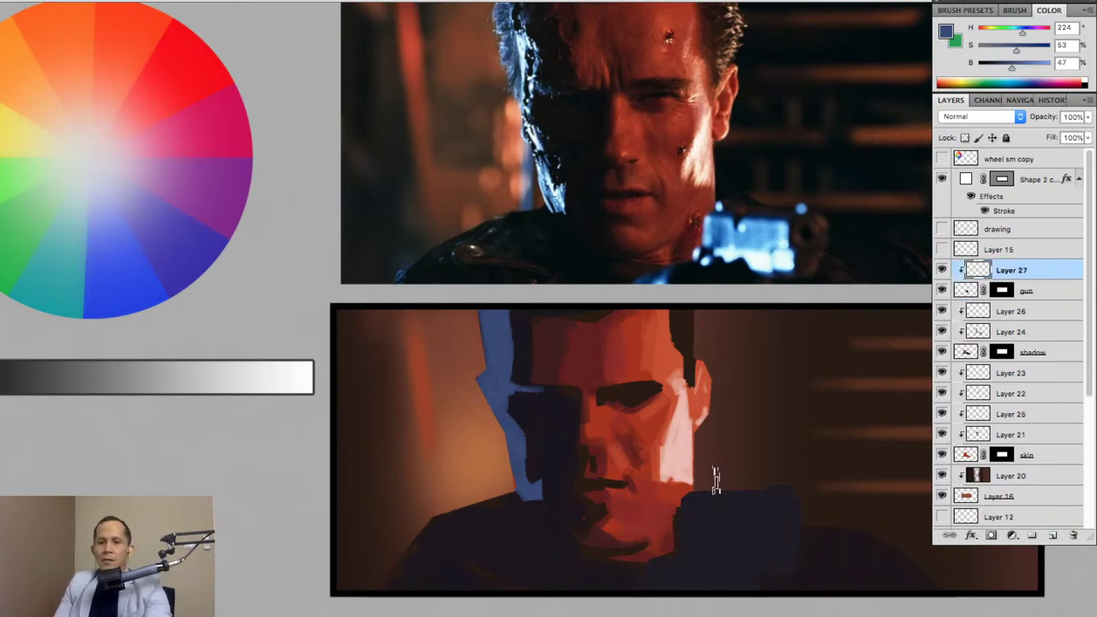
{"action": "mouse_move", "coordinate": [696, 502]}
{"action": "left_mouse_down"}
{"action": "mouse_move", "coordinate": [691, 535]}
{"action": "mouse_move", "coordinate": [703, 514]}
{"action": "mouse_move", "coordinate": [744, 514]}
{"action": "mouse_move", "coordinate": [702, 504]}
{"action": "mouse_move", "coordinate": [751, 501]}
{"action": "mouse_move", "coordinate": [707, 495]}
{"action": "mouse_move", "coordinate": [753, 495]}
{"action": "mouse_move", "coordinate": [691, 502]}
{"action": "mouse_move", "coordinate": [737, 504]}
{"action": "left_mouse_up"}
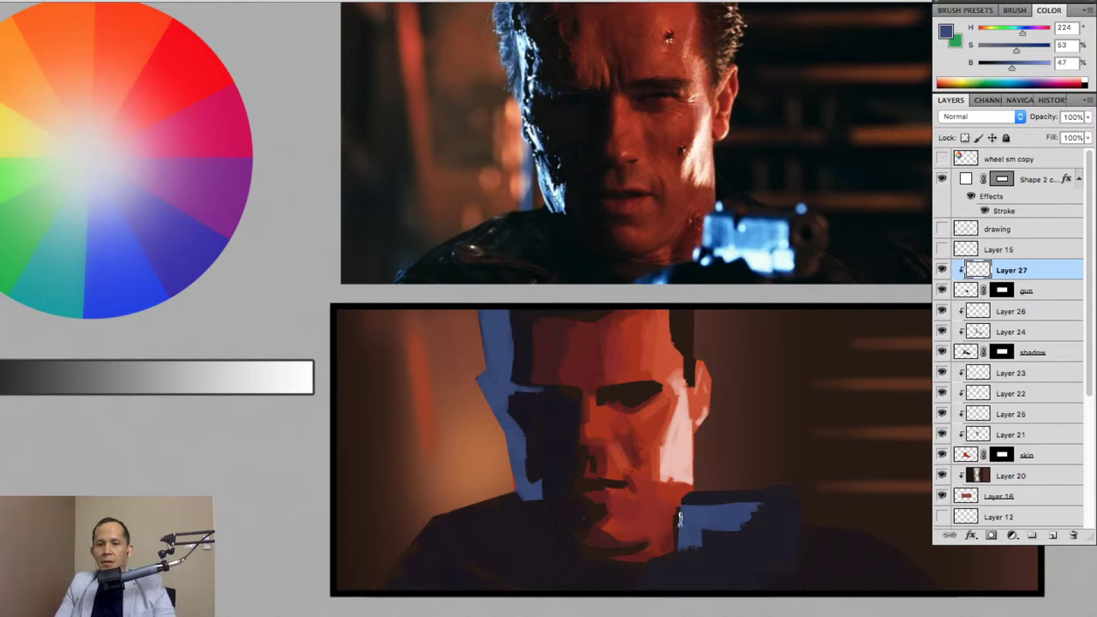
{"action": "left_click", "coordinate": [943, 270]}
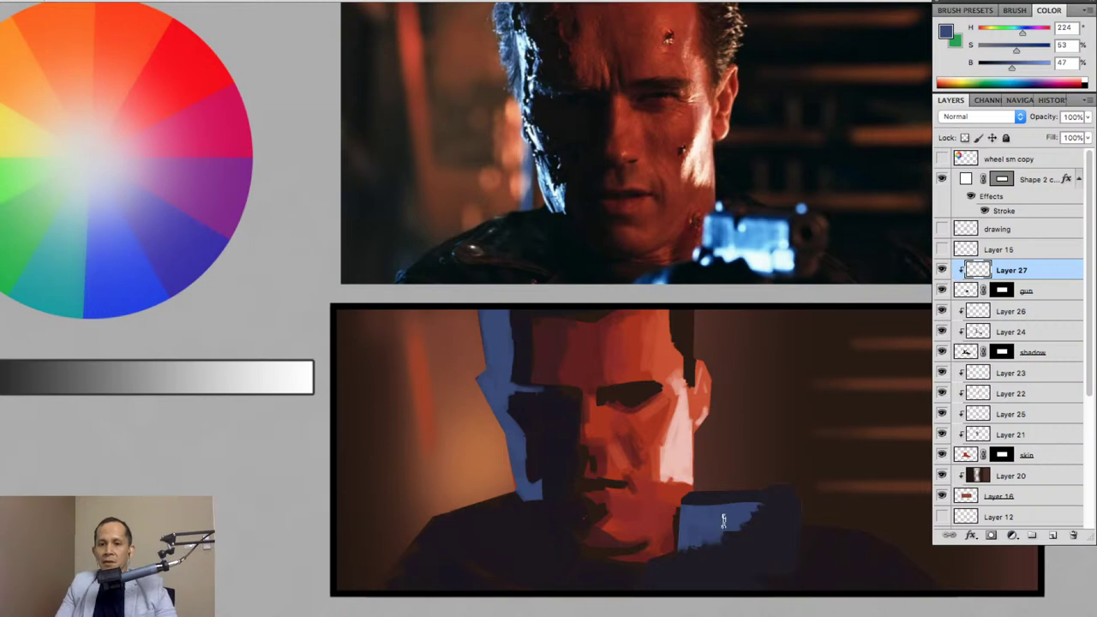
{"action": "mouse_move", "coordinate": [722, 520]}
{"action": "left_mouse_down"}
{"action": "mouse_move", "coordinate": [725, 533]}
{"action": "mouse_move", "coordinate": [685, 550]}
{"action": "left_mouse_up"}
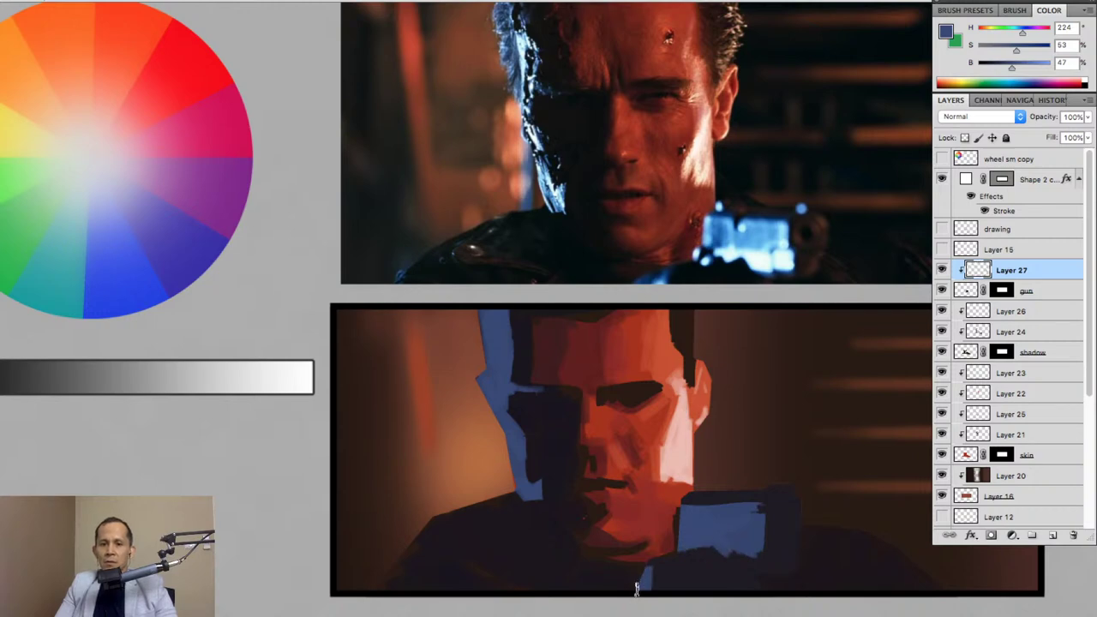
Paint the blue sliver below the gun beside the chest and square off the lower corner of the gun's blue shape.
{"action": "left_click_drag", "start_coordinate": [641, 589], "coordinate": [652, 558]}
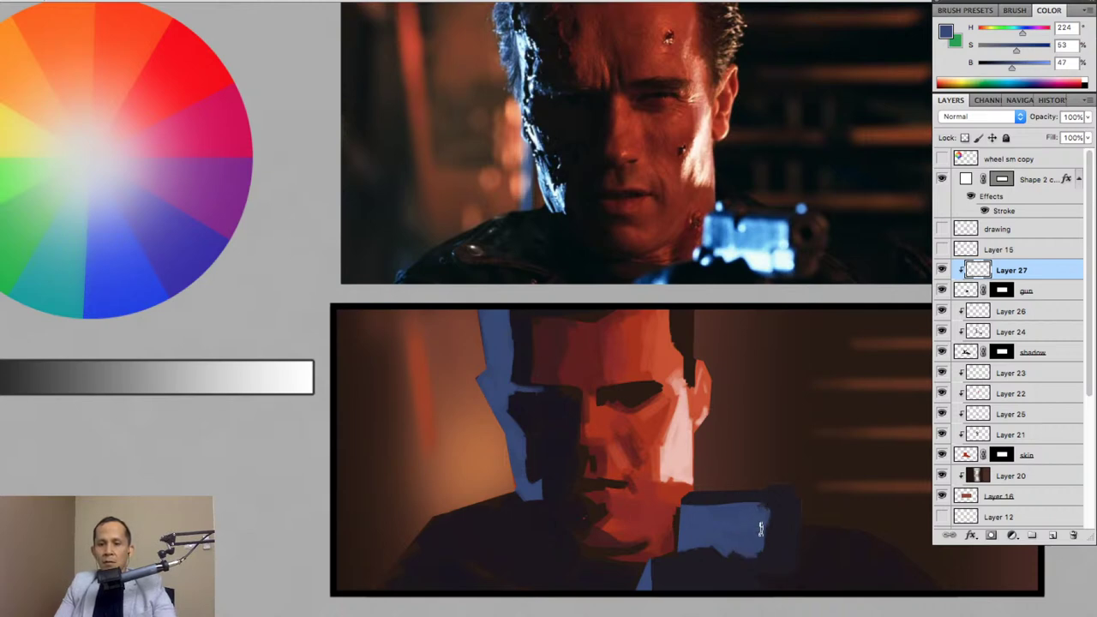
{"action": "mouse_move", "coordinate": [760, 529]}
{"action": "left_mouse_down"}
{"action": "mouse_move", "coordinate": [762, 561]}
{"action": "mouse_move", "coordinate": [767, 506]}
{"action": "mouse_move", "coordinate": [768, 526]}
{"action": "left_mouse_up"}
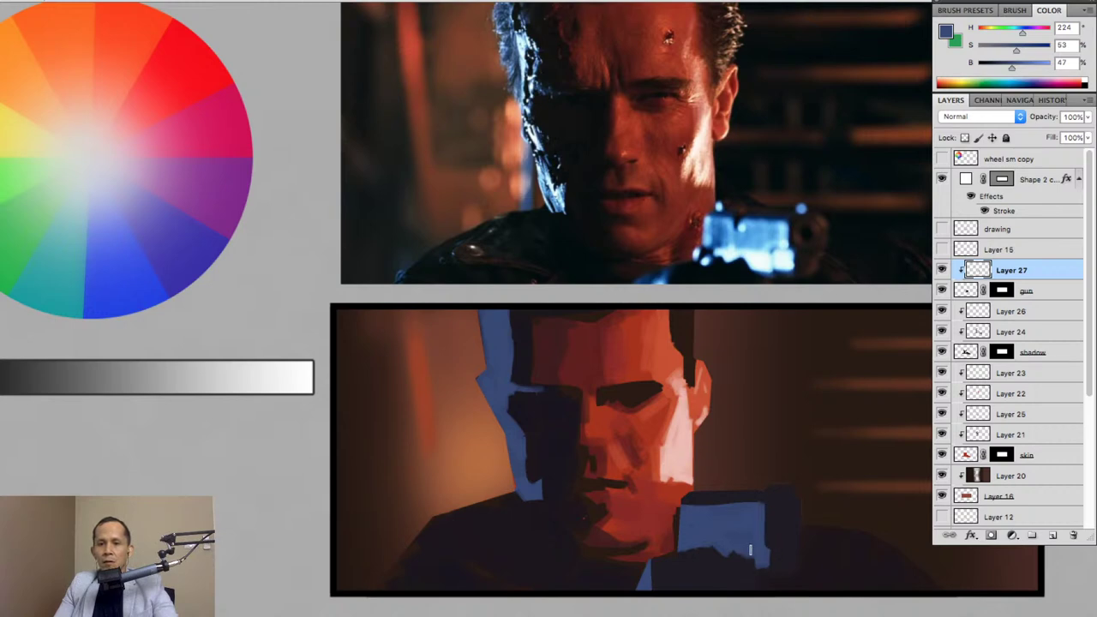
{"action": "left_click_drag", "start_coordinate": [733, 557], "coordinate": [764, 562]}
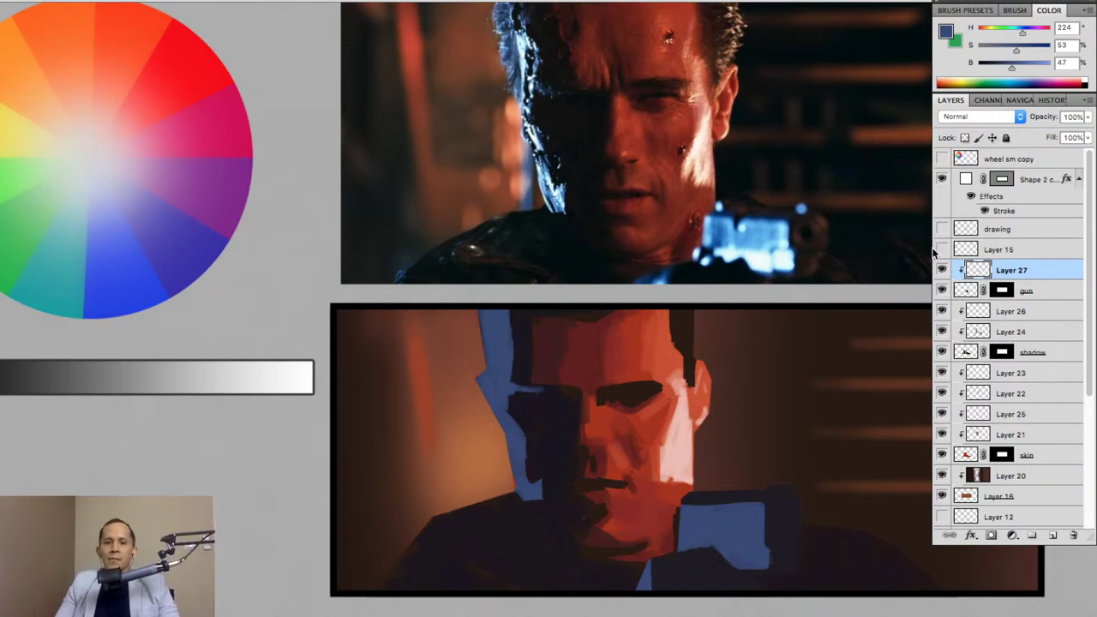
Add a new layer, place it between the gun layer and Layer 26, and clip it to the shadow layer.
{"action": "left_click", "coordinate": [1053, 535]}
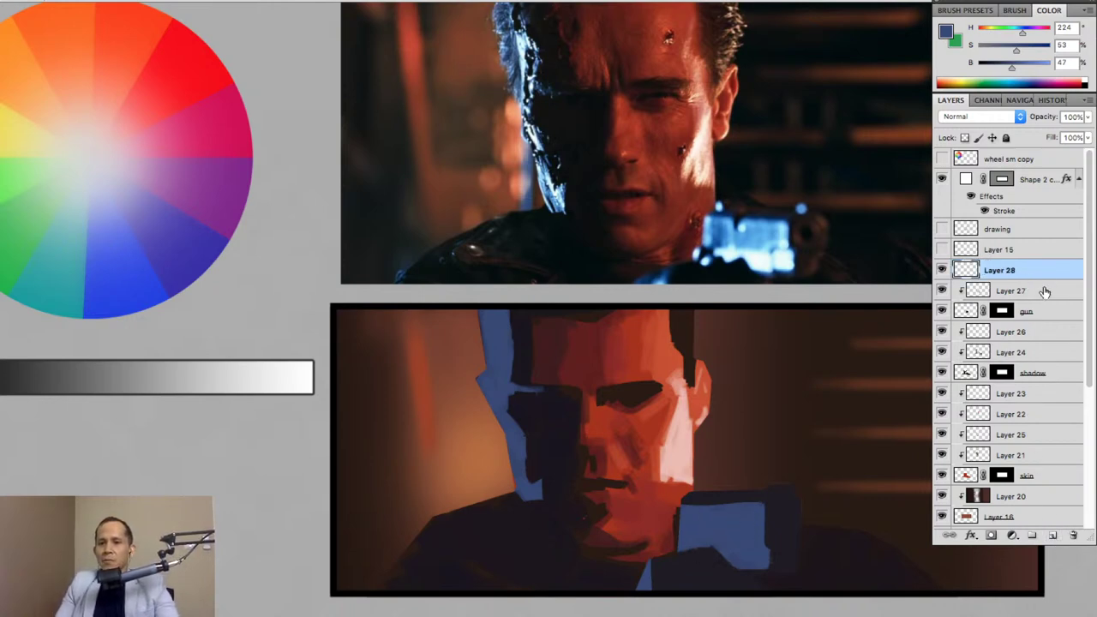
{"action": "left_click_drag", "start_coordinate": [1051, 282], "coordinate": [1035, 327]}
{"action": "key", "text": "ctrl+alt+g"}
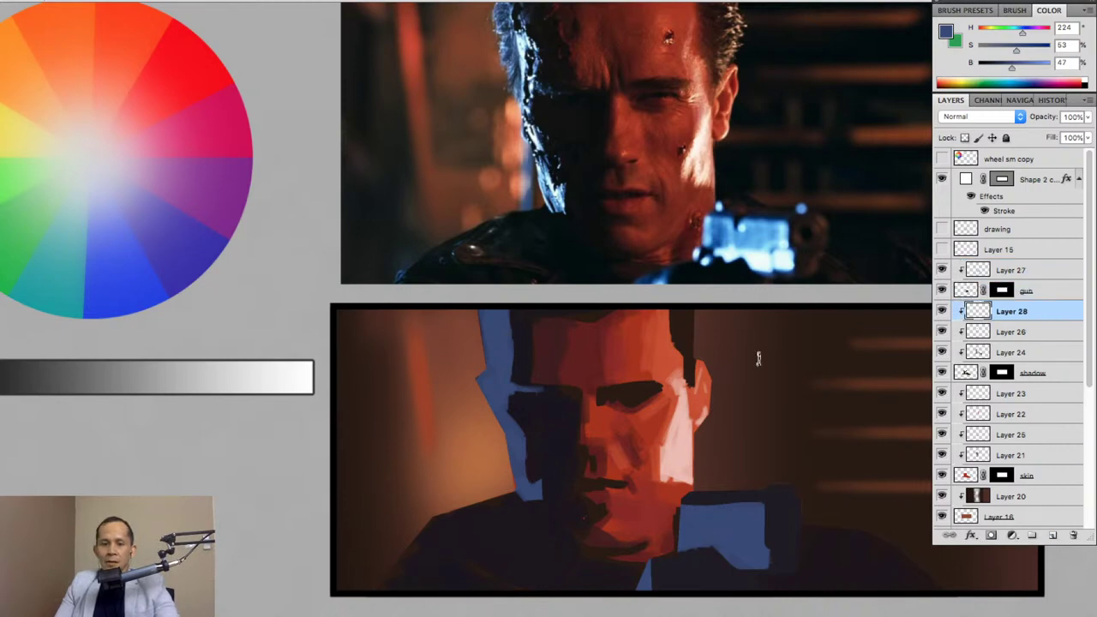
Mix a lighter, less saturated blue (H 207, S 40, B 76) for the rim-light highlights.
{"action": "key", "text": "Tab"}
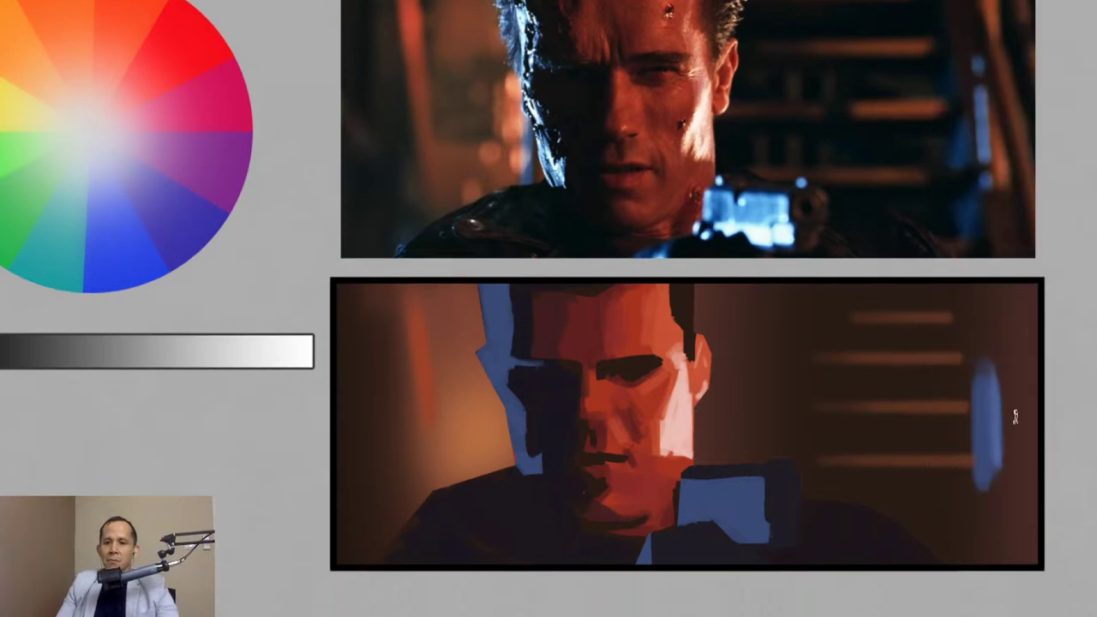
{"action": "key", "text": "r"}
{"action": "left_click", "coordinate": [1006, 444]}
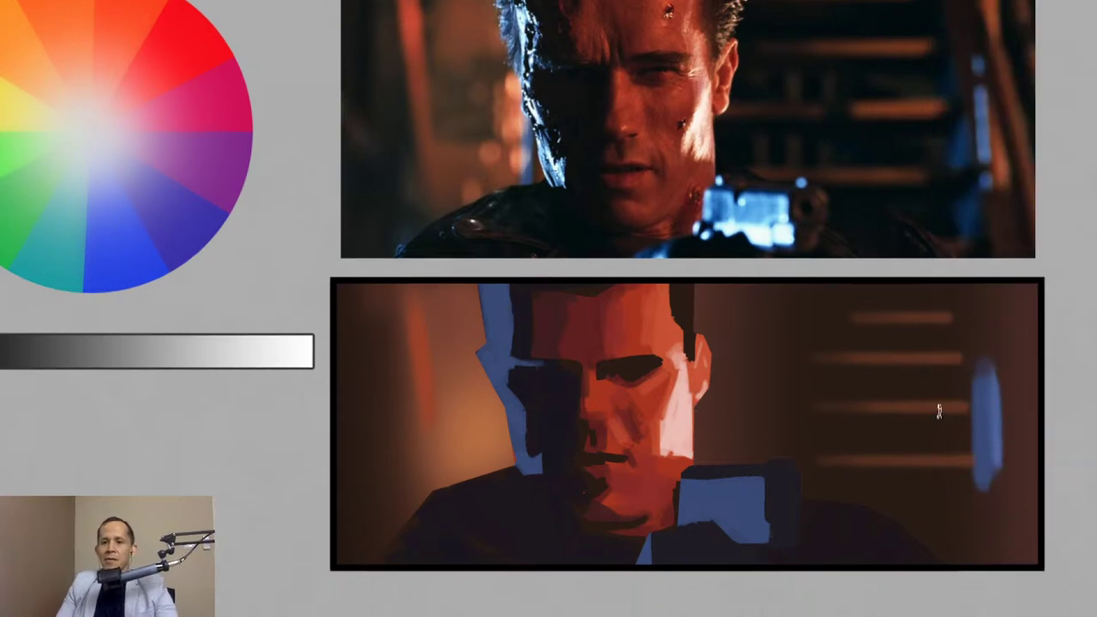
{"action": "key", "text": "Tab"}
{"action": "left_click_drag", "start_coordinate": [1024, 68], "coordinate": [1020, 36]}
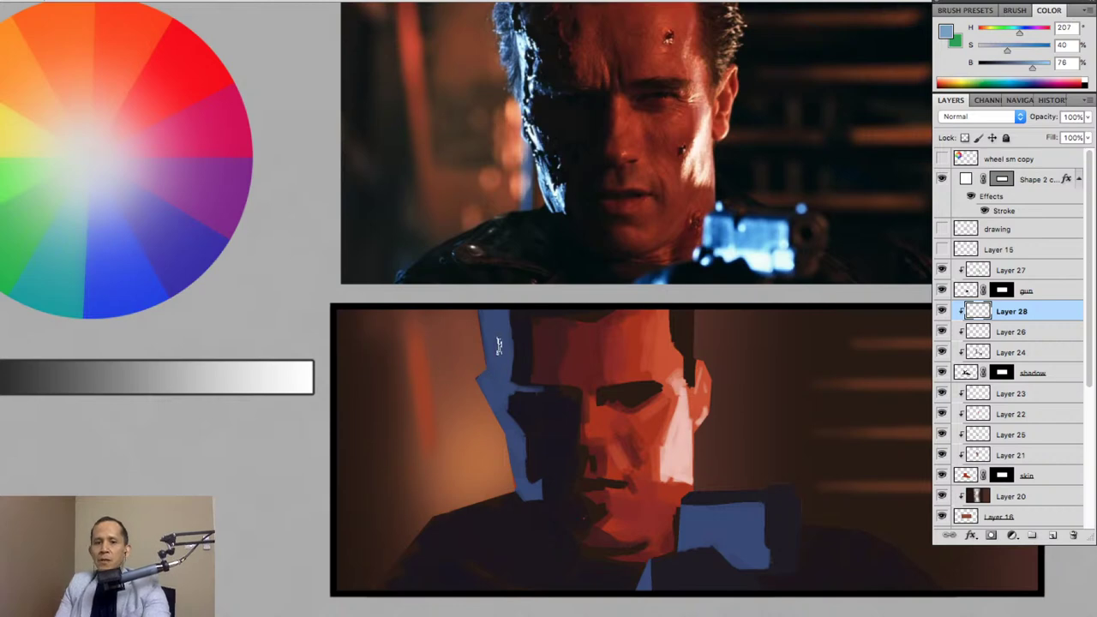
Paint light blue highlights over the rim light from the hair past the temple and cheek to the jaw, and check them zoomed out.
{"action": "mouse_move", "coordinate": [505, 347]}
{"action": "left_mouse_down"}
{"action": "mouse_move", "coordinate": [503, 377]}
{"action": "mouse_move", "coordinate": [492, 324]}
{"action": "mouse_move", "coordinate": [496, 375]}
{"action": "left_mouse_up"}
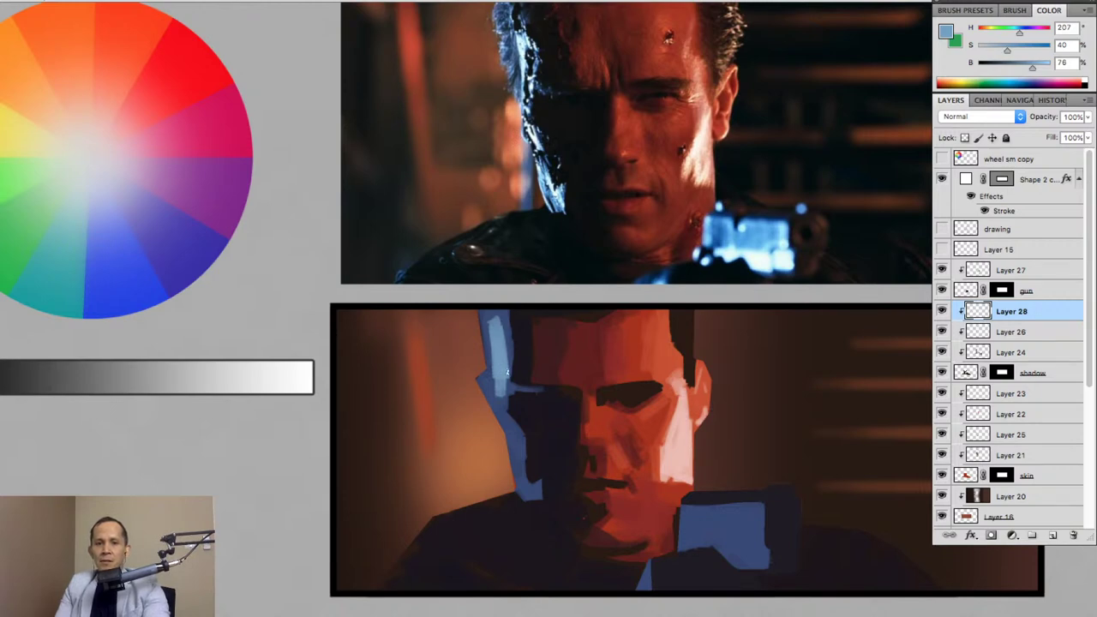
{"action": "mouse_move", "coordinate": [512, 388]}
{"action": "left_mouse_down"}
{"action": "mouse_move", "coordinate": [536, 389]}
{"action": "mouse_move", "coordinate": [499, 409]}
{"action": "left_mouse_up"}
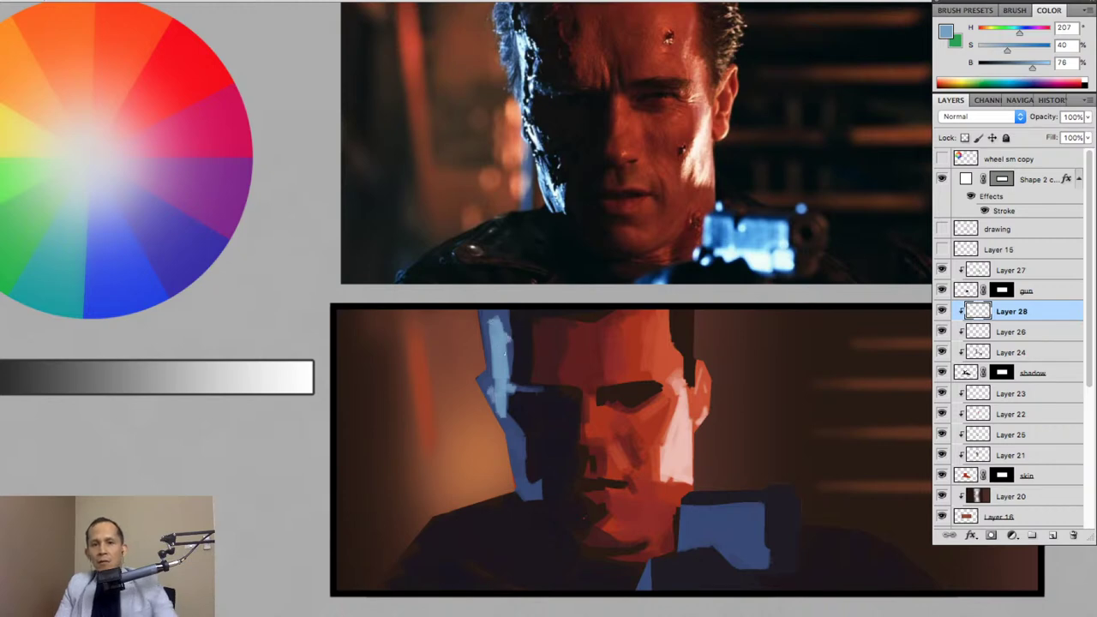
{"action": "left_click_drag", "start_coordinate": [498, 408], "coordinate": [514, 435]}
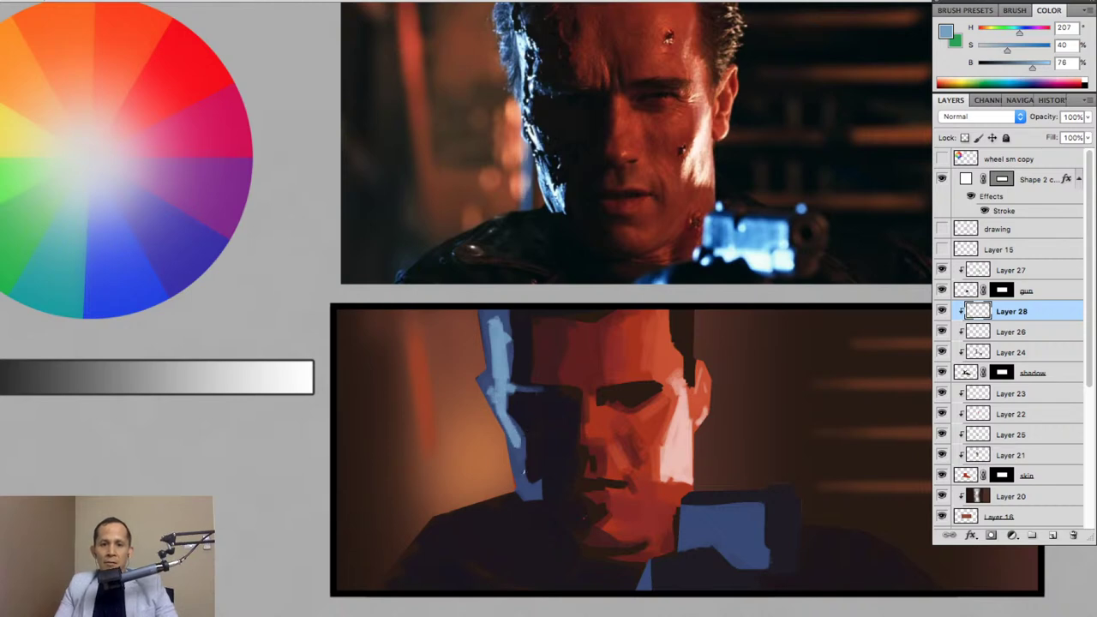
{"action": "left_click_drag", "start_coordinate": [521, 465], "coordinate": [533, 503]}
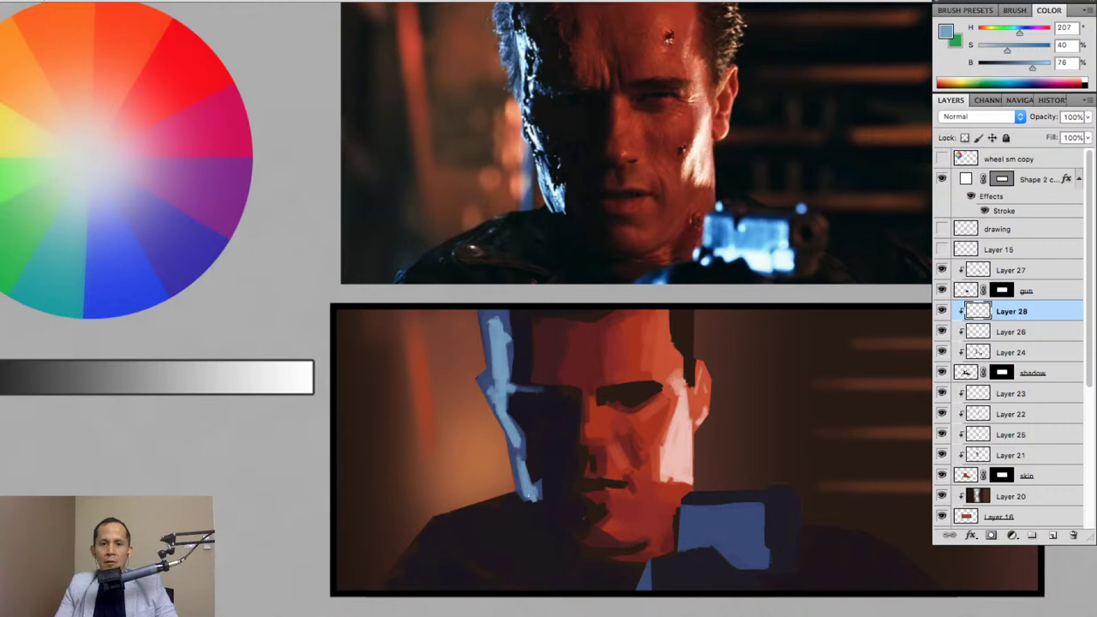
{"action": "left_click_drag", "start_coordinate": [519, 464], "coordinate": [521, 487]}
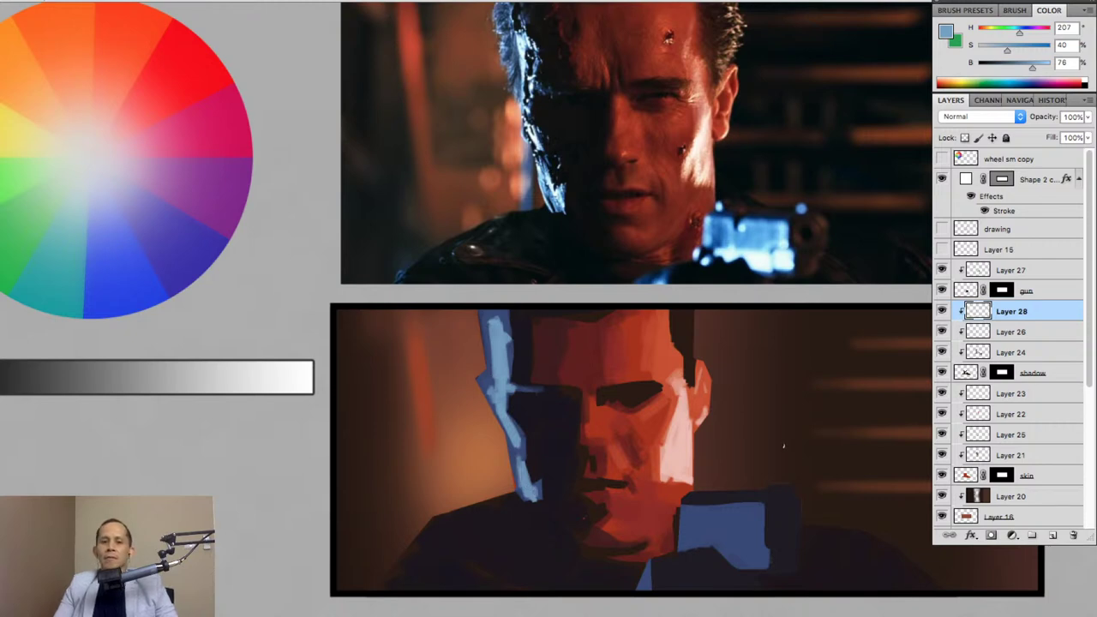
{"action": "scroll", "coordinate": [717, 392], "scroll_direction": "down", "scroll_amount": 2}
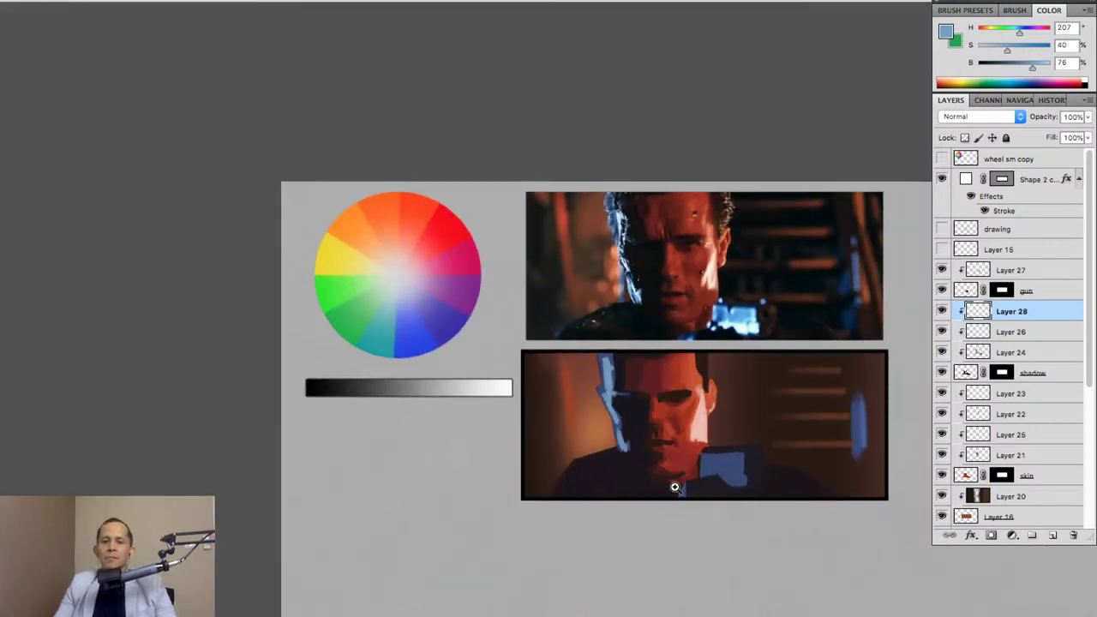
{"action": "scroll", "coordinate": [674, 487], "scroll_direction": "up", "scroll_amount": 3}
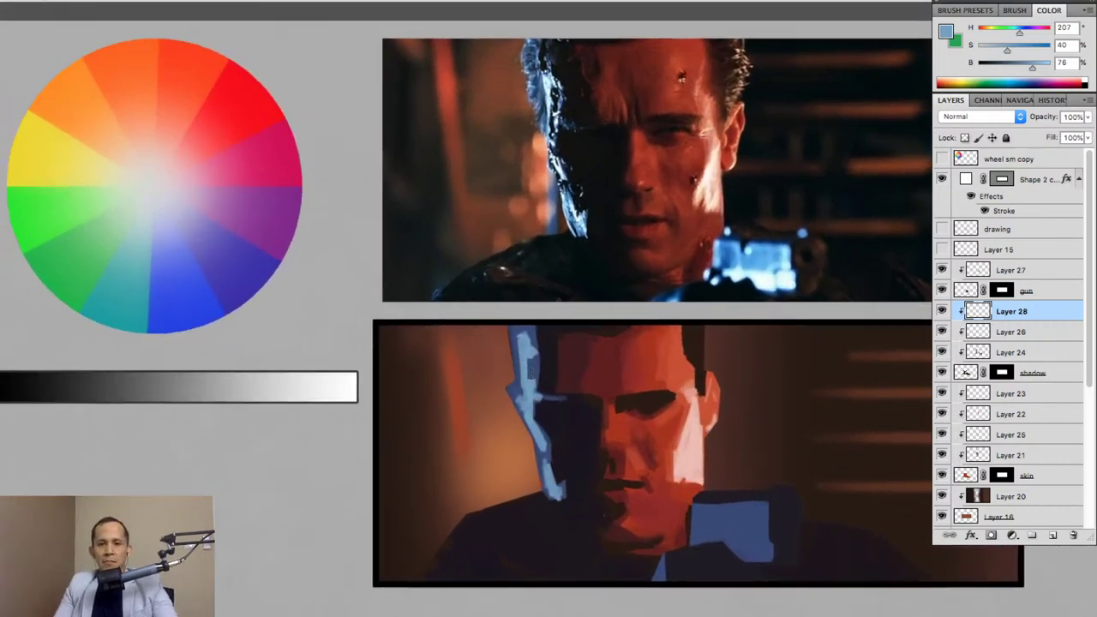
Touch up the rim-light highlights on Layer 28 and adjust them with Hue/Saturation to Saturation -3 and Lightness +10.
{"action": "left_click_drag", "start_coordinate": [532, 369], "coordinate": [534, 391]}
{"action": "key", "text": "ctrl+u"}
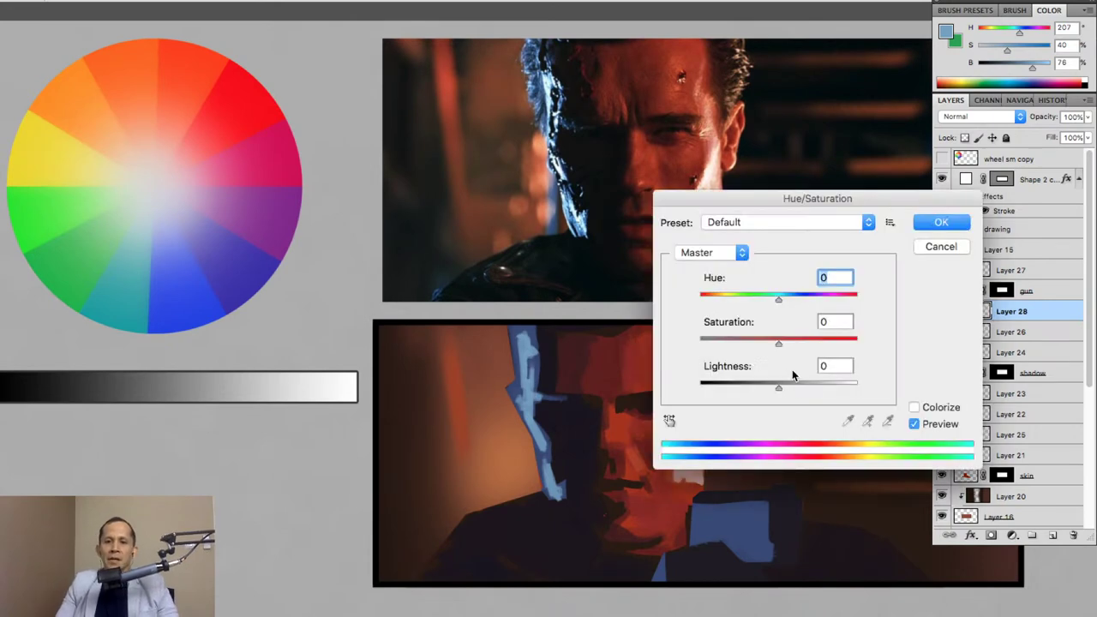
{"action": "left_click_drag", "start_coordinate": [782, 386], "coordinate": [792, 385]}
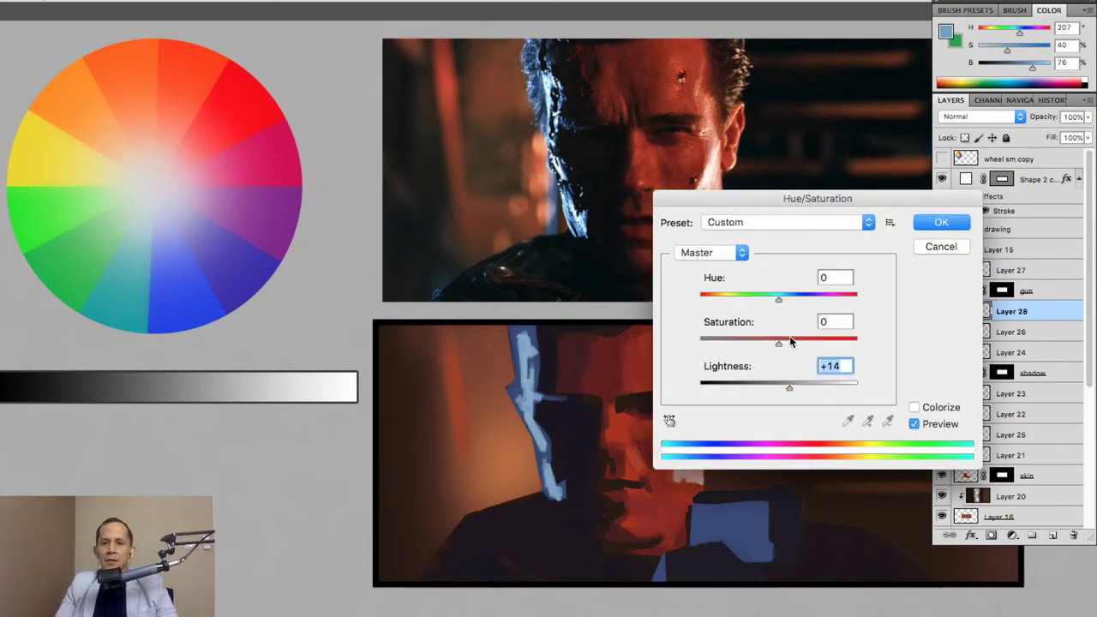
{"action": "mouse_move", "coordinate": [790, 342]}
{"action": "left_mouse_down"}
{"action": "mouse_move", "coordinate": [811, 344]}
{"action": "mouse_move", "coordinate": [776, 343]}
{"action": "left_mouse_up"}
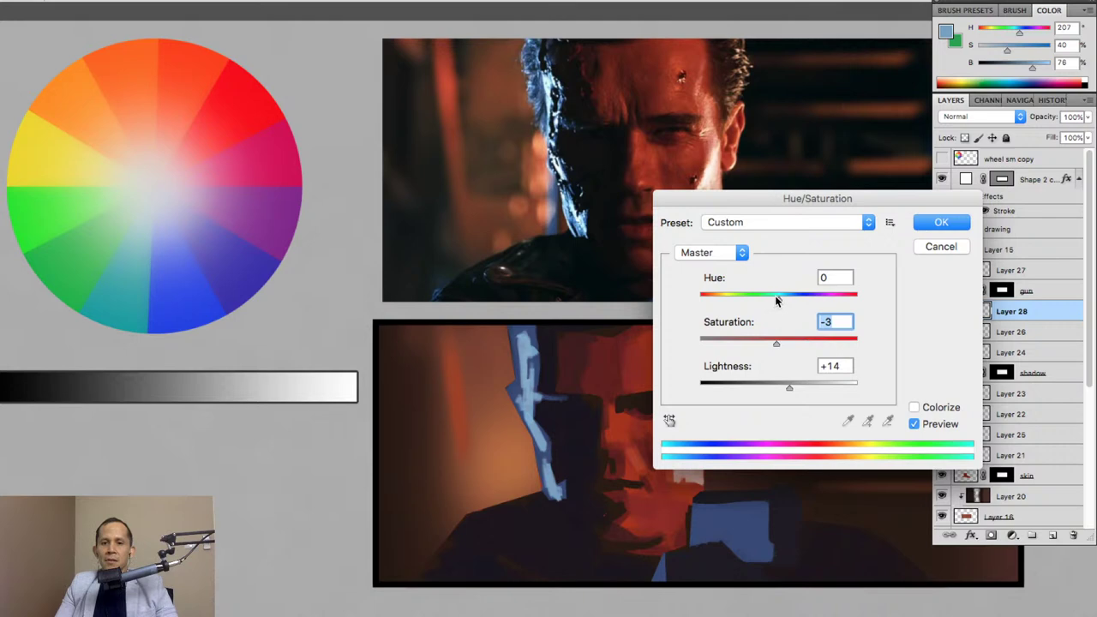
{"action": "mouse_move", "coordinate": [779, 299]}
{"action": "left_mouse_down"}
{"action": "mouse_move", "coordinate": [801, 297]}
{"action": "mouse_move", "coordinate": [761, 310]}
{"action": "mouse_move", "coordinate": [781, 305]}
{"action": "left_mouse_up"}
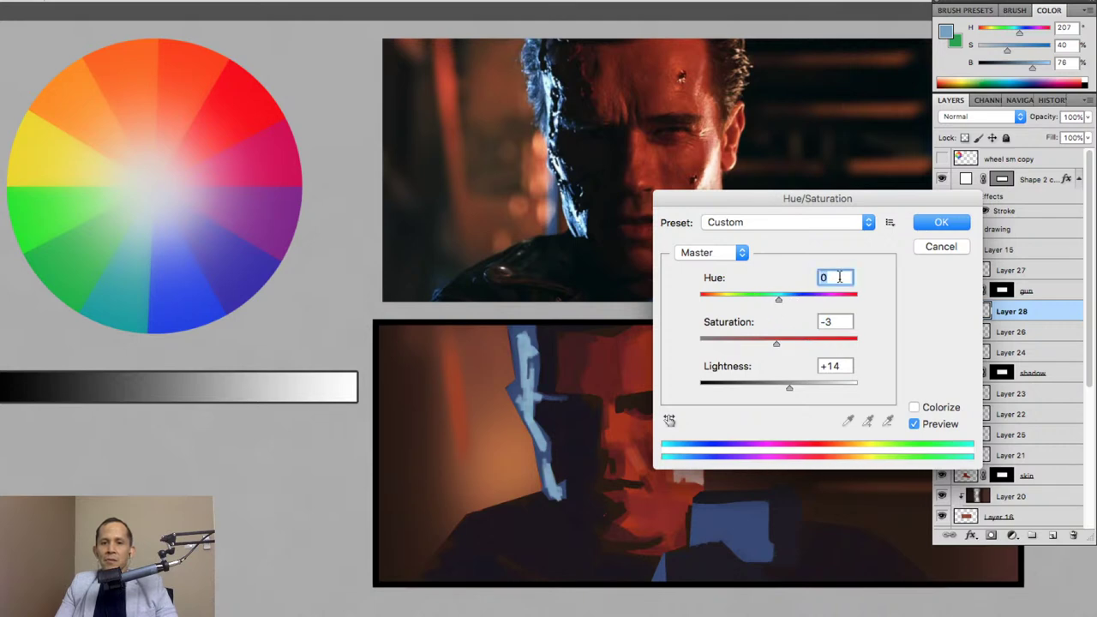
{"action": "left_click_drag", "start_coordinate": [792, 387], "coordinate": [785, 385]}
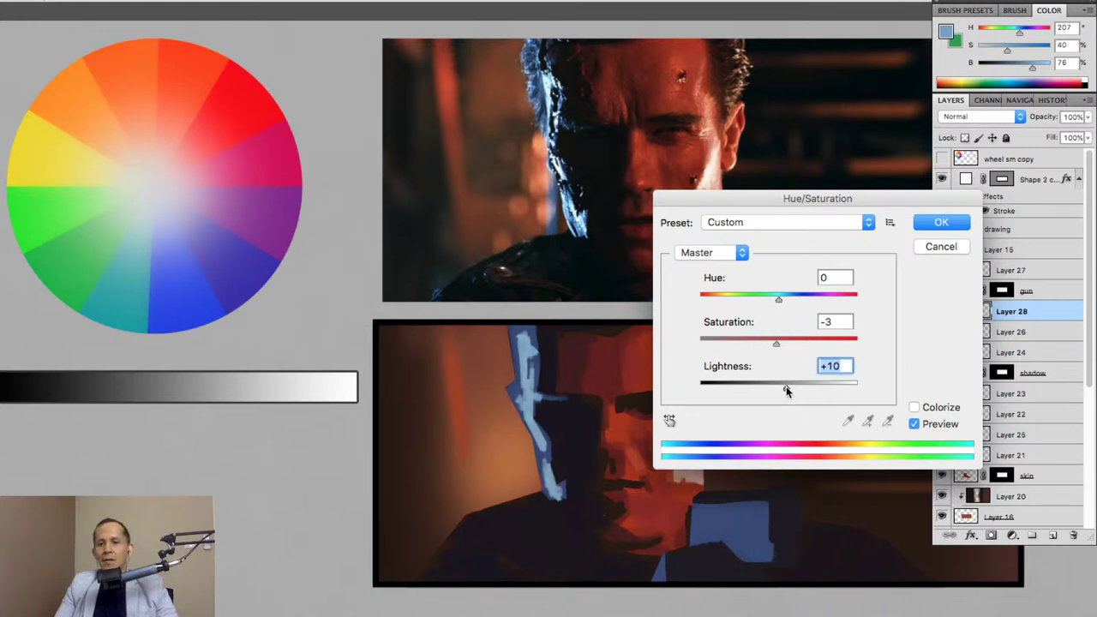
{"action": "key", "text": "Return"}
{"action": "key", "text": "ctrl+minus"}
{"action": "key", "text": "ctrl+plus"}
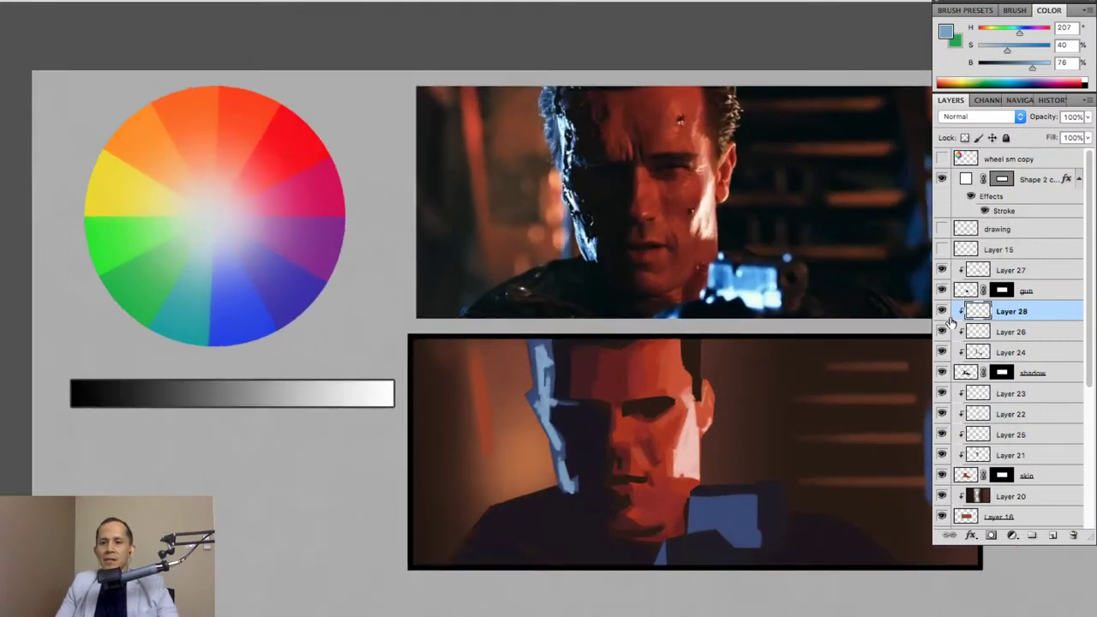
Check the rim-light base on Layer 26 by hiding and showing it, and raise its Saturation to +17 with Hue/Saturation.
{"action": "left_click", "coordinate": [942, 332]}
{"action": "left_click", "coordinate": [943, 331]}
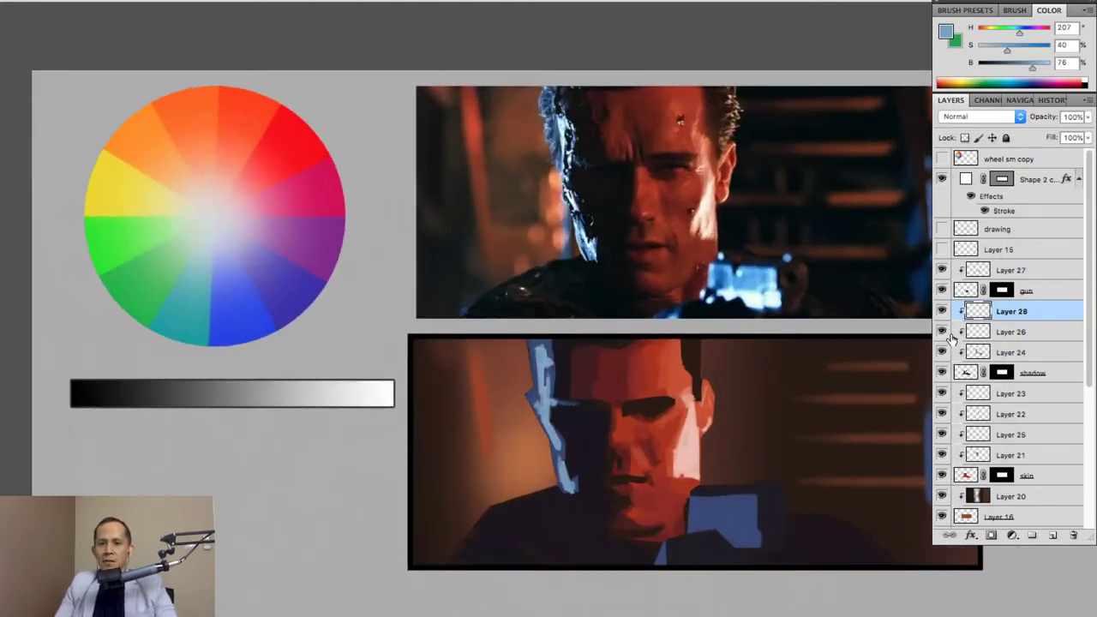
{"action": "left_click", "coordinate": [978, 333]}
{"action": "key", "text": "ctrl+u"}
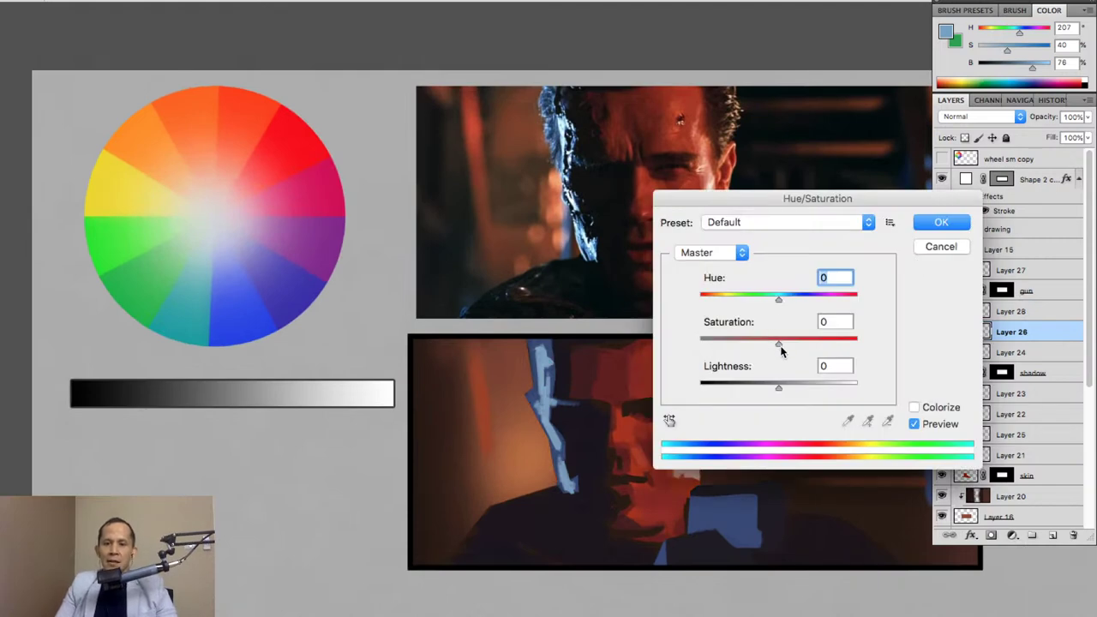
{"action": "left_click_drag", "start_coordinate": [778, 344], "coordinate": [794, 342]}
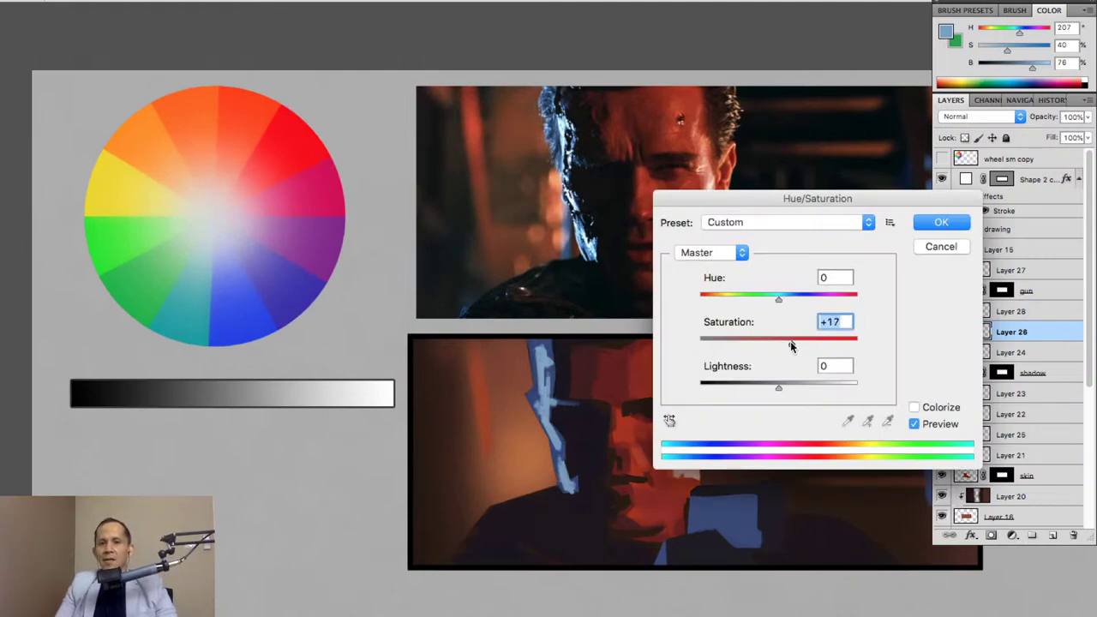
{"action": "left_click", "coordinate": [943, 225]}
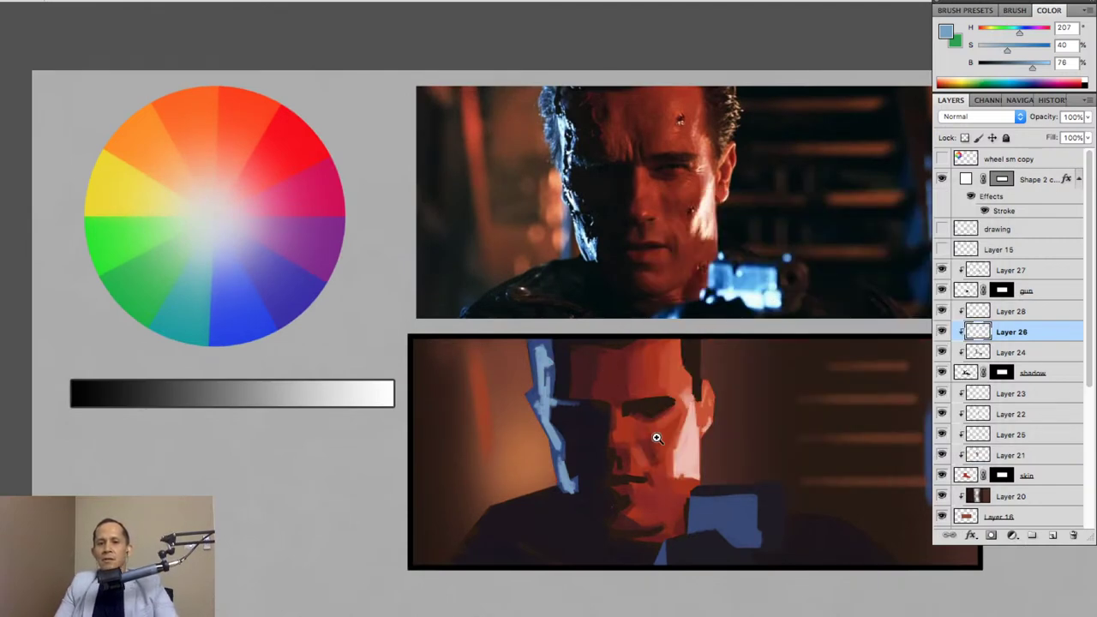
{"action": "mouse_move", "coordinate": [657, 438]}
{"action": "left_mouse_down"}
{"action": "mouse_move", "coordinate": [620, 537]}
{"action": "mouse_move", "coordinate": [661, 421]}
{"action": "mouse_move", "coordinate": [669, 428]}
{"action": "left_mouse_up"}
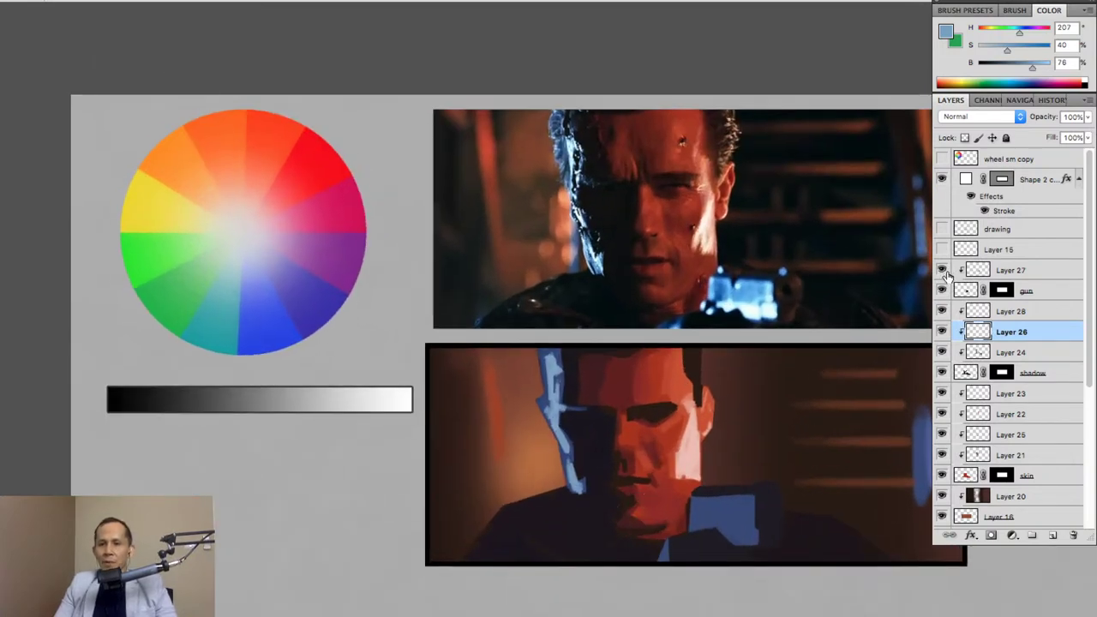
Try recoloring the gun layer's shape with the blue sampled from the rim light, and toggle the layer's visibility to compare.
{"action": "left_click", "coordinate": [942, 291]}
{"action": "left_click", "coordinate": [942, 291]}
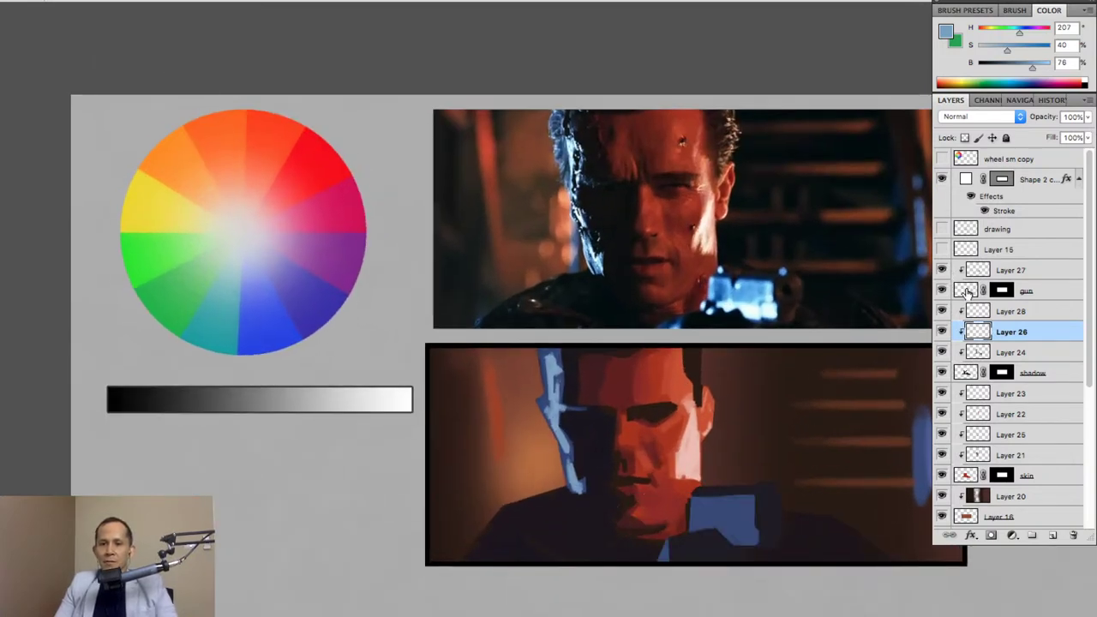
{"action": "left_click", "coordinate": [967, 291]}
{"action": "left_click", "coordinate": [556, 339]}
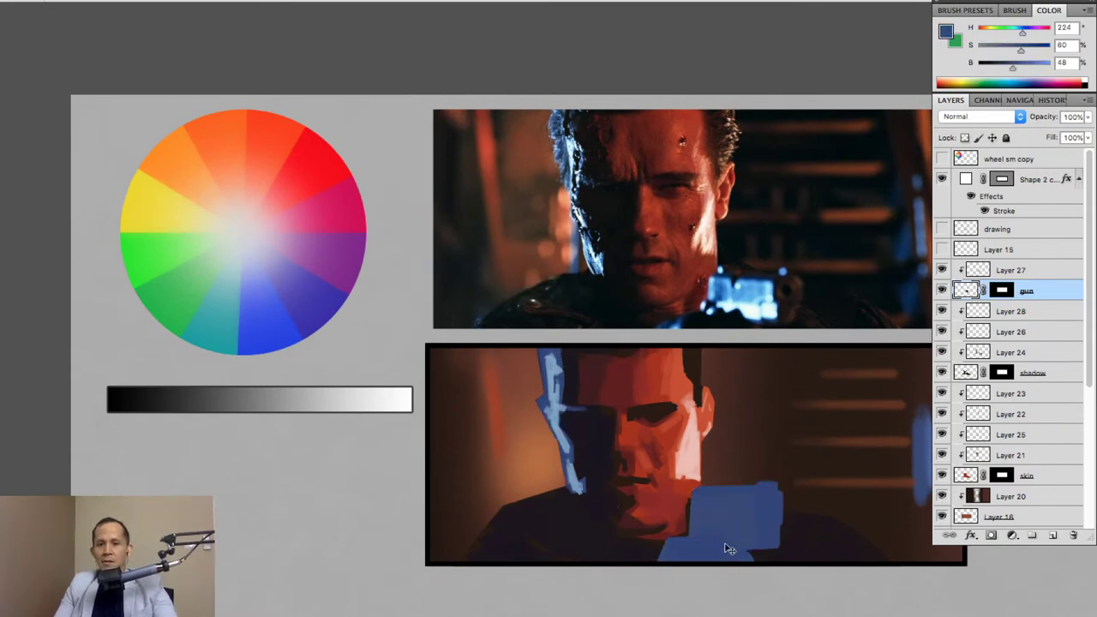
{"action": "key", "text": "alt+bracketleft"}
{"action": "key", "text": "alt+bracketleft"}
{"action": "left_click", "coordinate": [946, 296]}
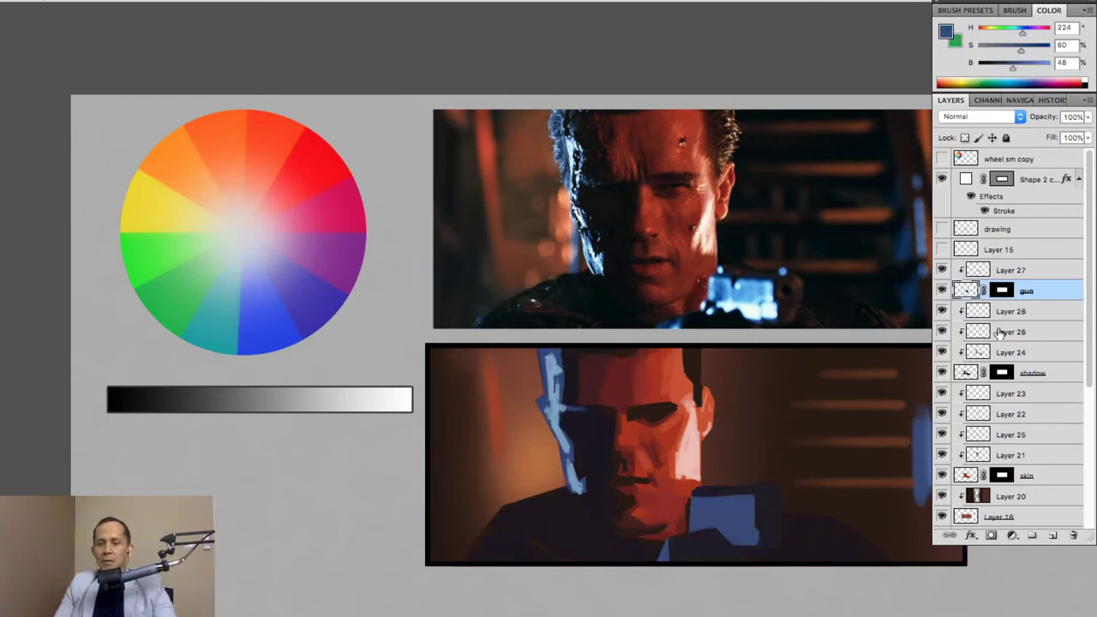
{"action": "left_click", "coordinate": [941, 291]}
{"action": "left_click", "coordinate": [941, 291]}
{"action": "left_click", "coordinate": [941, 290]}
{"action": "left_click", "coordinate": [941, 291]}
Add a new layer above Layer 27, clip it to the gun layer, and sample the light blue from the hair highlight.
{"action": "left_click", "coordinate": [1020, 274]}
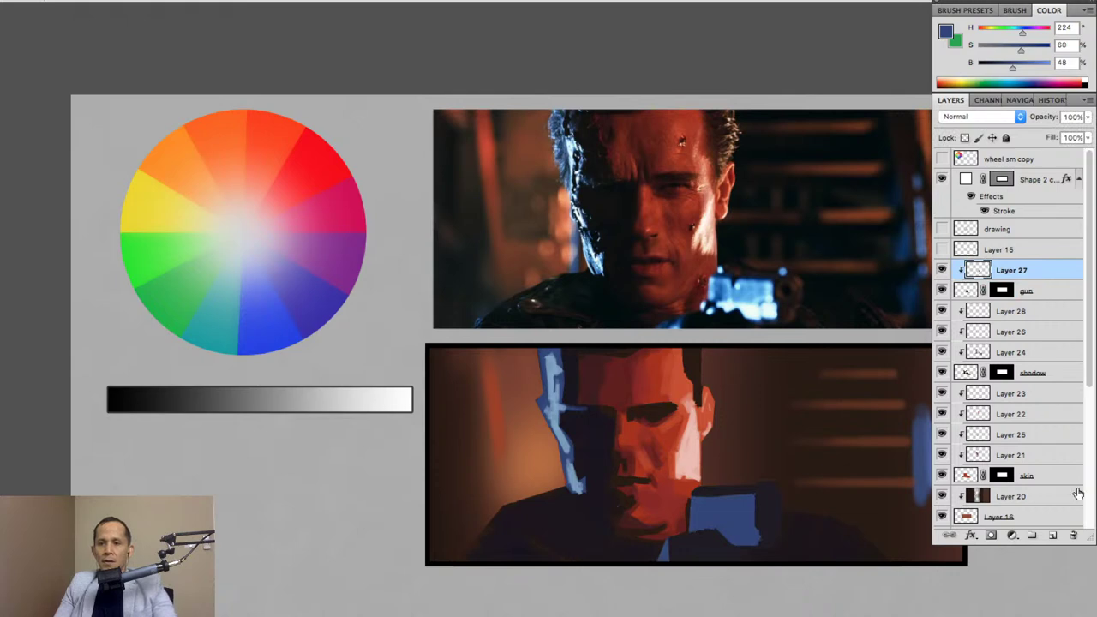
{"action": "left_click", "coordinate": [1052, 535]}
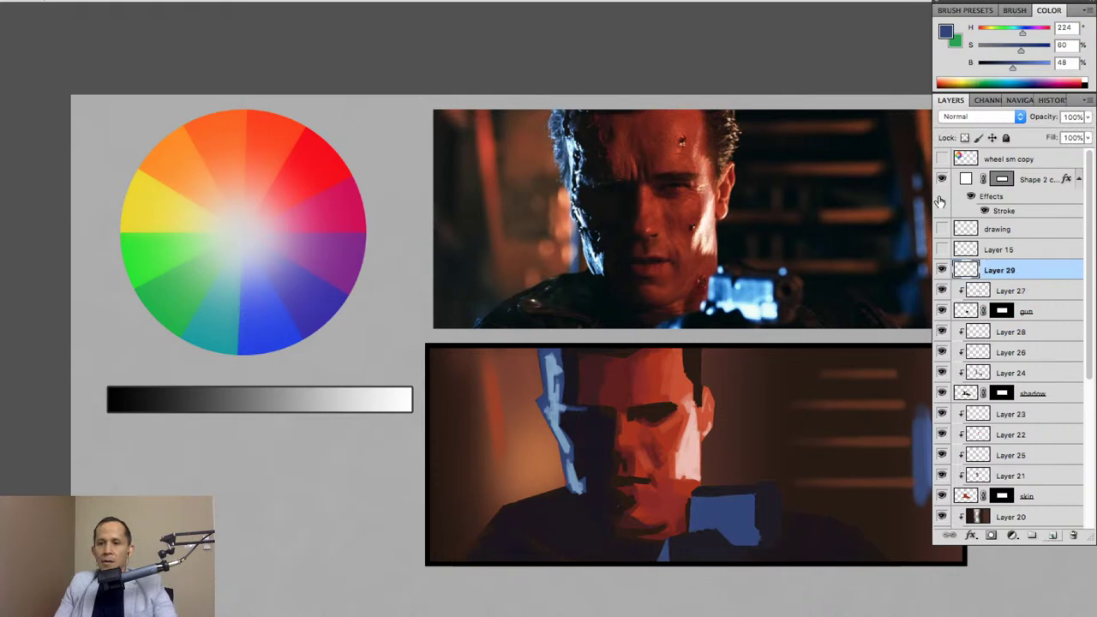
{"action": "left_click", "coordinate": [1029, 280], "text": "alt"}
{"action": "left_click", "coordinate": [555, 359], "text": "alt"}
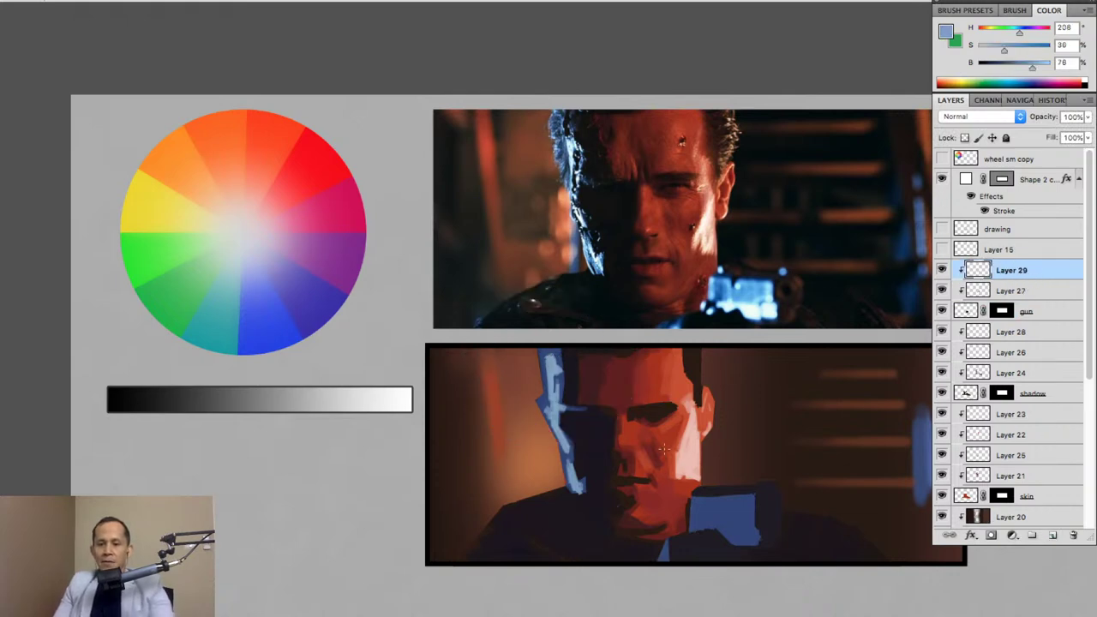
Paint light blue highlights across the lower band and along the side and top edges of the gun's blue shape.
{"action": "mouse_move", "coordinate": [709, 536]}
{"action": "left_mouse_down"}
{"action": "mouse_move", "coordinate": [694, 530]}
{"action": "mouse_move", "coordinate": [757, 539]}
{"action": "left_mouse_up"}
{"action": "key", "text": "ctrl+z"}
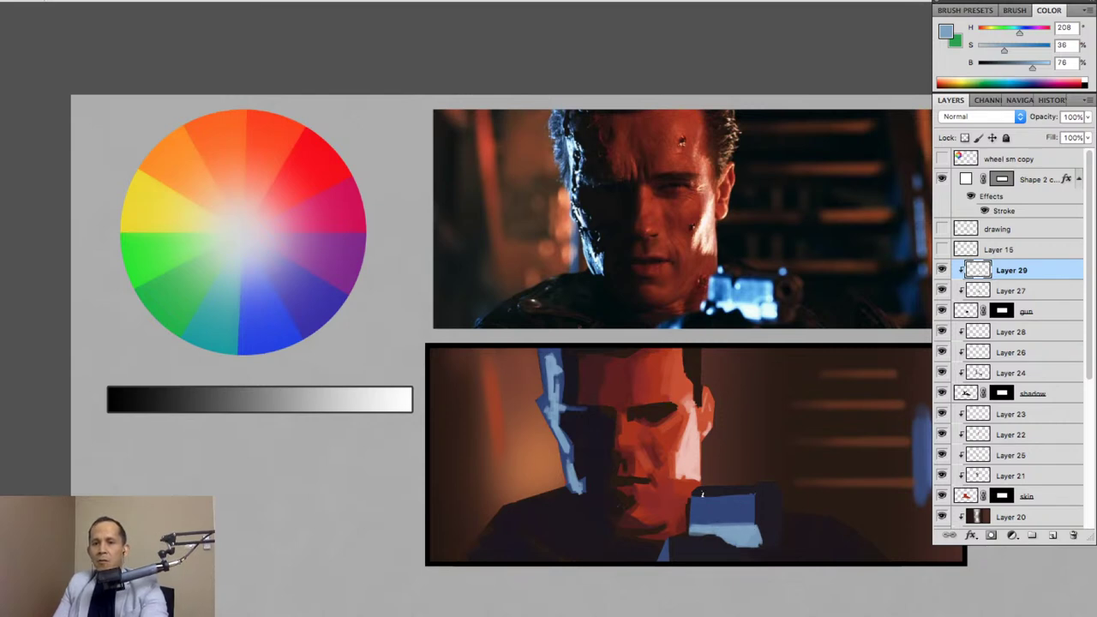
{"action": "left_click_drag", "start_coordinate": [689, 497], "coordinate": [691, 532]}
{"action": "left_click_drag", "start_coordinate": [755, 496], "coordinate": [747, 528]}
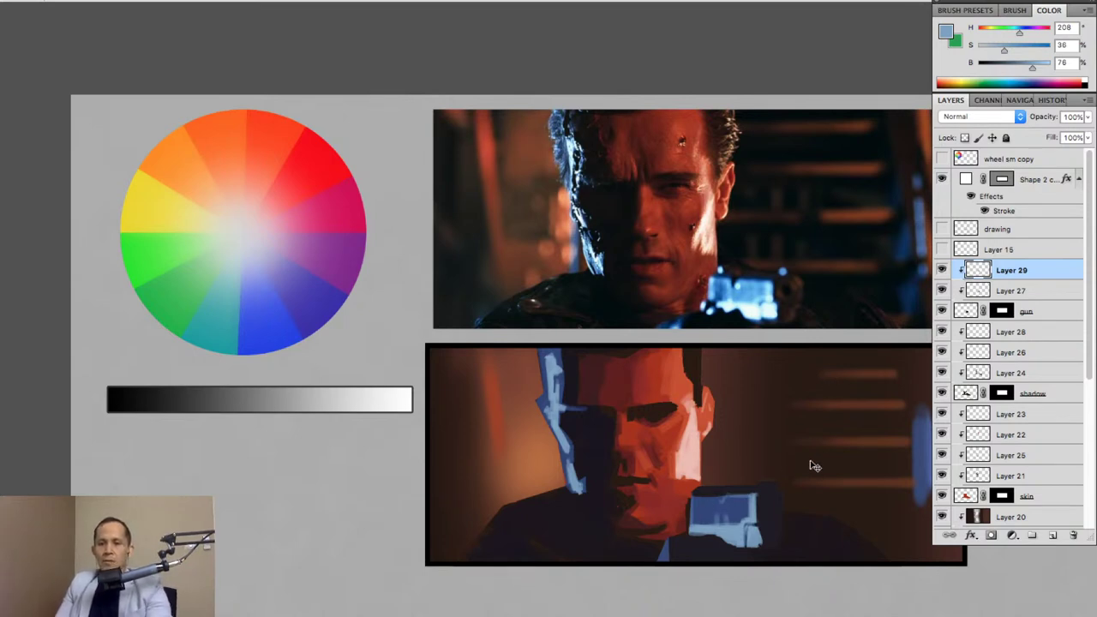
{"action": "key", "text": "ctrl+z"}
{"action": "key", "text": "ctrl+z"}
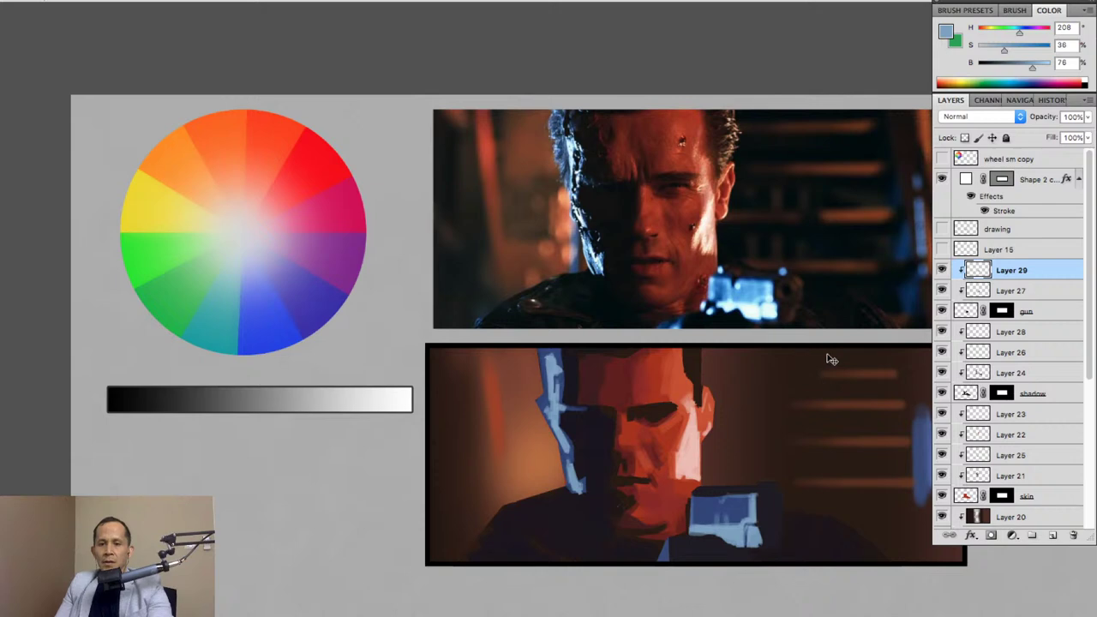
Adjust the gun's light blue highlights with Hue/Saturation to Hue -3, Saturation +33 and Lightness -5.
{"action": "key", "text": "ctrl+u"}
{"action": "left_click_drag", "start_coordinate": [932, 171], "coordinate": [1036, 112]}
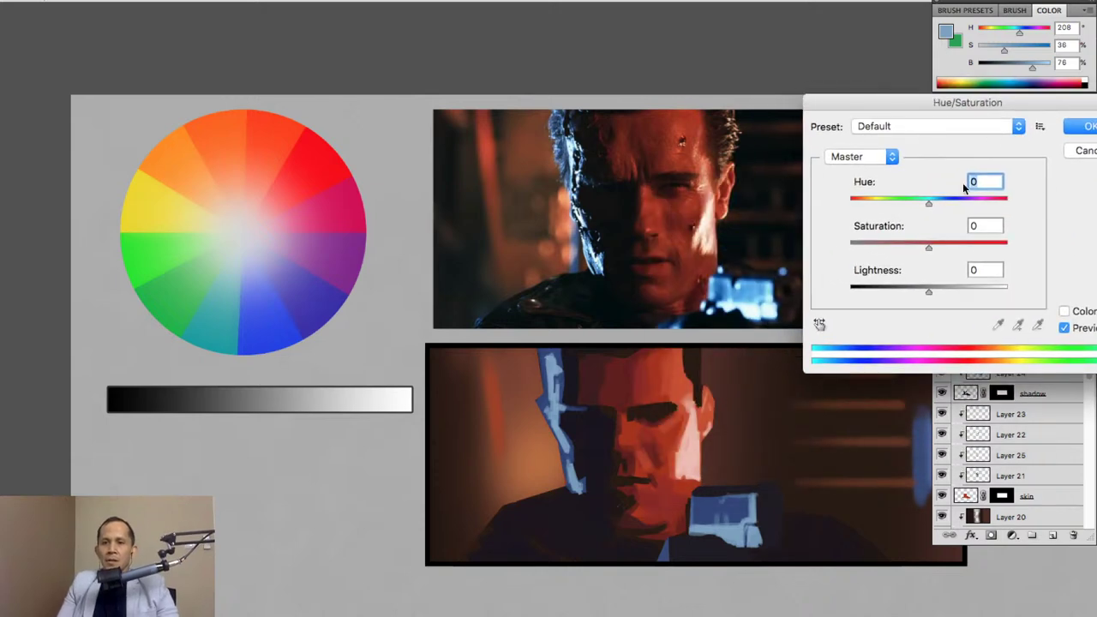
{"action": "left_click", "coordinate": [925, 293]}
{"action": "left_click_drag", "start_coordinate": [930, 249], "coordinate": [954, 243]}
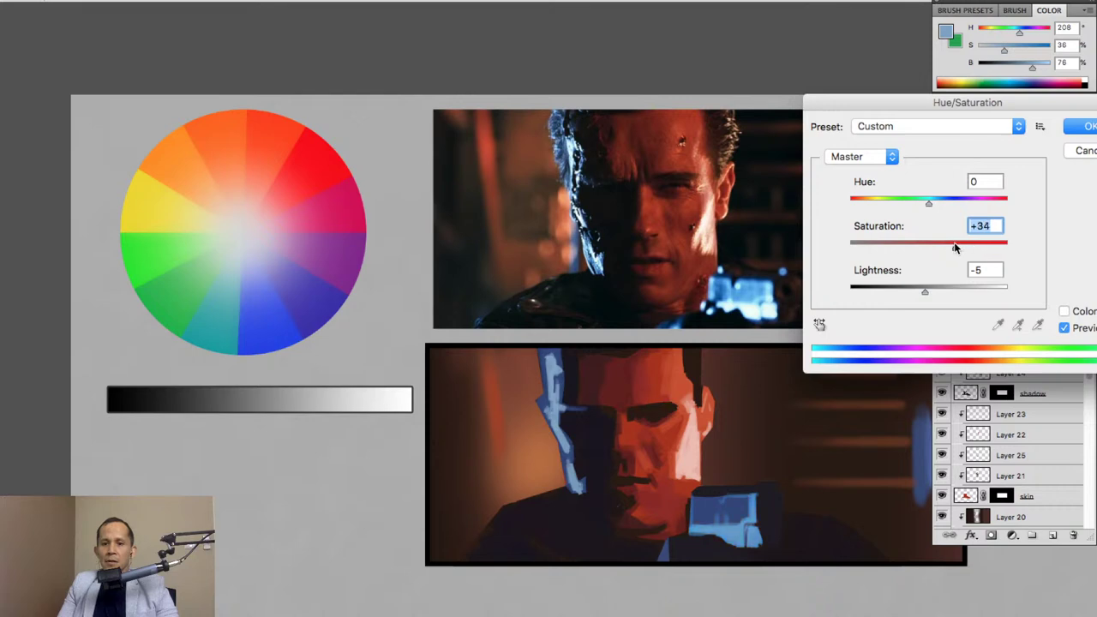
{"action": "mouse_move", "coordinate": [931, 204]}
{"action": "left_mouse_down"}
{"action": "mouse_move", "coordinate": [946, 204]}
{"action": "mouse_move", "coordinate": [927, 209]}
{"action": "left_mouse_up"}
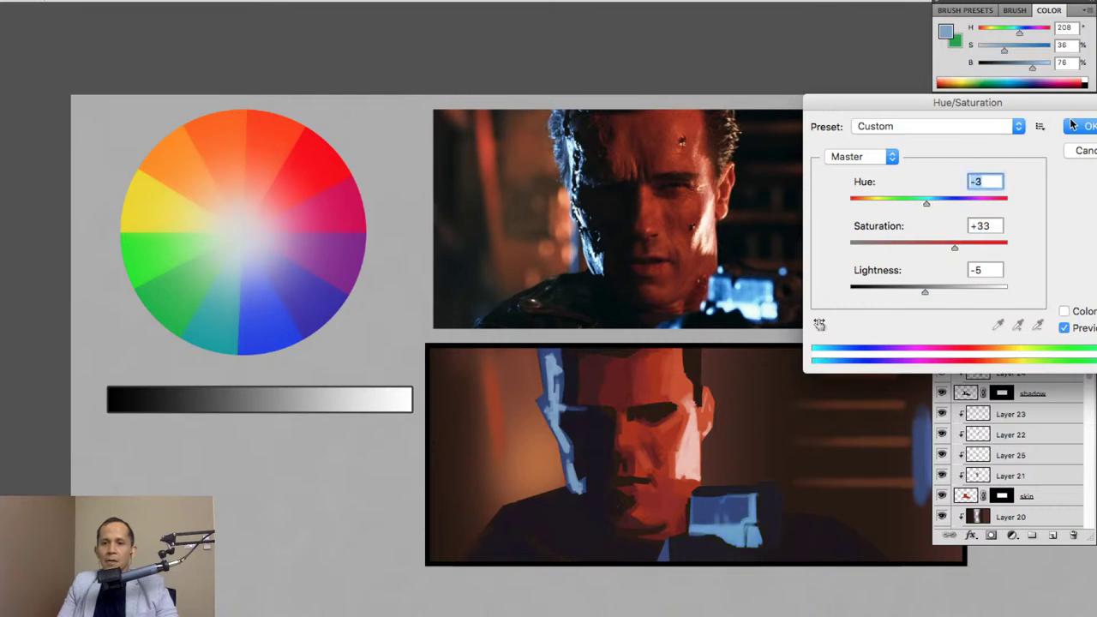
{"action": "left_click", "coordinate": [1074, 126]}
Add another layer clipped to the gun layer and mix a brighter pale blue (H 209, S 31, B 88) from the sampled hair highlight.
{"action": "scroll", "coordinate": [1025, 375], "scroll_direction": "up", "scroll_amount": 1}
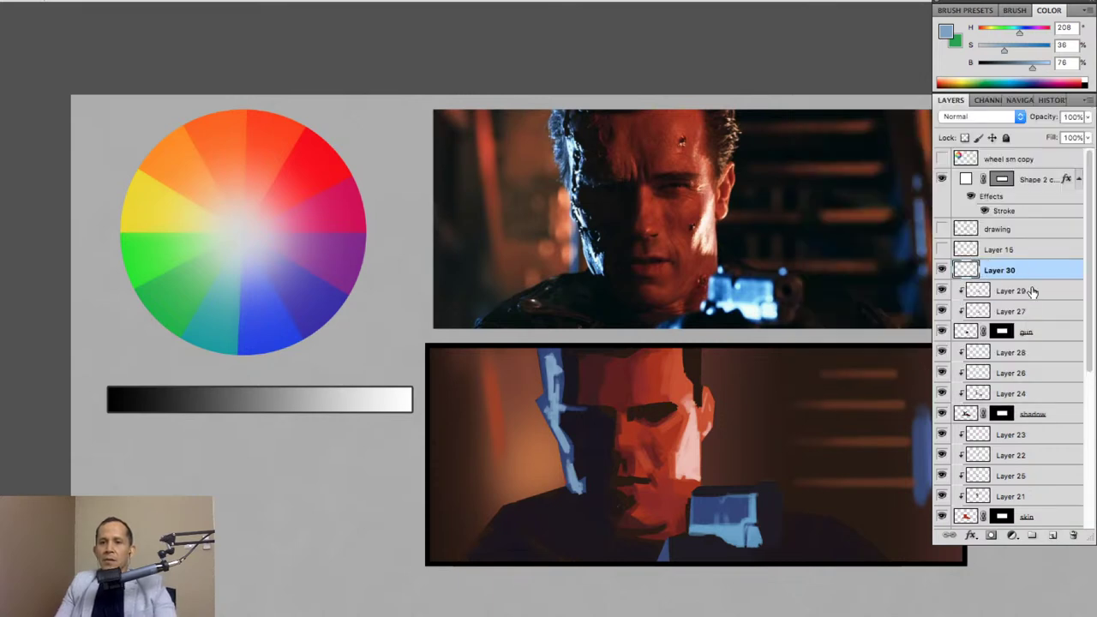
{"action": "key", "text": "ctrl+alt+g"}
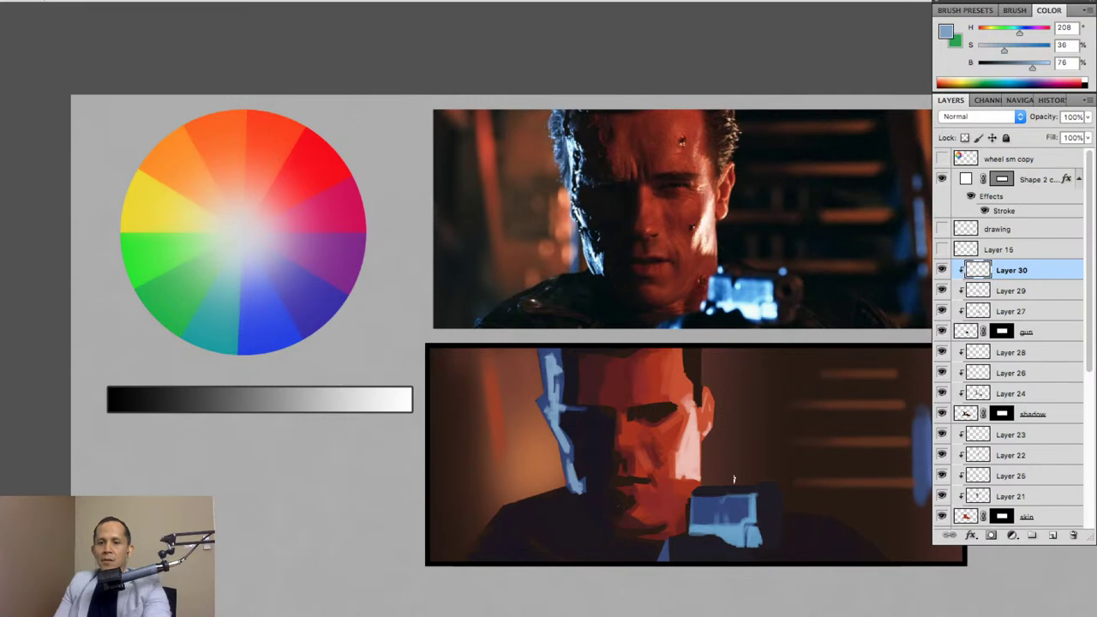
{"action": "left_click", "coordinate": [551, 357], "text": "alt"}
{"action": "left_click_drag", "start_coordinate": [1032, 65], "coordinate": [1041, 71]}
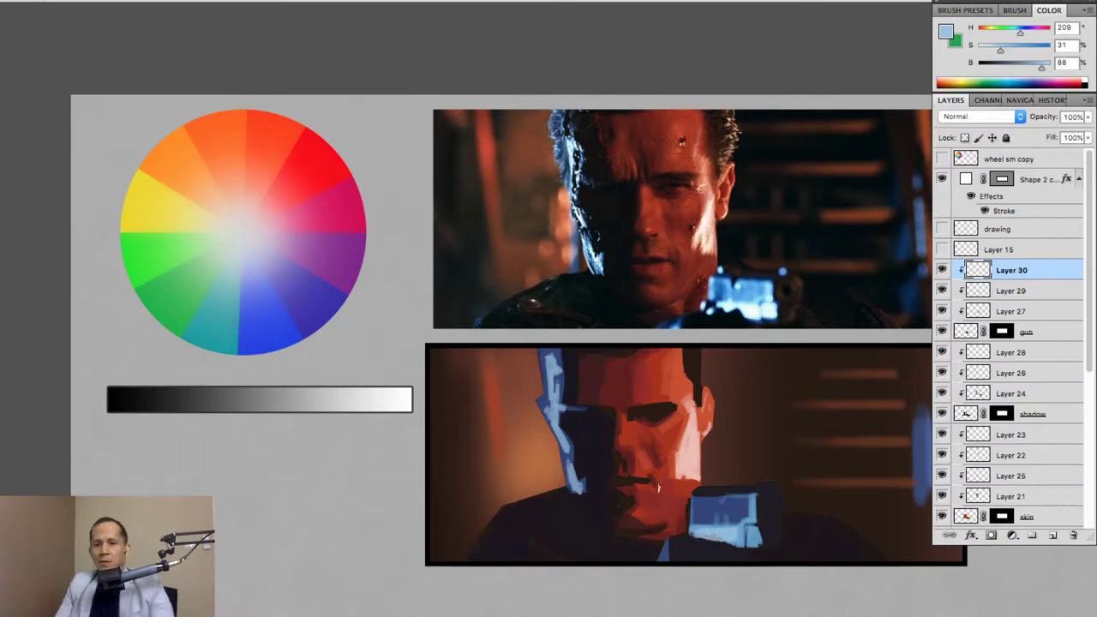
Paint pale blue highlights along the lower edge and the lower corner of the gun's blue shape.
{"action": "scroll", "coordinate": [665, 472], "scroll_direction": "down", "scroll_amount": 4}
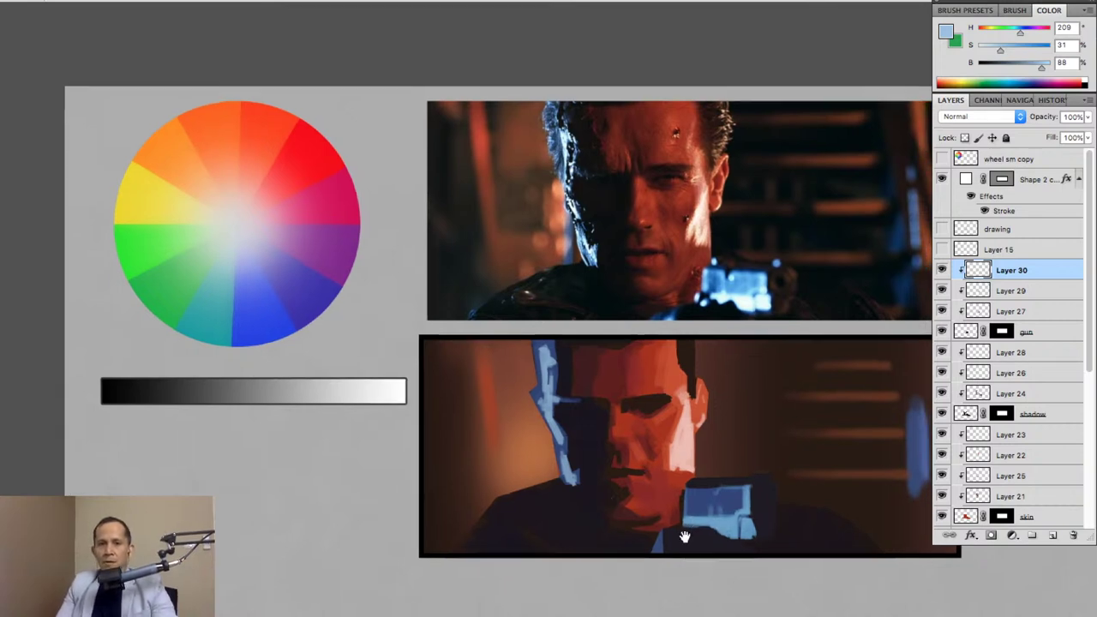
{"action": "scroll", "coordinate": [664, 472], "scroll_direction": "right", "scroll_amount": 3}
{"action": "scroll", "coordinate": [671, 465], "scroll_direction": "up", "scroll_amount": 2}
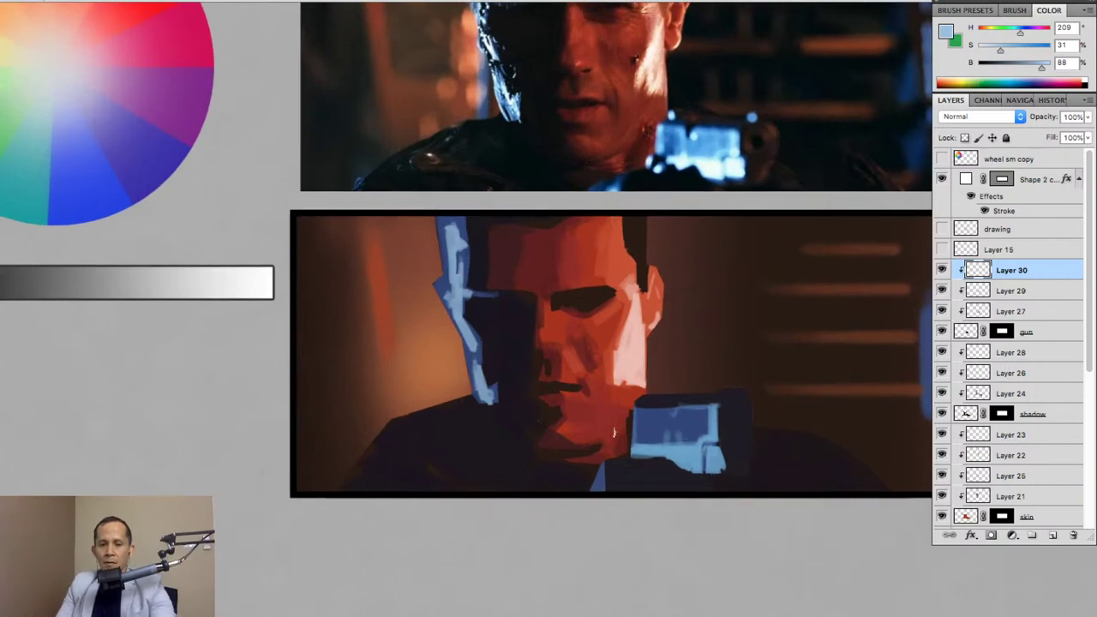
{"action": "left_click_drag", "start_coordinate": [626, 452], "coordinate": [705, 452]}
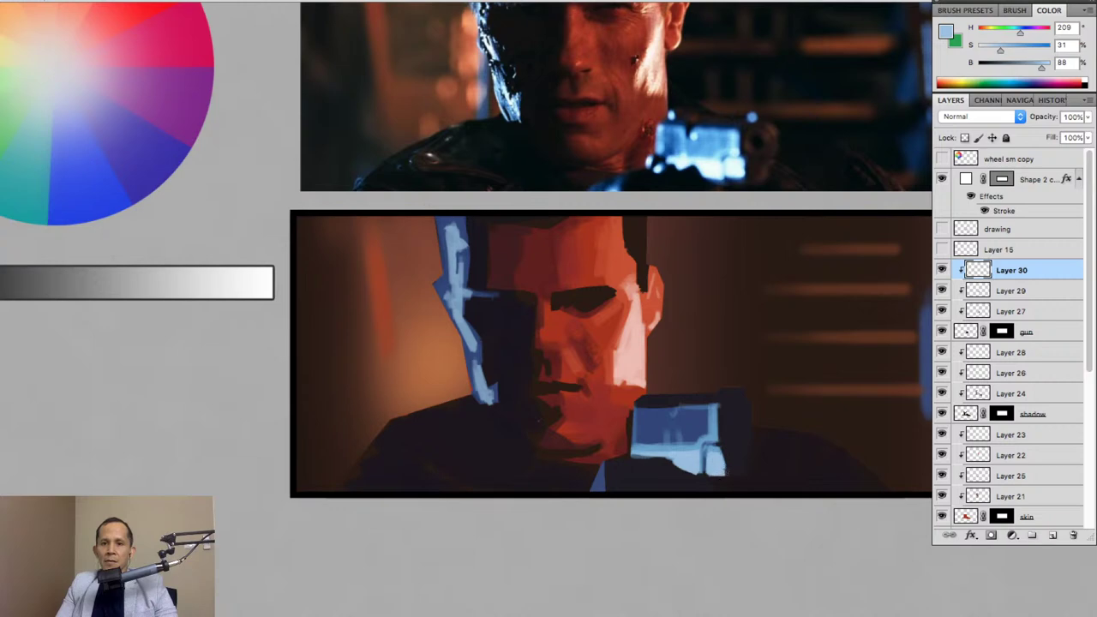
{"action": "left_click_drag", "start_coordinate": [724, 462], "coordinate": [728, 474]}
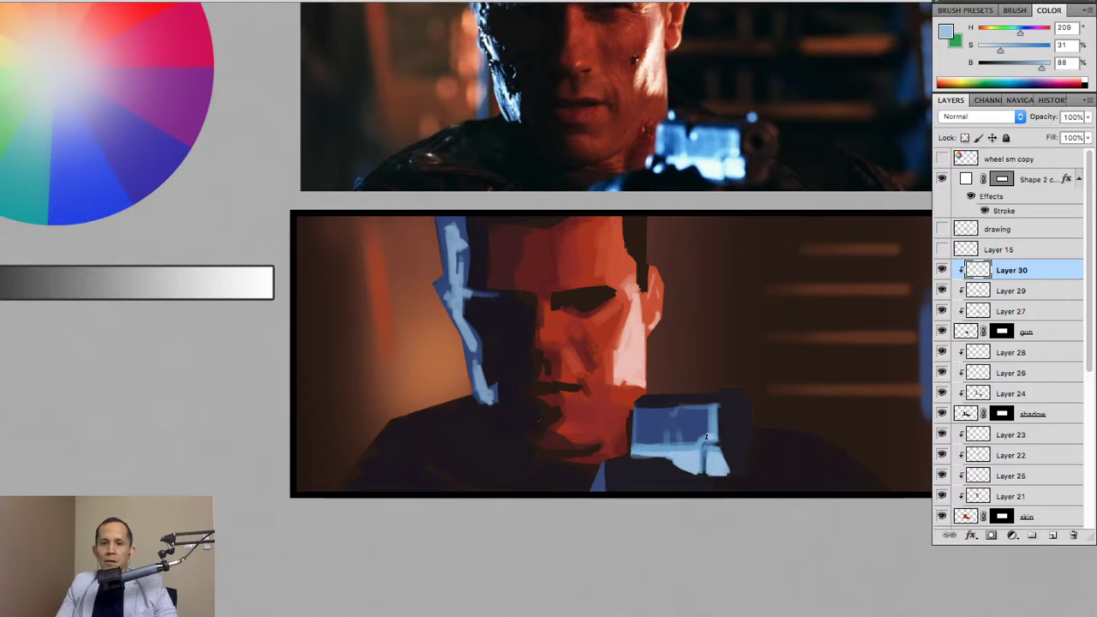
{"action": "left_click_drag", "start_coordinate": [632, 455], "coordinate": [665, 454]}
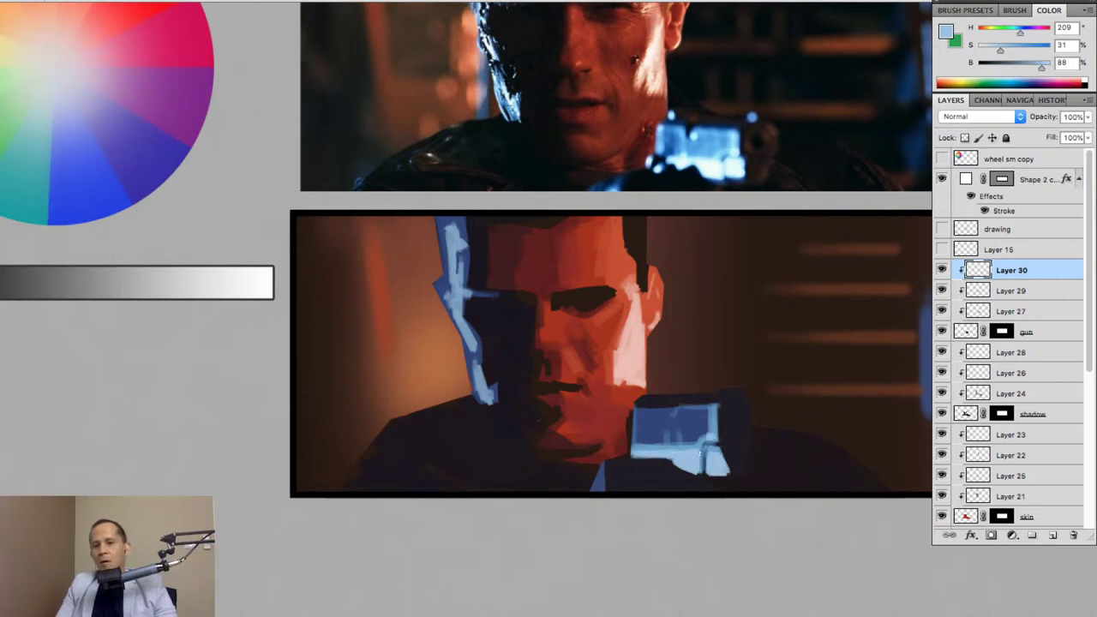
Brighten the gun's pale blue highlights on Layer 30 with Hue/Saturation, setting Lightness to +40.
{"action": "key", "text": "ctrl+u"}
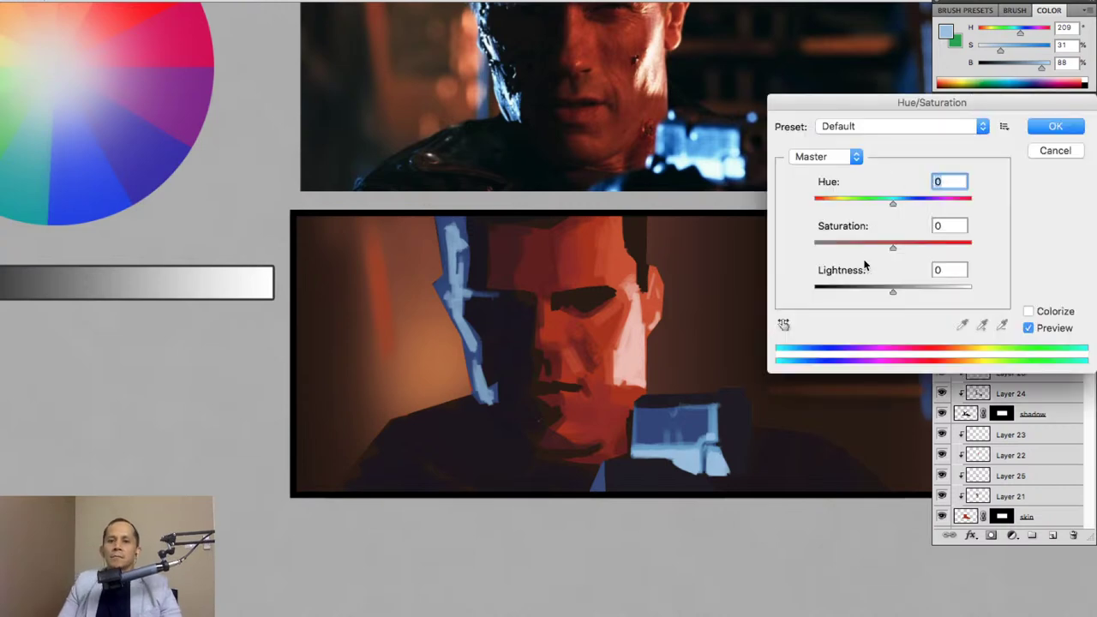
{"action": "left_click_drag", "start_coordinate": [893, 289], "coordinate": [923, 293]}
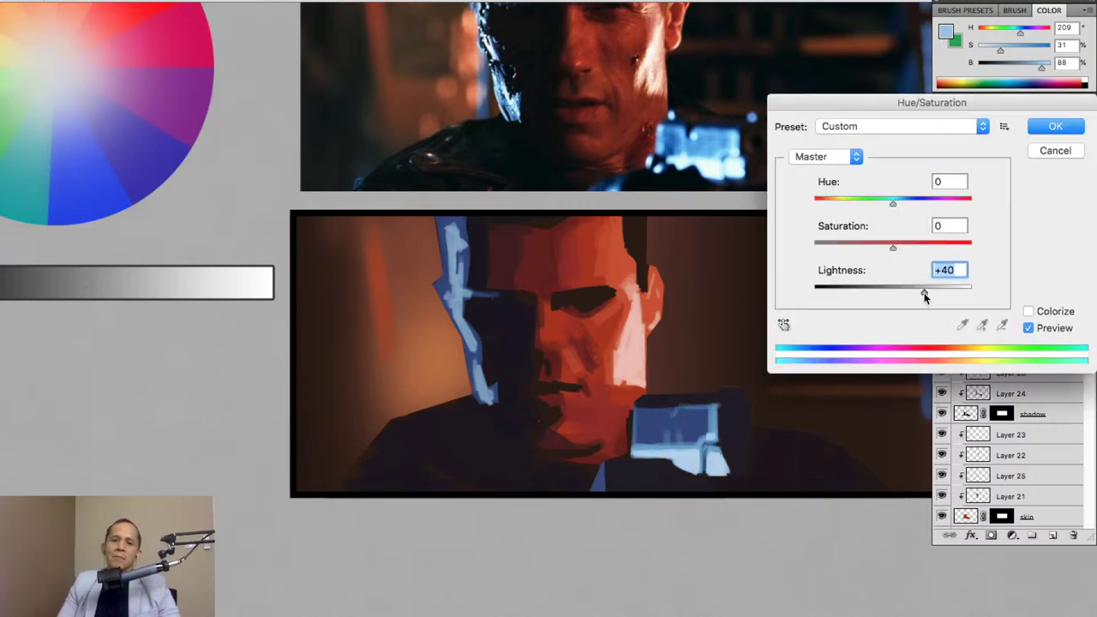
{"action": "left_click", "coordinate": [1052, 131]}
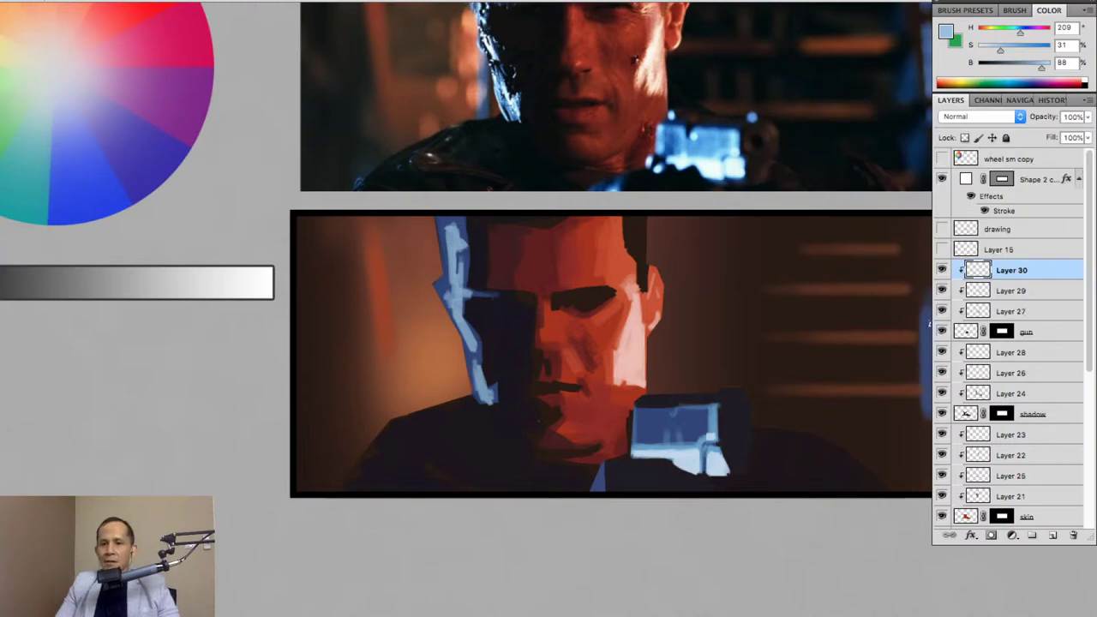
{"action": "key", "text": "ctrl+z"}
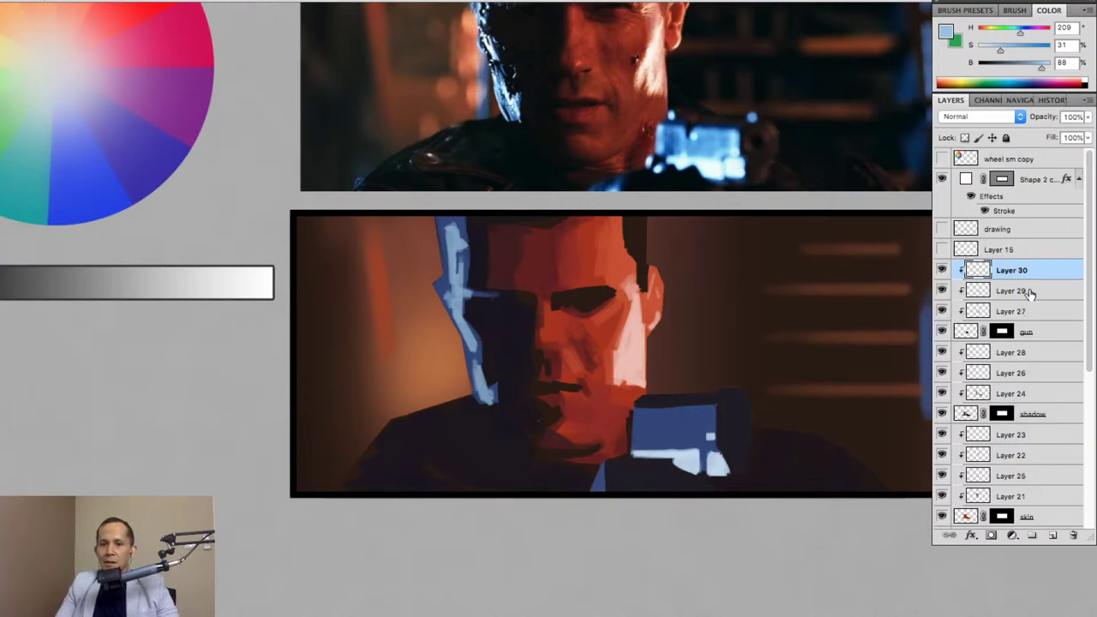
Add a layer clipped above Layer 27 and paint vertical mid-blue strokes (H 207, S 50, B 74) across the gun's blue face.
{"action": "key", "text": "ctrl+z"}
{"action": "left_click", "coordinate": [1029, 292]}
{"action": "left_click", "coordinate": [1042, 312]}
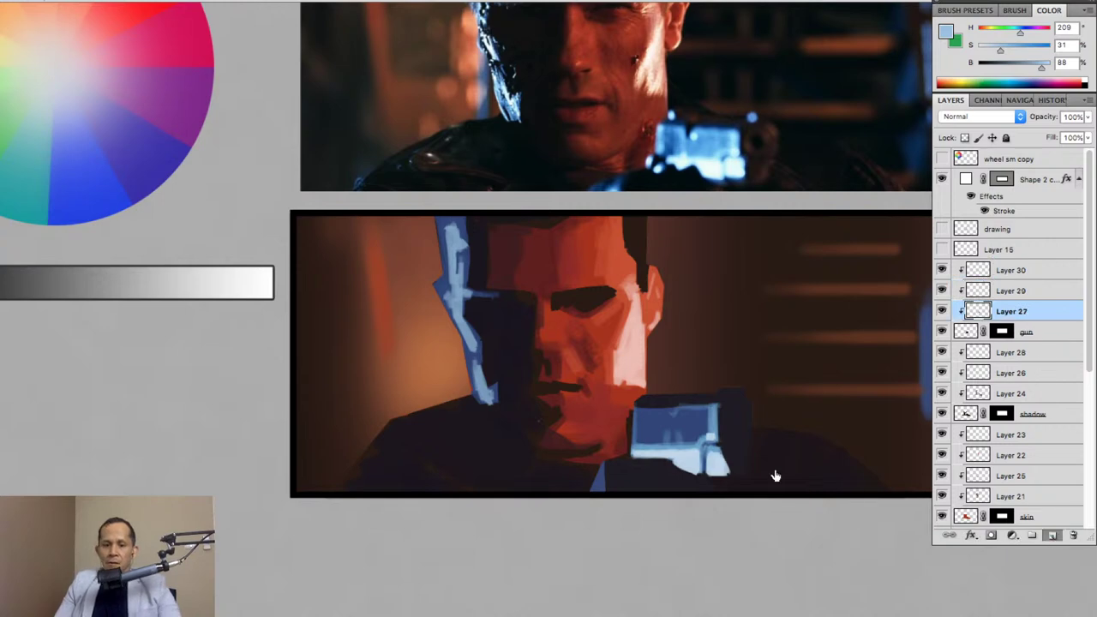
{"action": "key", "text": "ctrl+shift+alt+n"}
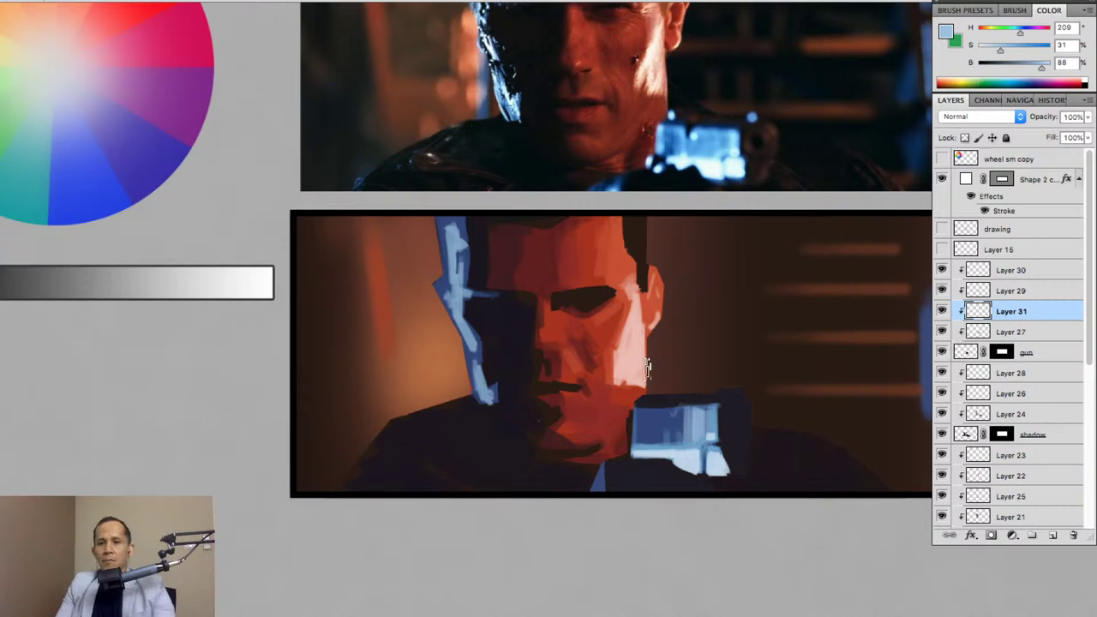
{"action": "left_click", "coordinate": [716, 408], "text": "alt"}
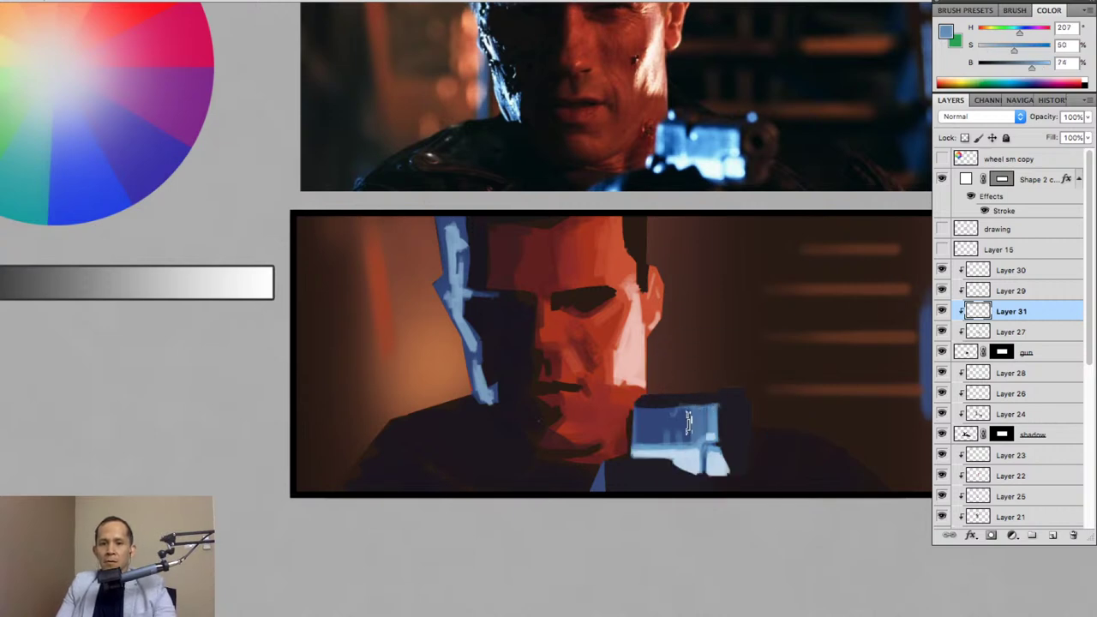
{"action": "mouse_move", "coordinate": [687, 420]}
{"action": "left_mouse_down"}
{"action": "mouse_move", "coordinate": [672, 438]}
{"action": "mouse_move", "coordinate": [649, 401]}
{"action": "mouse_move", "coordinate": [653, 409]}
{"action": "left_mouse_up"}
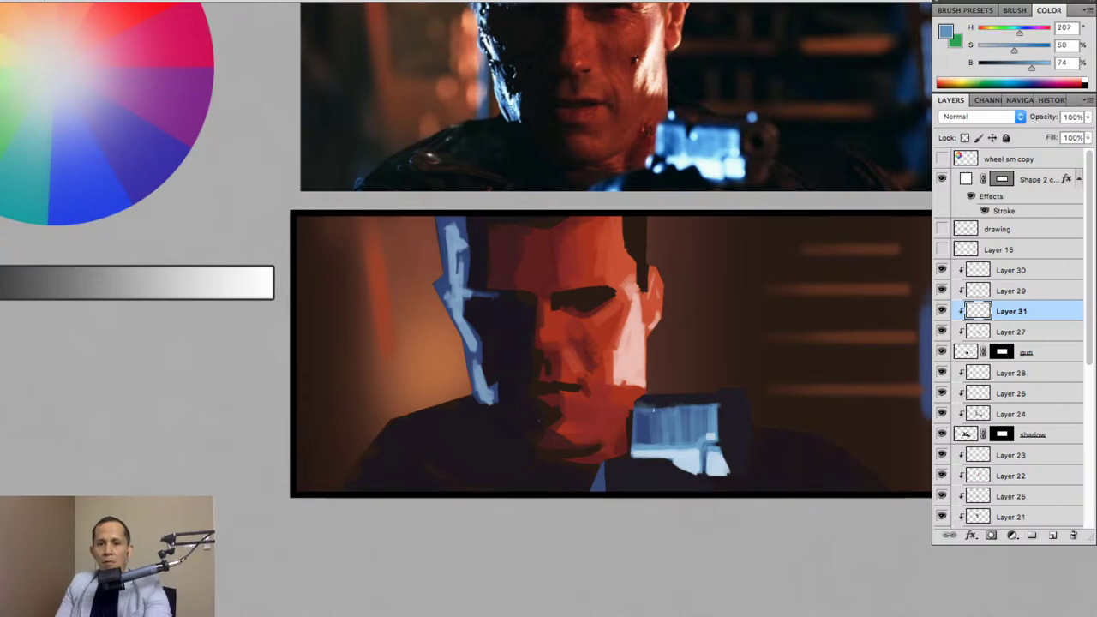
Adjust the vertical gun strokes on Layer 31 with Hue/Saturation to Saturation +30 and Lightness -12.
{"action": "key", "text": "ctrl+u"}
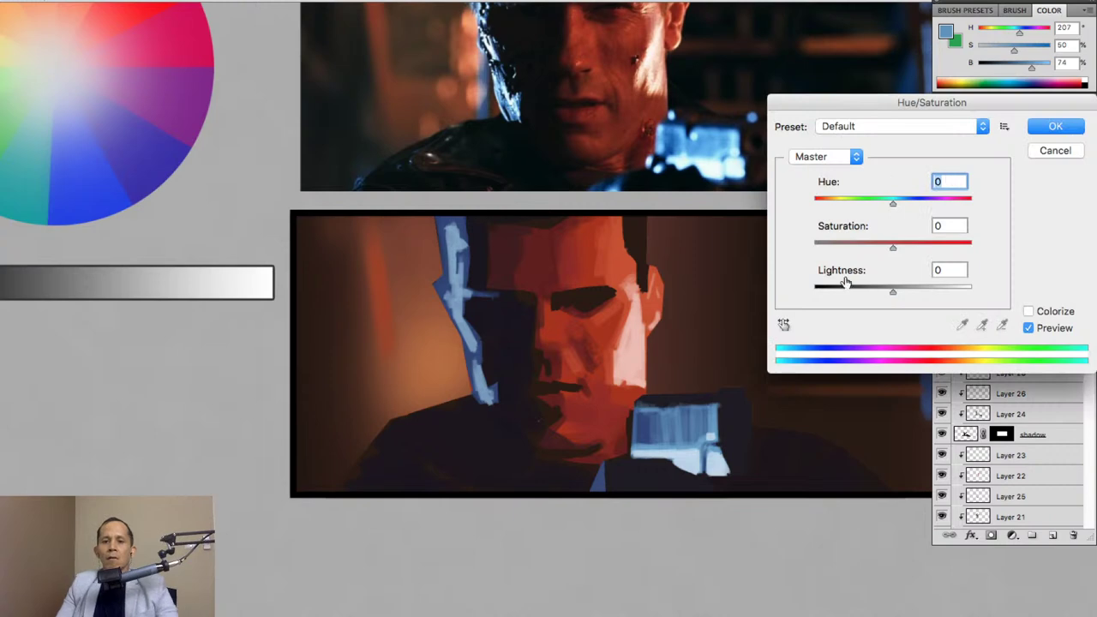
{"action": "left_click_drag", "start_coordinate": [892, 292], "coordinate": [884, 292]}
{"action": "left_click_drag", "start_coordinate": [892, 248], "coordinate": [923, 247]}
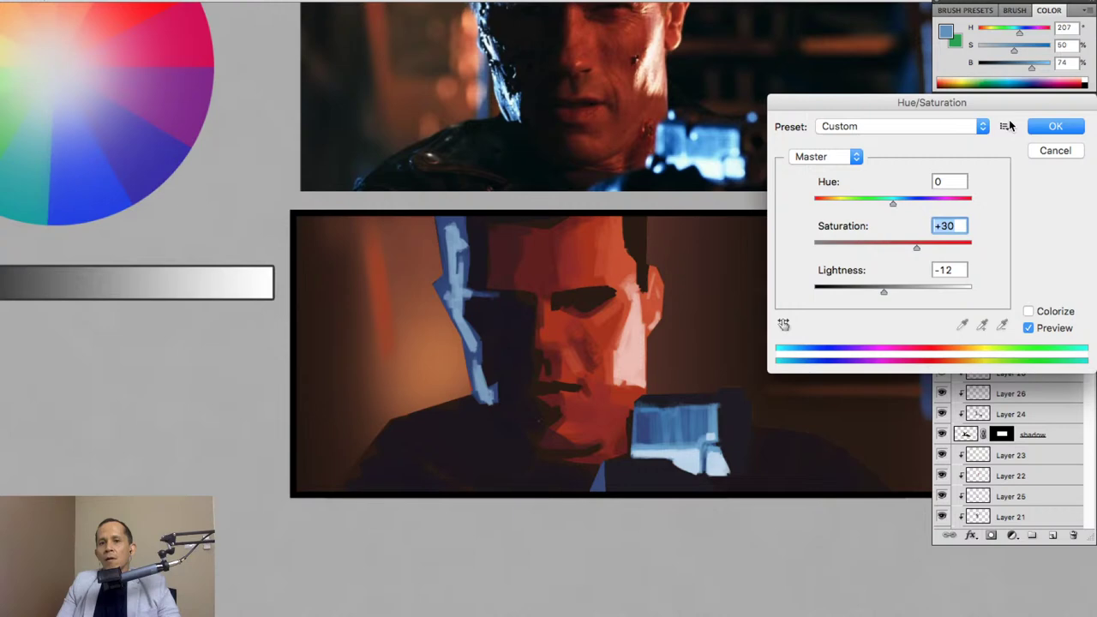
{"action": "left_click", "coordinate": [1055, 126]}
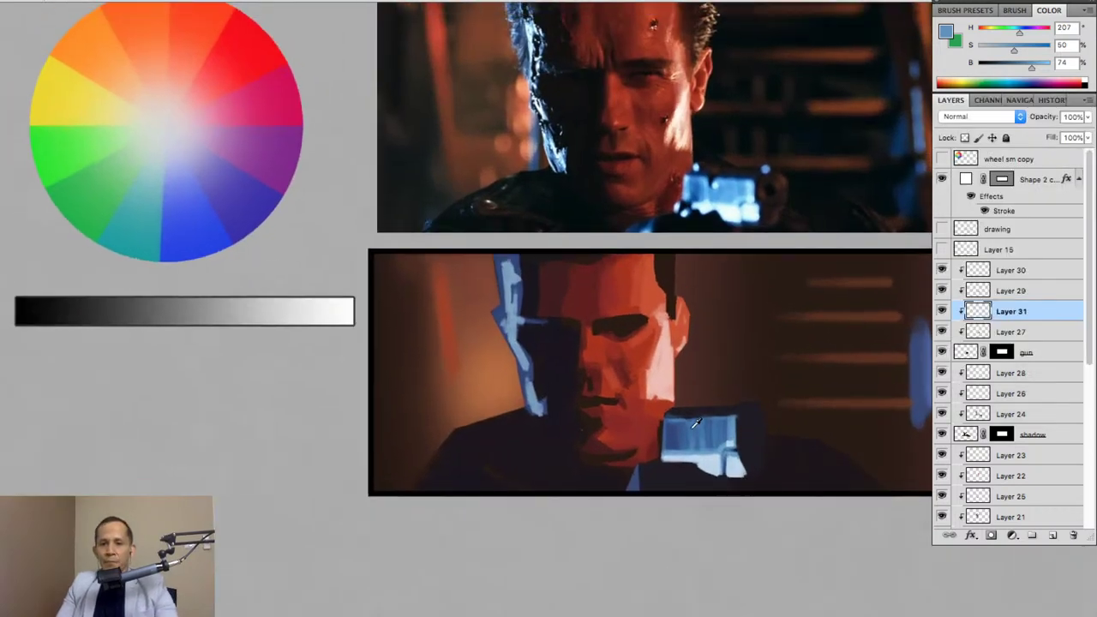
Merge Layer 31 into Layer 27 and paint blue (H 212, S 55, B 65) sampled from the gun onto the sleeve below it.
{"action": "key", "text": "Delete"}
{"action": "left_click", "coordinate": [705, 433], "text": "alt"}
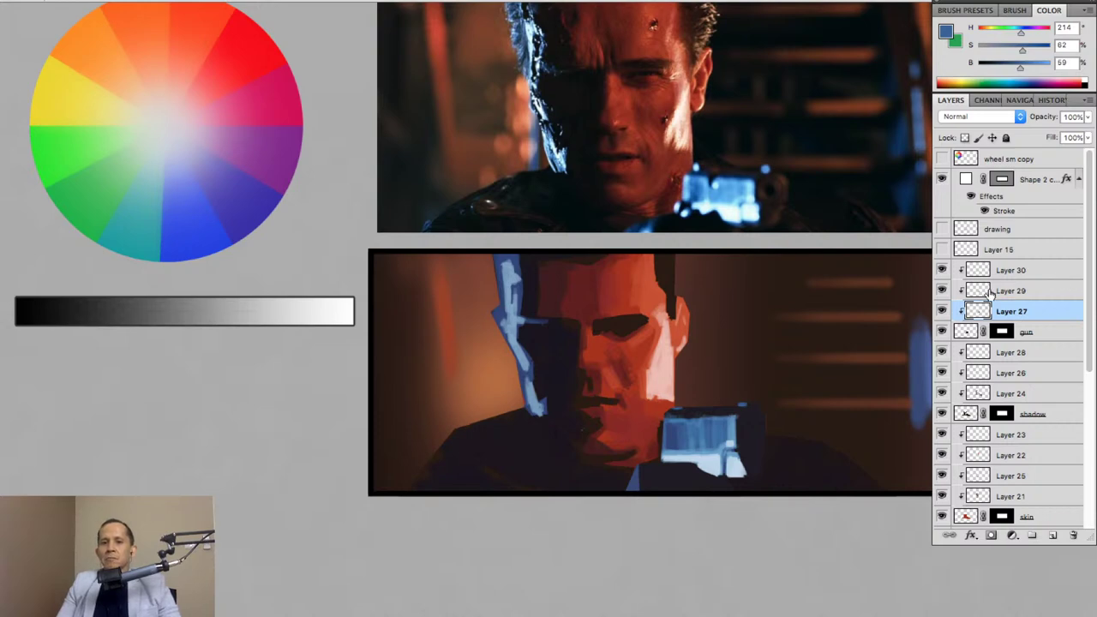
{"action": "left_click", "coordinate": [942, 312]}
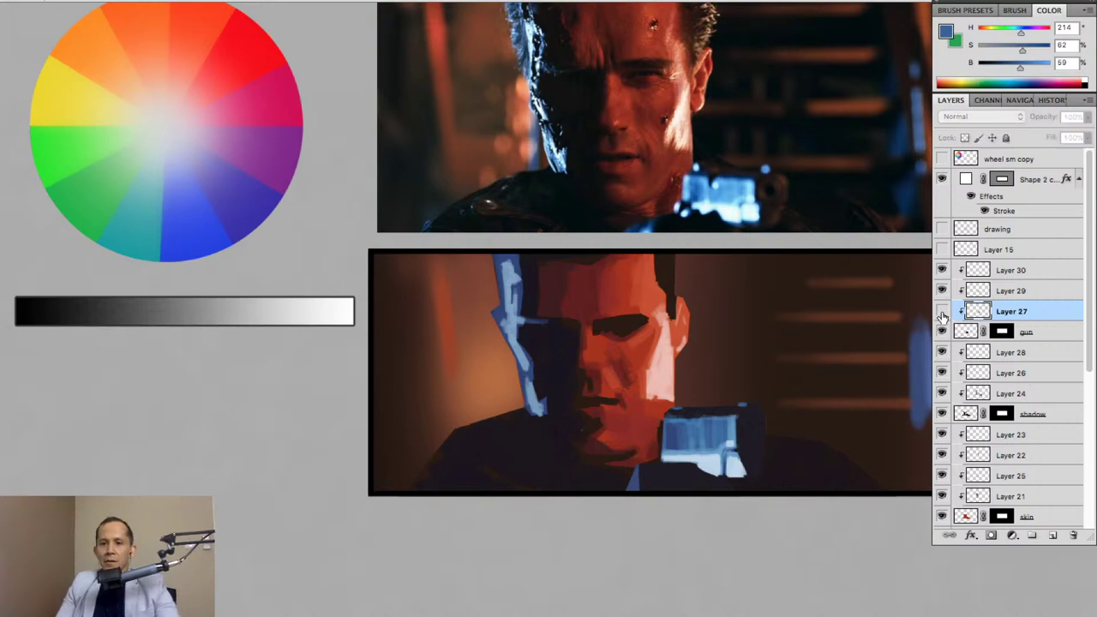
{"action": "left_click", "coordinate": [942, 311]}
{"action": "left_click", "coordinate": [701, 438], "text": "alt"}
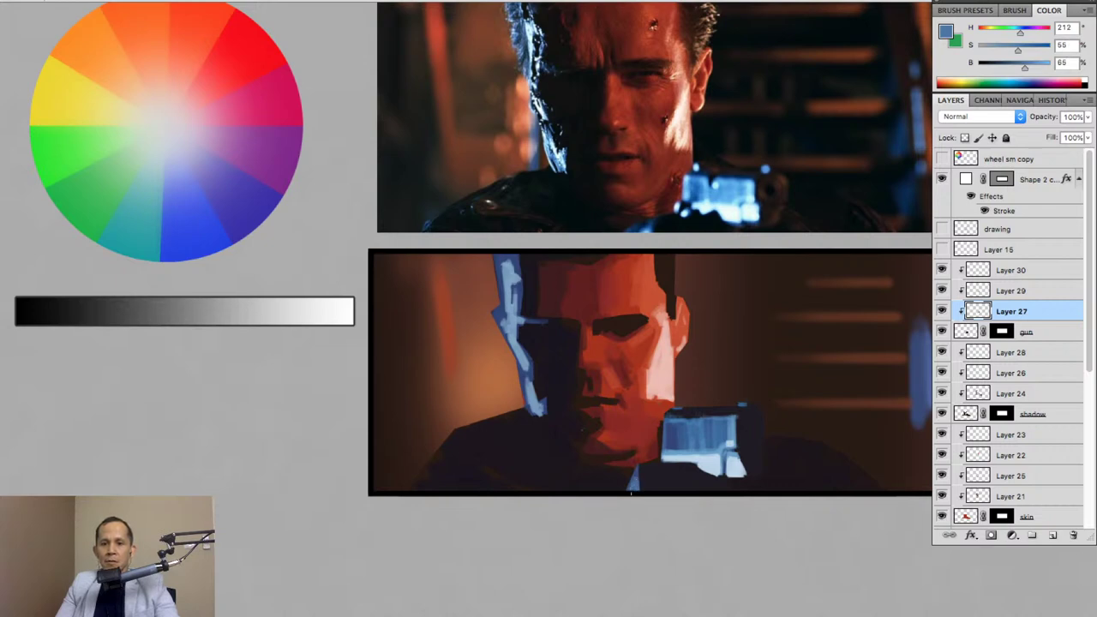
Merge Layers 30 and 29 into Layer 27 and paint darker blue (H 224, S 53, B 47) on the hand below the gun.
{"action": "left_click", "coordinate": [1009, 270]}
{"action": "key", "text": "ctrl+e"}
{"action": "key", "text": "ctrl+e"}
{"action": "left_click", "coordinate": [641, 461], "text": "alt"}
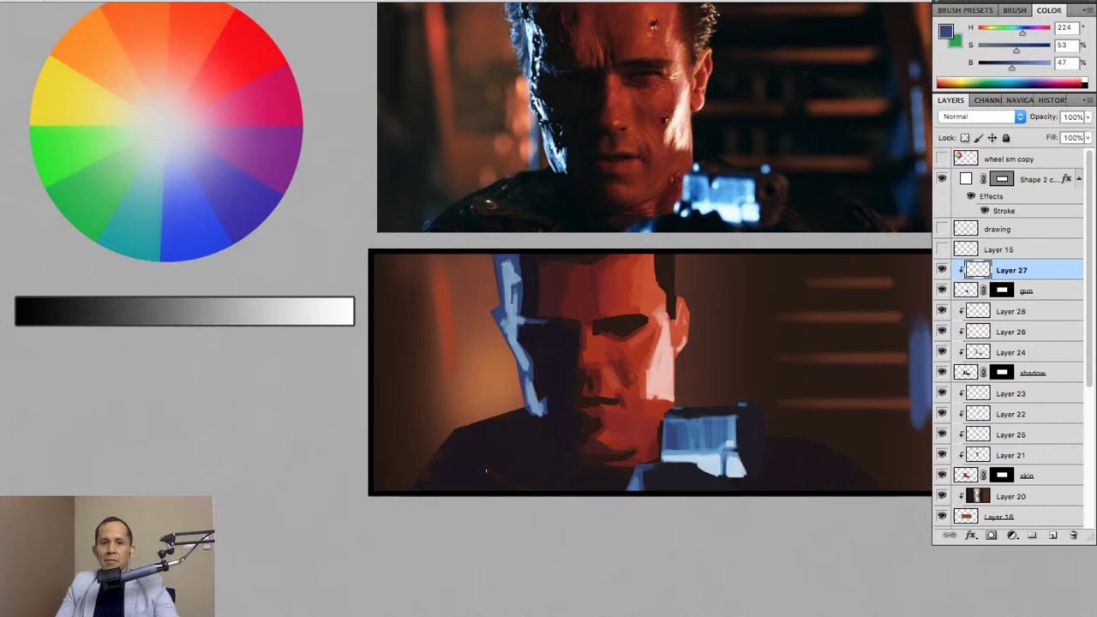
Identify the layers holding the head-edge highlights by toggling their visibility, and merge Layer 28 into Layer 26.
{"action": "left_click", "coordinate": [942, 373]}
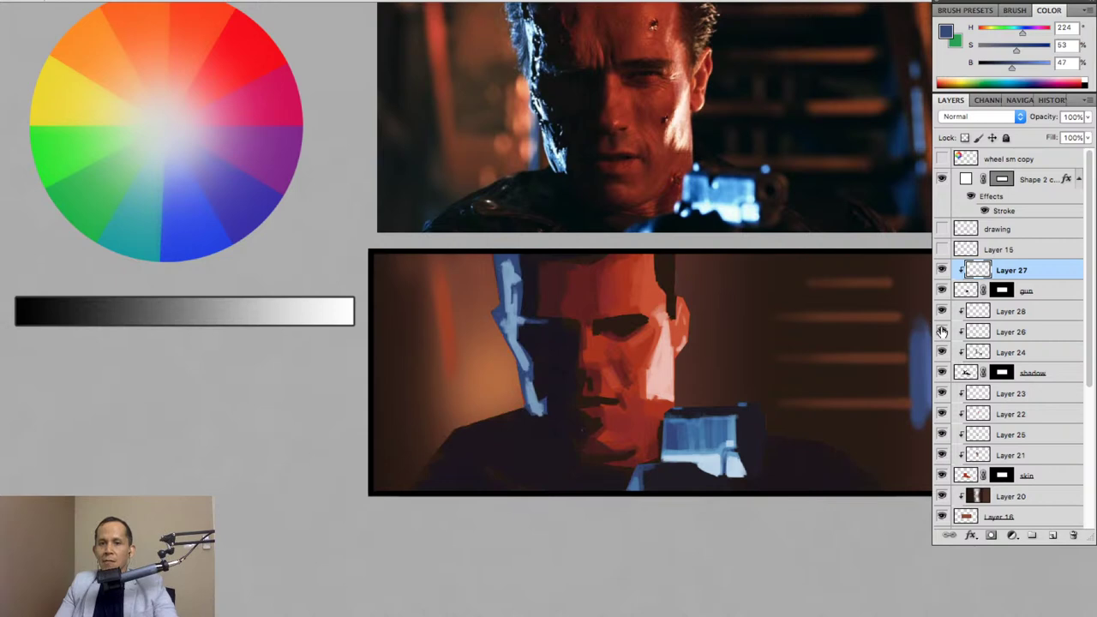
{"action": "left_click", "coordinate": [942, 332]}
{"action": "left_click", "coordinate": [942, 330]}
{"action": "left_click", "coordinate": [942, 311]}
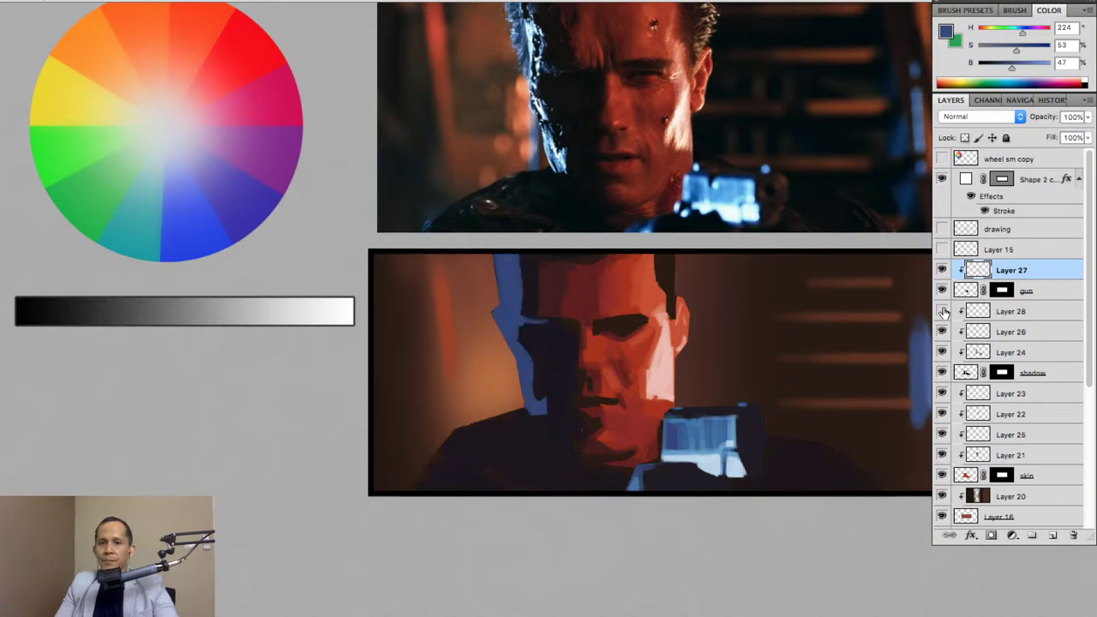
{"action": "left_click", "coordinate": [942, 311]}
{"action": "left_click", "coordinate": [1011, 311]}
{"action": "key", "text": "ctrl+e"}
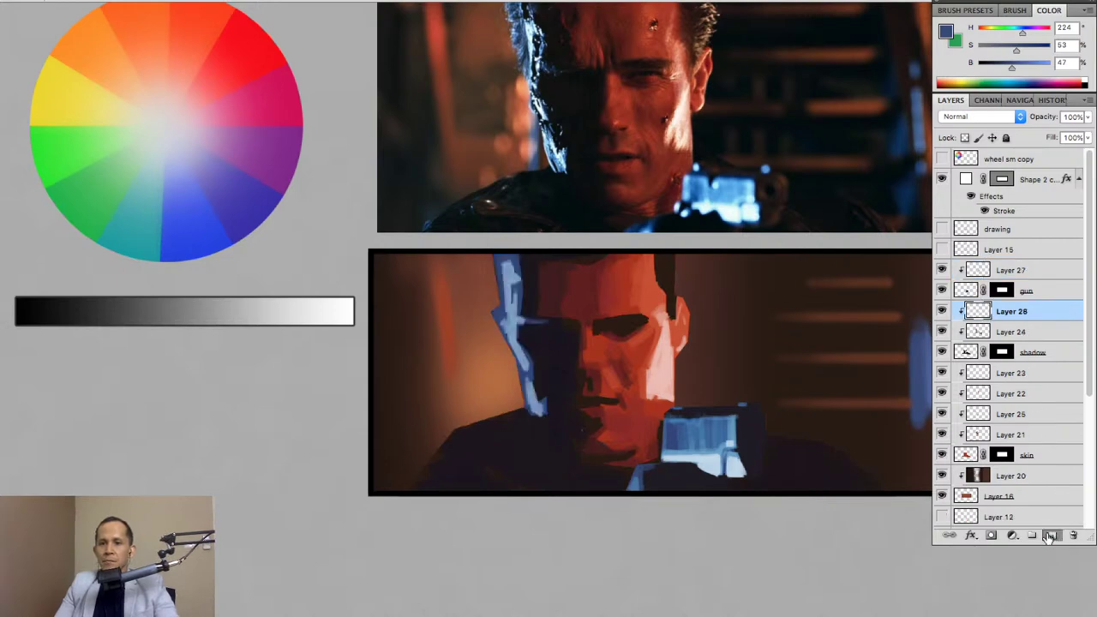
Add a layer clipped above Layer 26 and paint blue rim light on the jacket's shoulder, shaping it with dark brown (H 18, S 49, B 16).
{"action": "left_click", "coordinate": [1052, 537]}
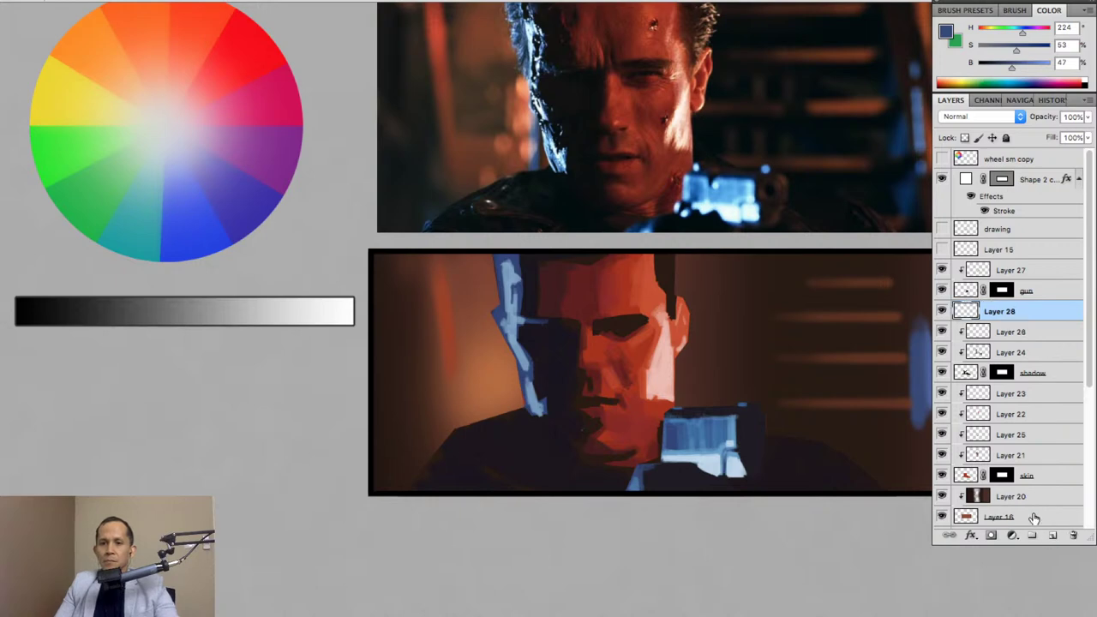
{"action": "left_click", "coordinate": [514, 258], "text": "alt"}
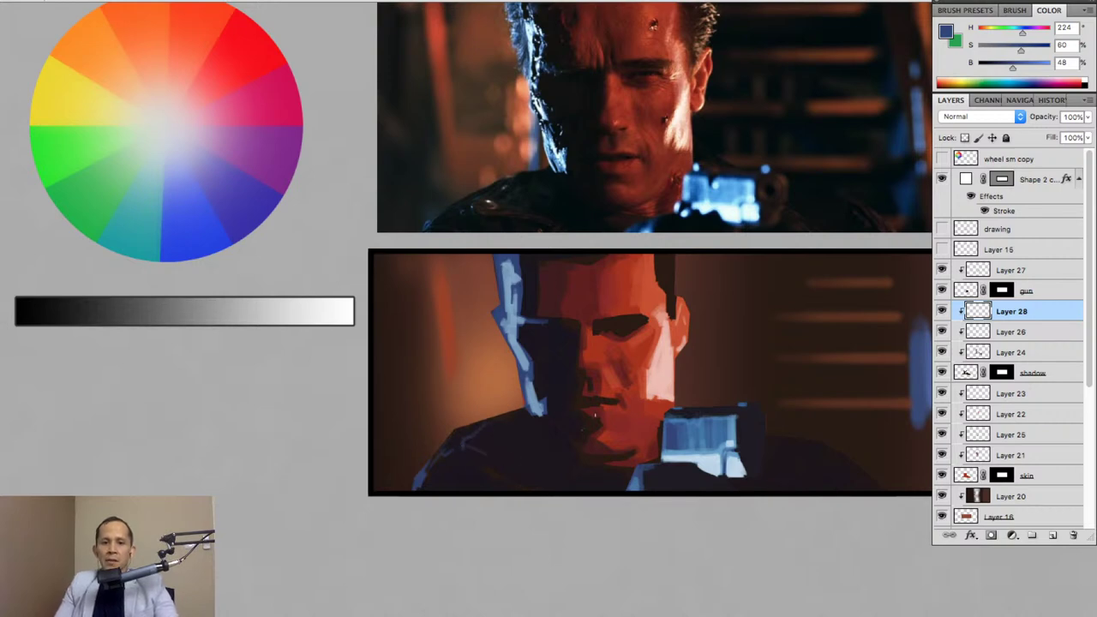
{"action": "left_click", "coordinate": [494, 469], "text": "alt"}
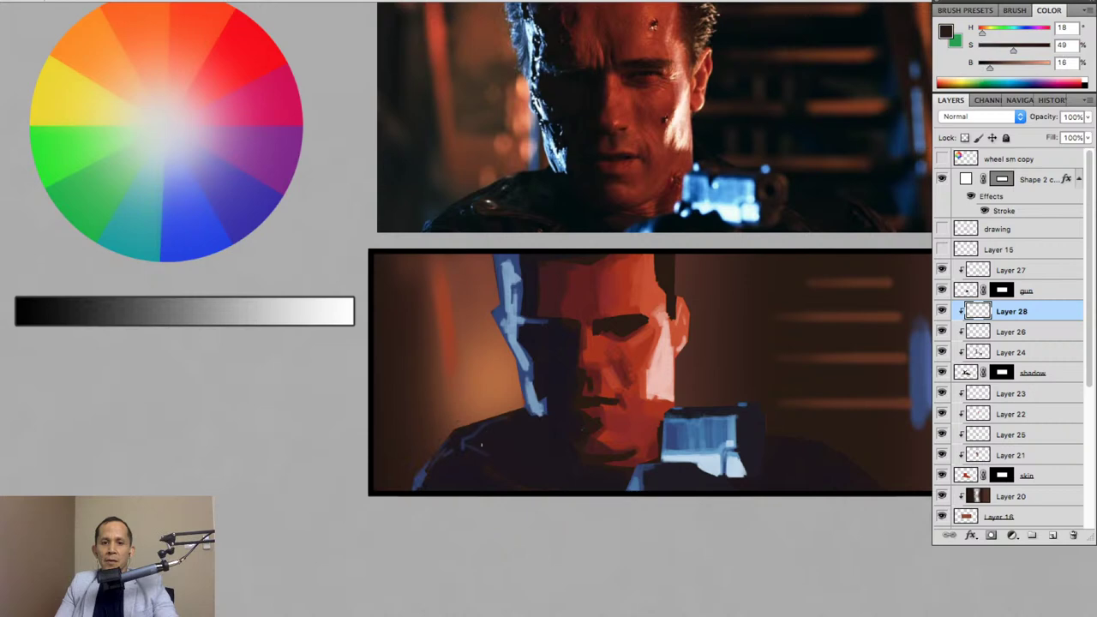
Dab small reddish-brown reflections onto the rim-lit jacket shoulder with colors sampled from the face and background.
{"action": "left_click", "coordinate": [648, 388], "text": "alt"}
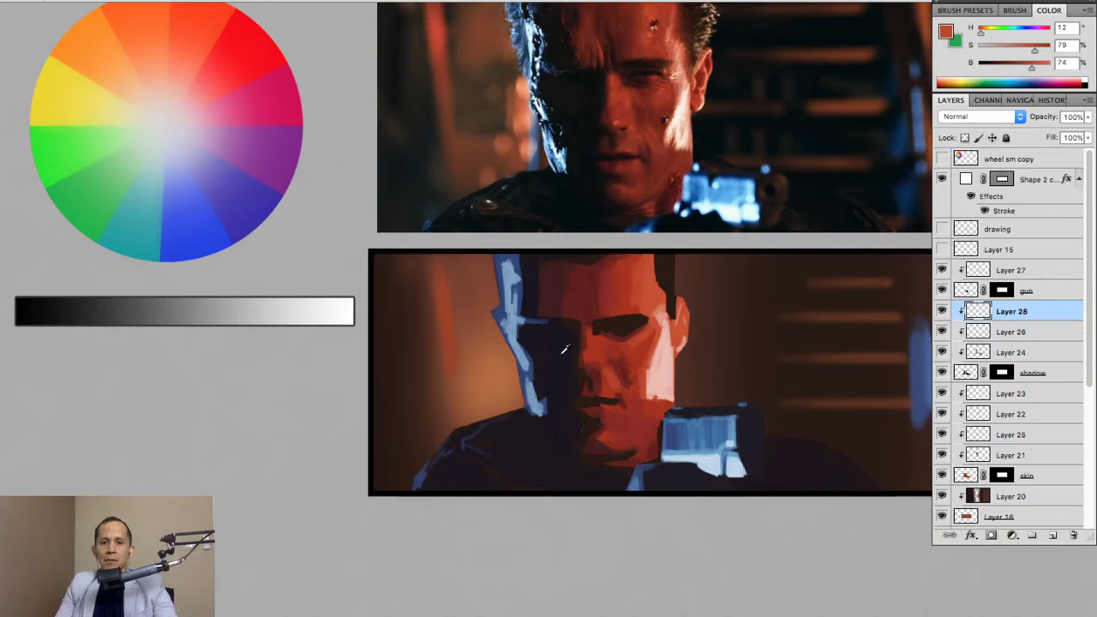
{"action": "left_click", "coordinate": [793, 296], "text": "alt"}
{"action": "left_click", "coordinate": [849, 284], "text": "alt"}
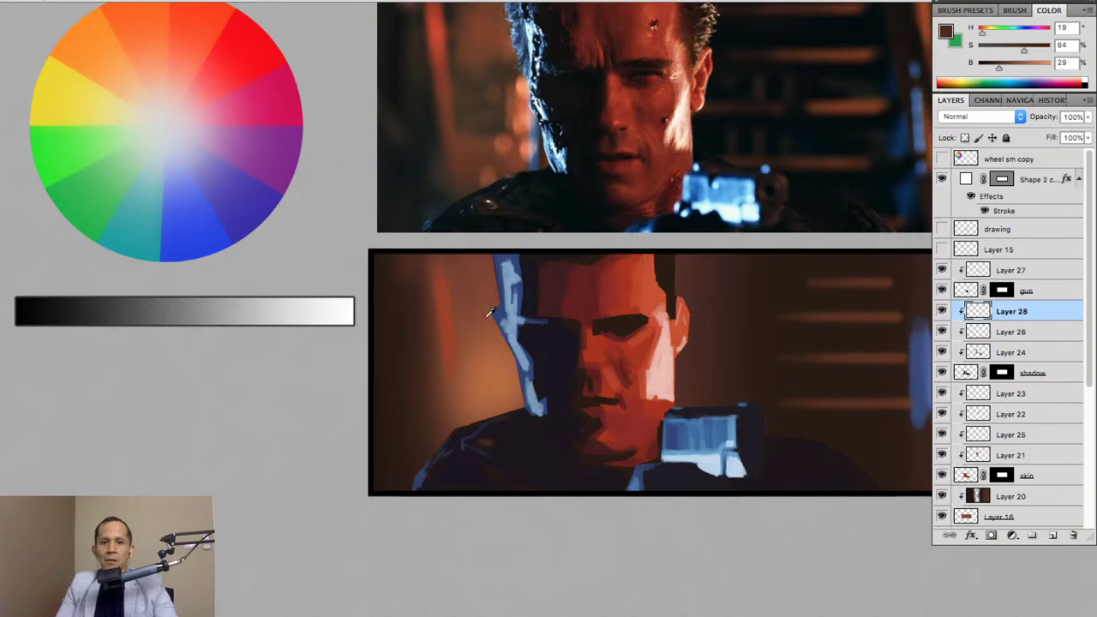
{"action": "left_click", "coordinate": [718, 434], "text": "alt"}
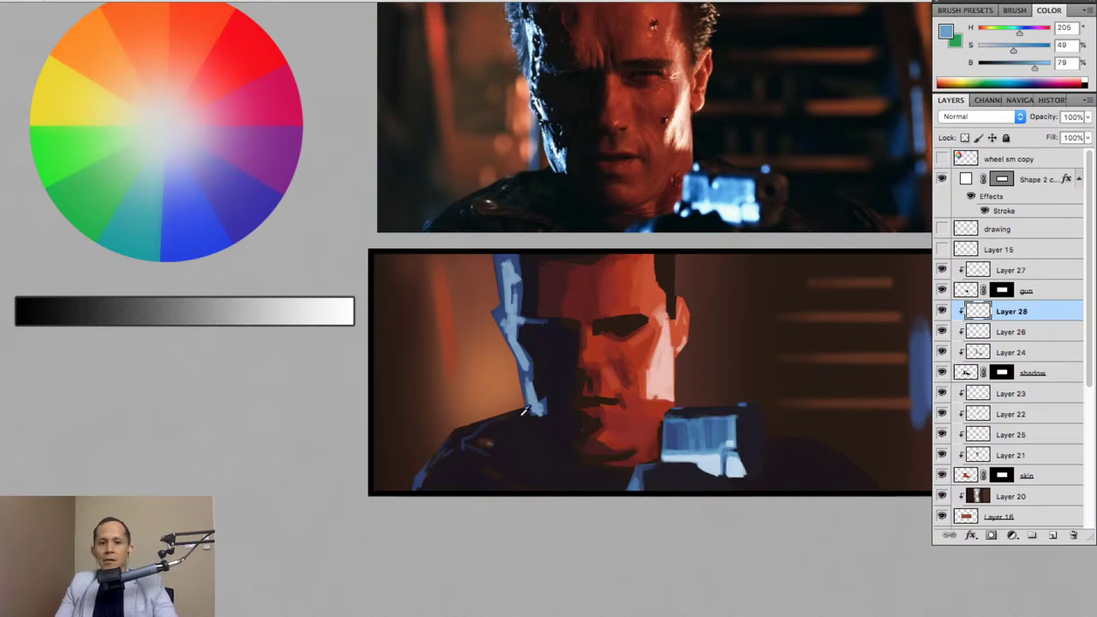
Paint faint brown folds on the jacket's chest and the shoulder behind the gun, using sampled browns including H 19, S 57, B 22.
{"action": "left_click", "coordinate": [493, 477], "text": "alt"}
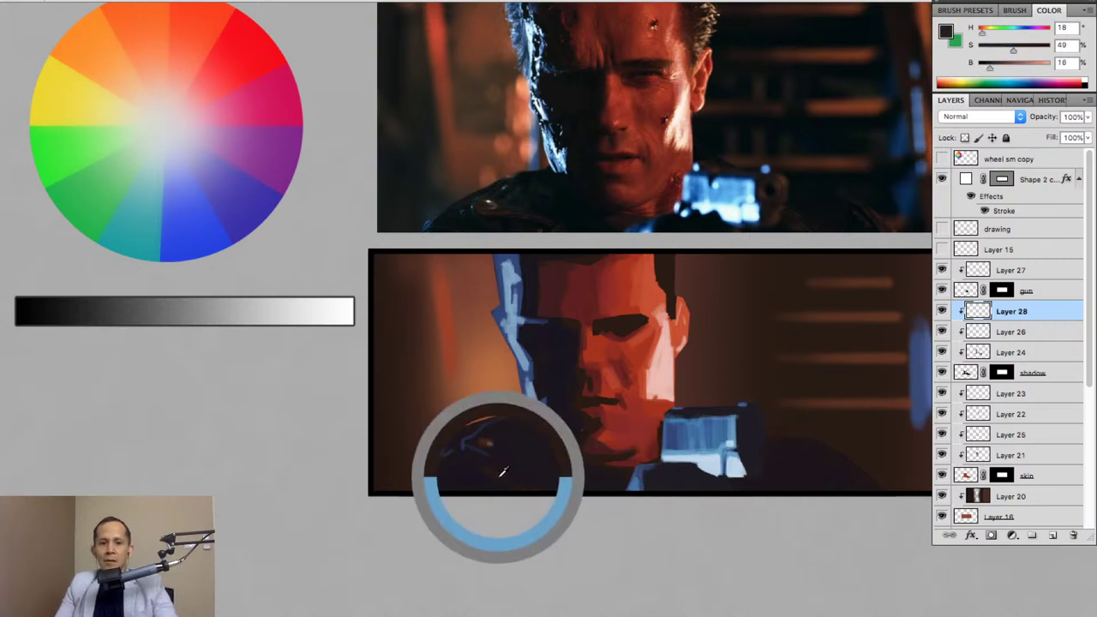
{"action": "left_click", "coordinate": [852, 350], "text": "alt"}
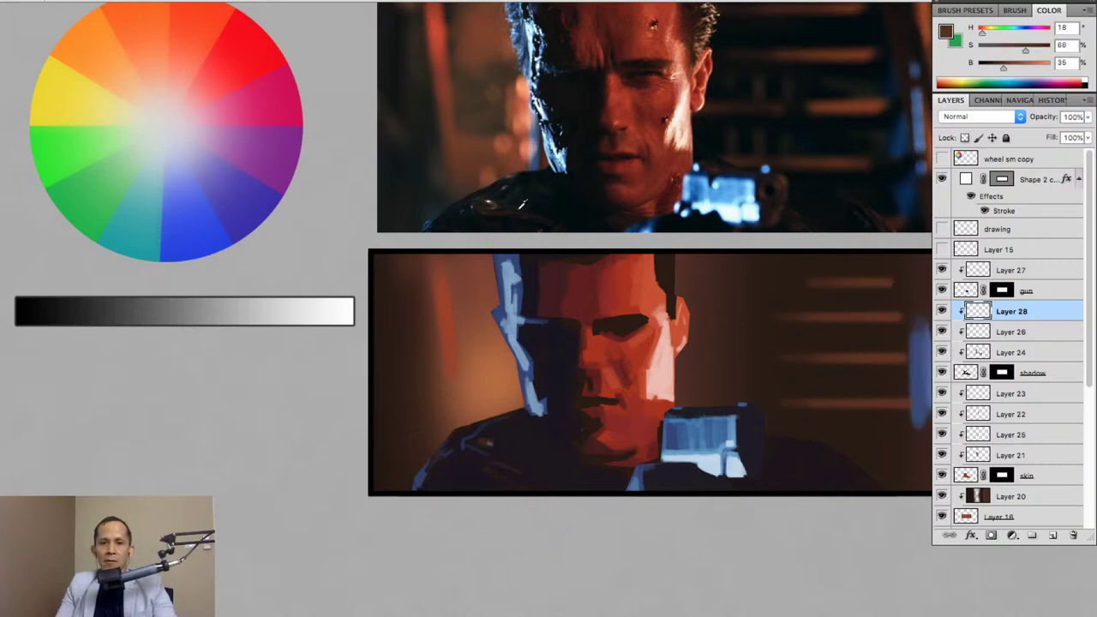
{"action": "left_click", "coordinate": [783, 311], "text": "alt"}
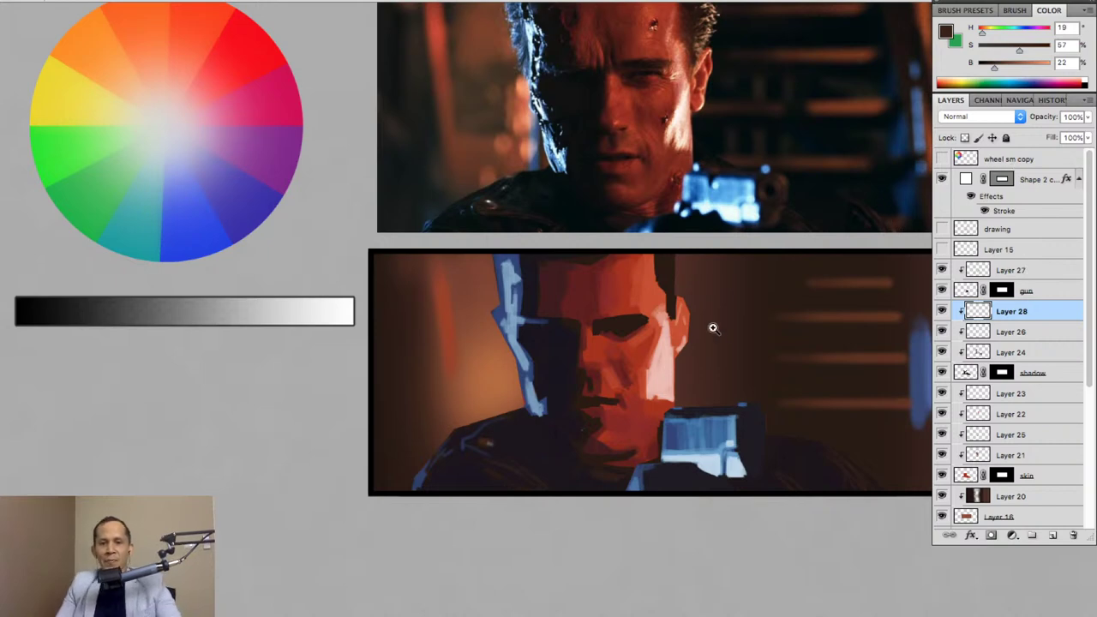
Compare the whole painting with the reference film still at thumbnail size and close up.
{"action": "left_click_drag", "start_coordinate": [713, 327], "coordinate": [699, 437]}
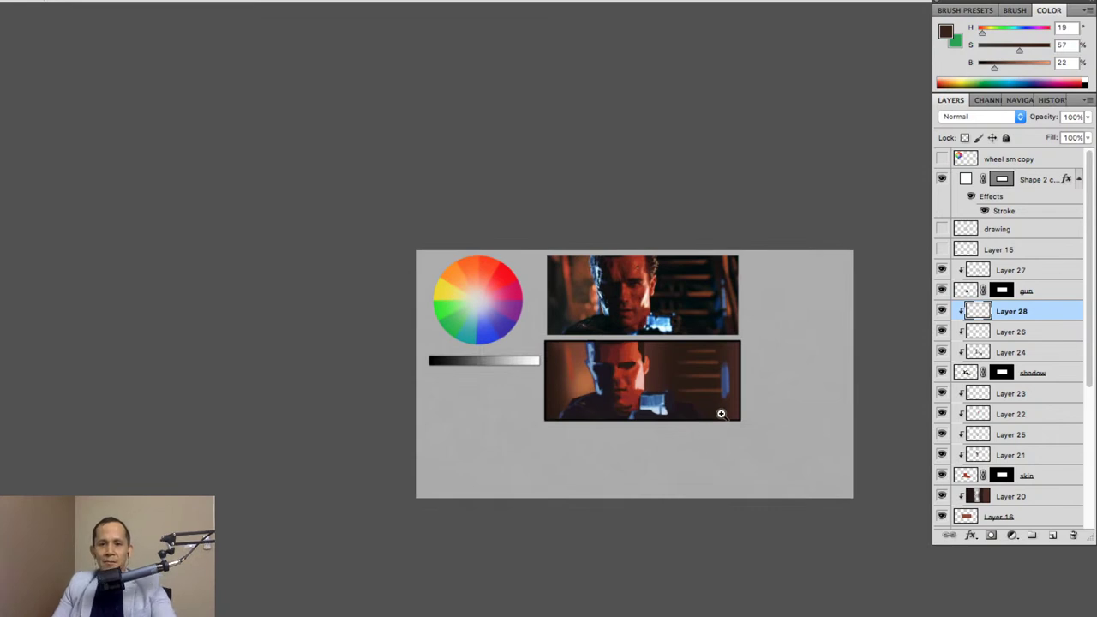
{"action": "key", "text": "f"}
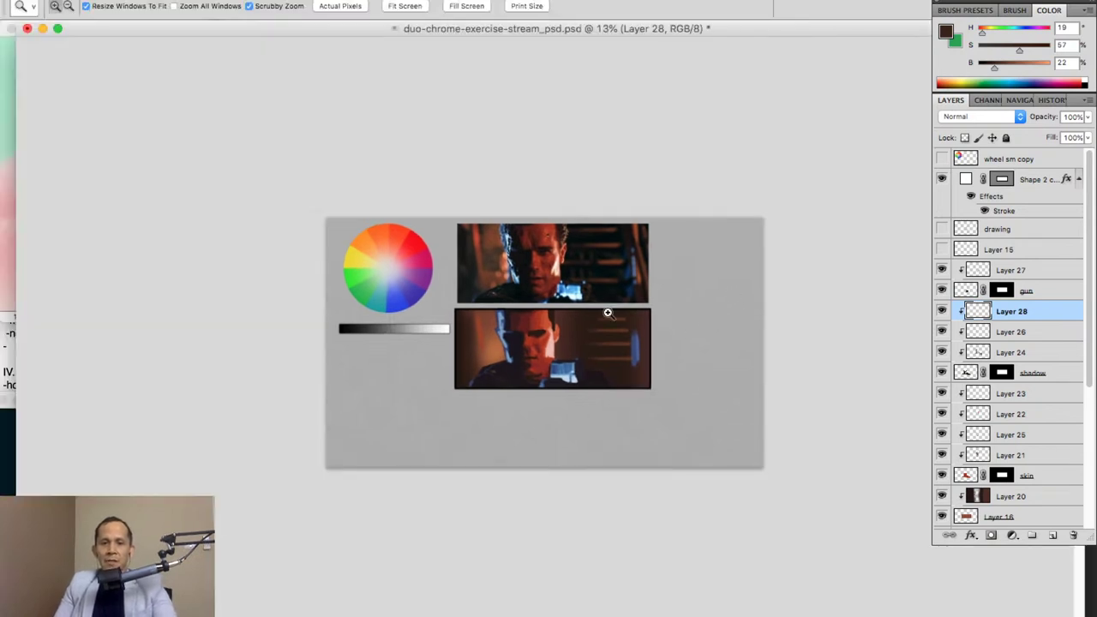
{"action": "key", "text": "f"}
{"action": "mouse_move", "coordinate": [660, 364]}
{"action": "left_mouse_down"}
{"action": "mouse_move", "coordinate": [635, 417]}
{"action": "mouse_move", "coordinate": [763, 291]}
{"action": "mouse_move", "coordinate": [620, 289]}
{"action": "left_mouse_up"}
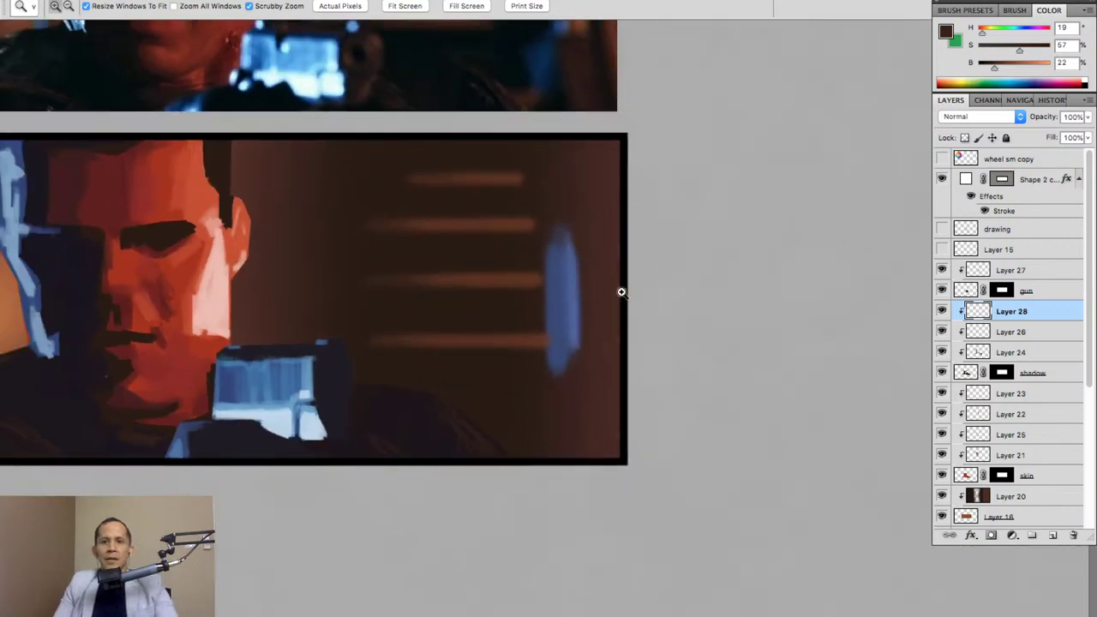
{"action": "left_click_drag", "start_coordinate": [466, 296], "coordinate": [766, 483]}
{"action": "scroll", "coordinate": [686, 377], "scroll_direction": "up", "scroll_amount": 5}
{"action": "scroll", "coordinate": [608, 272], "scroll_direction": "down", "scroll_amount": 5}
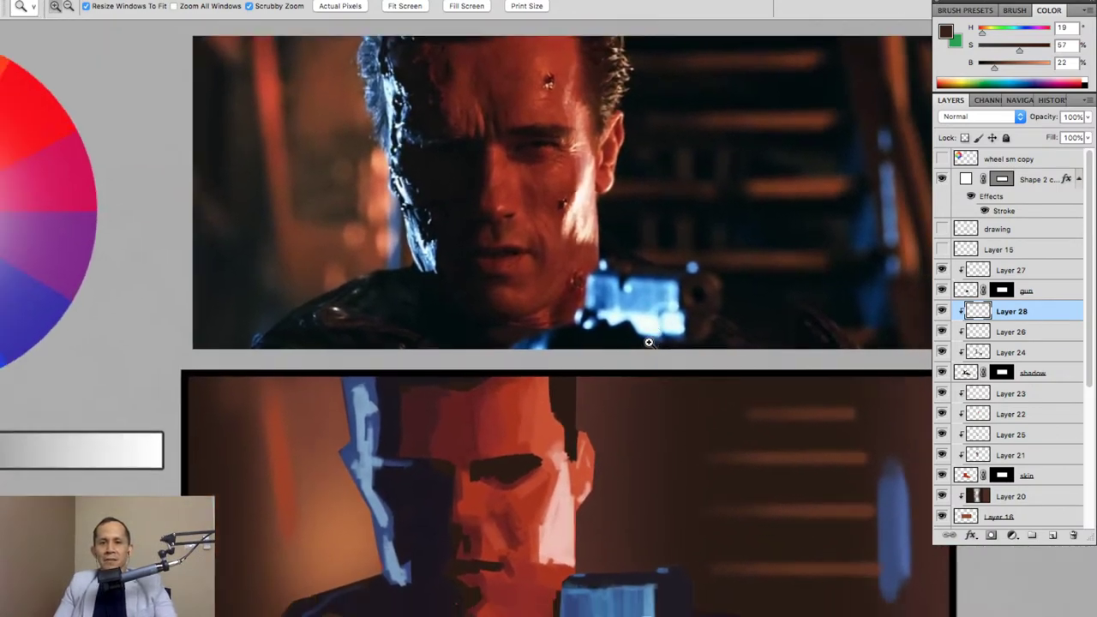
{"action": "left_click_drag", "start_coordinate": [619, 419], "coordinate": [670, 342]}
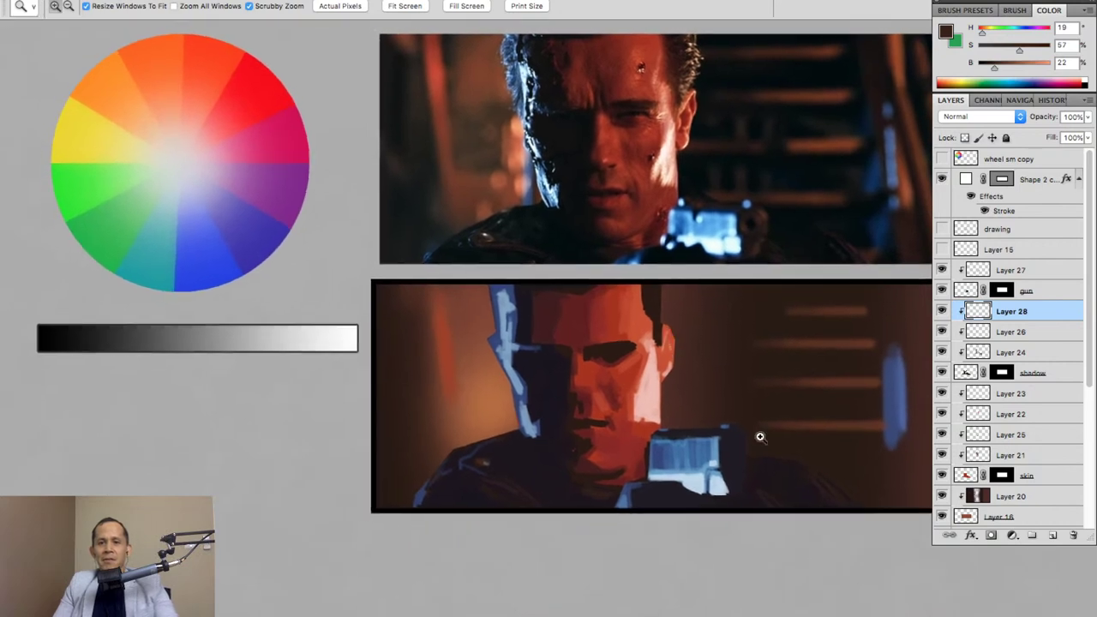
Hide the gun, shadow and skin layers together with all the layers clipped to them.
{"action": "left_click_drag", "start_coordinate": [942, 272], "coordinate": [942, 476]}
{"action": "left_click", "coordinate": [942, 291]}
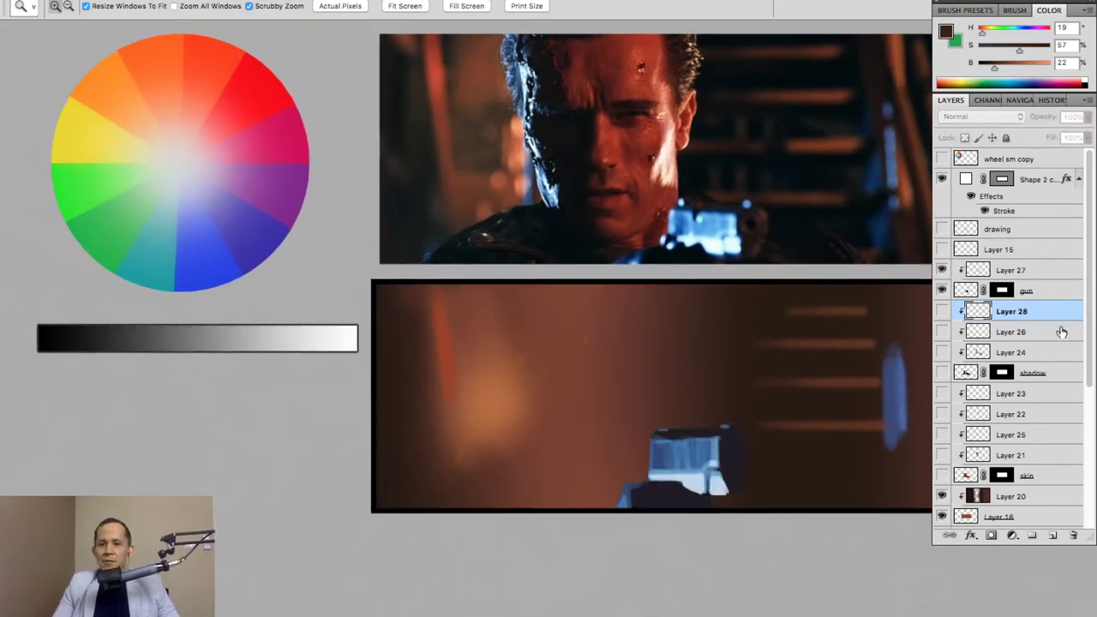
{"action": "left_click", "coordinate": [942, 291]}
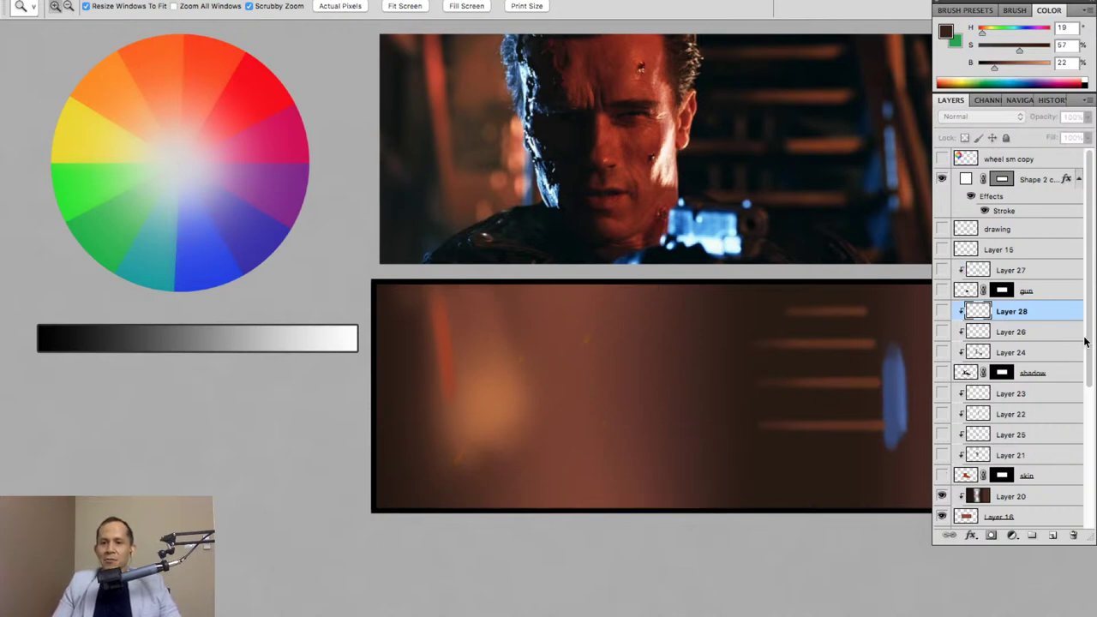
Hide the background paint on Layer 20 and its base Layer 16, leaving the frame empty.
{"action": "left_click_drag", "start_coordinate": [1085, 338], "coordinate": [1073, 433]}
{"action": "left_click", "coordinate": [942, 373]}
{"action": "left_click", "coordinate": [942, 373]}
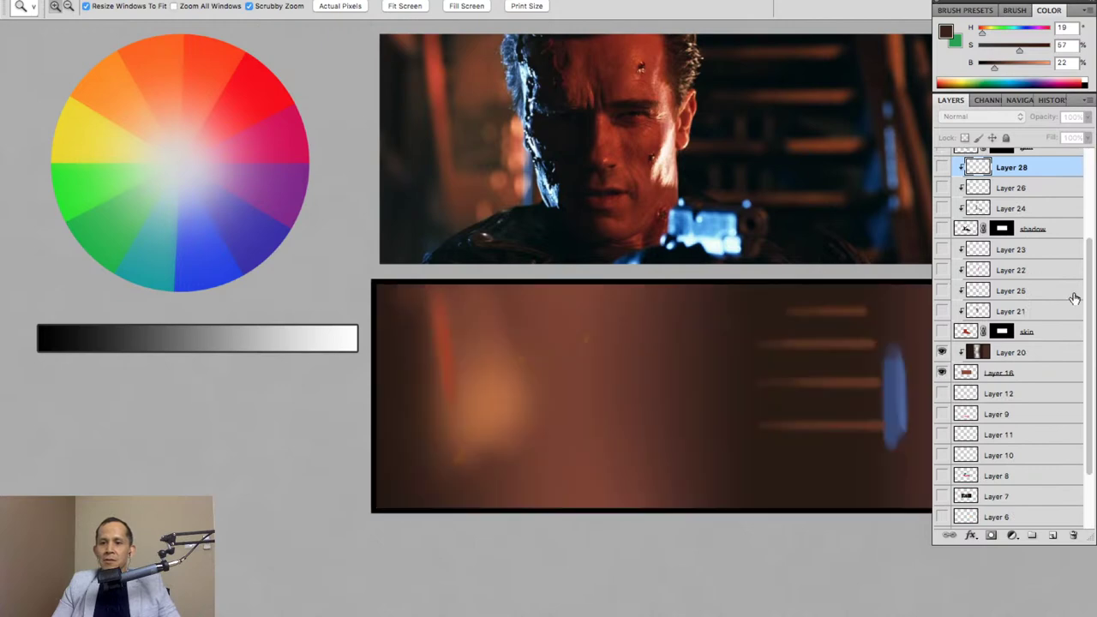
{"action": "left_click", "coordinate": [942, 373]}
{"action": "left_click", "coordinate": [941, 372]}
{"action": "left_click", "coordinate": [942, 354]}
{"action": "left_click", "coordinate": [942, 373]}
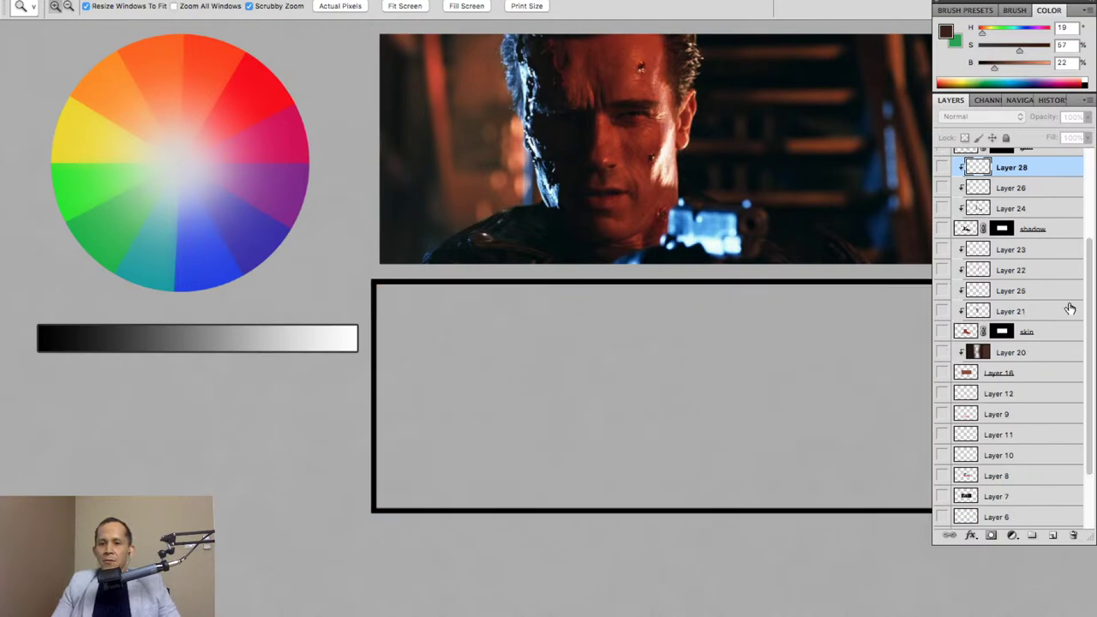
Show the drawing layer's line sketch inside the empty frame and ready the Brush tool.
{"action": "scroll", "coordinate": [985, 196], "scroll_direction": "up", "scroll_amount": 5}
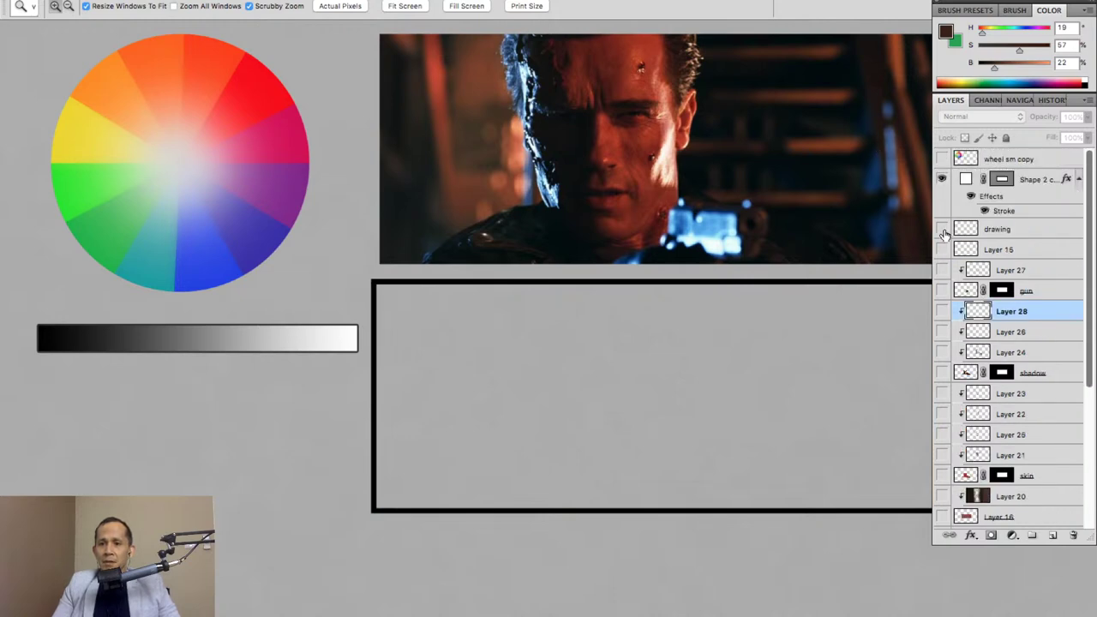
{"action": "left_click", "coordinate": [942, 229]}
{"action": "mouse_move", "coordinate": [748, 379]}
{"action": "left_mouse_down"}
{"action": "mouse_move", "coordinate": [712, 382]}
{"action": "mouse_move", "coordinate": [743, 382]}
{"action": "mouse_move", "coordinate": [732, 385]}
{"action": "left_mouse_up"}
{"action": "key", "text": "b"}
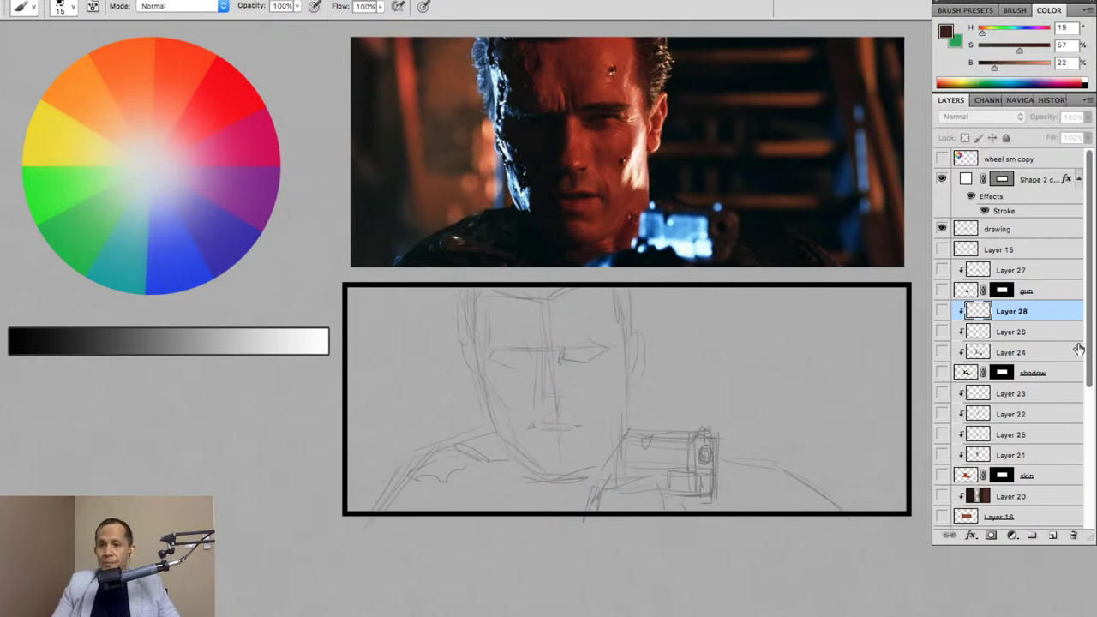
{"action": "scroll", "coordinate": [1068, 384], "scroll_direction": "down", "scroll_amount": 2}
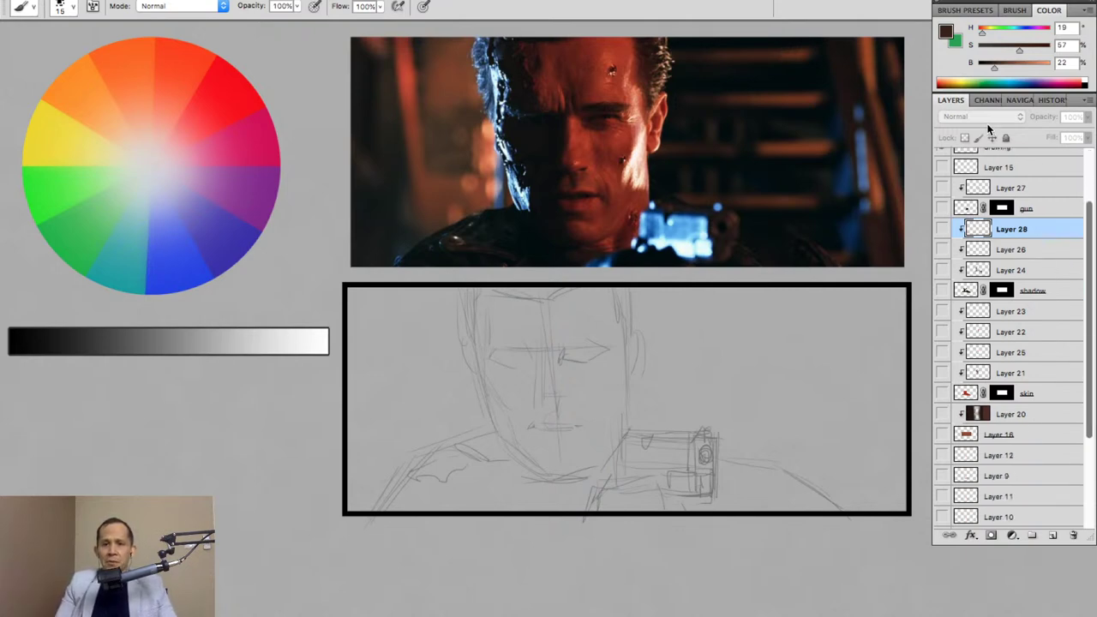
Show the flat base color on Layer 16 and the background paint on Layer 20 beneath the line sketch.
{"action": "scroll", "coordinate": [1080, 422], "scroll_direction": "down", "scroll_amount": 3}
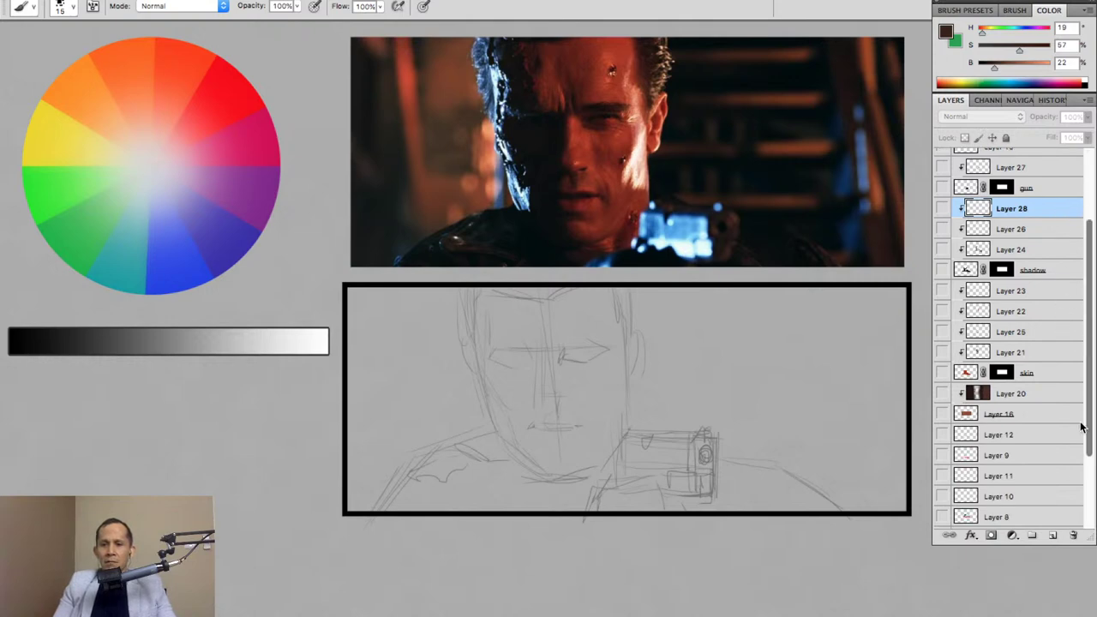
{"action": "scroll", "coordinate": [1078, 432], "scroll_direction": "up", "scroll_amount": 5}
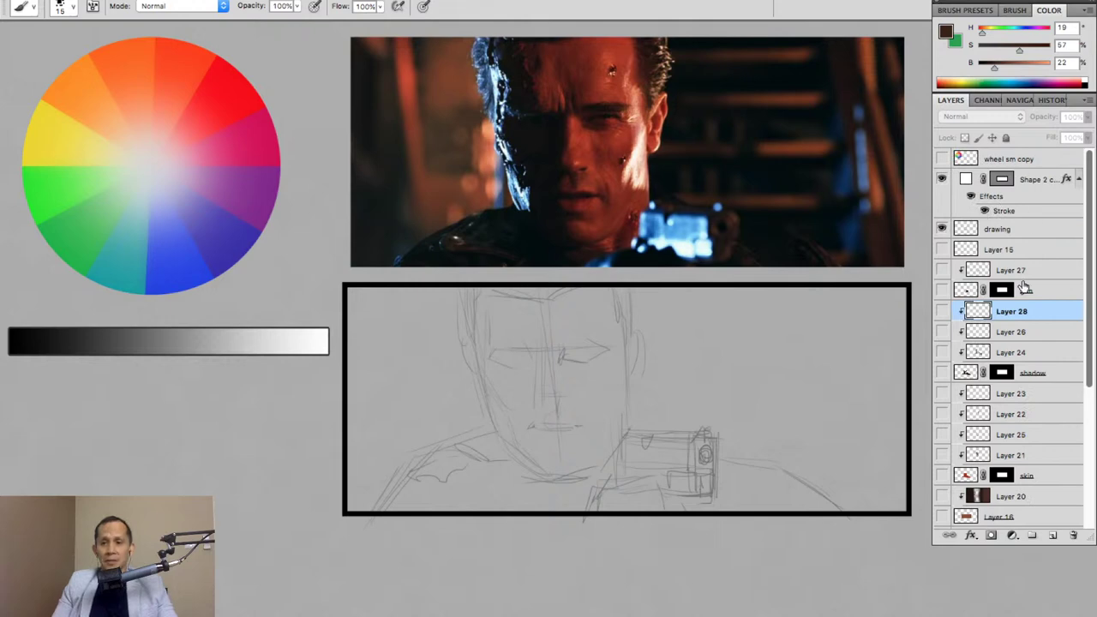
{"action": "scroll", "coordinate": [1087, 330], "scroll_direction": "down", "scroll_amount": 5}
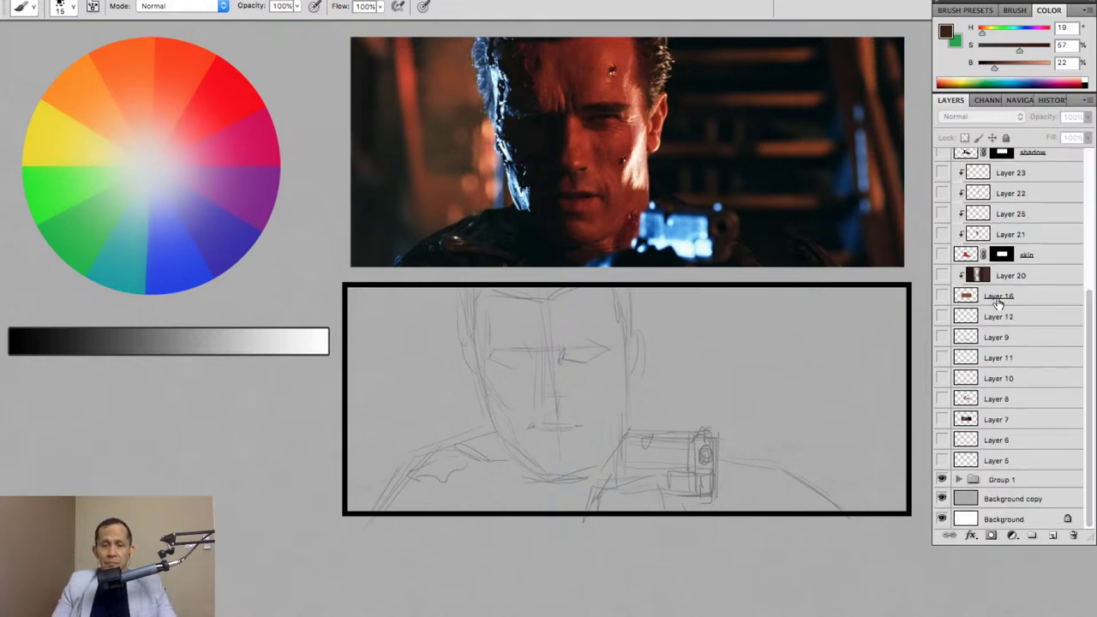
{"action": "left_click_drag", "start_coordinate": [1087, 318], "coordinate": [1090, 214]}
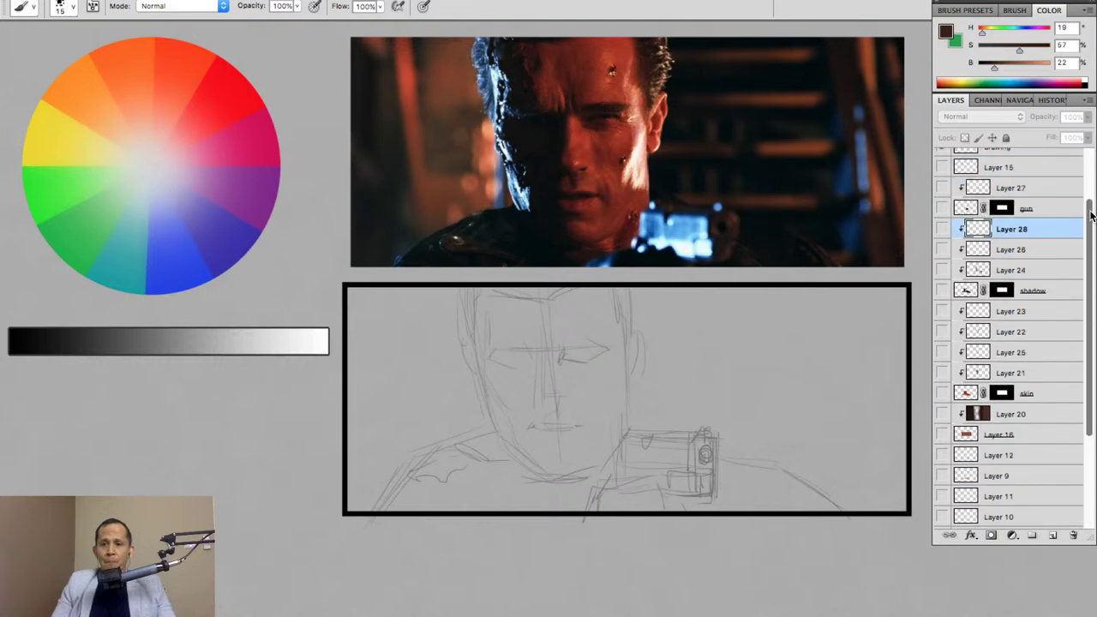
{"action": "left_click", "coordinate": [943, 435]}
{"action": "left_click", "coordinate": [999, 437]}
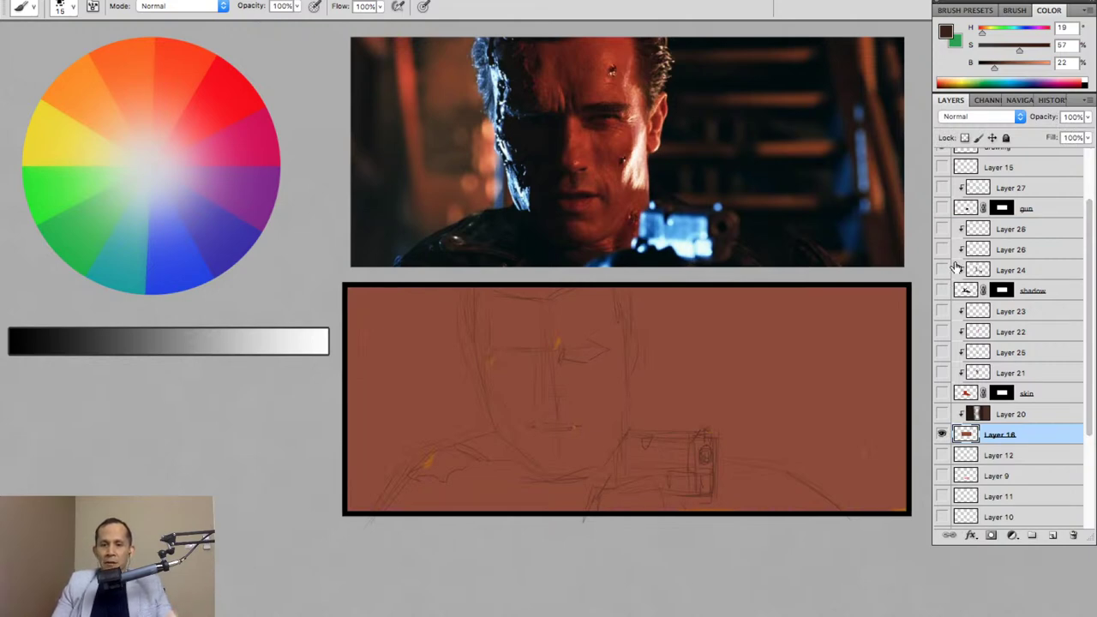
{"action": "left_click", "coordinate": [942, 414]}
{"action": "left_click", "coordinate": [954, 415]}
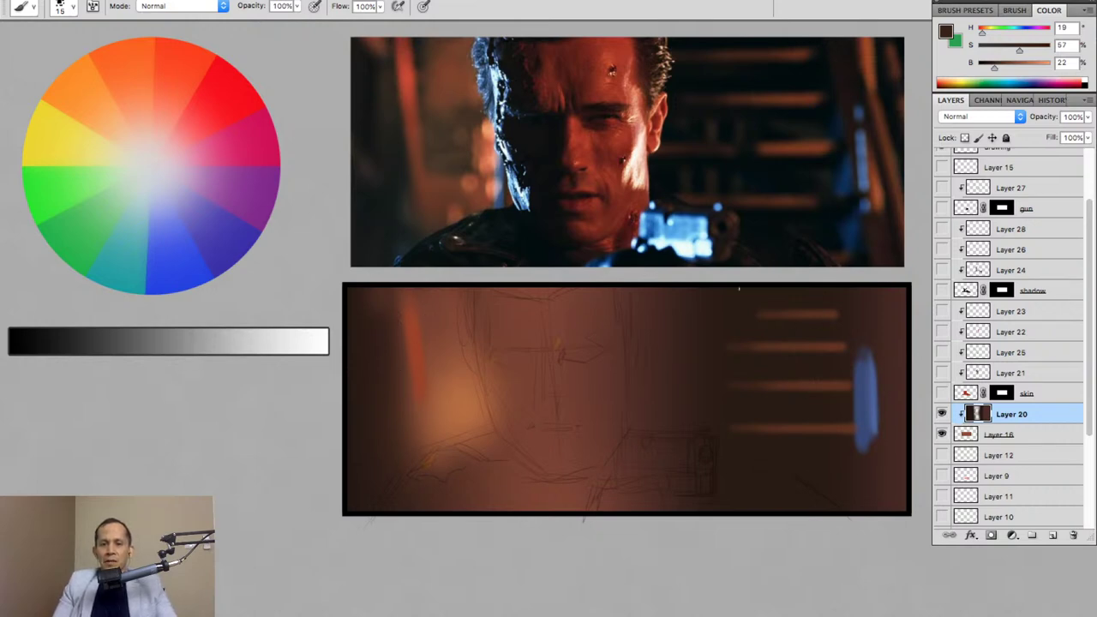
Show the flat skin, shadow and gun shapes over the background and select the gun layer.
{"action": "left_click", "coordinate": [941, 393]}
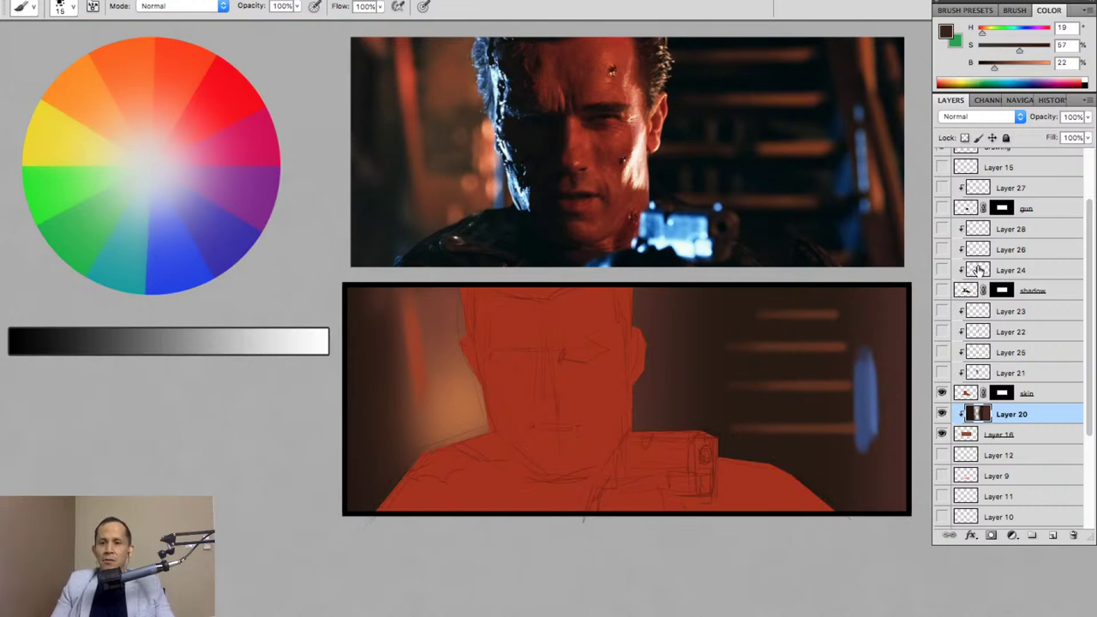
{"action": "left_click", "coordinate": [942, 292]}
{"action": "left_click", "coordinate": [941, 292]}
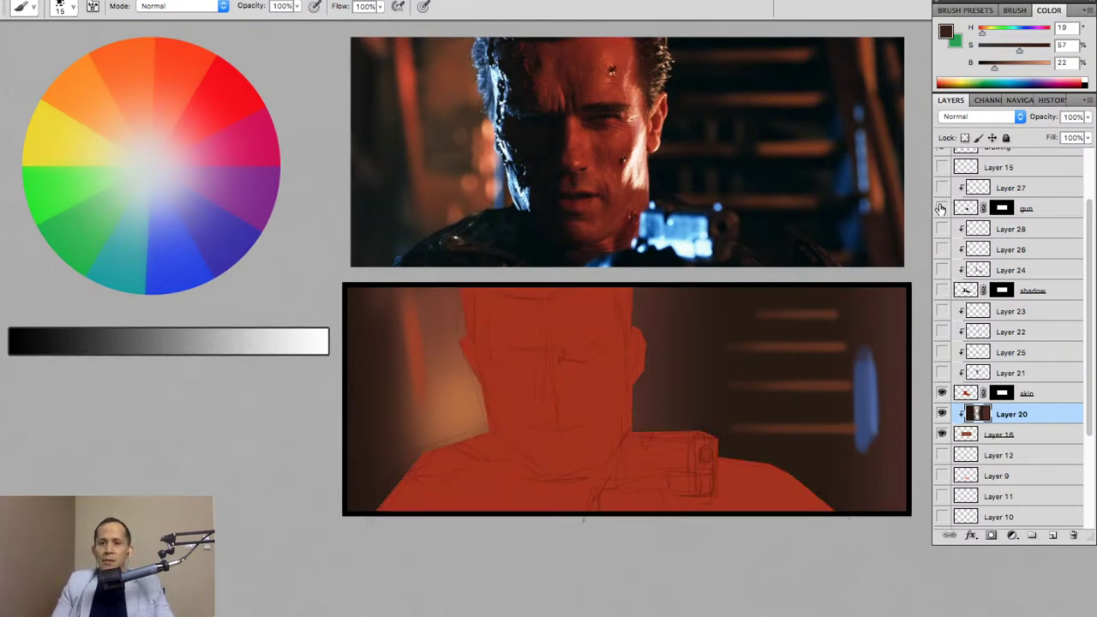
{"action": "left_click", "coordinate": [941, 208]}
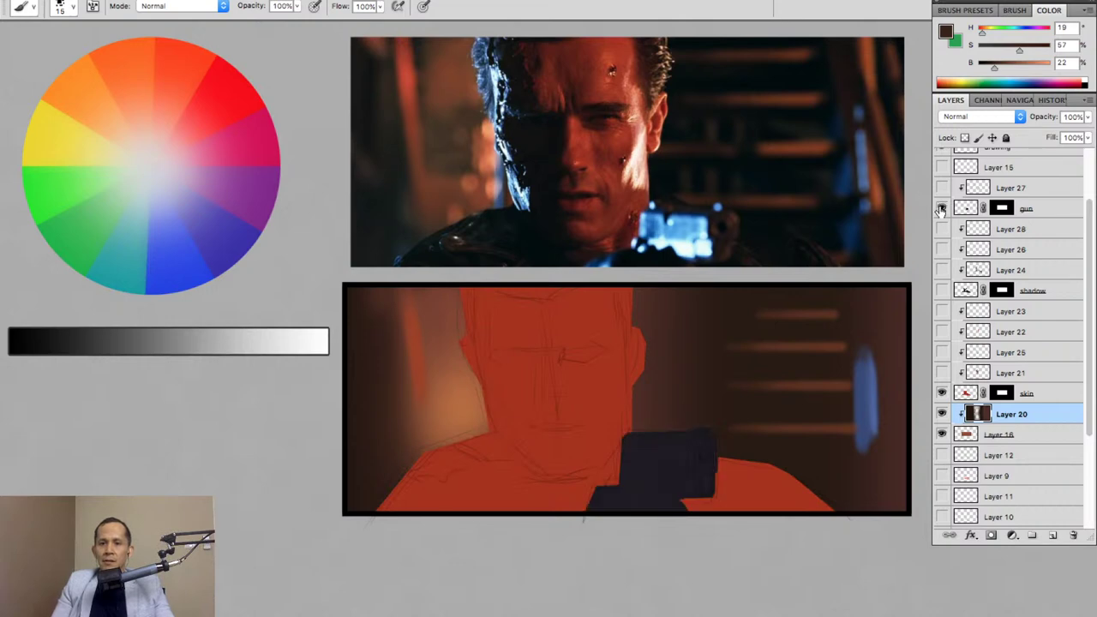
{"action": "left_click", "coordinate": [941, 208]}
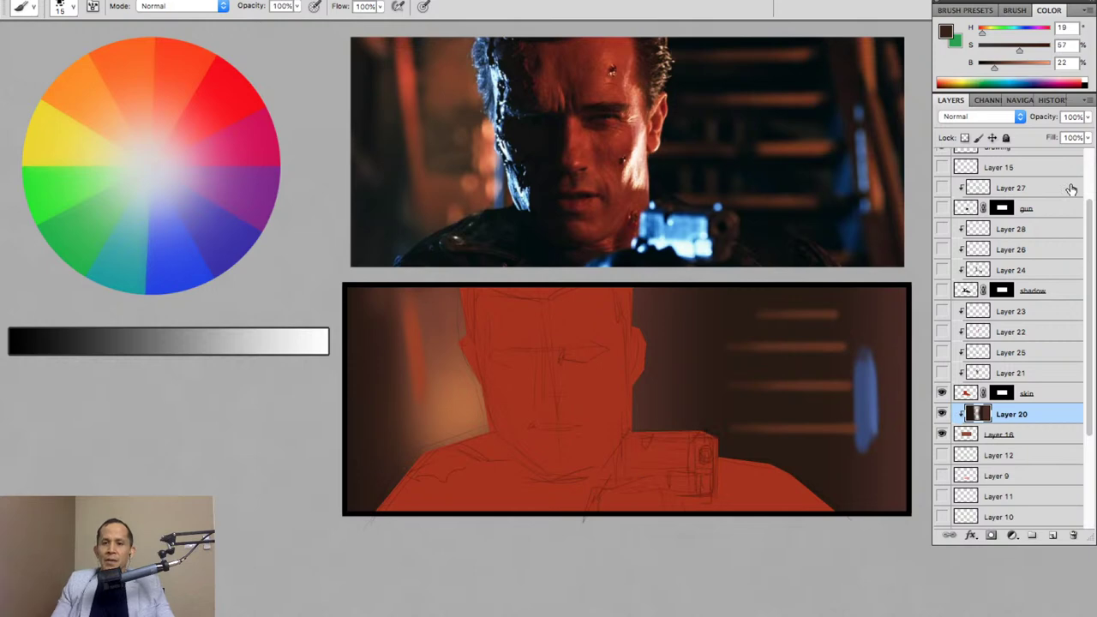
{"action": "left_click", "coordinate": [941, 290]}
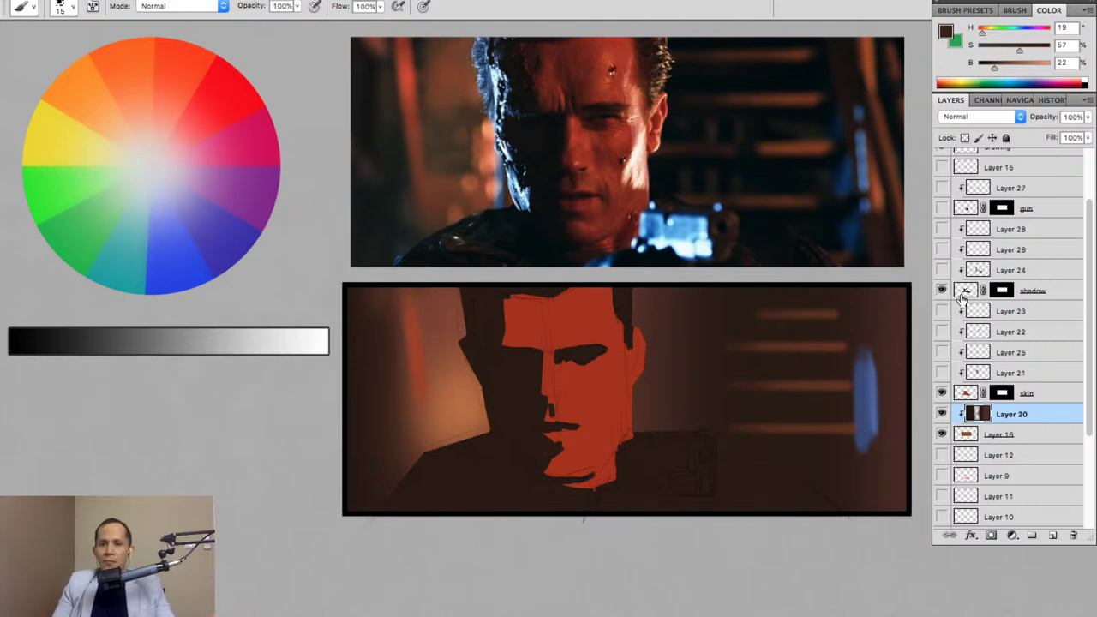
{"action": "left_click", "coordinate": [942, 208]}
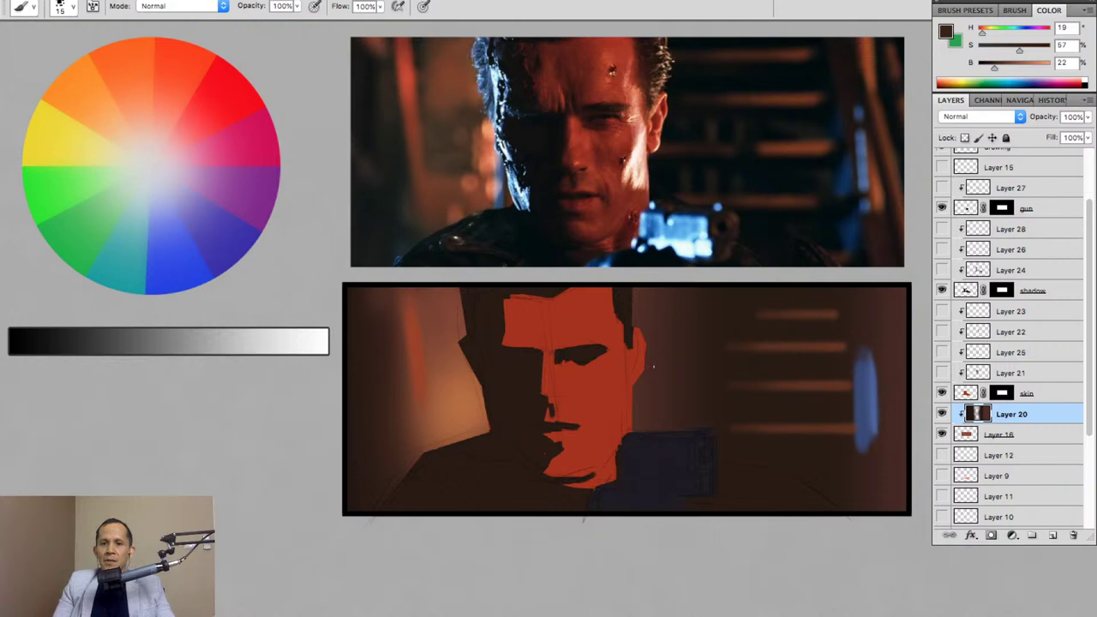
{"action": "left_click", "coordinate": [1039, 208]}
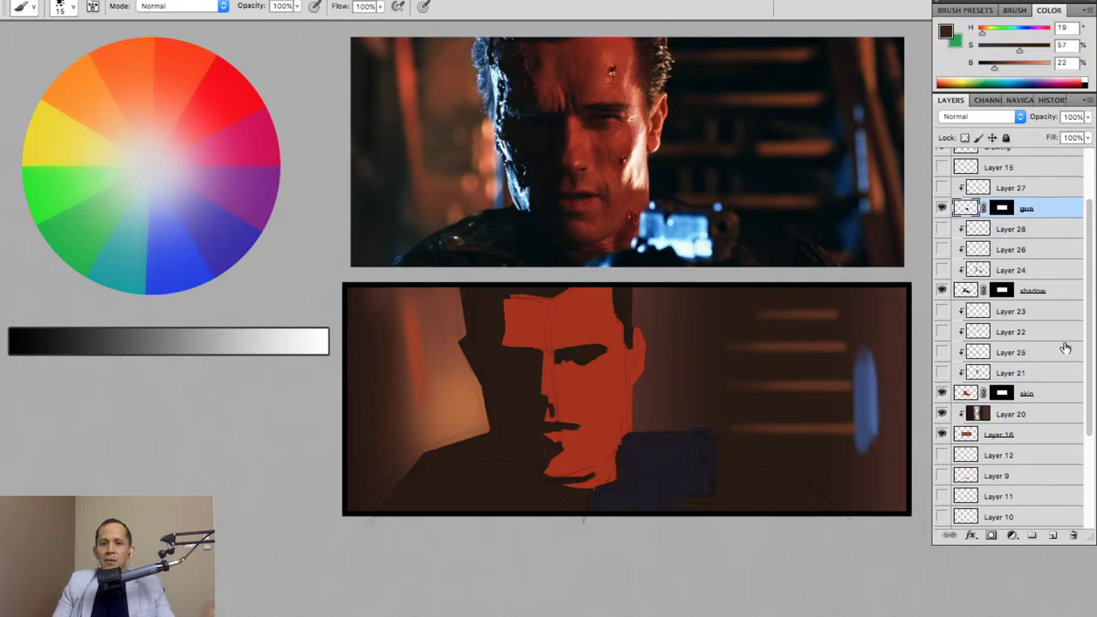
Show the face color variations and highlights on Layers 21, 25, 22 and 23 clipped to the skin layer.
{"action": "left_click", "coordinate": [942, 374]}
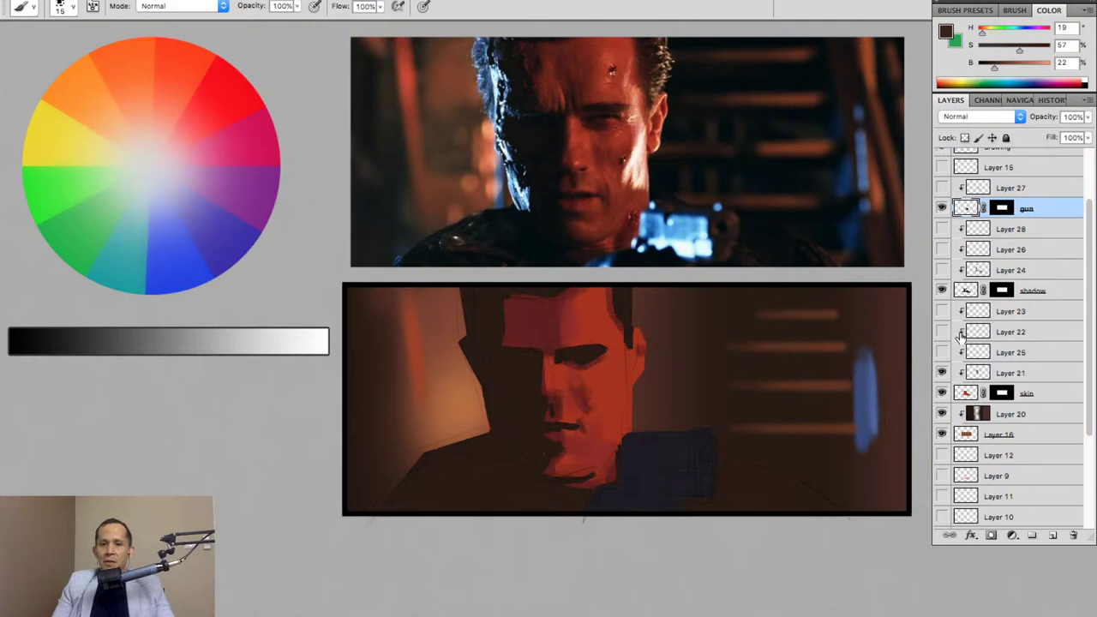
{"action": "left_click", "coordinate": [942, 352]}
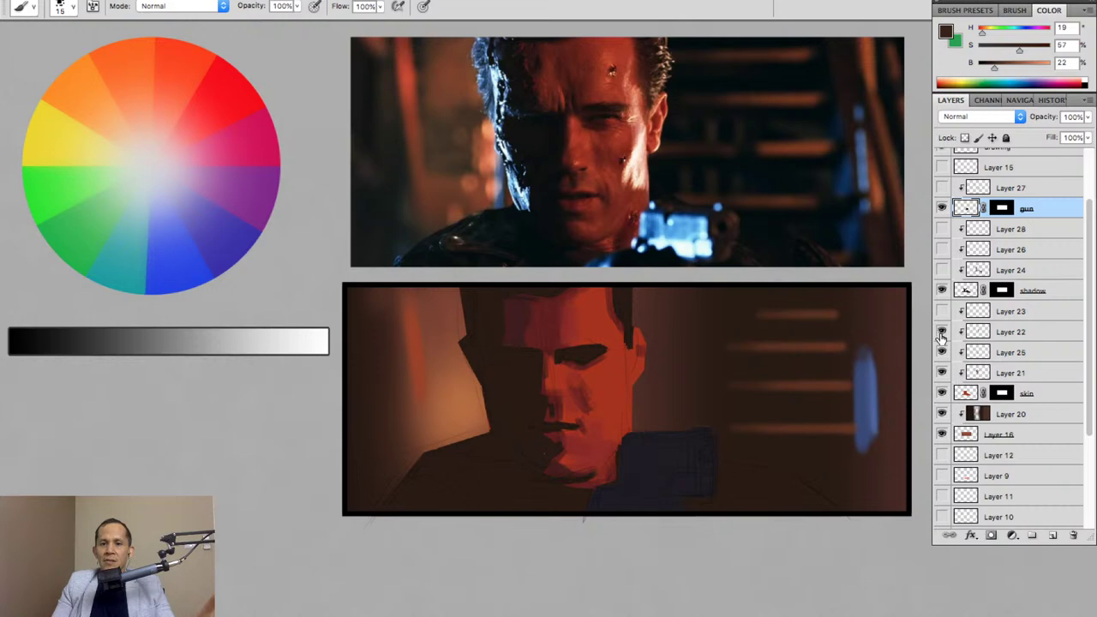
{"action": "left_click", "coordinate": [942, 333]}
{"action": "left_click", "coordinate": [942, 312]}
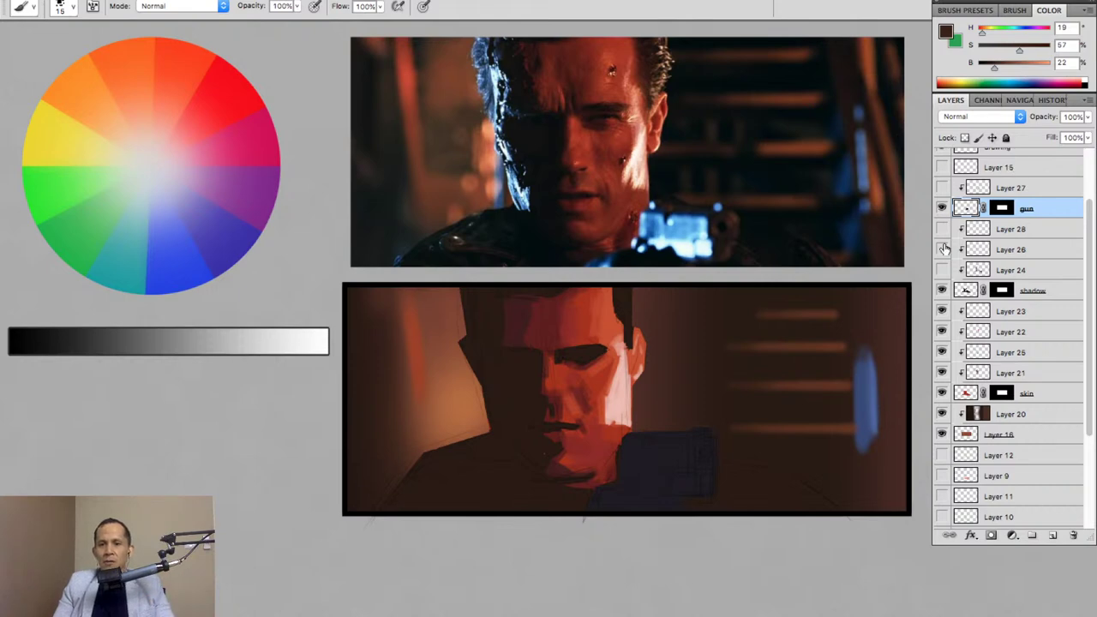
Select the shadow layer and show its clipped Layers 24, 26 and 28, plus Layer 27 clipped to the gun.
{"action": "left_click", "coordinate": [1063, 288]}
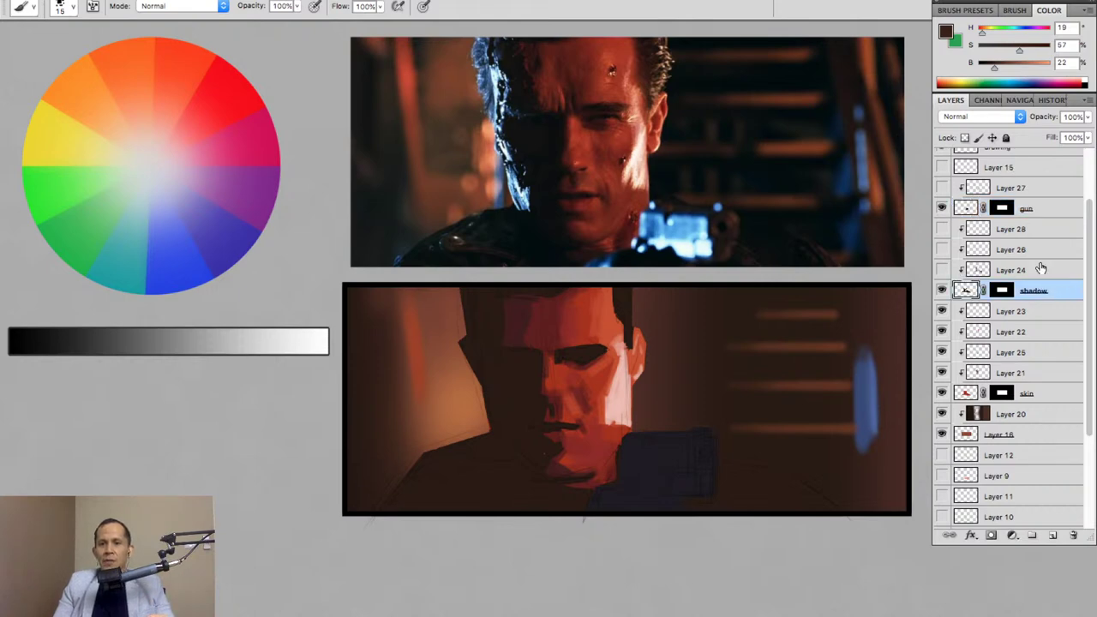
{"action": "left_click", "coordinate": [941, 291]}
{"action": "left_click", "coordinate": [941, 291]}
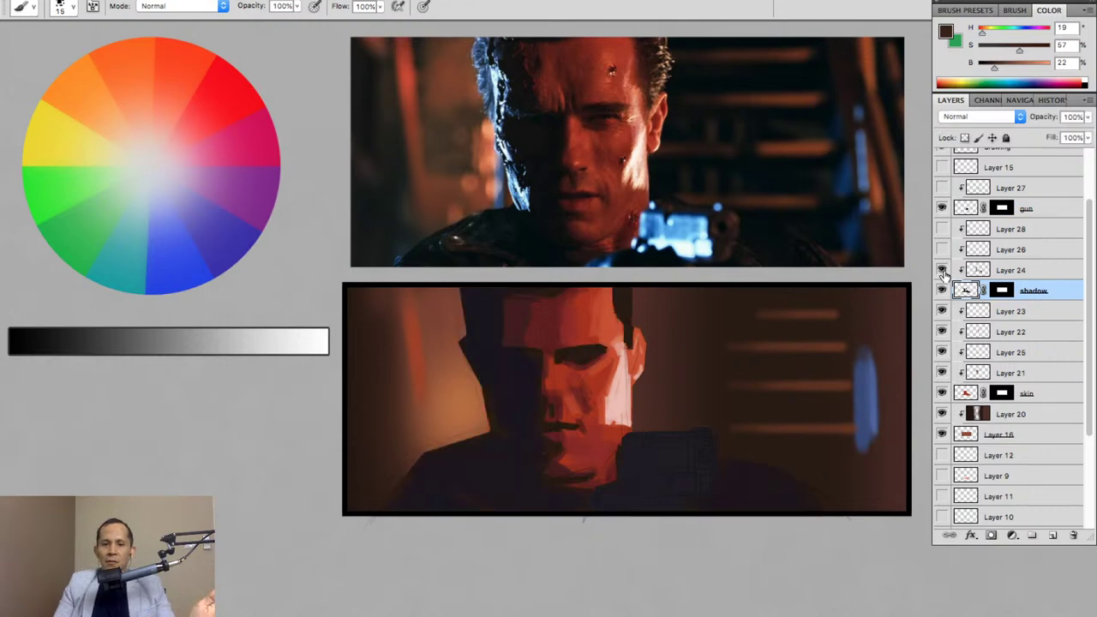
{"action": "left_click", "coordinate": [941, 291]}
{"action": "left_click", "coordinate": [941, 249]}
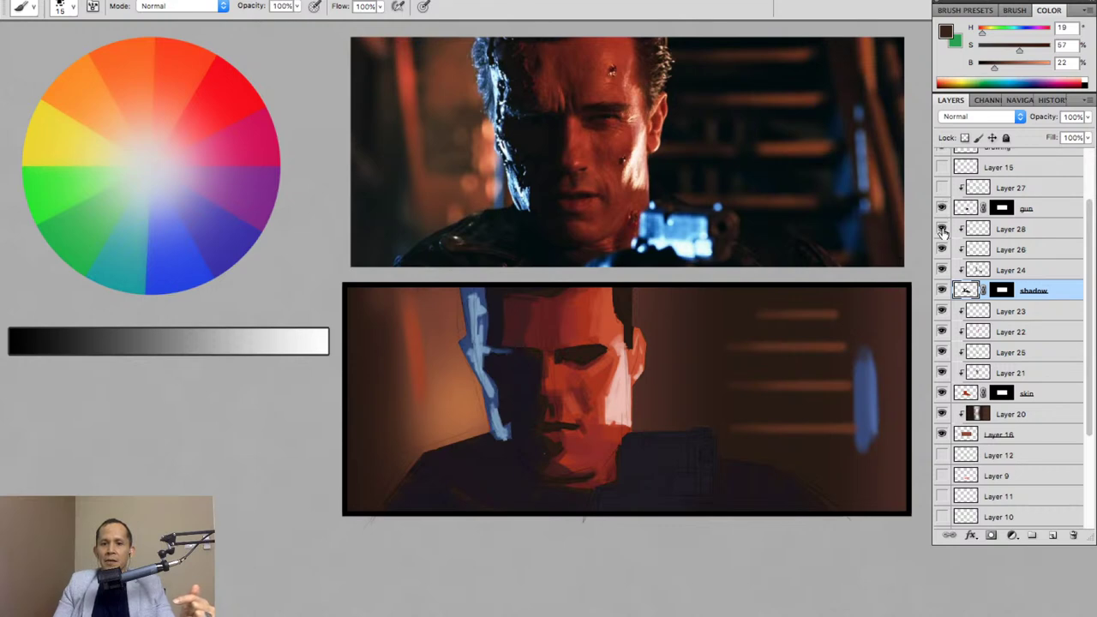
{"action": "left_click", "coordinate": [942, 188]}
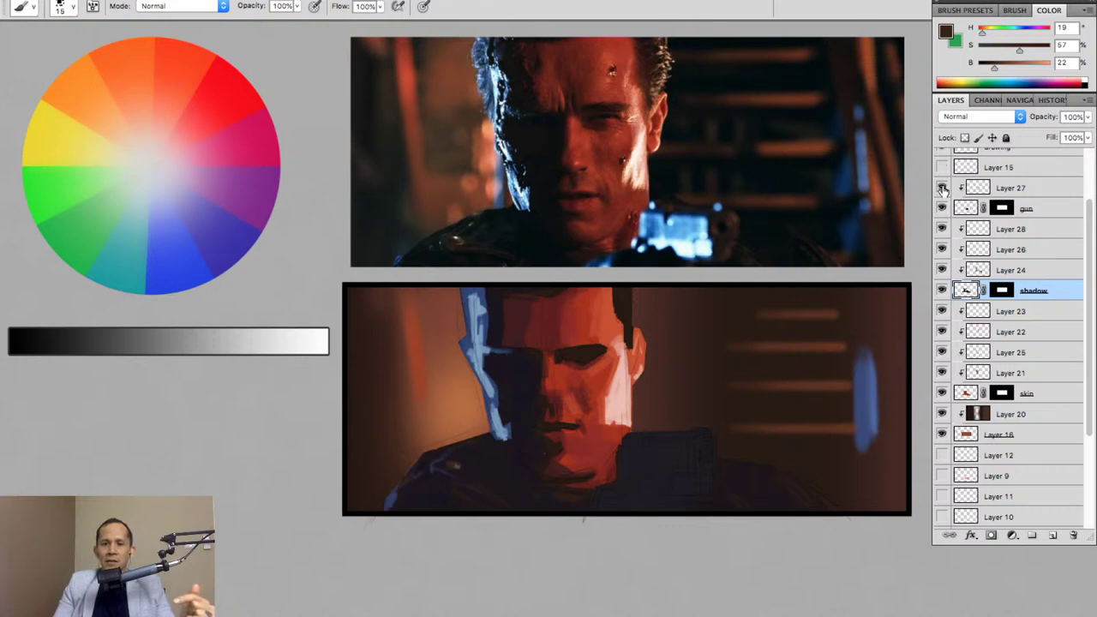
Check Layer 15 and view the restored painting beside the film still with all panels hidden.
{"action": "scroll", "coordinate": [1091, 300], "scroll_direction": "up", "scroll_amount": 3}
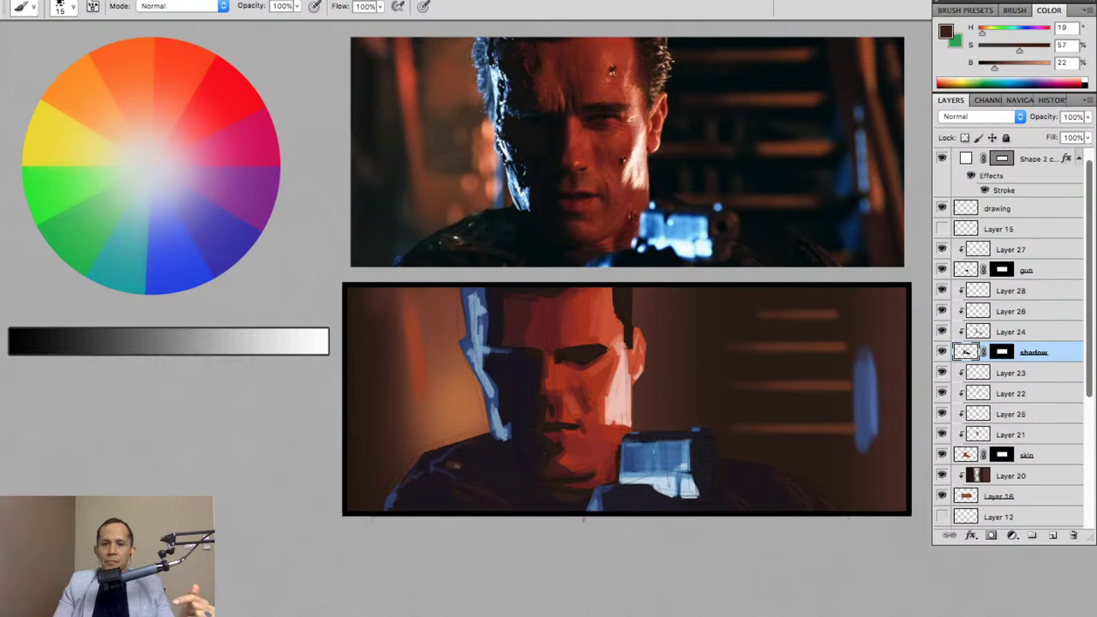
{"action": "left_click", "coordinate": [995, 230]}
{"action": "left_click", "coordinate": [942, 229]}
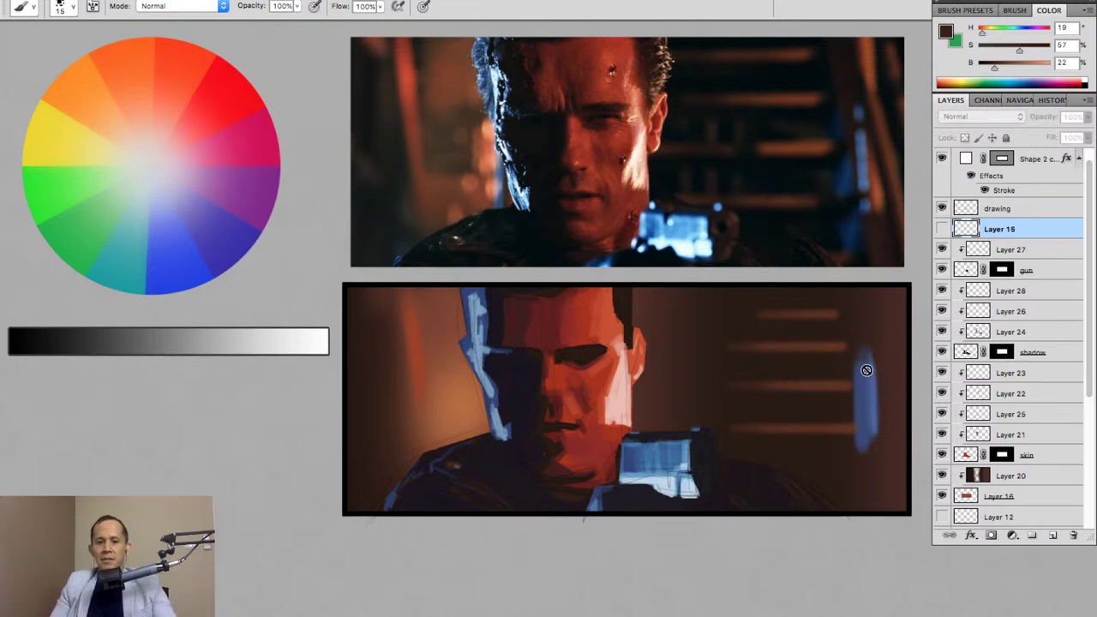
{"action": "key", "text": "Tab"}
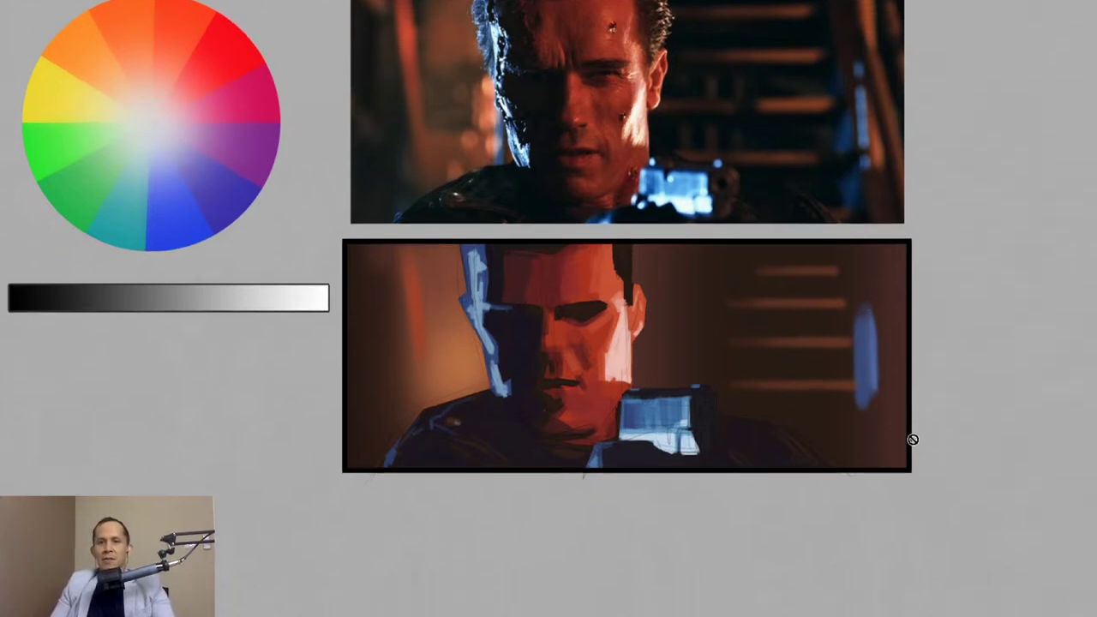
Change the painting from full screen to a floating window and bring the color stream outline document in front of it.
{"action": "key", "text": "f"}
{"action": "left_click_drag", "start_coordinate": [265, 33], "coordinate": [420, 7]}
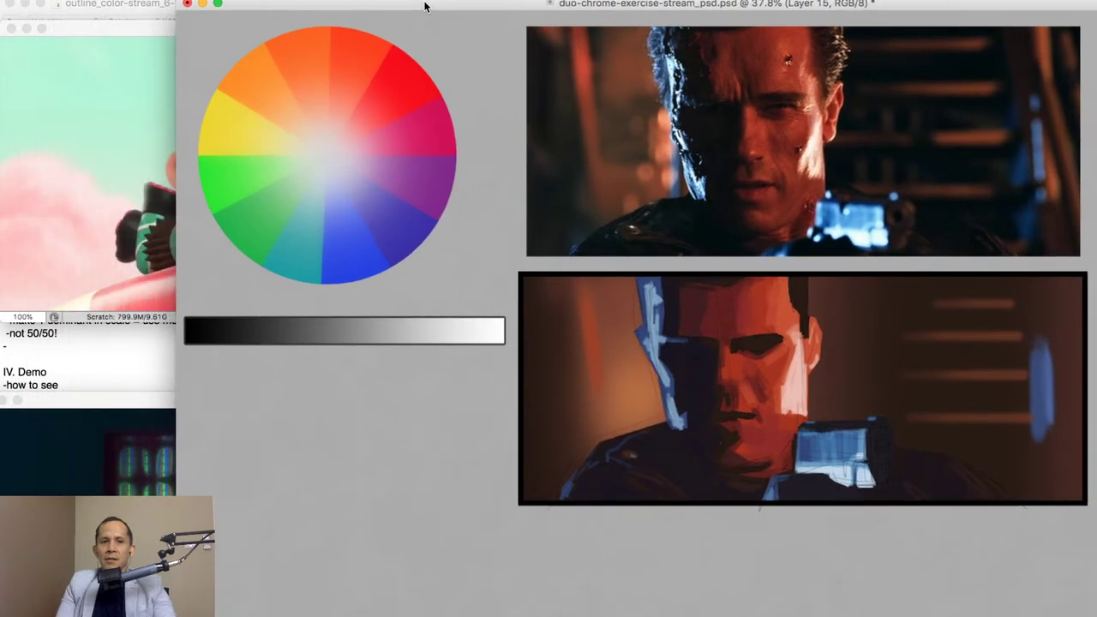
{"action": "left_click", "coordinate": [10, 38]}
{"action": "left_click", "coordinate": [86, 6]}
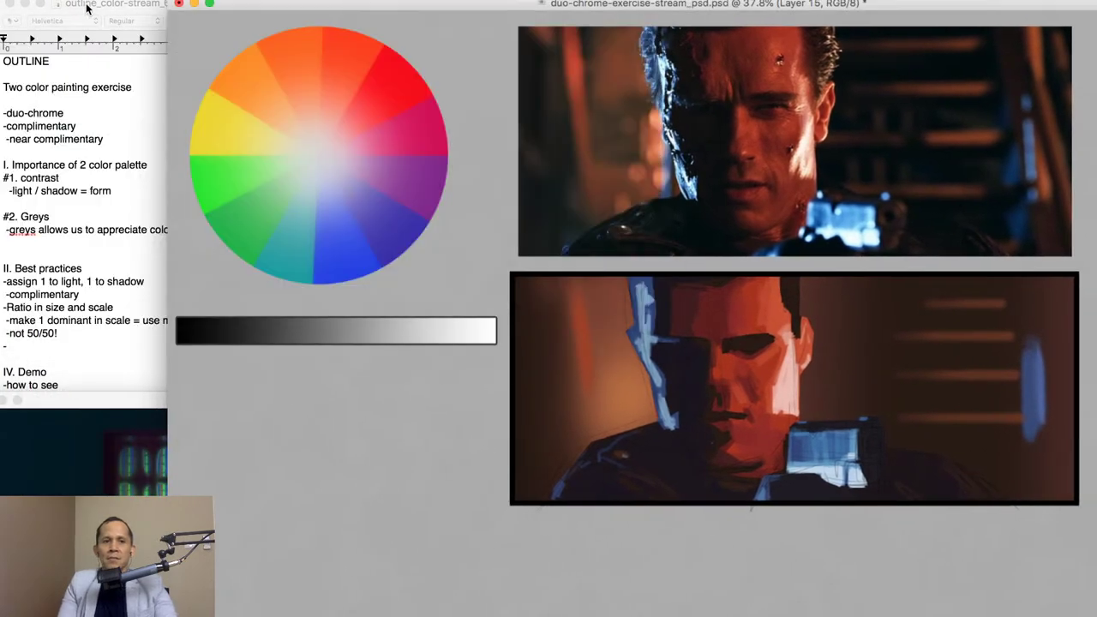
{"action": "double_click", "coordinate": [86, 5]}
{"action": "left_click_drag", "start_coordinate": [89, 4], "coordinate": [93, 4]}
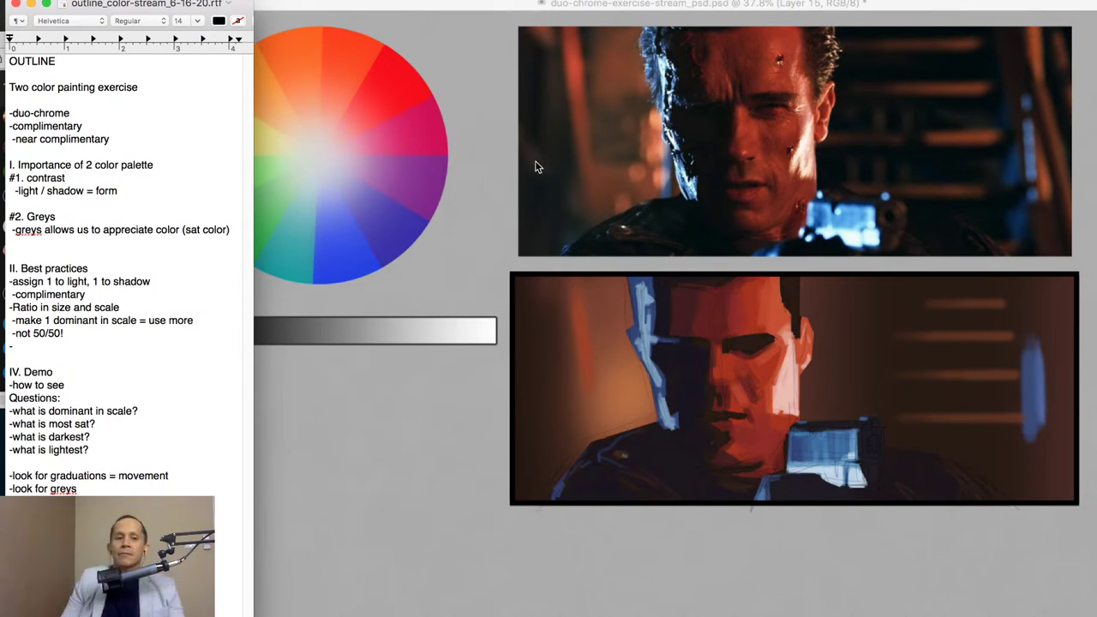
Put the outline away and bring the YouTube live chat forward, going back to its first messages.
{"action": "left_click", "coordinate": [31, 4]}
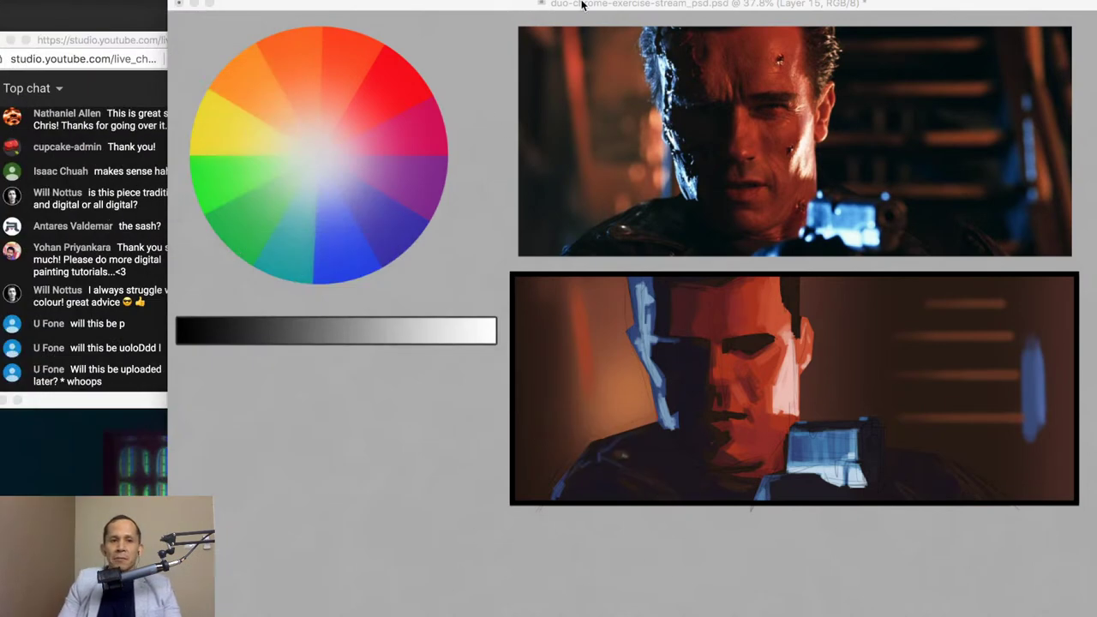
{"action": "double_click", "coordinate": [131, 40]}
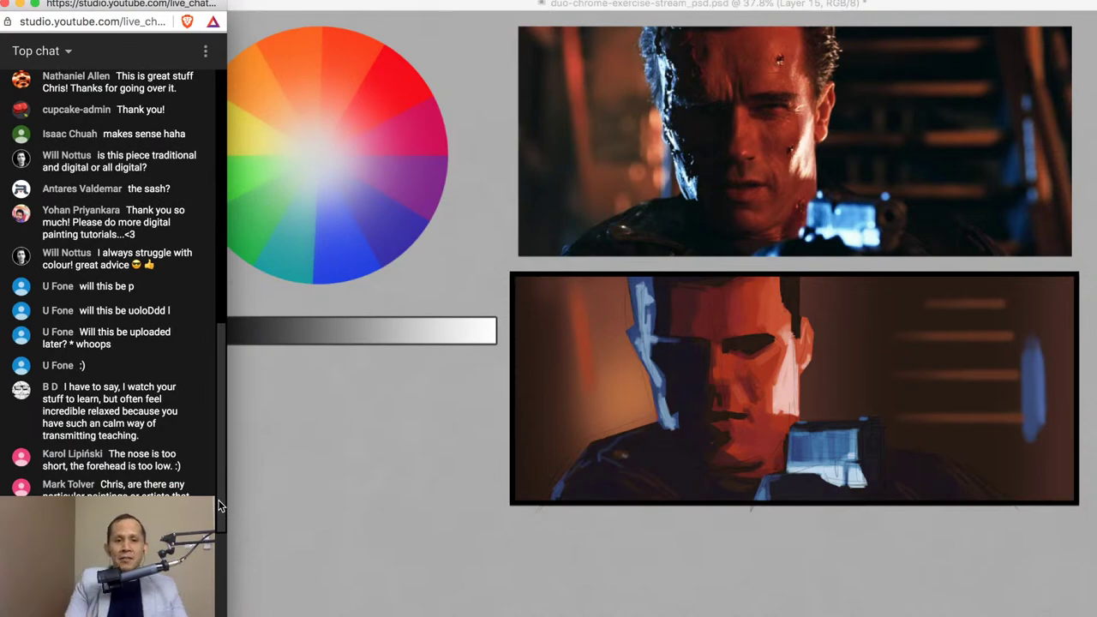
{"action": "left_click_drag", "start_coordinate": [220, 505], "coordinate": [247, 168]}
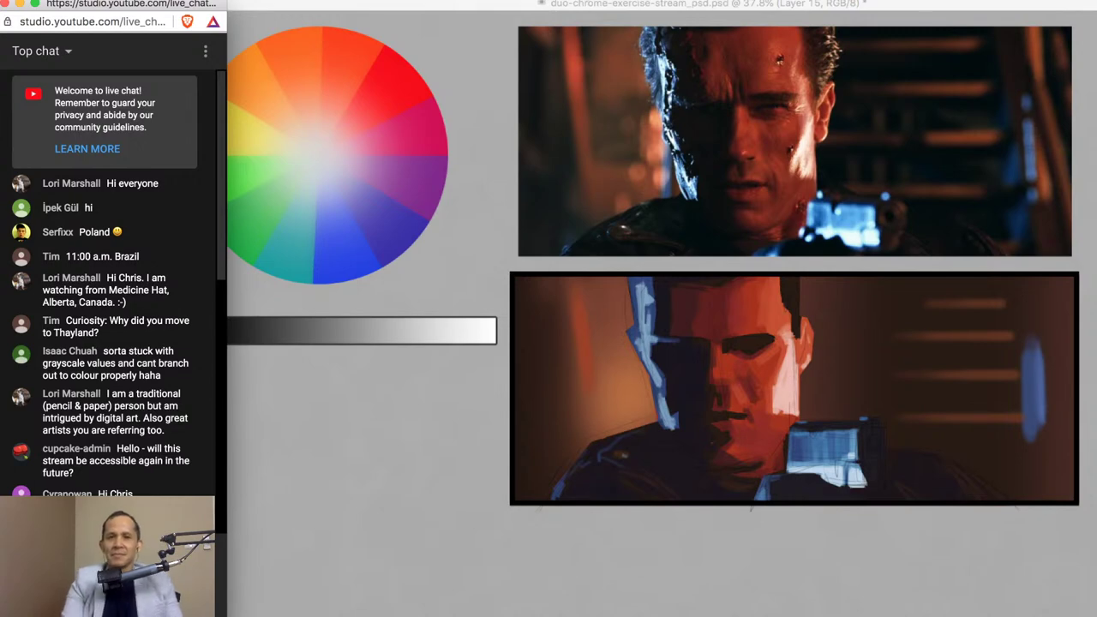
{"action": "left_click", "coordinate": [669, 2]}
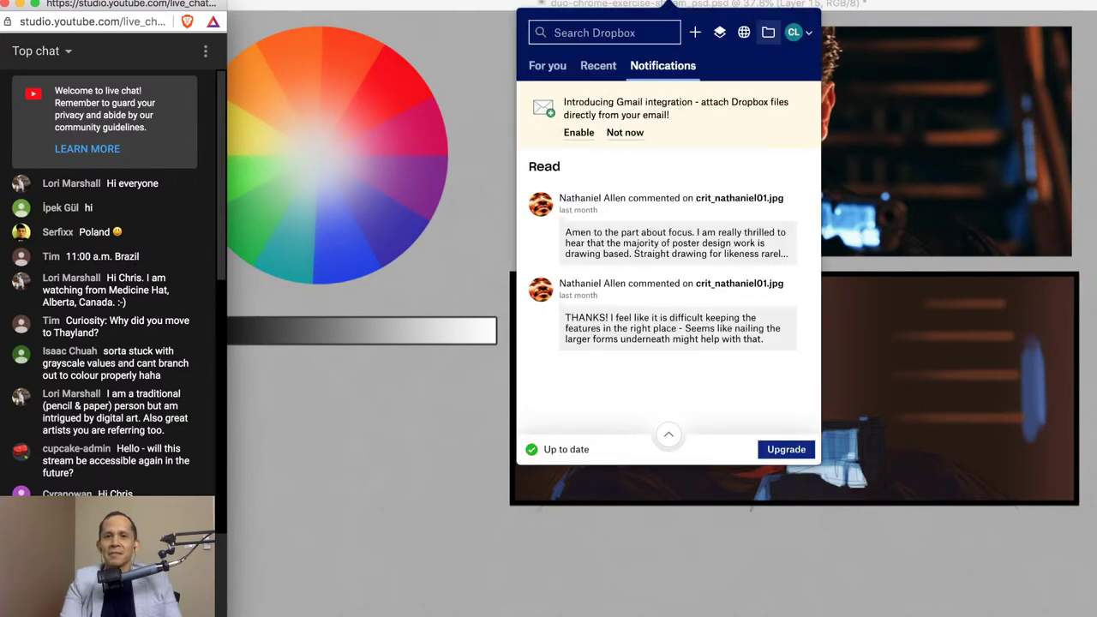
{"action": "left_click", "coordinate": [771, 34]}
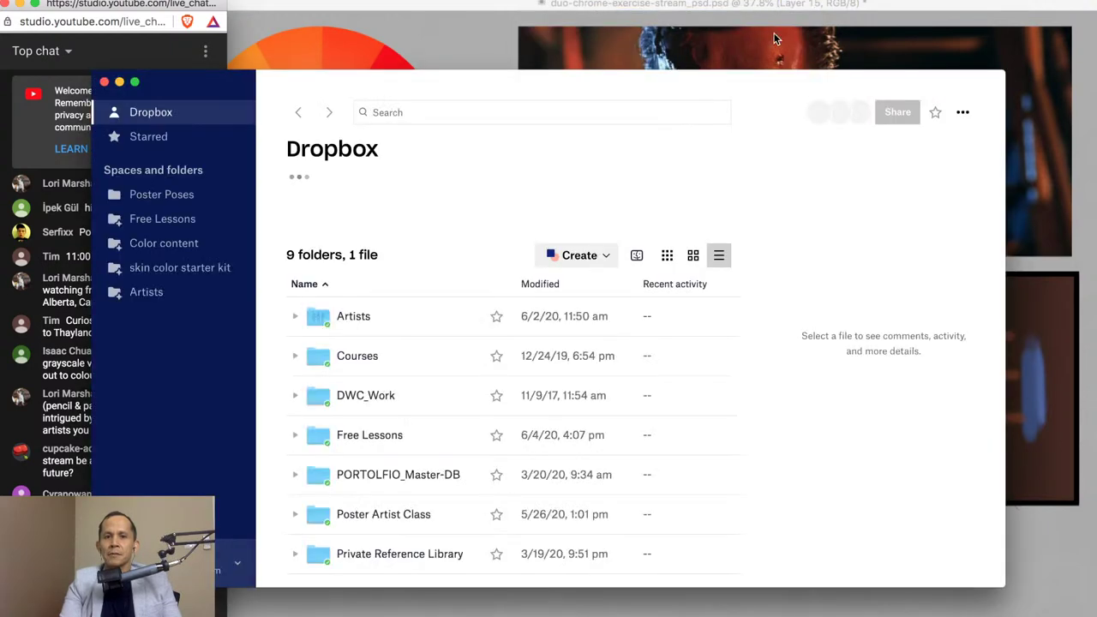
{"action": "left_click", "coordinate": [104, 83]}
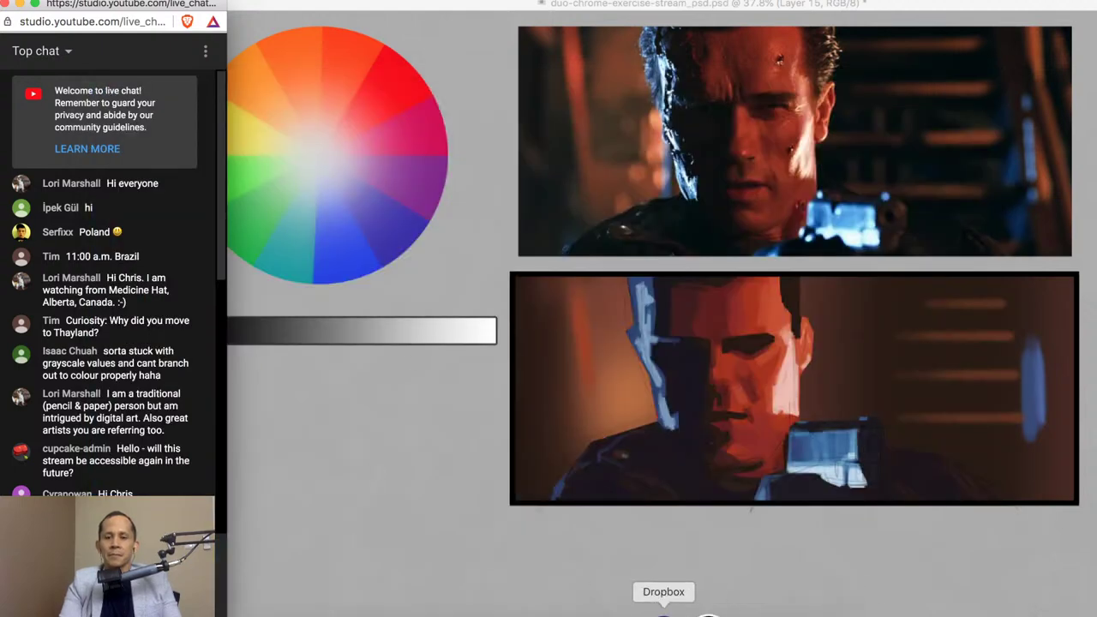
{"action": "left_click", "coordinate": [613, 7]}
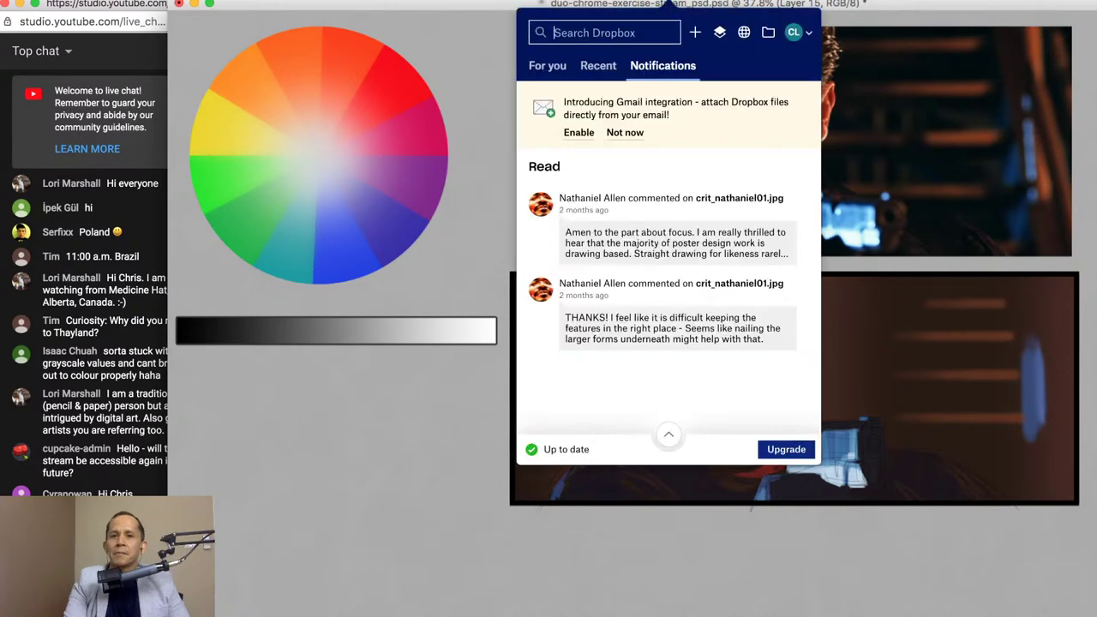
Open the Screencaps_Movies folder from Google Drive in Finder, dismiss the Dropbox alert and go back to the first movie folders.
{"action": "left_click", "coordinate": [874, 5]}
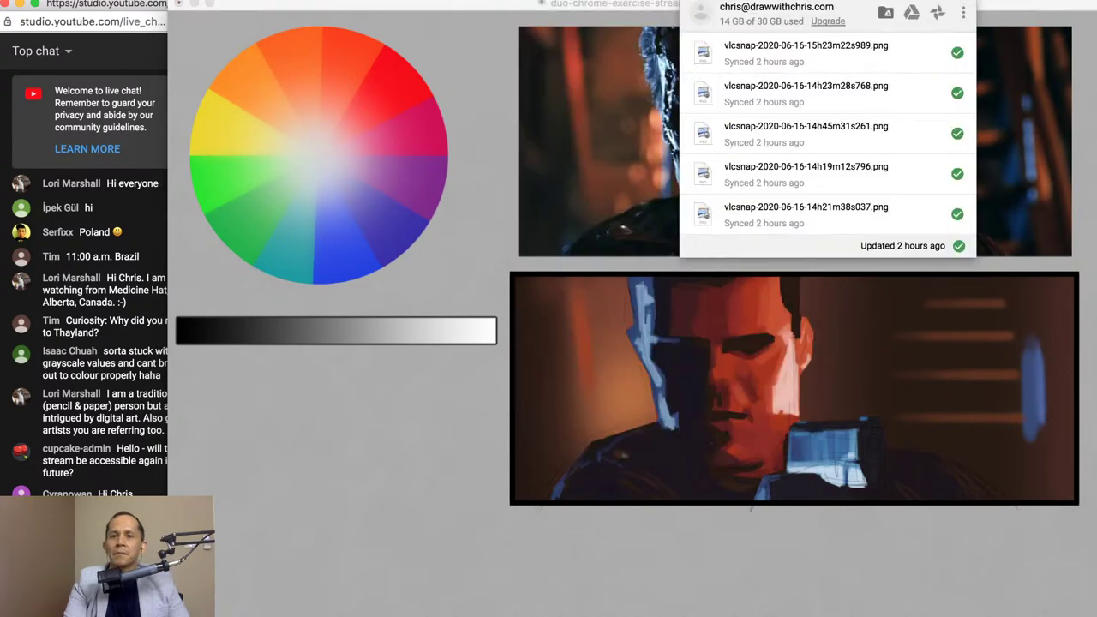
{"action": "left_click", "coordinate": [885, 15]}
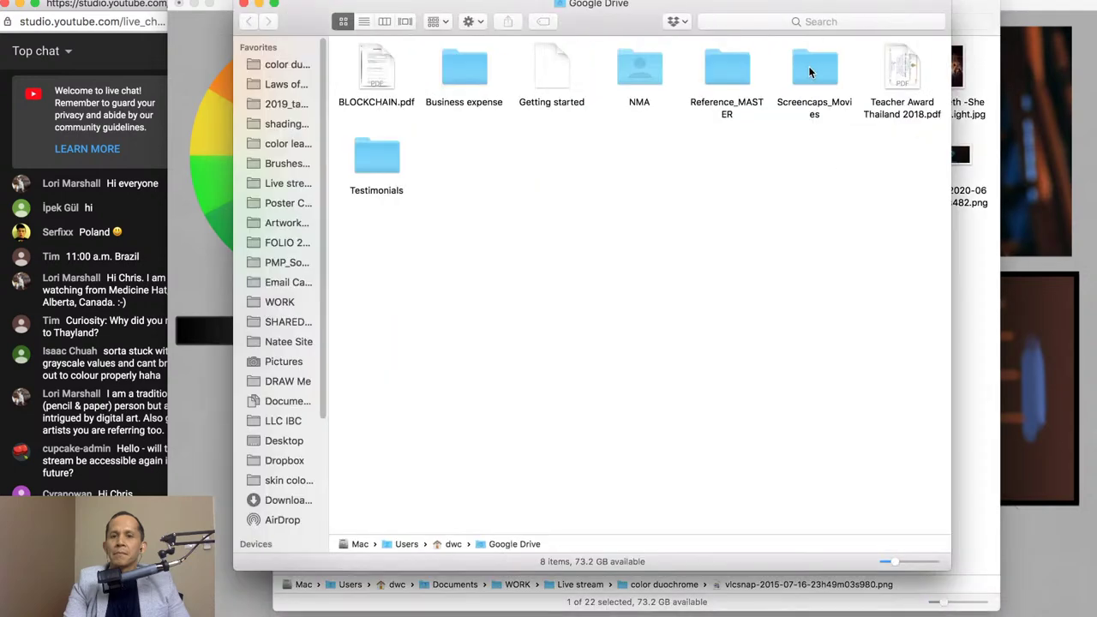
{"action": "double_click", "coordinate": [810, 72]}
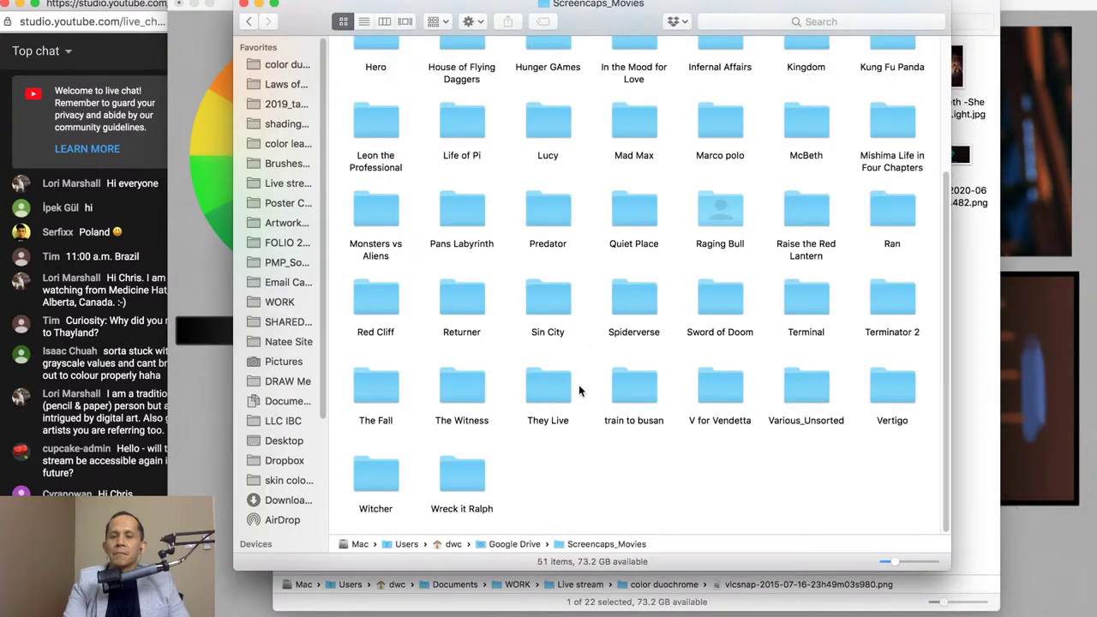
{"action": "scroll", "coordinate": [578, 391], "scroll_direction": "up", "scroll_amount": 2}
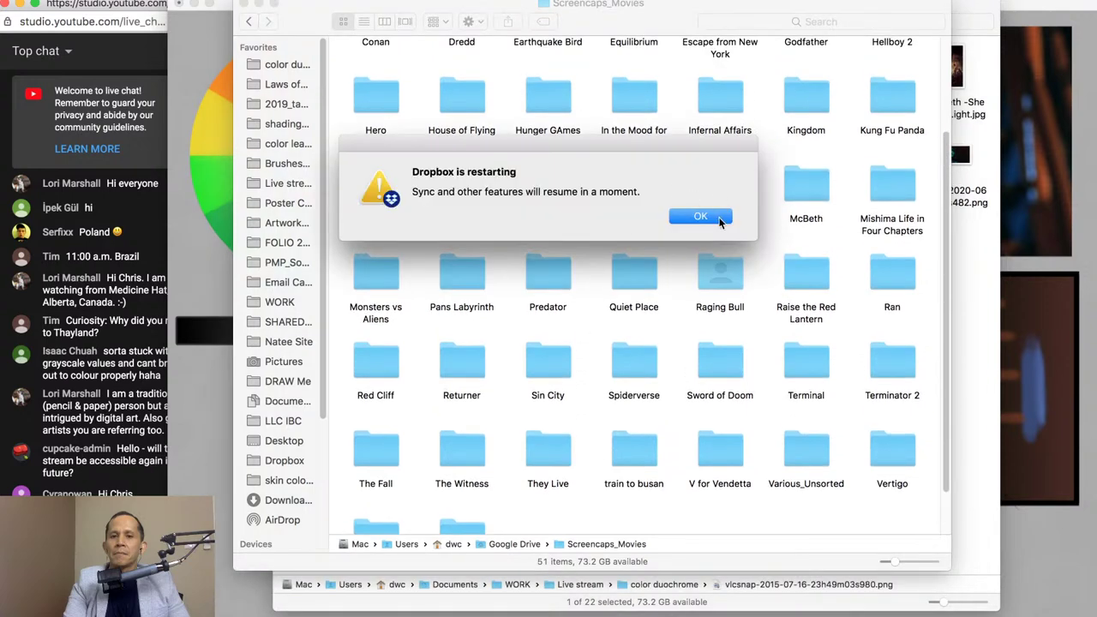
{"action": "left_click", "coordinate": [707, 215]}
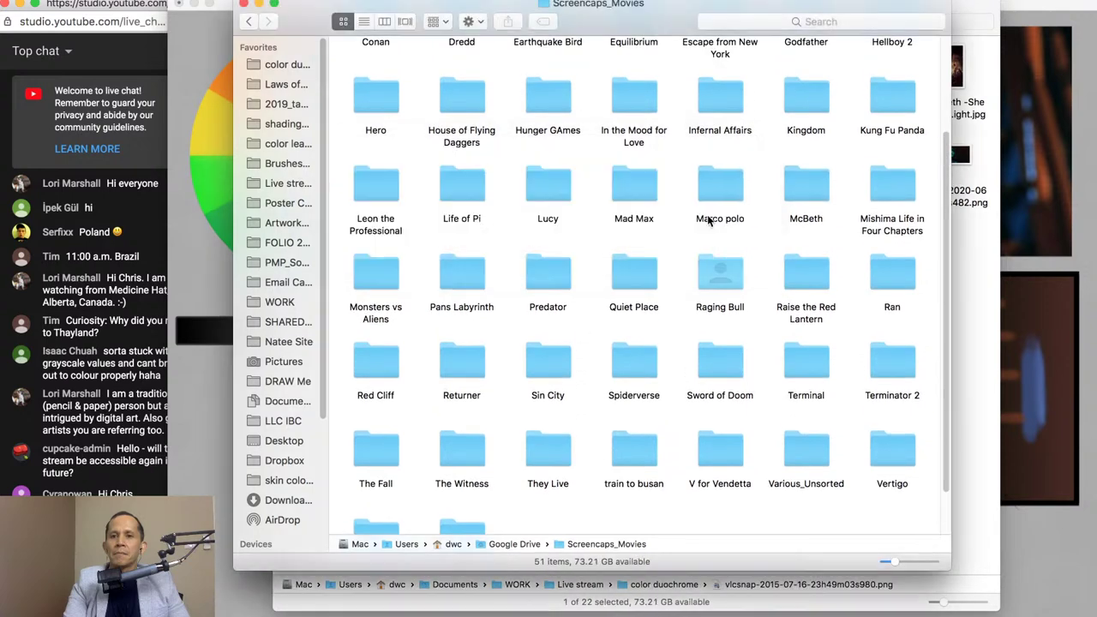
{"action": "scroll", "coordinate": [679, 239], "scroll_direction": "up", "scroll_amount": 4}
{"action": "scroll", "coordinate": [679, 238], "scroll_direction": "up", "scroll_amount": 1}
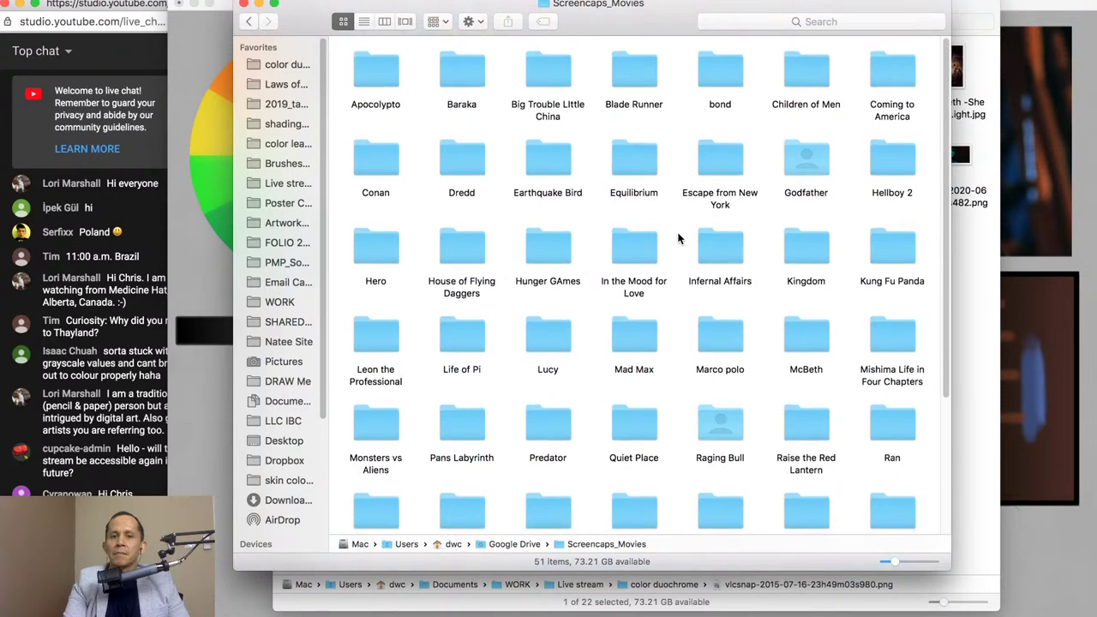
{"action": "double_click", "coordinate": [461, 164]}
{"action": "scroll", "coordinate": [713, 257], "scroll_direction": "down", "scroll_amount": 2}
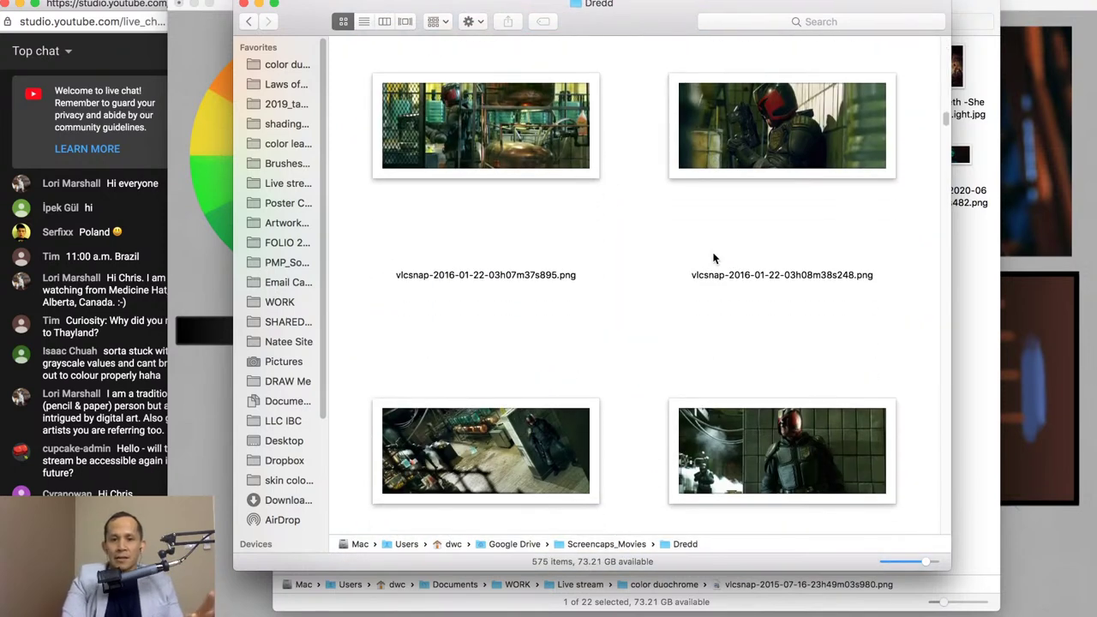
{"action": "scroll", "coordinate": [713, 259], "scroll_direction": "up", "scroll_amount": 3}
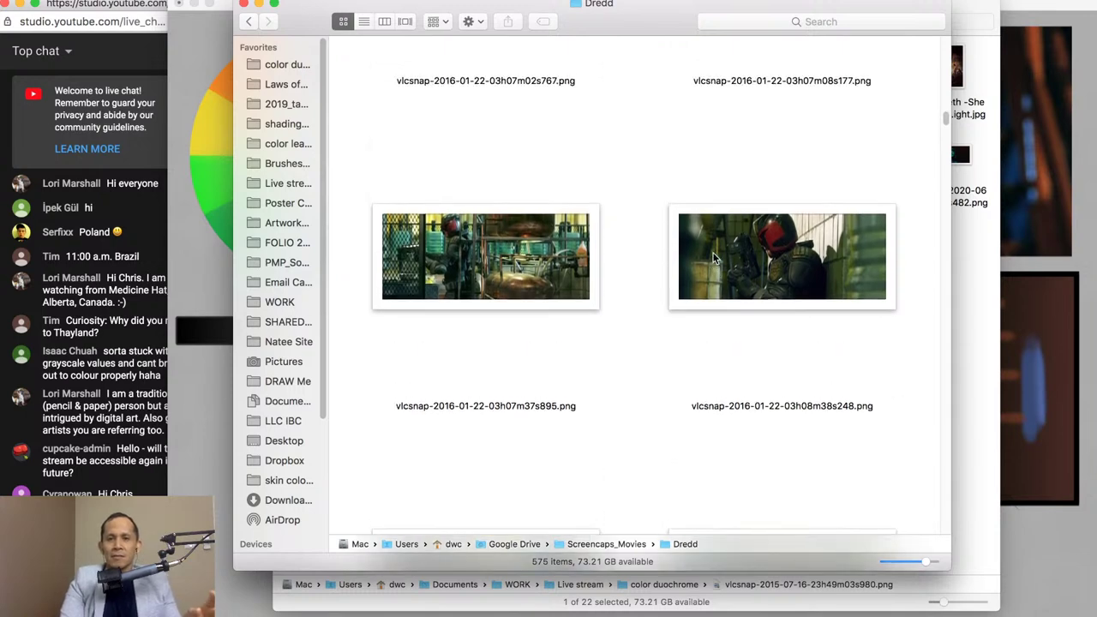
{"action": "scroll", "coordinate": [713, 257], "scroll_direction": "up", "scroll_amount": 1}
{"action": "left_click", "coordinate": [791, 296]}
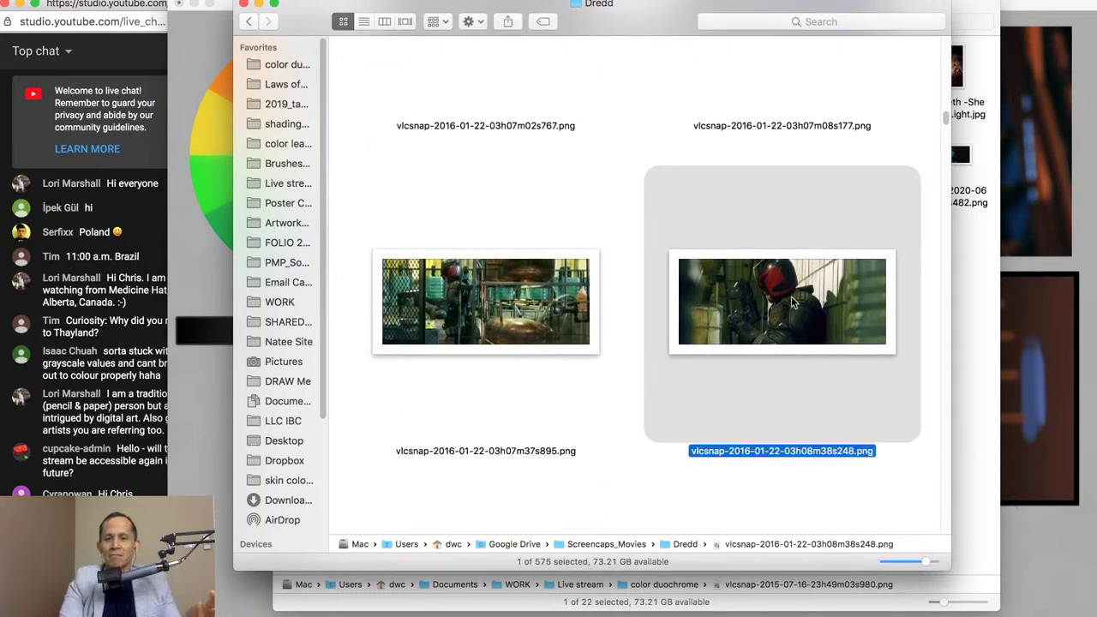
{"action": "key", "text": "space"}
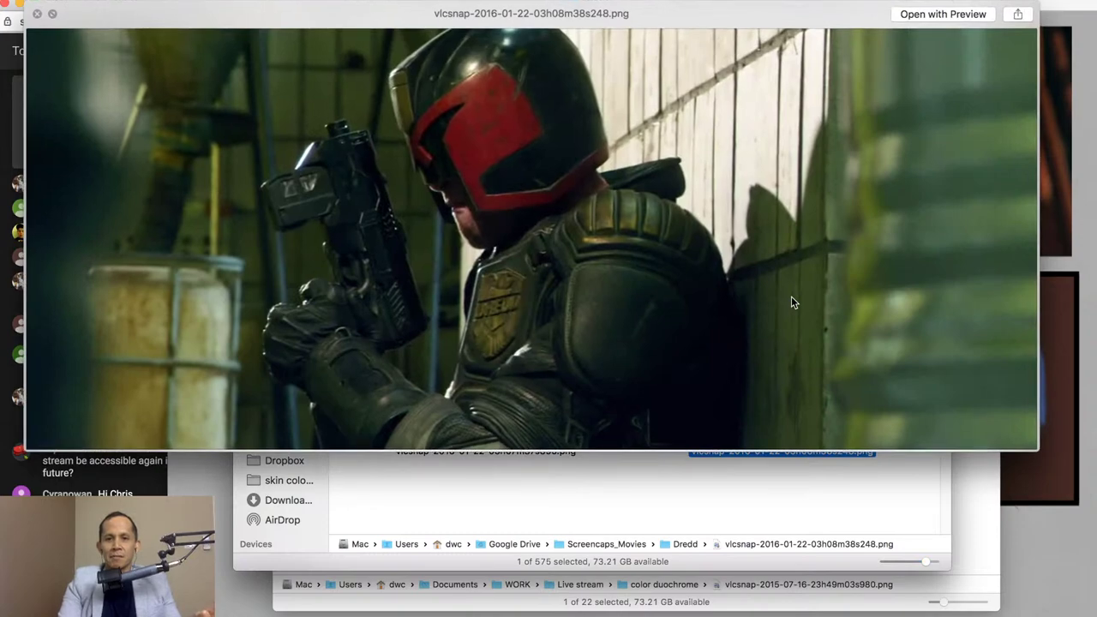
{"action": "key", "text": "space"}
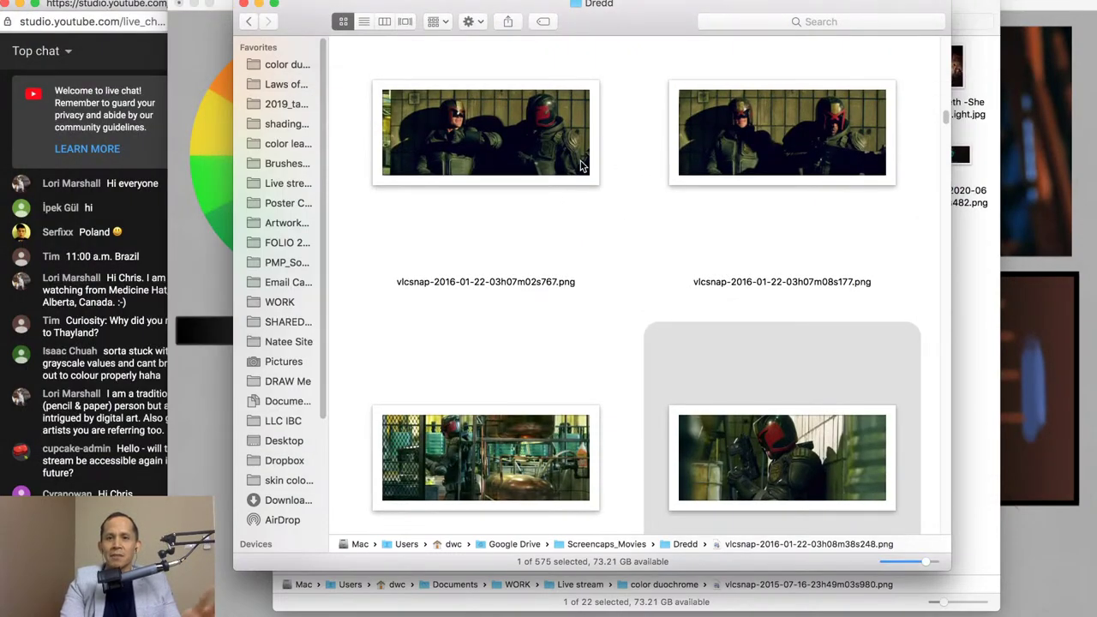
Return to the Screencaps_Movies folder and open the Blade Runner folder.
{"action": "key", "text": "super+bracketleft"}
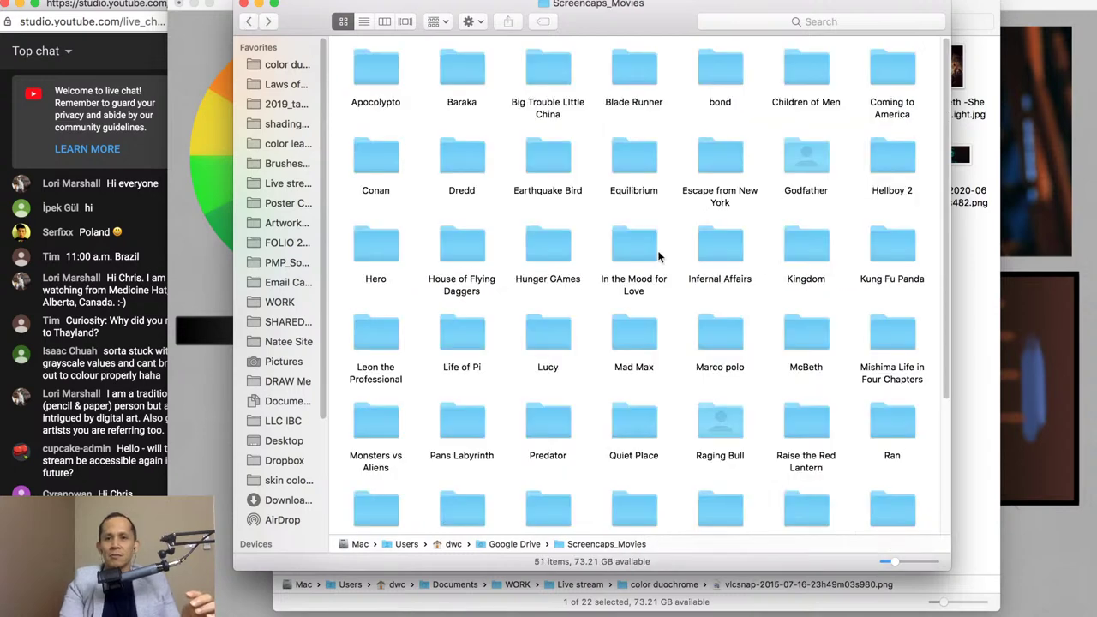
{"action": "scroll", "coordinate": [658, 255], "scroll_direction": "down", "scroll_amount": 2}
{"action": "scroll", "coordinate": [658, 255], "scroll_direction": "up", "scroll_amount": 2}
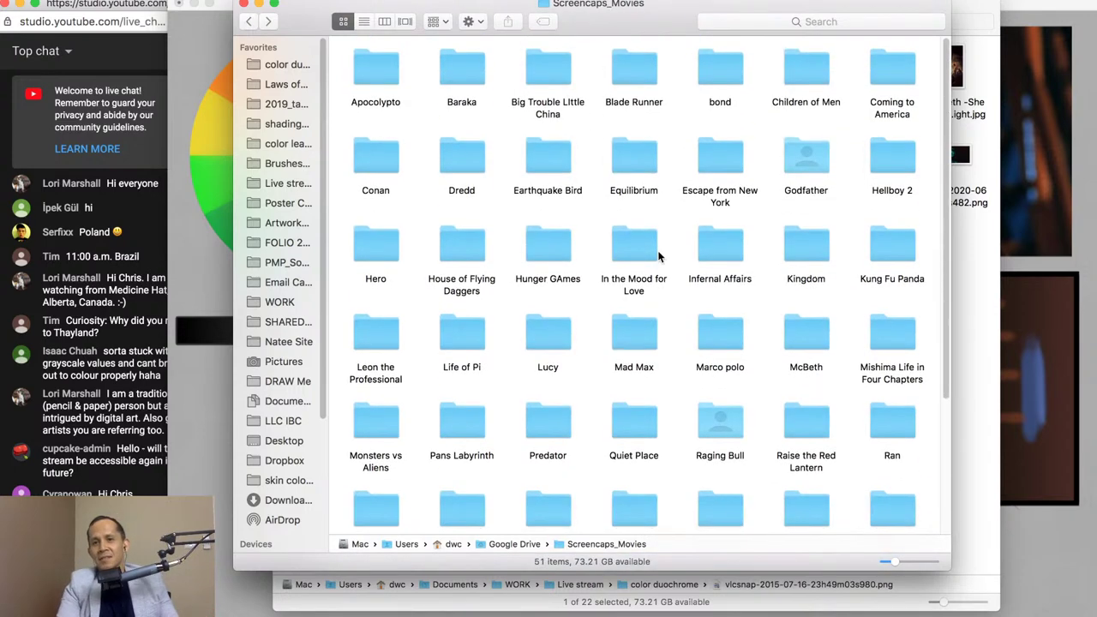
{"action": "scroll", "coordinate": [658, 256], "scroll_direction": "down", "scroll_amount": 2}
{"action": "scroll", "coordinate": [658, 256], "scroll_direction": "up", "scroll_amount": 2}
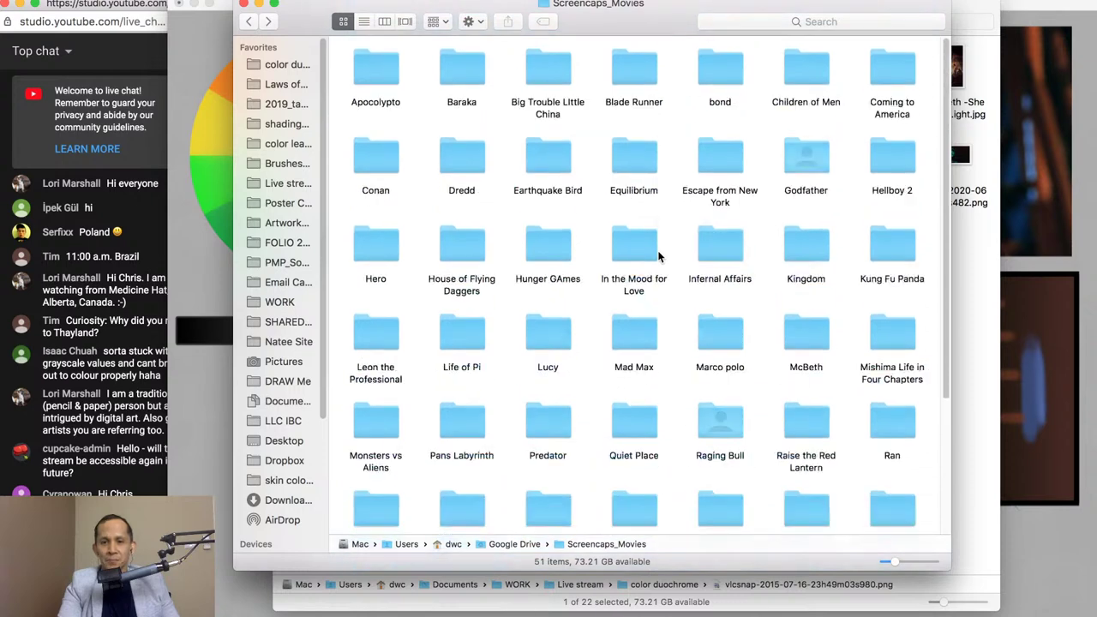
{"action": "double_click", "coordinate": [622, 70]}
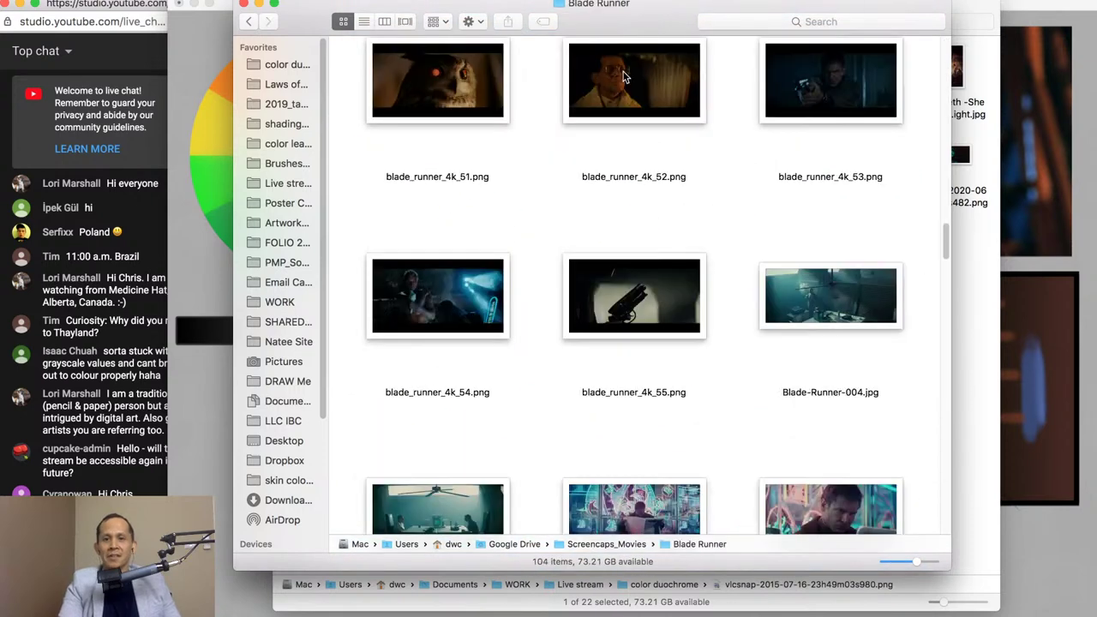
Look through the Blade Runner stills down to the end of the folder and back up to the blade_runner_4k images.
{"action": "scroll", "coordinate": [759, 304], "scroll_direction": "down", "scroll_amount": 1}
{"action": "scroll", "coordinate": [760, 304], "scroll_direction": "down", "scroll_amount": 3}
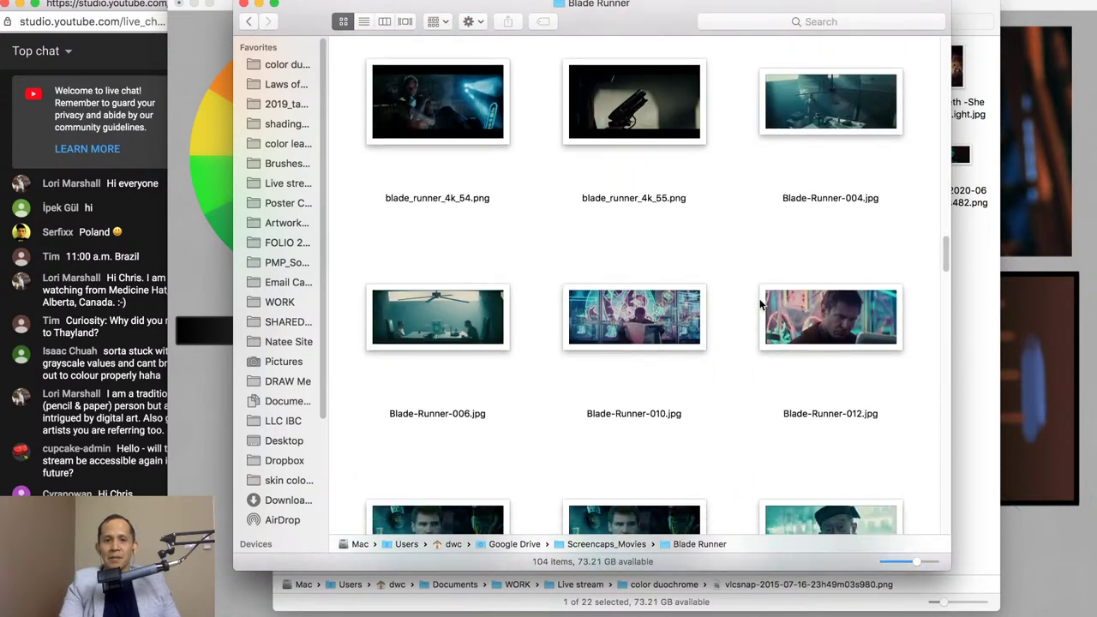
{"action": "scroll", "coordinate": [760, 304], "scroll_direction": "down", "scroll_amount": 15}
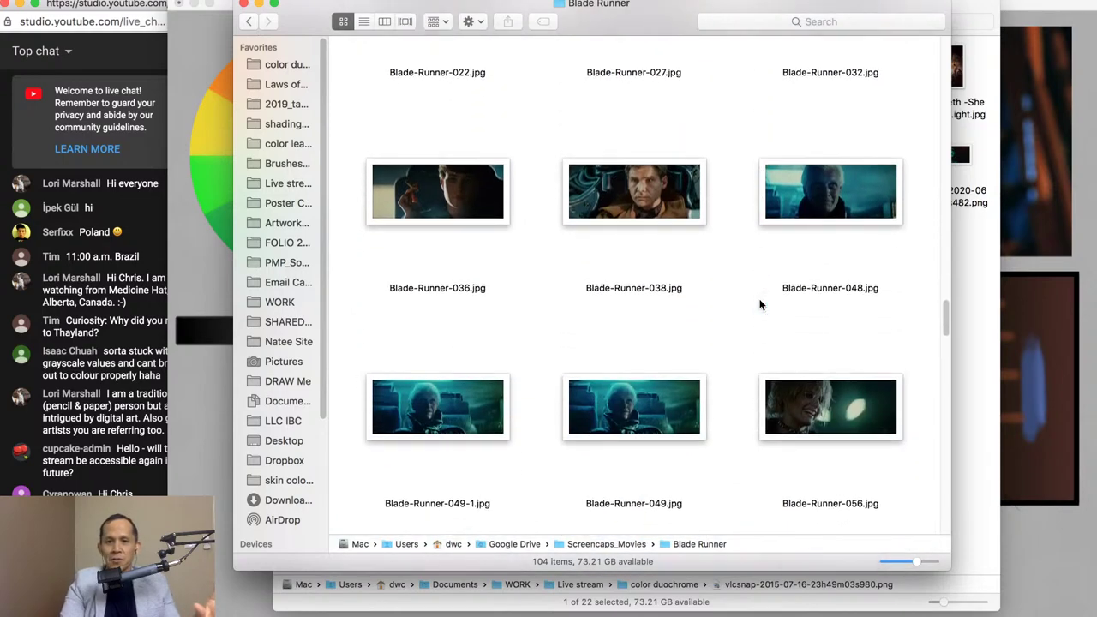
{"action": "scroll", "coordinate": [759, 304], "scroll_direction": "down", "scroll_amount": 15}
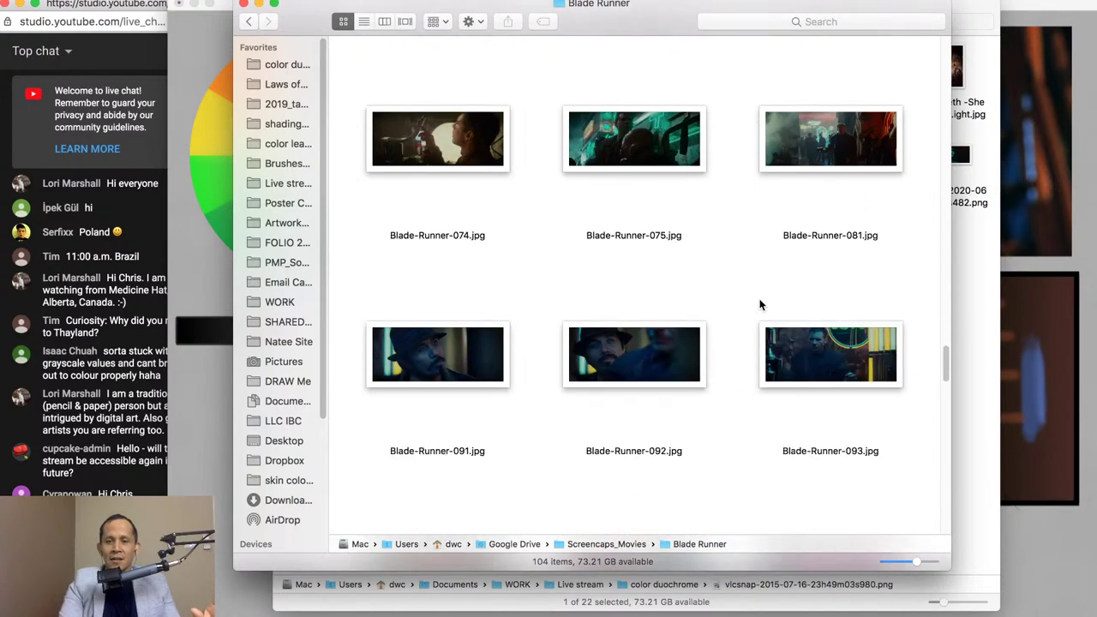
{"action": "scroll", "coordinate": [759, 305], "scroll_direction": "down", "scroll_amount": 5}
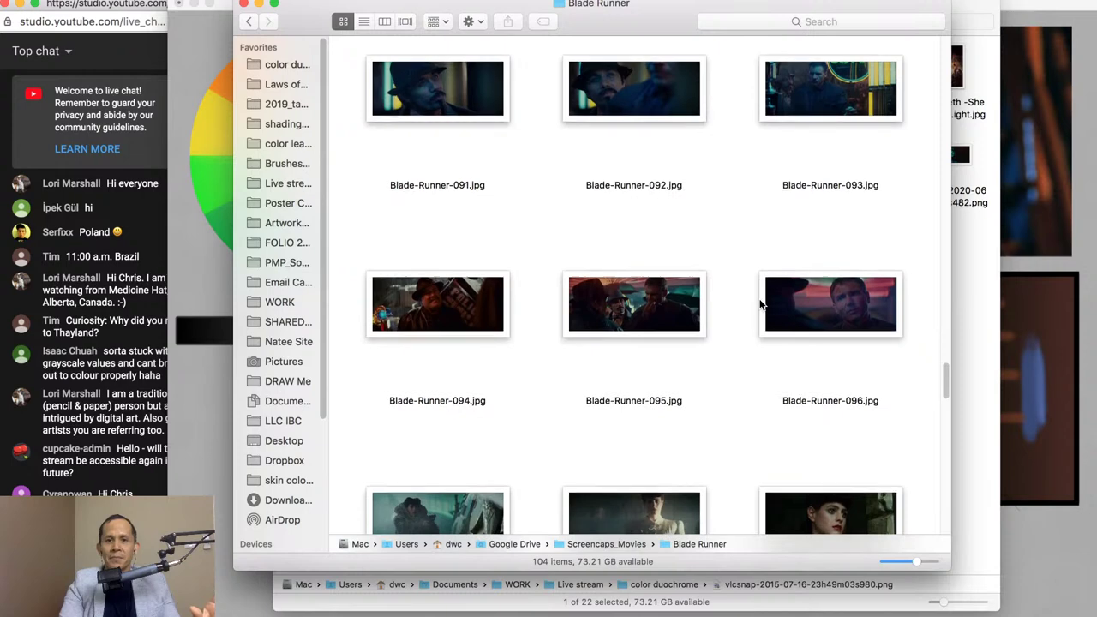
{"action": "scroll", "coordinate": [759, 305], "scroll_direction": "down", "scroll_amount": 8}
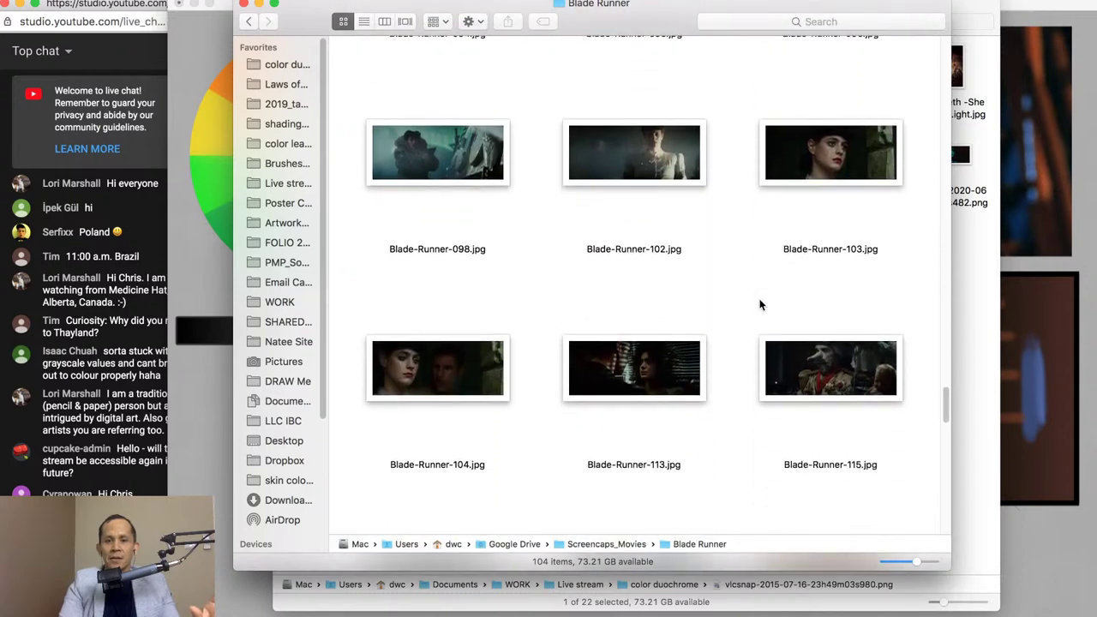
{"action": "scroll", "coordinate": [760, 304], "scroll_direction": "down", "scroll_amount": 10}
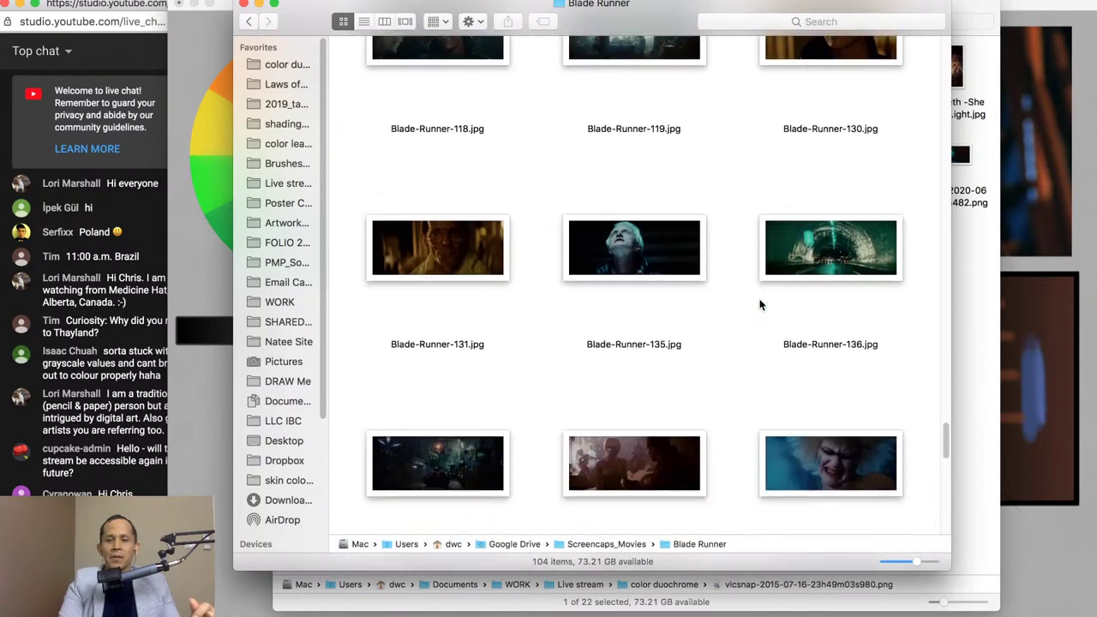
{"action": "scroll", "coordinate": [759, 305], "scroll_direction": "down", "scroll_amount": 8}
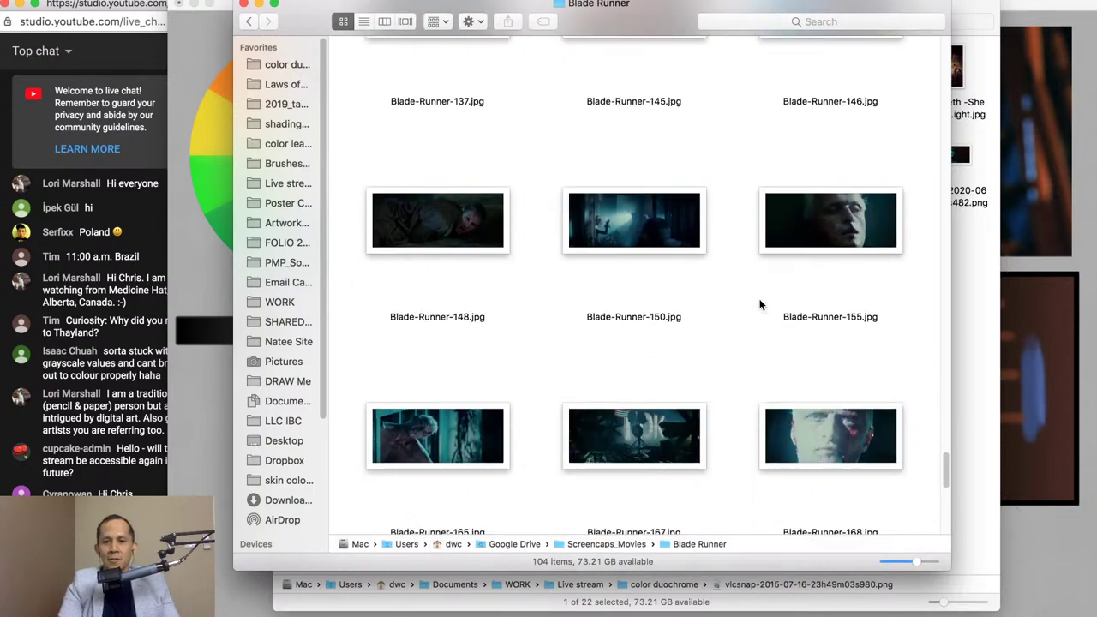
{"action": "scroll", "coordinate": [759, 304], "scroll_direction": "down", "scroll_amount": 8}
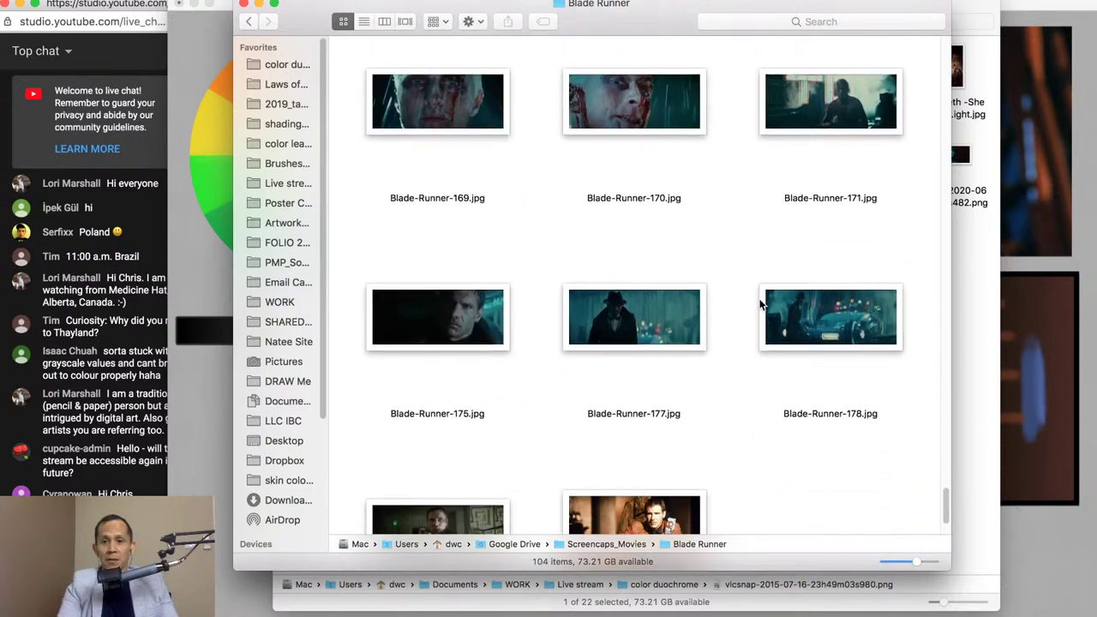
{"action": "scroll", "coordinate": [760, 304], "scroll_direction": "up", "scroll_amount": 20}
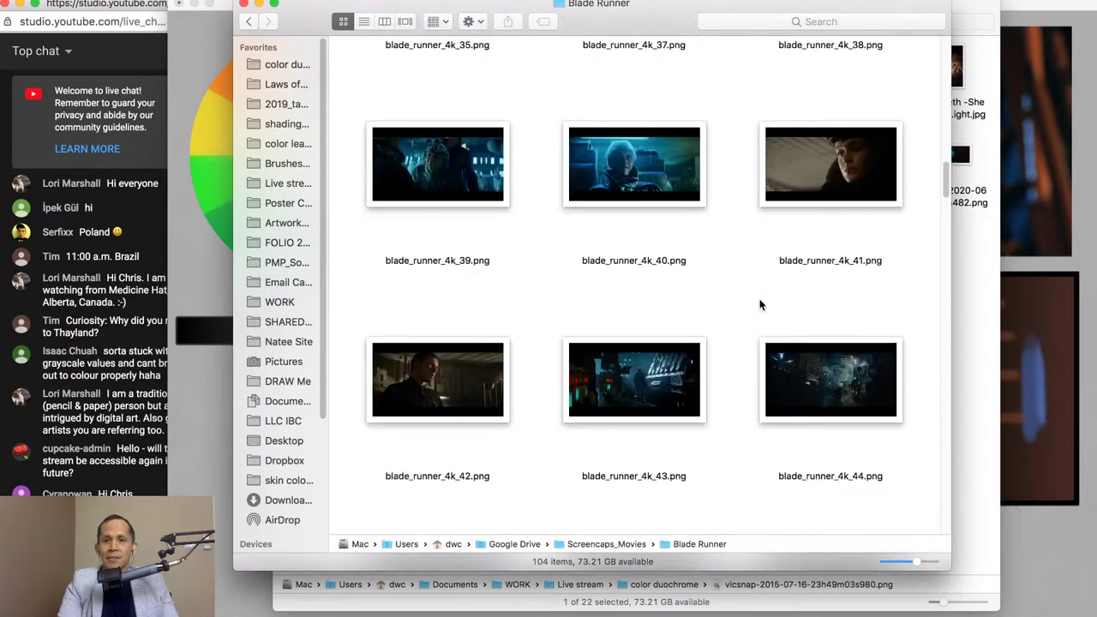
{"action": "scroll", "coordinate": [760, 304], "scroll_direction": "up", "scroll_amount": 5}
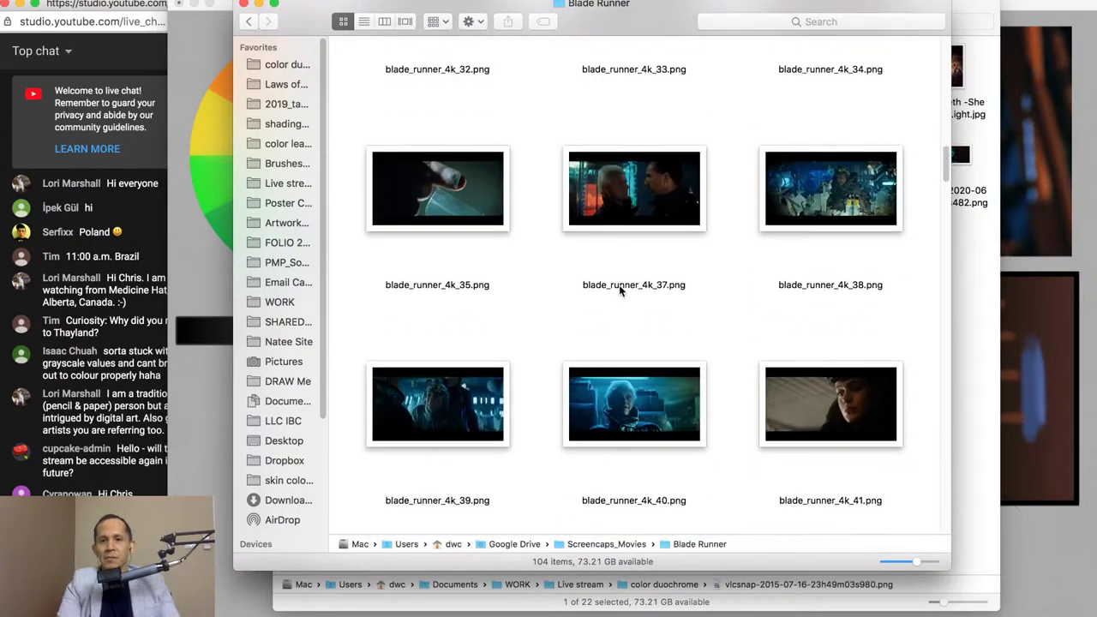